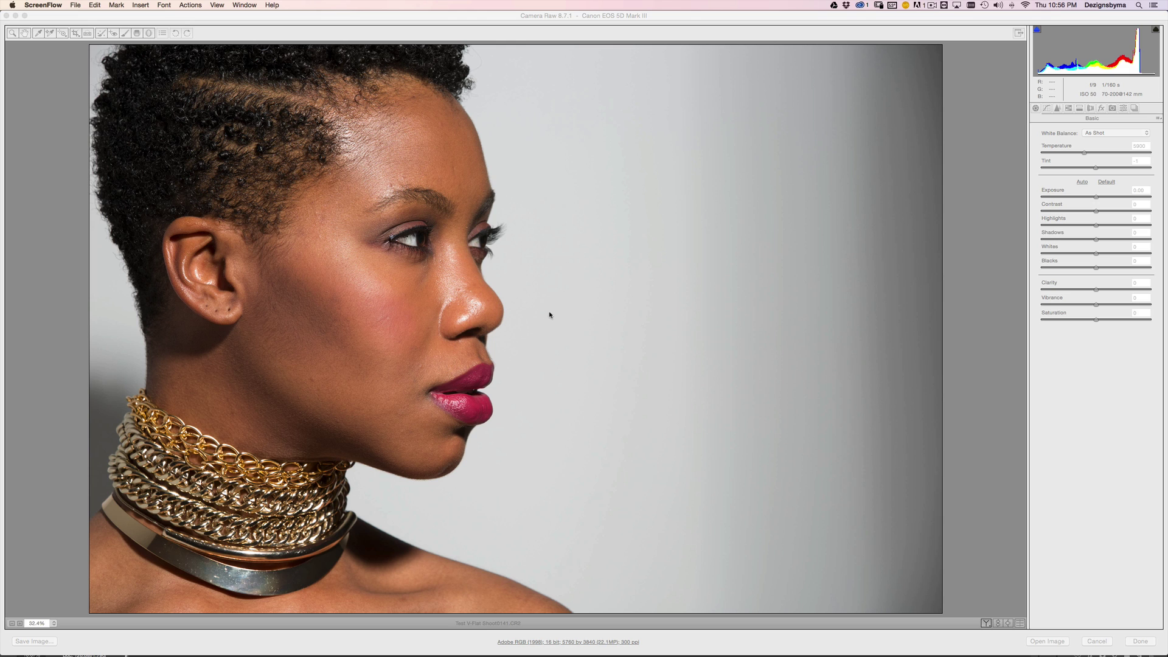
Step: Cancel the raw import and examine the retouched frontal portrait up close
{"action": "left_click", "coordinate": [114, 16]}
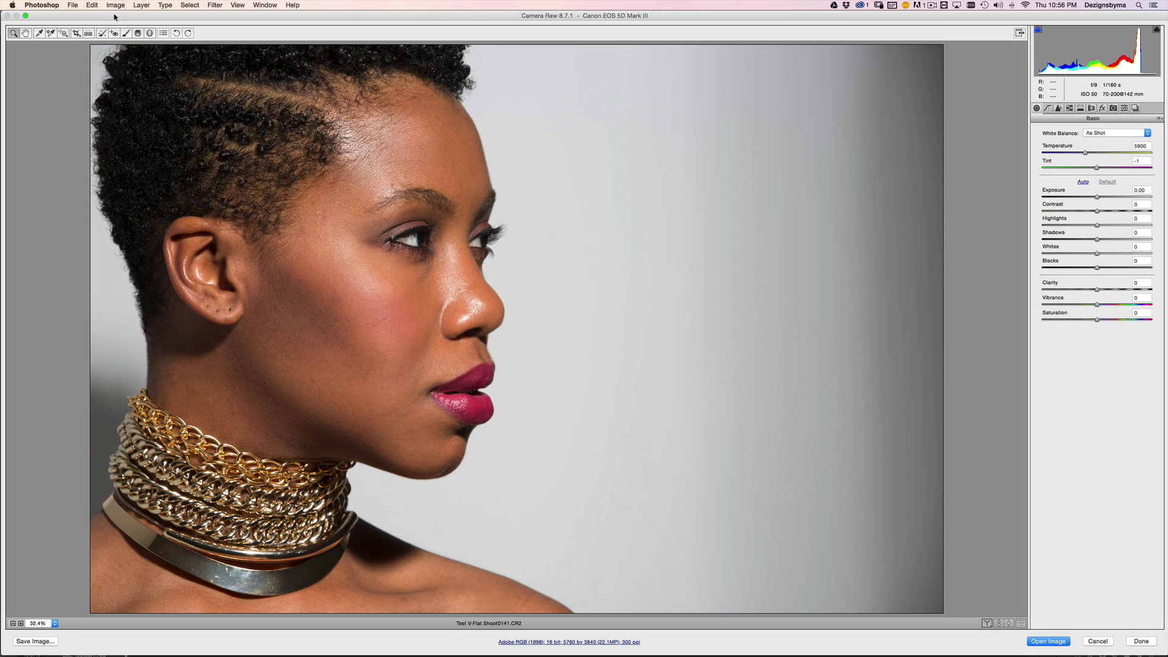
{"action": "left_click", "coordinate": [1094, 642]}
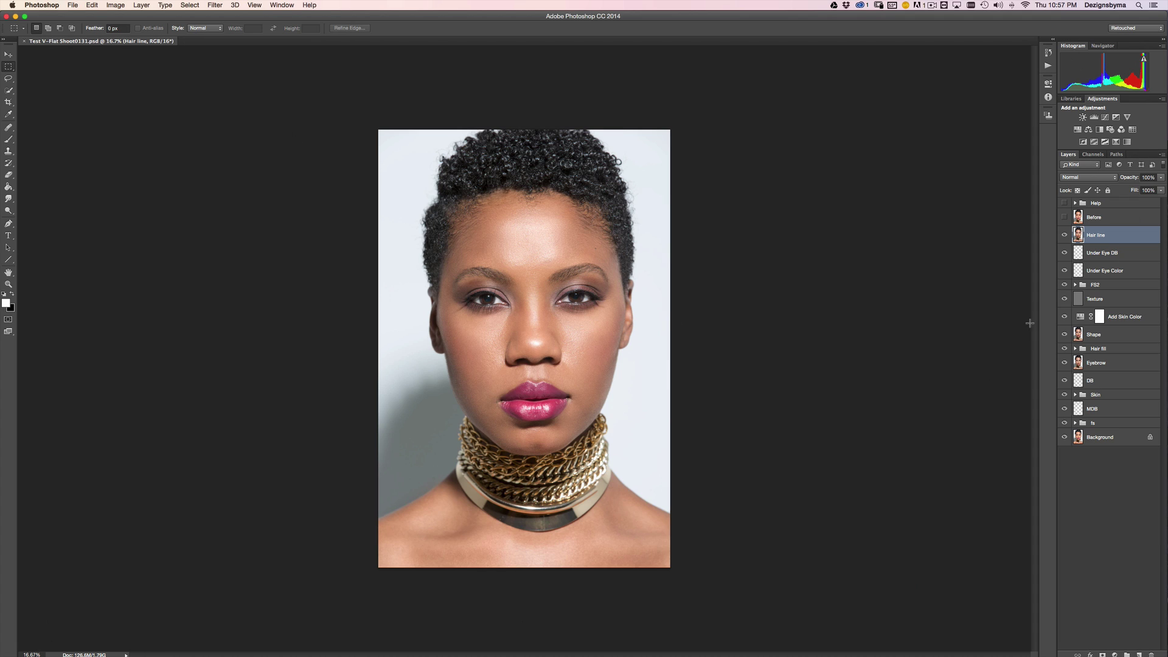
{"action": "key", "text": "super+equal"}
{"action": "key", "text": "super+equal"}
{"action": "key", "text": "super+minus"}
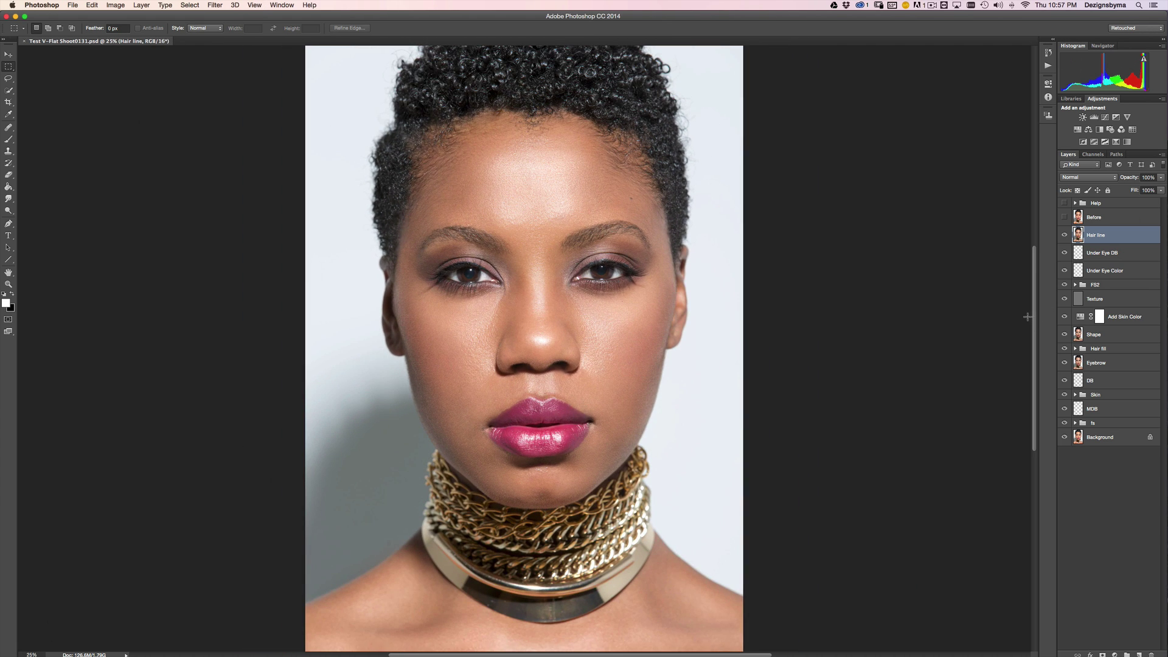
{"action": "key", "text": "super+minus"}
{"action": "key", "text": "super+equal"}
Step: Reopen the recently used raw file Test V-Flat Shoot0141.CR2
{"action": "left_click", "coordinate": [74, 5]}
{"action": "mouse_move", "coordinate": [91, 50]}
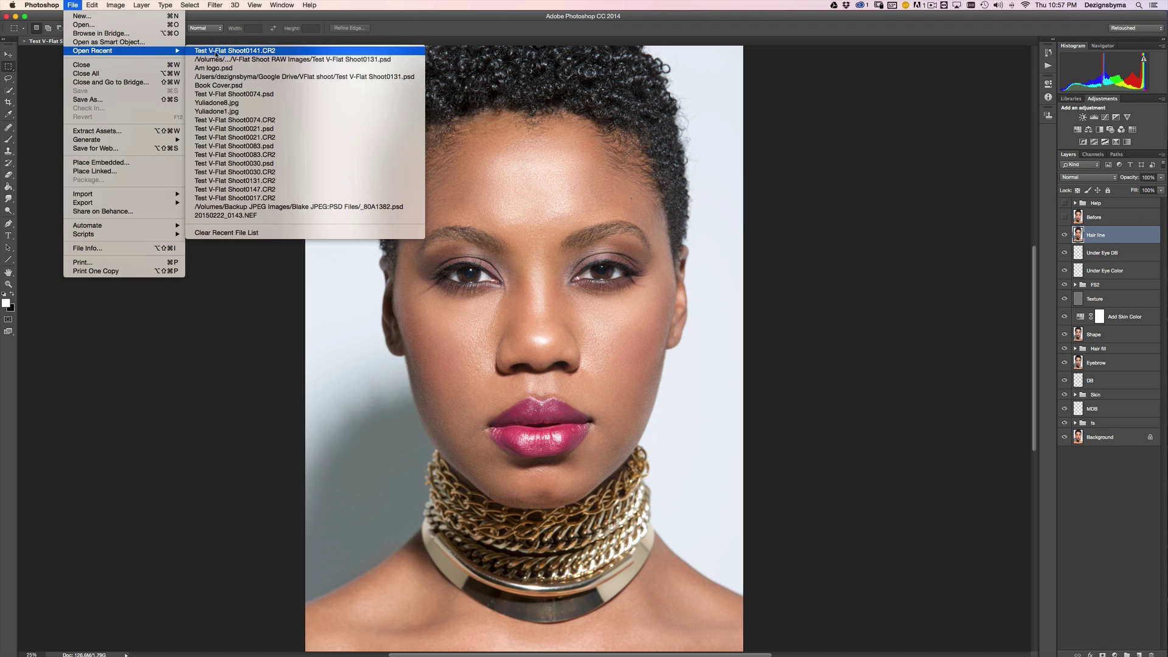
{"action": "left_click", "coordinate": [217, 54]}
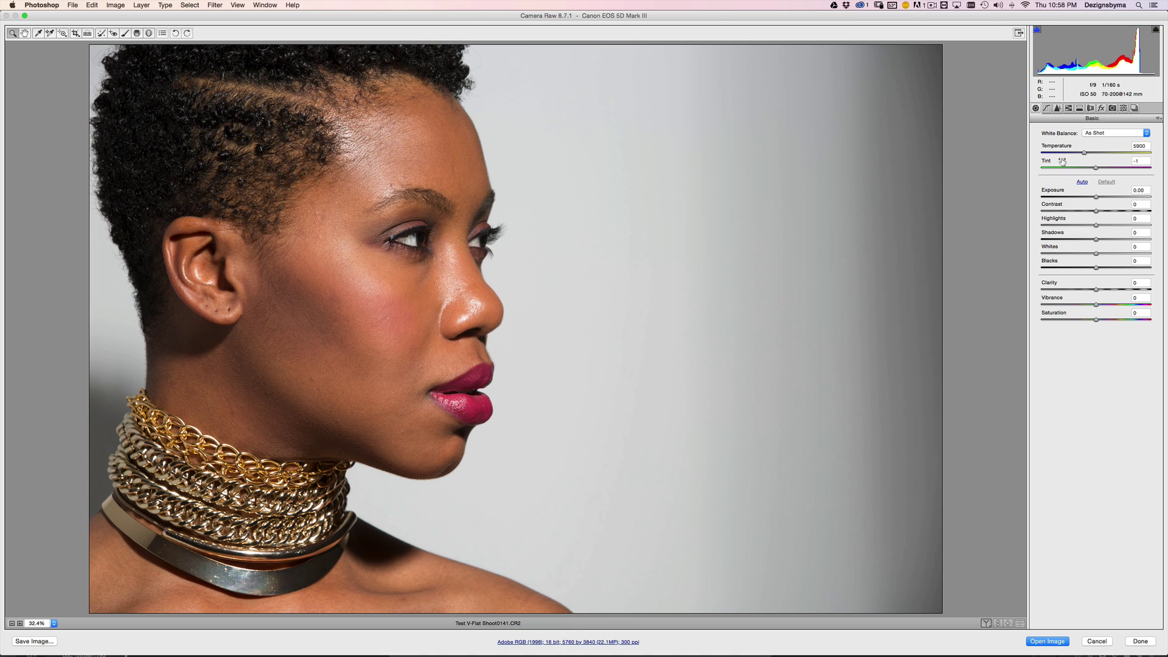
Step: Set the raw photo's sharpening to amount 43, radius 1.6 and detail 38
{"action": "left_click", "coordinate": [1058, 108]}
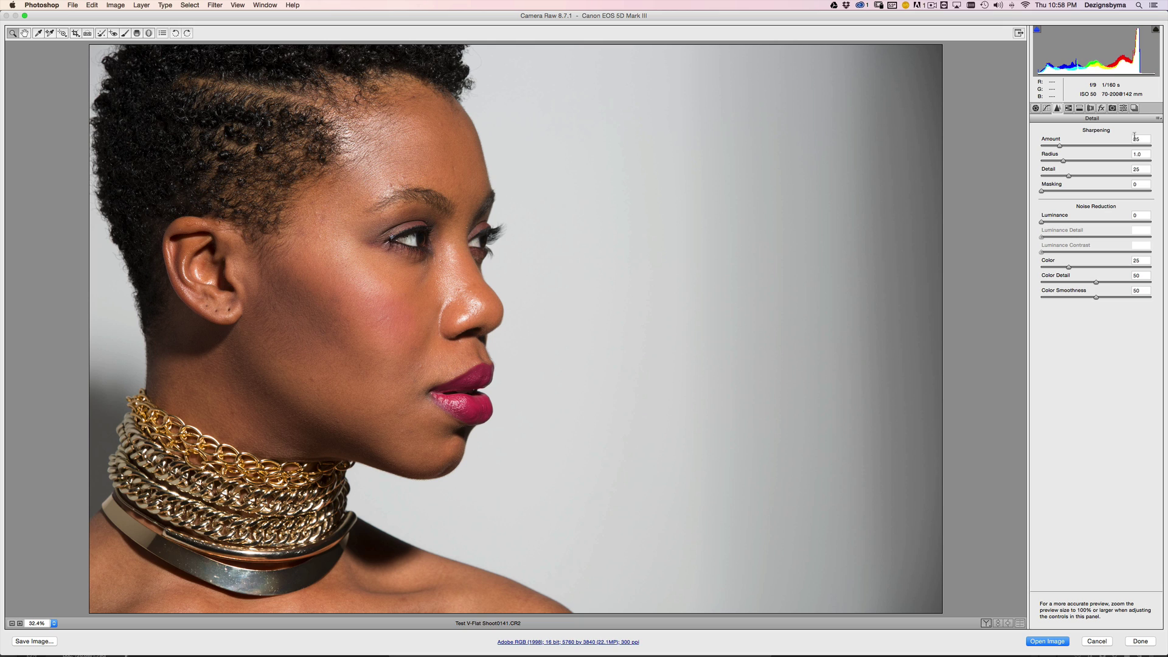
{"action": "left_click", "coordinate": [1140, 138]}
{"action": "type", "text": "43"}
{"action": "left_click", "coordinate": [1144, 154]}
{"action": "type", "text": "1.6"}
{"action": "left_click", "coordinate": [1137, 169]}
{"action": "type", "text": "38"}
Step: Enable lens profile corrections for the raw photo, review its settings and open it for editing
{"action": "left_click", "coordinate": [1092, 109]}
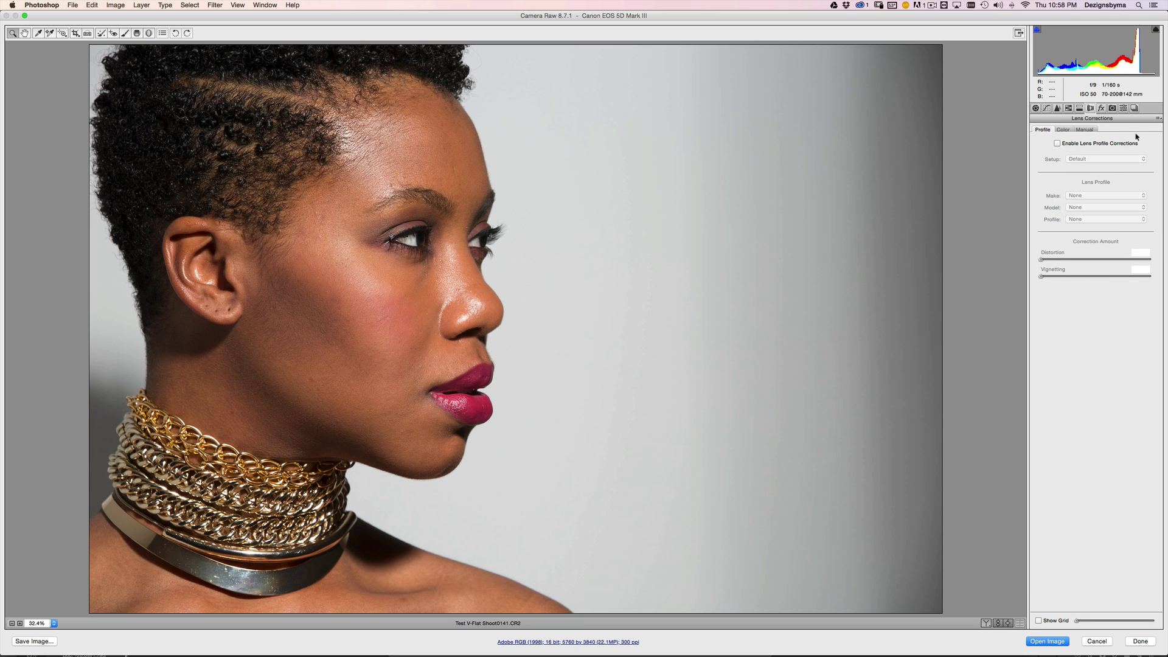
{"action": "left_click", "coordinate": [1058, 143]}
{"action": "left_click", "coordinate": [1057, 144]}
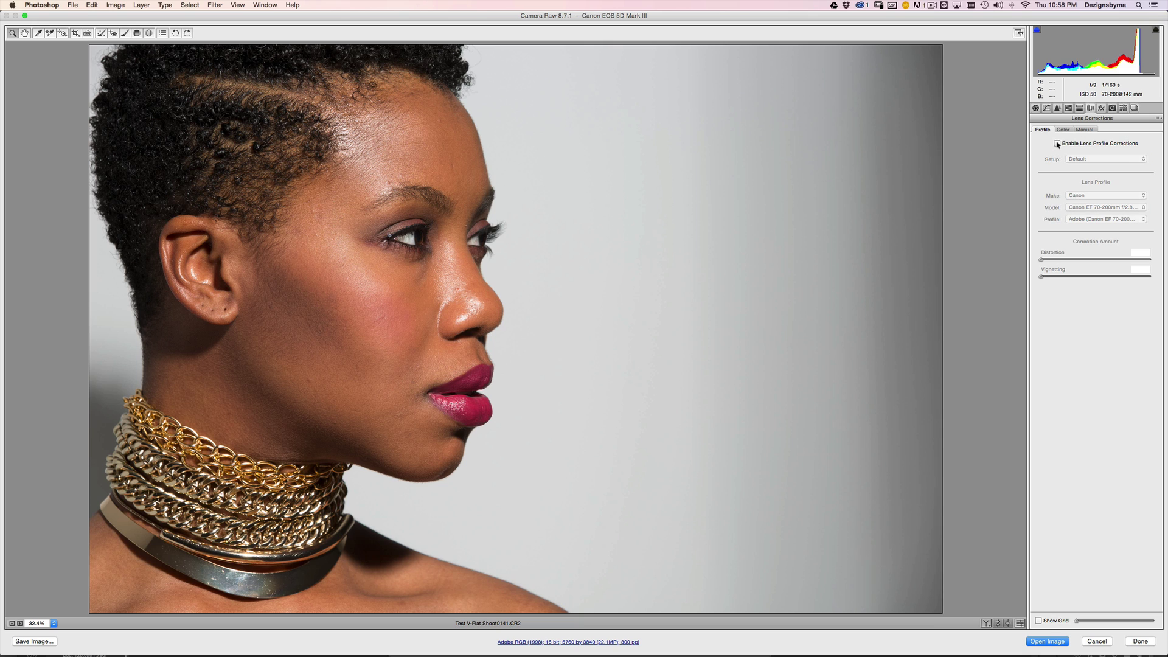
{"action": "left_click", "coordinate": [1058, 144]}
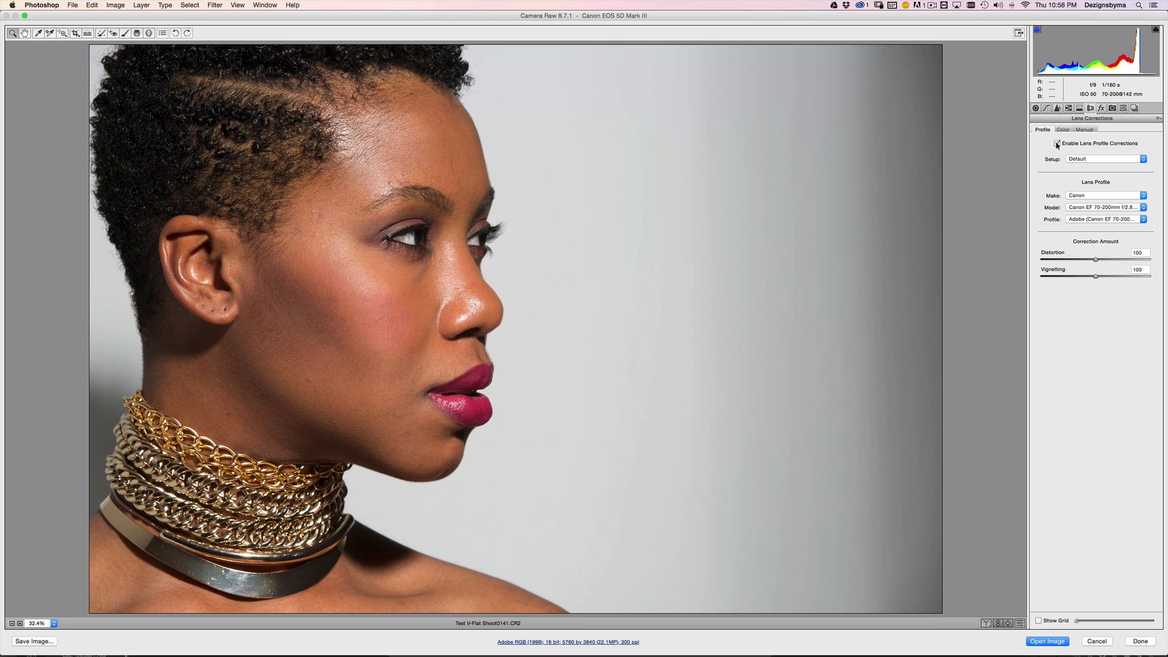
{"action": "left_click", "coordinate": [1058, 144]}
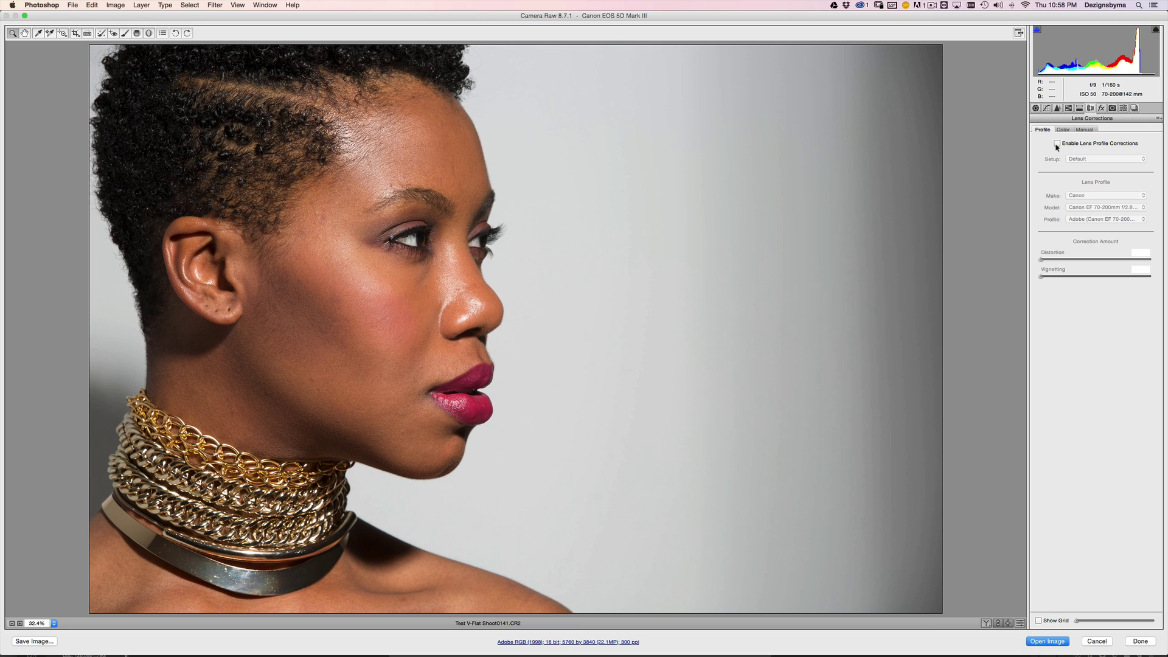
{"action": "left_click", "coordinate": [1058, 144]}
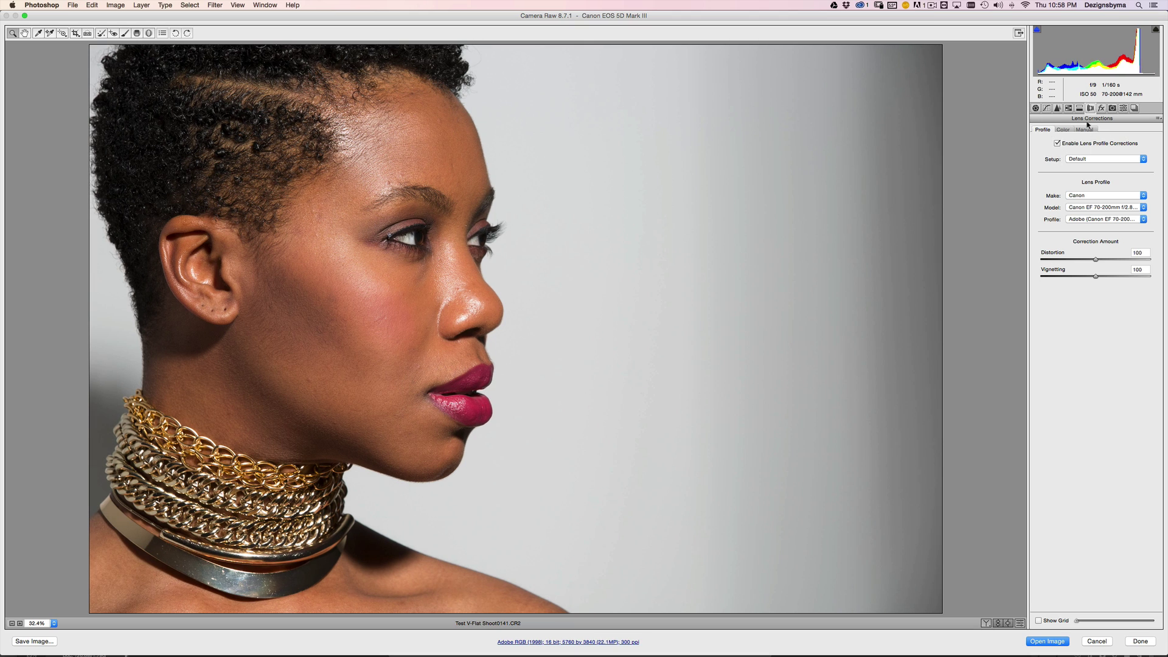
{"action": "left_click", "coordinate": [1036, 107]}
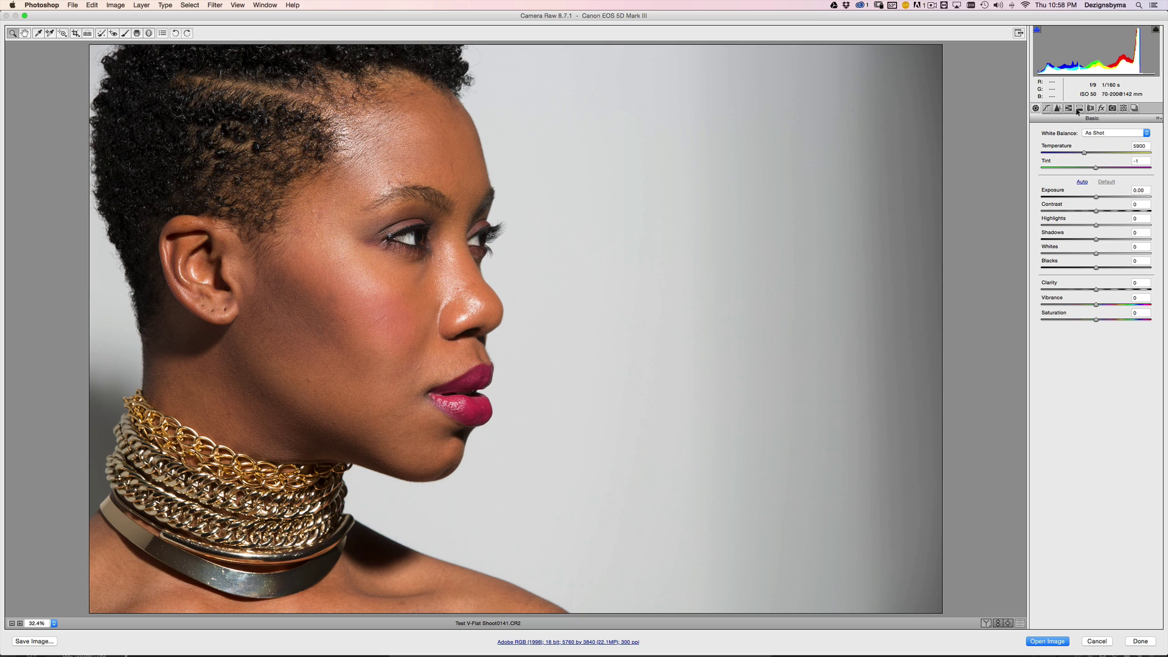
{"action": "left_click", "coordinate": [1058, 109]}
{"action": "left_click", "coordinate": [1091, 108]}
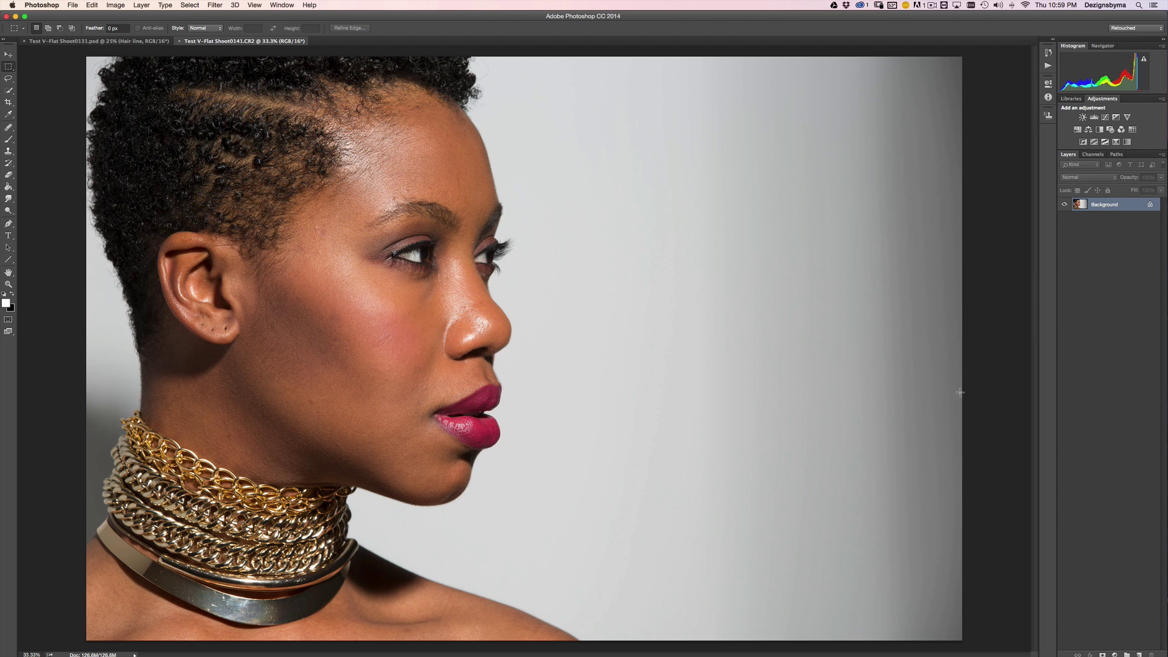
Step: Duplicate the background layer twice and put both copies in a group named FS
{"action": "key", "text": "super+j"}
{"action": "key", "text": "super+j"}
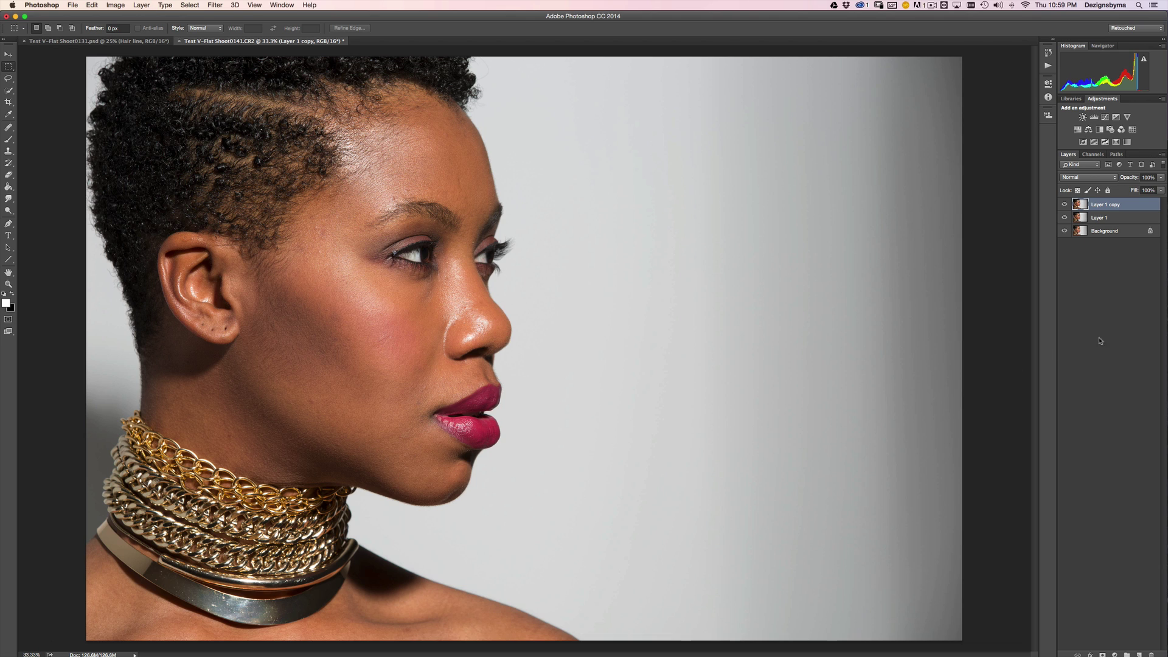
{"action": "left_click", "coordinate": [1131, 217], "text": "shift"}
{"action": "key", "text": "super+g"}
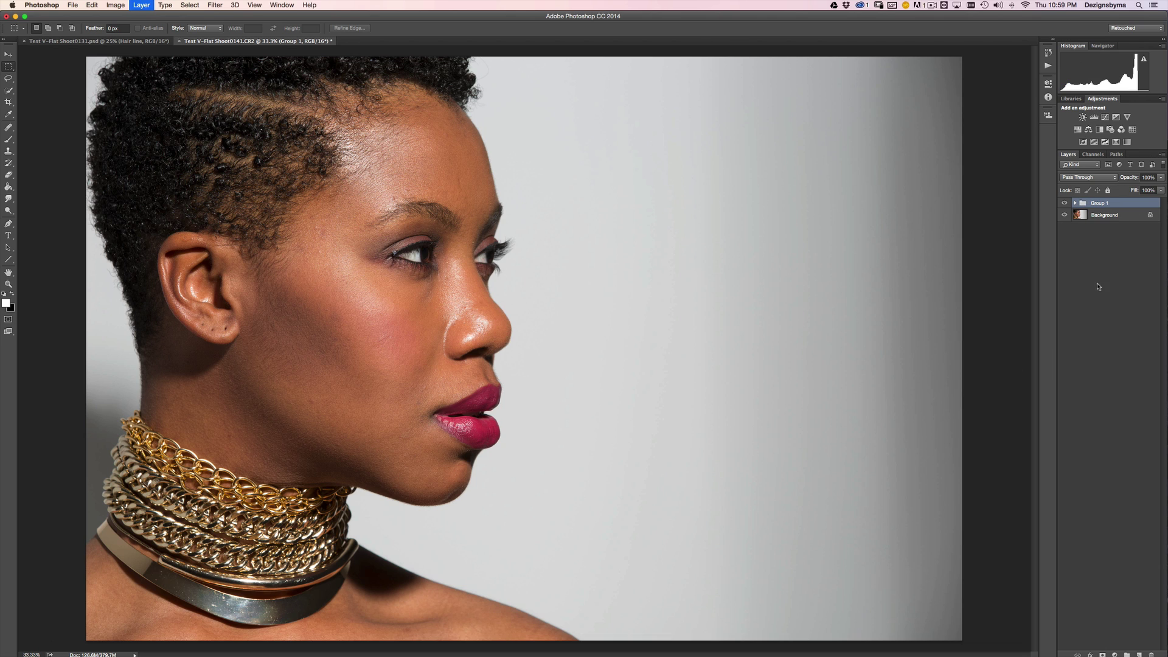
{"action": "double_click", "coordinate": [1104, 207]}
{"action": "type", "text": "FS"}
{"action": "key", "text": "Return"}
Step: Rename the upper layer in the FS group to High and the lower one to Low
{"action": "left_click", "coordinate": [1075, 203]}
{"action": "left_click", "coordinate": [1111, 216]}
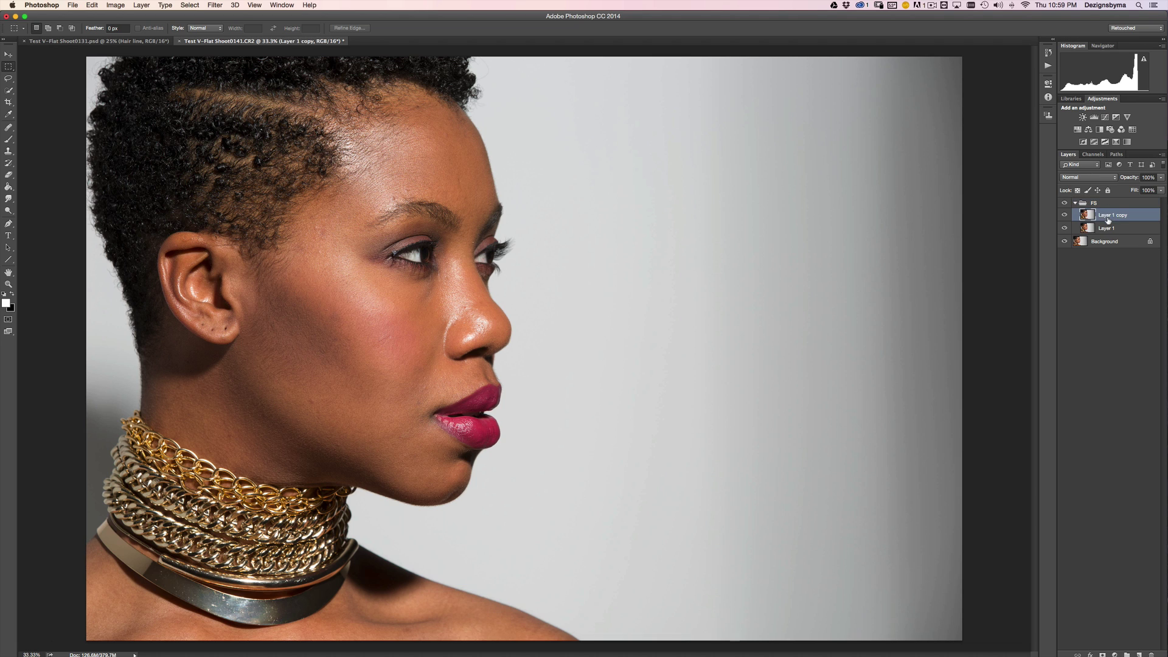
{"action": "double_click", "coordinate": [1114, 217]}
{"action": "type", "text": "High"}
{"action": "key", "text": "Return"}
{"action": "double_click", "coordinate": [1113, 229]}
{"action": "type", "text": "Low"}
{"action": "key", "text": "Return"}
Step: Hide the High layer and apply a Gaussian Blur with a 16.2 pixel radius to the Low layer
{"action": "left_click", "coordinate": [1065, 215]}
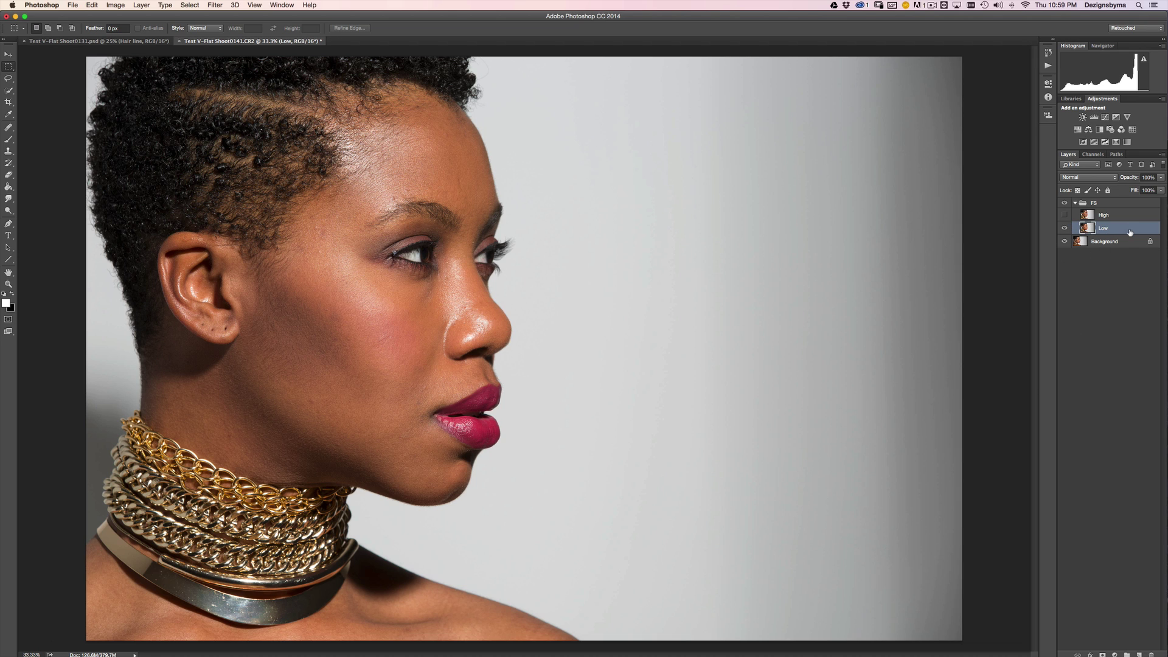
{"action": "left_click", "coordinate": [216, 6]}
{"action": "mouse_move", "coordinate": [291, 115]}
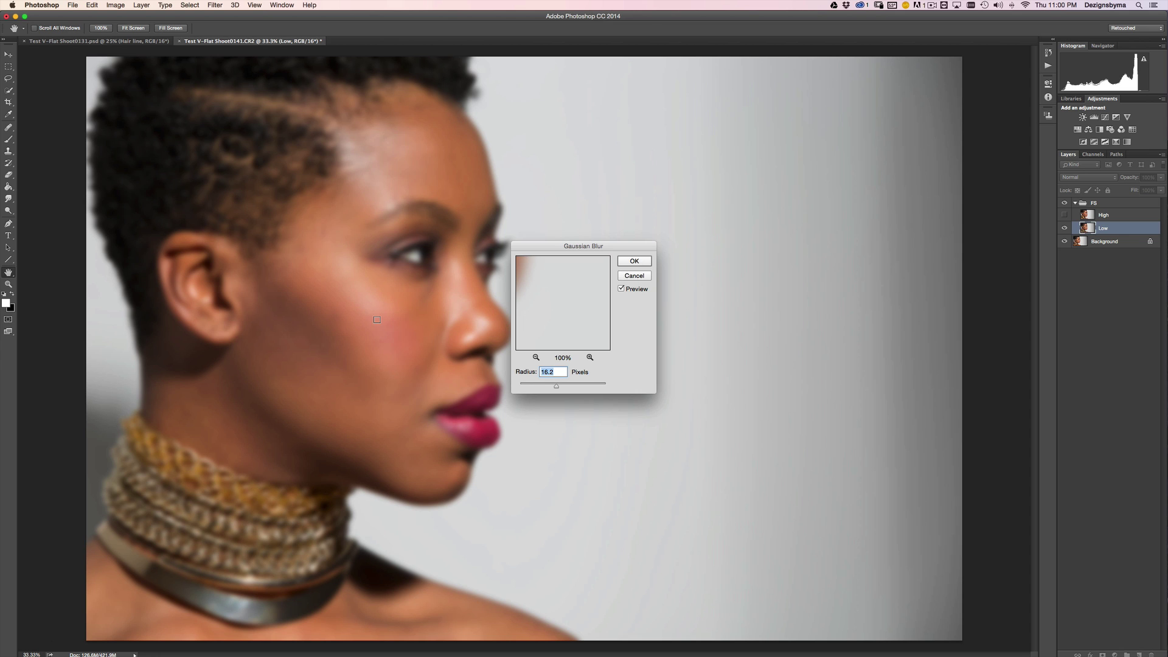
{"action": "left_click", "coordinate": [334, 379]}
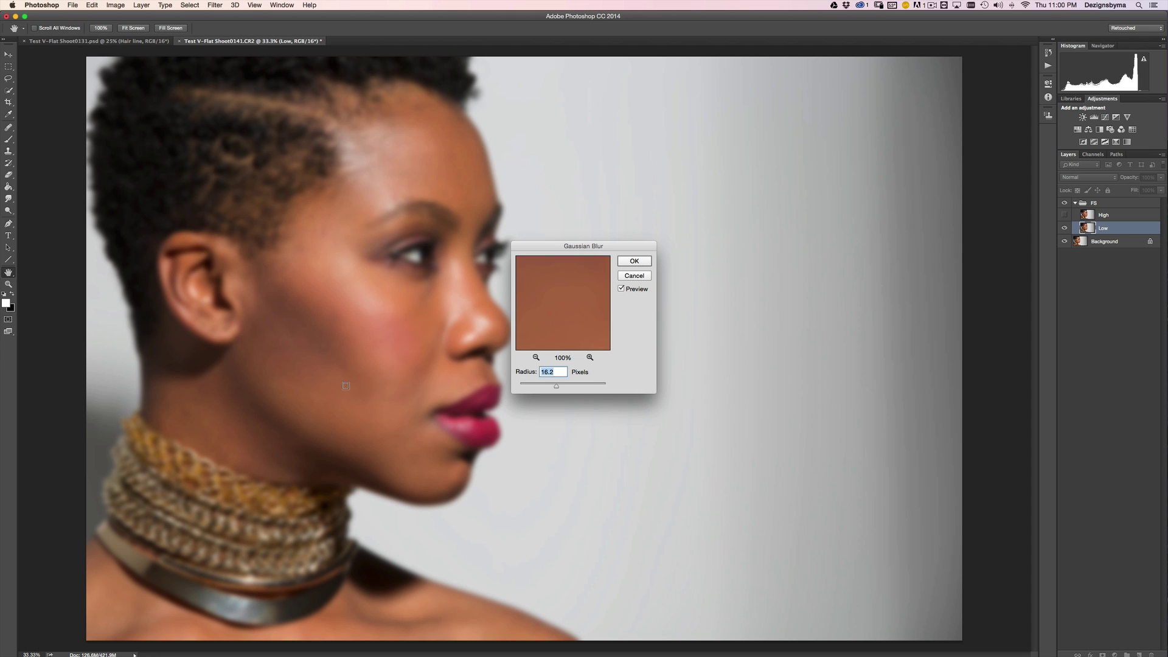
{"action": "left_click", "coordinate": [638, 262]}
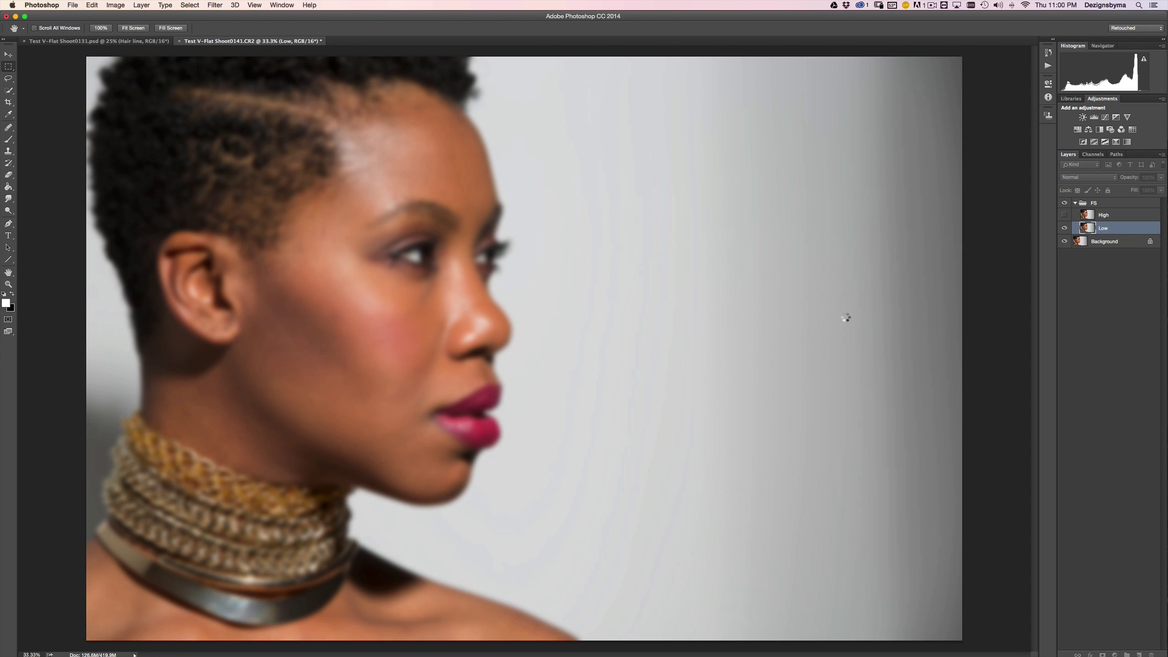
{"action": "key", "text": "m"}
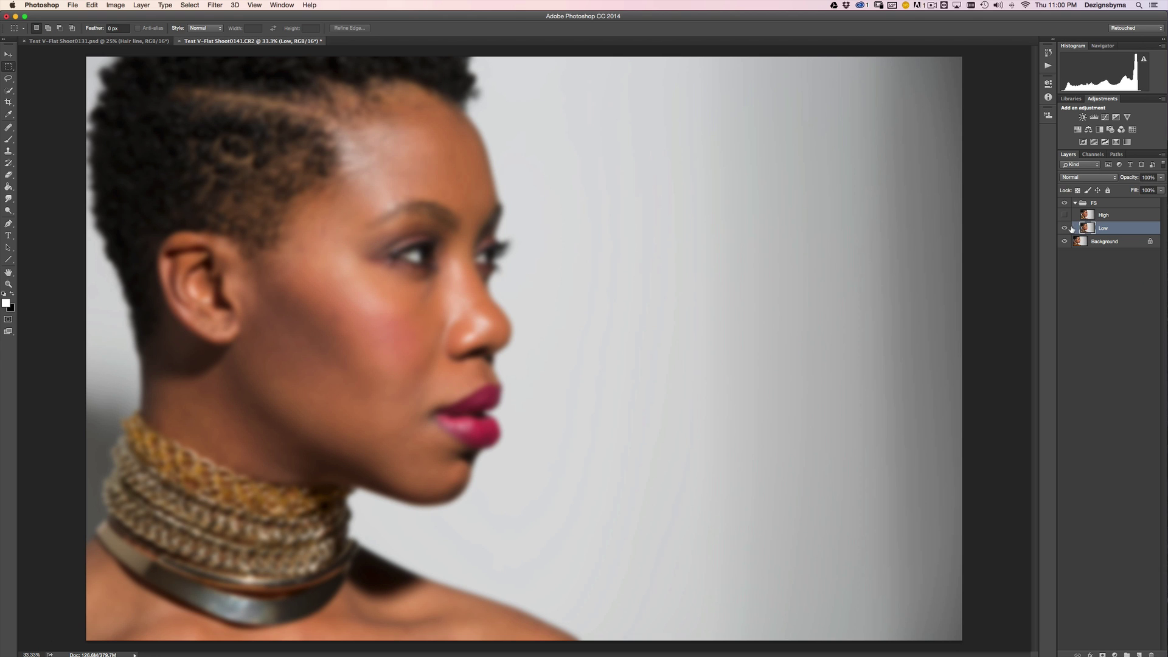
Step: Show the High layer, use Apply Image from Low with Subtract, scale 2 and offset 128, and set High's blend mode to Linear Light
{"action": "left_click", "coordinate": [1065, 215]}
{"action": "left_click", "coordinate": [1089, 217]}
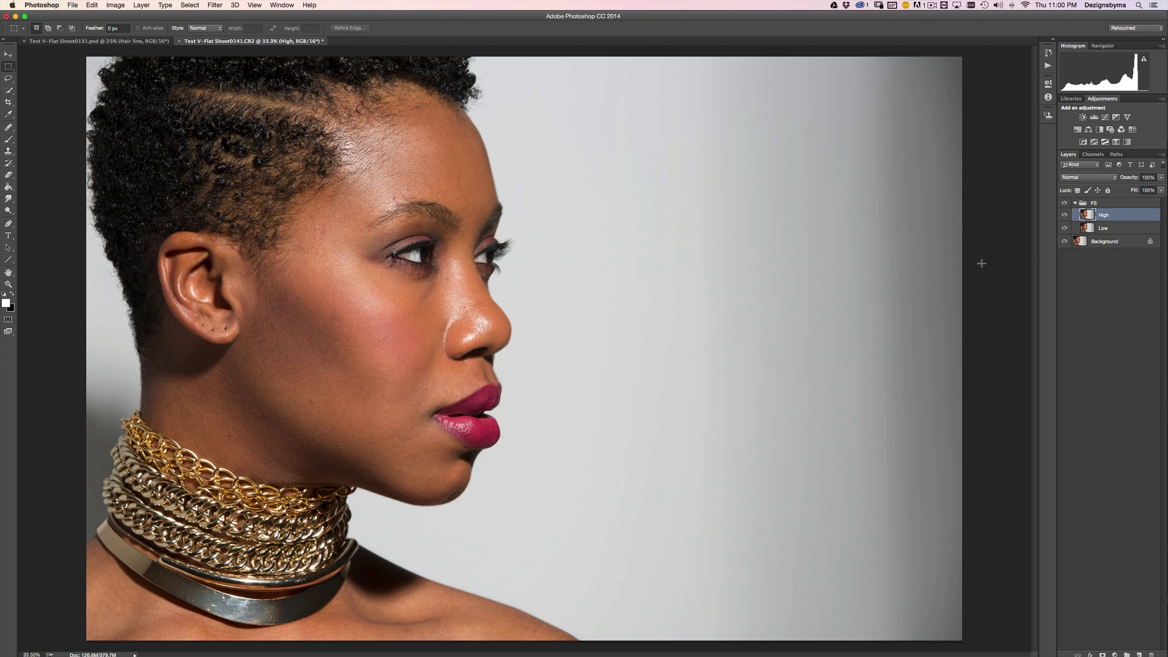
{"action": "left_click", "coordinate": [141, 6]}
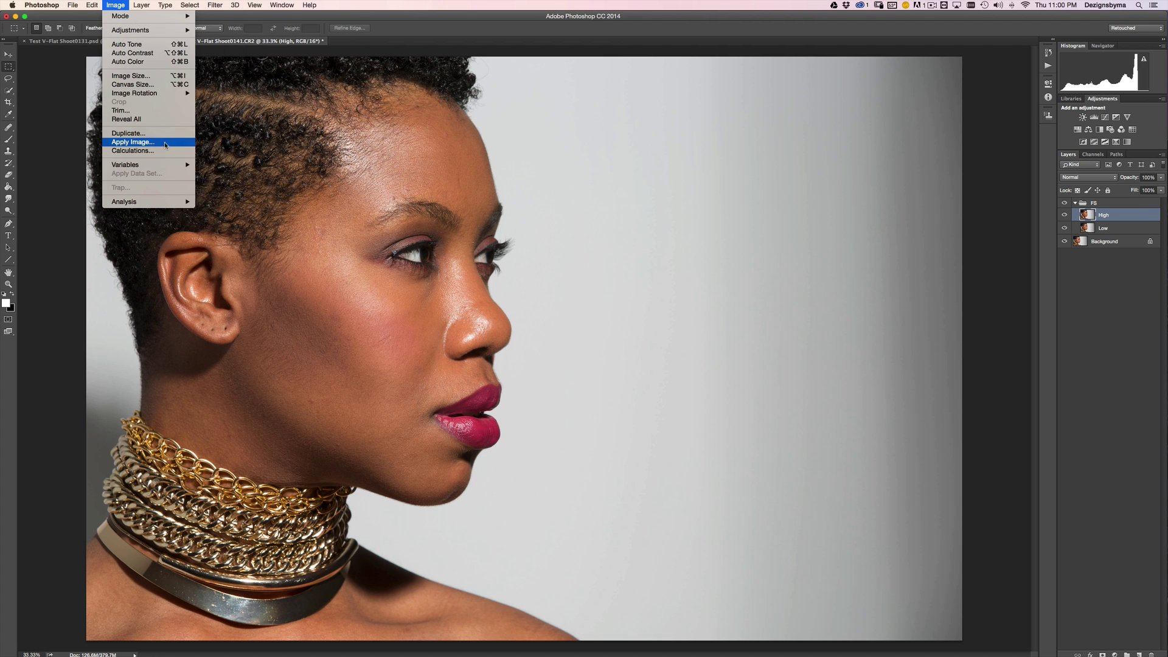
{"action": "left_click", "coordinate": [165, 144]}
{"action": "left_click", "coordinate": [466, 260]}
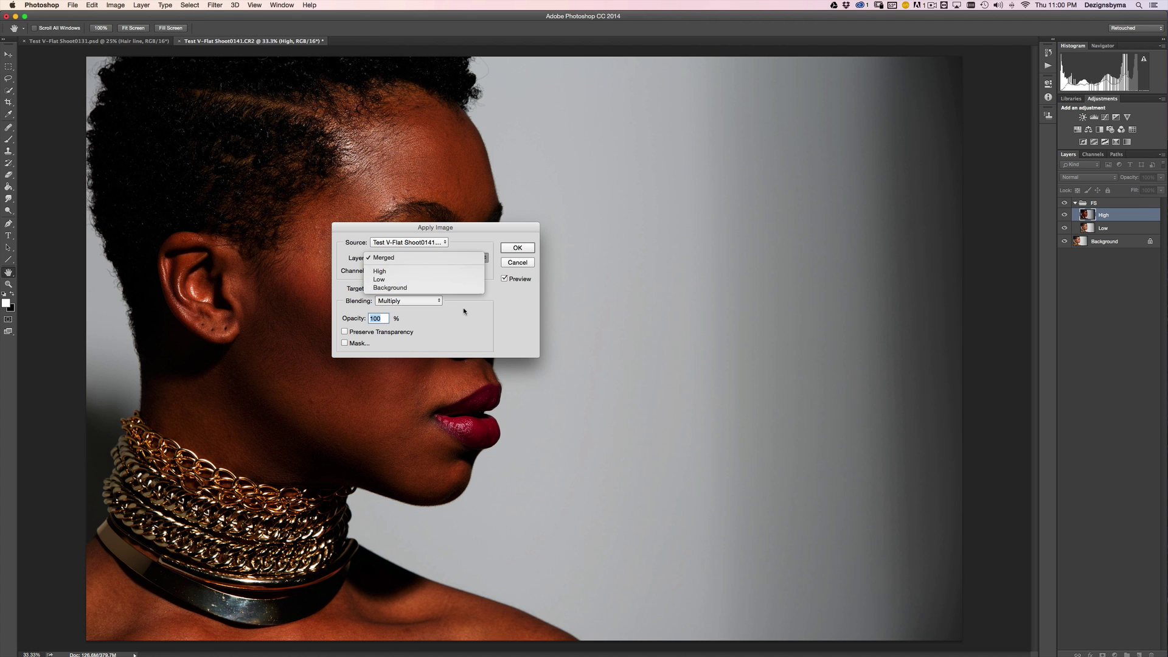
{"action": "left_click", "coordinate": [472, 253]}
{"action": "left_click", "coordinate": [467, 258]}
{"action": "left_click", "coordinate": [463, 281]}
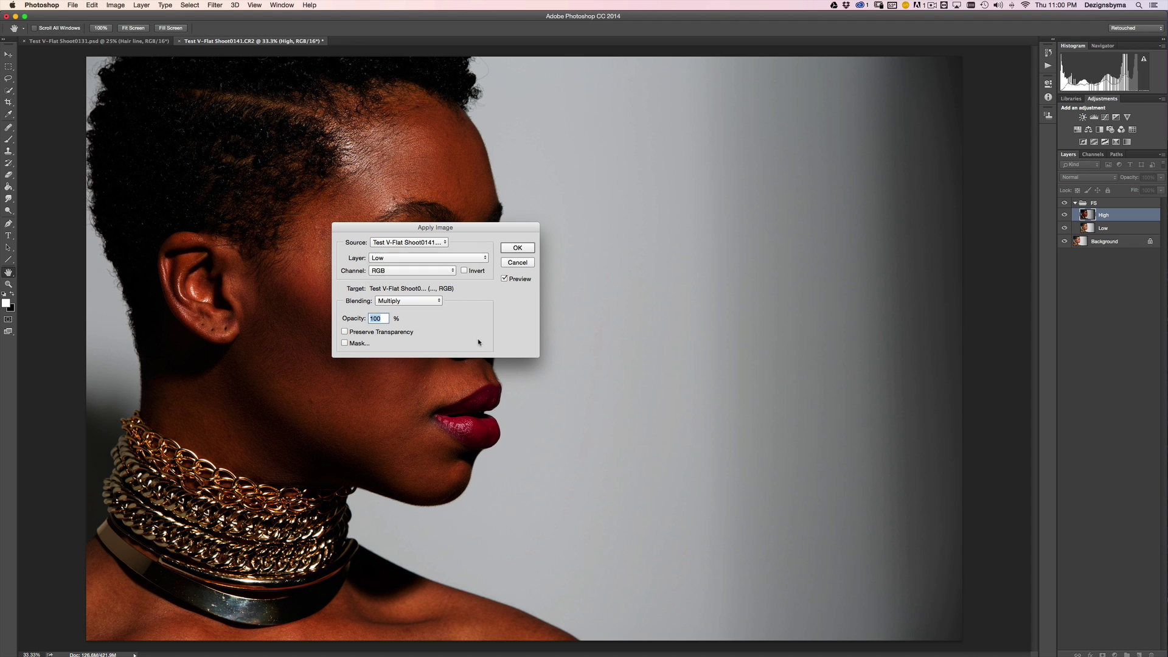
{"action": "left_click", "coordinate": [416, 301]}
{"action": "left_click", "coordinate": [423, 456]}
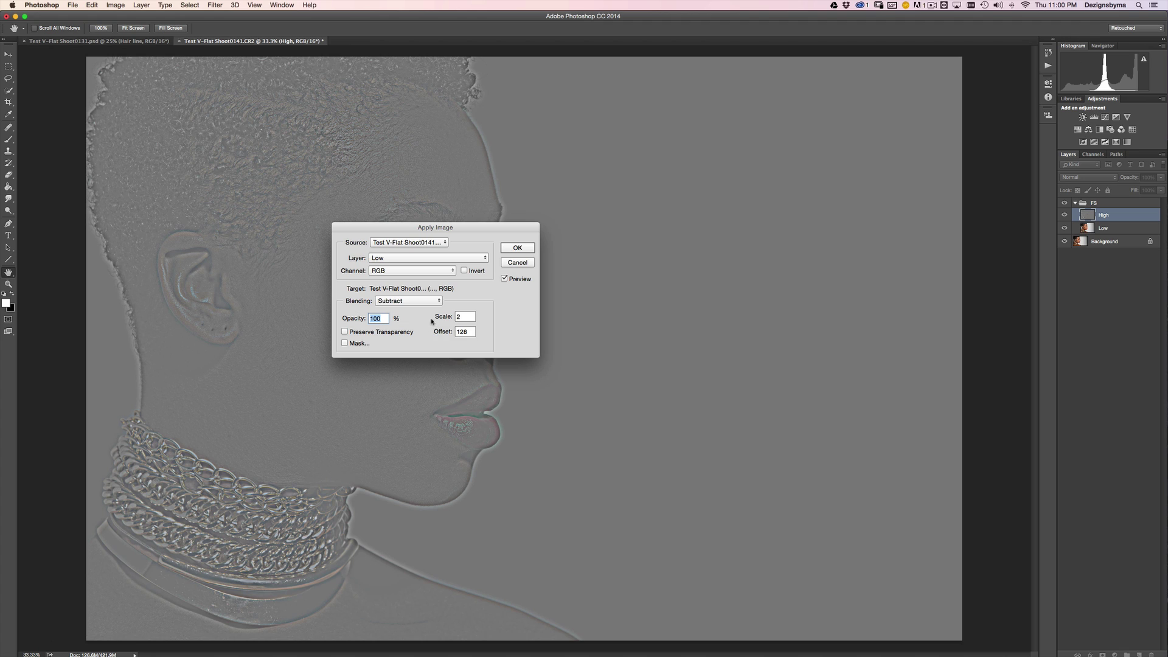
{"action": "left_click", "coordinate": [517, 247]}
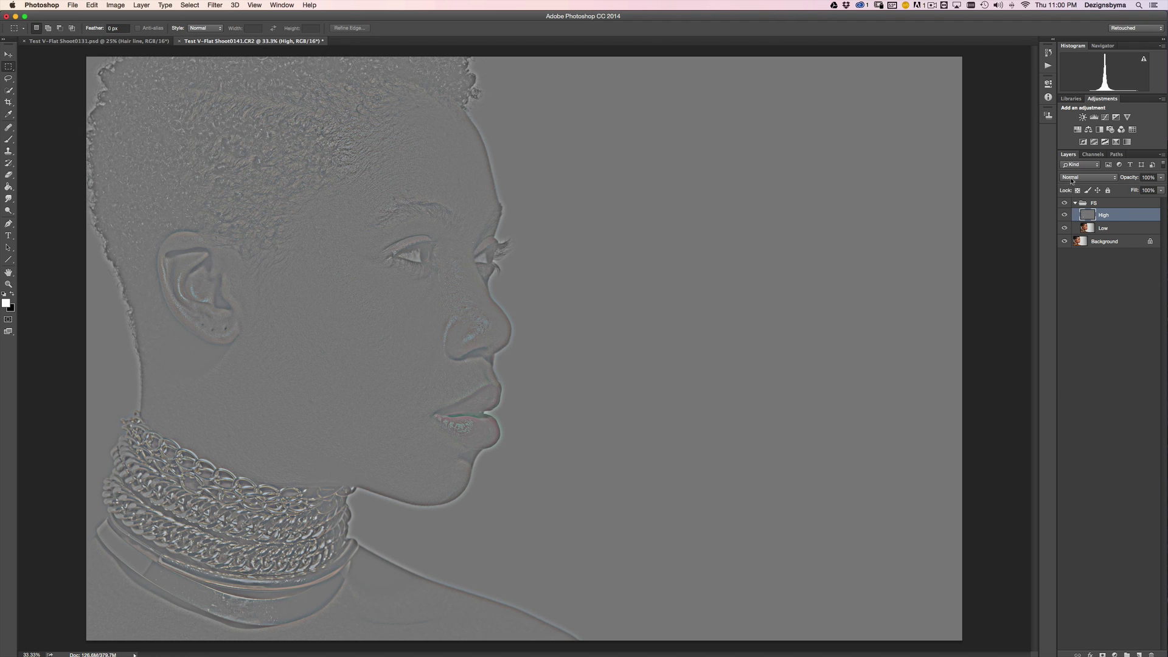
{"action": "left_click", "coordinate": [1071, 178]}
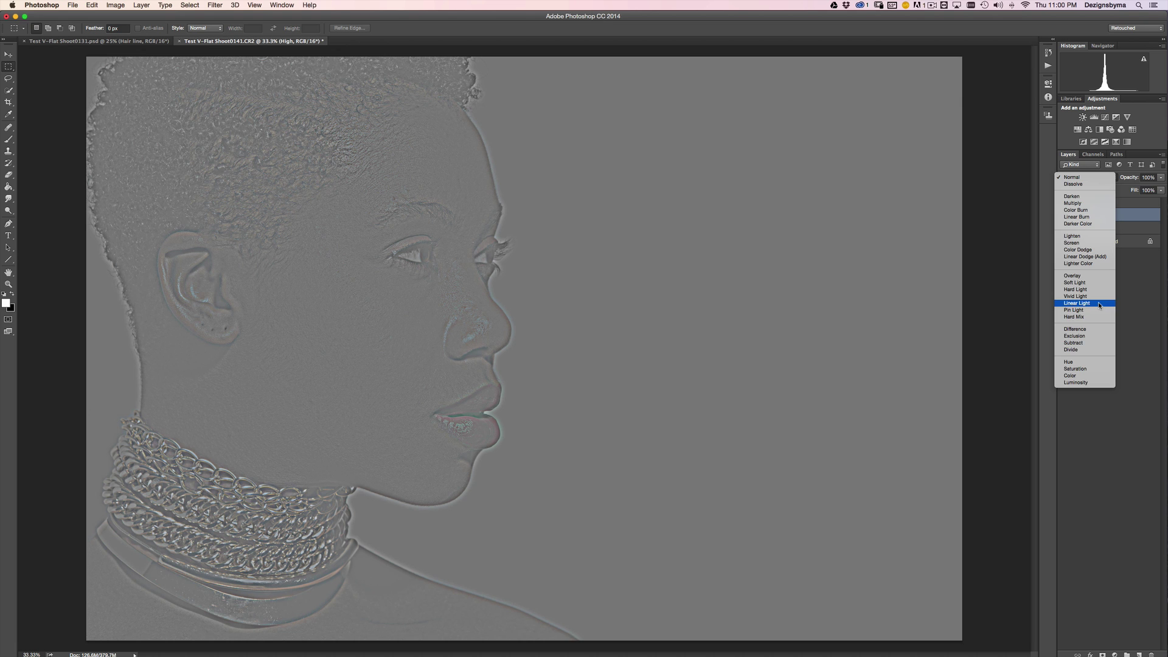
{"action": "left_click", "coordinate": [1104, 304]}
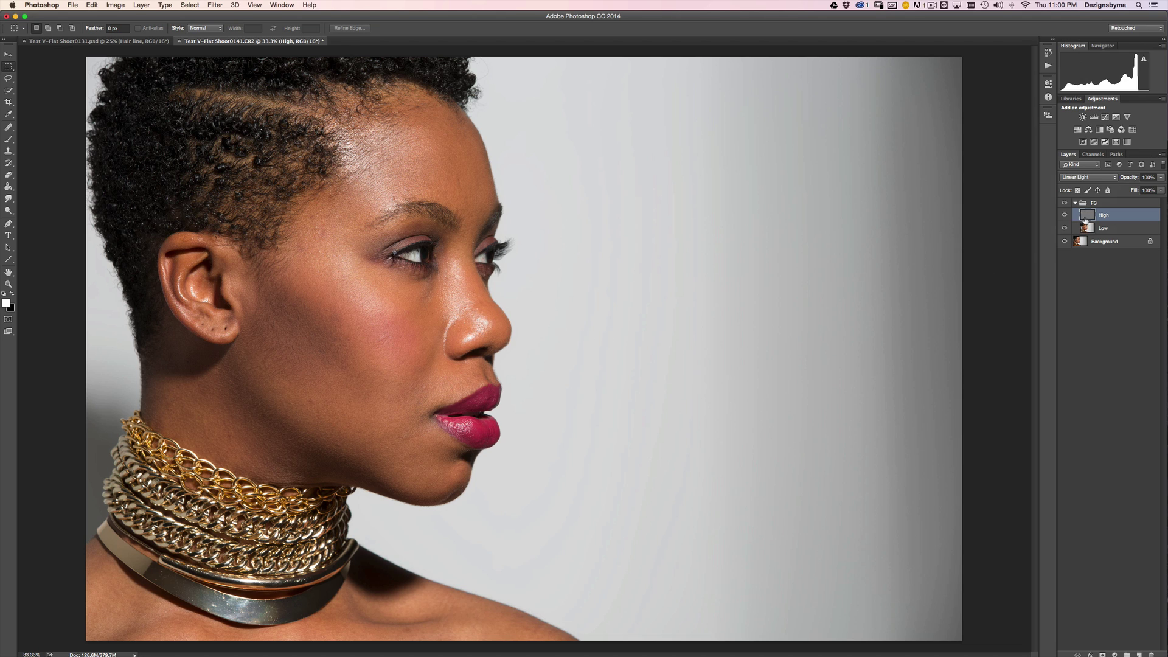
Step: Heal the blemishes on the forehead on the High layer, sampling clean skin with the Healing Brush at a smaller size
{"action": "left_click", "coordinate": [8, 127]}
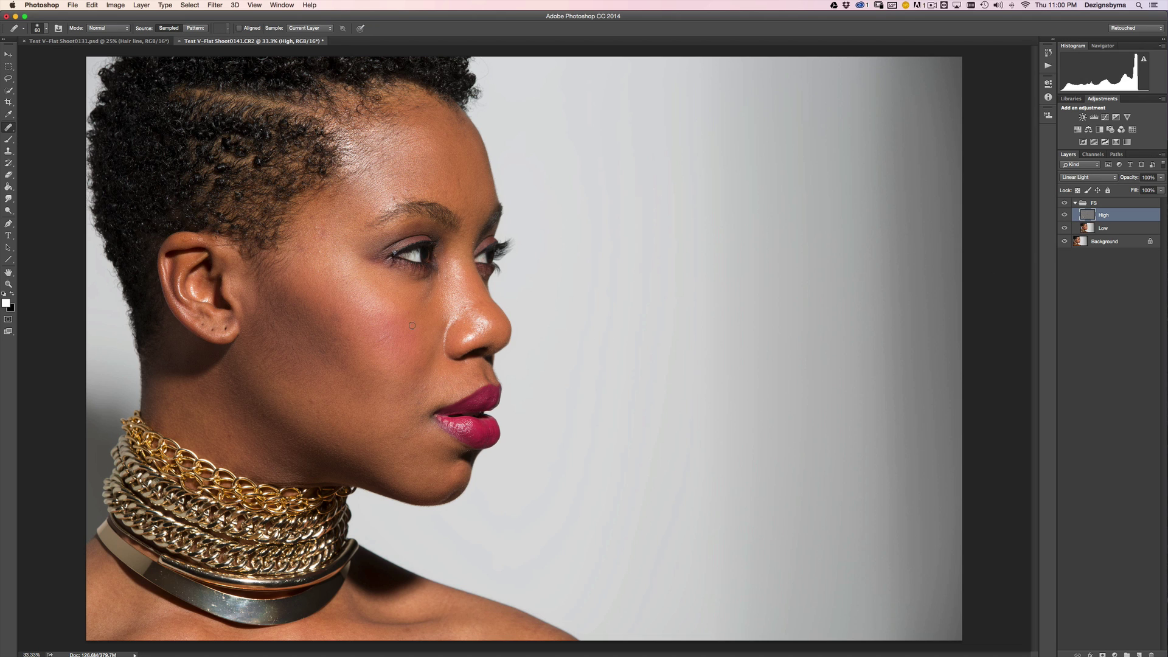
{"action": "key", "text": "super+equal"}
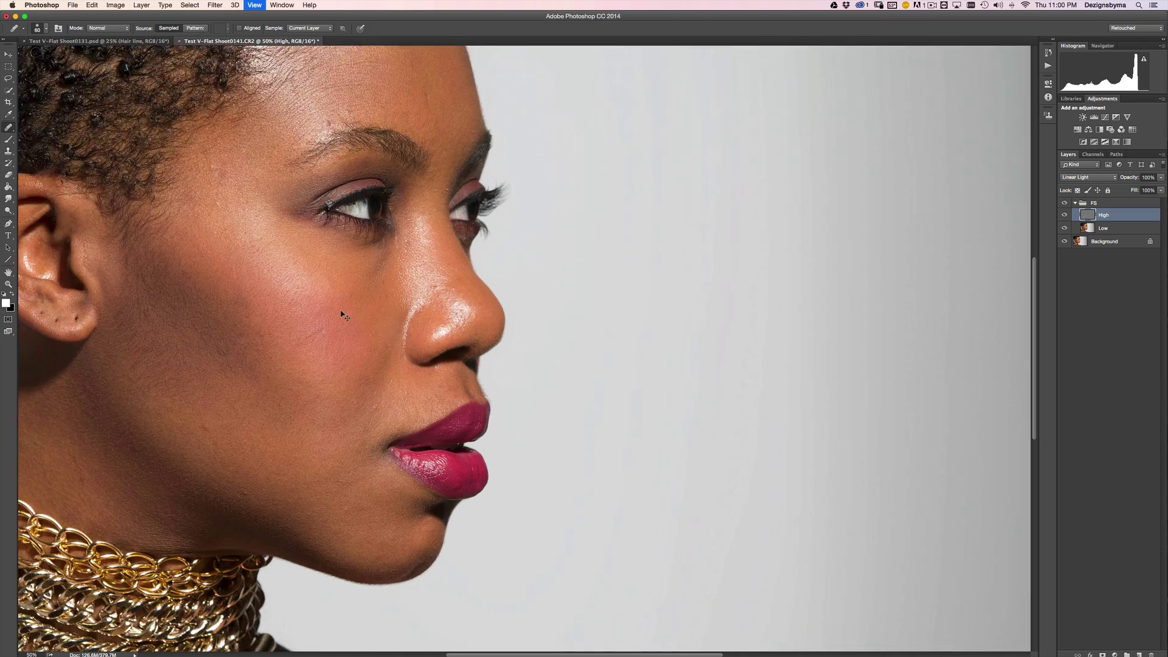
{"action": "key", "text": "super+equal"}
{"action": "left_click_drag", "start_coordinate": [442, 236], "coordinate": [629, 507]}
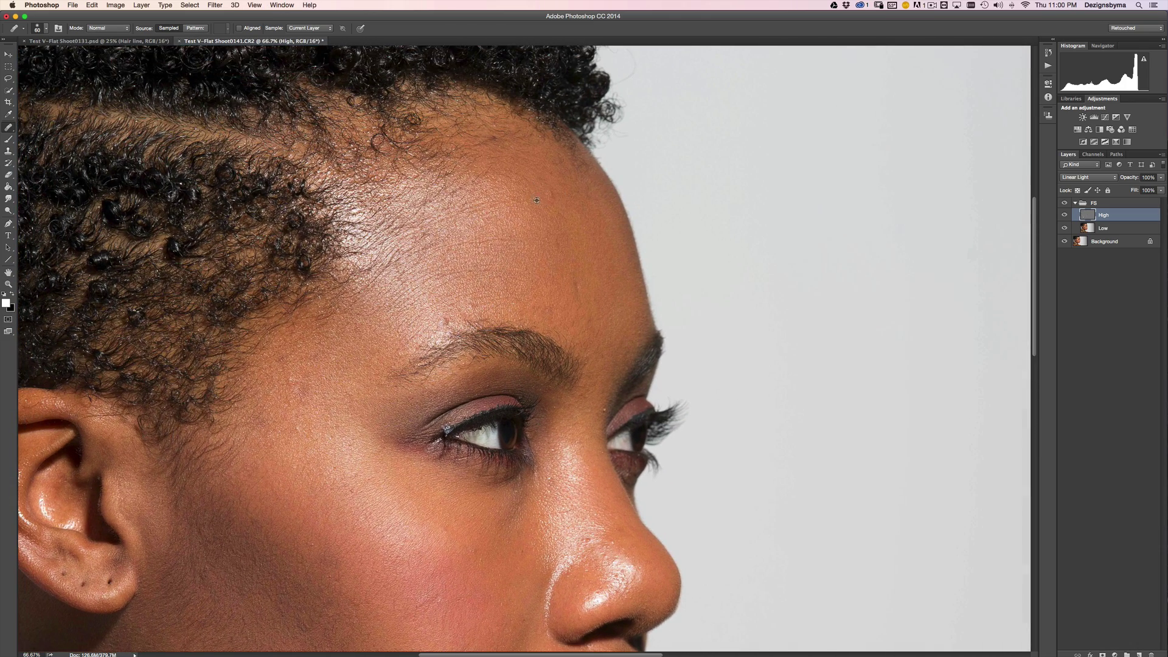
{"action": "left_click", "coordinate": [548, 210], "text": "alt"}
{"action": "key", "text": "bracketleft"}
{"action": "scroll", "coordinate": [561, 234], "scroll_direction": "down", "scroll_amount": 2}
{"action": "scroll", "coordinate": [561, 235], "scroll_direction": "left", "scroll_amount": 4}
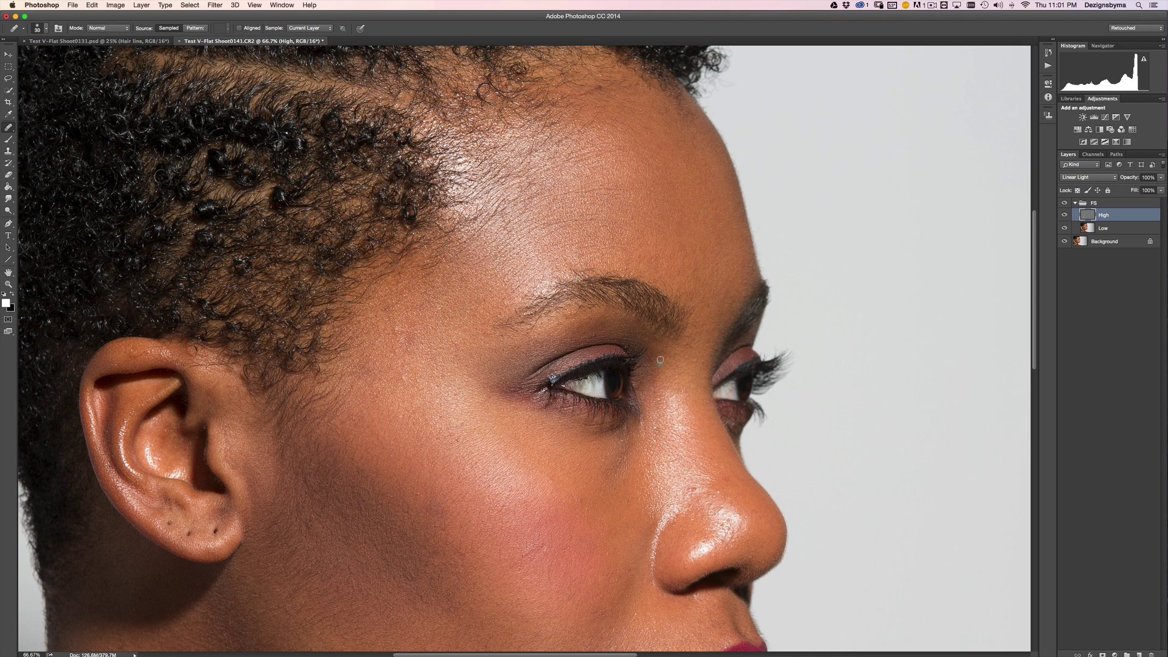
{"action": "scroll", "coordinate": [785, 222], "scroll_direction": "down", "scroll_amount": 3}
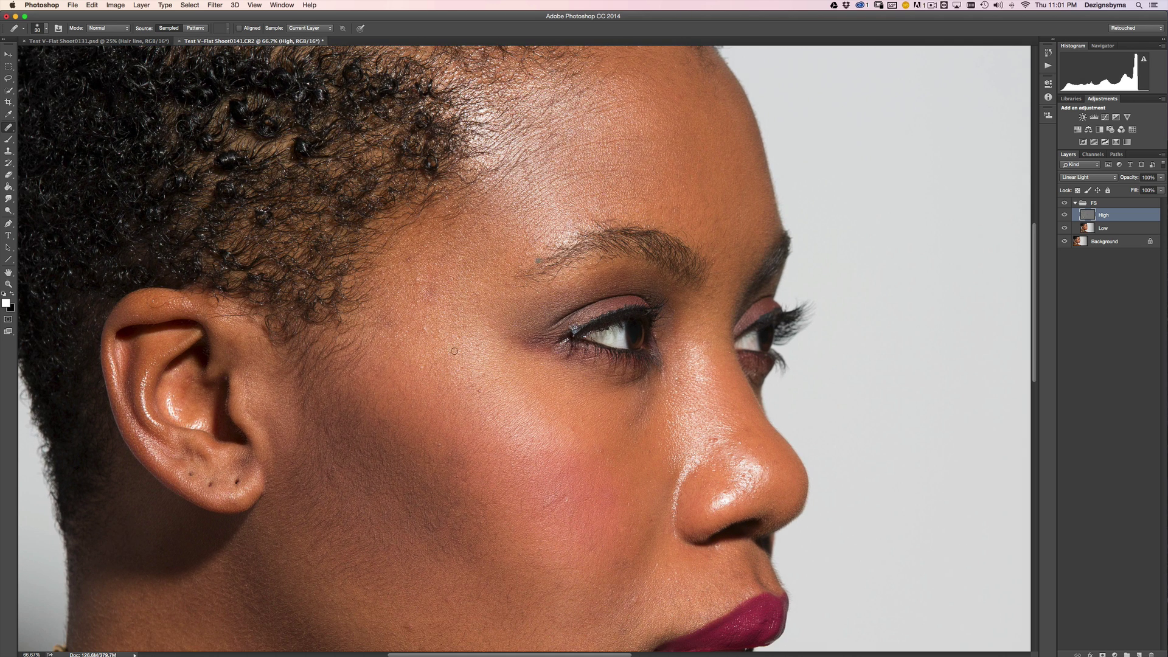
Step: Confirm the Healing Brush as the active healing tool and heal the skin of the temple beside the eyebrow
{"action": "left_click", "coordinate": [8, 129]}
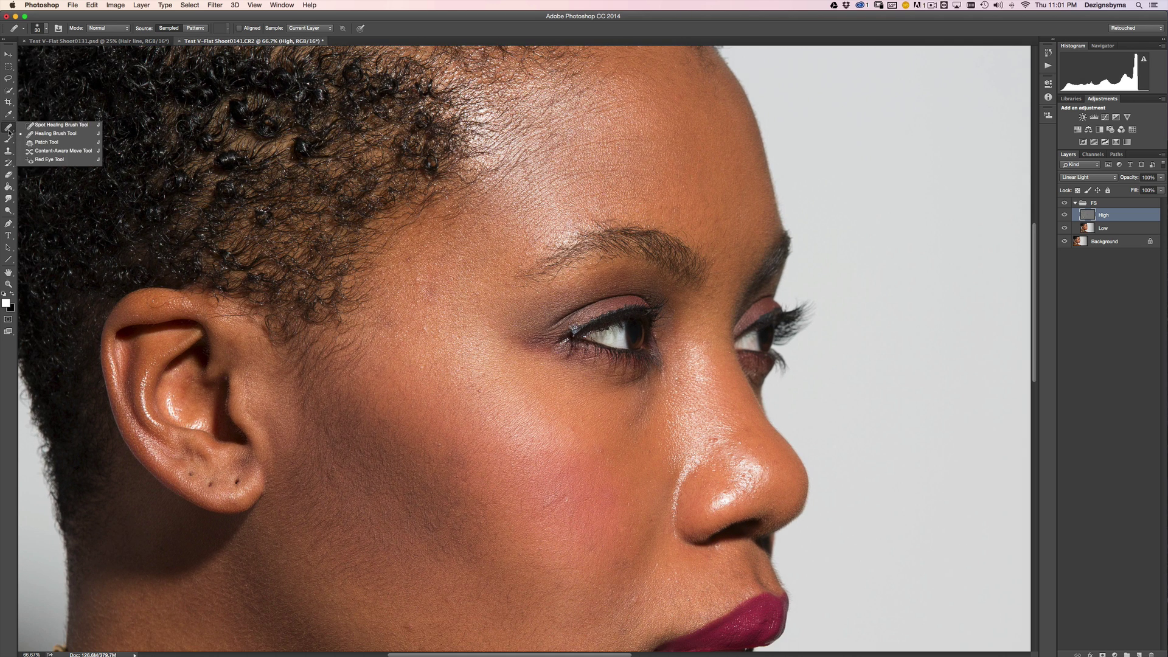
{"action": "left_click", "coordinate": [46, 134]}
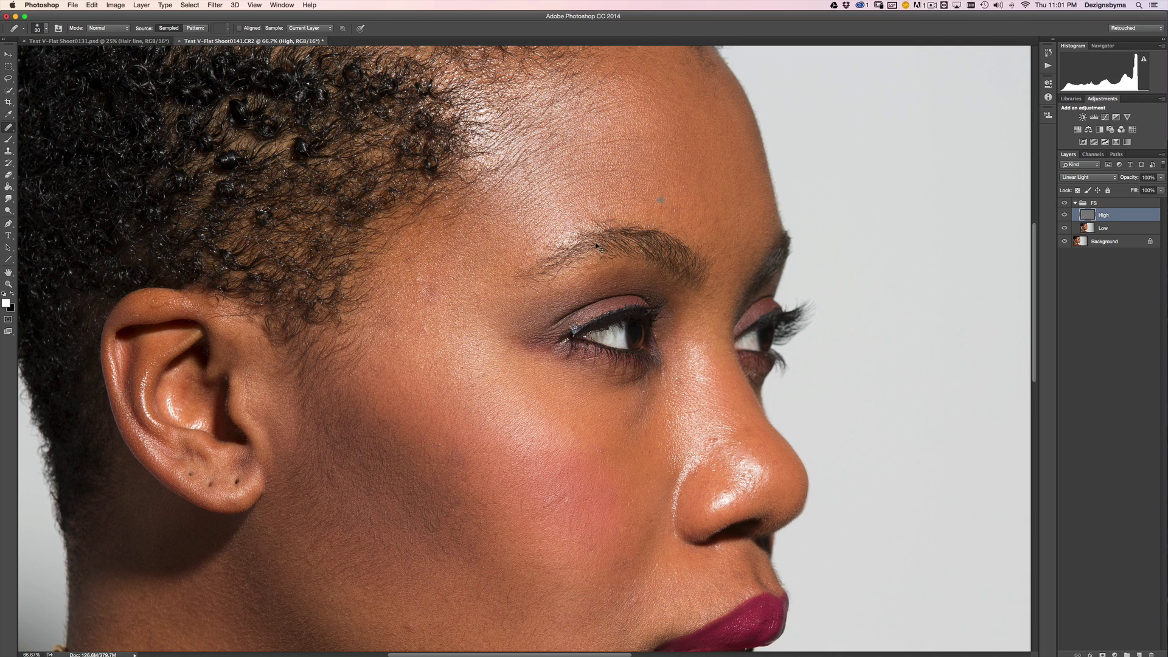
{"action": "key", "text": "super+plus"}
{"action": "left_click_drag", "start_coordinate": [409, 312], "coordinate": [494, 330]}
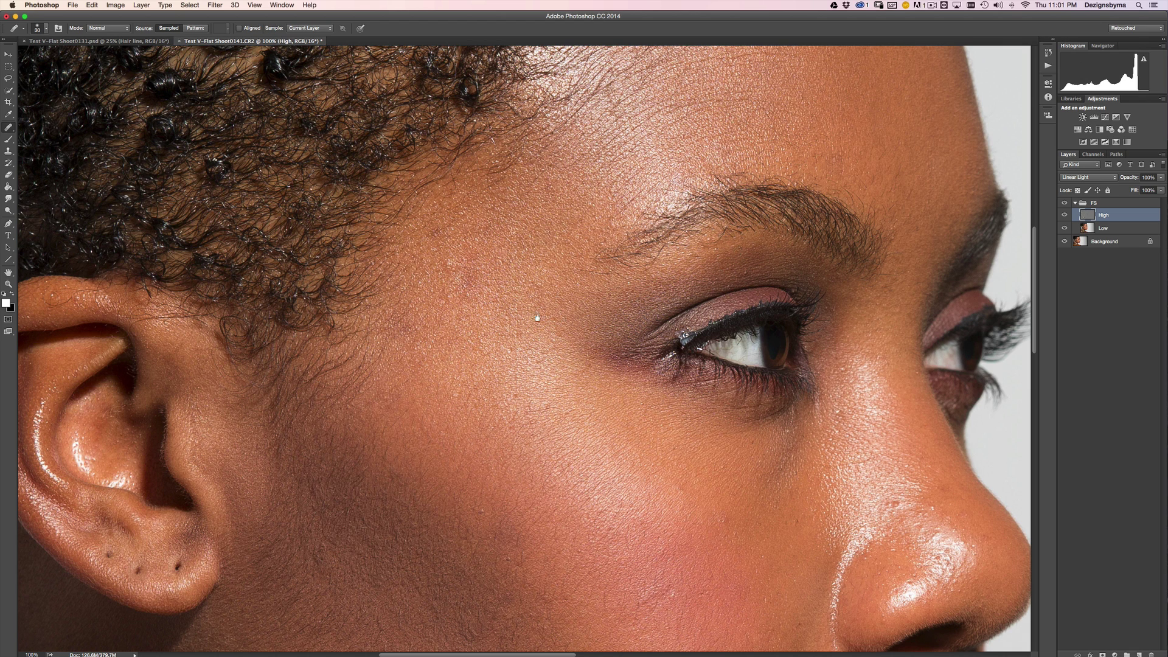
{"action": "left_click_drag", "start_coordinate": [549, 322], "coordinate": [538, 310]}
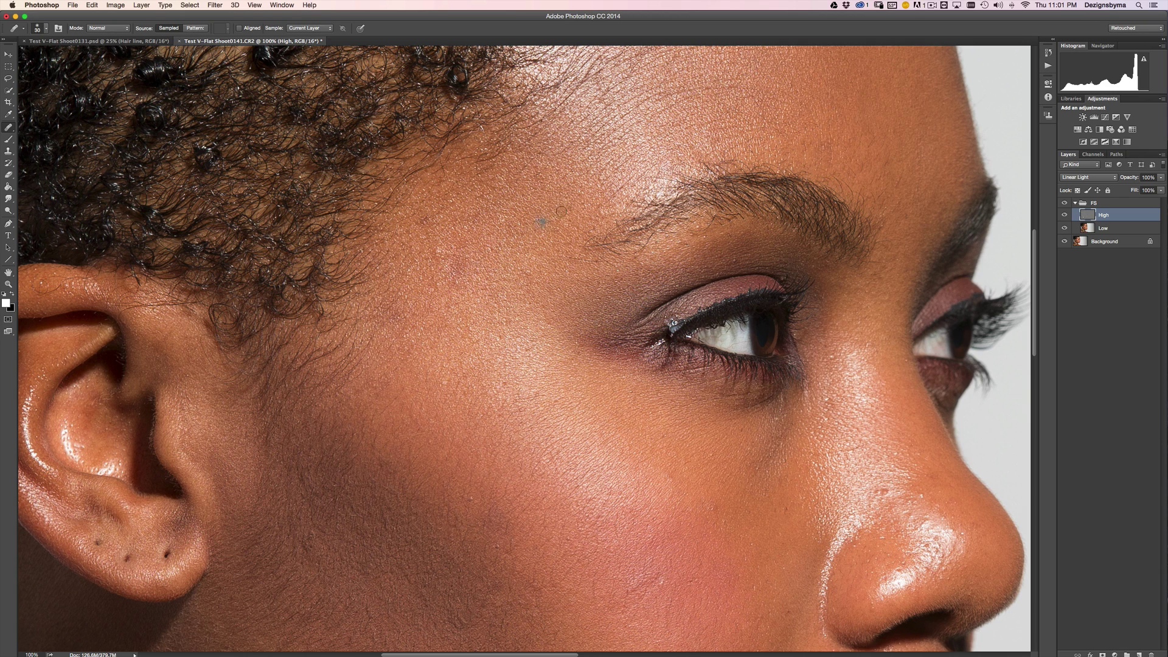
Step: Heal the spots on the upper cheek, under the eye and beside the nose on the High layer
{"action": "scroll", "coordinate": [669, 353], "scroll_direction": "right", "scroll_amount": 5}
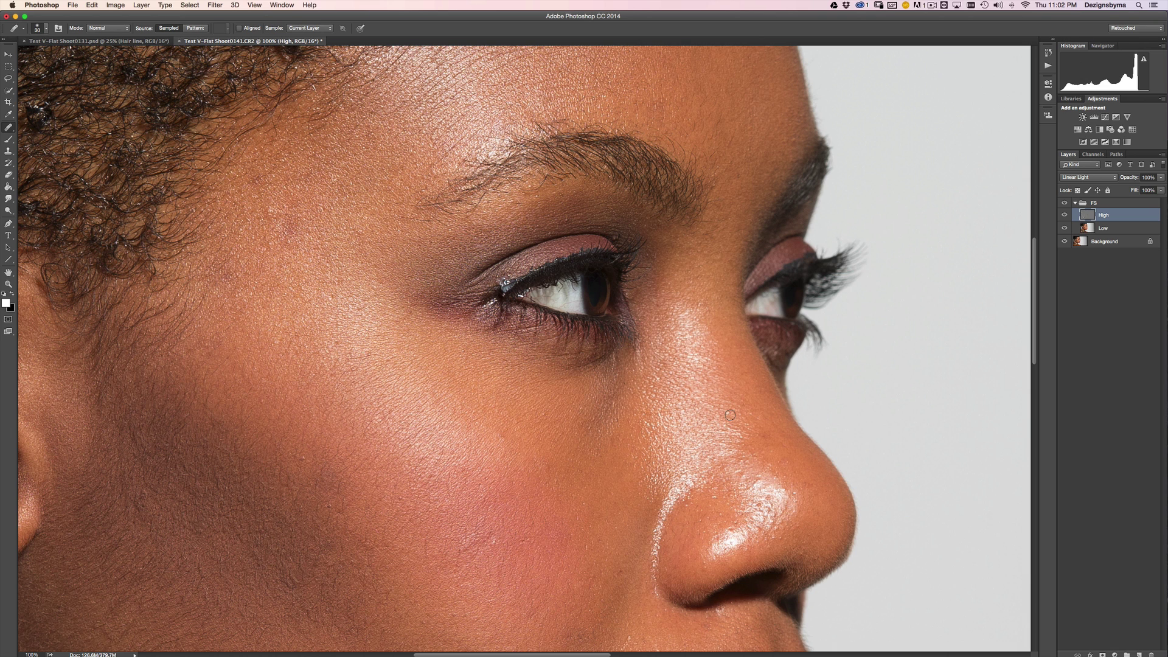
{"action": "scroll", "coordinate": [548, 317], "scroll_direction": "down", "scroll_amount": 3}
{"action": "scroll", "coordinate": [547, 316], "scroll_direction": "left", "scroll_amount": 5}
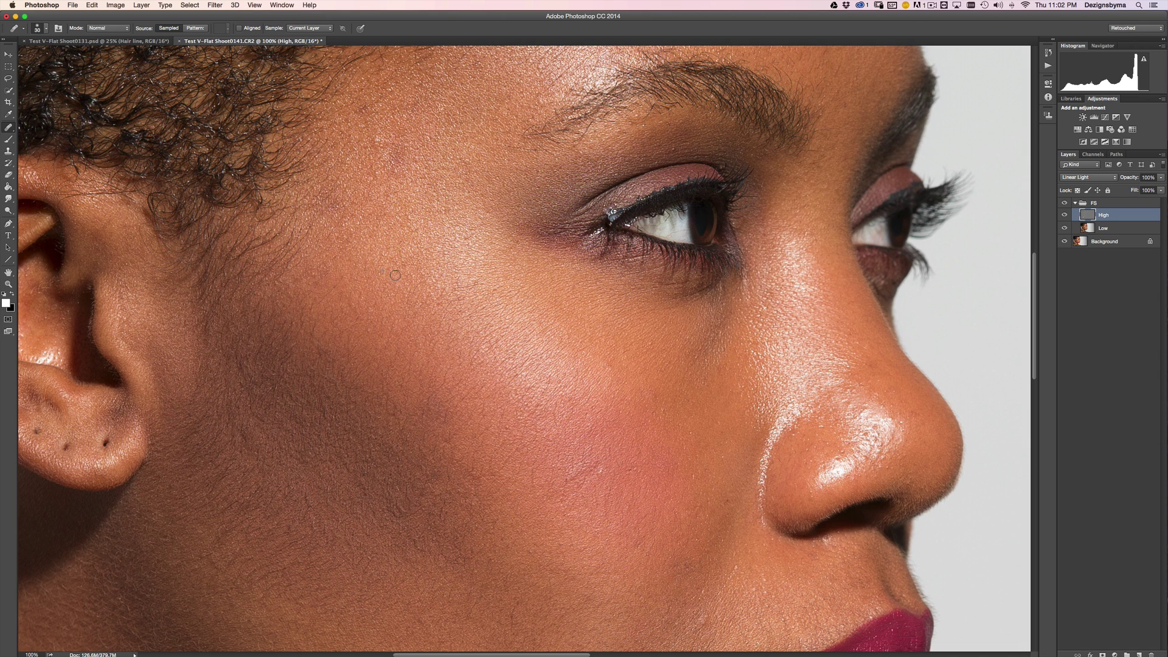
{"action": "left_click", "coordinate": [459, 272]}
{"action": "scroll", "coordinate": [768, 274], "scroll_direction": "down", "scroll_amount": 5}
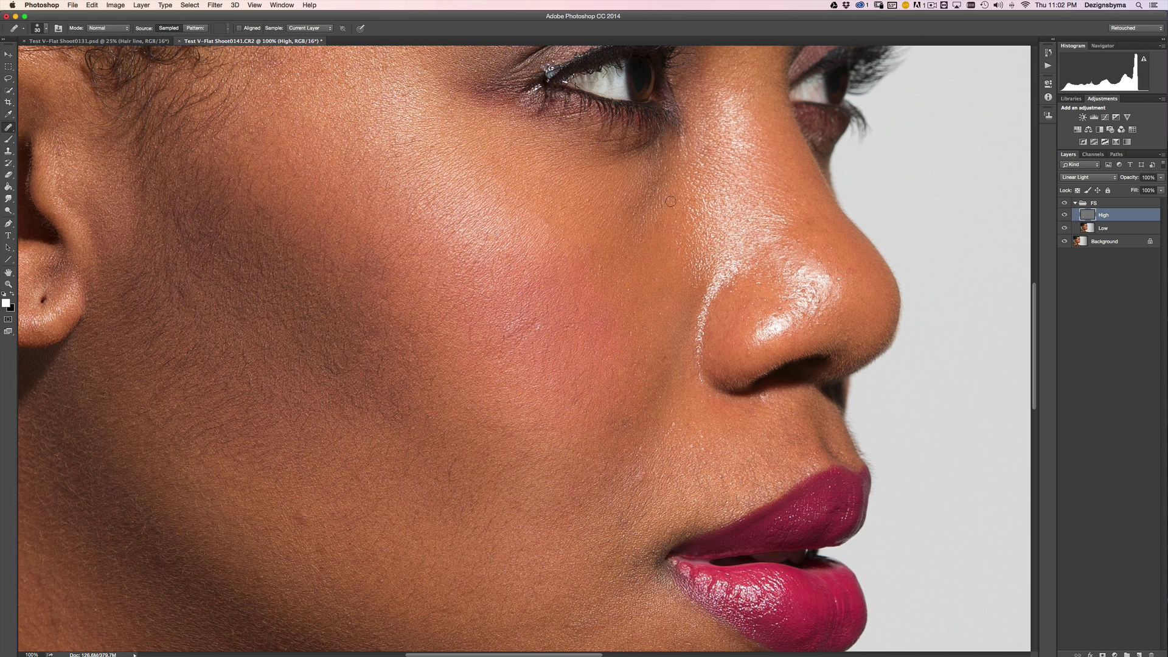
{"action": "left_click", "coordinate": [669, 199]}
{"action": "left_click", "coordinate": [614, 329]}
Step: Reduce the healing brush to 25 px and heal the spots above the upper lip and on the lower cheek
{"action": "key", "text": "bracketleft"}
{"action": "left_click", "coordinate": [751, 482]}
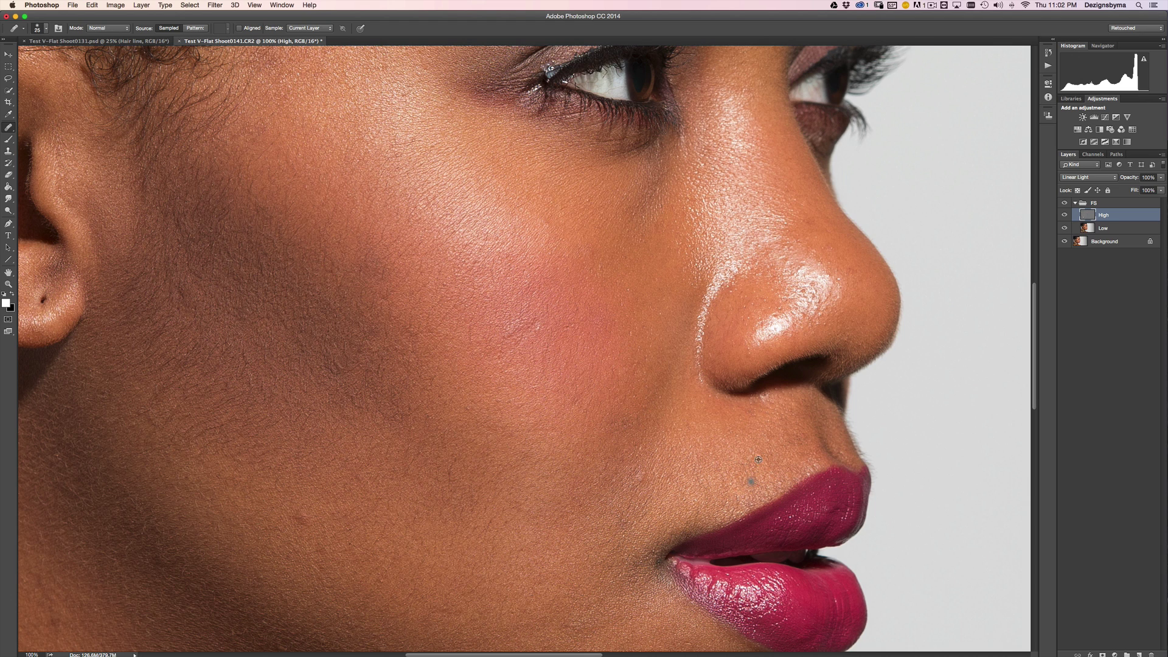
{"action": "left_click", "coordinate": [607, 455]}
Step: Heal the marks on the blushed part of the cheek and along the side of the nose
{"action": "left_click", "coordinate": [555, 368]}
{"action": "left_click", "coordinate": [563, 329]}
{"action": "left_click", "coordinate": [496, 324]}
{"action": "key", "text": "bracketright"}
{"action": "left_click", "coordinate": [617, 325]}
{"action": "left_click", "coordinate": [705, 210]}
Step: Heal the blemishes on the chin and along the jaw below the mouth, adjusting the brush size to suit
{"action": "left_click_drag", "start_coordinate": [398, 389], "coordinate": [556, 296]}
{"action": "key", "text": "bracketright"}
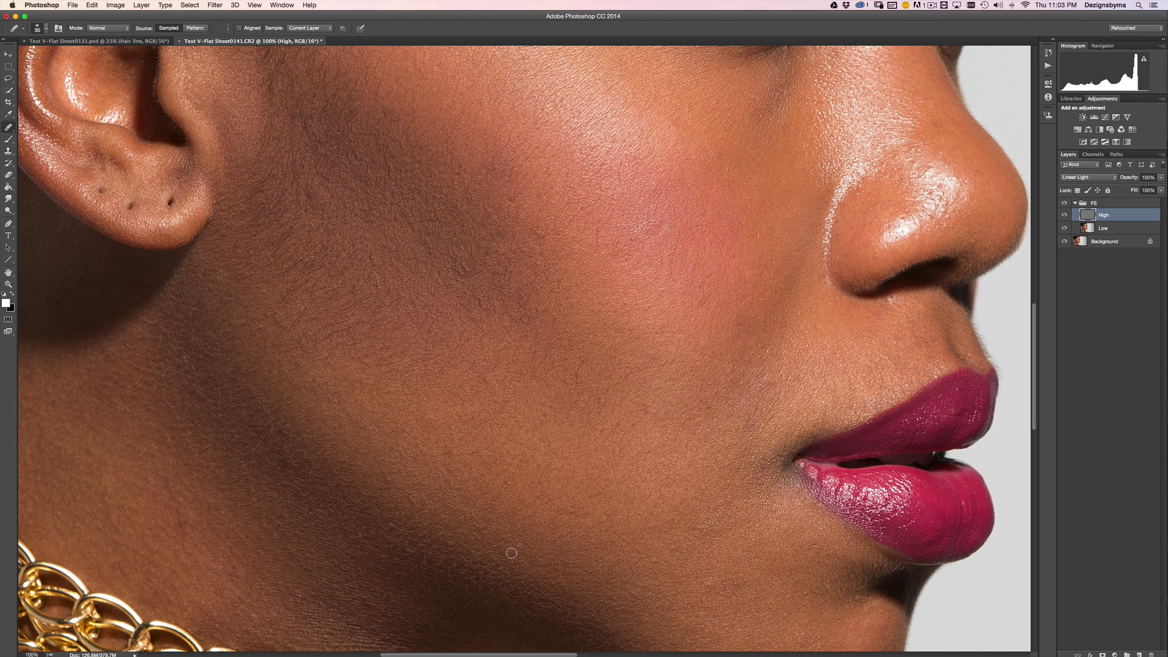
{"action": "left_click_drag", "start_coordinate": [583, 436], "coordinate": [482, 308]}
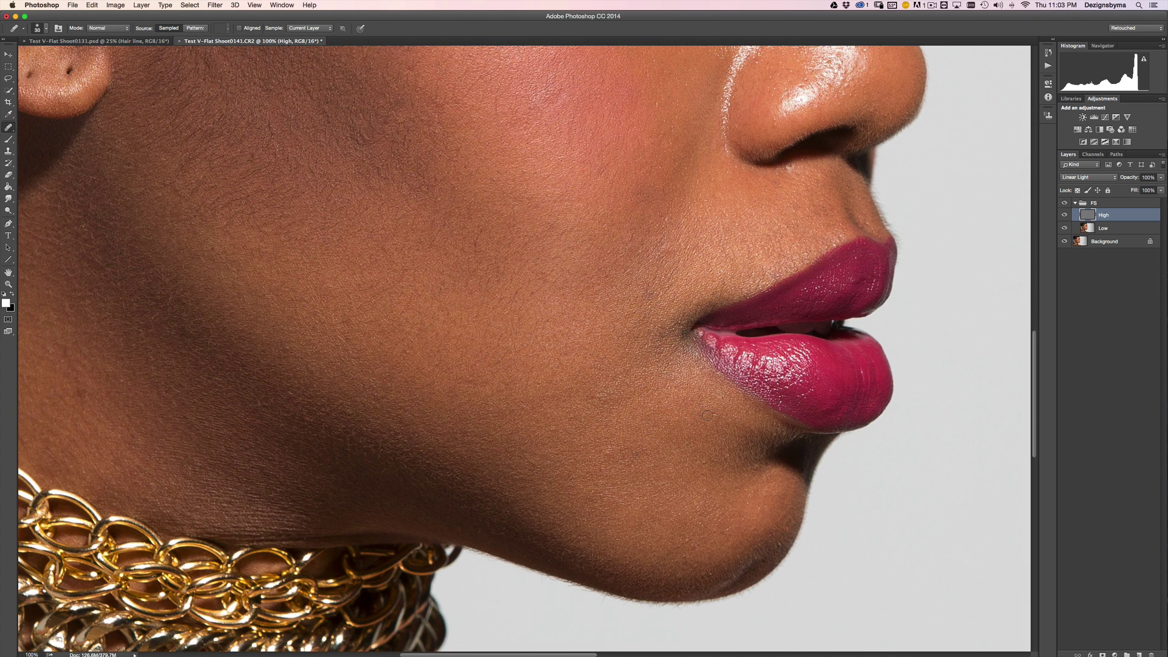
{"action": "left_click", "coordinate": [695, 472]}
{"action": "key", "text": "bracketleft"}
{"action": "left_click", "coordinate": [589, 508]}
Step: Remove the three piercing holes from the earlobe on the High layer with the Clone Stamp tool
{"action": "left_click_drag", "start_coordinate": [410, 295], "coordinate": [495, 342]}
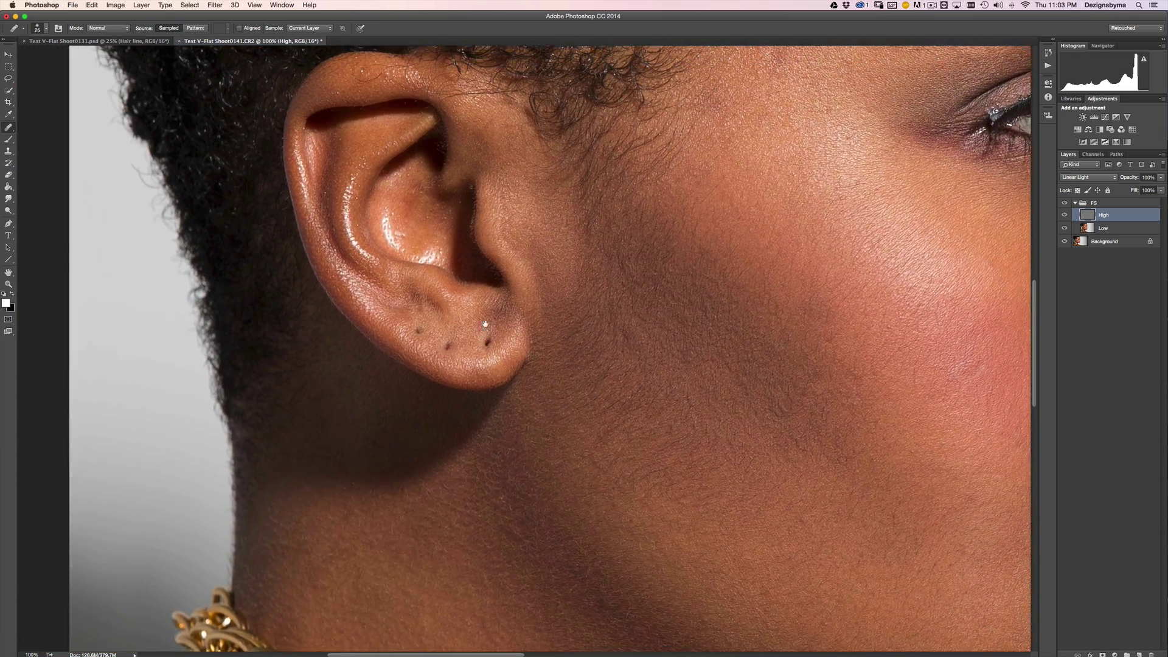
{"action": "key", "text": "super+minus"}
{"action": "key", "text": "super+minus"}
{"action": "key", "text": "super+plus"}
{"action": "key", "text": "super+plus"}
{"action": "key", "text": "super+plus"}
{"action": "left_click_drag", "start_coordinate": [313, 310], "coordinate": [687, 447]}
{"action": "left_click_drag", "start_coordinate": [292, 373], "coordinate": [516, 354]}
{"action": "key", "text": "super+plus"}
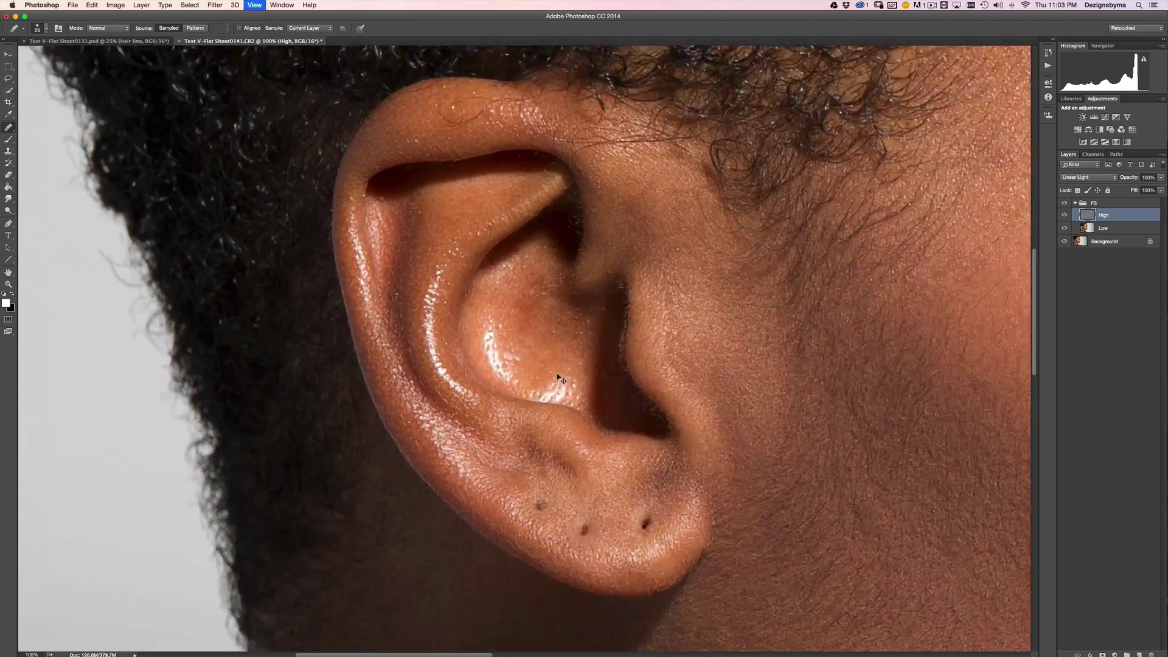
{"action": "left_click_drag", "start_coordinate": [563, 584], "coordinate": [528, 385]}
{"action": "key", "text": "super+minus"}
{"action": "key", "text": "super+minus"}
{"action": "key", "text": "super+plus"}
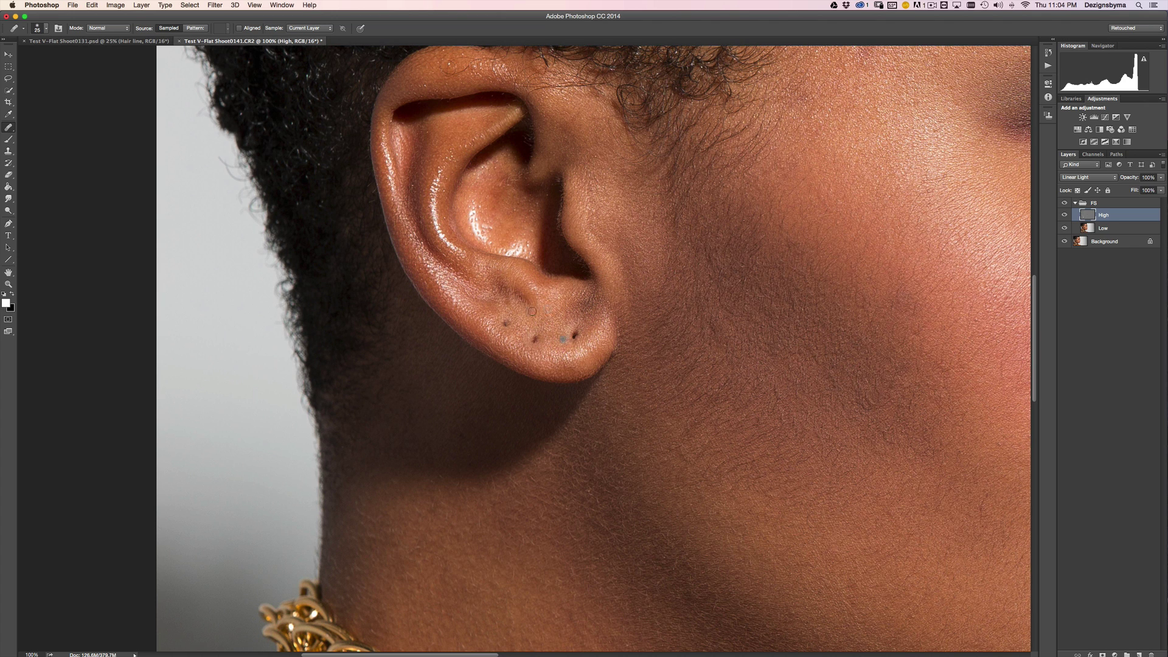
{"action": "left_click", "coordinate": [9, 151]}
{"action": "key", "text": "bracketleft"}
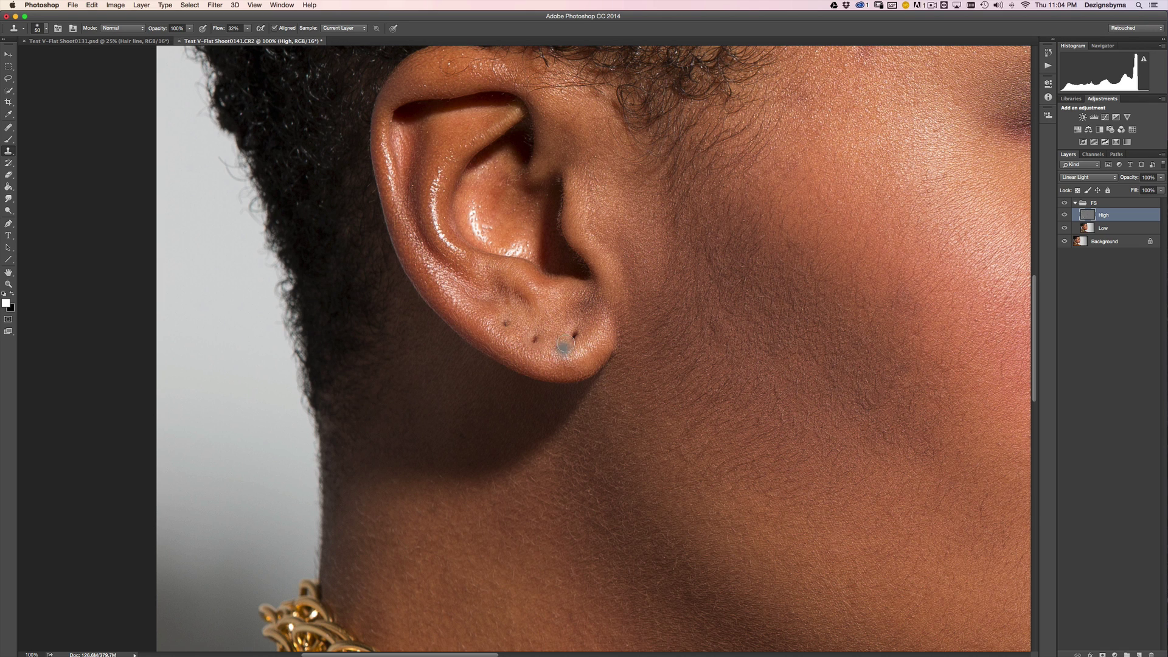
{"action": "left_click", "coordinate": [574, 338]}
{"action": "left_click", "coordinate": [558, 340], "text": "alt"}
{"action": "left_click", "coordinate": [536, 339]}
{"action": "left_click", "coordinate": [506, 324]}
Step: Return to the Healing Brush and touch up the cloned skin on the earlobe
{"action": "key", "text": "super+minus"}
{"action": "key", "text": "super+minus"}
{"action": "key", "text": "super+plus"}
{"action": "left_click", "coordinate": [8, 128]}
{"action": "left_click", "coordinate": [36, 138]}
{"action": "key", "text": "super+plus"}
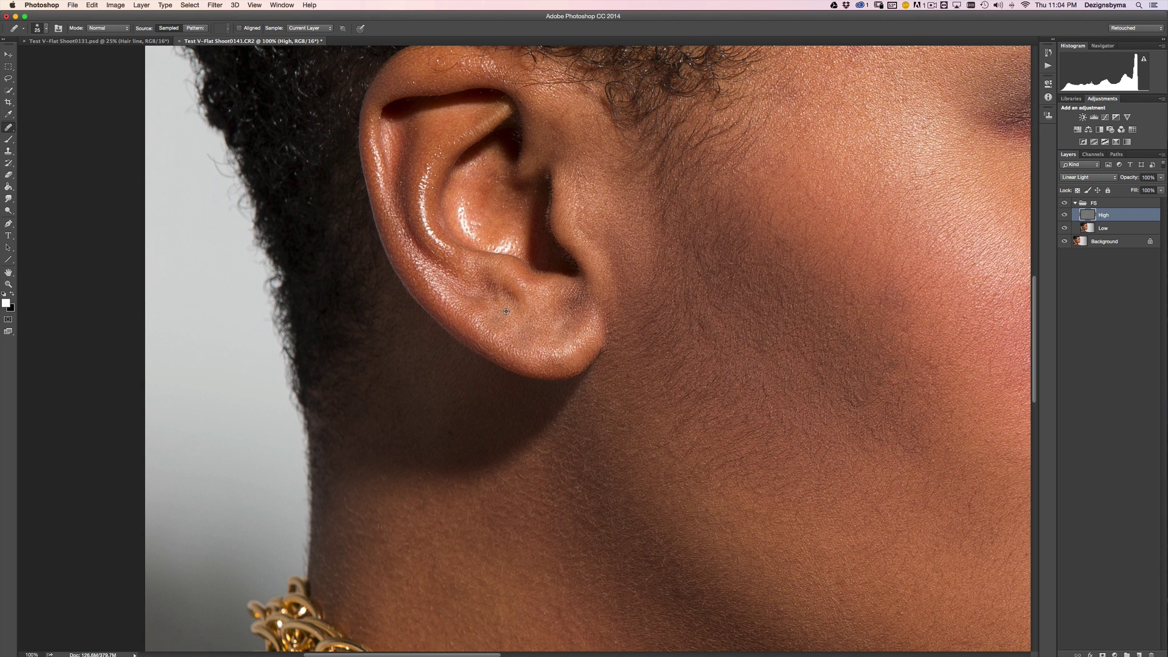
{"action": "left_click", "coordinate": [506, 341]}
Step: Heal the curled stray hairs on the upper rim of the ear at 200% magnification
{"action": "scroll", "coordinate": [565, 360], "scroll_direction": "down", "scroll_amount": 5}
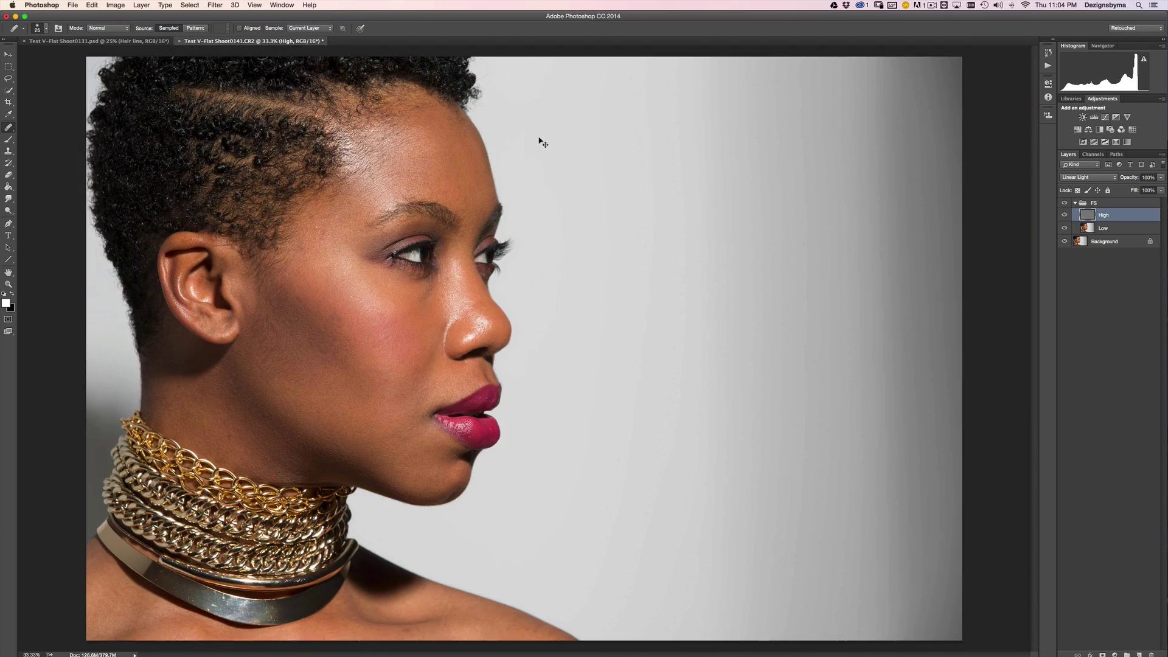
{"action": "scroll", "coordinate": [306, 321], "scroll_direction": "up", "scroll_amount": 3}
{"action": "left_click_drag", "start_coordinate": [322, 345], "coordinate": [639, 357]}
{"action": "key", "text": "super+plus"}
{"action": "key", "text": "super+plus"}
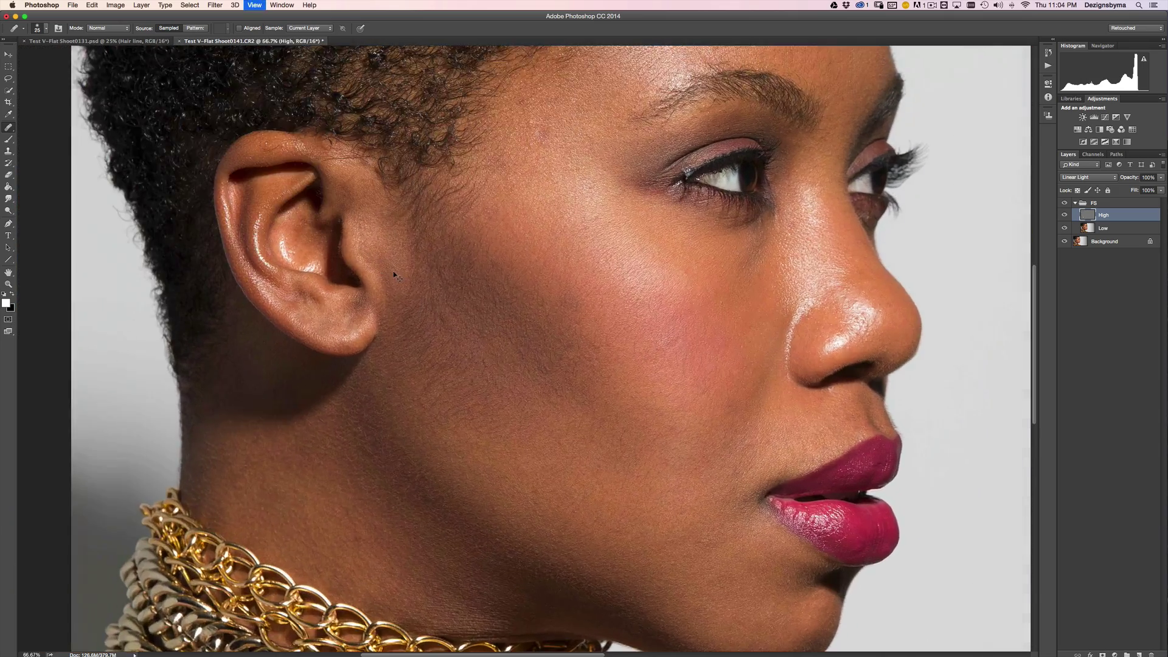
{"action": "left_click_drag", "start_coordinate": [387, 253], "coordinate": [547, 365]}
{"action": "key", "text": "super+plus"}
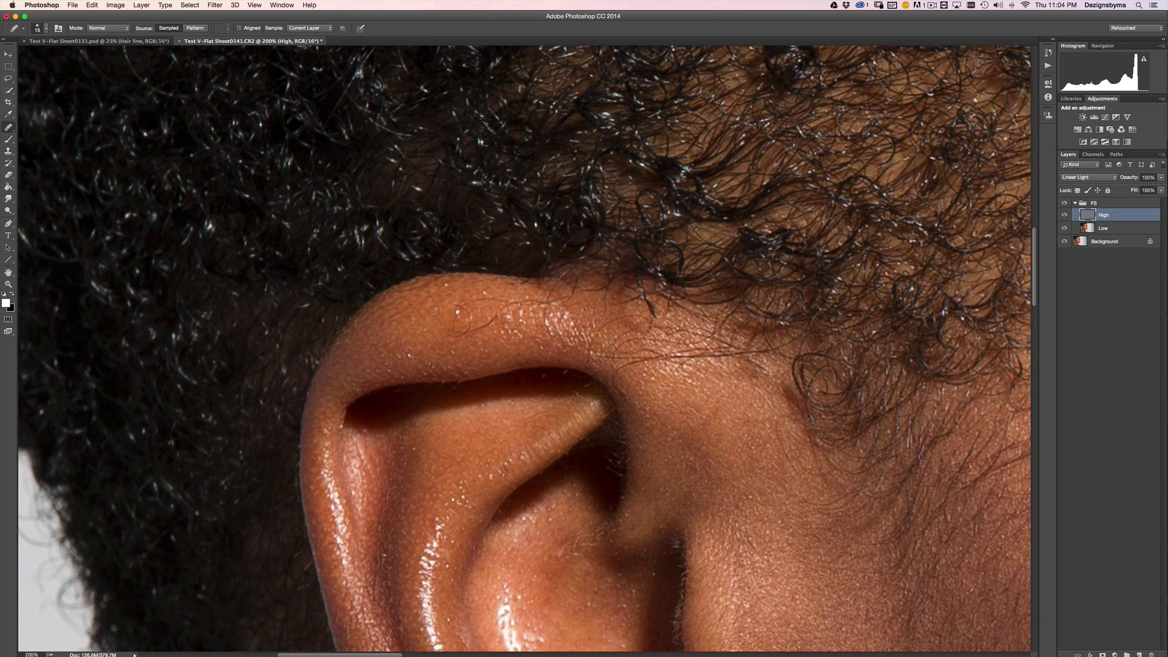
{"action": "left_click_drag", "start_coordinate": [460, 308], "coordinate": [455, 332]}
{"action": "left_click_drag", "start_coordinate": [469, 331], "coordinate": [500, 317]}
{"action": "left_click", "coordinate": [581, 330], "text": "alt"}
{"action": "left_click_drag", "start_coordinate": [594, 336], "coordinate": [589, 355]}
Step: Heal the small specks along the top edge of the ear with a finer healing brush
{"action": "left_click", "coordinate": [589, 322], "text": "alt"}
{"action": "left_click", "coordinate": [436, 346], "text": "alt"}
{"action": "key", "text": "bracketleft"}
{"action": "left_click", "coordinate": [461, 296]}
{"action": "left_click", "coordinate": [446, 288]}
{"action": "left_click", "coordinate": [452, 298]}
{"action": "key", "text": "bracketright"}
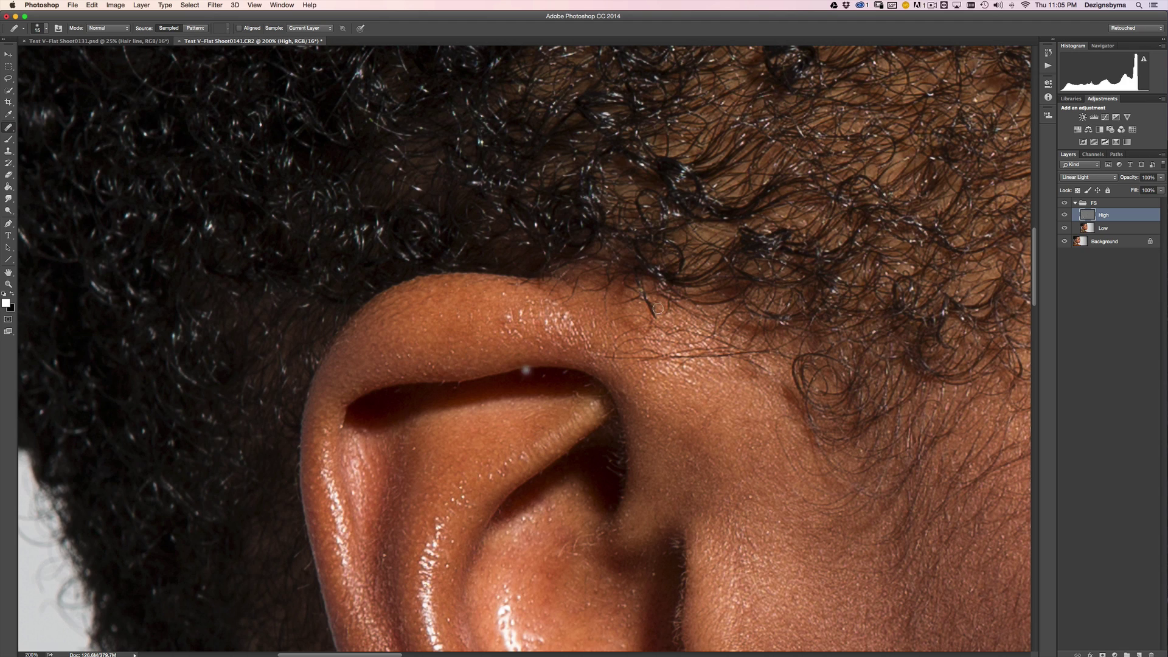
Step: Heal away the stray hairs that cross the skin where the top of the ear meets the temple
{"action": "key", "text": "super+space"}
{"action": "scroll", "coordinate": [605, 332], "scroll_direction": "down", "scroll_amount": 5}
{"action": "key", "text": "Escape"}
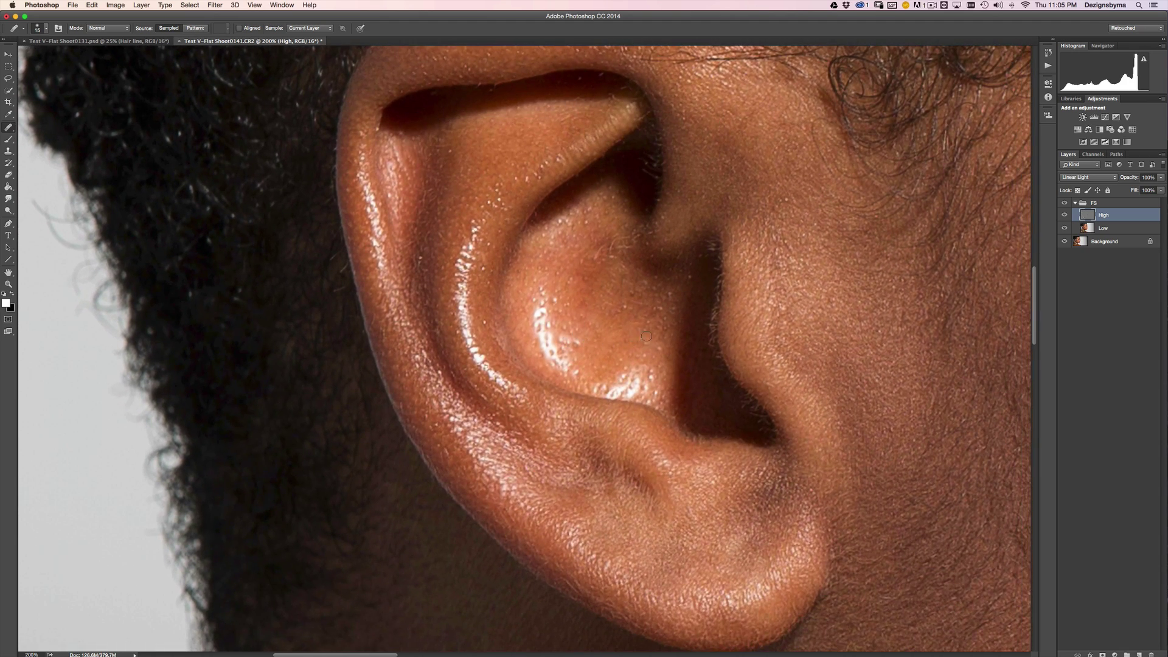
{"action": "key", "text": "super+minus"}
{"action": "scroll", "coordinate": [633, 390], "scroll_direction": "right", "scroll_amount": 3}
{"action": "key", "text": "super+equal"}
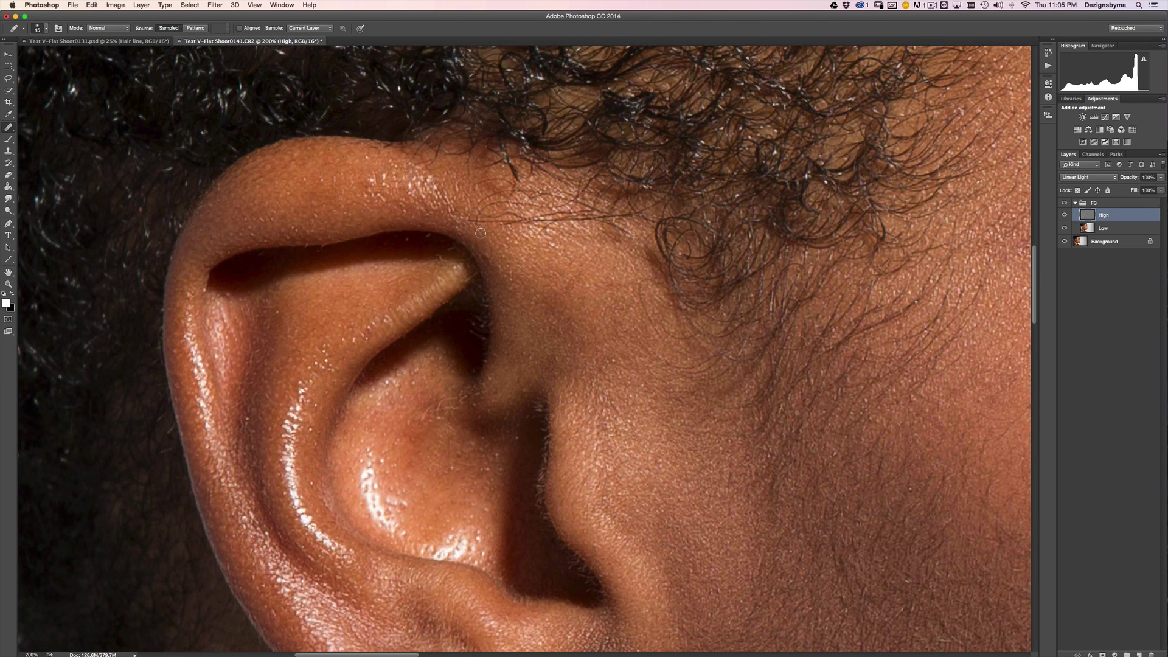
{"action": "left_click_drag", "start_coordinate": [470, 221], "coordinate": [535, 235]}
{"action": "left_click_drag", "start_coordinate": [528, 222], "coordinate": [542, 219]}
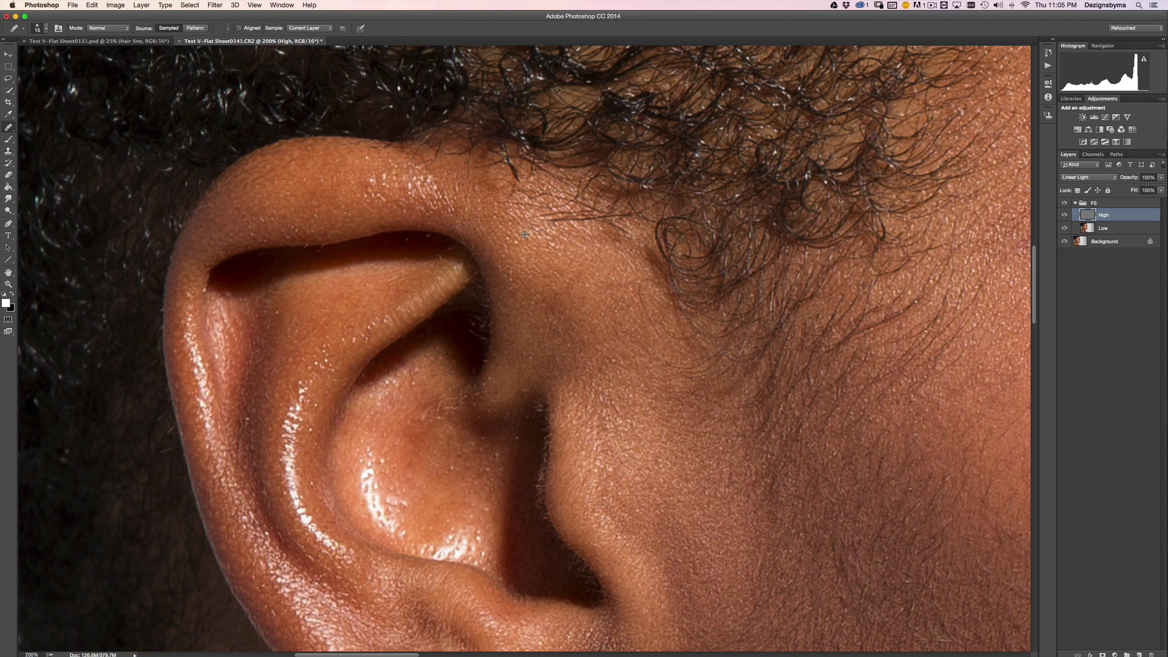
{"action": "left_click_drag", "start_coordinate": [547, 221], "coordinate": [513, 210]}
Step: Heal the blemishes in the shadowed neck area below the earlobe with a larger healing brush
{"action": "key", "text": "super+minus"}
{"action": "key", "text": "super+minus"}
{"action": "left_click_drag", "start_coordinate": [643, 366], "coordinate": [595, 330]}
{"action": "key", "text": "super+plus"}
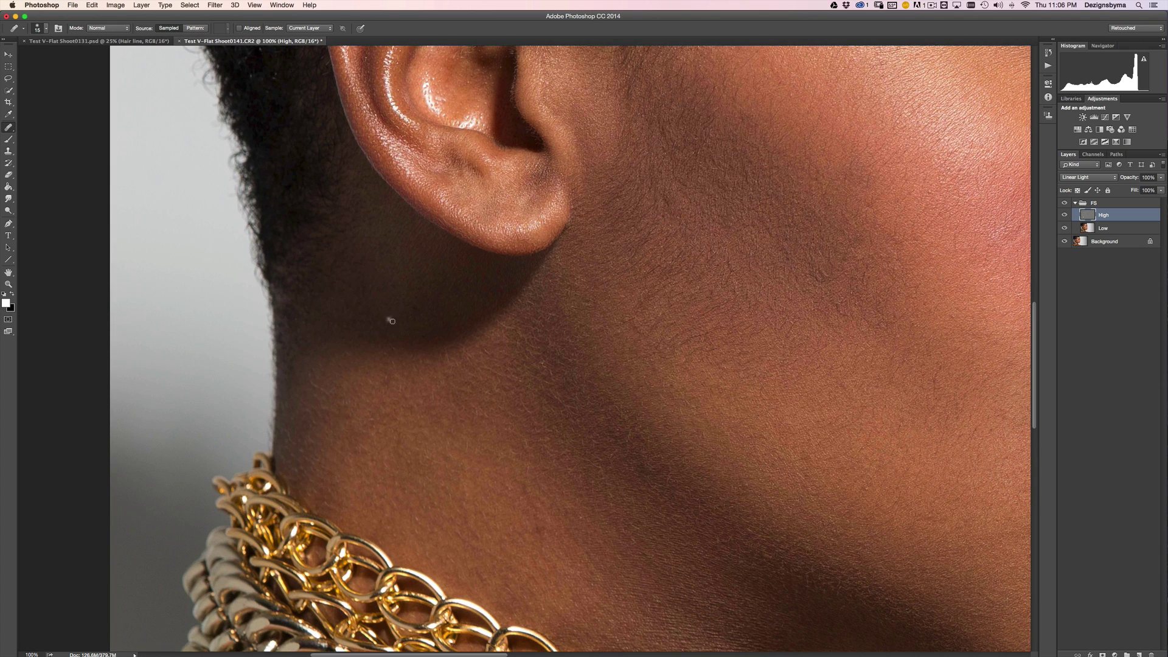
{"action": "key", "text": "bracketright"}
{"action": "mouse_move", "coordinate": [411, 320]}
{"action": "left_mouse_down"}
{"action": "mouse_move", "coordinate": [410, 305]}
{"action": "mouse_move", "coordinate": [410, 335]}
{"action": "mouse_move", "coordinate": [425, 344]}
{"action": "mouse_move", "coordinate": [418, 328]}
{"action": "mouse_move", "coordinate": [430, 319]}
{"action": "mouse_move", "coordinate": [410, 303]}
{"action": "left_mouse_up"}
{"action": "left_click", "coordinate": [425, 306], "text": "alt"}
{"action": "left_click", "coordinate": [419, 290]}
Step: Heal the spots along the jaw and lower cheek, and enlarge the healing brush to 30 px for the neck
{"action": "left_click", "coordinate": [746, 363]}
{"action": "left_click_drag", "start_coordinate": [685, 412], "coordinate": [655, 412]}
{"action": "key", "text": "super+minus"}
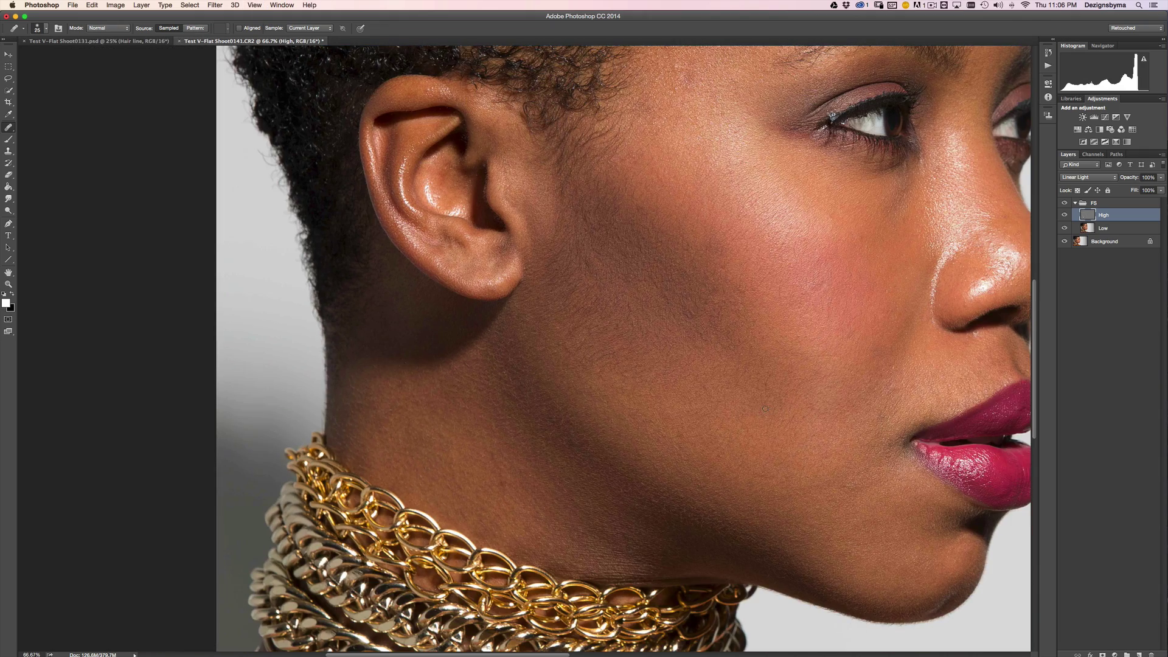
{"action": "key", "text": "super+plus"}
{"action": "left_click_drag", "start_coordinate": [536, 434], "coordinate": [570, 336]}
{"action": "key", "text": "bracketright"}
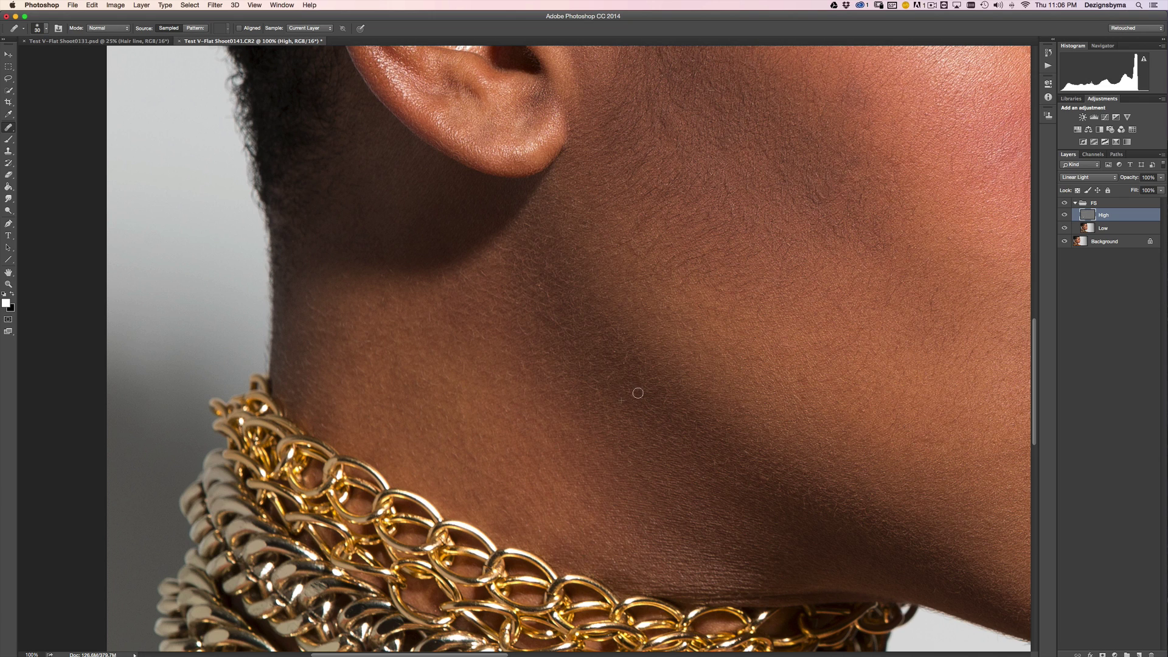
Step: Examine the neck, jaw, cheek and mouth area for remaining blemishes
{"action": "key", "text": "super+minus"}
{"action": "scroll", "coordinate": [743, 438], "scroll_direction": "right", "scroll_amount": 5}
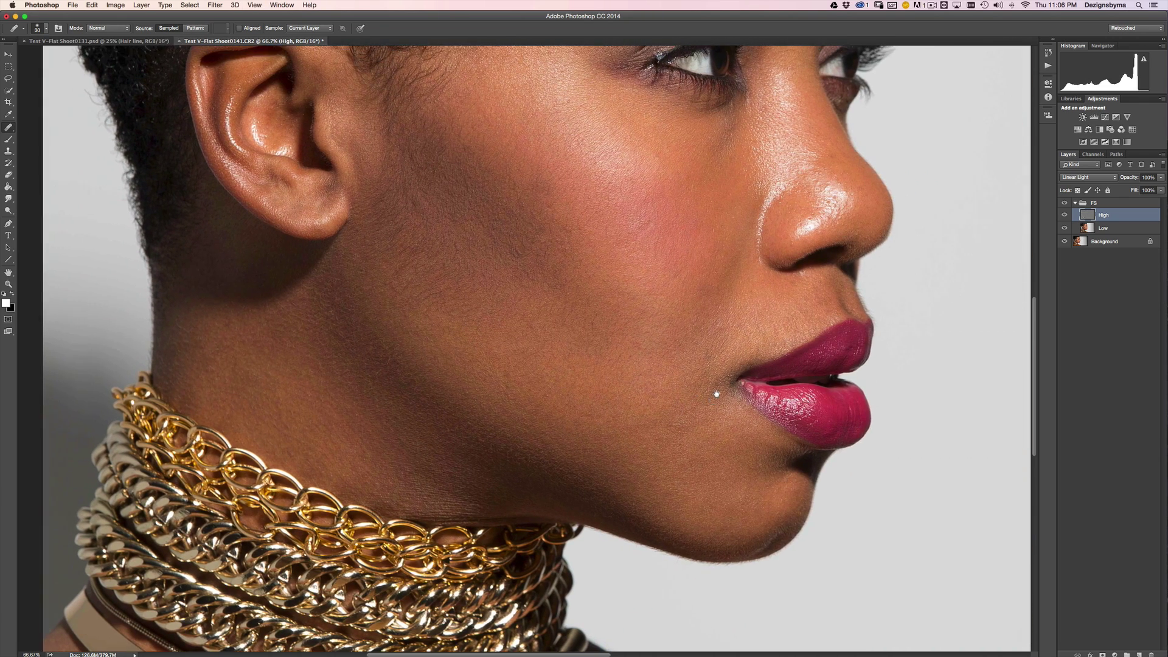
{"action": "scroll", "coordinate": [719, 401], "scroll_direction": "right", "scroll_amount": 4}
{"action": "key", "text": "super+plus"}
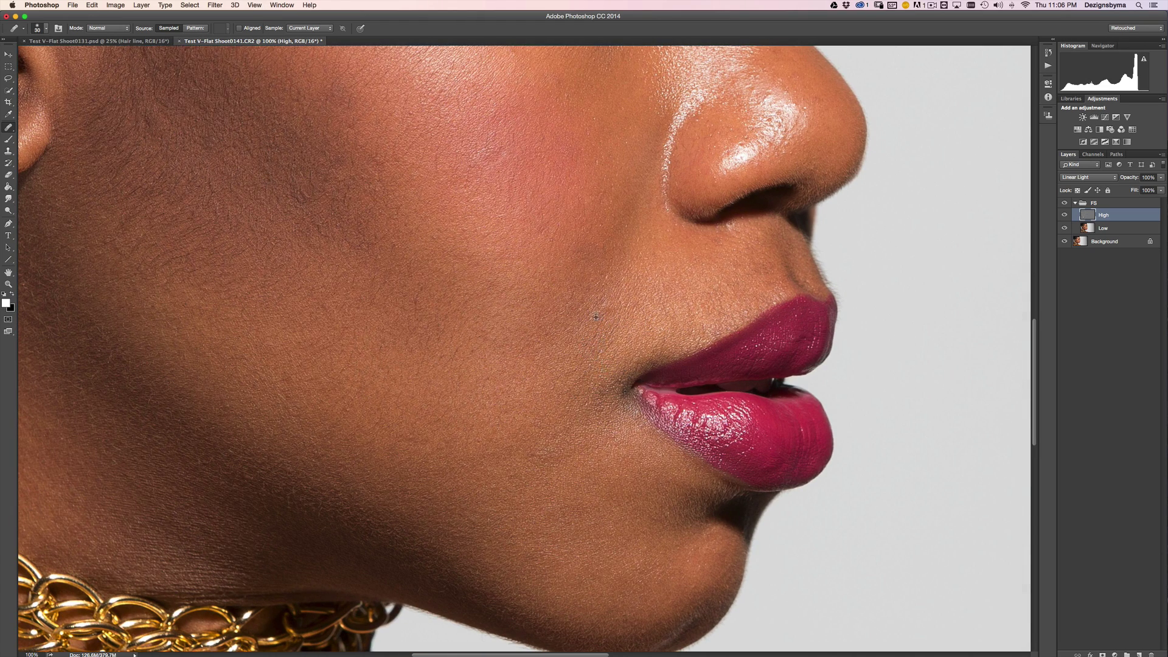
{"action": "key", "text": "super+minus"}
{"action": "key", "text": "super+minus"}
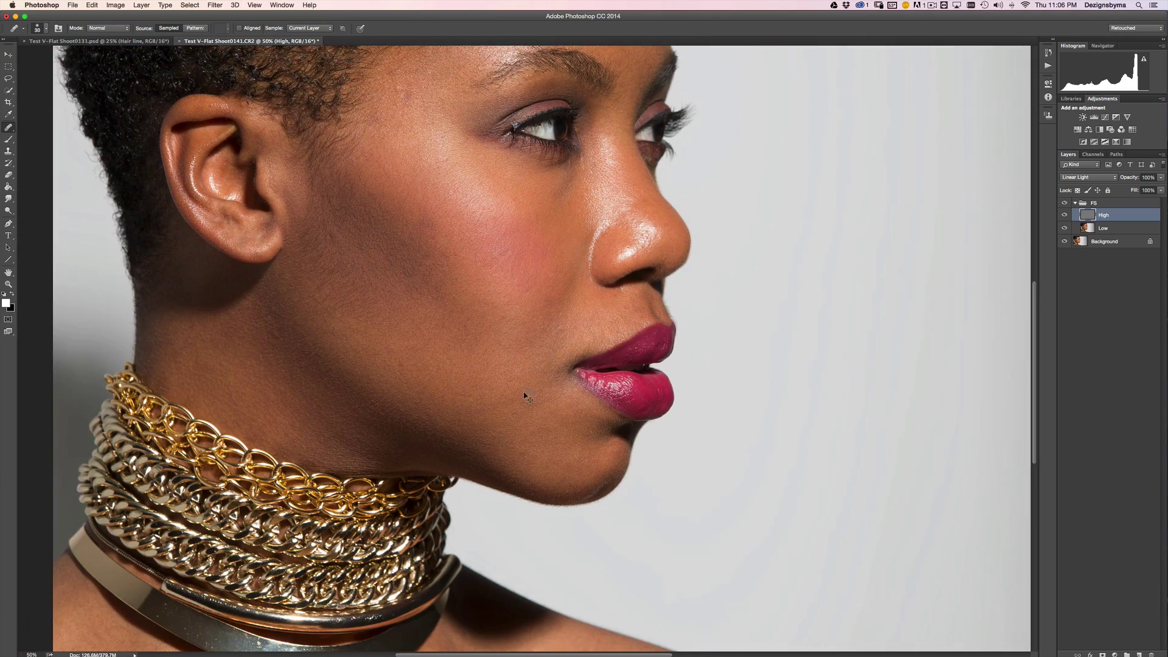
{"action": "key", "text": "super+plus"}
{"action": "key", "text": "super+plus"}
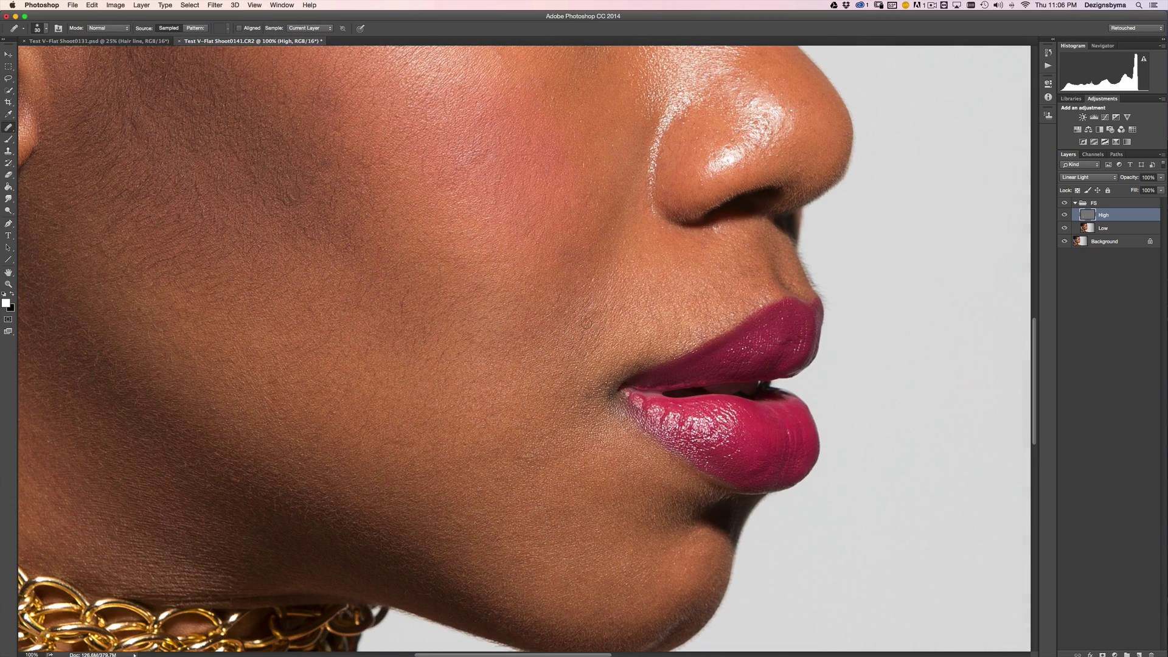
{"action": "key", "text": "super+minus"}
{"action": "key", "text": "super+minus"}
Step: Heal the small blemishes on the skin between the nose and the upper lip with a smaller healing brush
{"action": "key", "text": "super+equal"}
{"action": "key", "text": "super+equal"}
{"action": "key", "text": "super+equal"}
{"action": "key", "text": "bracketleft"}
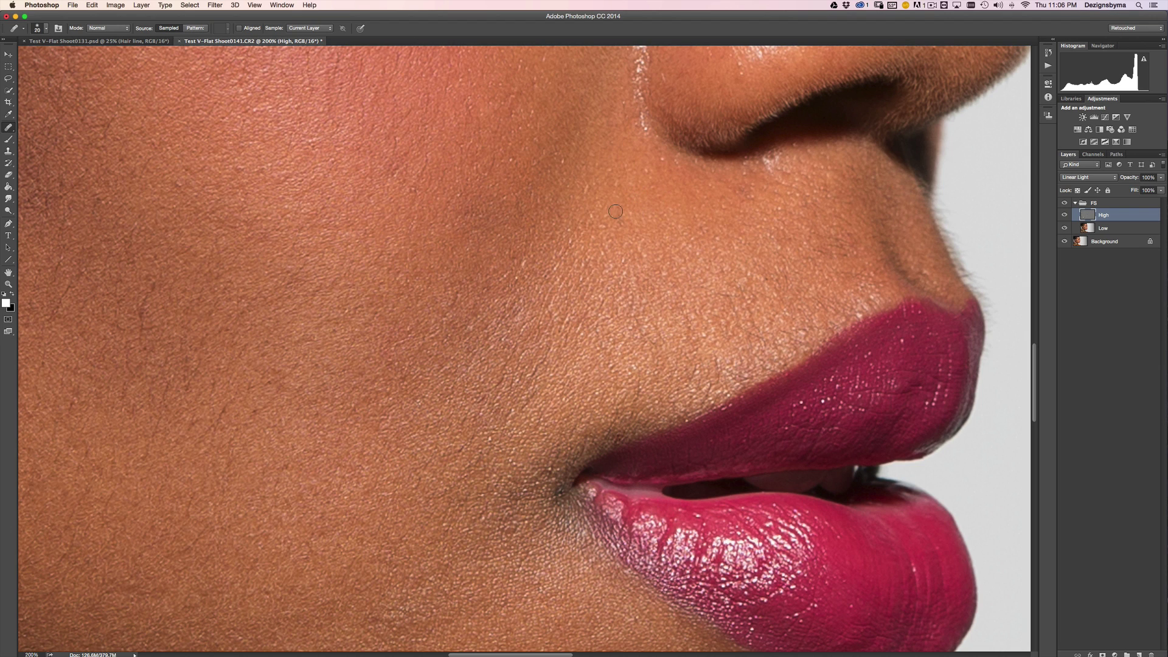
{"action": "left_click", "coordinate": [709, 336], "text": "alt"}
{"action": "key", "text": "bracketleft"}
{"action": "left_click", "coordinate": [741, 374]}
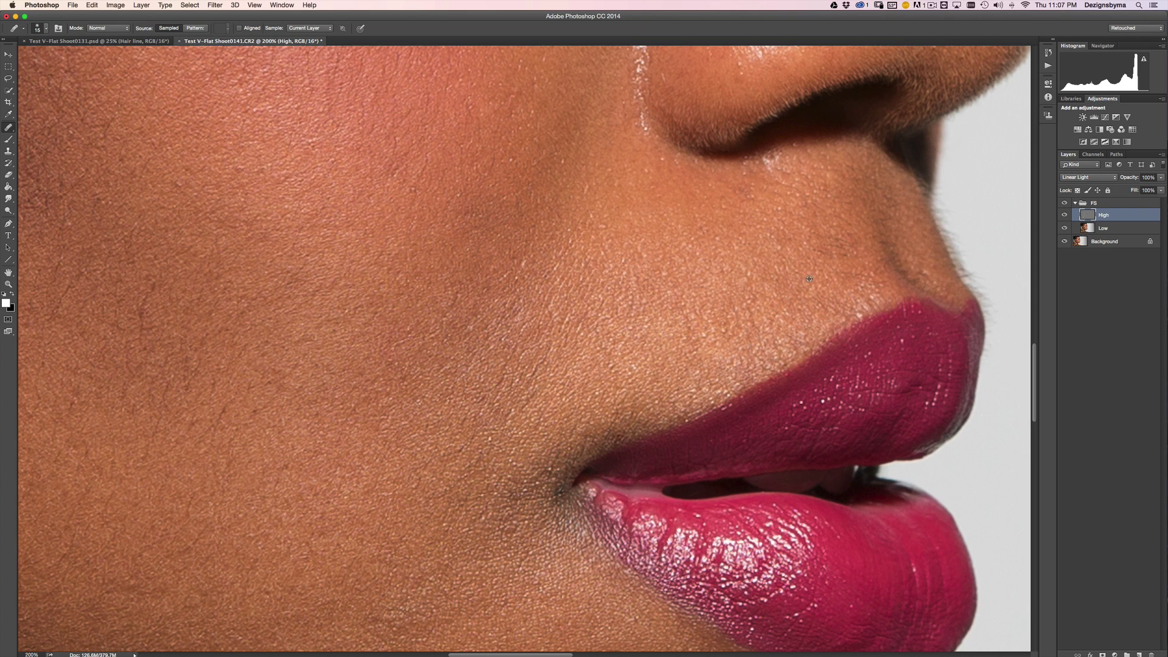
{"action": "left_click", "coordinate": [830, 225]}
{"action": "left_click", "coordinate": [819, 255], "text": "alt"}
{"action": "left_click", "coordinate": [846, 265]}
{"action": "left_click", "coordinate": [796, 281]}
Step: Examine the skin texture around the near eye, eyelid and eyebrow
{"action": "key", "text": "super+minus"}
{"action": "key", "text": "super+minus"}
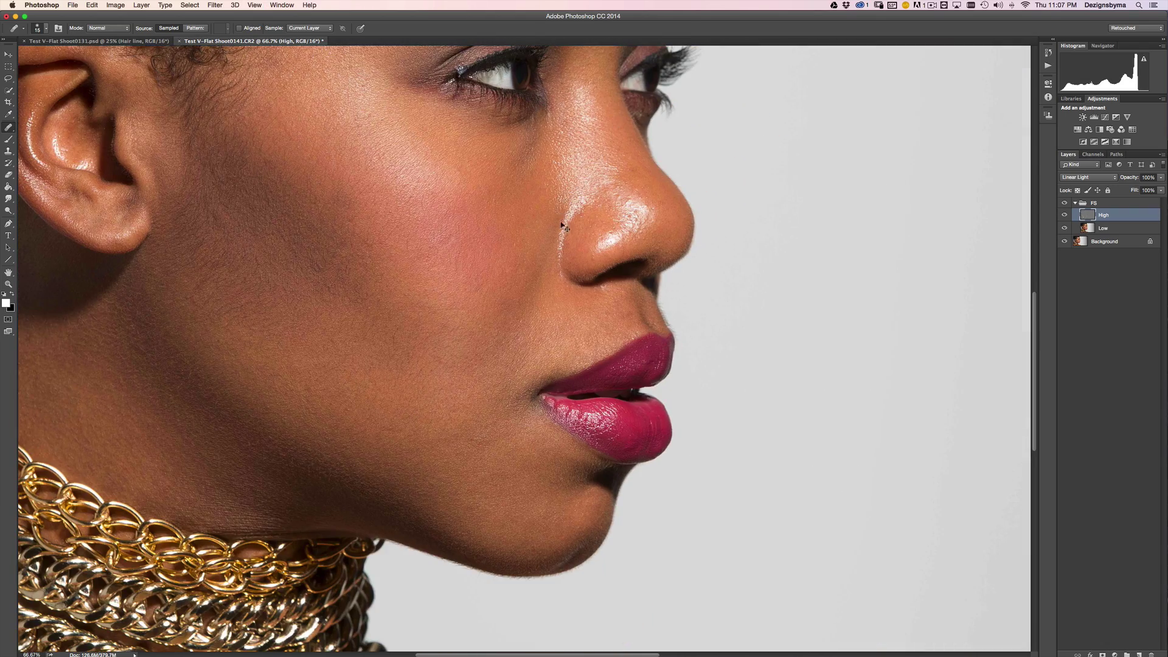
{"action": "key", "text": "super+minus"}
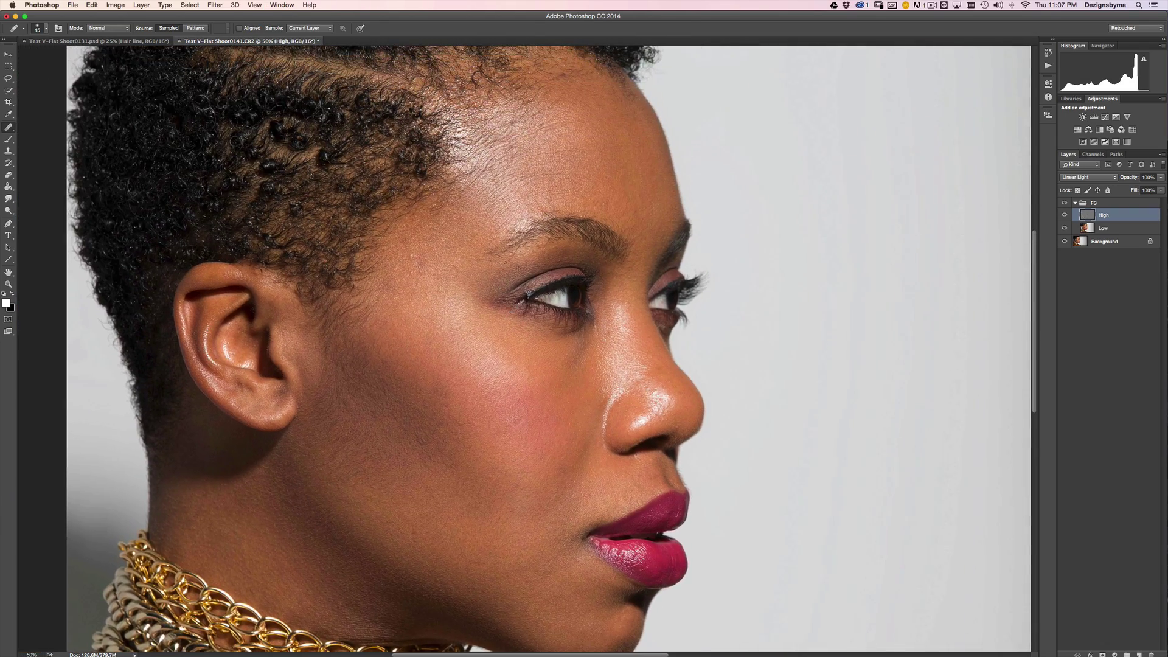
{"action": "key", "text": "super+plus"}
{"action": "key", "text": "super+plus"}
{"action": "key", "text": "super+plus"}
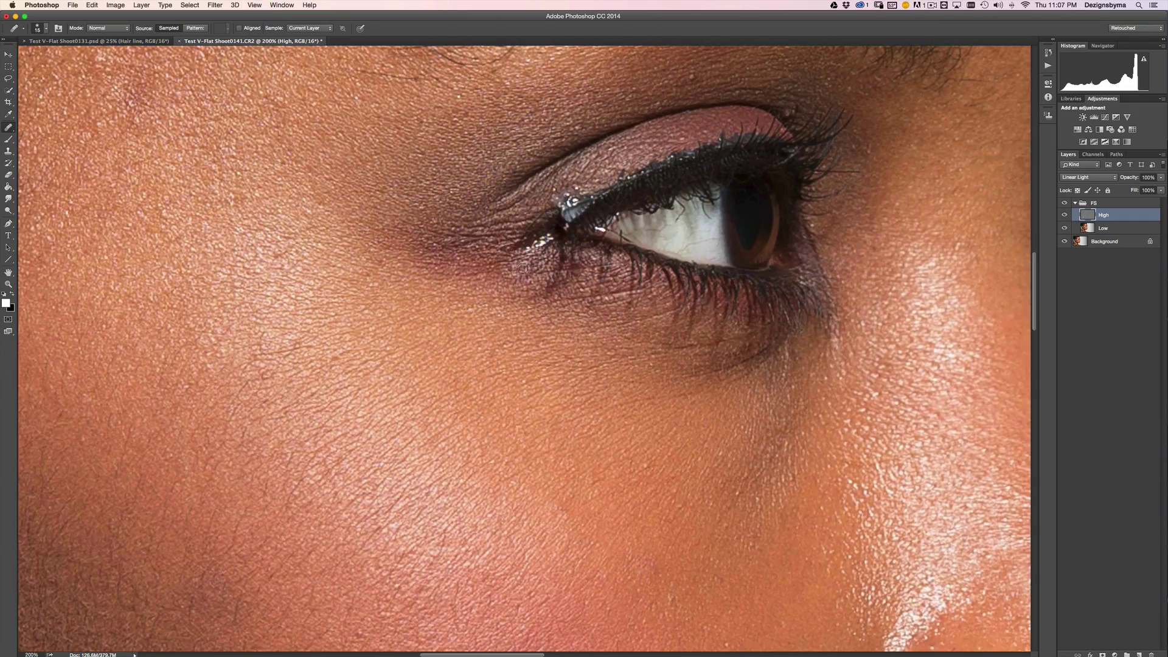
{"action": "key", "text": "super+minus"}
{"action": "key", "text": "super+plus"}
{"action": "key", "text": "super+minus"}
{"action": "key", "text": "super+minus"}
{"action": "key", "text": "super+plus"}
{"action": "key", "text": "super+plus"}
{"action": "scroll", "coordinate": [579, 324], "scroll_direction": "up", "scroll_amount": 5}
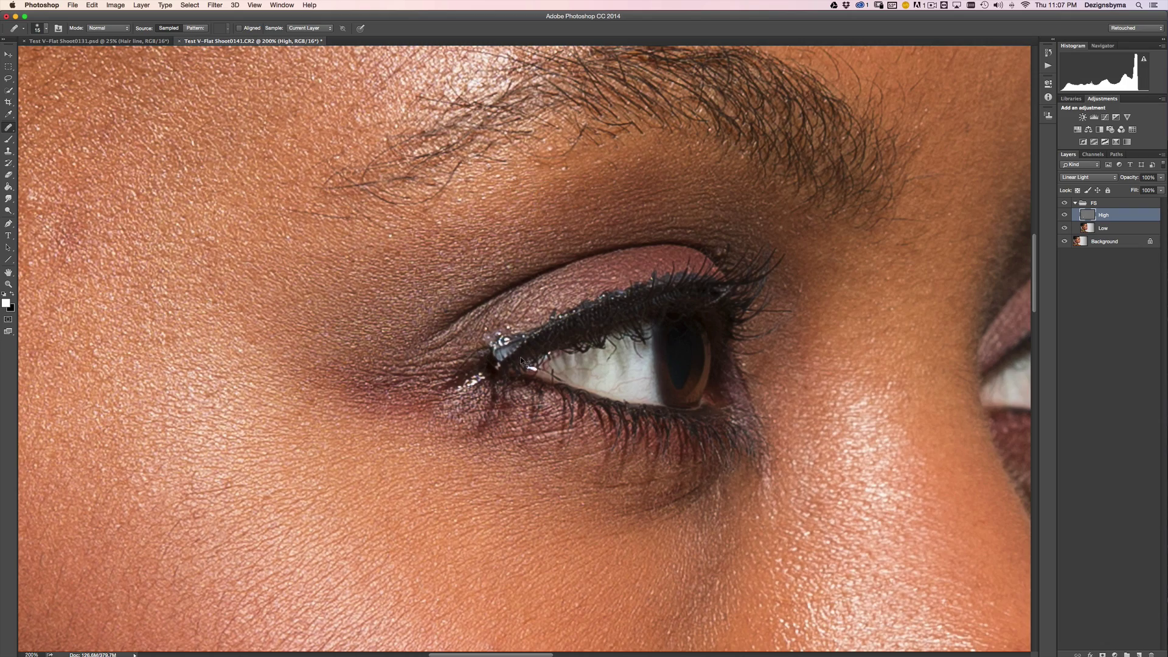
Step: Examine the forehead, temple, cheek and ear for remaining blemishes
{"action": "key", "text": "super+minus"}
{"action": "key", "text": "super+minus"}
{"action": "scroll", "coordinate": [457, 324], "scroll_direction": "up", "scroll_amount": 3}
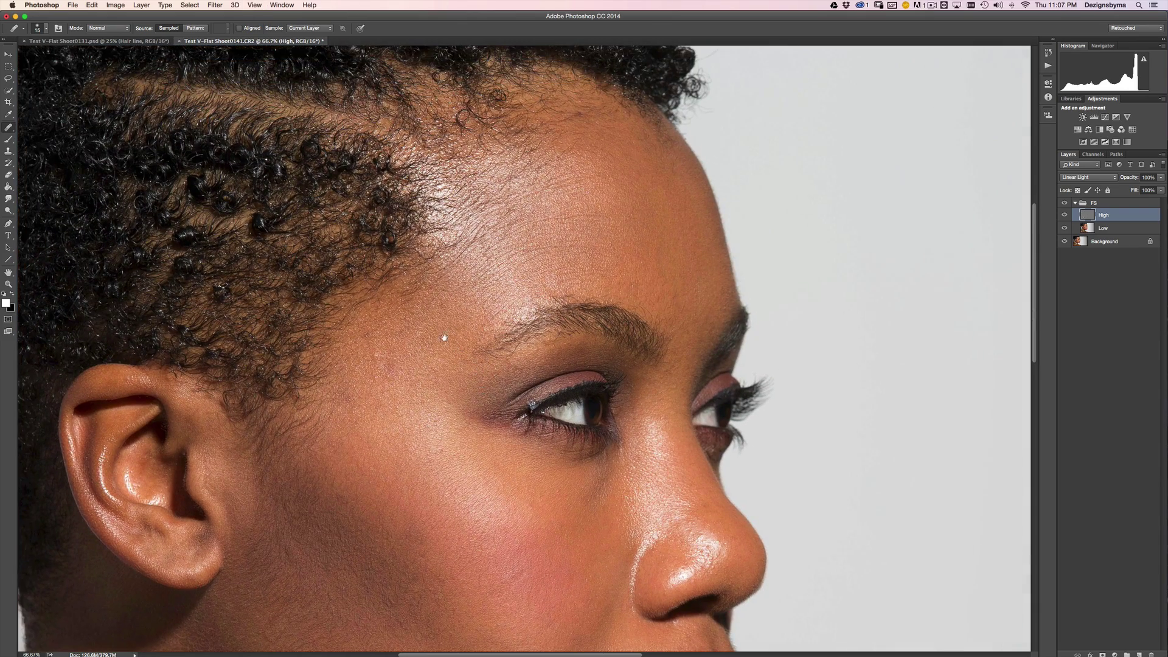
{"action": "left_click_drag", "start_coordinate": [471, 527], "coordinate": [509, 395]}
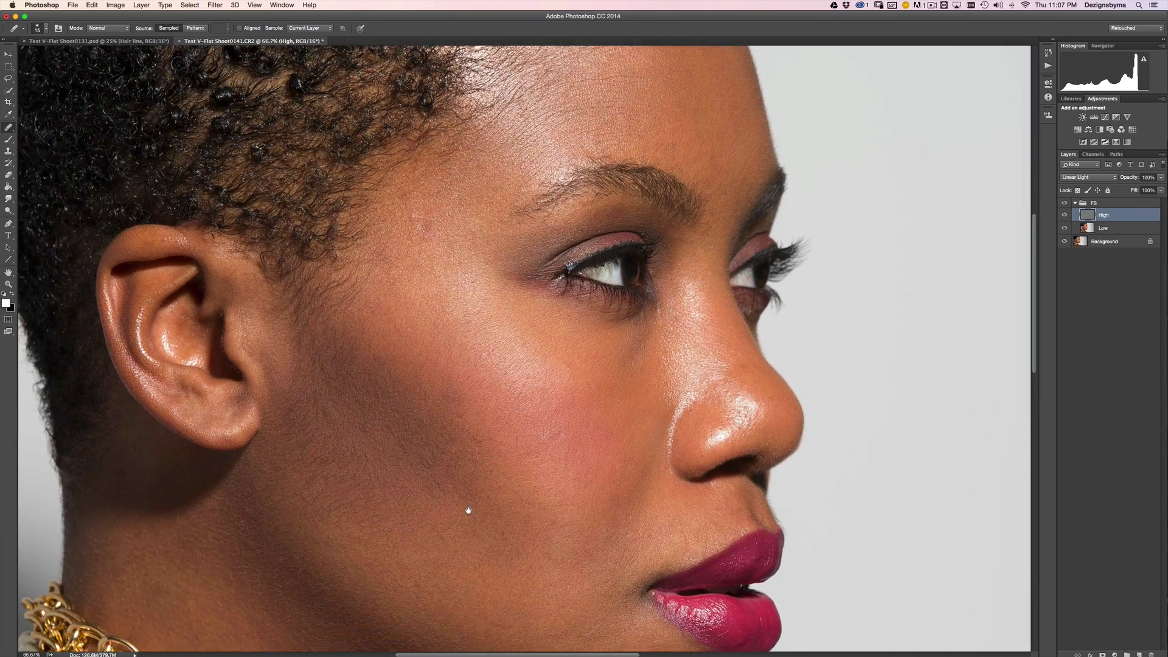
{"action": "left_click_drag", "start_coordinate": [391, 428], "coordinate": [412, 407]}
{"action": "left_click_drag", "start_coordinate": [274, 331], "coordinate": [584, 411]}
{"action": "key", "text": "super+plus"}
{"action": "key", "text": "super+plus"}
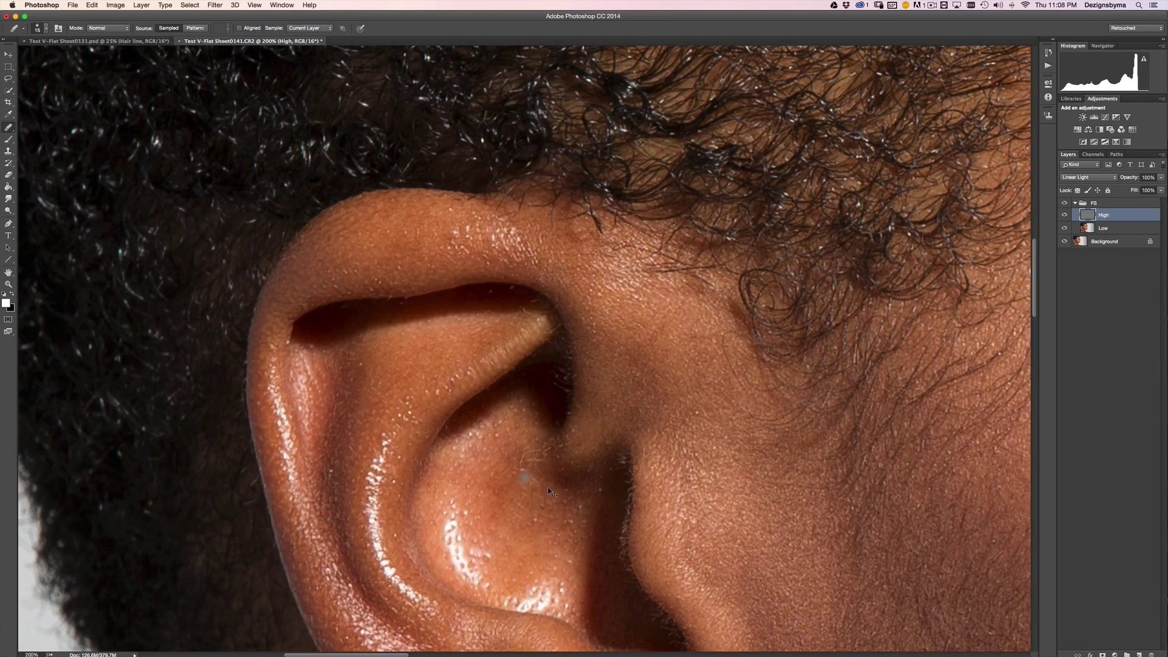
{"action": "key", "text": "super+minus"}
{"action": "key", "text": "super+minus"}
{"action": "key", "text": "super+minus"}
Step: Heal the specks on the flat metal collar just beside its pale reflection, using a slightly larger healing brush
{"action": "left_click_drag", "start_coordinate": [642, 547], "coordinate": [617, 317]}
{"action": "left_click_drag", "start_coordinate": [640, 617], "coordinate": [625, 456]}
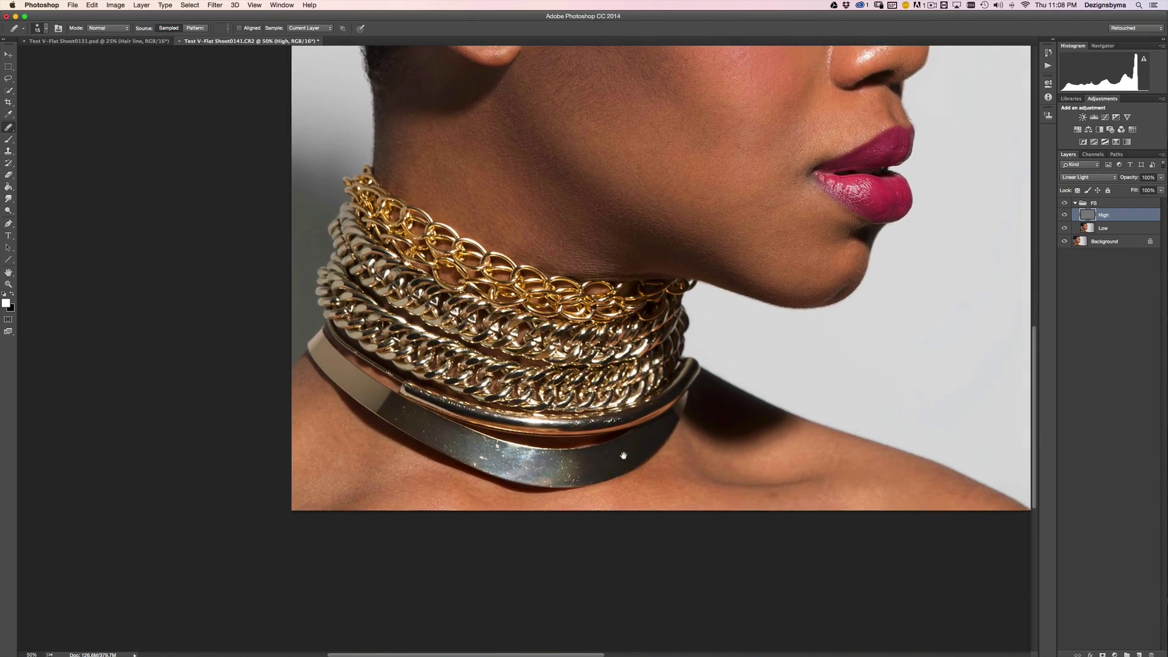
{"action": "key", "text": "super+plus"}
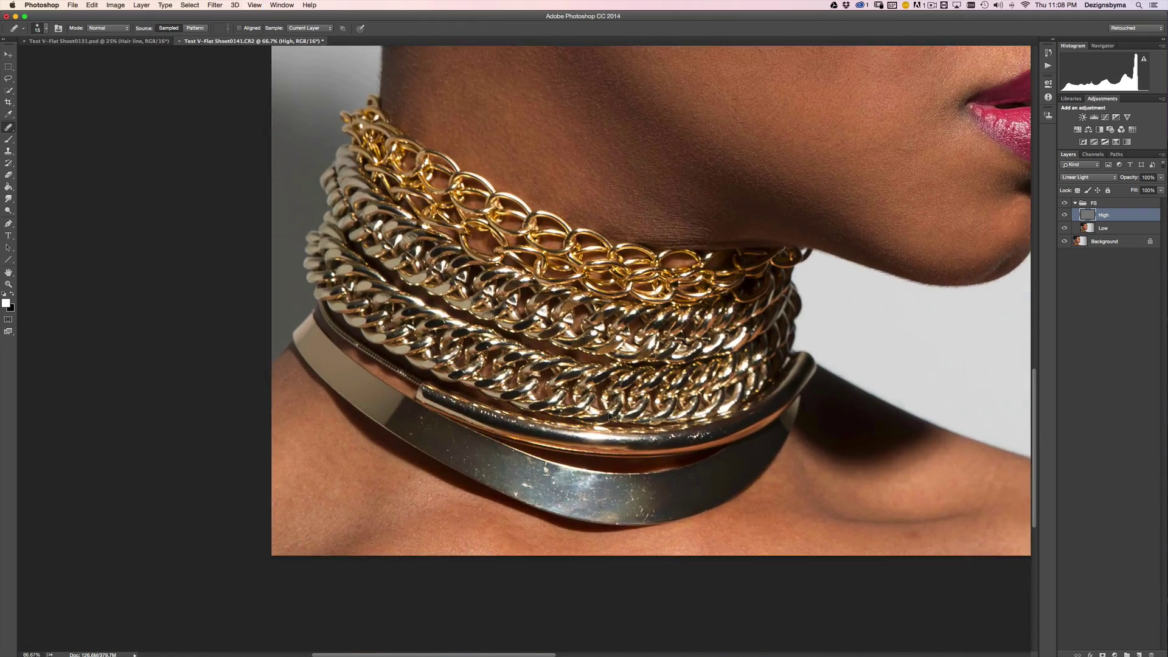
{"action": "key", "text": "super+plus"}
{"action": "left_click_drag", "start_coordinate": [555, 421], "coordinate": [601, 368]}
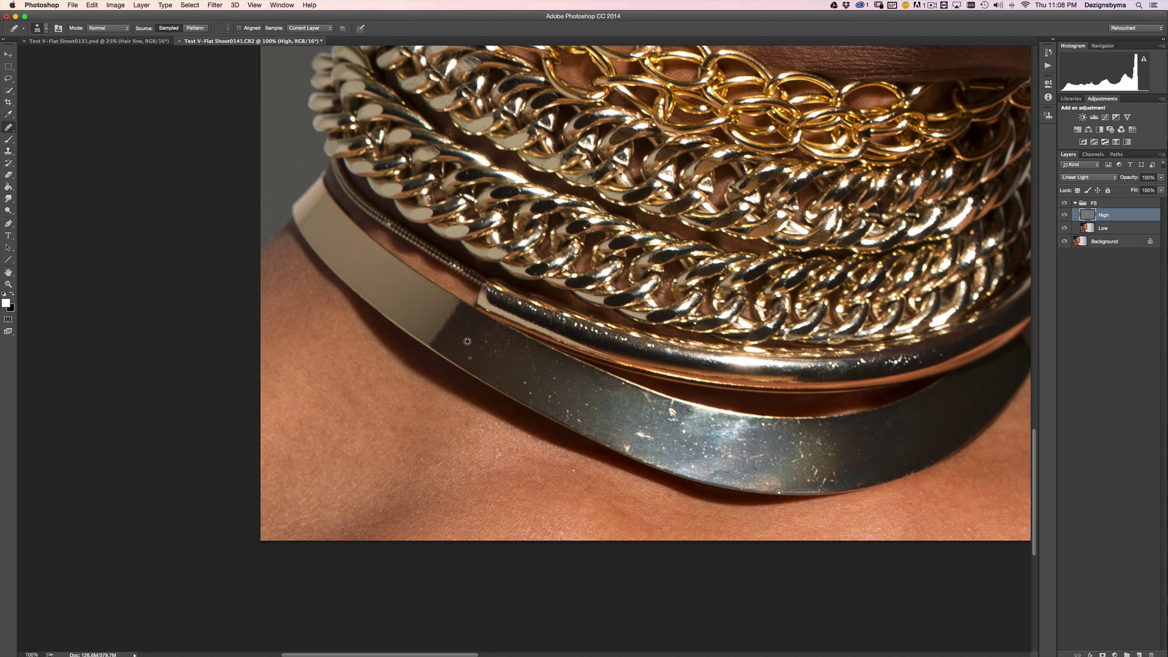
{"action": "key", "text": "bracketright"}
{"action": "left_click", "coordinate": [487, 355], "text": "alt"}
{"action": "left_click", "coordinate": [499, 345]}
{"action": "left_click", "coordinate": [485, 352], "text": "alt"}
{"action": "left_click", "coordinate": [499, 351]}
{"action": "left_click", "coordinate": [508, 341]}
{"action": "left_click", "coordinate": [497, 352], "text": "alt"}
{"action": "left_click", "coordinate": [499, 341]}
{"action": "left_click", "coordinate": [486, 347], "text": "alt"}
{"action": "left_click", "coordinate": [493, 332]}
Step: Heal the dust specks on the dark part of the flat collar, just beneath the end of the gold tube
{"action": "left_click", "coordinate": [498, 344], "text": "alt"}
{"action": "left_click", "coordinate": [503, 355]}
{"action": "left_click", "coordinate": [495, 353], "text": "alt"}
{"action": "left_click", "coordinate": [522, 359]}
{"action": "left_click", "coordinate": [505, 349], "text": "alt"}
{"action": "left_click", "coordinate": [529, 347]}
{"action": "left_click", "coordinate": [508, 351], "text": "alt"}
{"action": "left_click", "coordinate": [527, 354]}
{"action": "left_click", "coordinate": [533, 367]}
{"action": "left_click", "coordinate": [513, 366], "text": "alt"}
Step: Heal the specks farther along the dark stretch of the flat collar, from its lower edge up to the middle
{"action": "left_click", "coordinate": [516, 373]}
{"action": "left_click", "coordinate": [524, 387]}
{"action": "left_click", "coordinate": [512, 378], "text": "alt"}
{"action": "left_click", "coordinate": [530, 393]}
{"action": "left_click", "coordinate": [529, 397]}
{"action": "left_click", "coordinate": [517, 380], "text": "alt"}
{"action": "left_click", "coordinate": [534, 386]}
{"action": "left_click", "coordinate": [539, 381]}
{"action": "left_click", "coordinate": [532, 373], "text": "alt"}
{"action": "left_click", "coordinate": [550, 379]}
{"action": "left_click", "coordinate": [536, 376], "text": "alt"}
{"action": "left_click", "coordinate": [547, 368]}
{"action": "left_click", "coordinate": [552, 372]}
Step: Try healing the specks farther along the flat collar, and undo those strokes
{"action": "left_click", "coordinate": [537, 384], "text": "alt"}
{"action": "left_click_drag", "start_coordinate": [547, 393], "coordinate": [549, 401]}
{"action": "left_click", "coordinate": [550, 405], "text": "alt"}
{"action": "left_click", "coordinate": [560, 403]}
{"action": "key", "text": "super+z"}
{"action": "key", "text": "super+z"}
{"action": "key", "text": "super+z"}
Step: Clone clean metal over the specks in the dark section of the flat collar, using a smaller Clone Stamp with adjusted flow
{"action": "left_click", "coordinate": [9, 151]}
{"action": "key", "text": "bracketleft"}
{"action": "key", "text": "bracketleft"}
{"action": "key", "text": "bracketleft"}
{"action": "left_click", "coordinate": [572, 404], "text": "alt"}
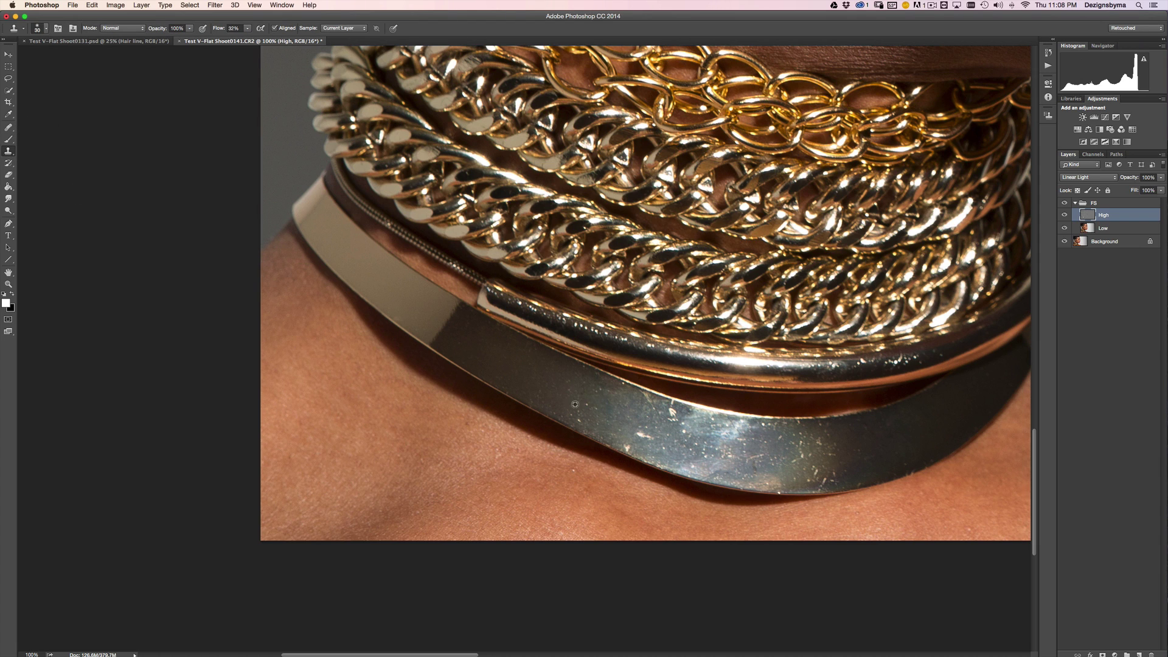
{"action": "key", "text": "bracketleft"}
{"action": "left_click_drag", "start_coordinate": [218, 29], "coordinate": [251, 25]}
{"action": "left_click", "coordinate": [585, 412]}
{"action": "left_click", "coordinate": [569, 404], "text": "alt"}
{"action": "left_click", "coordinate": [585, 410]}
{"action": "left_click", "coordinate": [570, 406], "text": "alt"}
{"action": "left_click", "coordinate": [582, 391]}
Step: Clone out the scratches along the upper edge of the flat collar toward its bright center
{"action": "left_click", "coordinate": [582, 398], "text": "alt"}
{"action": "left_click", "coordinate": [570, 390]}
{"action": "left_click", "coordinate": [607, 406], "text": "alt"}
{"action": "left_click", "coordinate": [615, 394]}
{"action": "left_click", "coordinate": [670, 414]}
Step: Clone out the specks on the flat collar's front beyond the bright center, and return to a smaller Healing Brush
{"action": "left_click_drag", "start_coordinate": [823, 450], "coordinate": [824, 434]}
{"action": "left_click", "coordinate": [800, 475], "text": "alt"}
{"action": "left_click_drag", "start_coordinate": [825, 478], "coordinate": [824, 482]}
{"action": "left_click", "coordinate": [817, 477], "text": "alt"}
{"action": "left_click", "coordinate": [831, 482]}
{"action": "left_click", "coordinate": [8, 127]}
{"action": "key", "text": "bracketleft"}
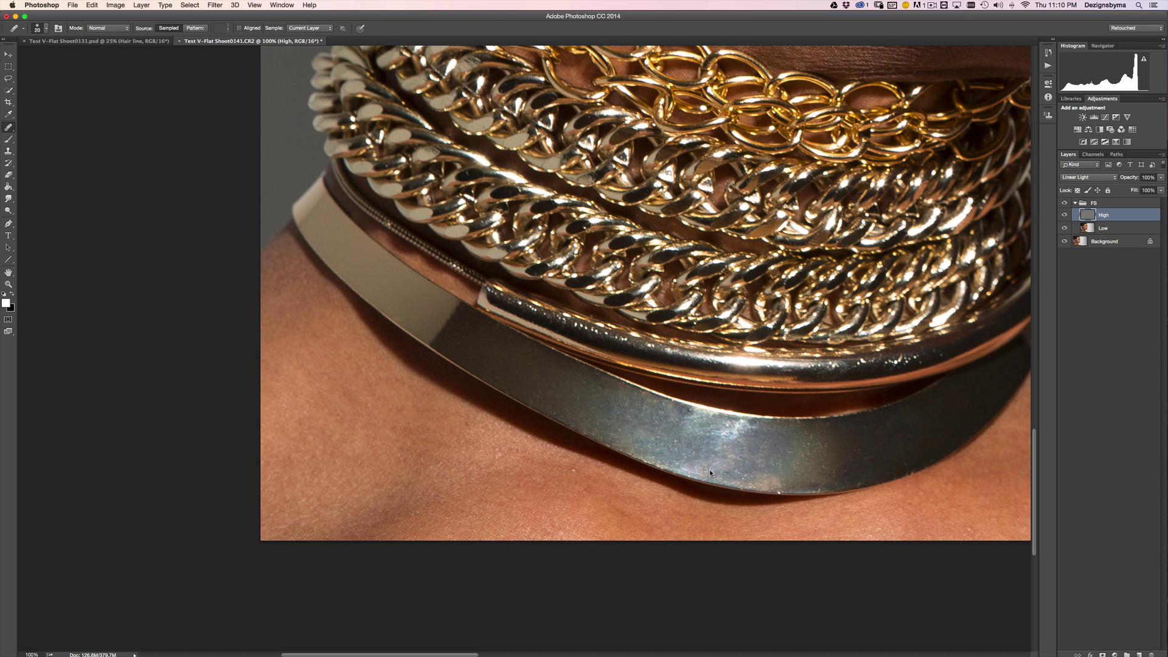
Step: Examine the cleaned collar, the chest and shoulder skin, and the whole portrait for leftover flaws
{"action": "key", "text": "super+minus"}
{"action": "key", "text": "super+minus"}
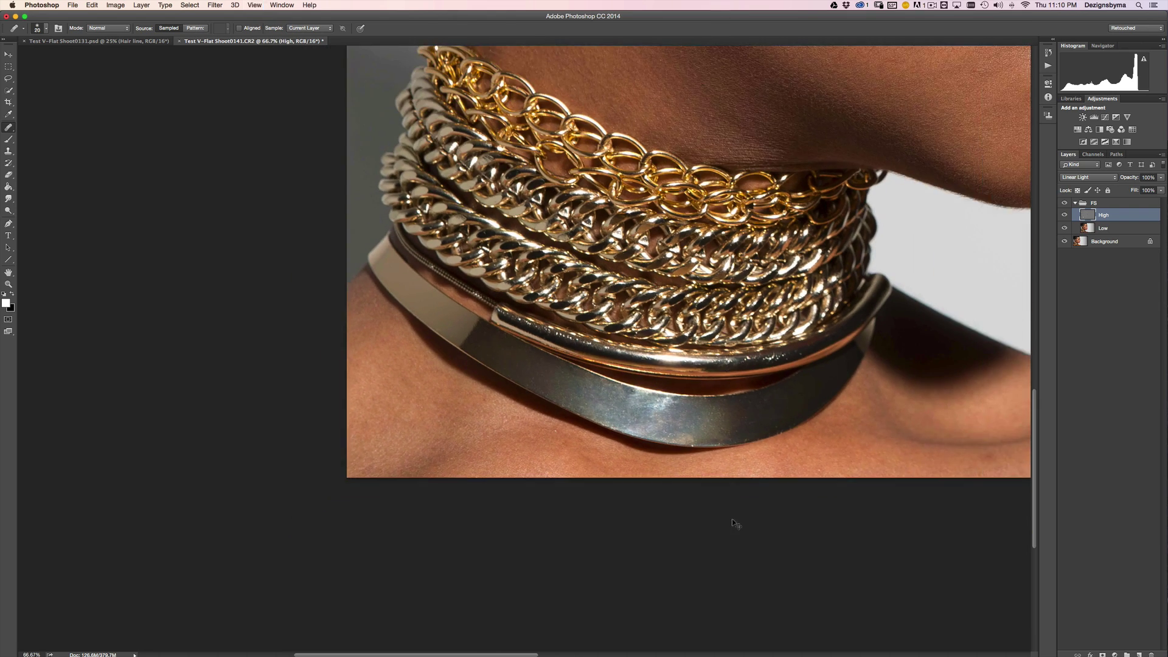
{"action": "key", "text": "super+plus"}
{"action": "key", "text": "super+plus"}
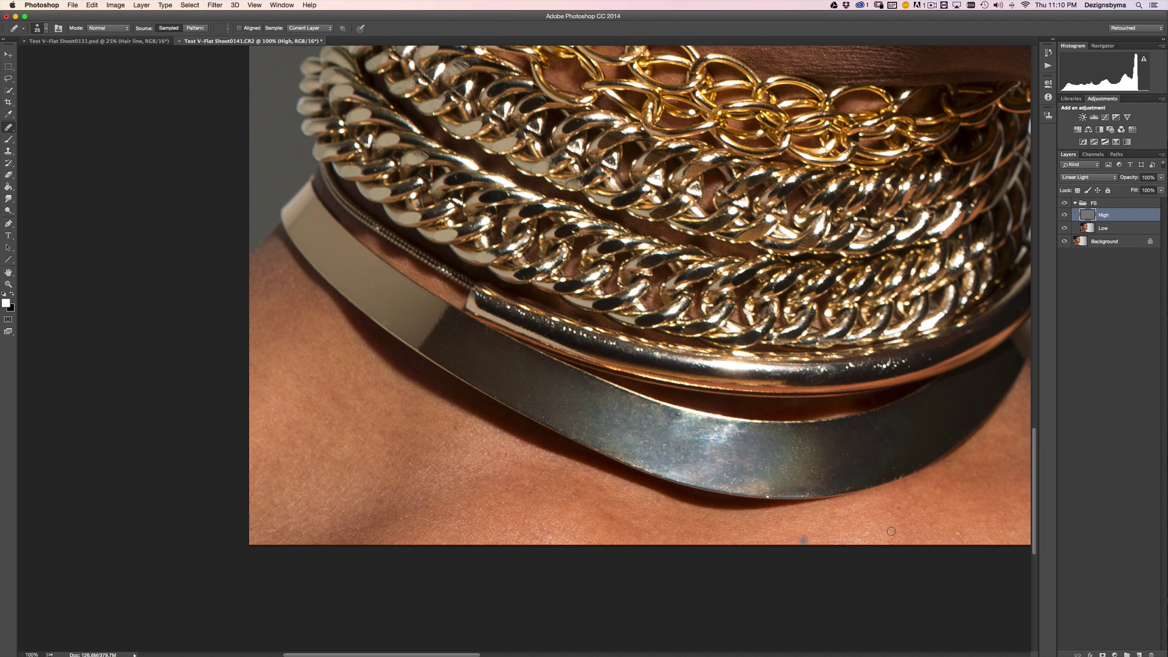
{"action": "left_click_drag", "start_coordinate": [824, 590], "coordinate": [603, 416]}
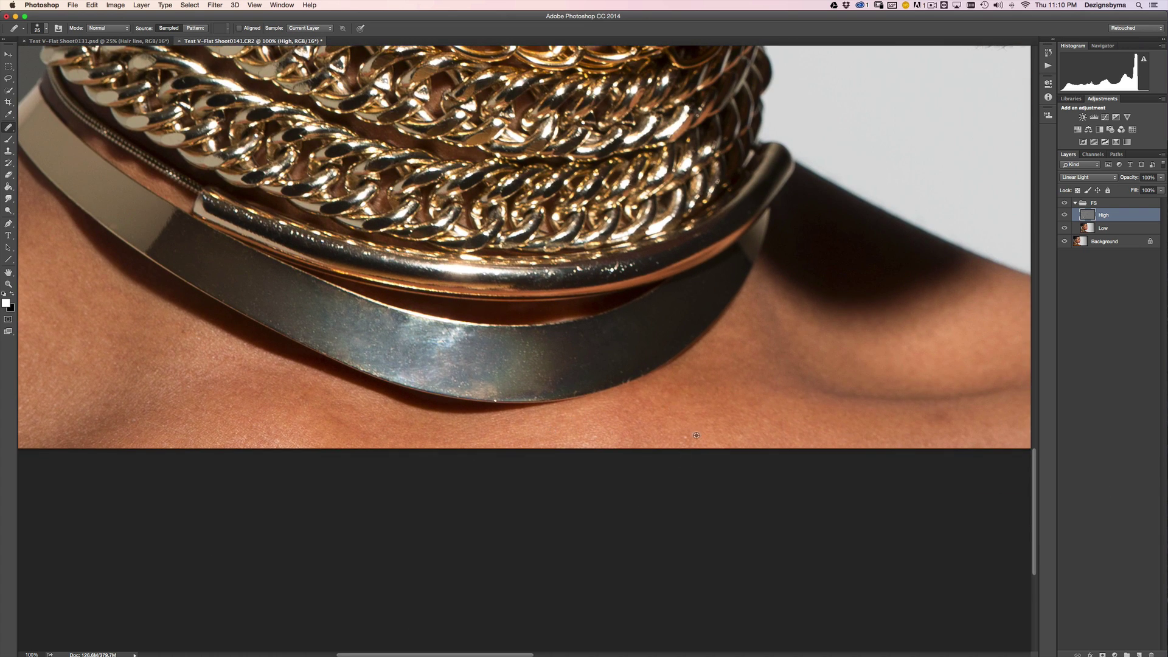
{"action": "key", "text": "super+minus"}
{"action": "key", "text": "super+minus"}
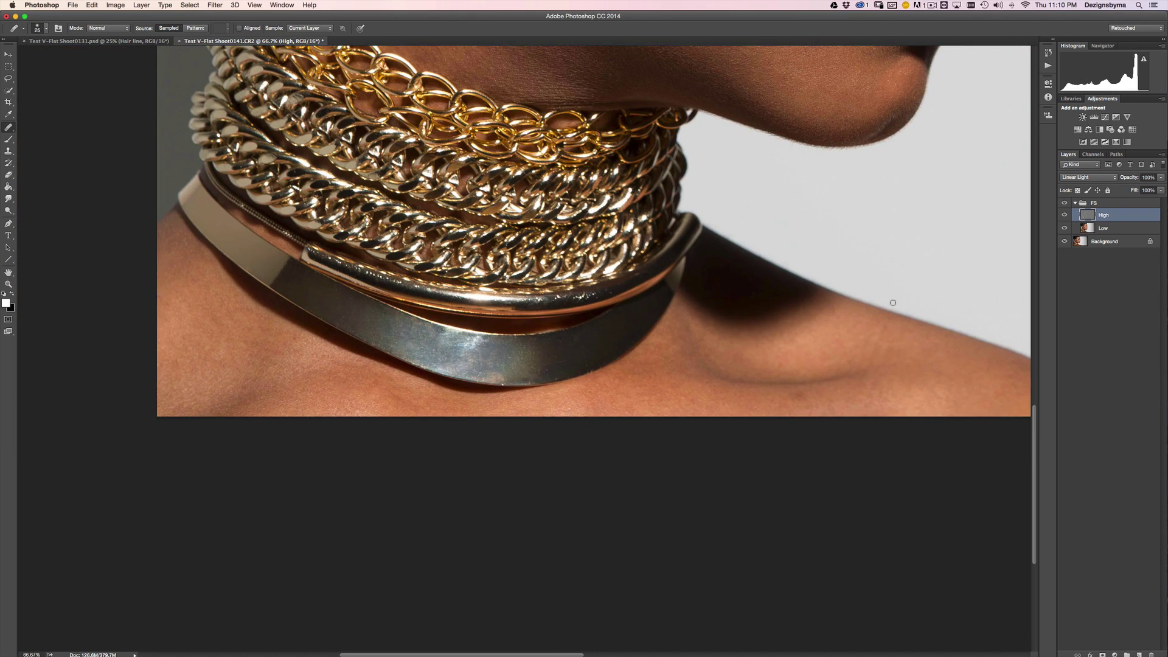
{"action": "key", "text": "super+minus"}
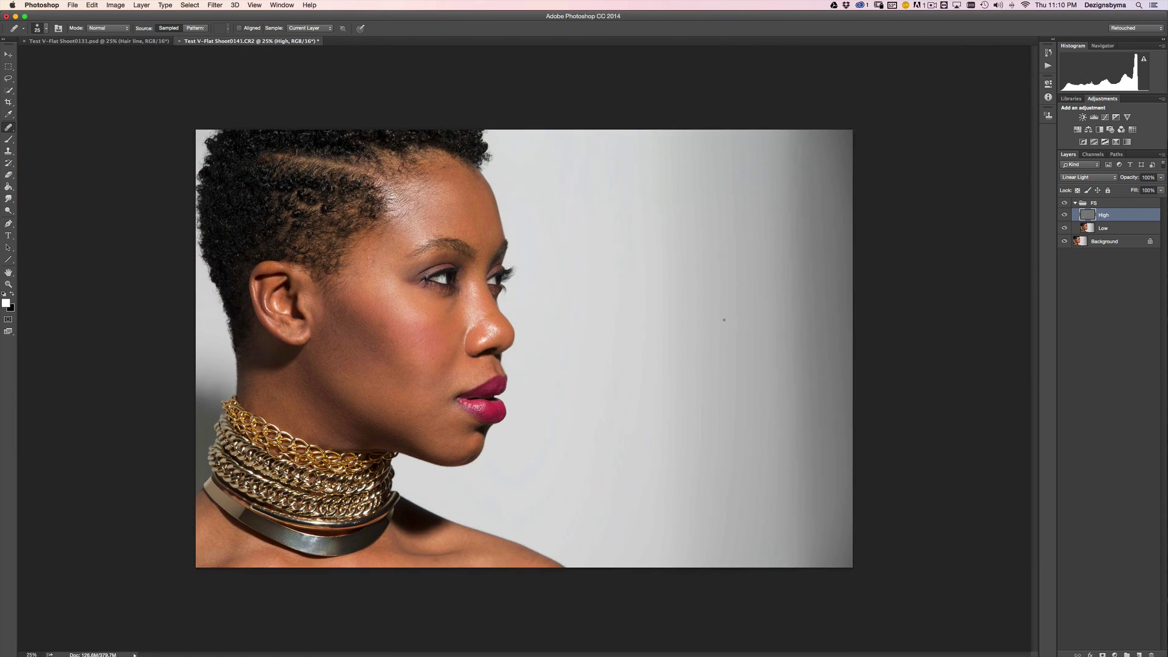
{"action": "key", "text": "super+plus"}
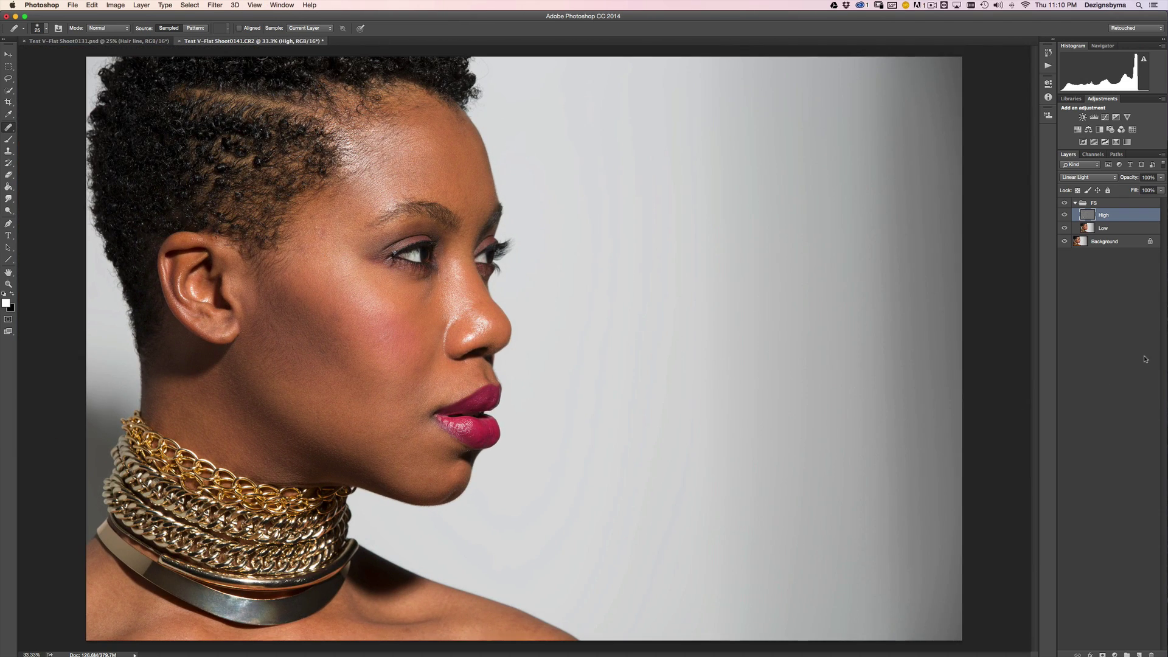
Step: Make the Low layer active and set up the Lasso tool with a 15 px feather
{"action": "left_click", "coordinate": [1095, 229]}
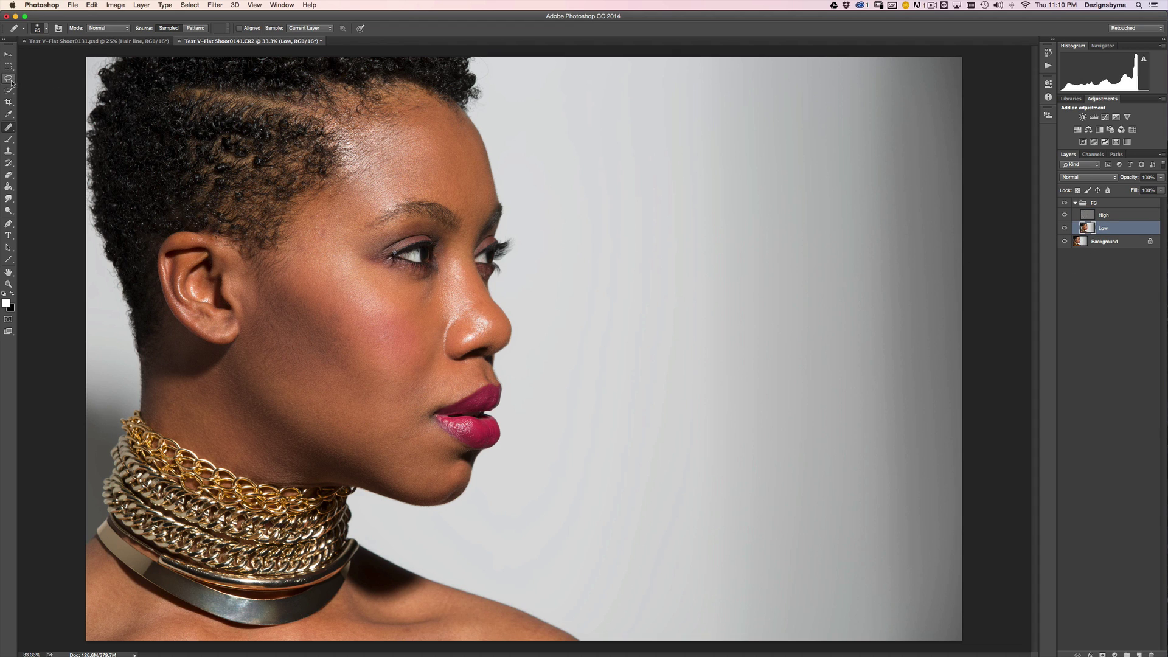
{"action": "left_click", "coordinate": [9, 80]}
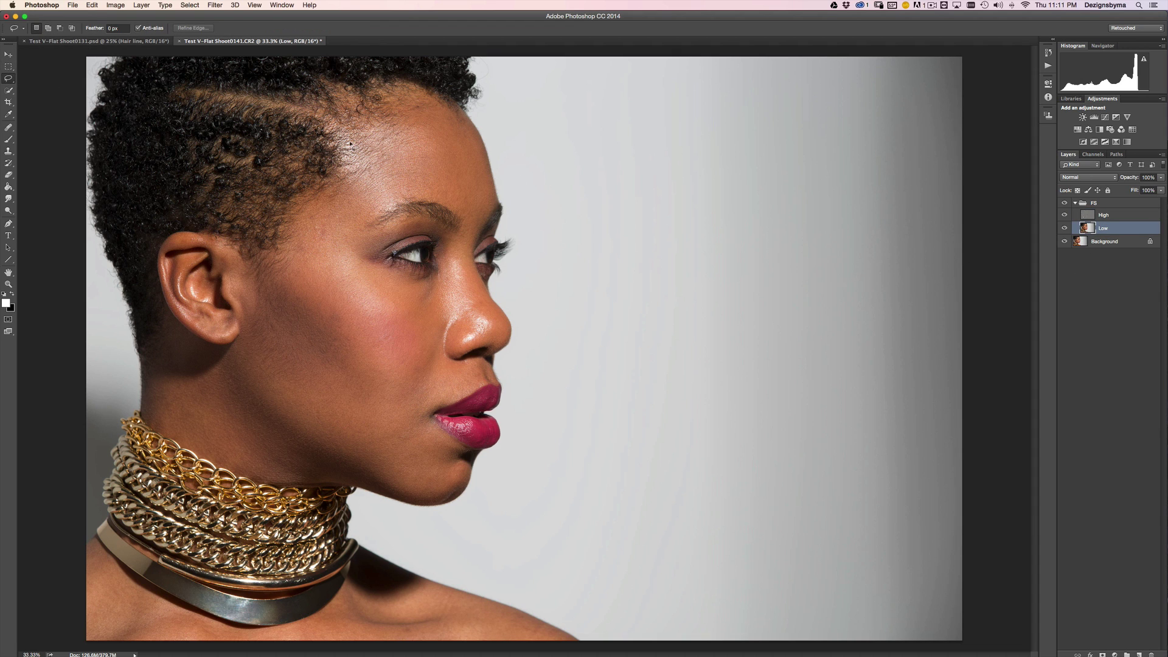
{"action": "left_click", "coordinate": [10, 79]}
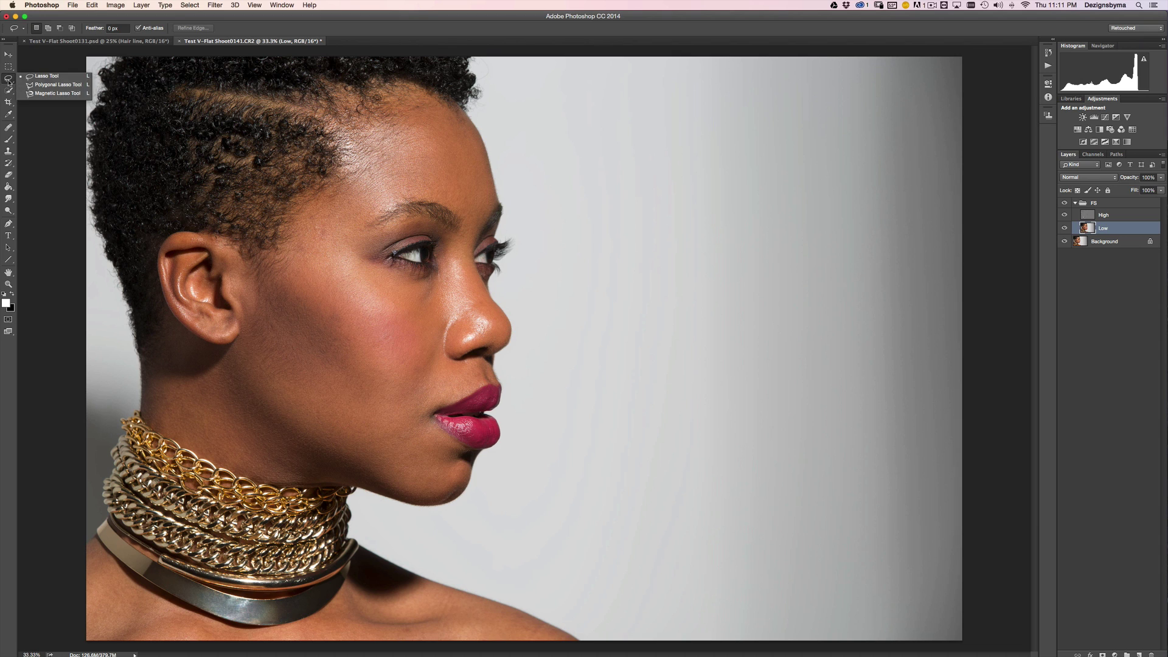
{"action": "left_click", "coordinate": [9, 80]}
{"action": "left_click", "coordinate": [109, 28]}
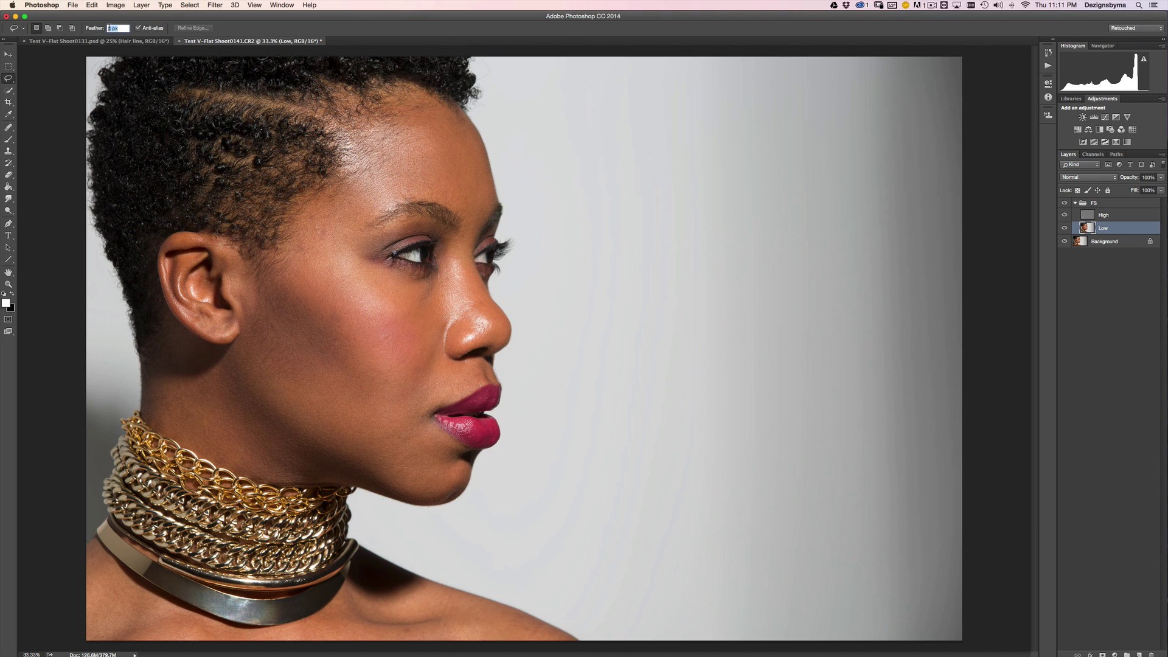
{"action": "type", "text": "15"}
{"action": "key", "text": "Return"}
Step: Lasso the forehead skin from the temple to the profile edge, between the hairline and the eyebrows
{"action": "key", "text": "super+equal"}
{"action": "mouse_move", "coordinate": [531, 235]}
{"action": "left_mouse_down"}
{"action": "mouse_move", "coordinate": [587, 344]}
{"action": "mouse_move", "coordinate": [580, 318]}
{"action": "mouse_move", "coordinate": [601, 324]}
{"action": "mouse_move", "coordinate": [575, 243]}
{"action": "left_mouse_up"}
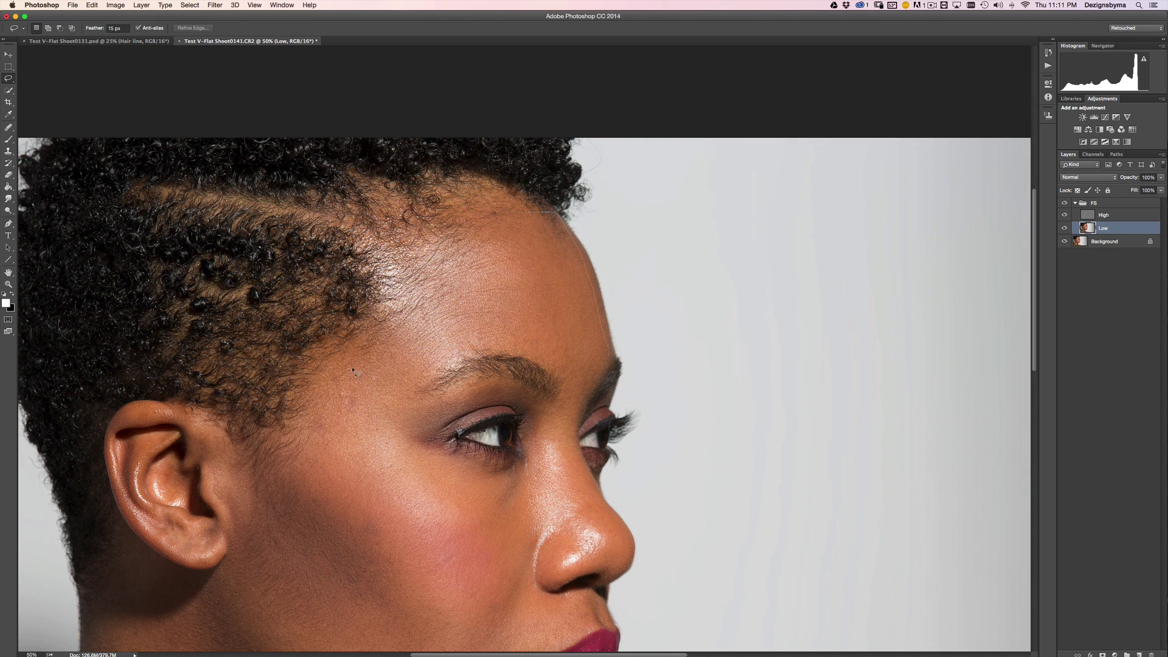
{"action": "mouse_move", "coordinate": [412, 388]}
{"action": "left_mouse_down"}
{"action": "mouse_move", "coordinate": [442, 364]}
{"action": "mouse_move", "coordinate": [509, 351]}
{"action": "mouse_move", "coordinate": [557, 369]}
{"action": "mouse_move", "coordinate": [562, 412]}
{"action": "mouse_move", "coordinate": [607, 364]}
{"action": "left_mouse_up"}
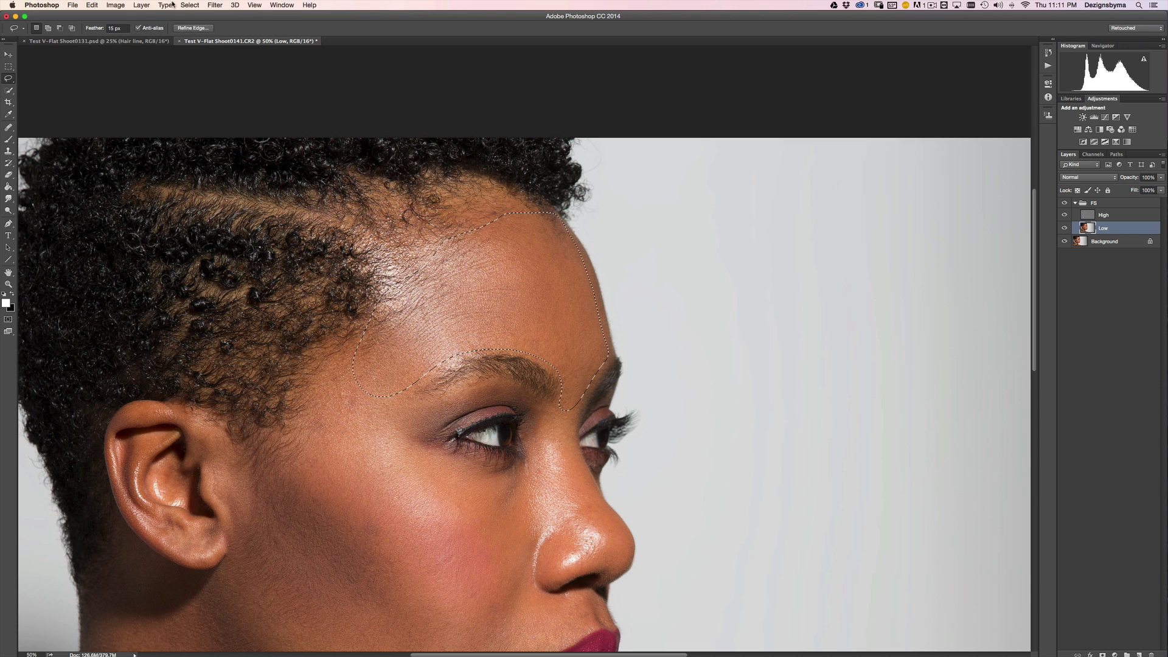
Step: Smooth the selected forehead on the Low layer with a Median noise filter at a radius of 35 pixels
{"action": "left_click", "coordinate": [215, 5]}
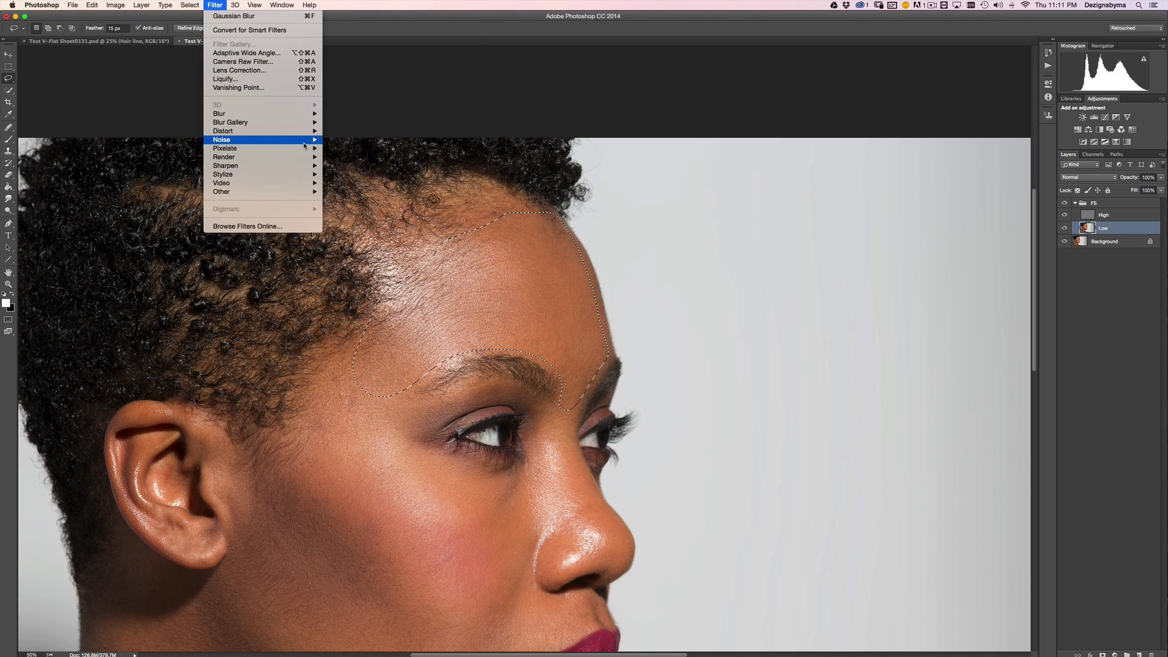
{"action": "mouse_move", "coordinate": [303, 141]}
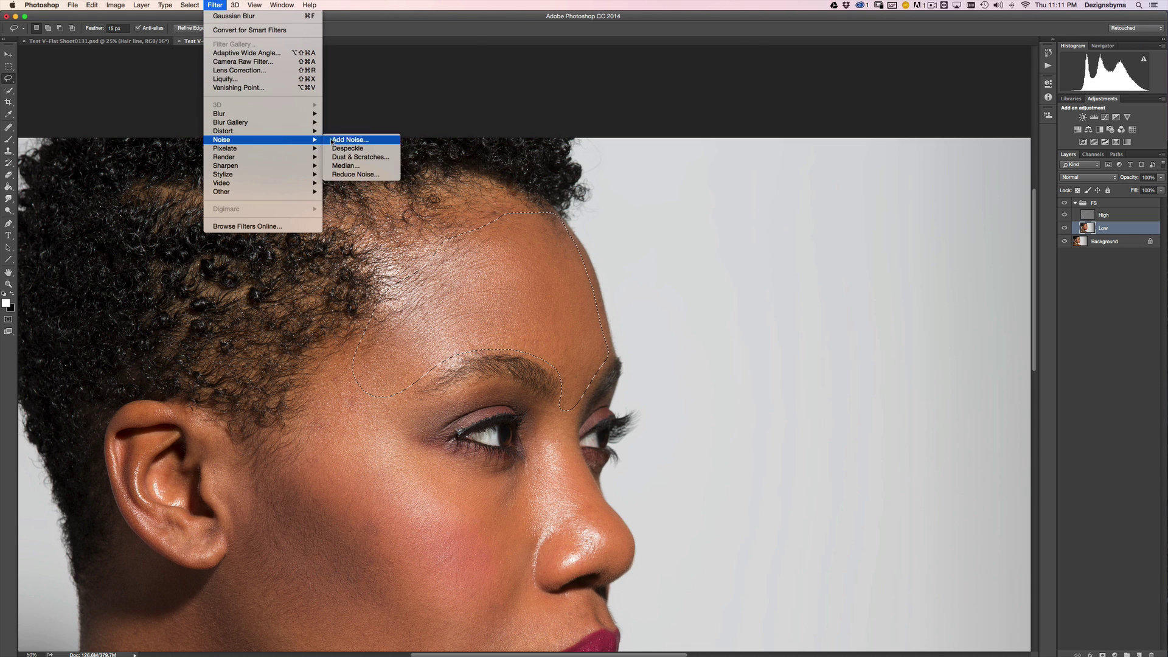
{"action": "left_click", "coordinate": [346, 166]}
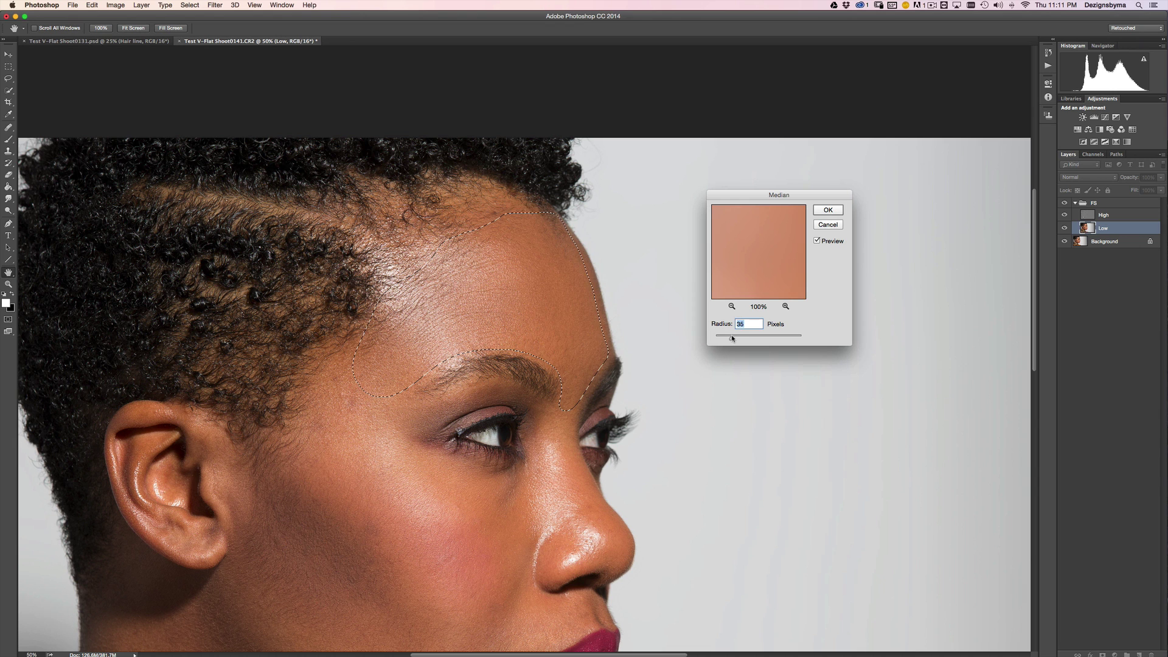
{"action": "left_click", "coordinate": [827, 211]}
{"action": "left_click_drag", "start_coordinate": [618, 282], "coordinate": [672, 252]}
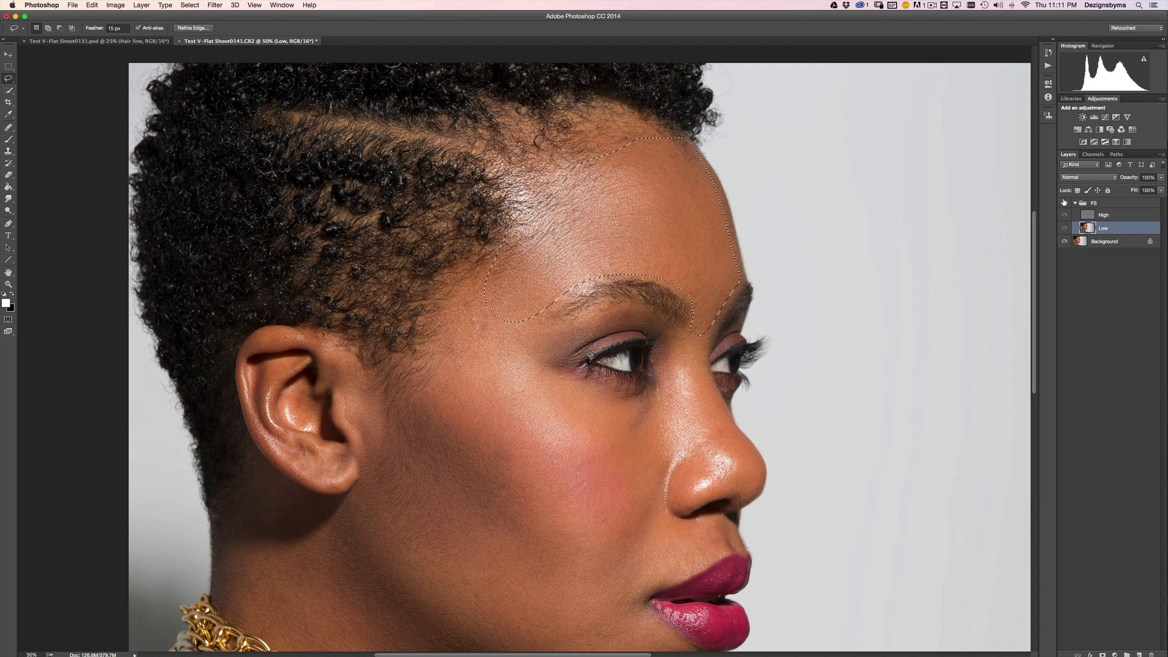
{"action": "scroll", "coordinate": [595, 98], "scroll_direction": "down", "scroll_amount": 3}
{"action": "scroll", "coordinate": [595, 99], "scroll_direction": "left", "scroll_amount": 1}
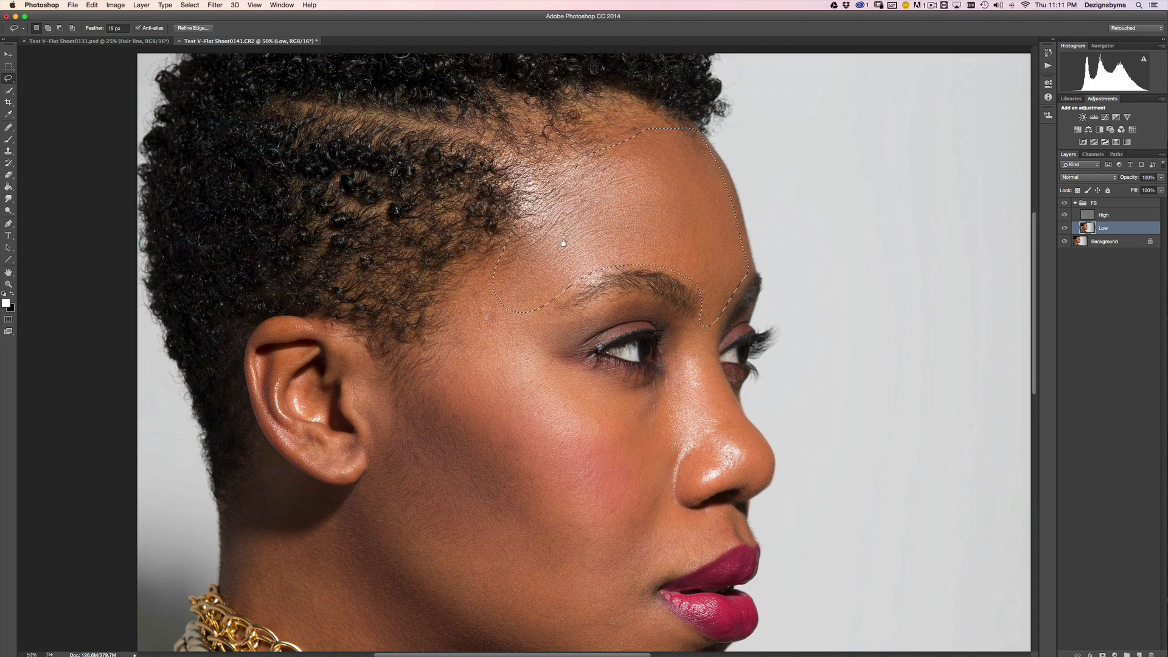
Step: Replace the forehead selection with a lasso around the upper cheek, from the temple down beside the nose and under the eye
{"action": "left_click", "coordinate": [495, 252]}
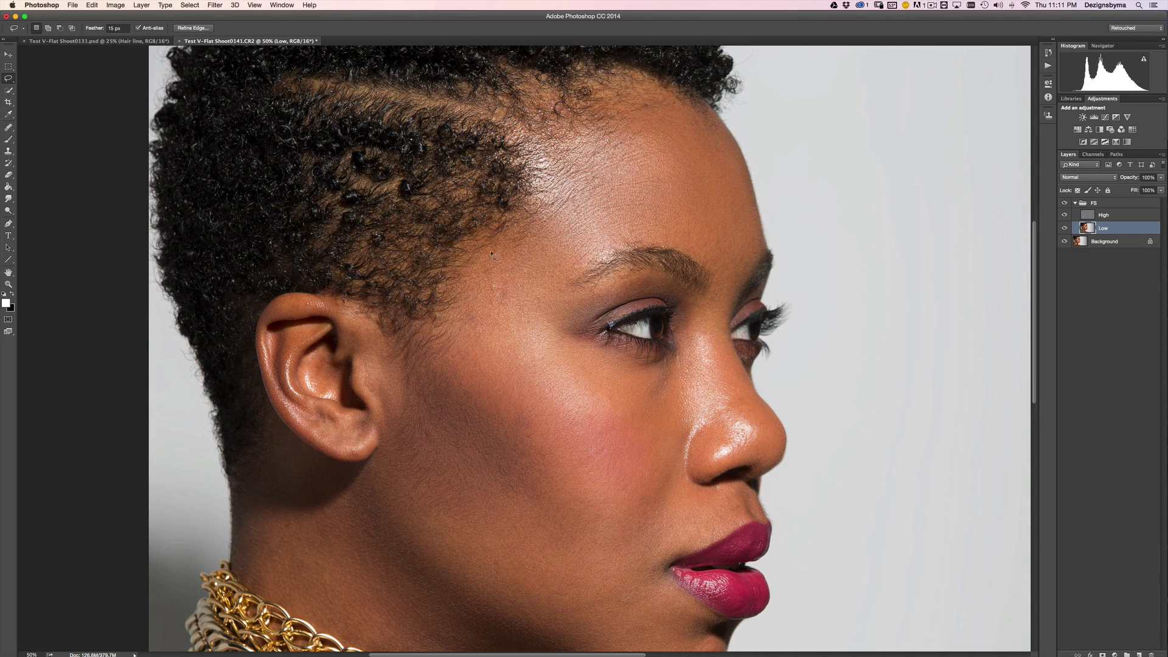
{"action": "mouse_move", "coordinate": [421, 334]}
{"action": "left_mouse_down"}
{"action": "mouse_move", "coordinate": [425, 367]}
{"action": "mouse_move", "coordinate": [511, 457]}
{"action": "left_mouse_up"}
{"action": "left_click_drag", "start_coordinate": [682, 464], "coordinate": [701, 401]}
{"action": "mouse_move", "coordinate": [673, 351]}
{"action": "left_mouse_down"}
{"action": "mouse_move", "coordinate": [603, 350]}
{"action": "mouse_move", "coordinate": [560, 322]}
{"action": "mouse_move", "coordinate": [550, 298]}
{"action": "mouse_move", "coordinate": [576, 232]}
{"action": "mouse_move", "coordinate": [555, 204]}
{"action": "left_mouse_up"}
Step: Smooth the selected cheek with a Median noise filter at a radius of 45 pixels and clear the selection
{"action": "left_click", "coordinate": [215, 5]}
{"action": "mouse_move", "coordinate": [307, 140]}
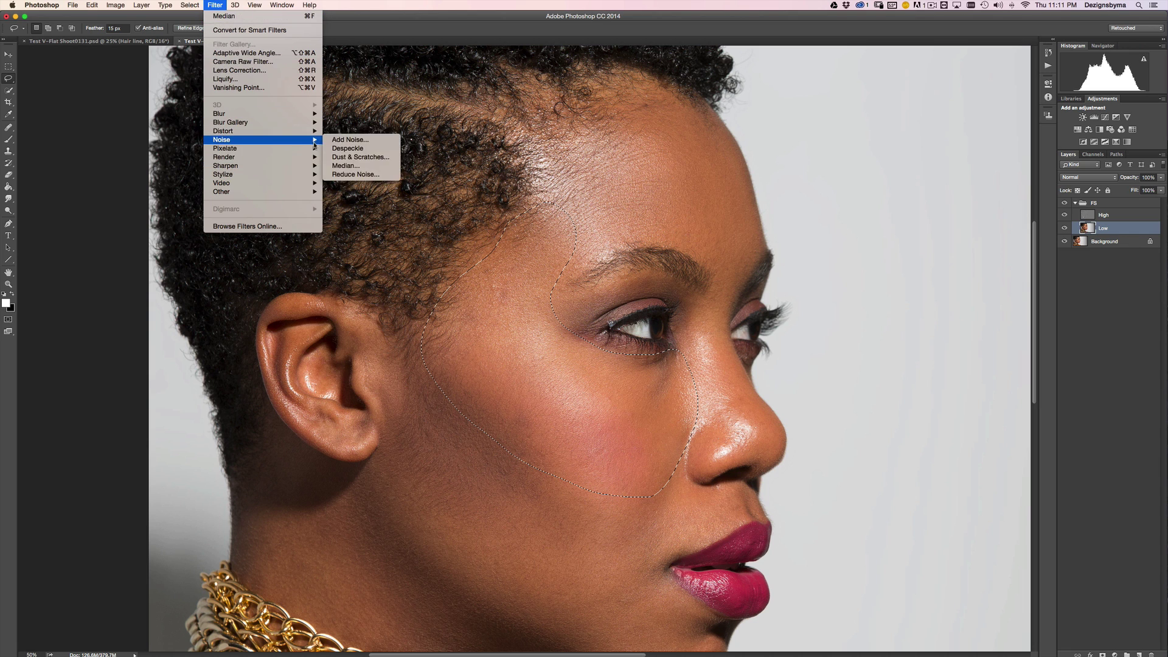
{"action": "left_click", "coordinate": [351, 166]}
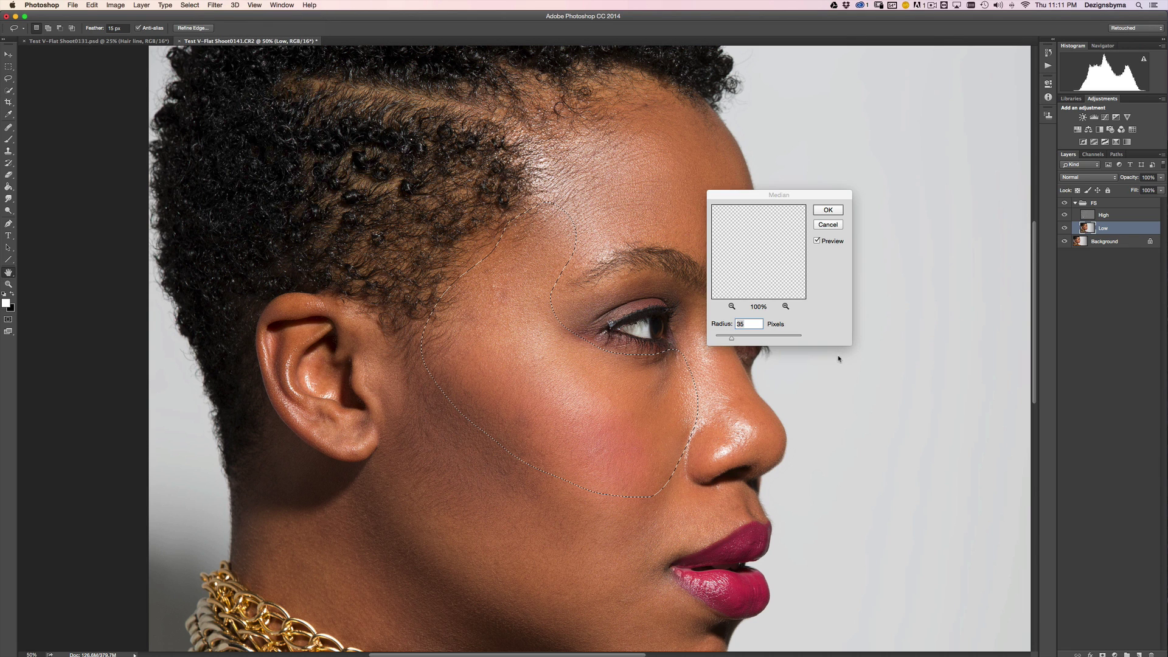
{"action": "left_click_drag", "start_coordinate": [732, 338], "coordinate": [734, 340]}
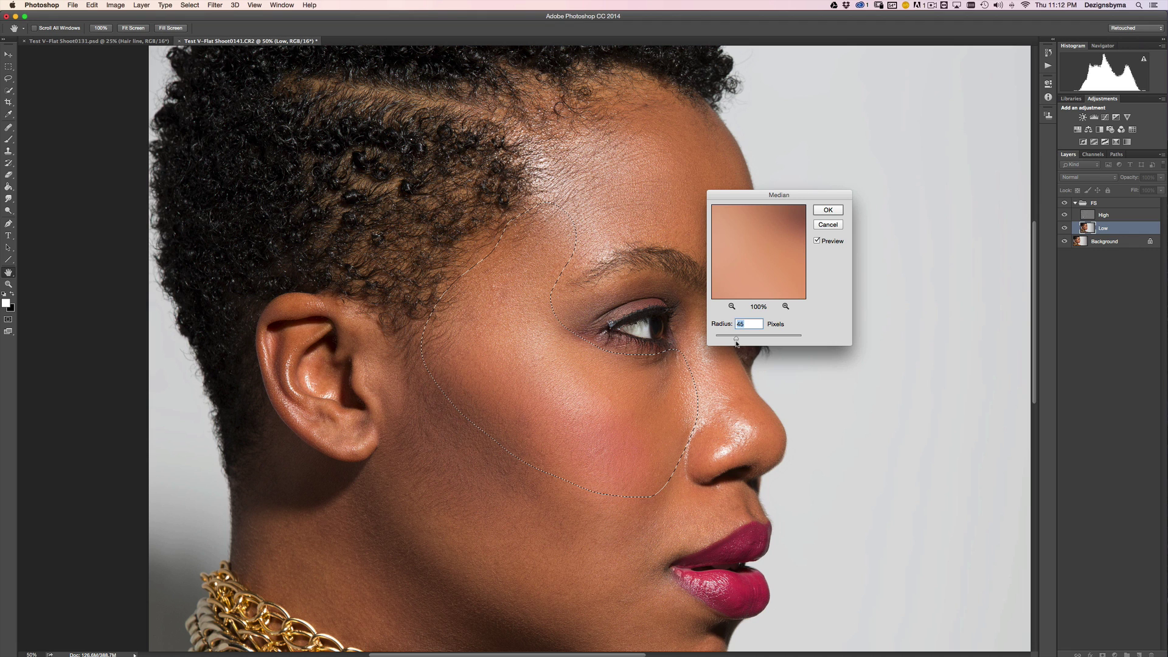
{"action": "left_click", "coordinate": [827, 210]}
{"action": "key", "text": "l"}
{"action": "key", "text": "ctrl+d"}
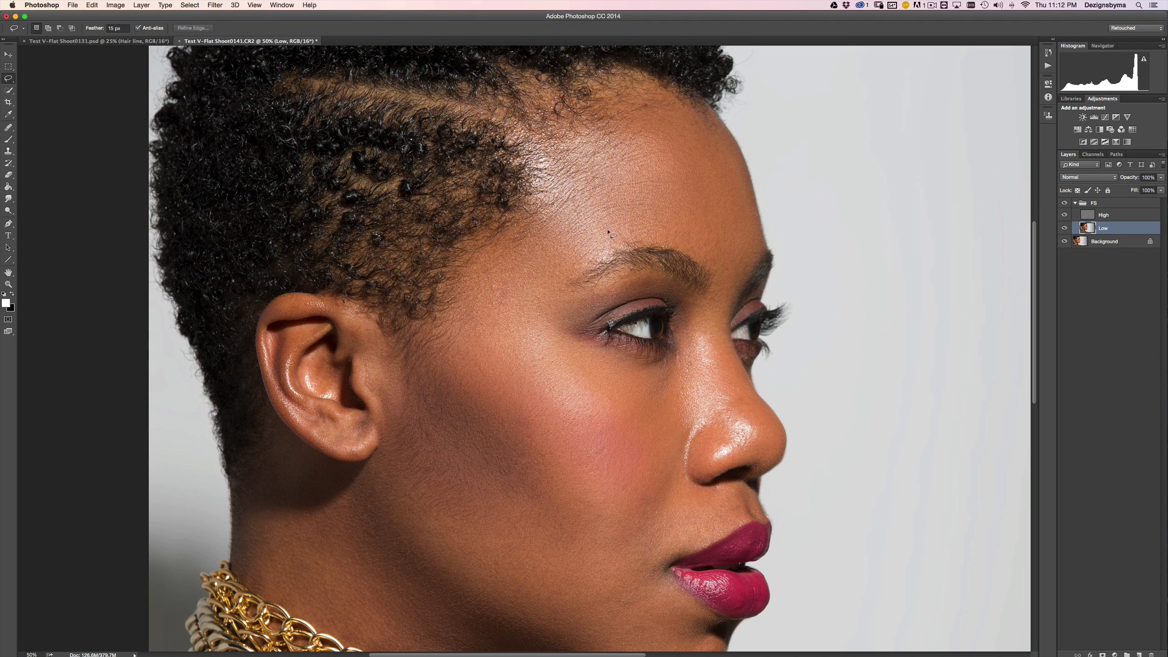
Step: Lasso the lower cheek and jaw from the ear to the upper lip and chin, and repeat the last Median filter on it
{"action": "scroll", "coordinate": [568, 273], "scroll_direction": "down", "scroll_amount": 3}
{"action": "scroll", "coordinate": [568, 274], "scroll_direction": "left", "scroll_amount": 2}
{"action": "mouse_move", "coordinate": [465, 296]}
{"action": "left_mouse_down"}
{"action": "mouse_move", "coordinate": [603, 409]}
{"action": "mouse_move", "coordinate": [660, 425]}
{"action": "left_mouse_up"}
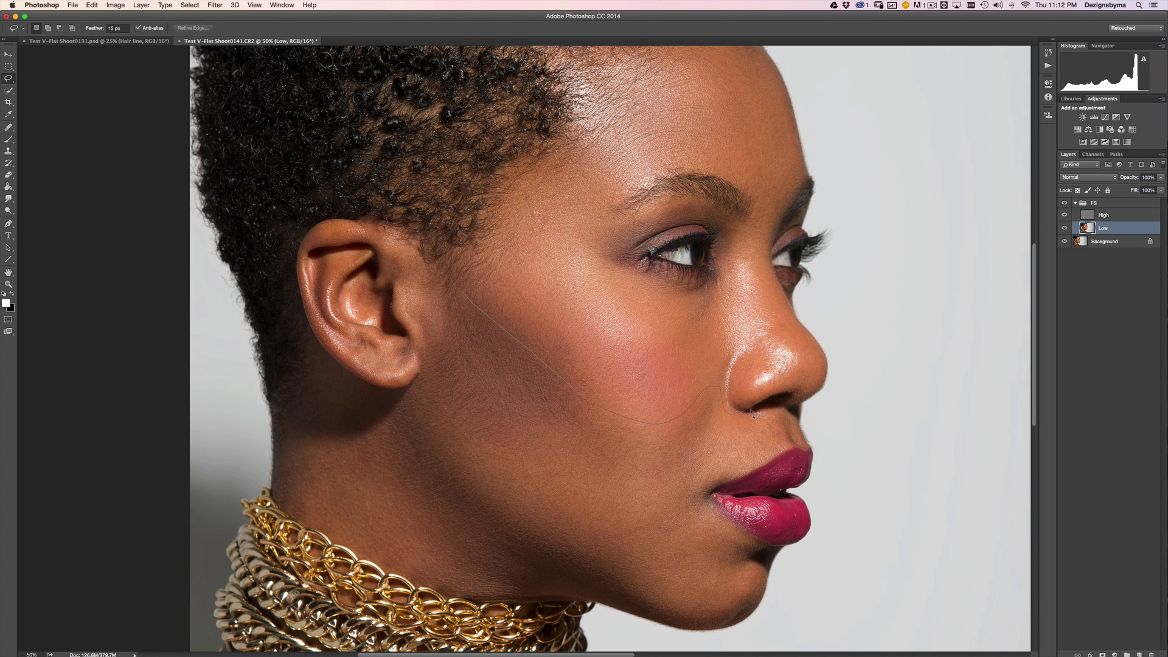
{"action": "mouse_move", "coordinate": [698, 500]}
{"action": "left_mouse_down"}
{"action": "mouse_move", "coordinate": [739, 531]}
{"action": "mouse_move", "coordinate": [735, 552]}
{"action": "mouse_move", "coordinate": [679, 600]}
{"action": "mouse_move", "coordinate": [616, 586]}
{"action": "mouse_move", "coordinate": [488, 509]}
{"action": "mouse_move", "coordinate": [440, 468]}
{"action": "mouse_move", "coordinate": [413, 418]}
{"action": "mouse_move", "coordinate": [429, 336]}
{"action": "mouse_move", "coordinate": [460, 298]}
{"action": "left_mouse_up"}
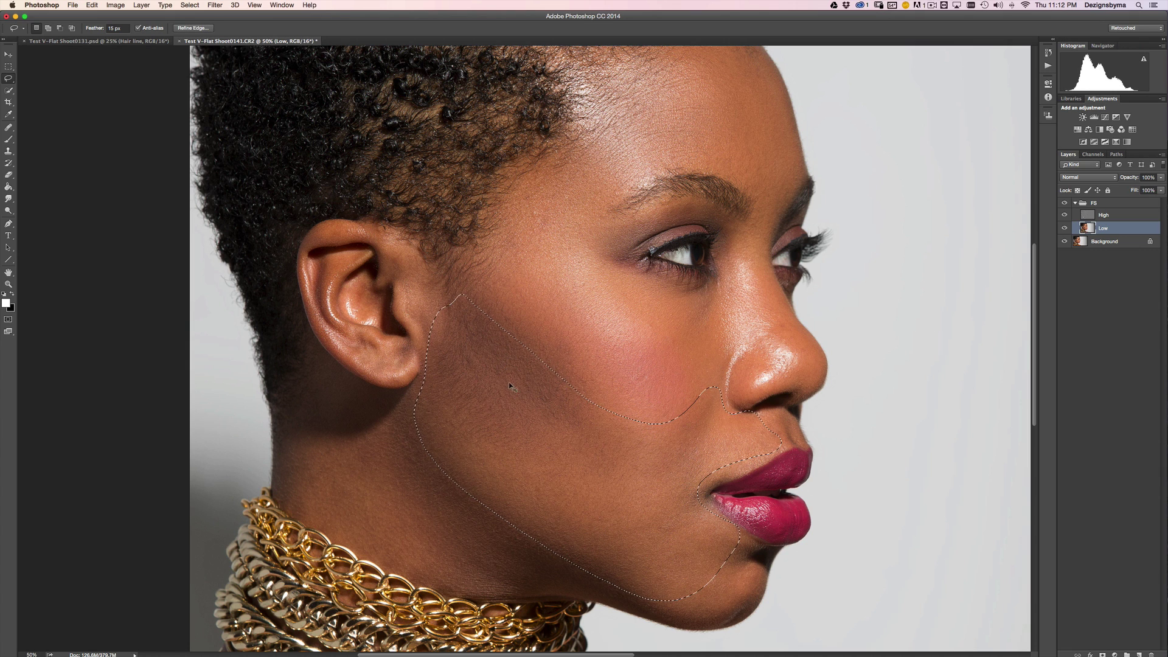
{"action": "key", "text": "super+f"}
{"action": "left_click", "coordinate": [214, 5]}
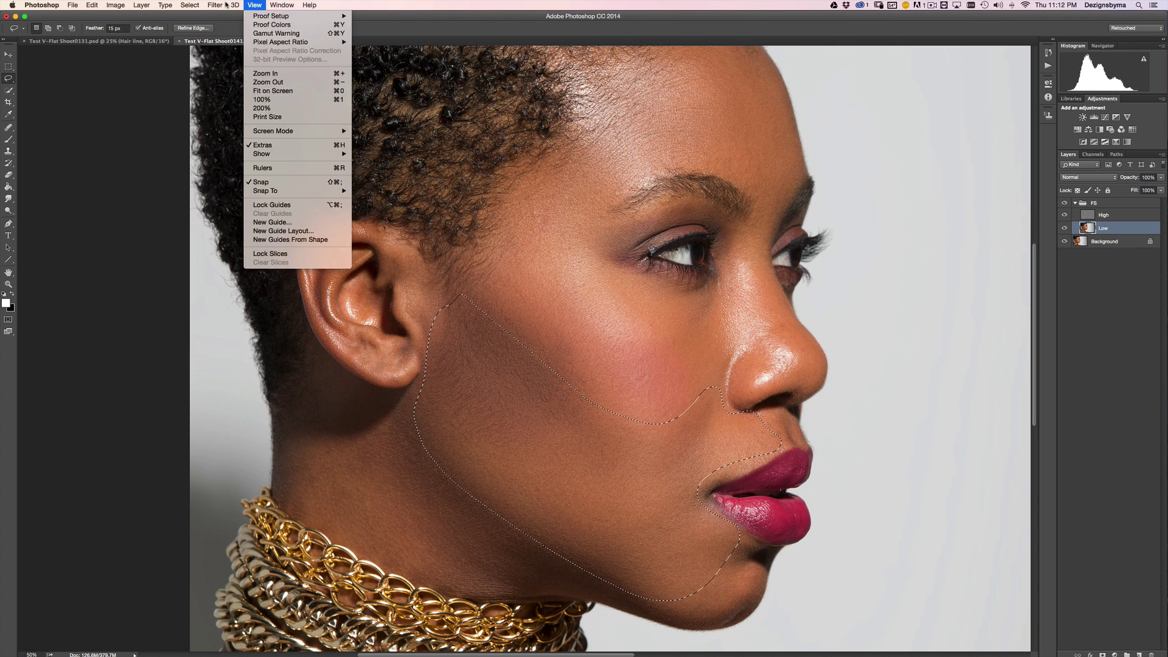
{"action": "left_click", "coordinate": [216, 6]}
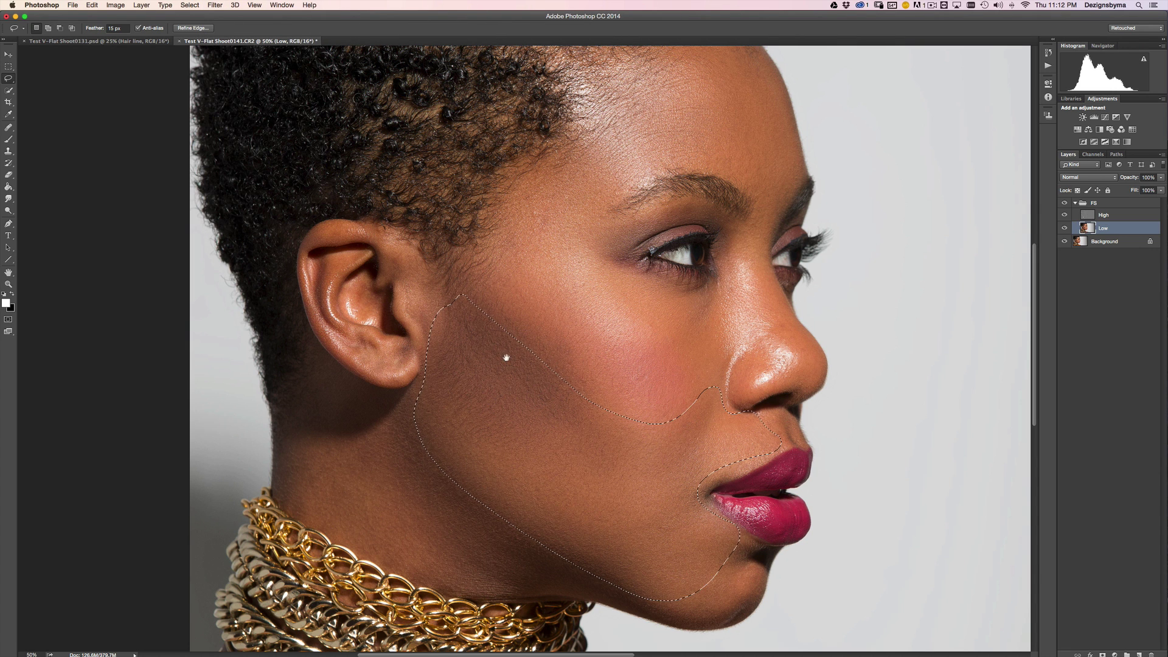
{"action": "scroll", "coordinate": [649, 308], "scroll_direction": "down", "scroll_amount": 3}
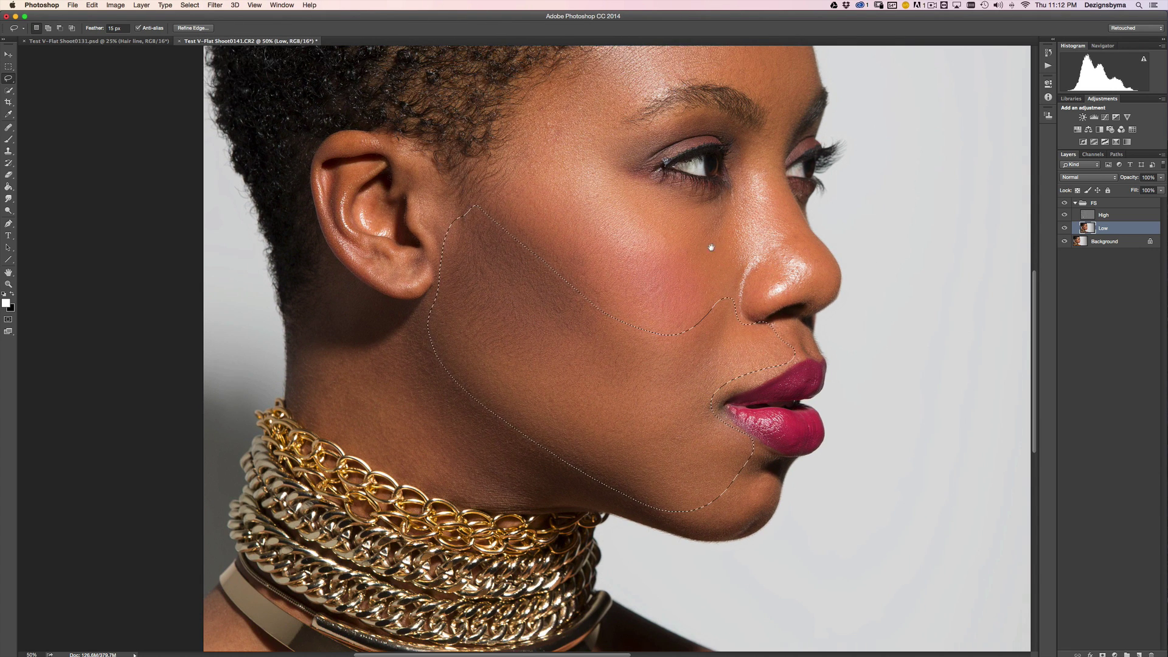
{"action": "scroll", "coordinate": [757, 283], "scroll_direction": "up", "scroll_amount": 4}
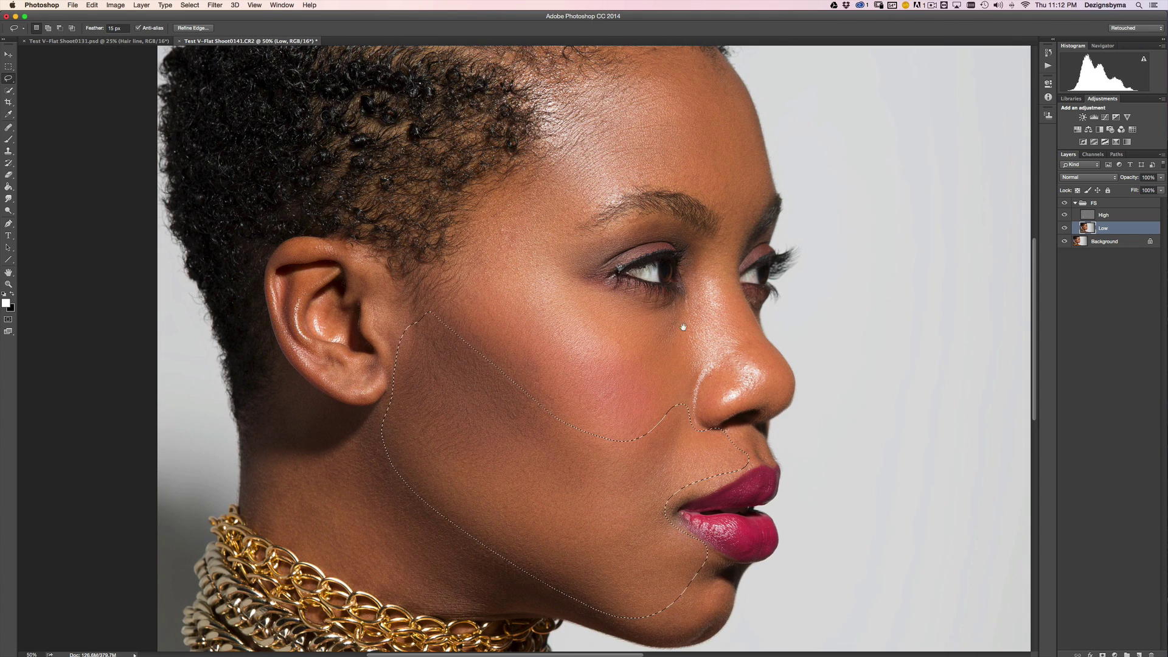
Step: Lasso the chin below the lips and repeat the last Median filter, leaving the chin selection active
{"action": "scroll", "coordinate": [791, 341], "scroll_direction": "down", "scroll_amount": 3}
{"action": "left_click", "coordinate": [736, 460]}
{"action": "mouse_move", "coordinate": [694, 509]}
{"action": "left_mouse_down"}
{"action": "mouse_move", "coordinate": [693, 546]}
{"action": "mouse_move", "coordinate": [716, 544]}
{"action": "mouse_move", "coordinate": [752, 510]}
{"action": "mouse_move", "coordinate": [757, 489]}
{"action": "mouse_move", "coordinate": [739, 461]}
{"action": "left_mouse_up"}
{"action": "key", "text": "super+f"}
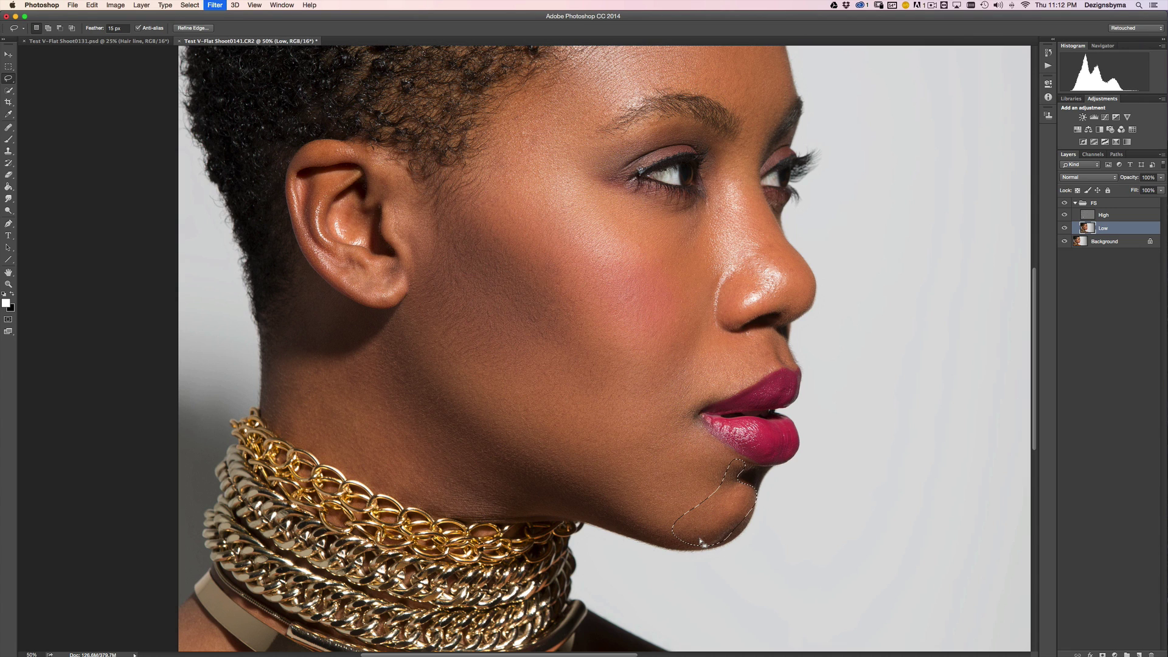
{"action": "key", "text": "super+d"}
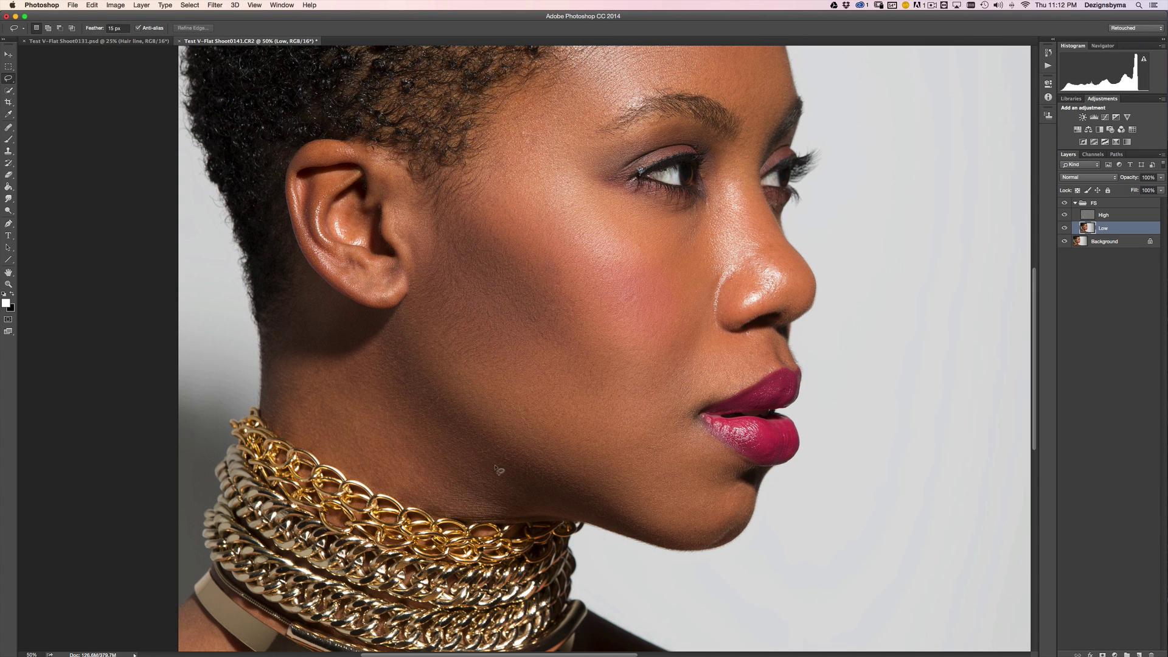
{"action": "key", "text": "super+z"}
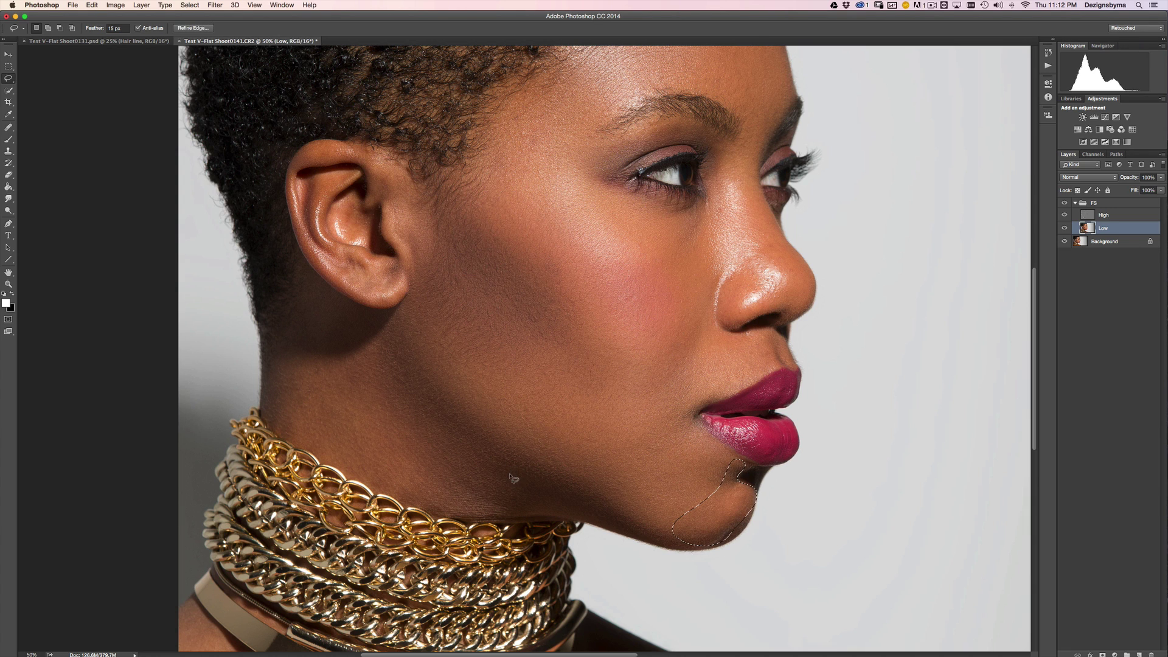
Step: Apply a Median noise filter with a radius of 34 pixels to the selected chin
{"action": "left_click", "coordinate": [215, 5]}
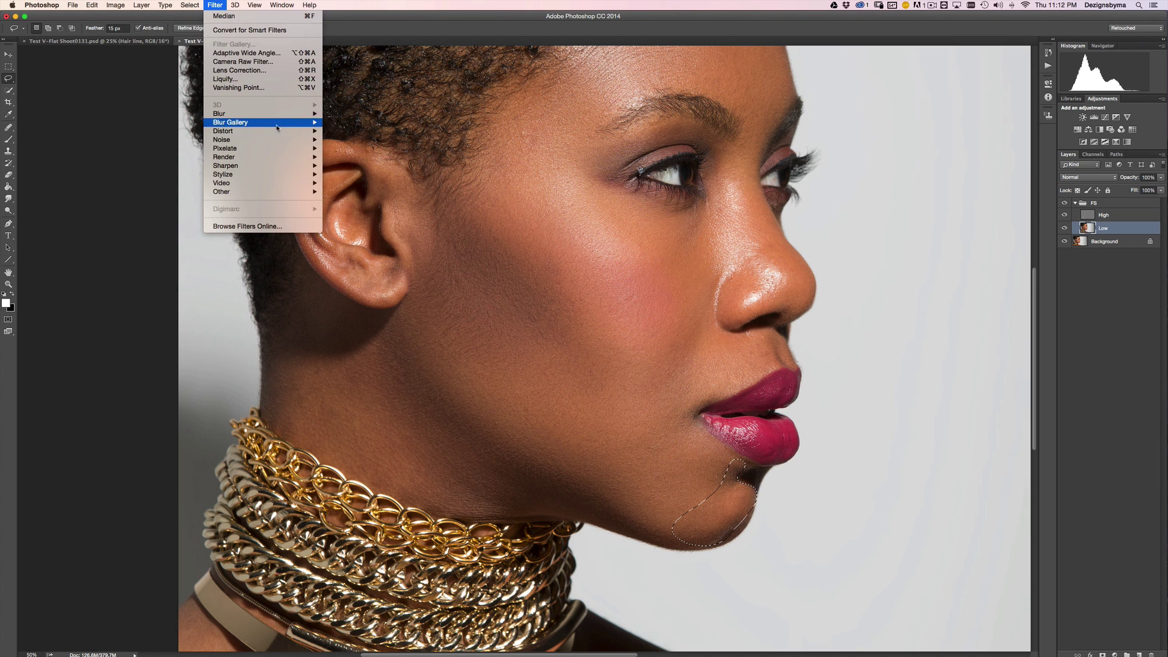
{"action": "mouse_move", "coordinate": [275, 137]}
{"action": "left_click", "coordinate": [343, 165]}
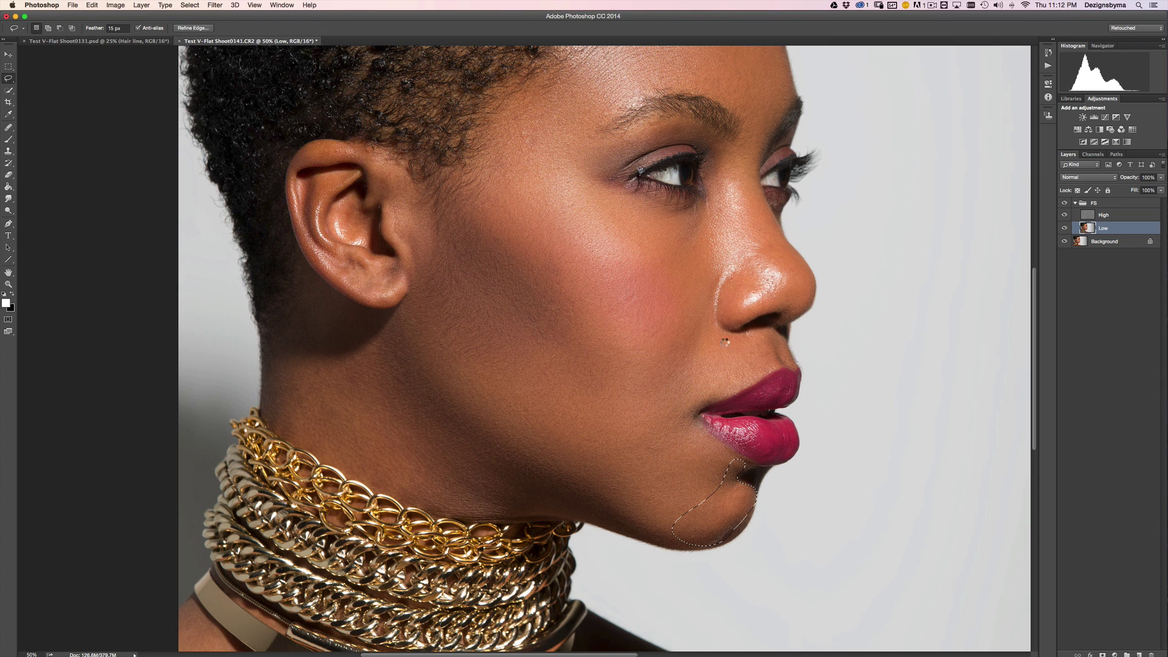
{"action": "left_click_drag", "start_coordinate": [736, 338], "coordinate": [735, 340]}
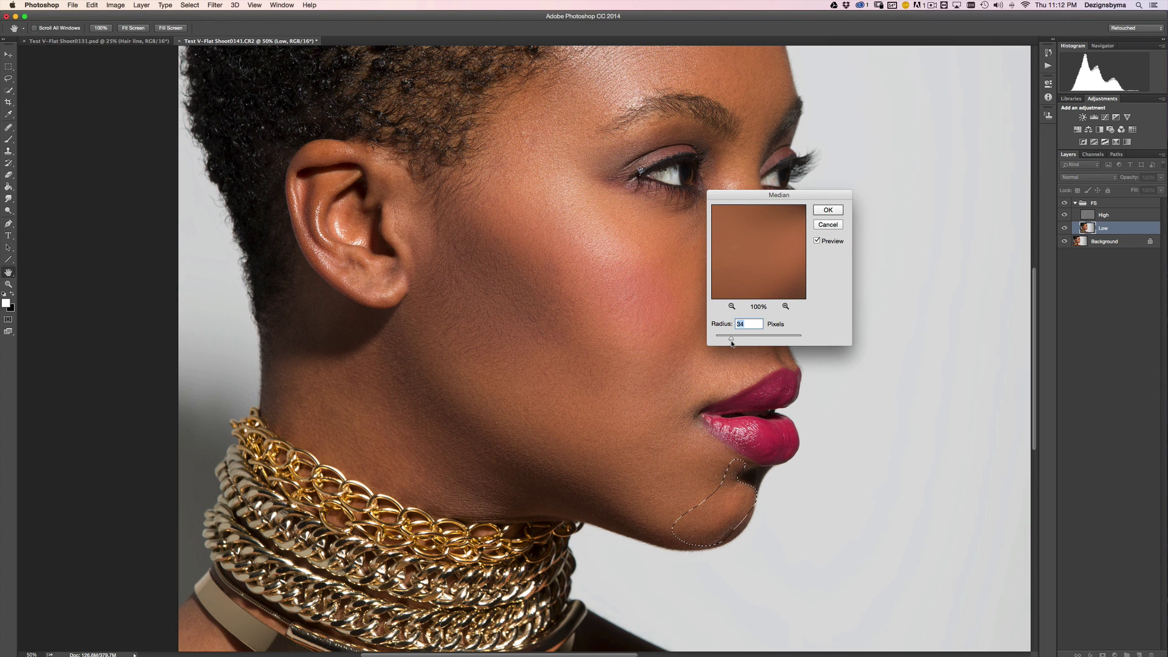
{"action": "left_click", "coordinate": [828, 210]}
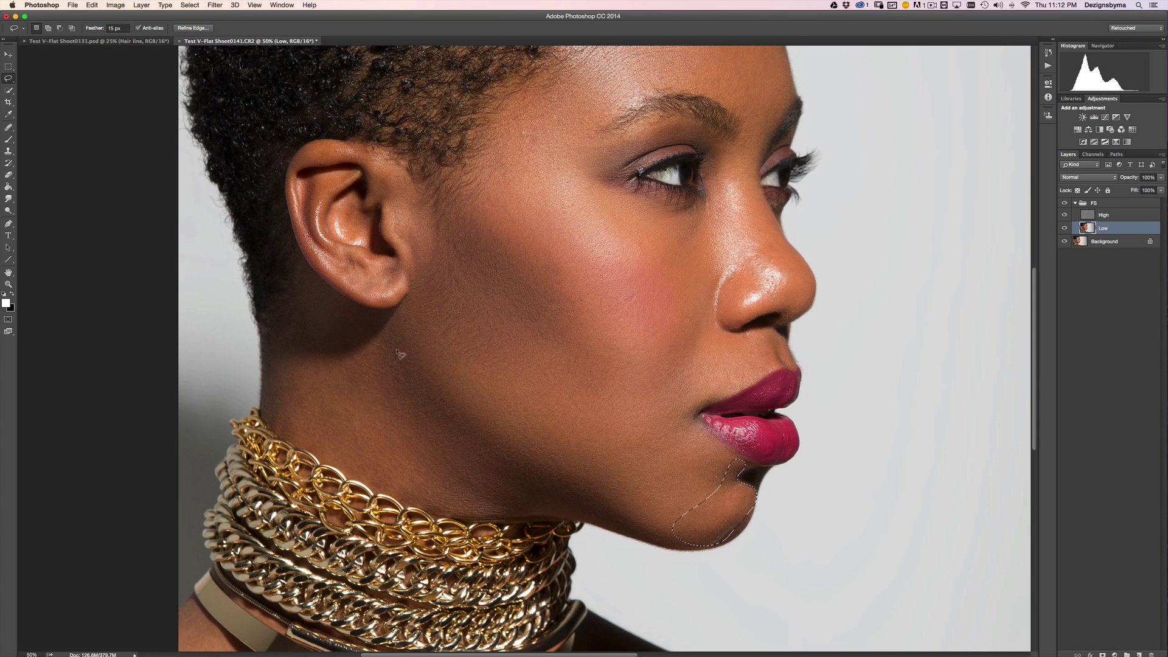
Step: Lasso the neck between the ear, jaw and necklace, smooth it with a 47-pixel Median noise filter, and clear the selection
{"action": "mouse_move", "coordinate": [390, 318]}
{"action": "left_mouse_down"}
{"action": "mouse_move", "coordinate": [443, 407]}
{"action": "mouse_move", "coordinate": [489, 450]}
{"action": "mouse_move", "coordinate": [593, 504]}
{"action": "mouse_move", "coordinate": [574, 523]}
{"action": "mouse_move", "coordinate": [422, 507]}
{"action": "left_mouse_up"}
{"action": "mouse_move", "coordinate": [355, 481]}
{"action": "left_mouse_down"}
{"action": "mouse_move", "coordinate": [280, 429]}
{"action": "mouse_move", "coordinate": [275, 362]}
{"action": "mouse_move", "coordinate": [301, 288]}
{"action": "mouse_move", "coordinate": [385, 318]}
{"action": "left_mouse_up"}
{"action": "left_click", "coordinate": [214, 5]}
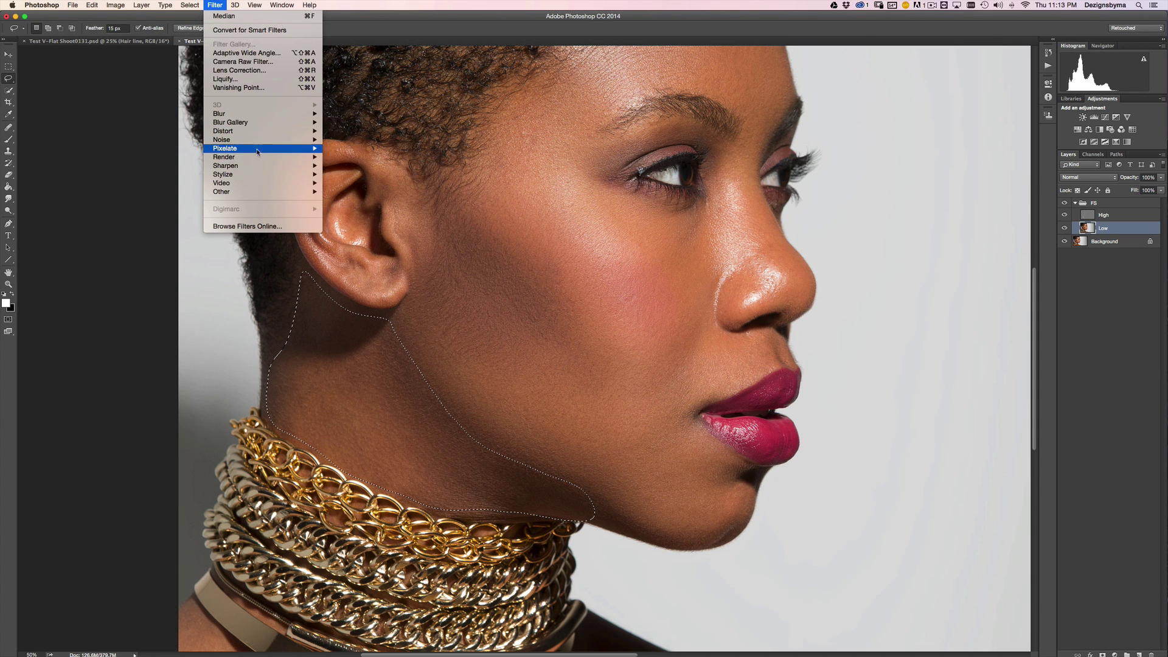
{"action": "mouse_move", "coordinate": [244, 140]}
{"action": "left_click", "coordinate": [350, 166]}
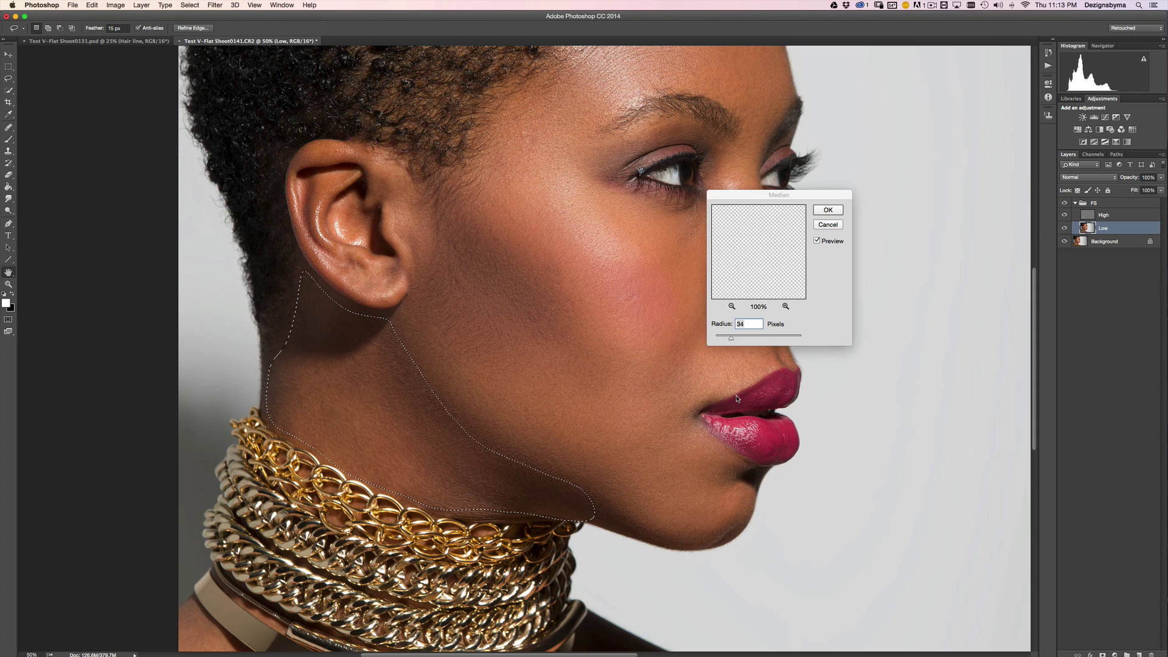
{"action": "left_click_drag", "start_coordinate": [735, 338], "coordinate": [738, 340]}
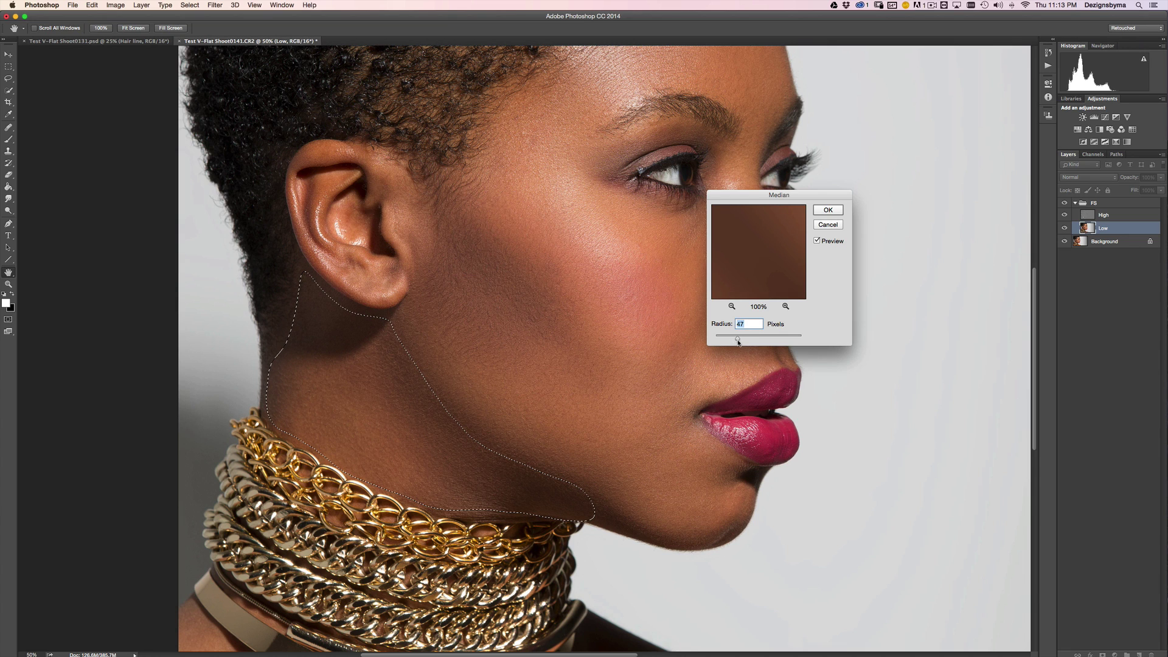
{"action": "left_click", "coordinate": [826, 212]}
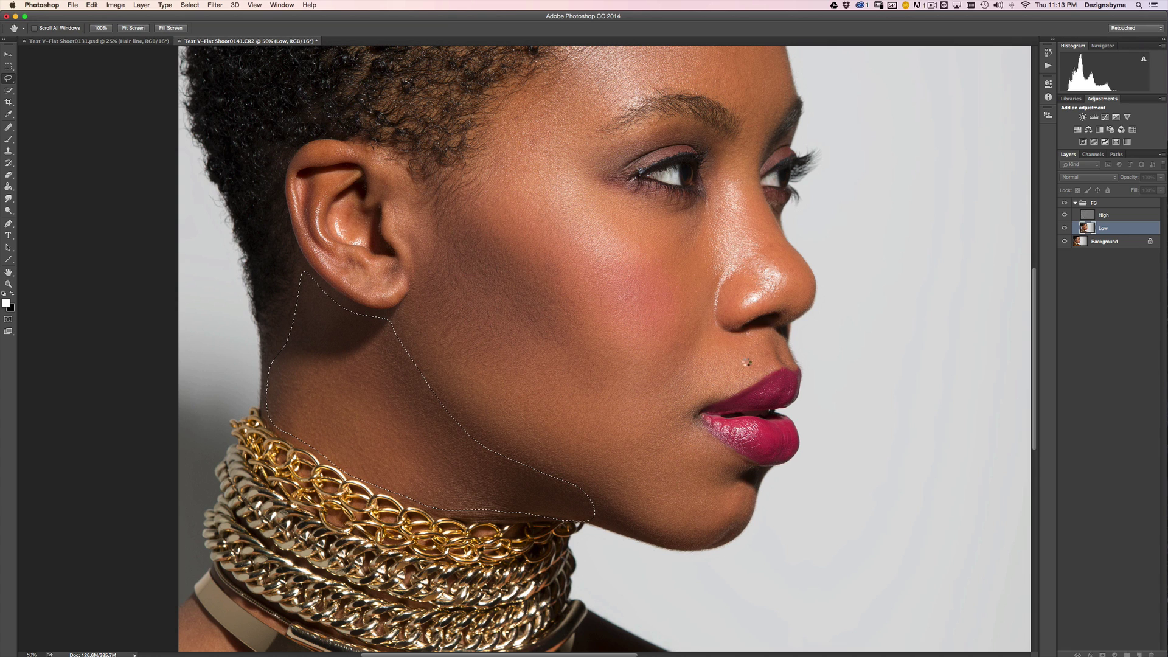
{"action": "key", "text": "super+d"}
Step: Lasso the forehead again from the hairline and profile edge around the eyebrows to the temple
{"action": "key", "text": "super+minus"}
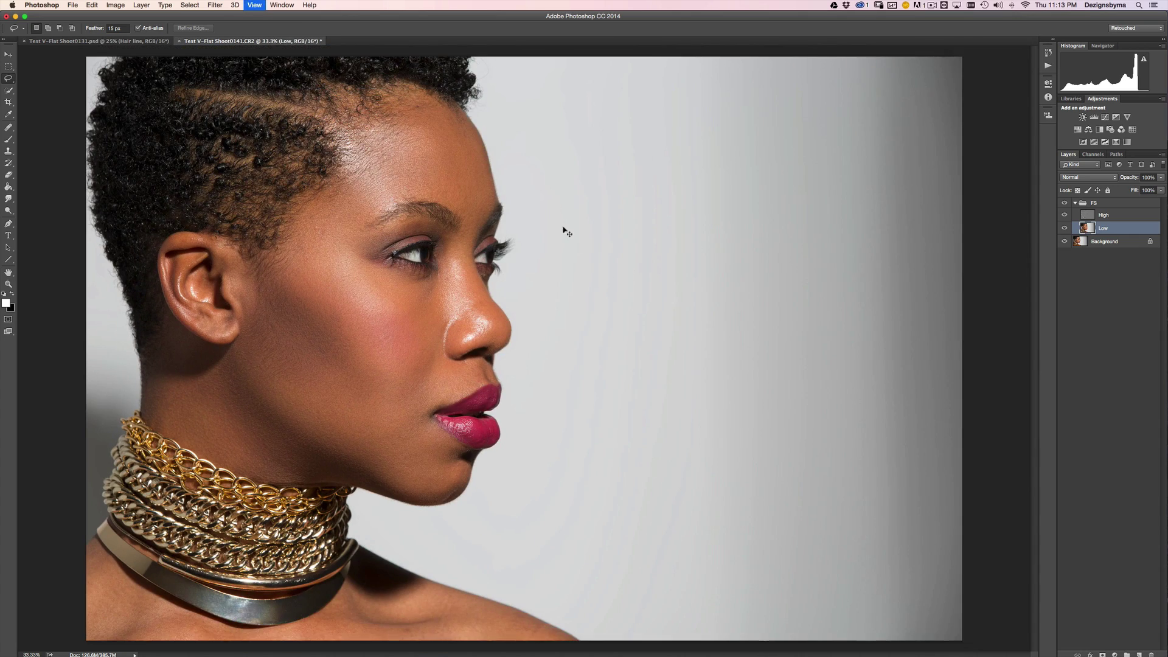
{"action": "key", "text": "super+plus"}
{"action": "scroll", "coordinate": [585, 195], "scroll_direction": "up", "scroll_amount": 3}
{"action": "scroll", "coordinate": [584, 195], "scroll_direction": "left", "scroll_amount": 3}
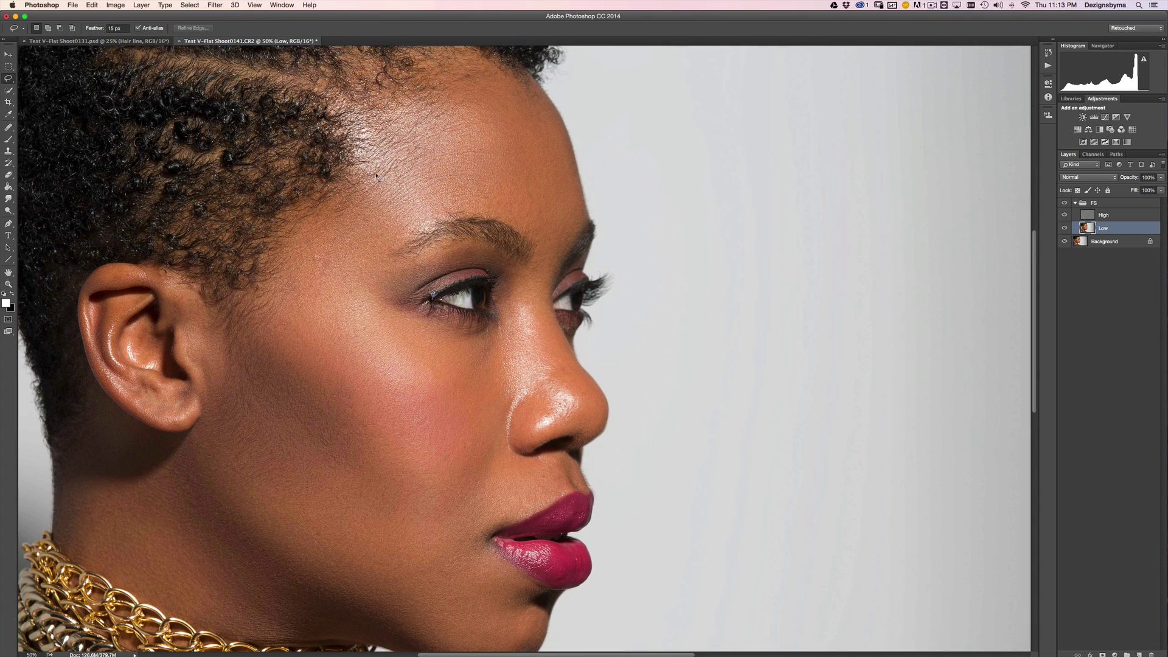
{"action": "mouse_move", "coordinate": [481, 69]}
{"action": "left_mouse_down"}
{"action": "mouse_move", "coordinate": [531, 86]}
{"action": "mouse_move", "coordinate": [551, 111]}
{"action": "mouse_move", "coordinate": [581, 185]}
{"action": "mouse_move", "coordinate": [580, 234]}
{"action": "mouse_move", "coordinate": [553, 272]}
{"action": "mouse_move", "coordinate": [536, 242]}
{"action": "mouse_move", "coordinate": [473, 208]}
{"action": "left_mouse_up"}
{"action": "left_click_drag", "start_coordinate": [351, 295], "coordinate": [320, 243]}
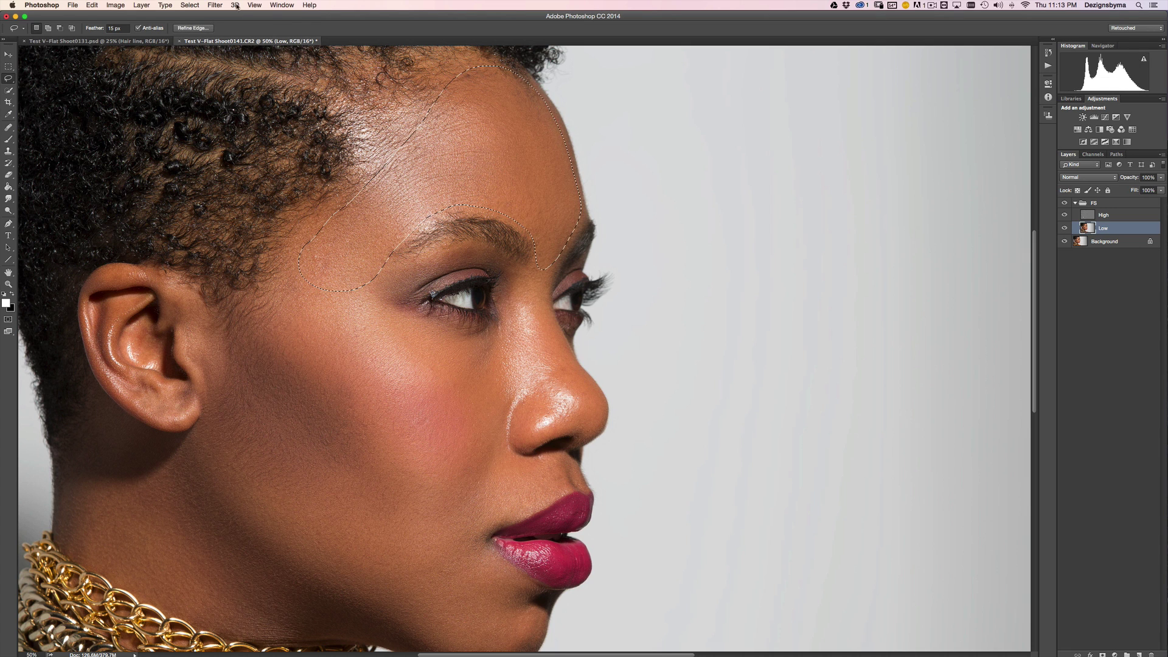
Step: Smooth the selected forehead with a Median noise filter at a radius of 47 pixels and clear the selection
{"action": "left_click", "coordinate": [214, 5]}
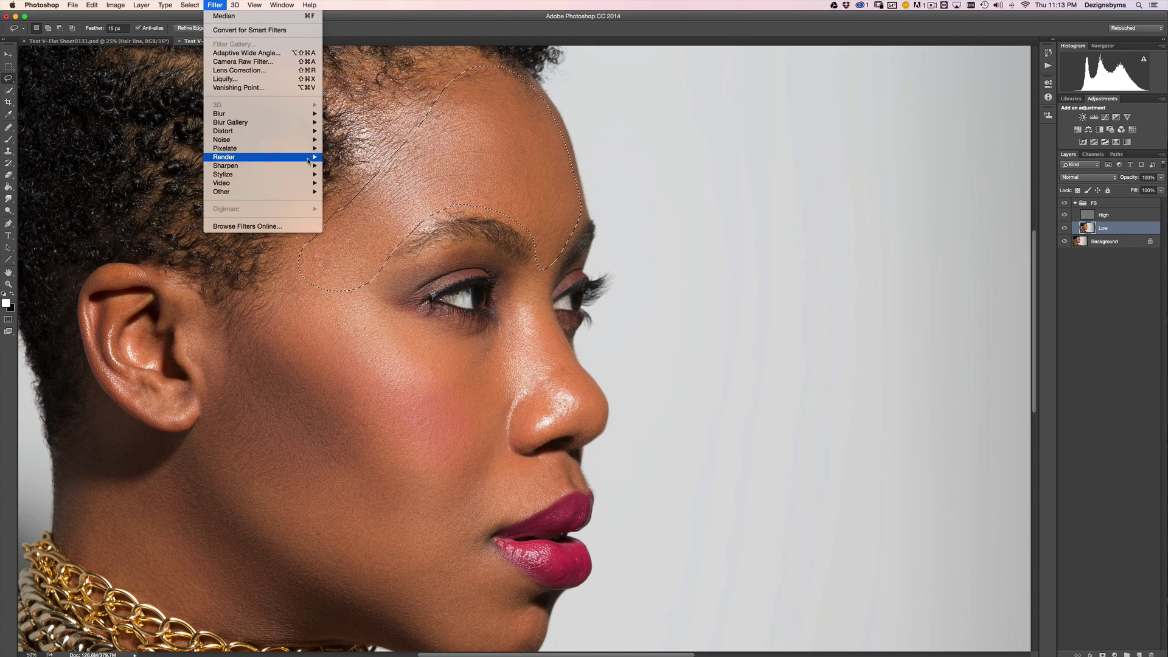
{"action": "mouse_move", "coordinate": [292, 139]}
{"action": "left_click", "coordinate": [347, 165]}
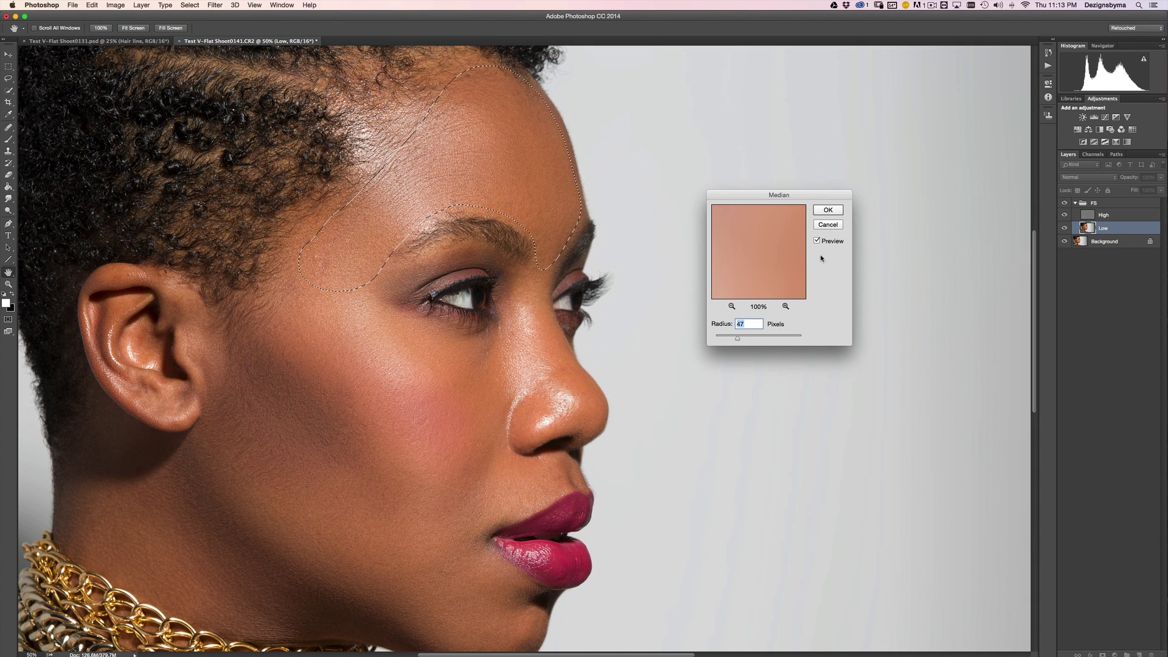
{"action": "left_click", "coordinate": [828, 210]}
{"action": "key", "text": "l"}
{"action": "key", "text": "ctrl+d"}
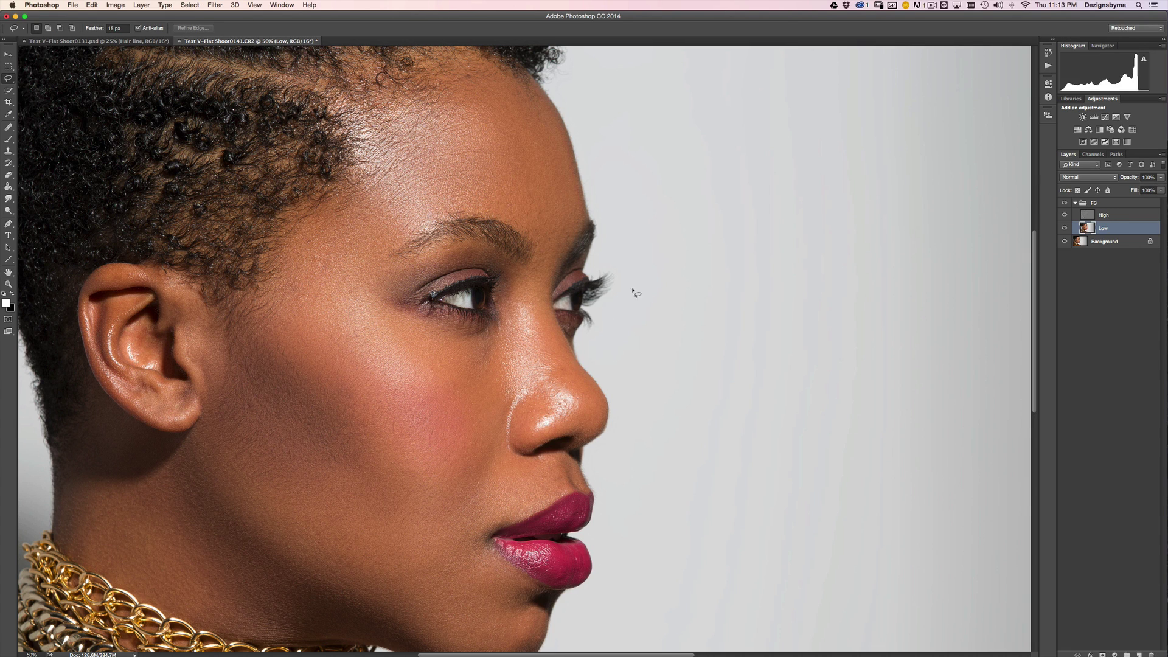
Step: Lasso the nose from between the eyebrows to the nostrils, smooth it with a slightly reduced Median radius, and clear the selection
{"action": "mouse_move", "coordinate": [507, 322]}
{"action": "left_mouse_down"}
{"action": "mouse_move", "coordinate": [534, 385]}
{"action": "mouse_move", "coordinate": [510, 431]}
{"action": "mouse_move", "coordinate": [543, 449]}
{"action": "mouse_move", "coordinate": [581, 438]}
{"action": "mouse_move", "coordinate": [603, 418]}
{"action": "mouse_move", "coordinate": [569, 355]}
{"action": "mouse_move", "coordinate": [564, 268]}
{"action": "mouse_move", "coordinate": [529, 242]}
{"action": "left_mouse_up"}
{"action": "left_click", "coordinate": [215, 5]}
{"action": "mouse_move", "coordinate": [281, 141]}
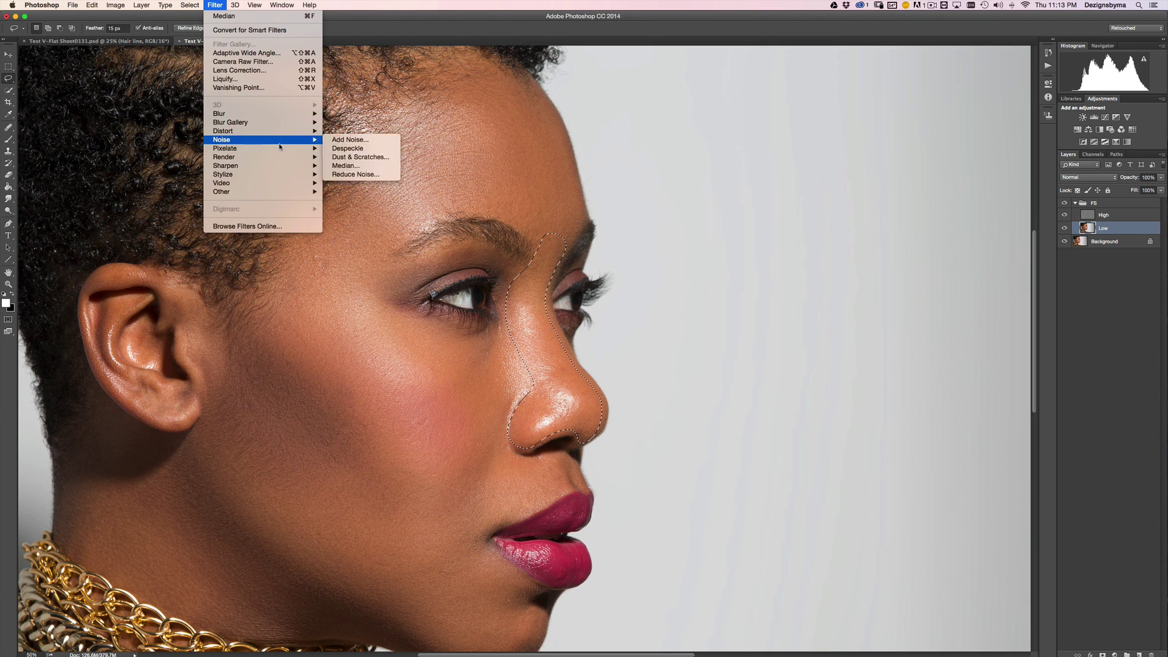
{"action": "left_click", "coordinate": [346, 165]}
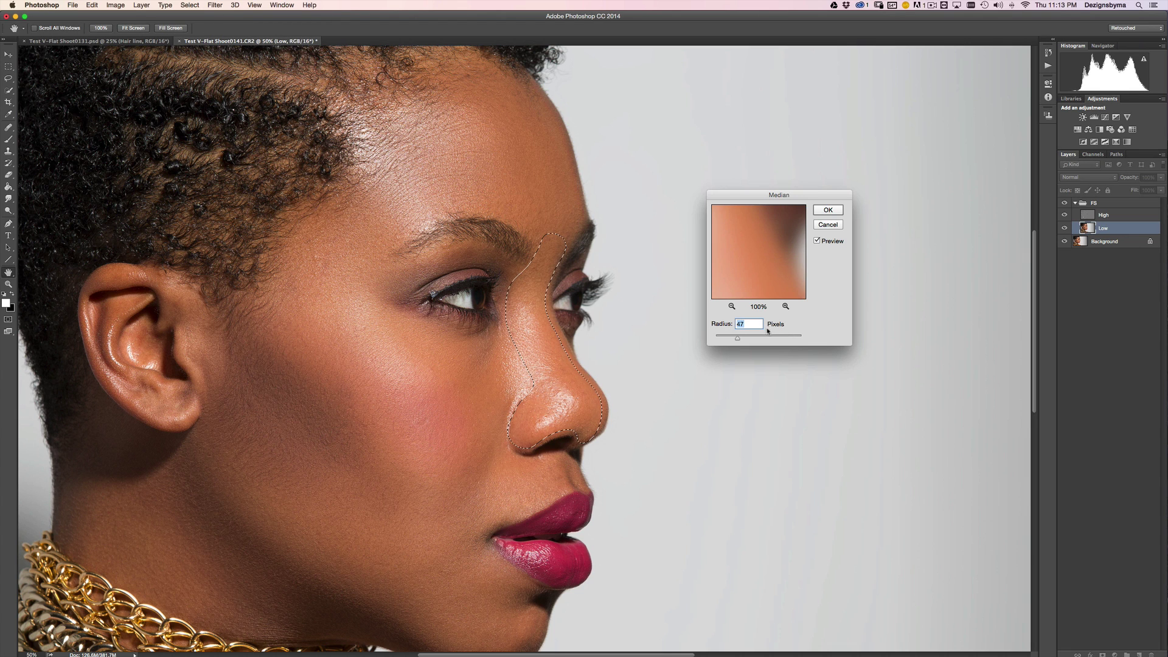
{"action": "left_click_drag", "start_coordinate": [738, 339], "coordinate": [737, 341]}
{"action": "left_click", "coordinate": [828, 210]}
{"action": "key", "text": "super+d"}
Step: Lasso the shoulder skin behind the collar and the adjoining skin beneath it, repeating the last Median filter on each area
{"action": "key", "text": "super+minus"}
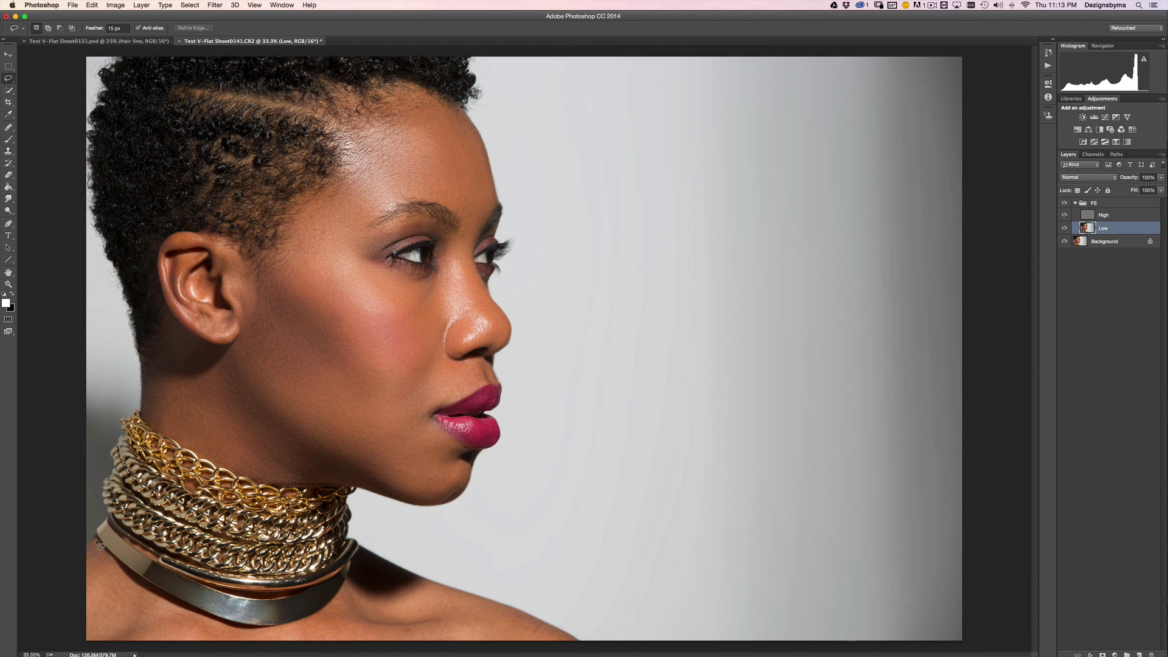
{"action": "mouse_move", "coordinate": [79, 583]}
{"action": "left_mouse_down"}
{"action": "mouse_move", "coordinate": [105, 647]}
{"action": "mouse_move", "coordinate": [136, 648]}
{"action": "mouse_move", "coordinate": [137, 576]}
{"action": "mouse_move", "coordinate": [98, 540]}
{"action": "mouse_move", "coordinate": [107, 592]}
{"action": "left_mouse_up"}
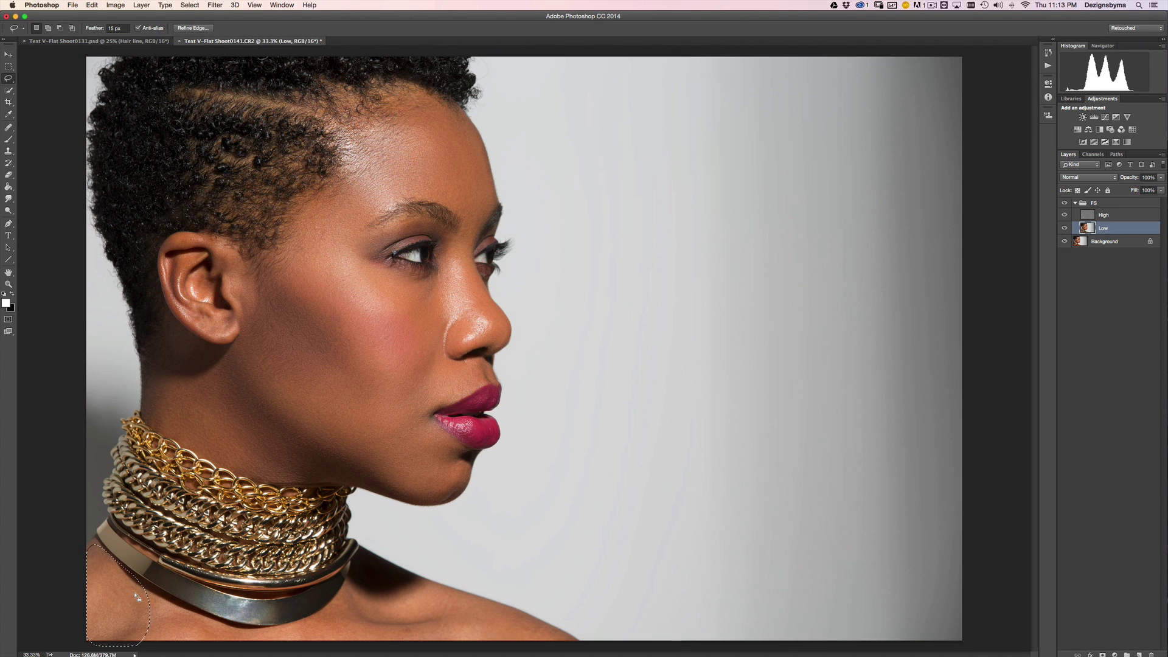
{"action": "key", "text": "super+f"}
{"action": "mouse_move", "coordinate": [153, 594]}
{"action": "left_mouse_down"}
{"action": "mouse_move", "coordinate": [251, 630]}
{"action": "mouse_move", "coordinate": [259, 648]}
{"action": "mouse_move", "coordinate": [116, 608]}
{"action": "left_mouse_up"}
{"action": "key", "text": "super+f"}
Step: Lasso the chest skin from under the collar along the front shoulder, repeat the Median filter, and clear the selection
{"action": "mouse_move", "coordinate": [242, 627]}
{"action": "left_mouse_down"}
{"action": "mouse_move", "coordinate": [347, 600]}
{"action": "mouse_move", "coordinate": [367, 629]}
{"action": "mouse_move", "coordinate": [519, 617]}
{"action": "mouse_move", "coordinate": [561, 639]}
{"action": "mouse_move", "coordinate": [272, 650]}
{"action": "left_mouse_up"}
{"action": "key", "text": "super+f"}
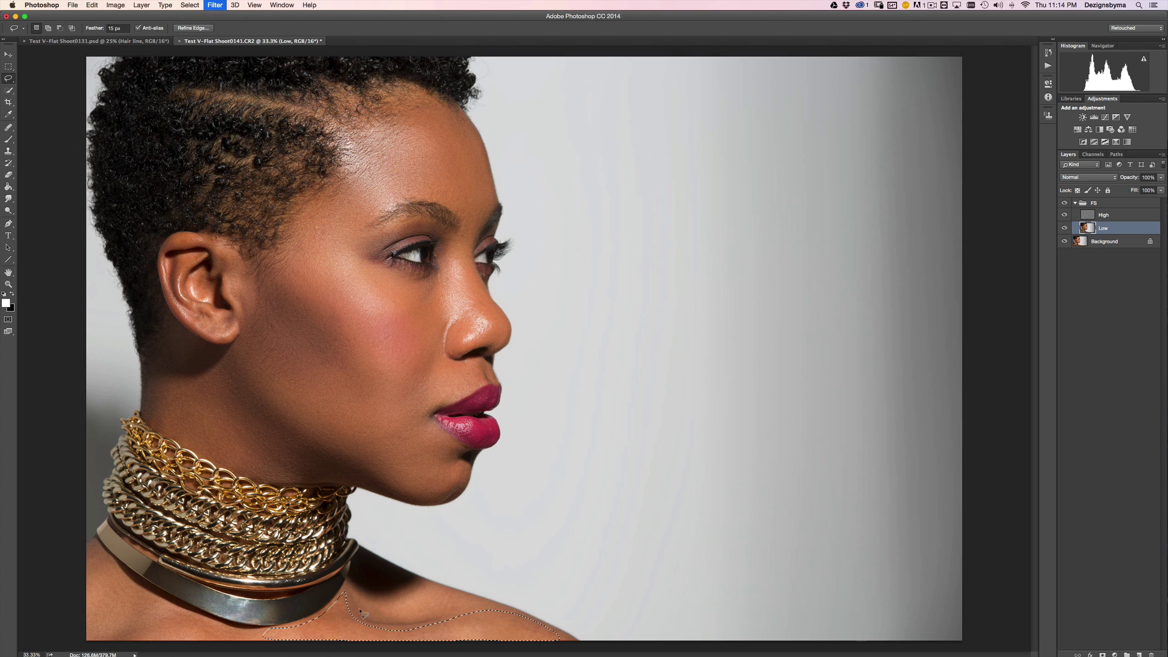
{"action": "key", "text": "super+d"}
Step: Lasso the shadowed front shoulder beside the collar and repeat the last Median filter on it
{"action": "mouse_move", "coordinate": [356, 558]}
{"action": "left_mouse_down"}
{"action": "mouse_move", "coordinate": [353, 588]}
{"action": "mouse_move", "coordinate": [409, 625]}
{"action": "mouse_move", "coordinate": [496, 624]}
{"action": "left_mouse_up"}
{"action": "left_click_drag", "start_coordinate": [443, 593], "coordinate": [384, 570]}
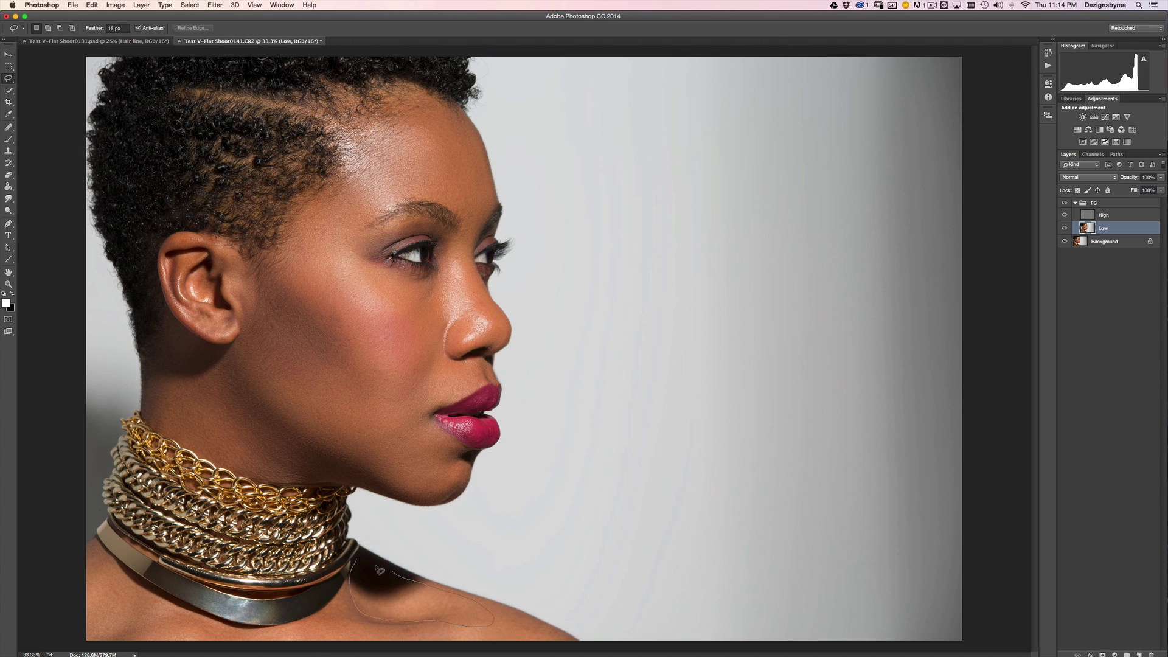
{"action": "key", "text": "super+f"}
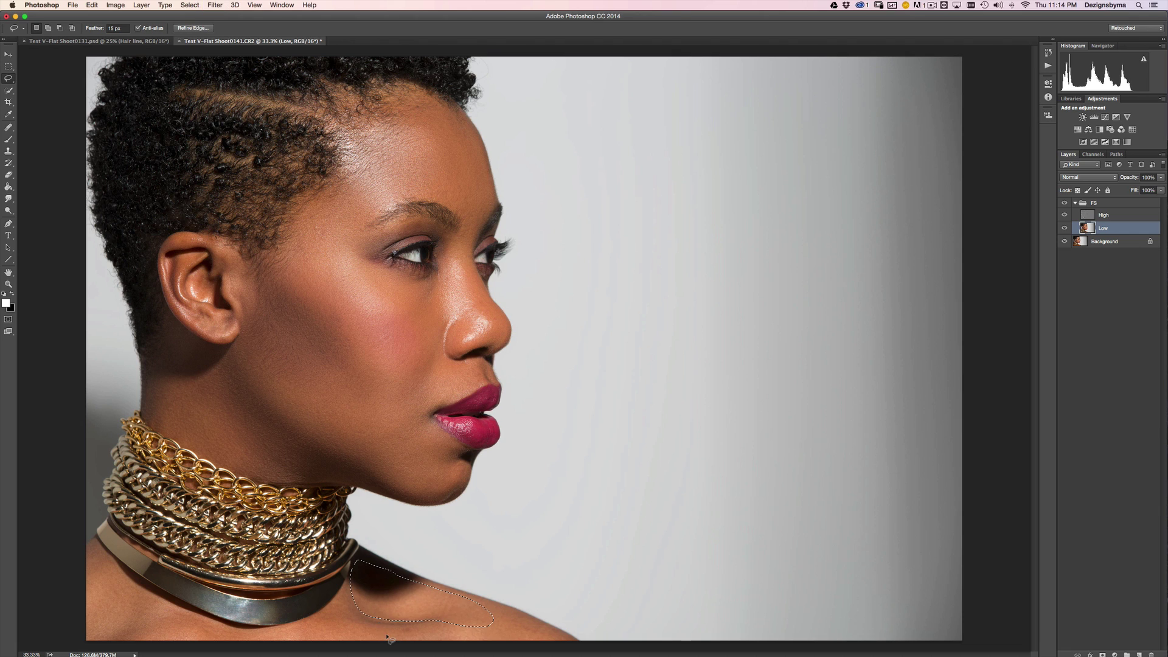
Step: Clear the shoulder selection, compare the whole portrait with the FS group hidden and shown, and reselect the Low layer
{"action": "key", "text": "super+d"}
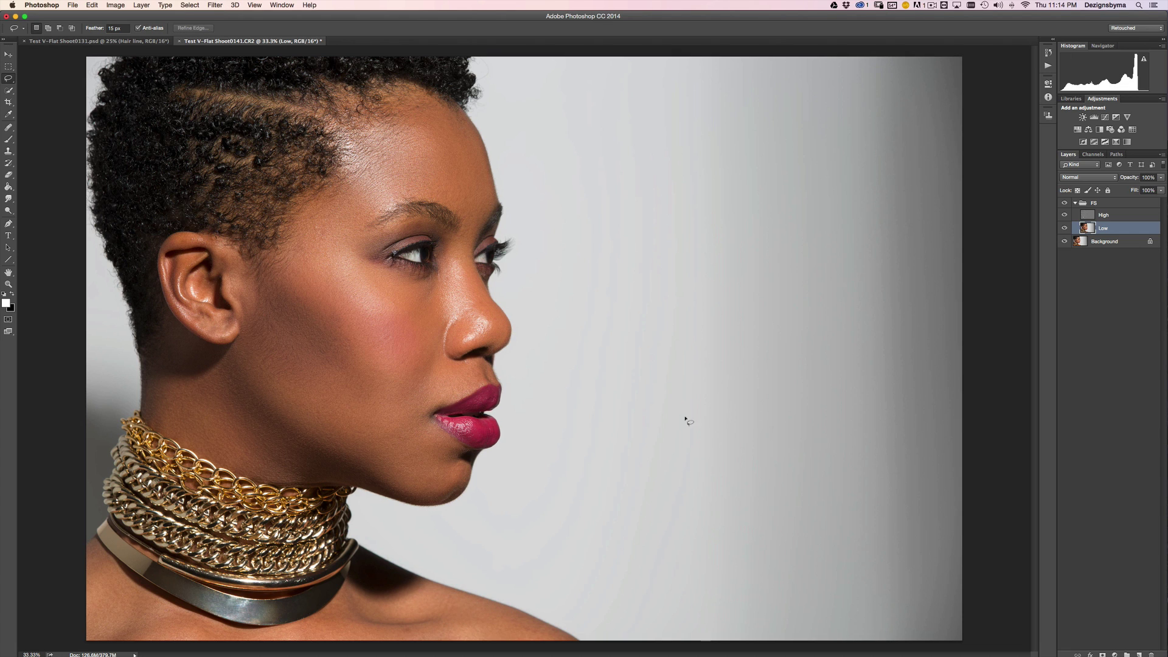
{"action": "left_click", "coordinate": [1075, 204]}
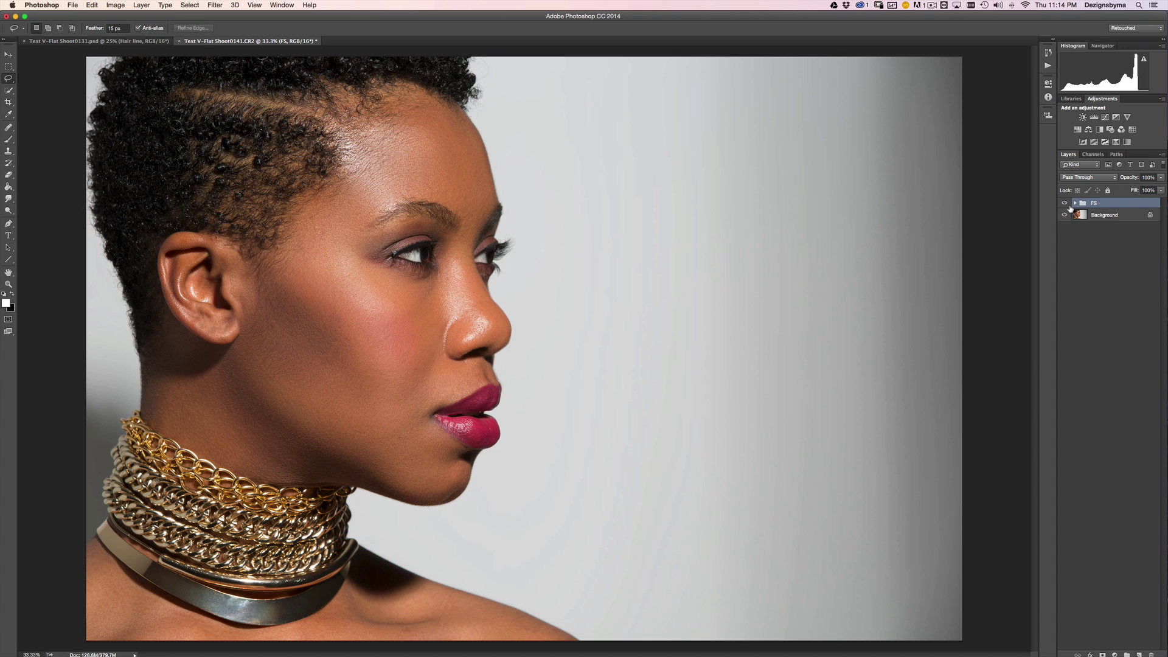
{"action": "left_click", "coordinate": [1064, 204]}
{"action": "left_click", "coordinate": [1064, 203]}
{"action": "left_click", "coordinate": [1065, 202]}
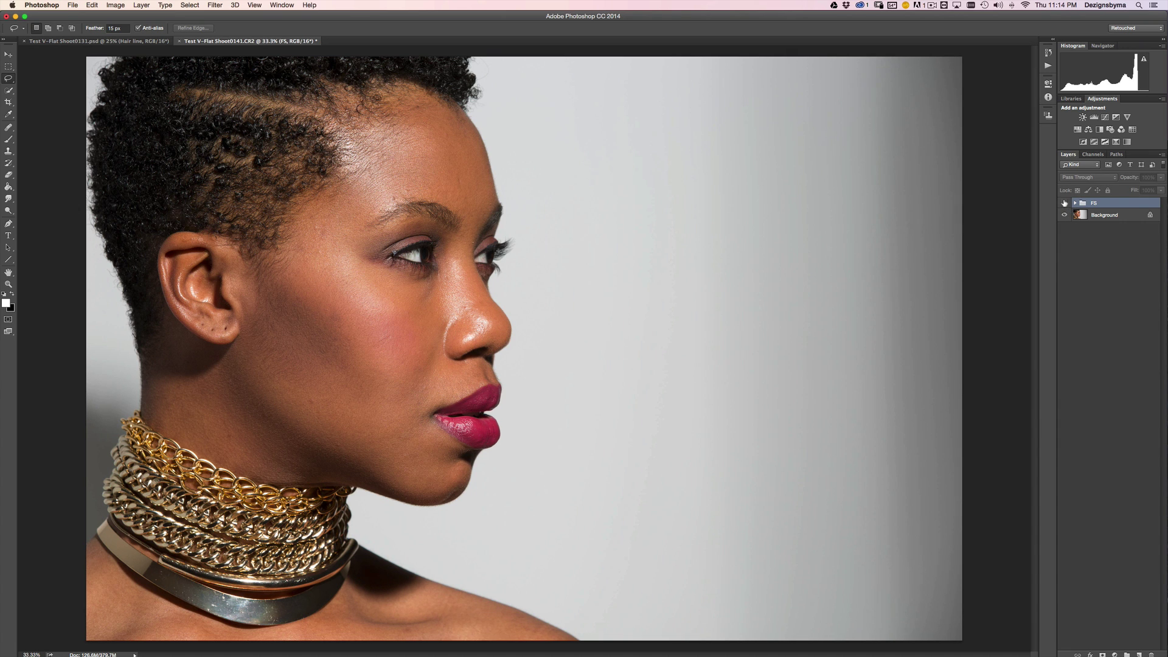
{"action": "left_click", "coordinate": [1065, 202]}
{"action": "left_click", "coordinate": [1075, 202]}
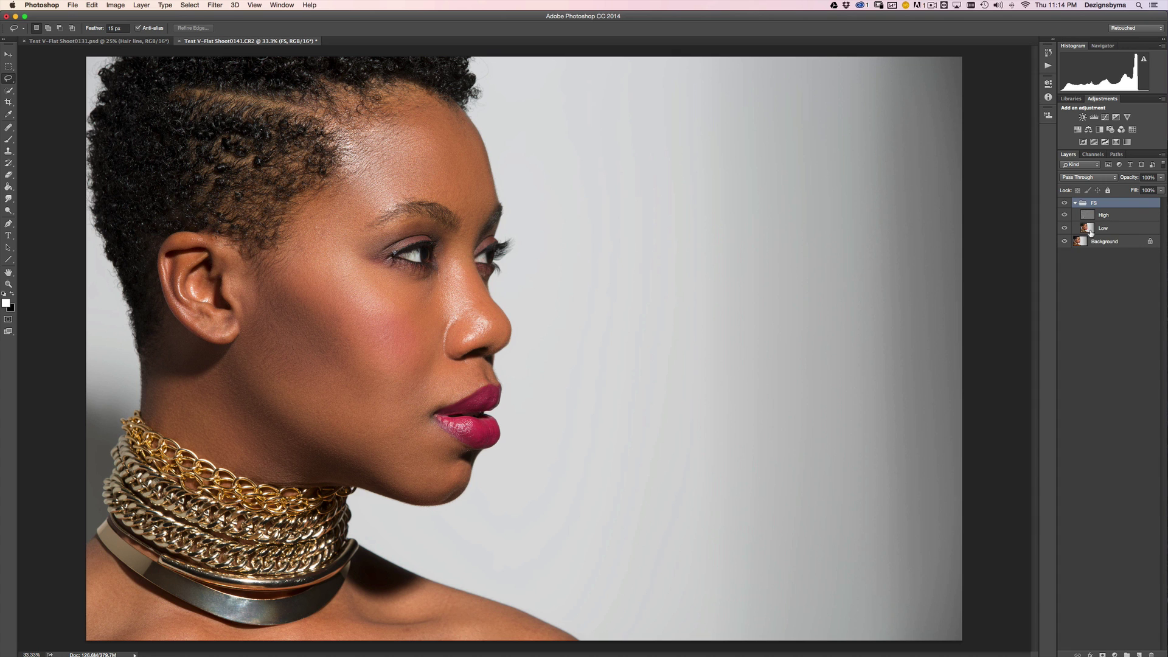
{"action": "left_click", "coordinate": [1098, 228]}
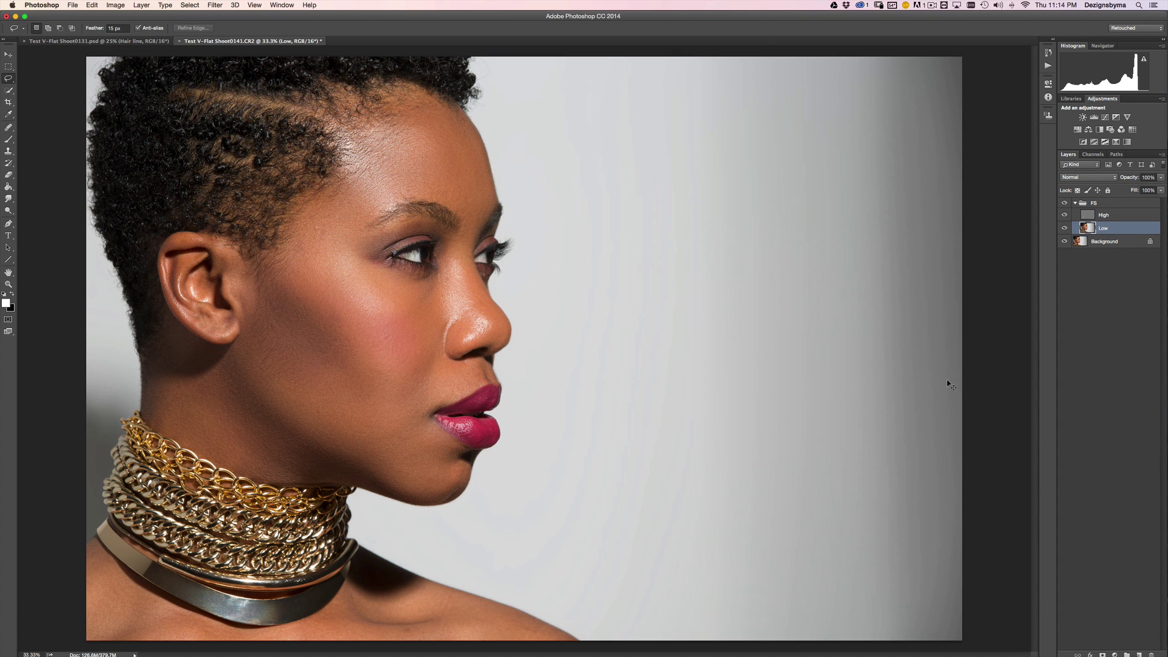
Step: Compare the cheek, ear and nose skin close up with the FS group's retouching hidden and shown
{"action": "key", "text": "super+equal"}
{"action": "key", "text": "super+equal"}
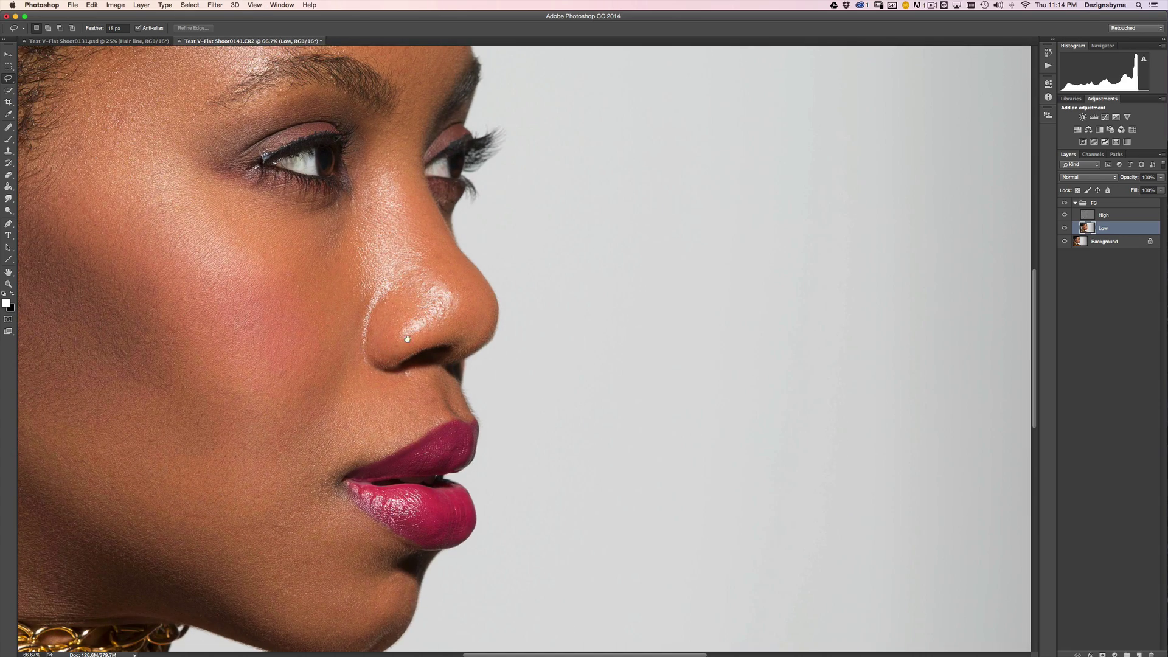
{"action": "left_click_drag", "start_coordinate": [402, 341], "coordinate": [548, 347]}
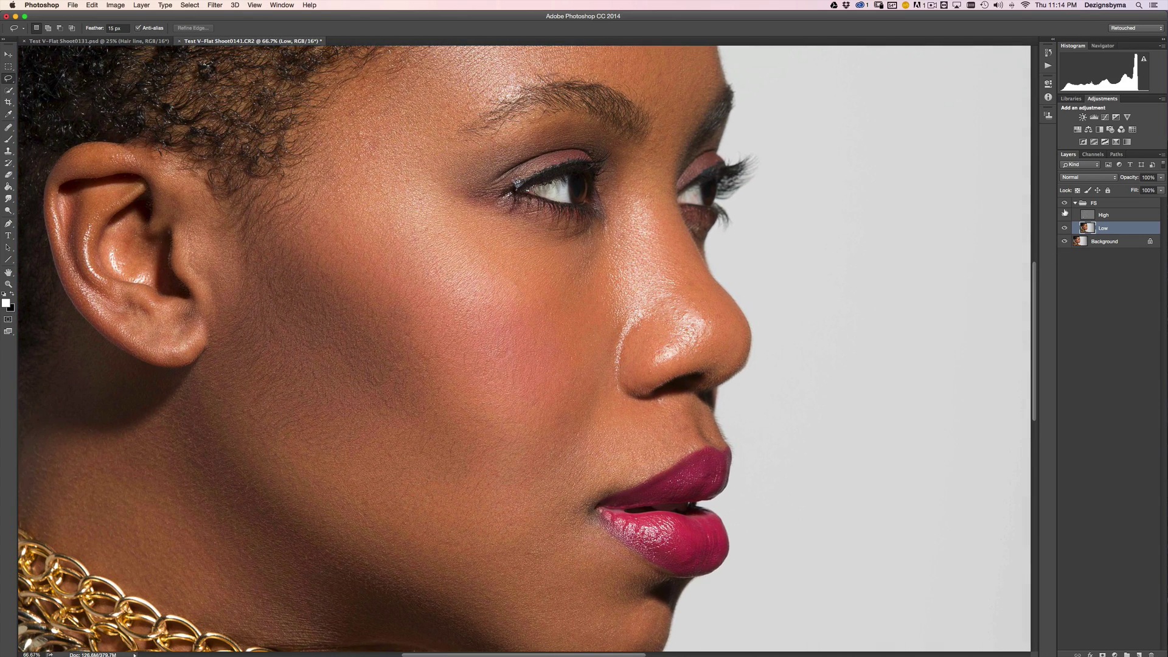
{"action": "left_click", "coordinate": [1065, 204]}
{"action": "left_click", "coordinate": [1064, 204]}
{"action": "left_click", "coordinate": [1064, 204]}
{"action": "left_click", "coordinate": [1065, 203]}
{"action": "left_click", "coordinate": [1065, 204]}
{"action": "left_click", "coordinate": [1065, 203]}
{"action": "left_click", "coordinate": [1065, 203]}
{"action": "left_click", "coordinate": [1065, 204]}
{"action": "key", "text": "super+minus"}
{"action": "key", "text": "super+minus"}
{"action": "key", "text": "super+minus"}
{"action": "key", "text": "super+plus"}
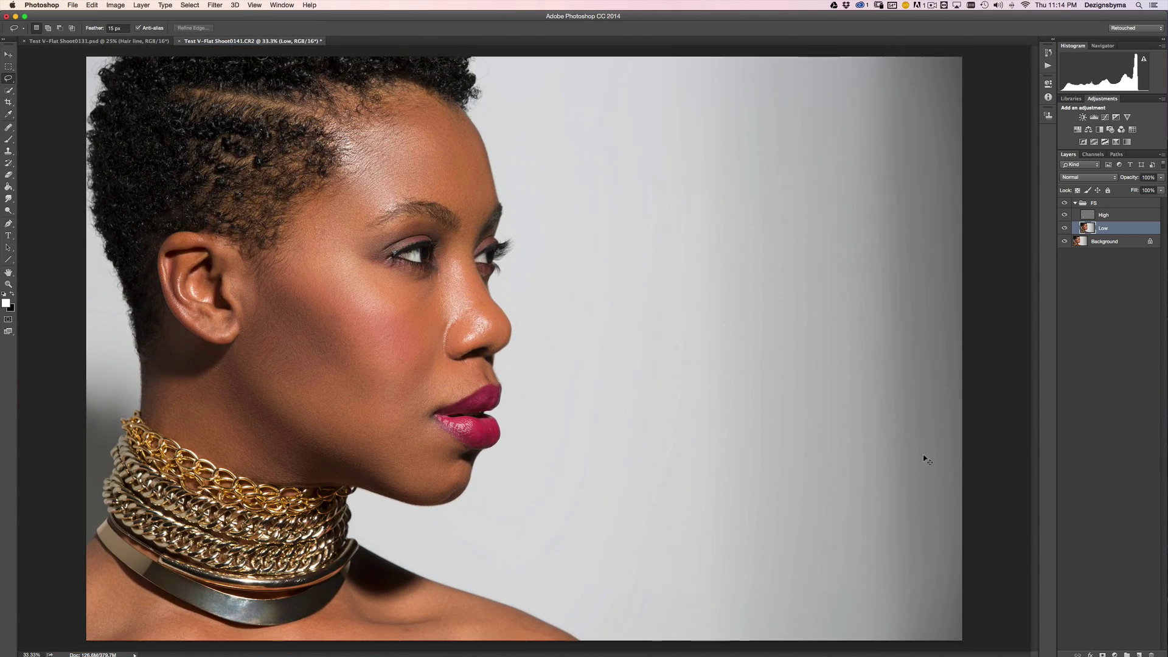
{"action": "key", "text": "super+plus"}
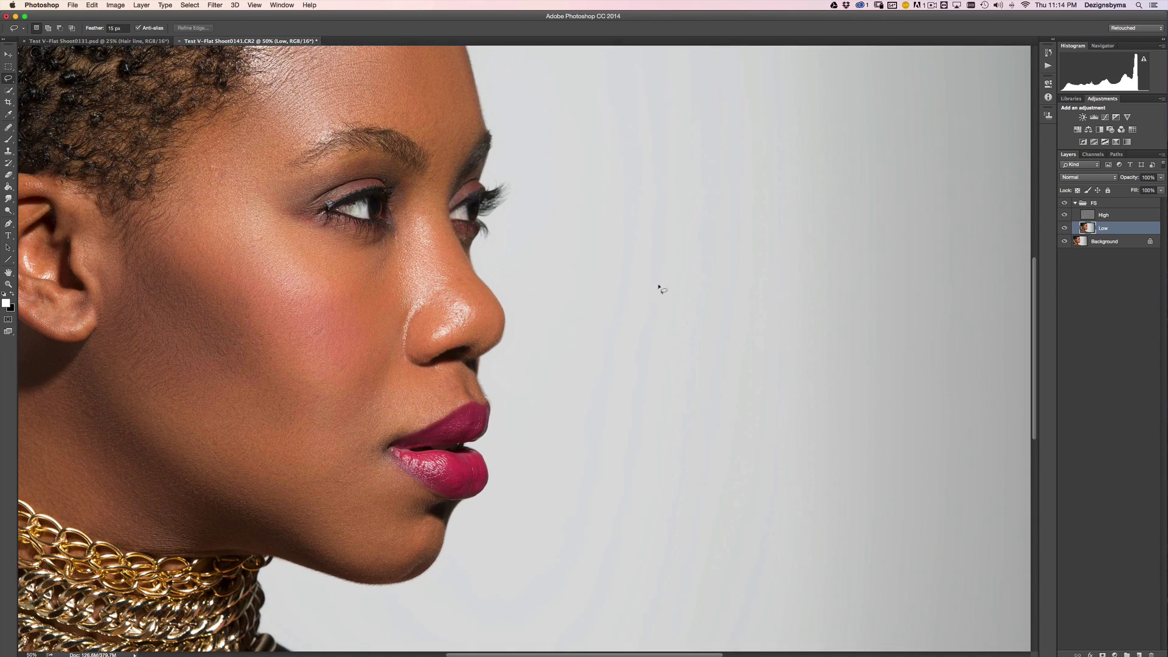
Step: Collapse the FS group, add a new layer named MDB above it, and set its blend mode to Soft Light
{"action": "left_click", "coordinate": [1075, 203]}
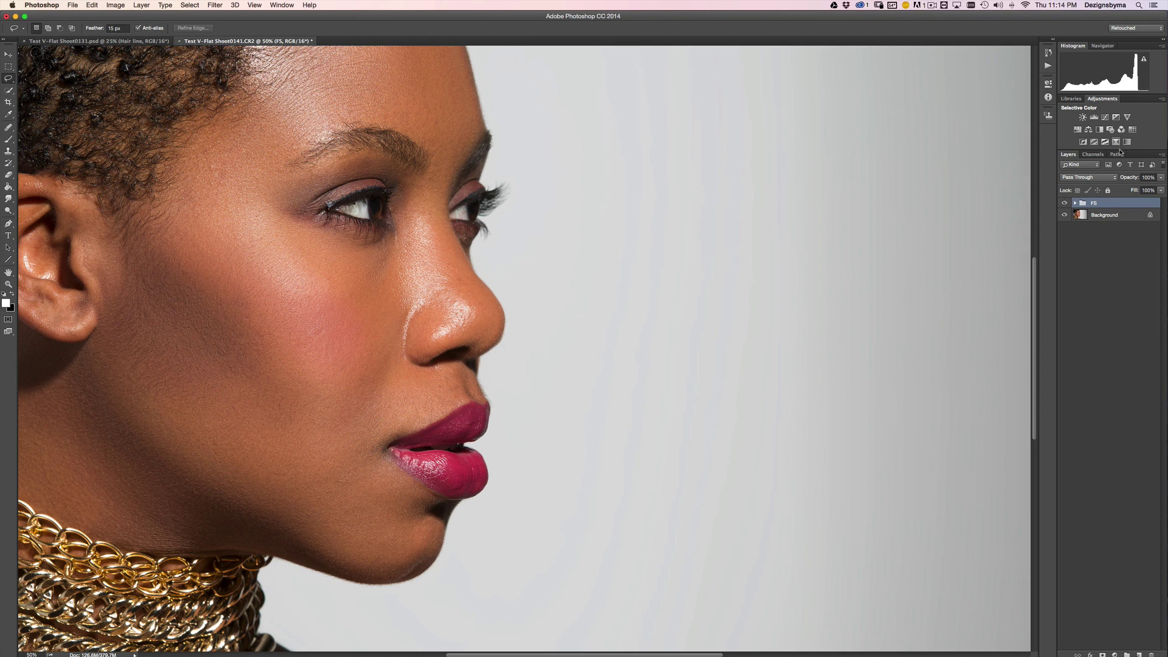
{"action": "left_click", "coordinate": [1139, 654]}
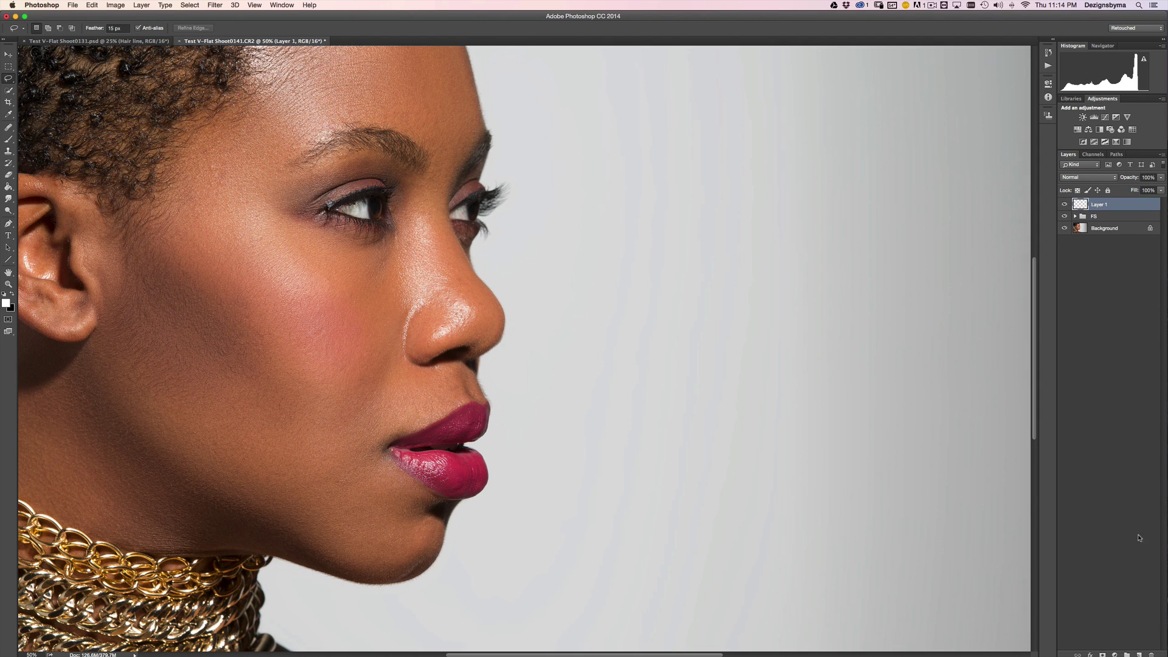
{"action": "double_click", "coordinate": [1099, 205]}
{"action": "type", "text": "MDB"}
{"action": "key", "text": "Return"}
{"action": "left_click", "coordinate": [1089, 177]}
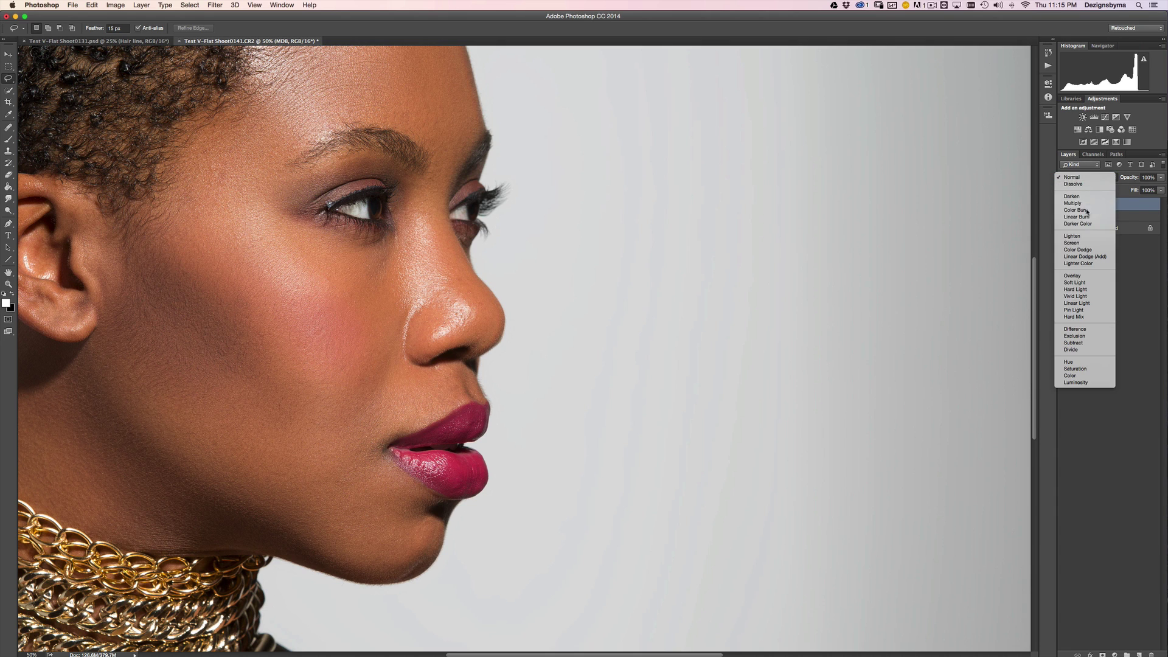
{"action": "left_click", "coordinate": [1089, 282]}
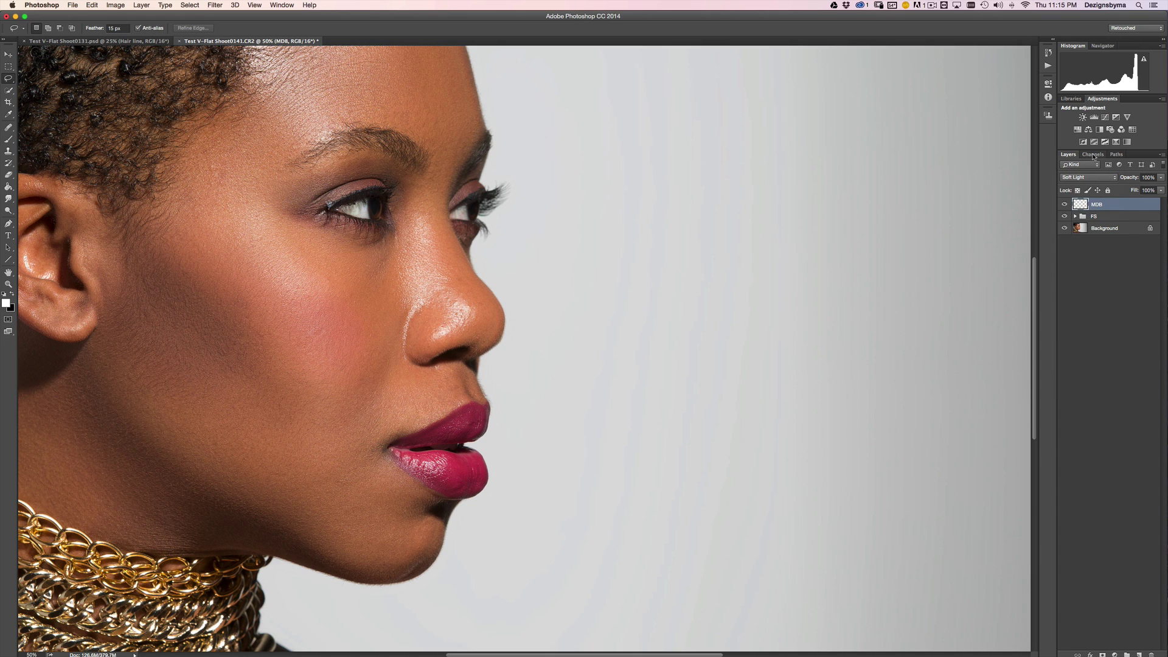
Step: Add a Black & White adjustment layer above MDB and place it in a group named Help
{"action": "left_click", "coordinate": [1100, 129]}
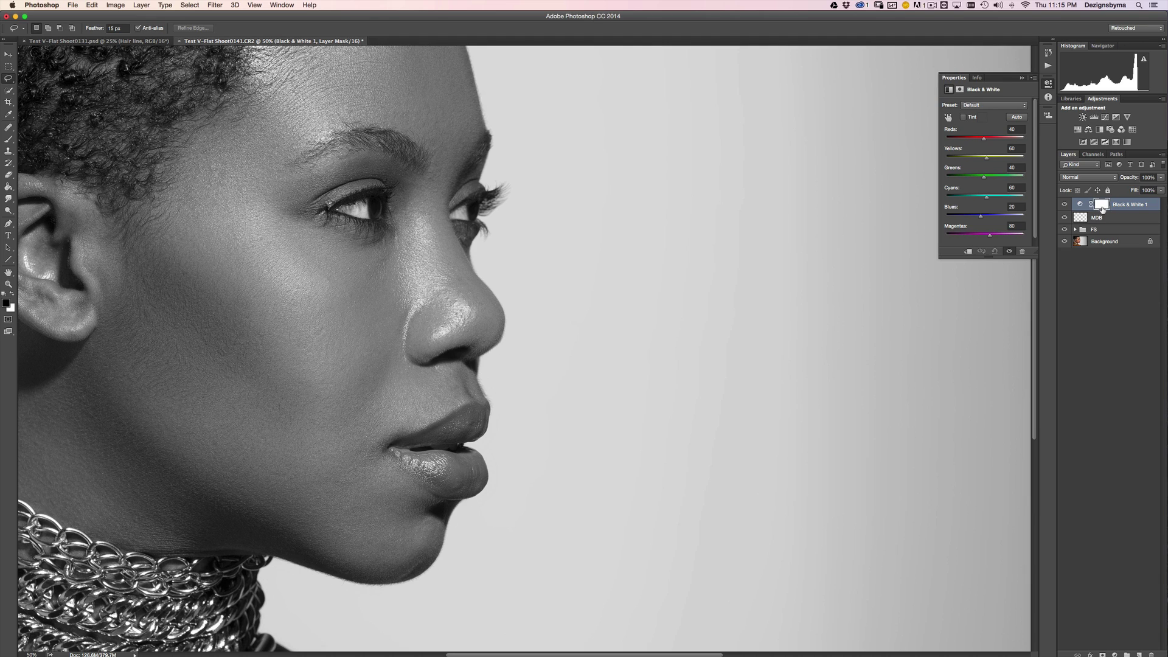
{"action": "key", "text": "super+g"}
{"action": "double_click", "coordinate": [1098, 204]}
{"action": "type", "text": "Hlep"}
{"action": "key", "text": "Return"}
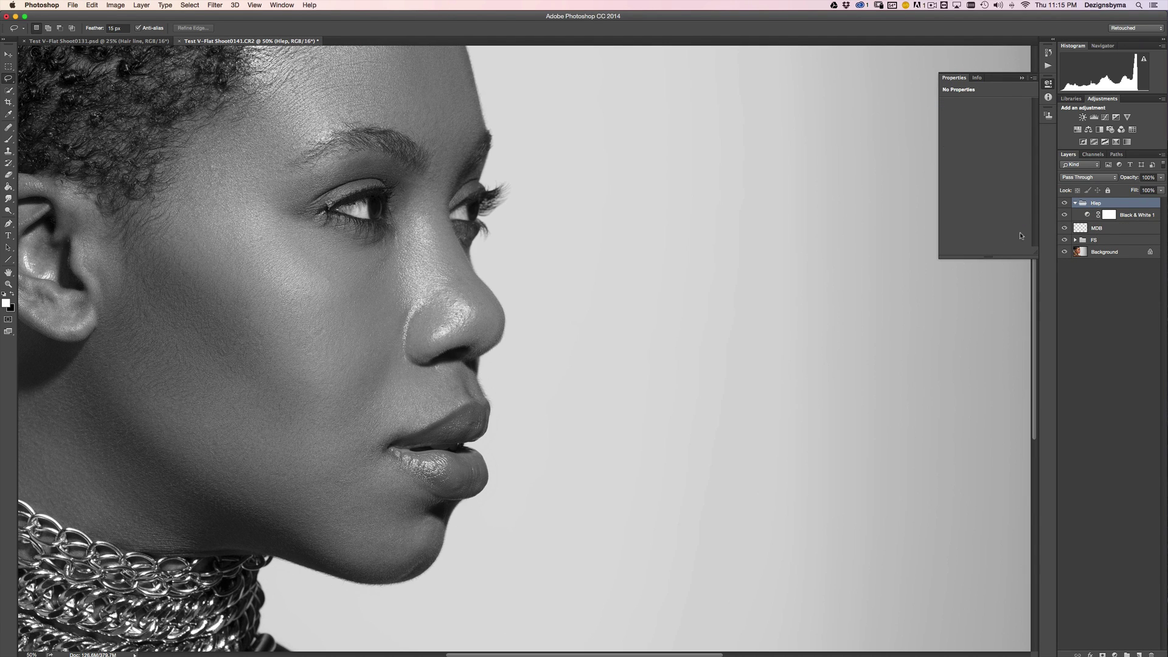
{"action": "double_click", "coordinate": [1096, 203]}
{"action": "type", "text": "Help"}
{"action": "key", "text": "Return"}
{"action": "left_click", "coordinate": [1075, 205]}
{"action": "left_click", "coordinate": [1076, 204]}
Step: Apply the automatic Black & White mix, adjusting Reds to -34 and Yellows to 117
{"action": "left_click", "coordinate": [1087, 214]}
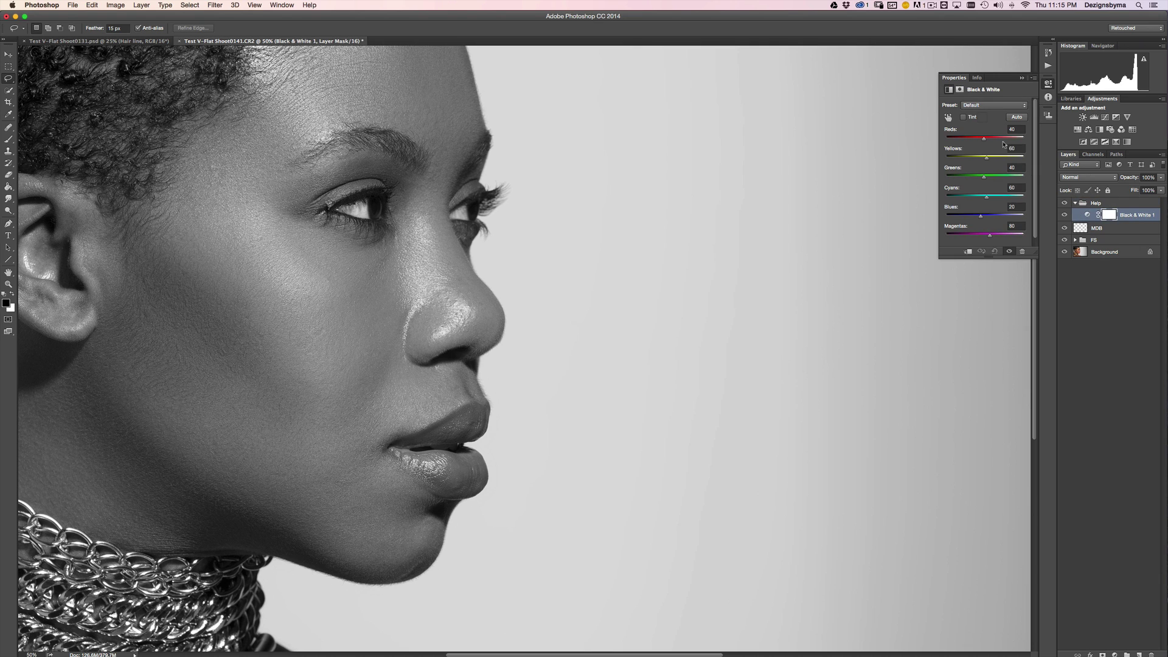
{"action": "left_click", "coordinate": [1017, 117]}
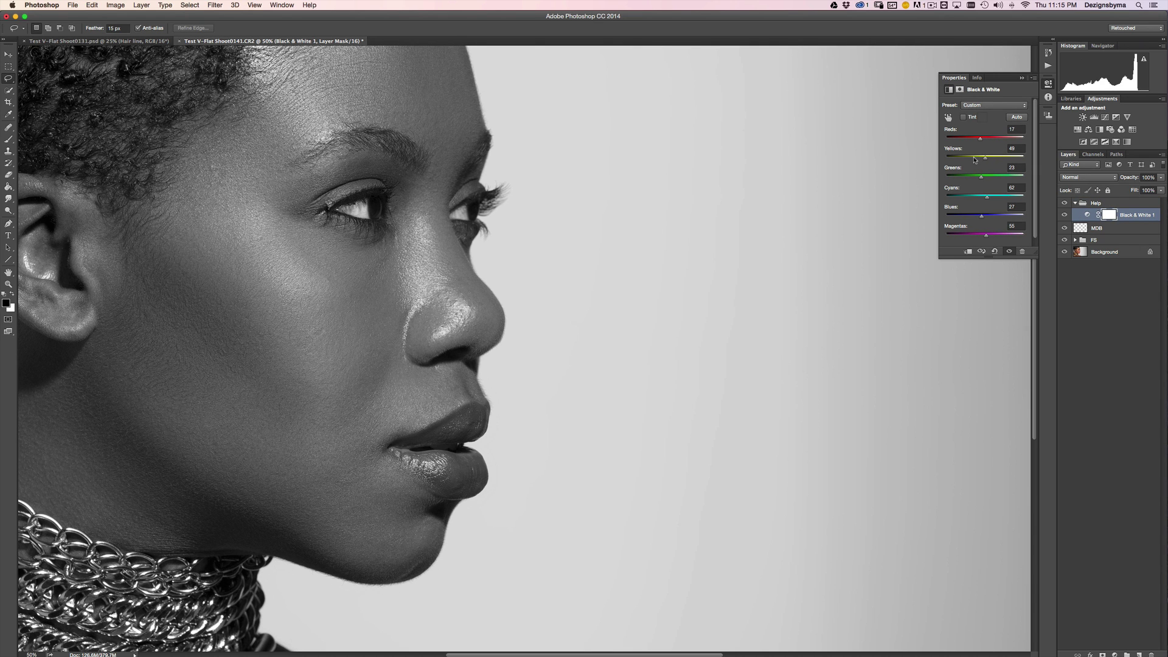
{"action": "mouse_move", "coordinate": [978, 141]}
{"action": "left_mouse_down"}
{"action": "mouse_move", "coordinate": [998, 164]}
{"action": "mouse_move", "coordinate": [971, 139]}
{"action": "left_mouse_up"}
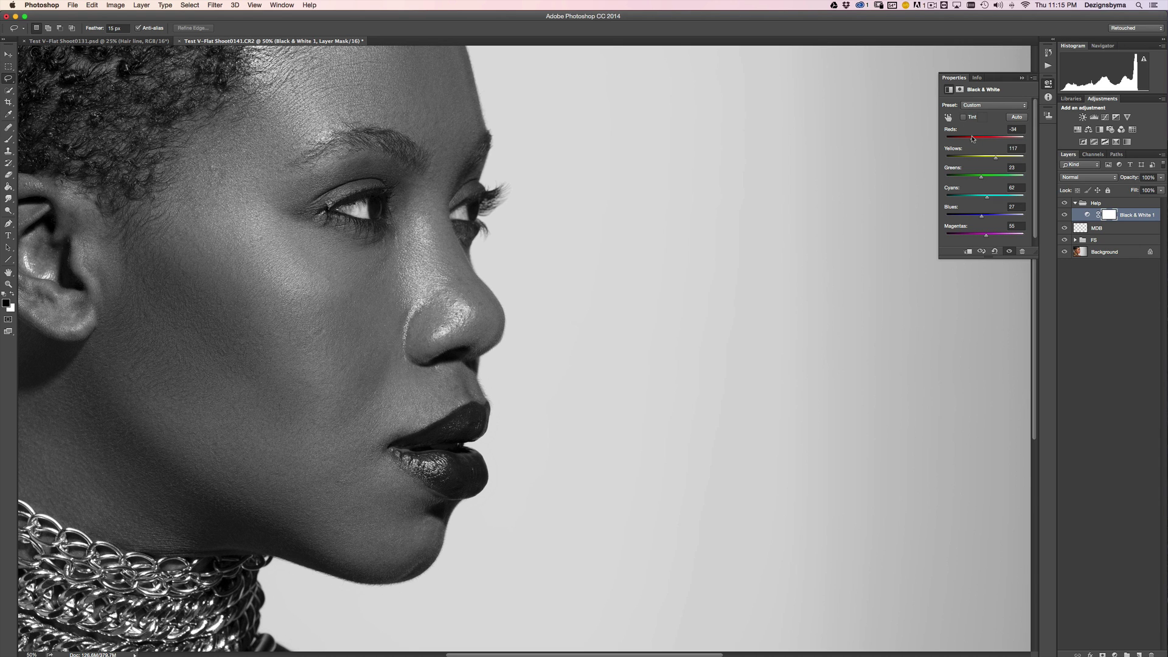
{"action": "left_click", "coordinate": [1022, 78]}
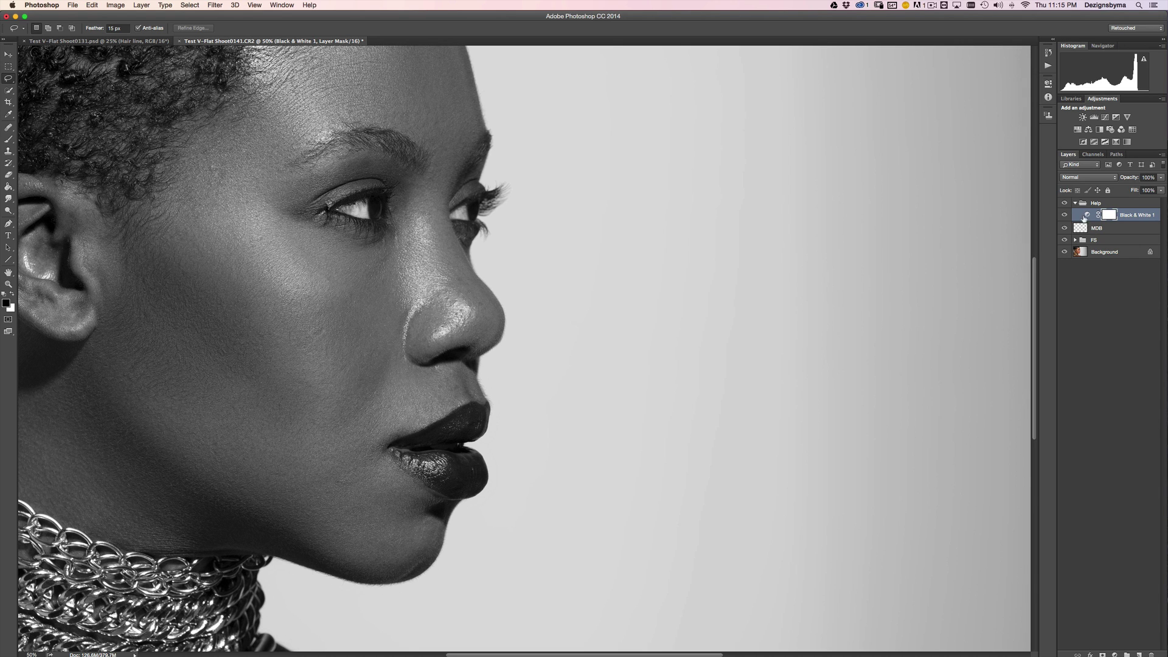
Step: Make the MDB layer active and choose the Brush tool with white as the foreground color
{"action": "left_click", "coordinate": [1102, 228]}
{"action": "key", "text": "x"}
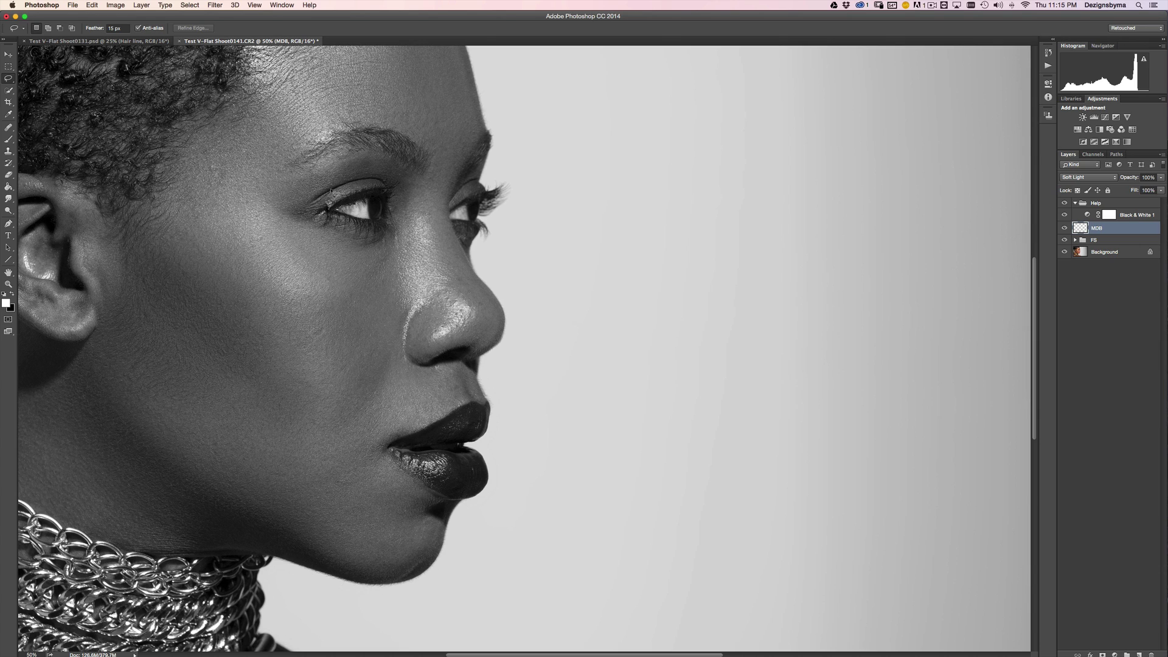
{"action": "left_click", "coordinate": [10, 140]}
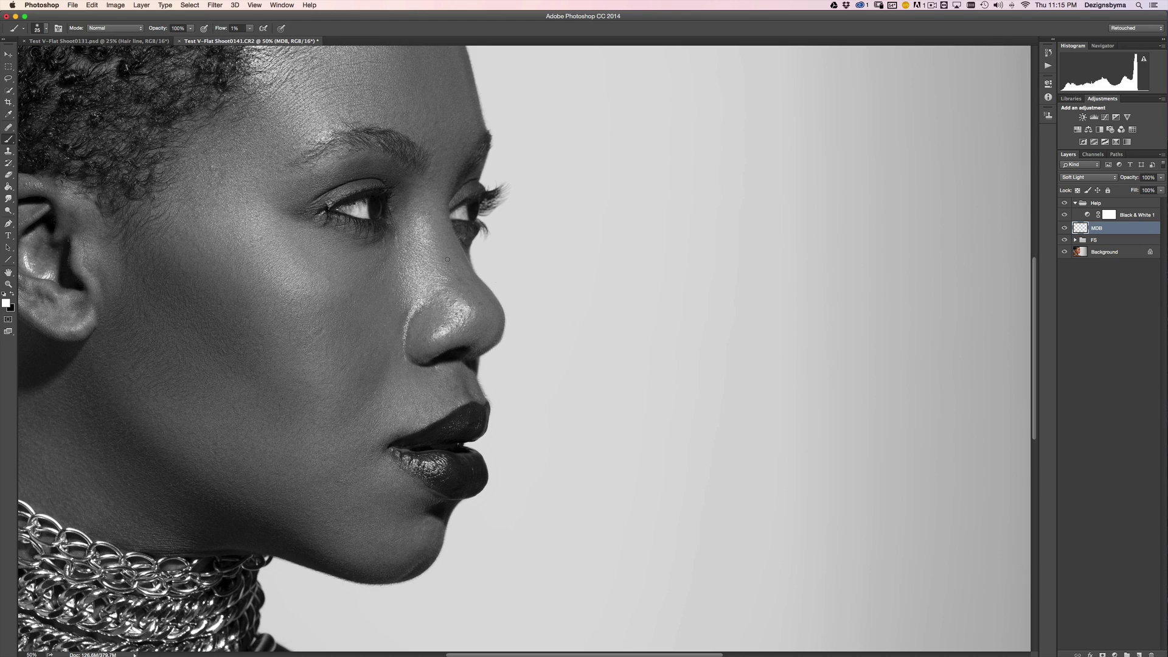
Step: Examine the forehead, eye area, nose and cheek close up for uneven light and dark patches
{"action": "key", "text": "super+equal"}
{"action": "key", "text": "super+equal"}
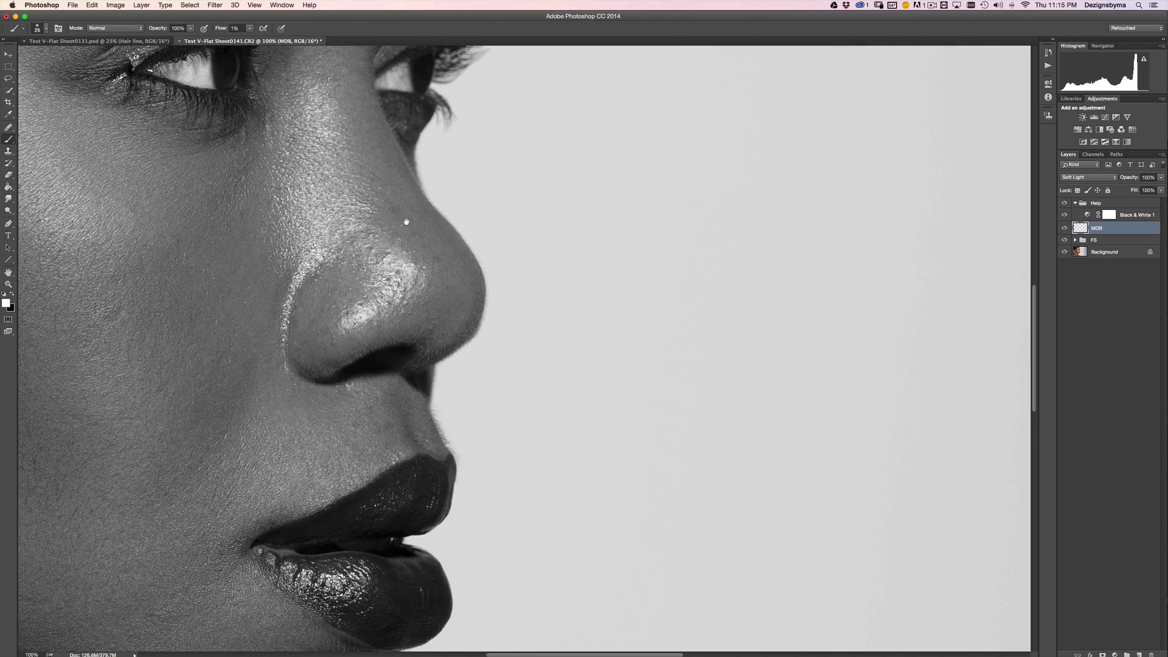
{"action": "left_click_drag", "start_coordinate": [480, 224], "coordinate": [452, 339]}
{"action": "scroll", "coordinate": [452, 339], "scroll_direction": "up", "scroll_amount": 10}
{"action": "scroll", "coordinate": [453, 339], "scroll_direction": "left", "scroll_amount": 4}
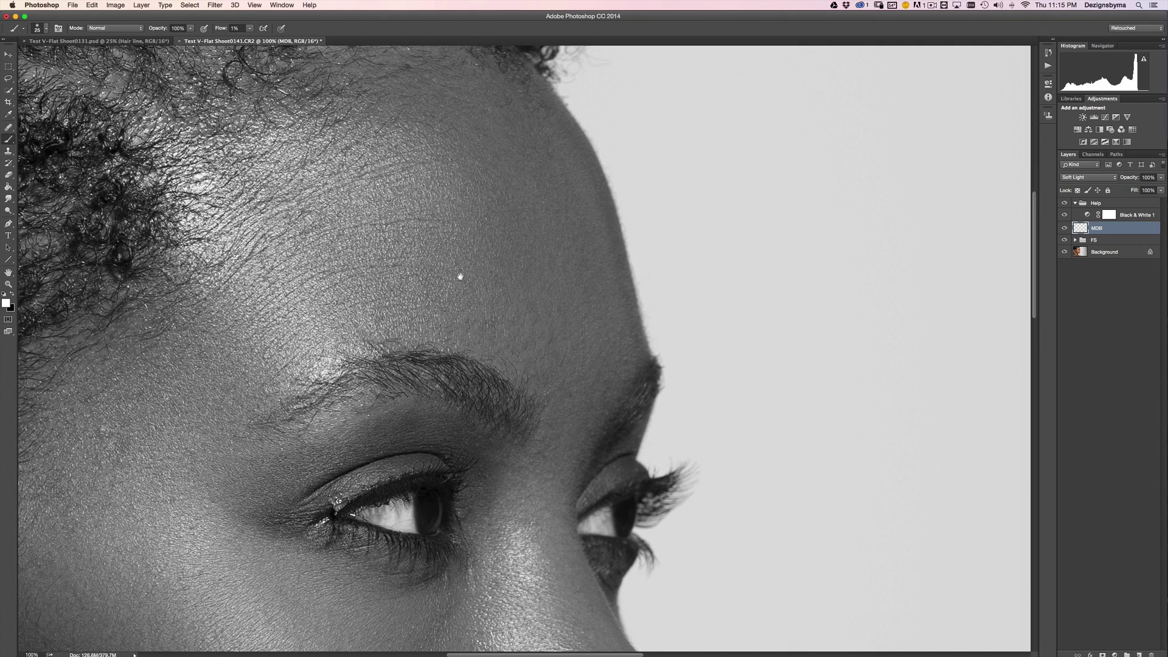
{"action": "left_click_drag", "start_coordinate": [460, 270], "coordinate": [461, 278]}
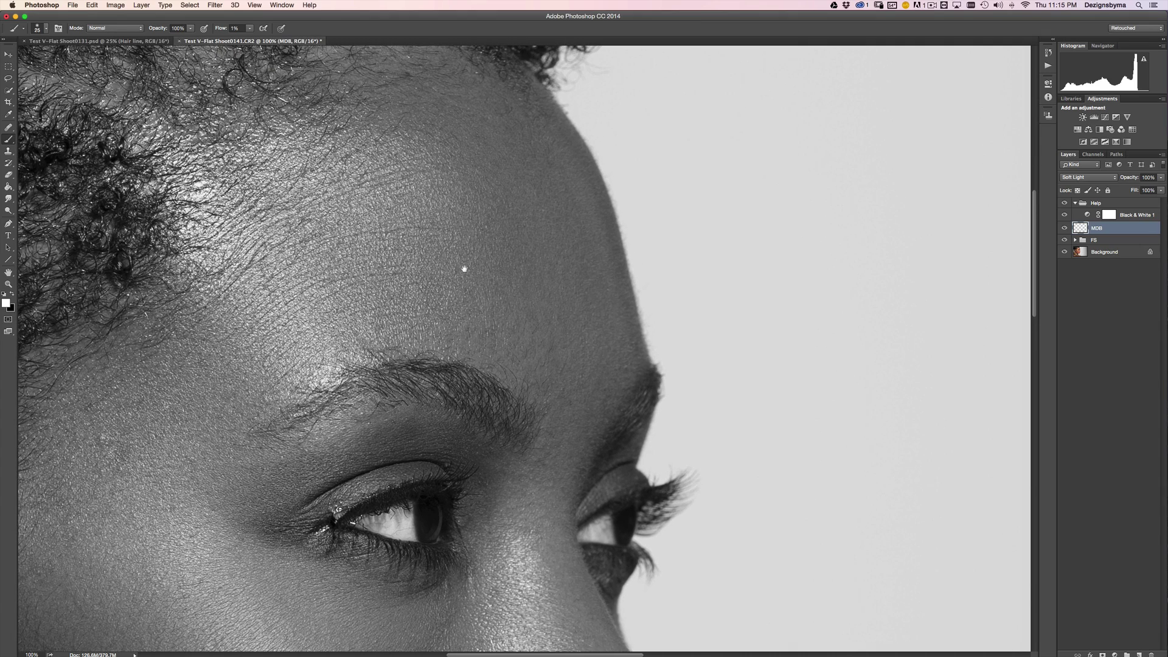
{"action": "mouse_move", "coordinate": [566, 324]}
{"action": "left_mouse_down"}
{"action": "mouse_move", "coordinate": [566, 287]}
{"action": "mouse_move", "coordinate": [575, 305]}
{"action": "left_mouse_up"}
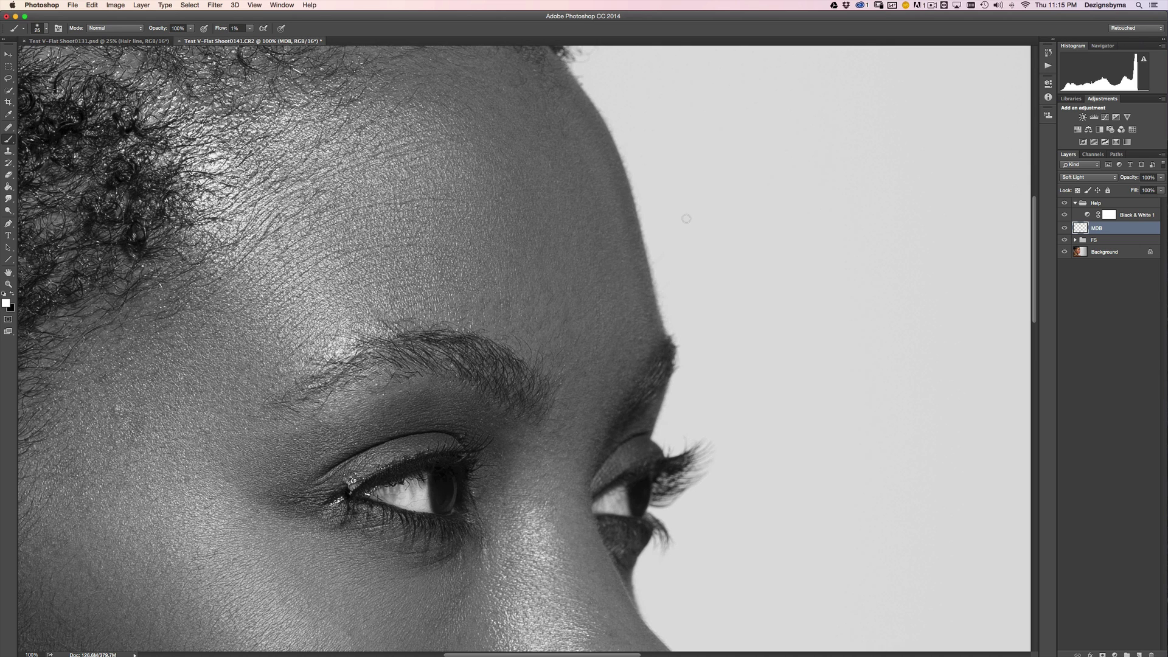
{"action": "scroll", "coordinate": [553, 326], "scroll_direction": "down", "scroll_amount": 8}
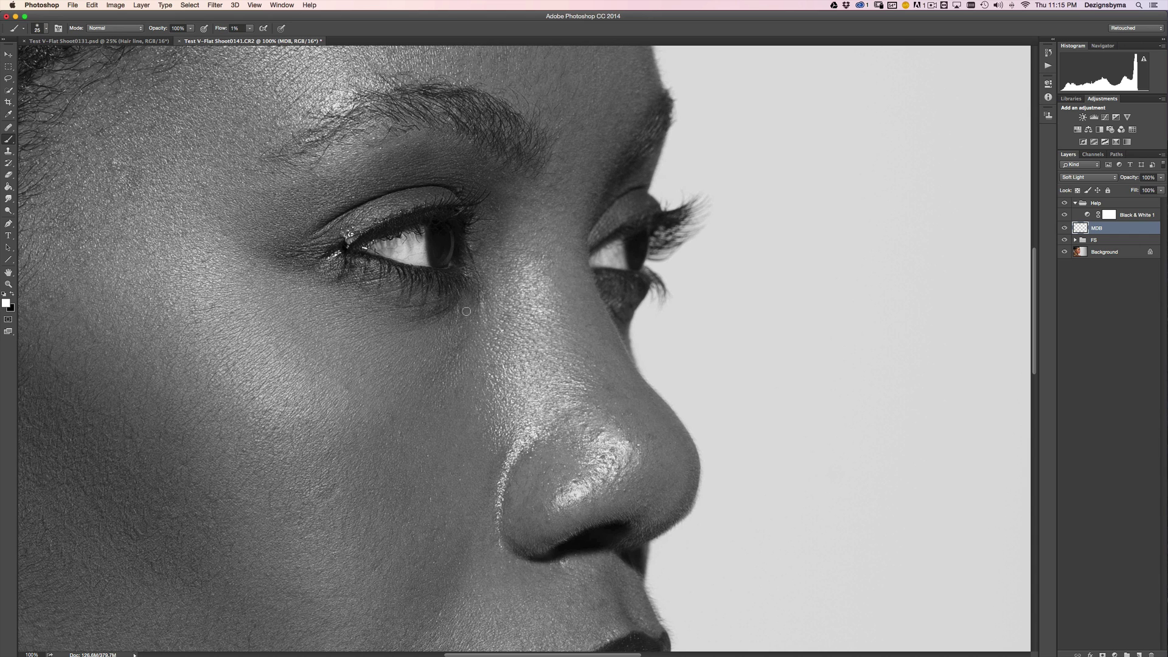
{"action": "scroll", "coordinate": [560, 342], "scroll_direction": "down", "scroll_amount": 5}
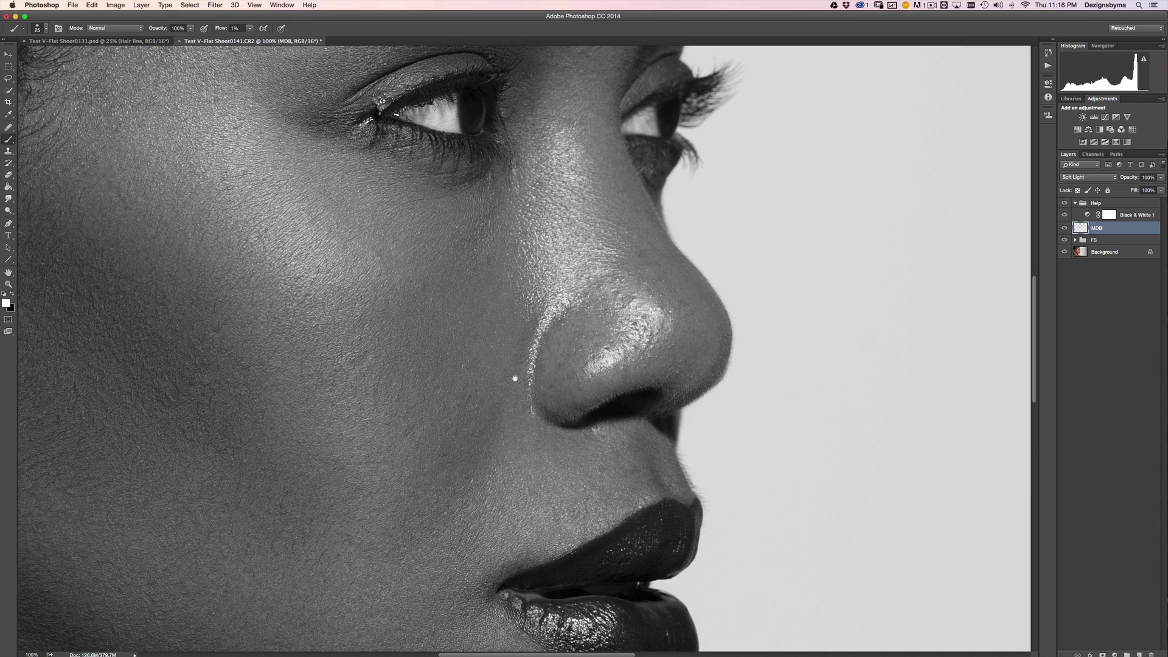
{"action": "scroll", "coordinate": [544, 366], "scroll_direction": "up", "scroll_amount": 10}
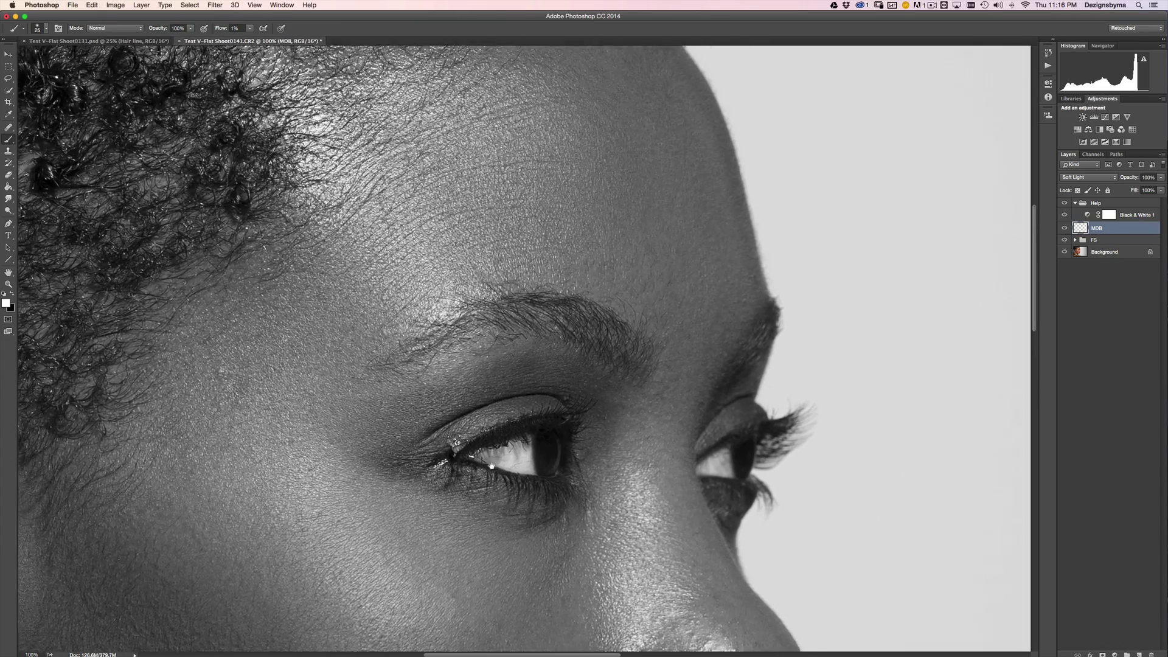
{"action": "scroll", "coordinate": [490, 461], "scroll_direction": "up", "scroll_amount": 4}
{"action": "scroll", "coordinate": [530, 360], "scroll_direction": "down", "scroll_amount": 1}
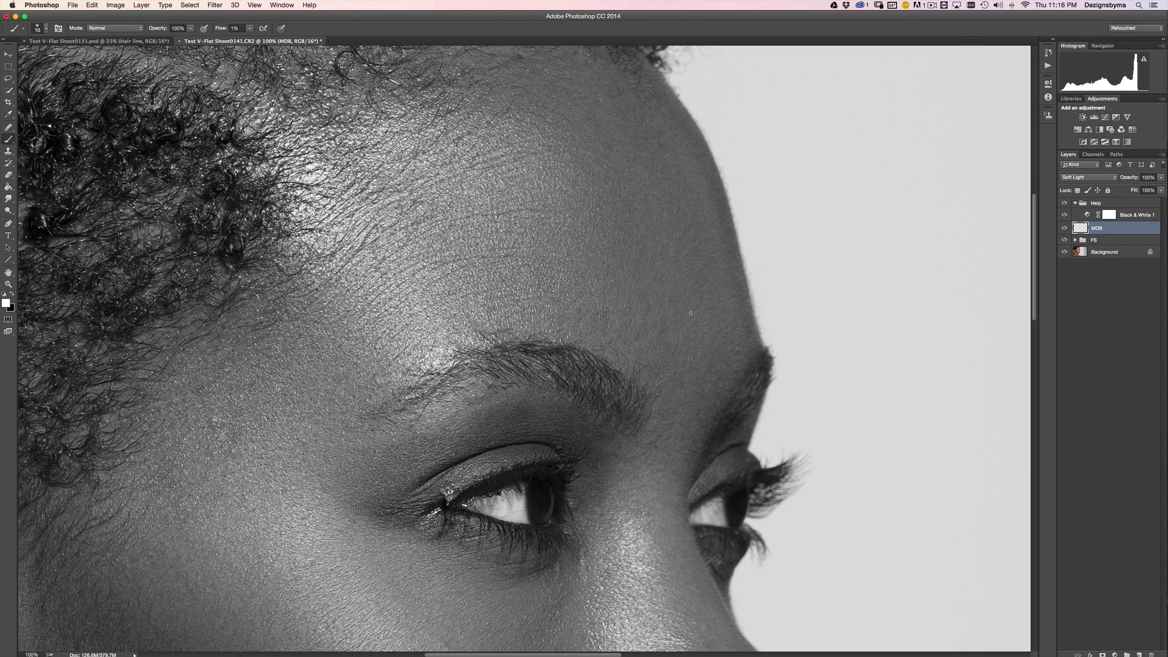
Step: Even out the forehead skin above the eyebrows on the MDB layer with a small white brush at 1% flow
{"action": "key", "text": "super+plus"}
{"action": "left_click_drag", "start_coordinate": [699, 274], "coordinate": [558, 308]}
{"action": "key", "text": "bracketleft"}
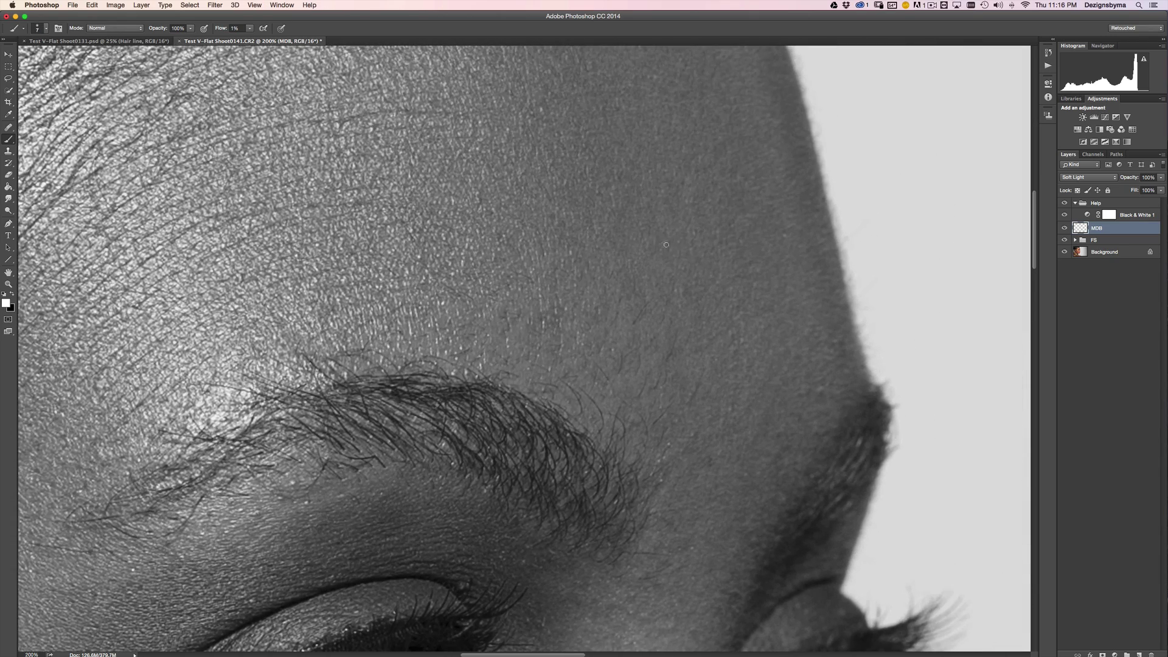
{"action": "key", "text": "super+minus"}
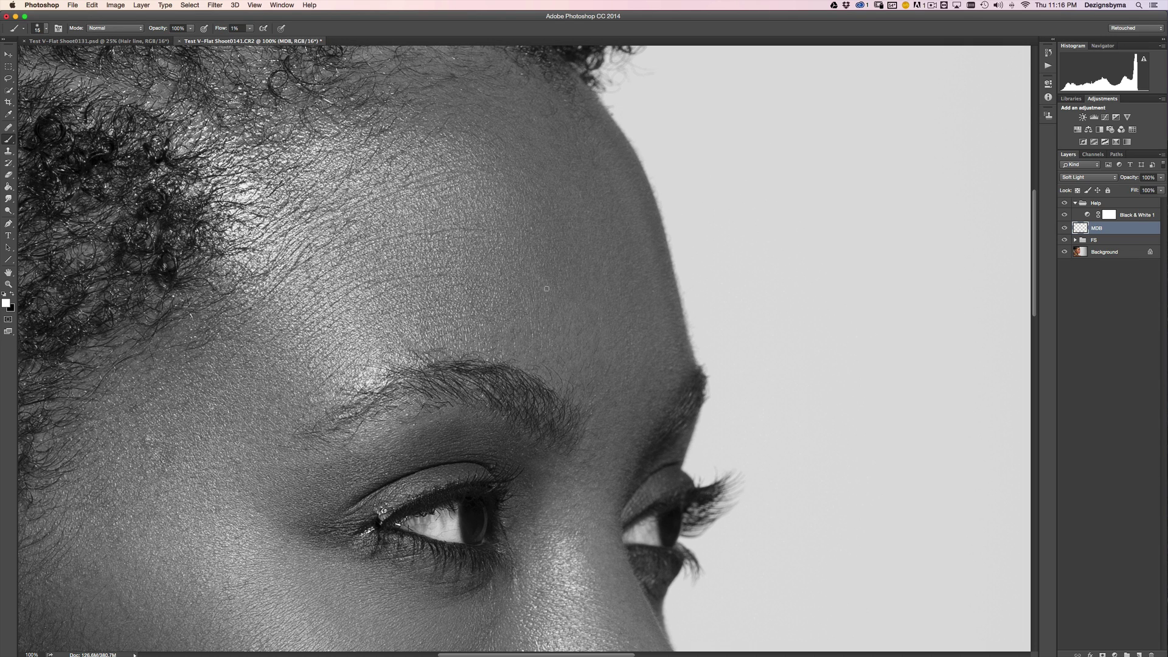
Step: Continue dodging and burning the forehead on the MDB layer at 1% flow, adapting the brush size to each patch
{"action": "key", "text": "x"}
{"action": "key", "text": "x"}
{"action": "key", "text": "bracketleft"}
{"action": "key", "text": "bracketleft"}
{"action": "key", "text": "bracketright"}
{"action": "key", "text": "bracketleft"}
{"action": "key", "text": "bracketright"}
{"action": "scroll", "coordinate": [583, 386], "scroll_direction": "down", "scroll_amount": 2}
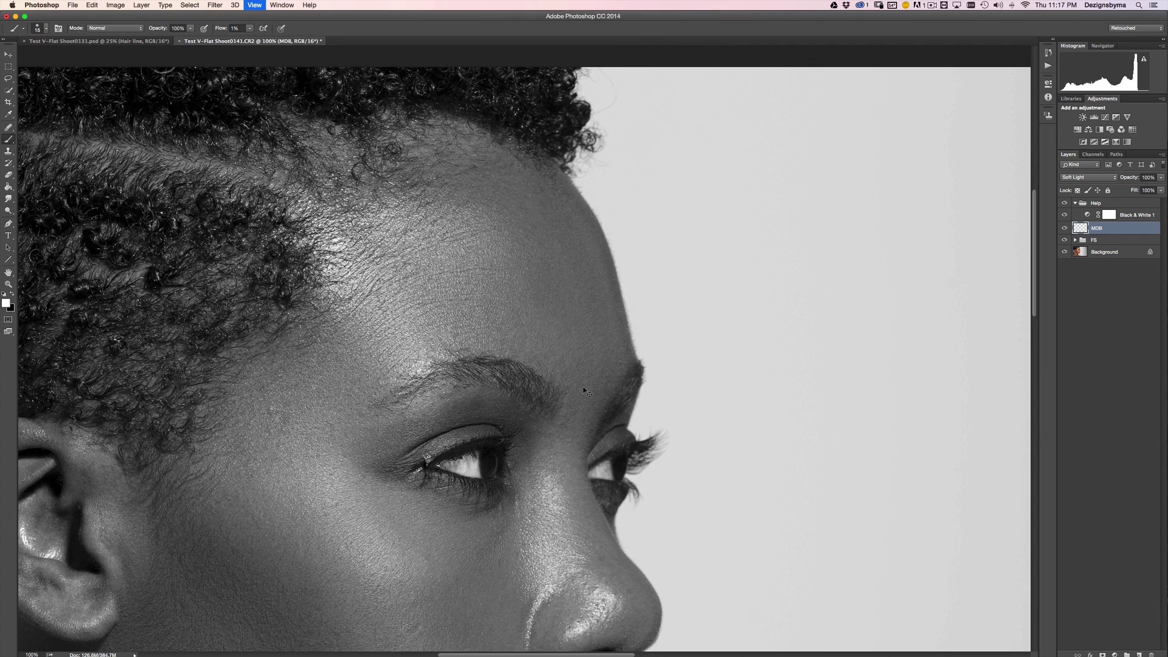
{"action": "scroll", "coordinate": [584, 382], "scroll_direction": "up", "scroll_amount": 1}
{"action": "scroll", "coordinate": [589, 382], "scroll_direction": "up", "scroll_amount": 1}
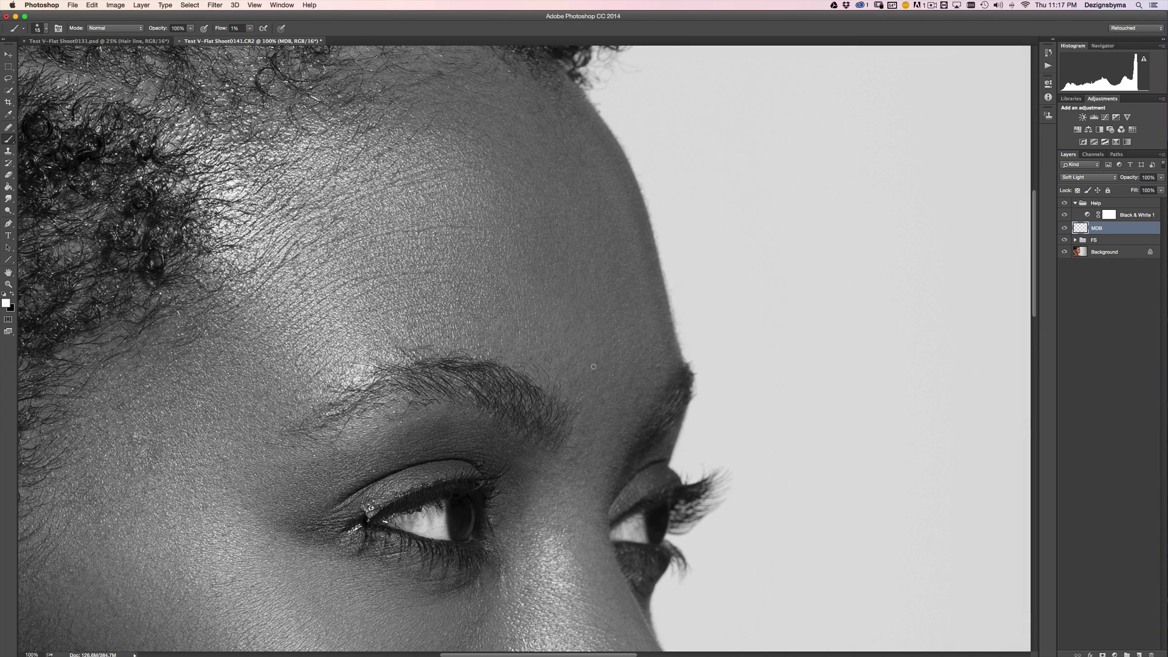
{"action": "key", "text": "bracketright"}
{"action": "key", "text": "bracketleft"}
Step: Compare the face with the MDB layer hidden and shown, both close up and in the full portrait
{"action": "left_click", "coordinate": [1064, 227]}
{"action": "left_click", "coordinate": [1064, 228]}
{"action": "key", "text": "super+minus"}
{"action": "key", "text": "super+minus"}
{"action": "left_click", "coordinate": [1065, 228]}
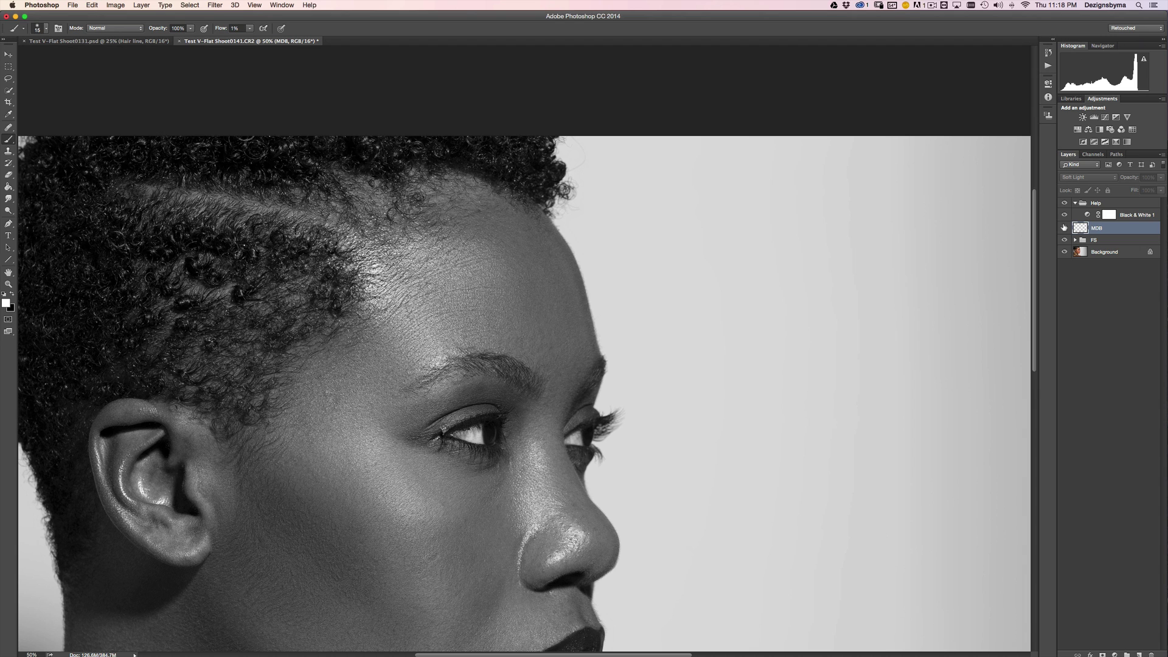
{"action": "key", "text": "super+minus"}
{"action": "left_click", "coordinate": [1065, 227]}
{"action": "left_click", "coordinate": [1065, 227]}
{"action": "left_click", "coordinate": [1065, 228]}
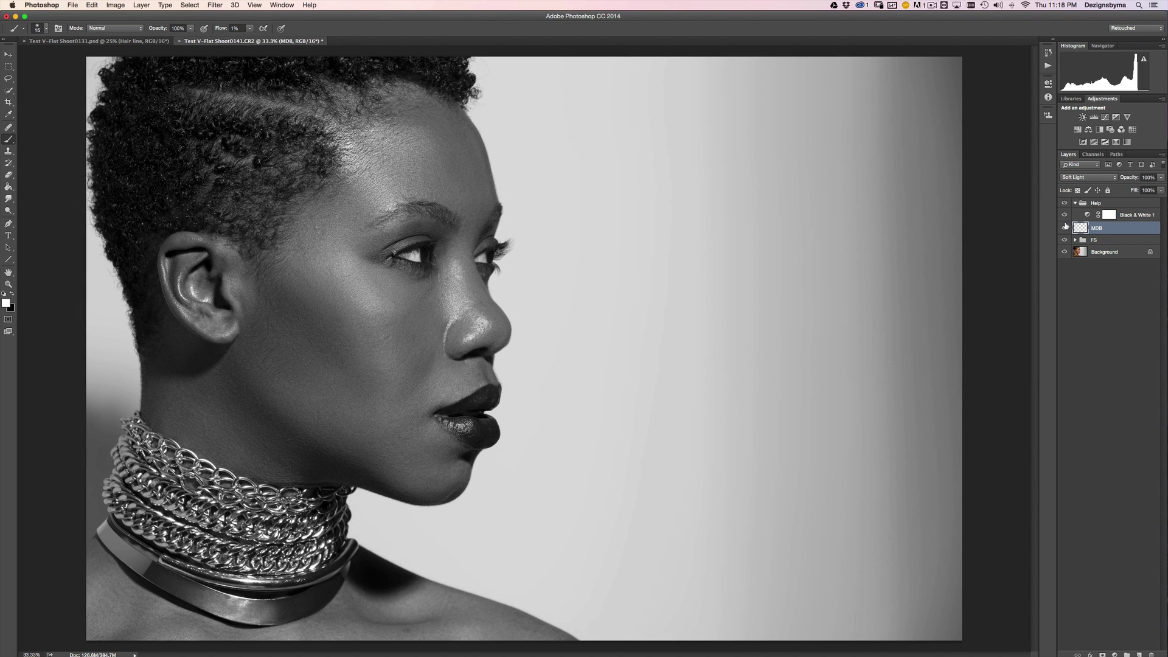
Step: Compare the portrait with the Black & White adjustment and with the MDB layer hidden and shown, including the forehead close up
{"action": "left_click", "coordinate": [1065, 215]}
{"action": "left_click", "coordinate": [1065, 216]}
{"action": "left_click", "coordinate": [1065, 215]}
{"action": "left_click", "coordinate": [1065, 214]}
{"action": "left_click", "coordinate": [1064, 227]}
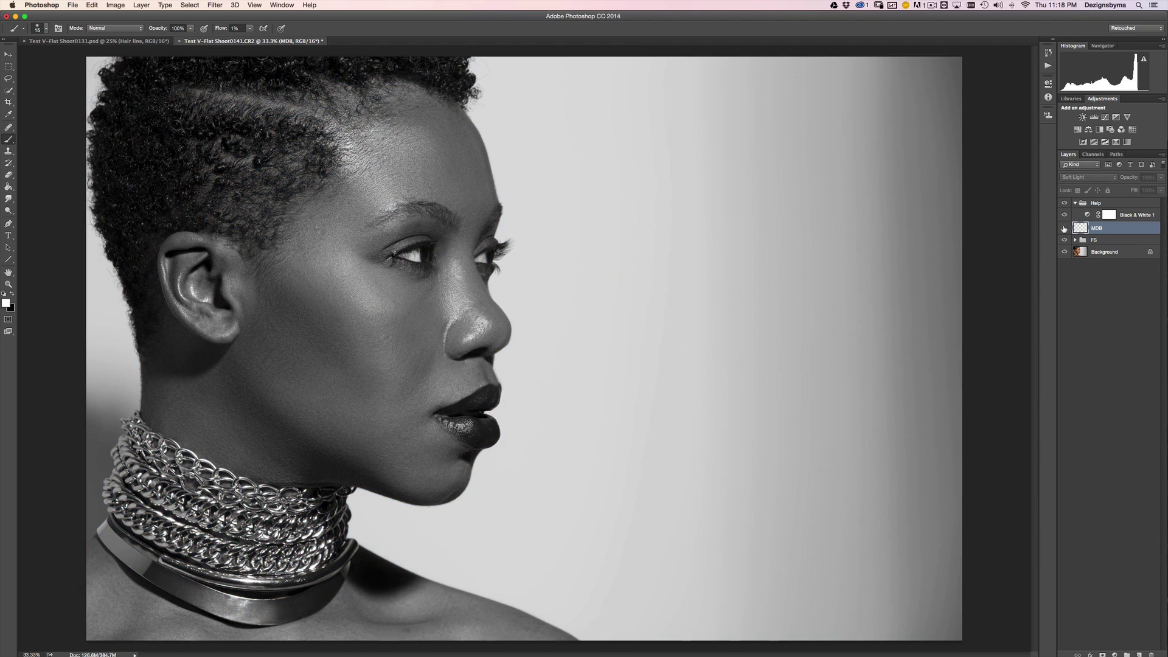
{"action": "key", "text": "super+plus"}
{"action": "key", "text": "super+plus"}
{"action": "left_click_drag", "start_coordinate": [404, 88], "coordinate": [535, 308]}
{"action": "left_click", "coordinate": [1065, 227]}
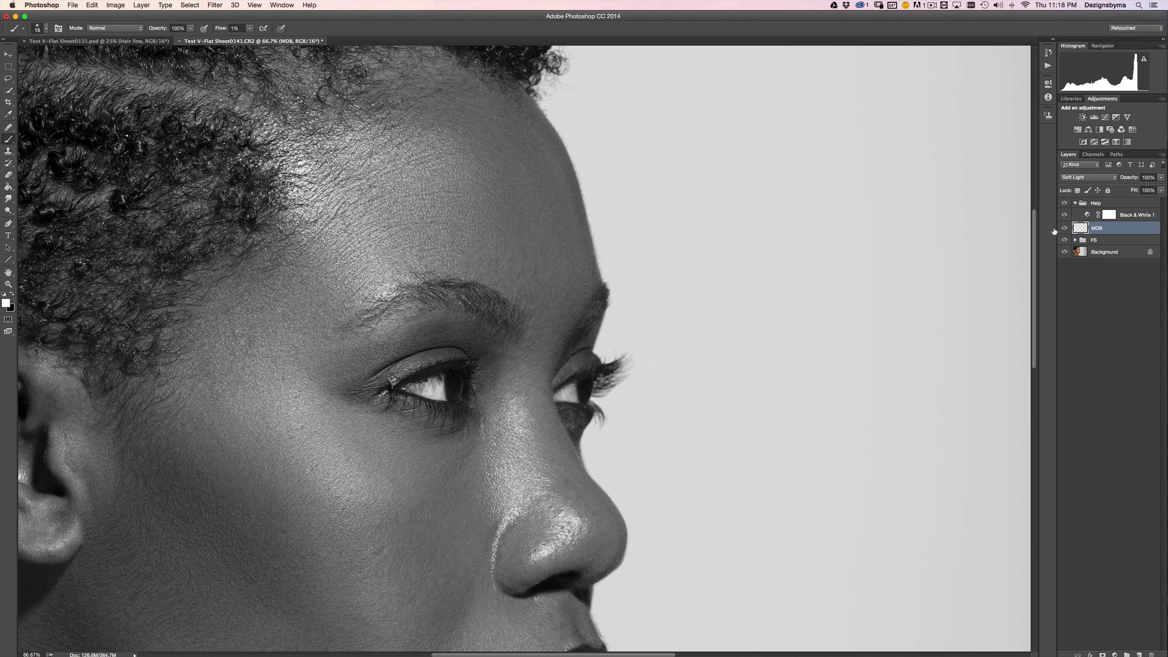
Step: Burn uneven bright patches on the forehead at 1% flow and rotate the canvas so the face lies sideways
{"action": "key", "text": "x"}
{"action": "key", "text": "bracketright"}
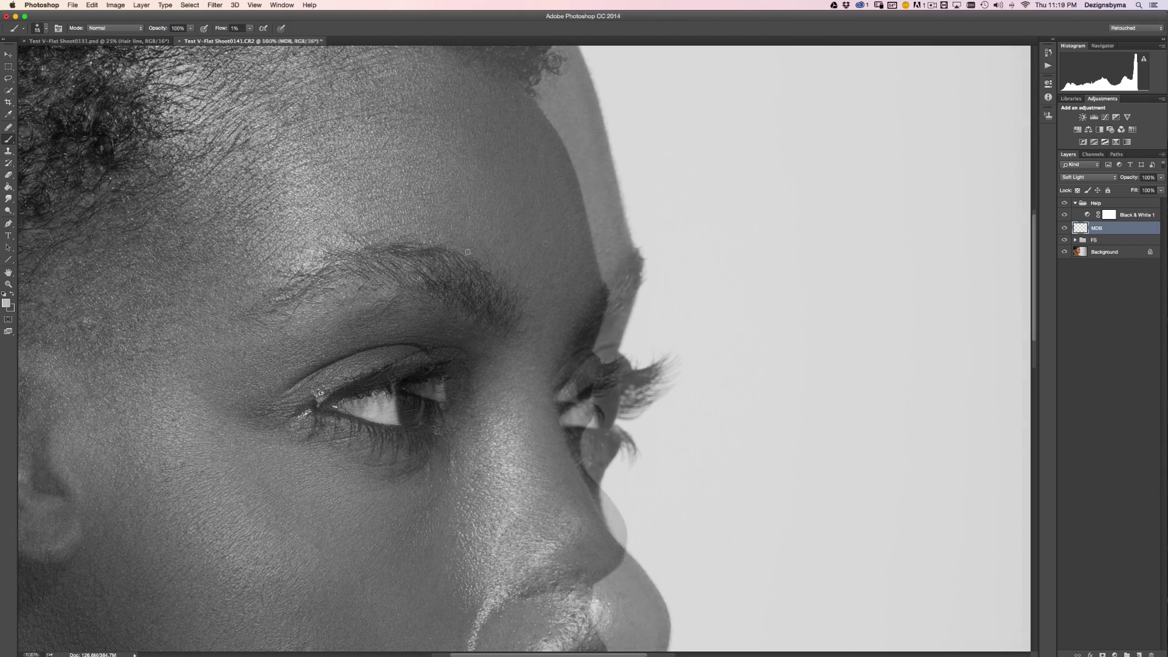
{"action": "key", "text": "super+minus"}
{"action": "key", "text": "super+plus"}
{"action": "key", "text": "r"}
{"action": "left_click_drag", "start_coordinate": [694, 328], "coordinate": [545, 514]}
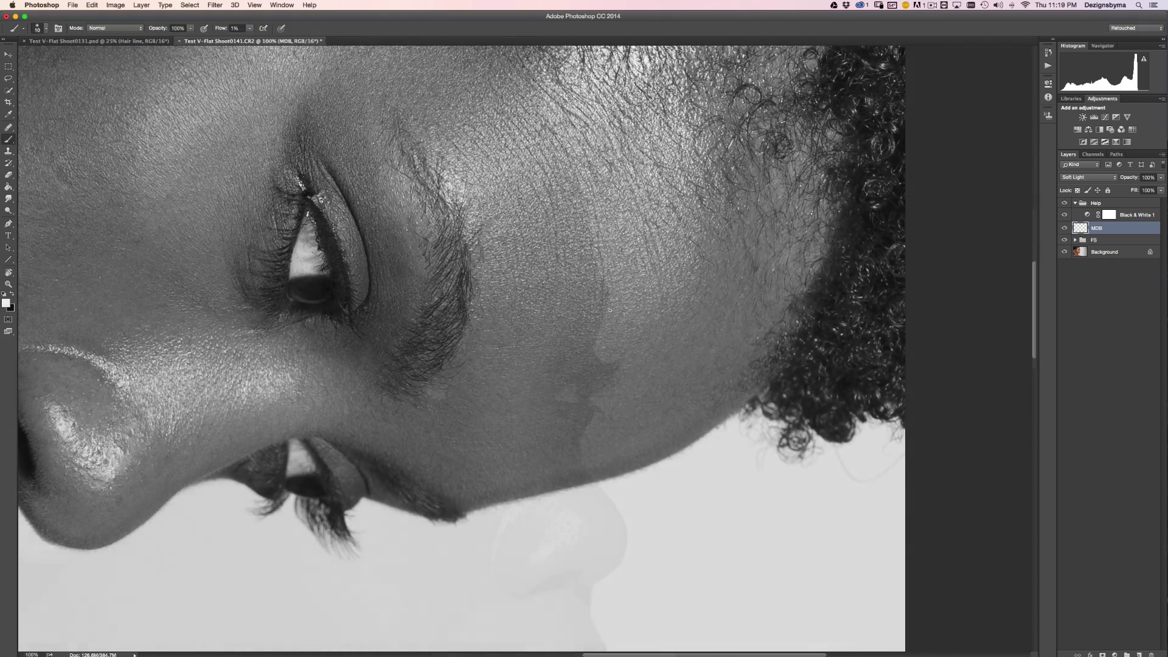
Step: Even out the forehead and temple skin beside the outer eyebrow with a much smaller white brush at 1% flow
{"action": "key", "text": "super+plus"}
{"action": "left_click_drag", "start_coordinate": [646, 261], "coordinate": [665, 421]}
{"action": "key", "text": "bracketleft"}
{"action": "key", "text": "bracketleft"}
{"action": "key", "text": "bracketleft"}
{"action": "key", "text": "bracketleft"}
{"action": "key", "text": "bracketleft"}
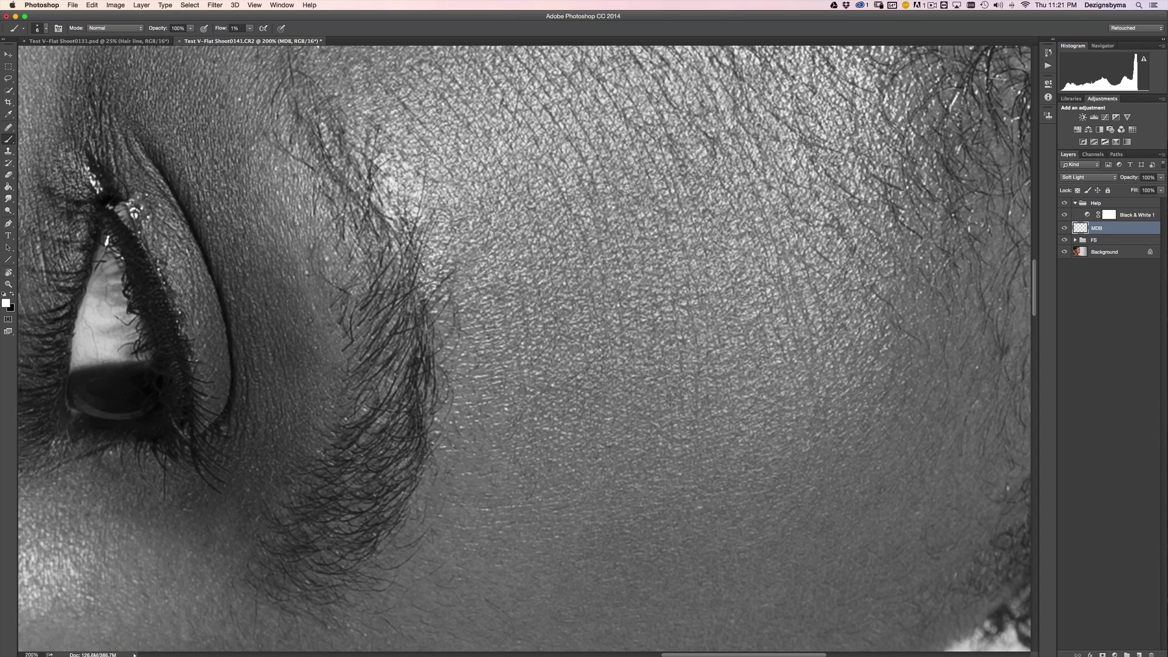
{"action": "left_click_drag", "start_coordinate": [492, 291], "coordinate": [575, 460]}
{"action": "key", "text": "]"}
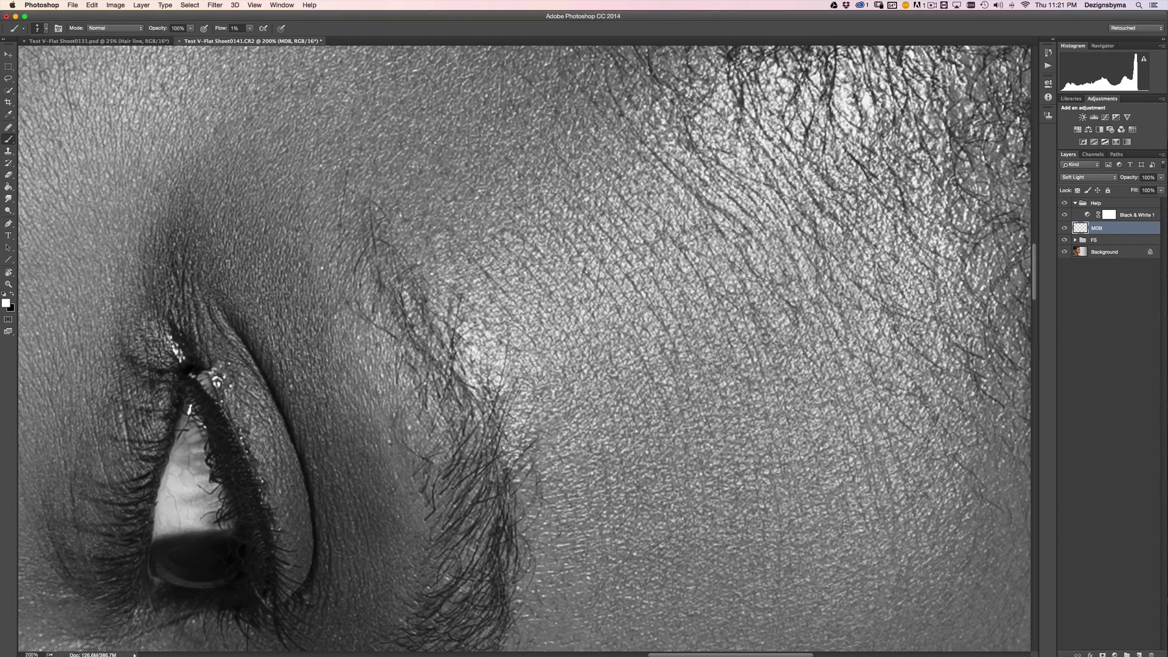
Step: Dodge the forehead between the inner eyebrow and the profile edge with a slightly larger white brush
{"action": "key", "text": "super+minus"}
{"action": "mouse_move", "coordinate": [554, 563]}
{"action": "left_mouse_down"}
{"action": "mouse_move", "coordinate": [546, 368]}
{"action": "mouse_move", "coordinate": [557, 319]}
{"action": "left_mouse_up"}
{"action": "key", "text": "super+plus"}
{"action": "key", "text": "super+minus"}
{"action": "key", "text": "super+minus"}
{"action": "key", "text": "super+plus"}
{"action": "key", "text": "super+plus"}
{"action": "key", "text": "]"}
{"action": "key", "text": "]"}
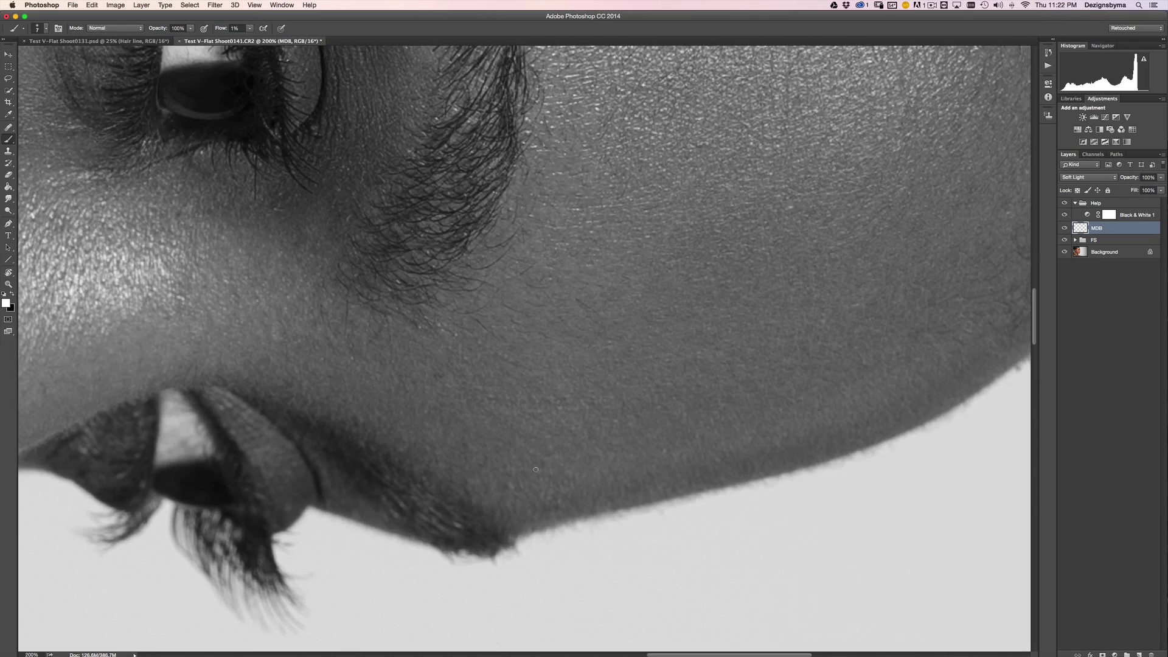
Step: Even out the skin between the eyebrows and the nose bridge, switching to a smaller black brush for burning
{"action": "key", "text": "super+minus"}
{"action": "left_click_drag", "start_coordinate": [516, 478], "coordinate": [610, 454]}
{"action": "key", "text": "super+plus"}
{"action": "key", "text": "bracketleft"}
{"action": "key", "text": "x"}
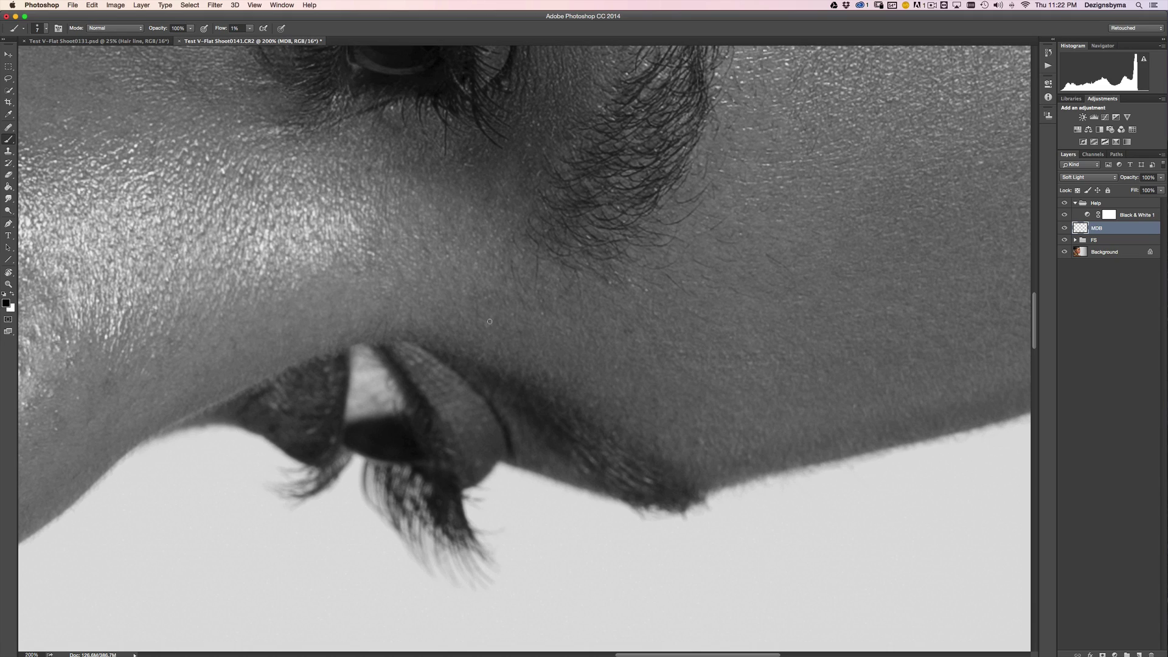
Step: Compare the forehead and brow area with the MDB layer hidden and shown
{"action": "key", "text": "super+minus"}
{"action": "key", "text": "super+minus"}
{"action": "left_click", "coordinate": [1065, 228]}
{"action": "left_click", "coordinate": [1065, 228]}
Step: Dodge dark patches around the near eye and inner brow with white on the MDB layer
{"action": "key", "text": "super+plus"}
{"action": "key", "text": "super+plus"}
{"action": "key", "text": "x"}
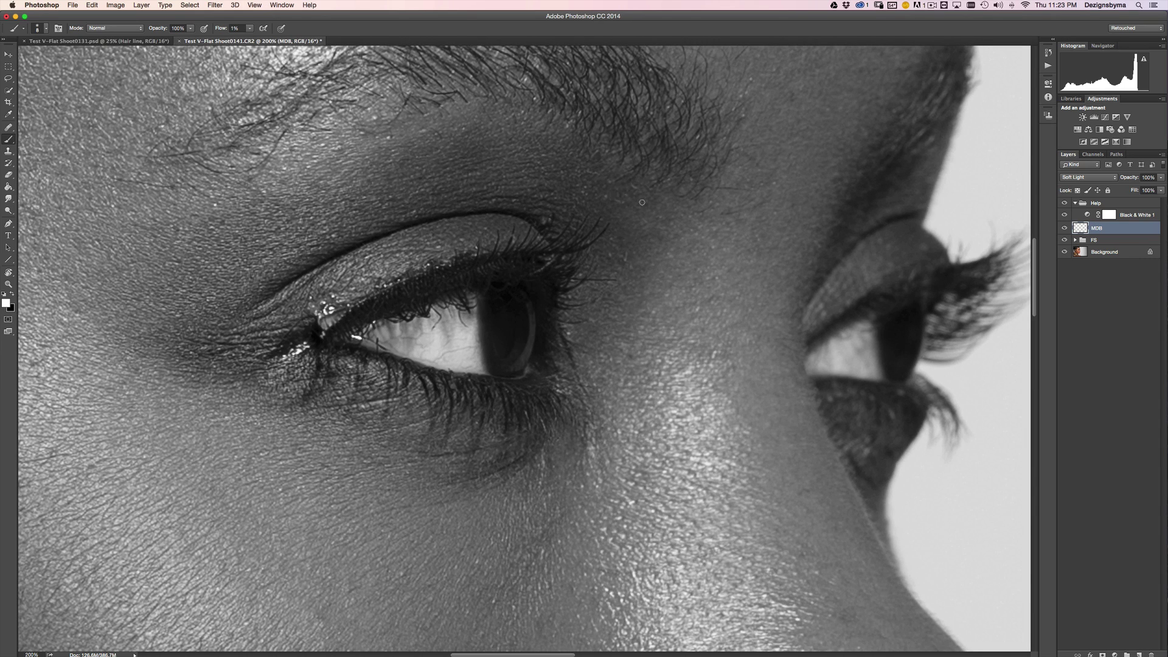
Step: Even out the under-eye area and upper cheek on the MDB layer with a small white brush at 1% flow
{"action": "scroll", "coordinate": [282, 240], "scroll_direction": "down", "scroll_amount": 5}
{"action": "key", "text": "bracketleft"}
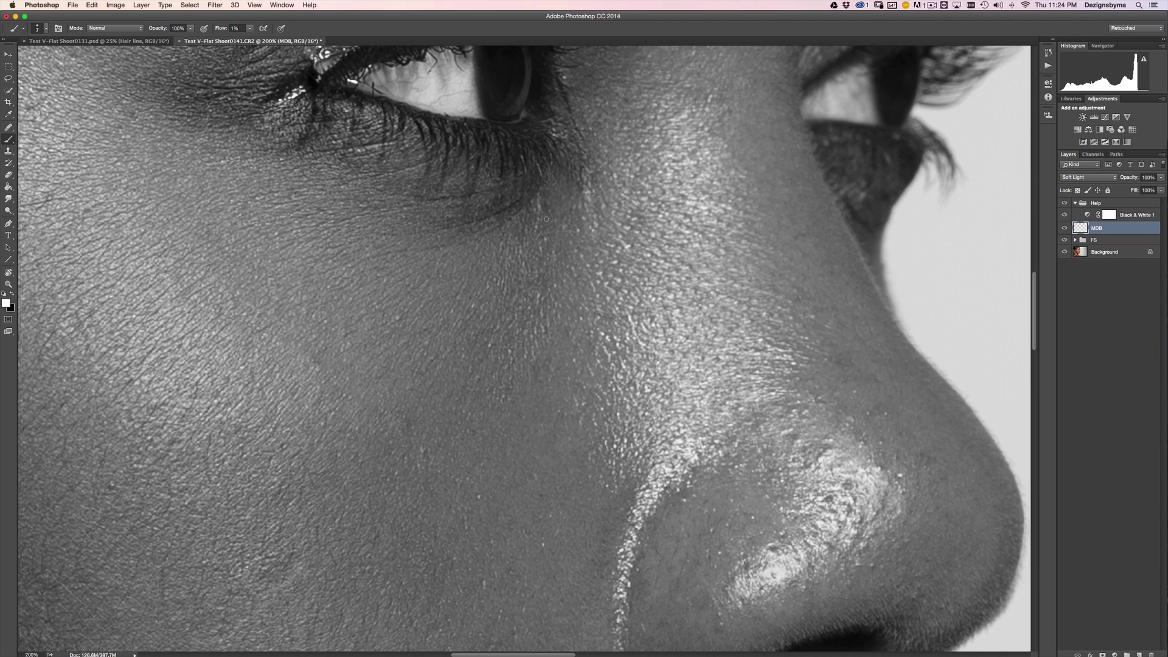
{"action": "scroll", "coordinate": [578, 377], "scroll_direction": "left", "scroll_amount": 5}
{"action": "scroll", "coordinate": [578, 377], "scroll_direction": "up", "scroll_amount": 2}
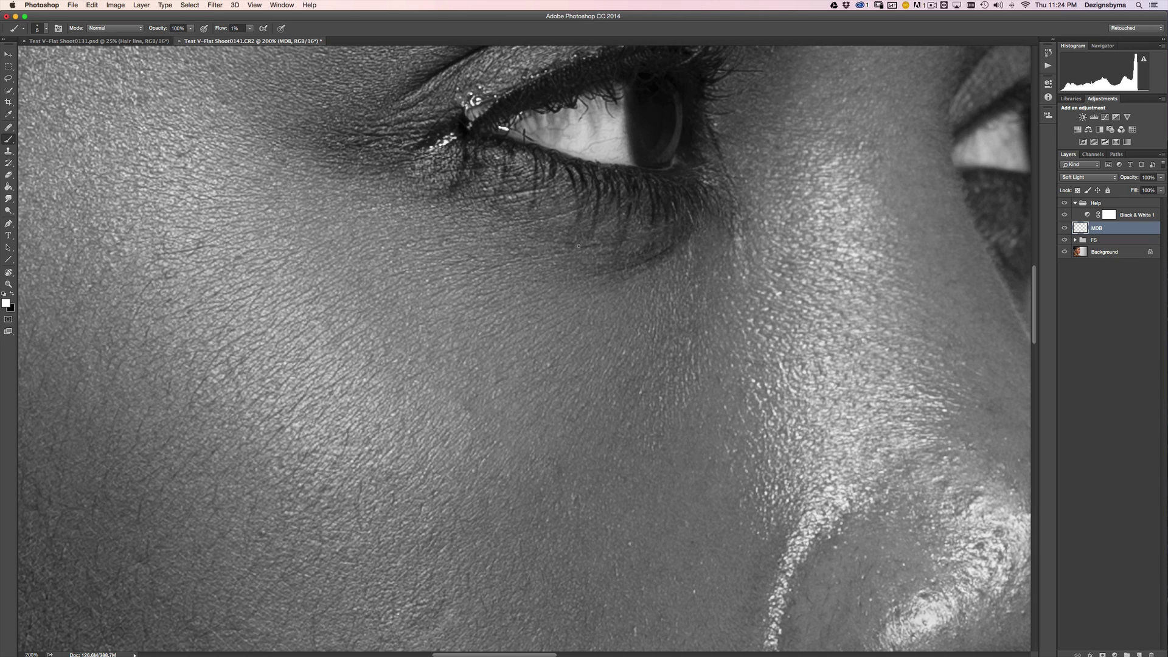
{"action": "key", "text": "bracketleft"}
{"action": "scroll", "coordinate": [597, 263], "scroll_direction": "right", "scroll_amount": 2}
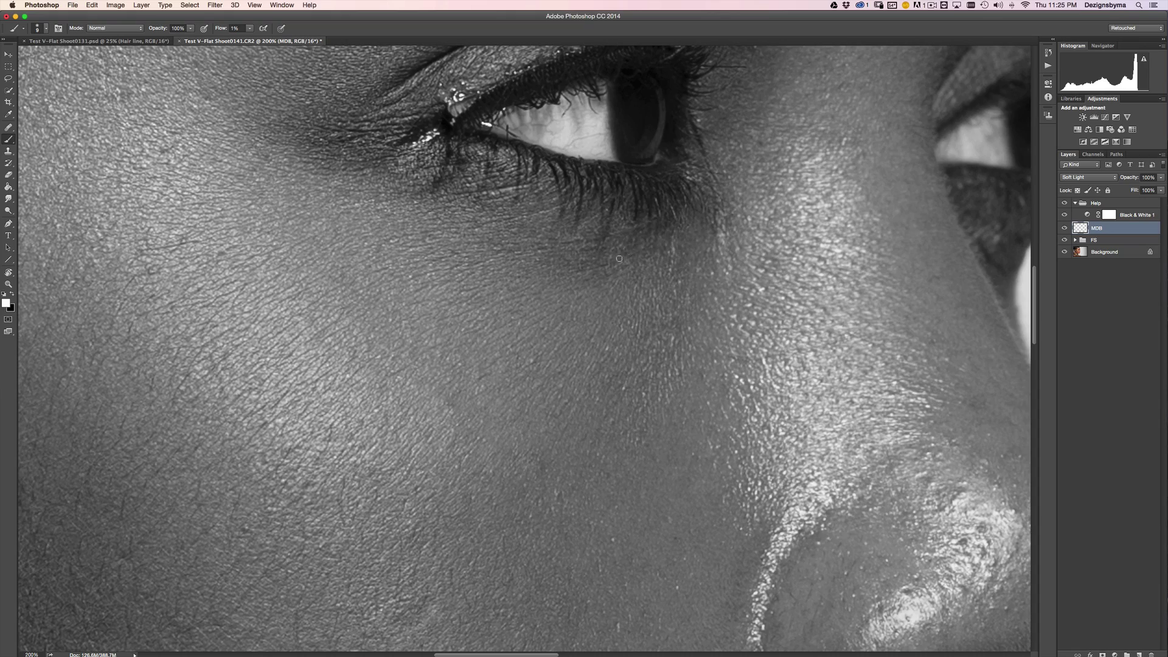
{"action": "scroll", "coordinate": [653, 223], "scroll_direction": "down", "scroll_amount": 3}
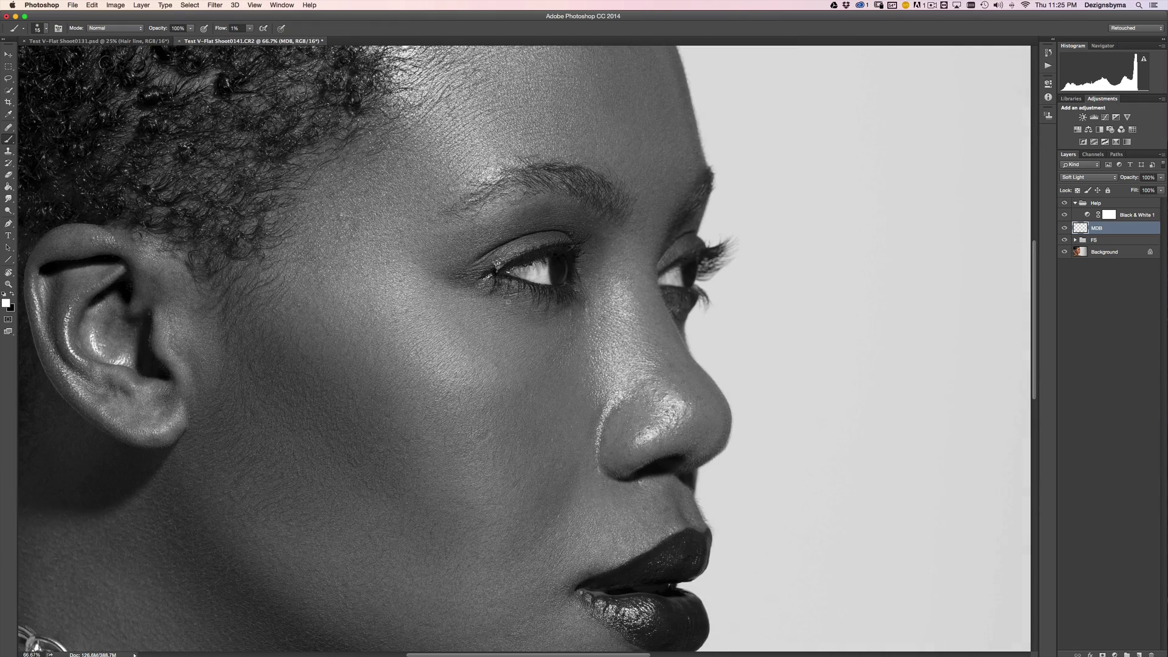
Step: Compare the full portrait with the MDB layer hidden and shown
{"action": "key", "text": "super+minus"}
{"action": "key", "text": "super+minus"}
{"action": "left_click", "coordinate": [1064, 228]}
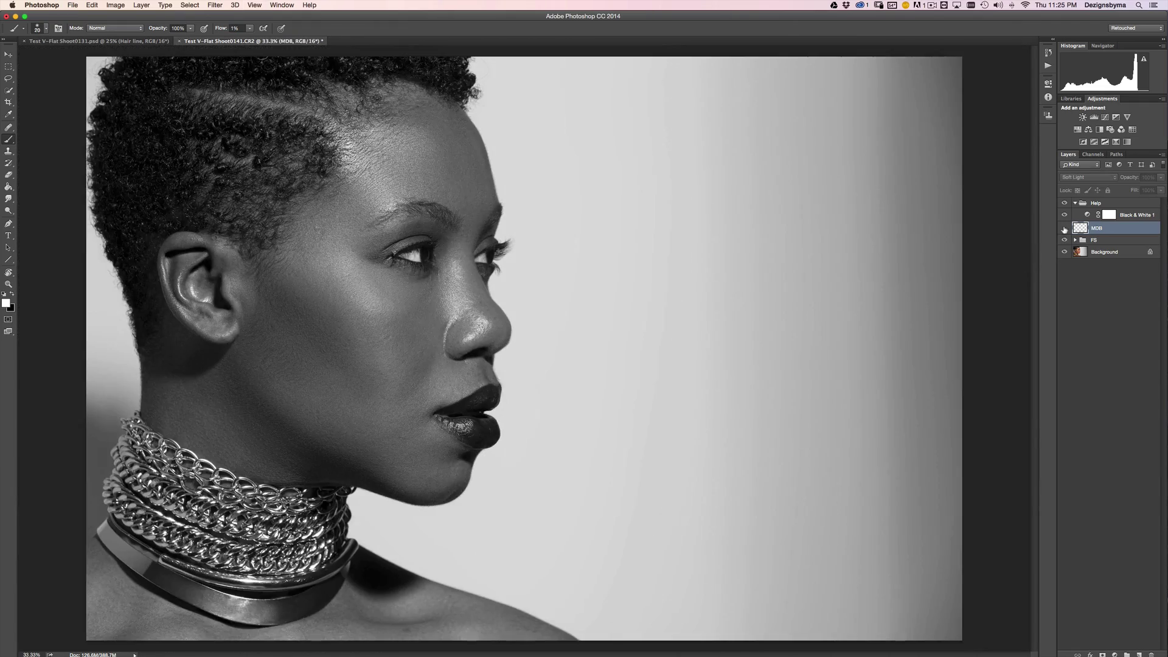
{"action": "left_click", "coordinate": [1064, 228]}
Step: Dodge dark patches on the nose tip and along the nose bridge with a small white brush at 1% flow
{"action": "key", "text": "super+plus"}
{"action": "key", "text": "super+plus"}
{"action": "key", "text": "super+plus"}
{"action": "key", "text": "super+plus"}
{"action": "left_click_drag", "start_coordinate": [319, 171], "coordinate": [513, 336]}
{"action": "key", "text": "bracketleft"}
{"action": "key", "text": "bracketleft"}
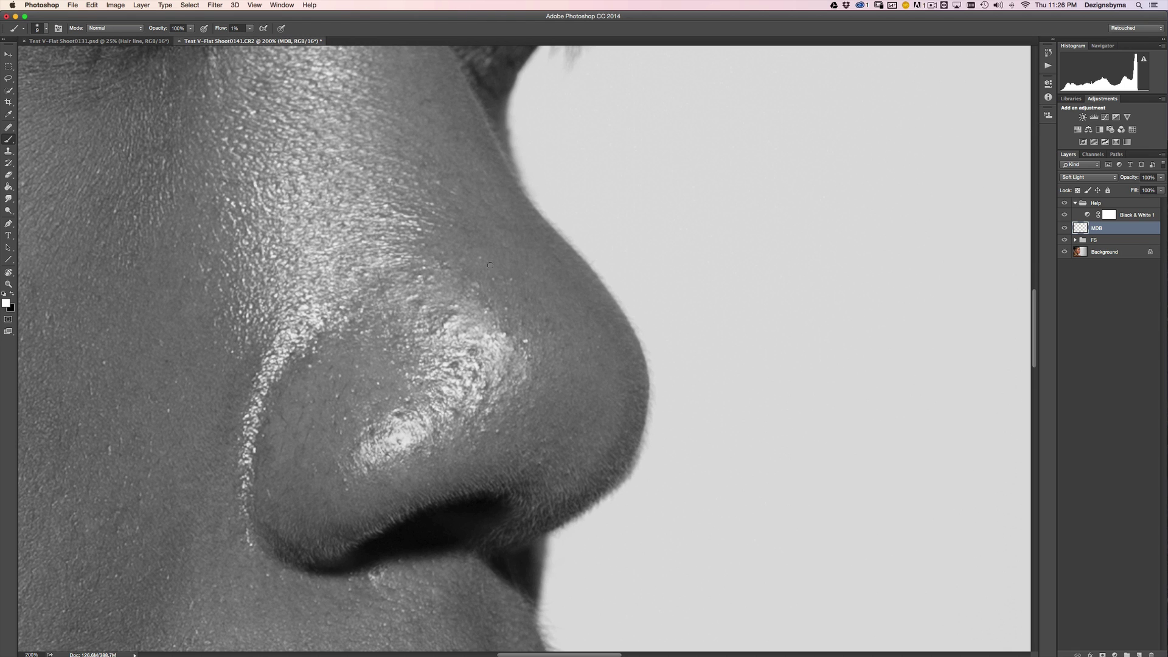
{"action": "scroll", "coordinate": [494, 283], "scroll_direction": "up", "scroll_amount": 5}
{"action": "scroll", "coordinate": [493, 284], "scroll_direction": "left", "scroll_amount": 2}
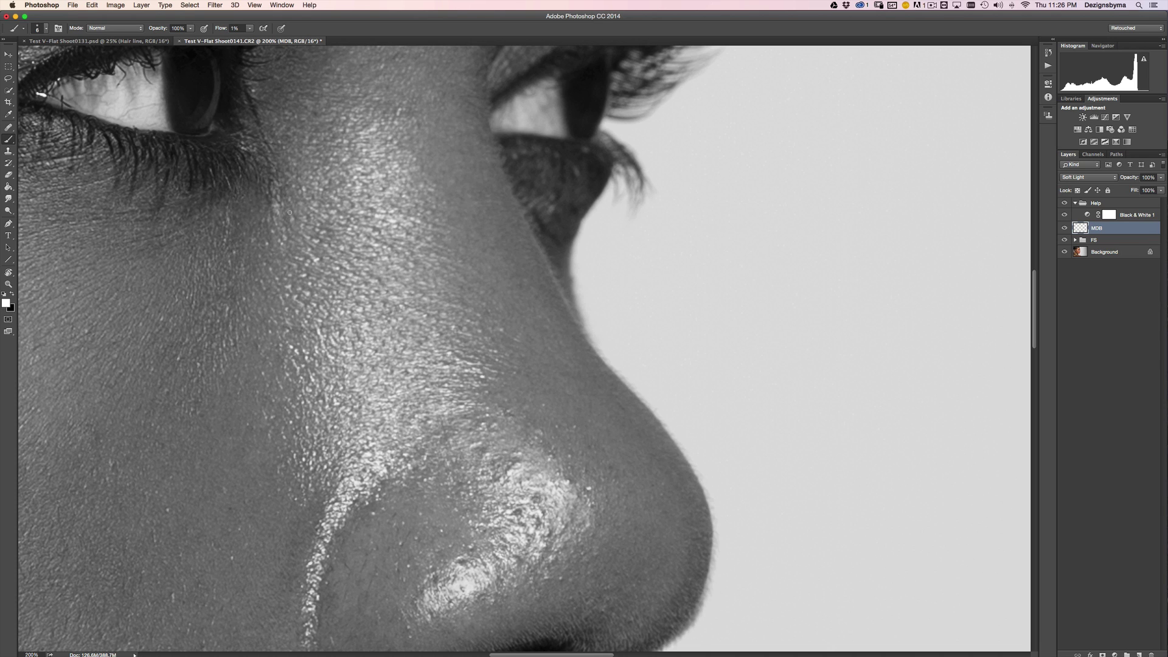
Step: Examine the nose and surrounding skin tones close up and within the whole portrait
{"action": "key", "text": "super+minus"}
{"action": "left_click_drag", "start_coordinate": [319, 414], "coordinate": [412, 193]}
{"action": "key", "text": "super+minus"}
{"action": "key", "text": "super+minus"}
{"action": "key", "text": "super+minus"}
{"action": "key", "text": "super+minus"}
{"action": "key", "text": "super+plus"}
{"action": "key", "text": "super+plus"}
{"action": "key", "text": "super+plus"}
{"action": "key", "text": "super+plus"}
{"action": "key", "text": "super+plus"}
Step: Blend broader uneven patches around the nose and cheek with a larger white brush at 1% flow
{"action": "key", "text": "bracketright"}
{"action": "key", "text": "bracketright"}
{"action": "key", "text": "bracketright"}
{"action": "key", "text": "bracketright"}
{"action": "key", "text": "bracketright"}
{"action": "key", "text": "super+minus"}
{"action": "key", "text": "super+minus"}
{"action": "key", "text": "super+minus"}
{"action": "key", "text": "super+minus"}
{"action": "key", "text": "super+minus"}
{"action": "key", "text": "super+plus"}
{"action": "key", "text": "super+plus"}
{"action": "key", "text": "super+plus"}
Step: Dodge dark spots on the skin between the nose and upper lip with a much smaller white brush
{"action": "left_click_drag", "start_coordinate": [337, 375], "coordinate": [422, 319]}
{"action": "key", "text": "super+plus"}
{"action": "key", "text": "super+plus"}
{"action": "key", "text": "bracketleft"}
{"action": "key", "text": "bracketleft"}
{"action": "key", "text": "bracketleft"}
{"action": "key", "text": "bracketleft"}
{"action": "key", "text": "bracketleft"}
{"action": "key", "text": "bracketleft"}
{"action": "key", "text": "bracketleft"}
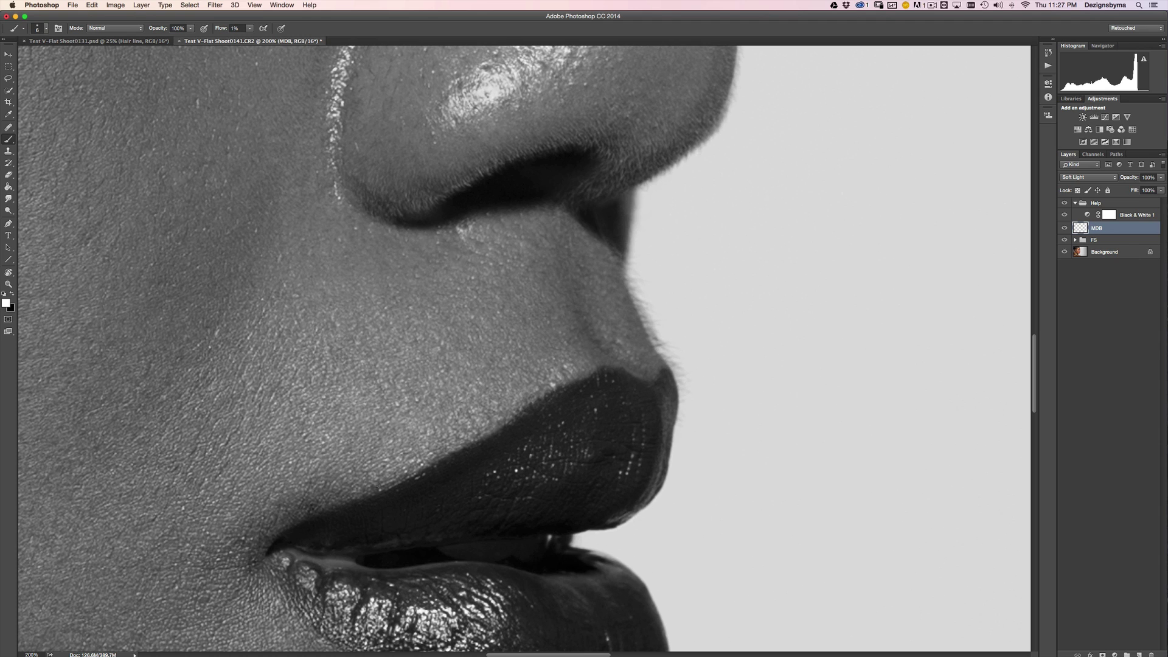
{"action": "key", "text": "super+plus"}
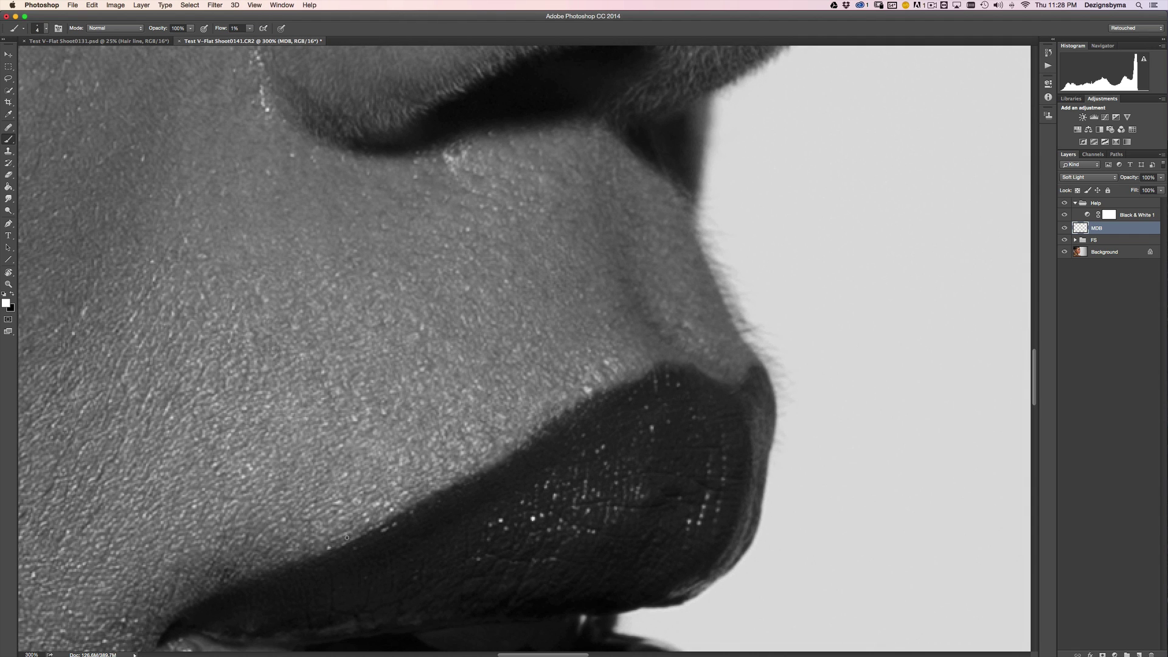
Step: Even out the skin above the corner of the mouth with a fine white brush on the MDB layer
{"action": "scroll", "coordinate": [560, 402], "scroll_direction": "left", "scroll_amount": 5}
{"action": "scroll", "coordinate": [560, 402], "scroll_direction": "down", "scroll_amount": 2}
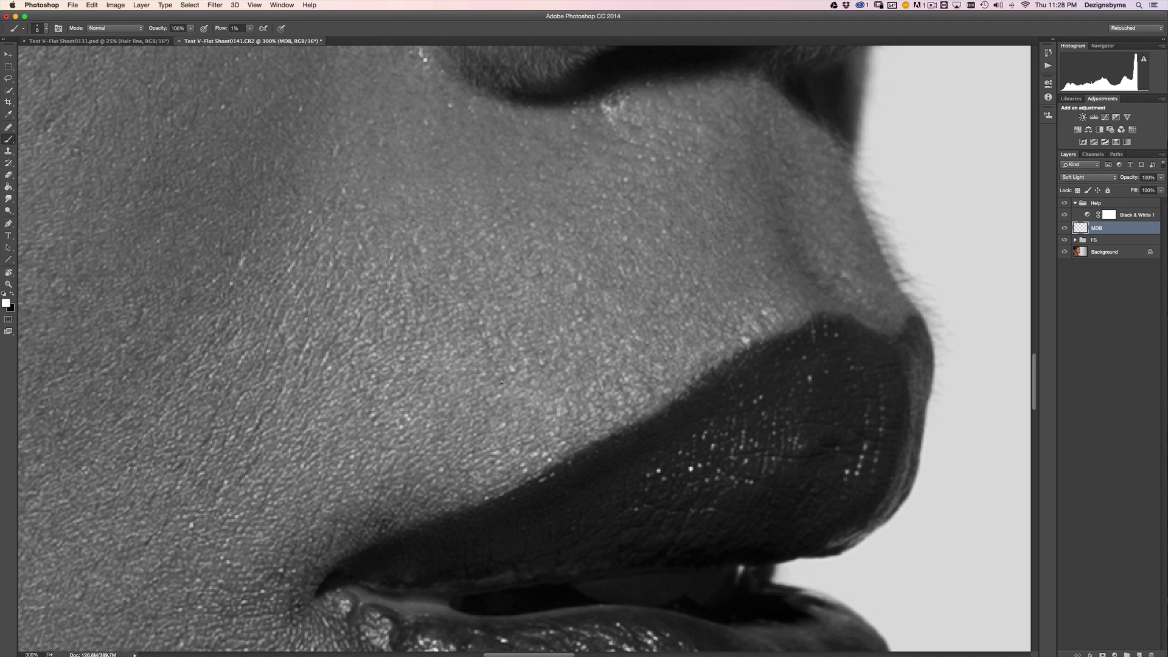
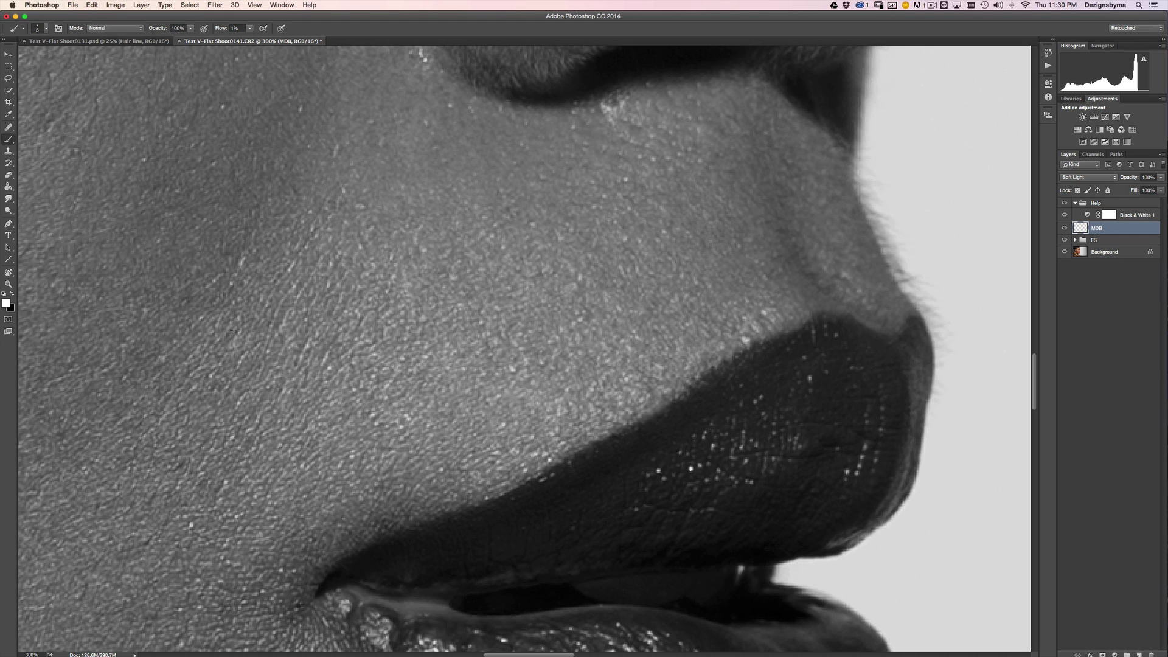
{"action": "key", "text": "bracketleft"}
Step: Dodge the skin beside the mouth corner and below the lower lip, adapting the brush size to each patch
{"action": "left_click_drag", "start_coordinate": [292, 499], "coordinate": [406, 371]}
{"action": "left_click_drag", "start_coordinate": [354, 424], "coordinate": [440, 184]}
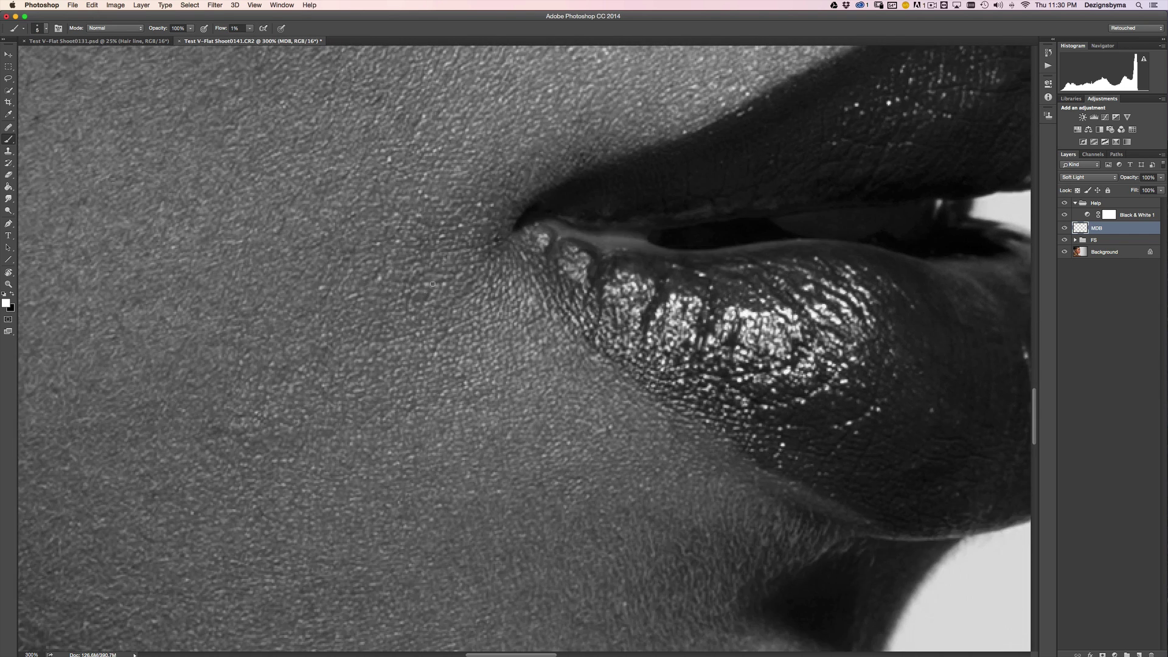
{"action": "key", "text": "bracketright"}
{"action": "key", "text": "bracketright"}
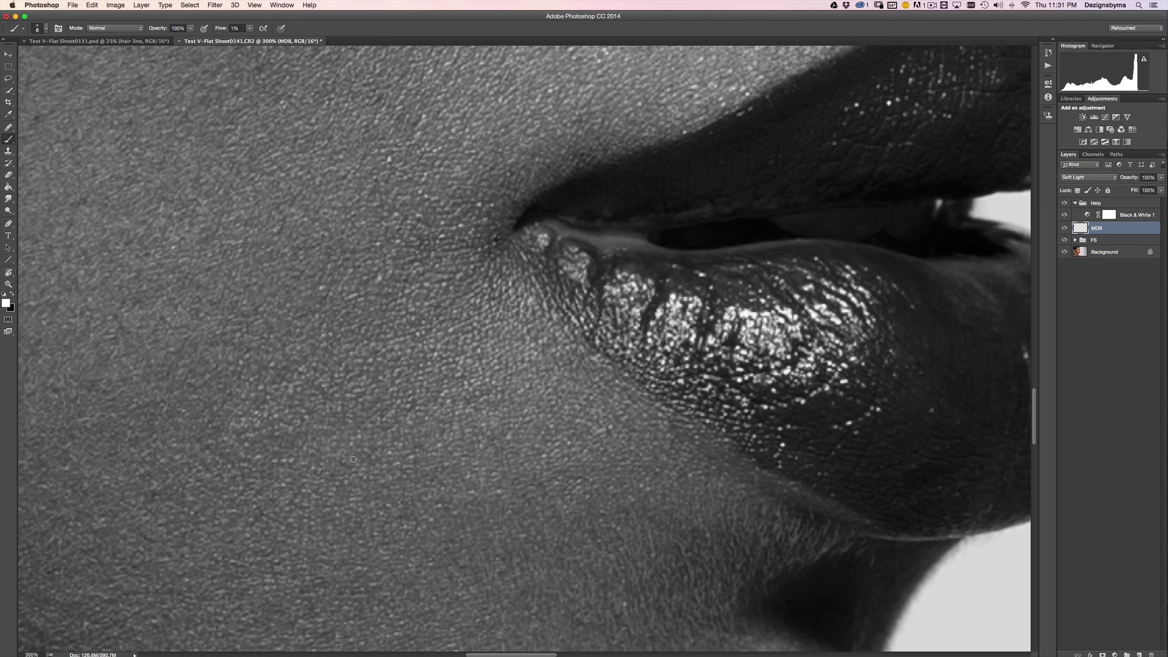
{"action": "key", "text": "bracketleft"}
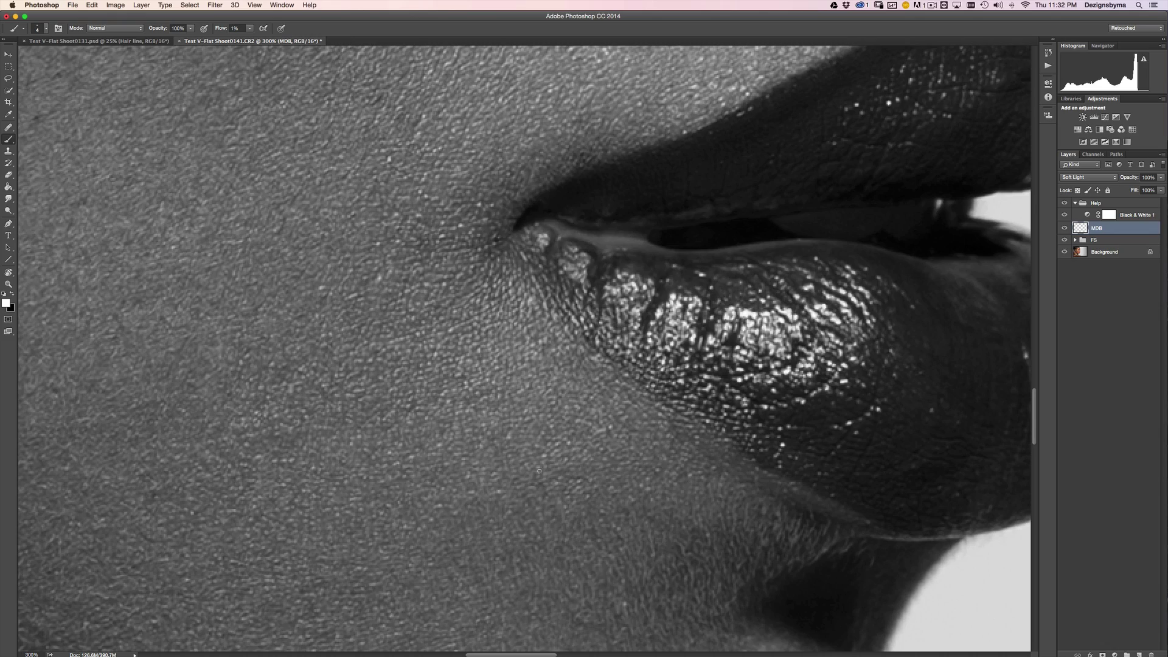
Step: Even out the lower cheek and jaw skin on the MDB layer with a small white brush at 1% flow
{"action": "key", "text": "super+minus"}
{"action": "key", "text": "super+minus"}
{"action": "key", "text": "super+0"}
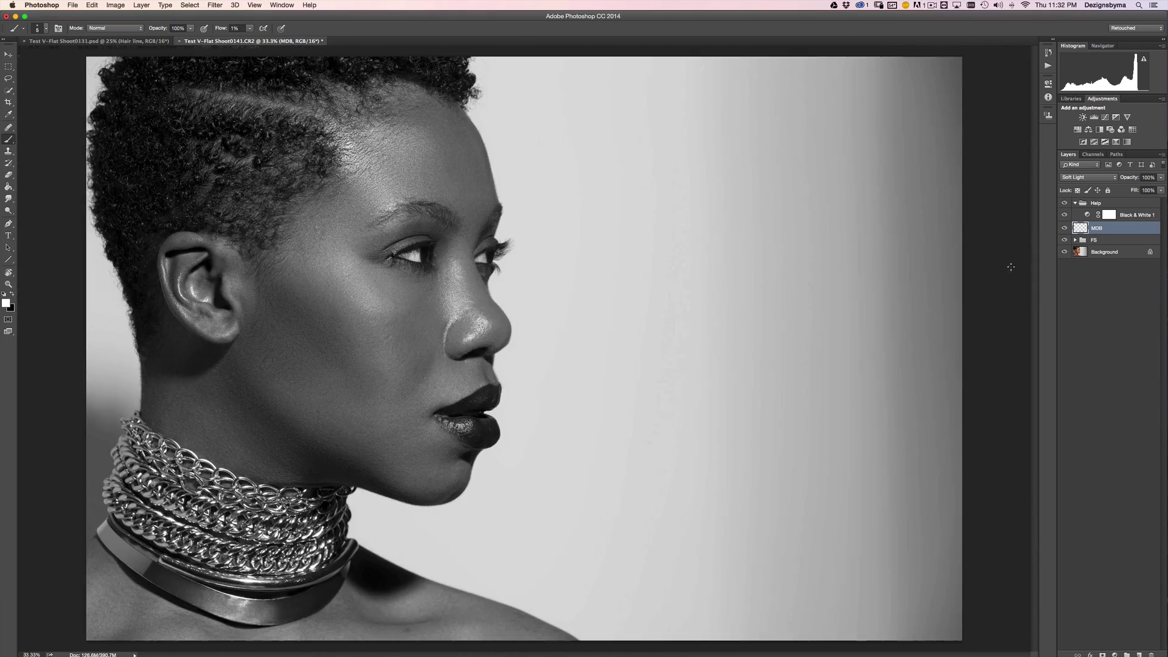
{"action": "key", "text": "super+plus"}
{"action": "key", "text": "super+plus"}
{"action": "key", "text": "super+plus"}
{"action": "key", "text": "super+plus"}
{"action": "left_click_drag", "start_coordinate": [365, 475], "coordinate": [597, 360]}
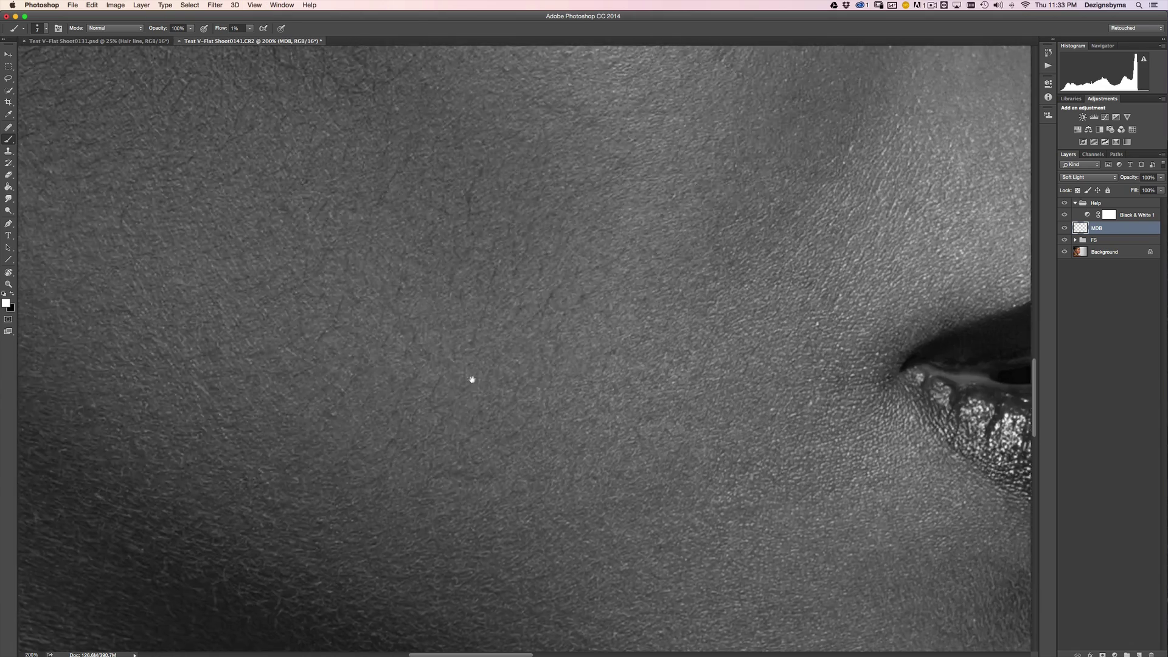
{"action": "left_click_drag", "start_coordinate": [341, 381], "coordinate": [644, 381]}
{"action": "key", "text": "bracketleft"}
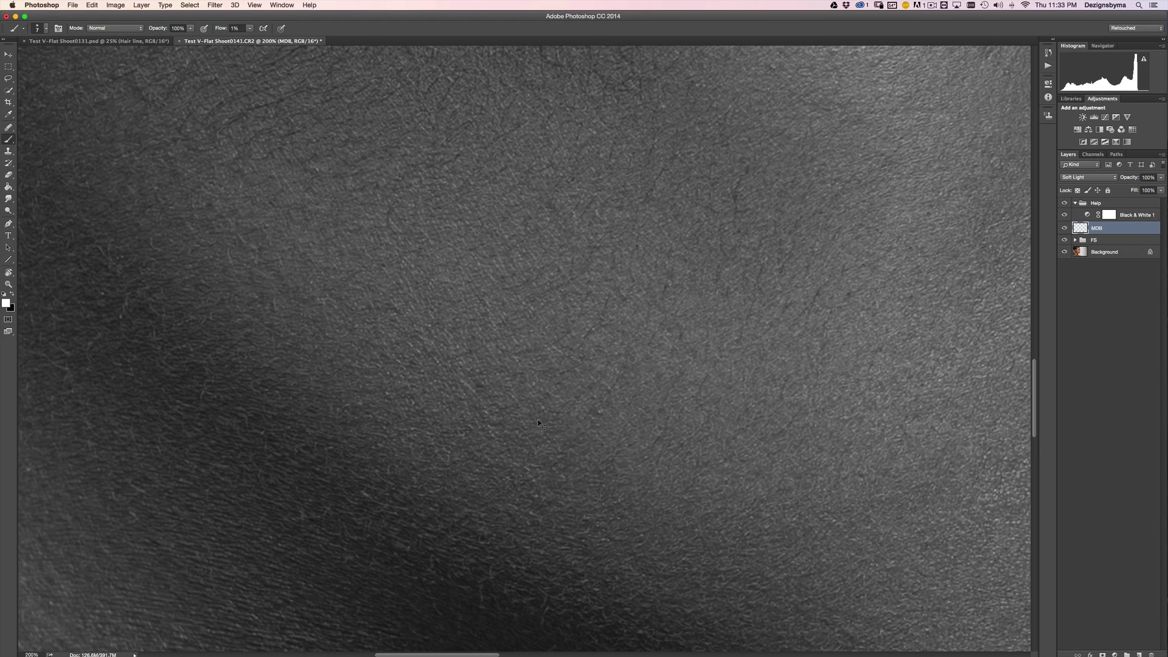
Step: Dodge the dark patches between the earlobe and the middle of the cheek with a slightly larger white brush
{"action": "key", "text": "super+minus"}
{"action": "left_click_drag", "start_coordinate": [504, 238], "coordinate": [596, 413]}
{"action": "key", "text": "super+plus"}
{"action": "key", "text": "bracketright"}
{"action": "key", "text": "bracketright"}
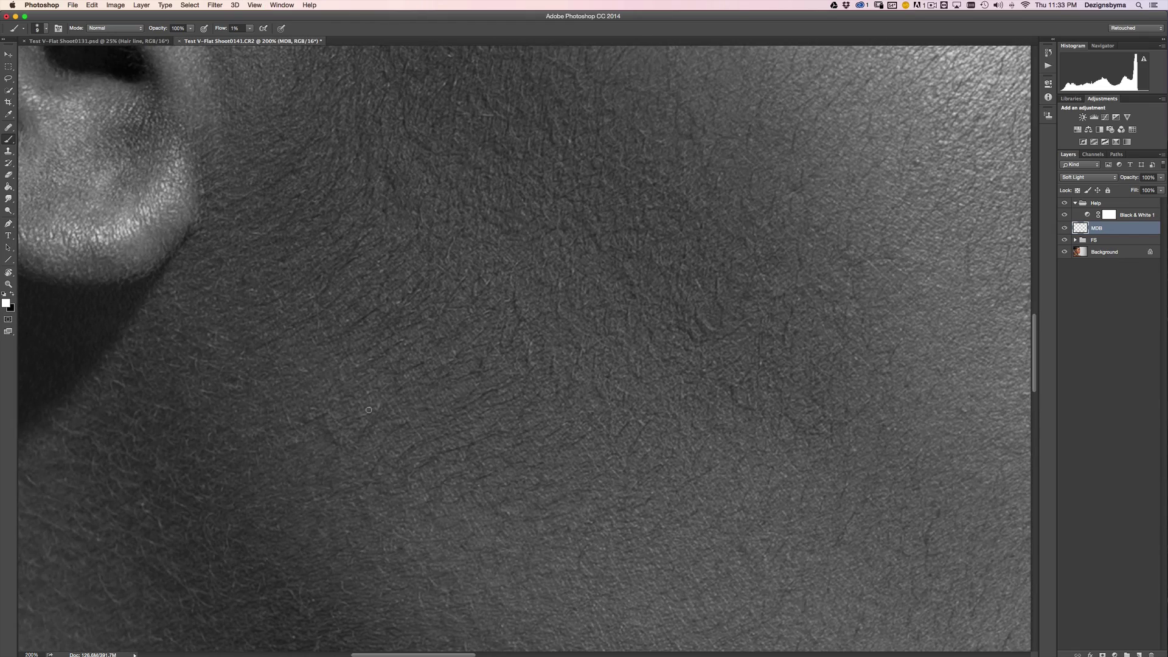
{"action": "key", "text": "super+minus"}
{"action": "key", "text": "super+plus"}
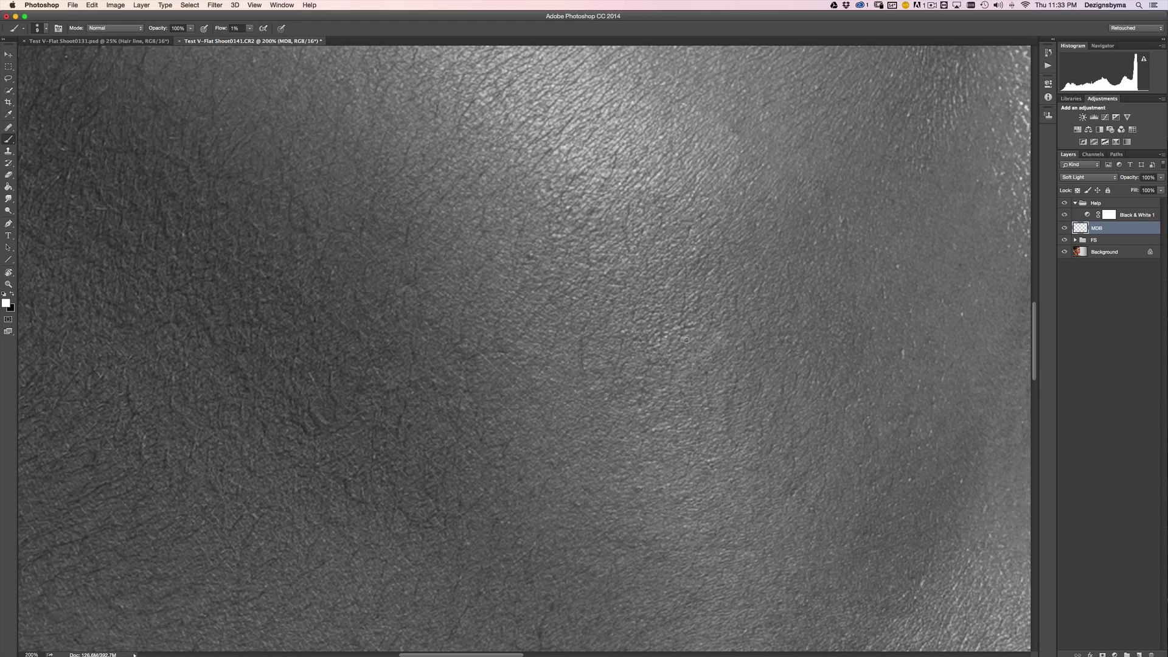
Step: Burn and dodge larger tonal patches across the cheek, alternating black and white with an enlarged brush
{"action": "key", "text": "x"}
{"action": "key", "text": "super+minus"}
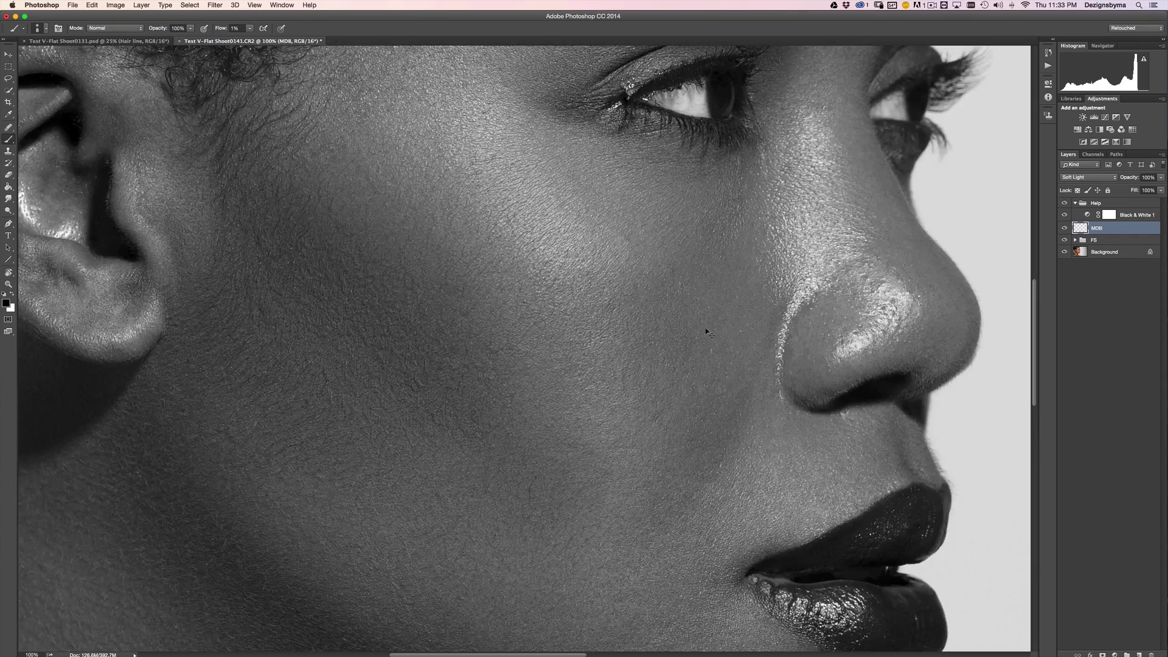
{"action": "key", "text": "bracketright"}
{"action": "key", "text": "bracketright"}
{"action": "key", "text": "bracketright"}
{"action": "key", "text": "x"}
{"action": "key", "text": "super+plus"}
{"action": "key", "text": "super+minus"}
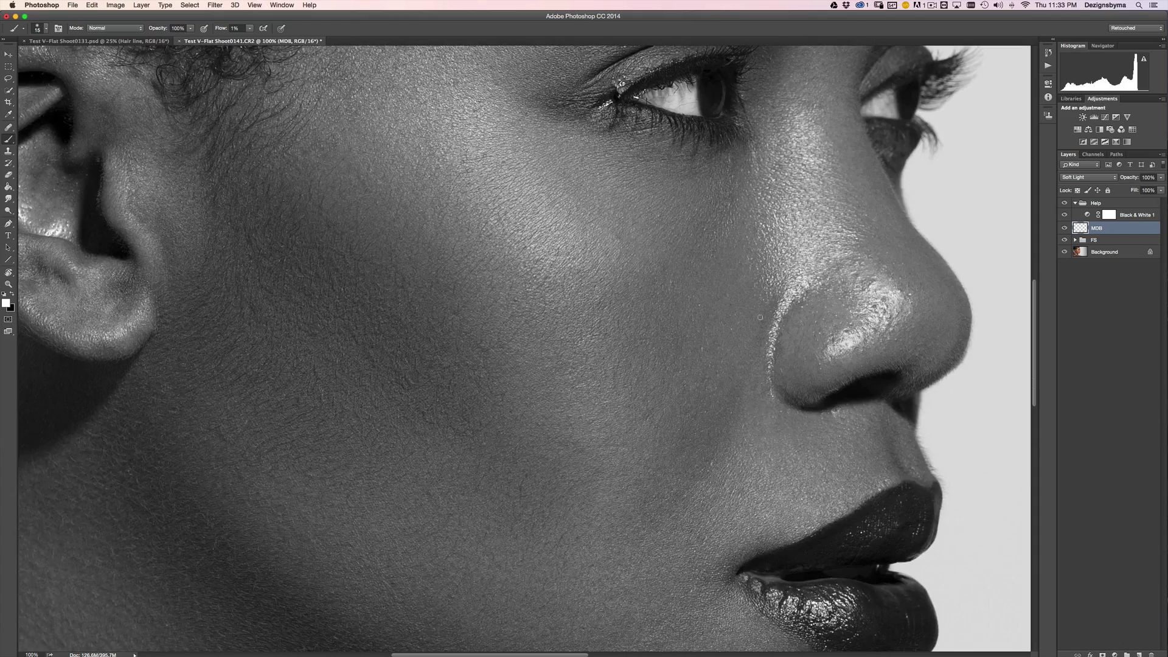
Step: Refine the cheek next to the nose, and check the portrait with the Black & White adjustment hidden and shown
{"action": "left_click_drag", "start_coordinate": [565, 253], "coordinate": [585, 290]}
{"action": "key", "text": "bracketleft"}
{"action": "key", "text": "bracketright"}
{"action": "key", "text": "super+minus"}
{"action": "key", "text": "super+minus"}
{"action": "key", "text": "super+minus"}
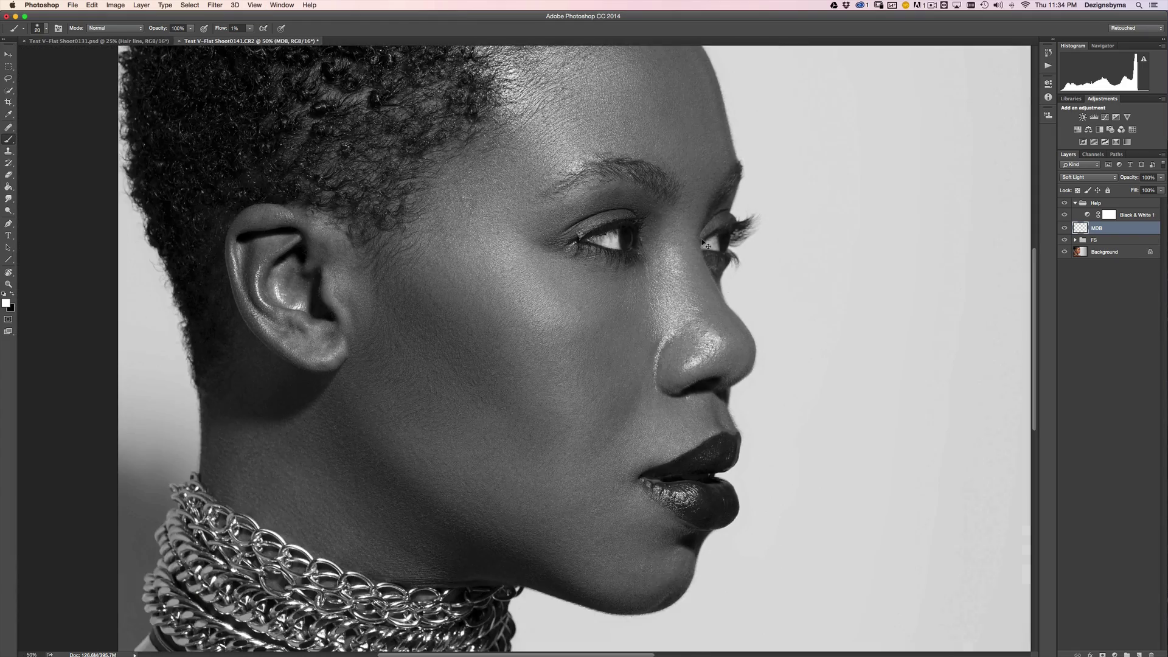
{"action": "left_click", "coordinate": [1065, 215]}
{"action": "left_click", "coordinate": [1065, 215]}
Step: Burn the cheek skin below the eye with a large black brush at 1% flow
{"action": "key", "text": "x"}
{"action": "key", "text": "super+plus"}
{"action": "key", "text": "super+plus"}
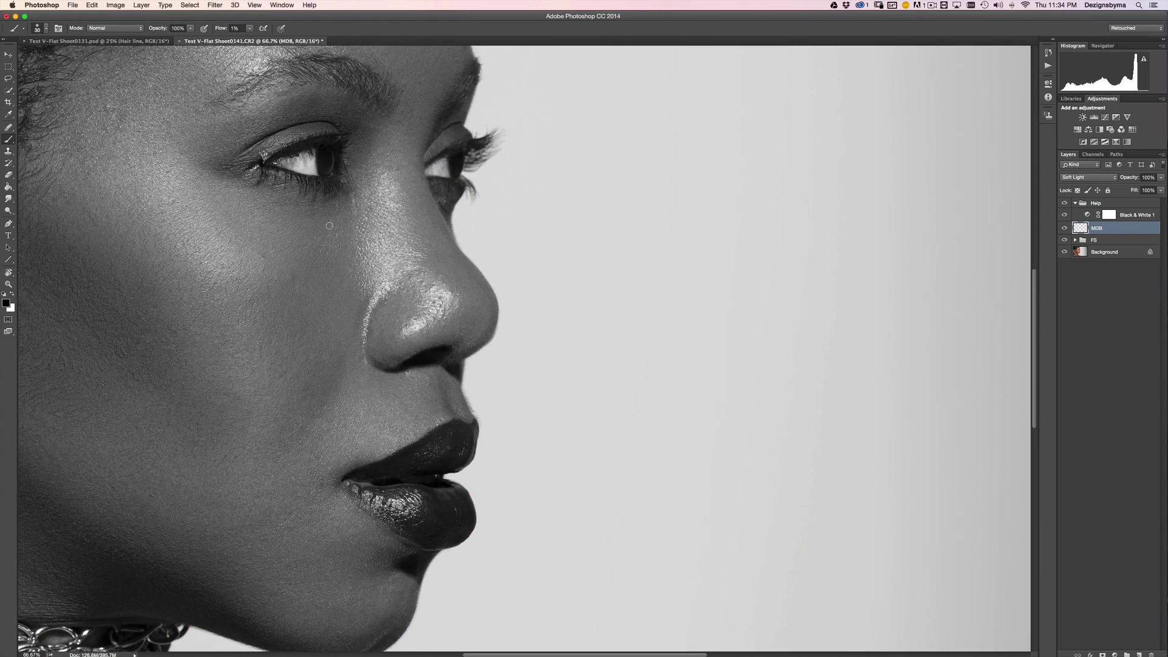
Step: Compare the full portrait in color and in black and white by hiding and showing the Black & White adjustment
{"action": "key", "text": "super+minus"}
{"action": "left_click", "coordinate": [1065, 215]}
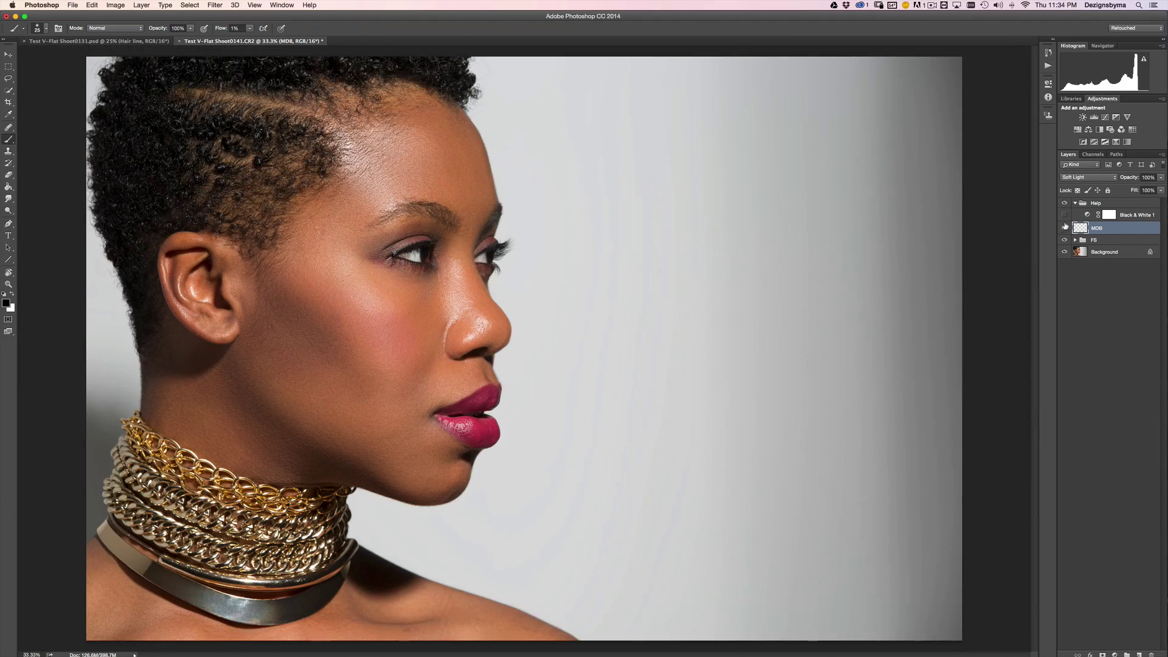
{"action": "left_click", "coordinate": [1065, 214]}
Step: Dodge uneven patches along the side of the nose bridge with a small white brush on the MDB layer
{"action": "key", "text": "super+plus"}
{"action": "key", "text": "super+plus"}
{"action": "key", "text": "super+plus"}
{"action": "key", "text": "super+plus"}
{"action": "key", "text": "x"}
{"action": "key", "text": "bracketleft"}
{"action": "key", "text": "bracketleft"}
{"action": "key", "text": "bracketleft"}
{"action": "key", "text": "bracketleft"}
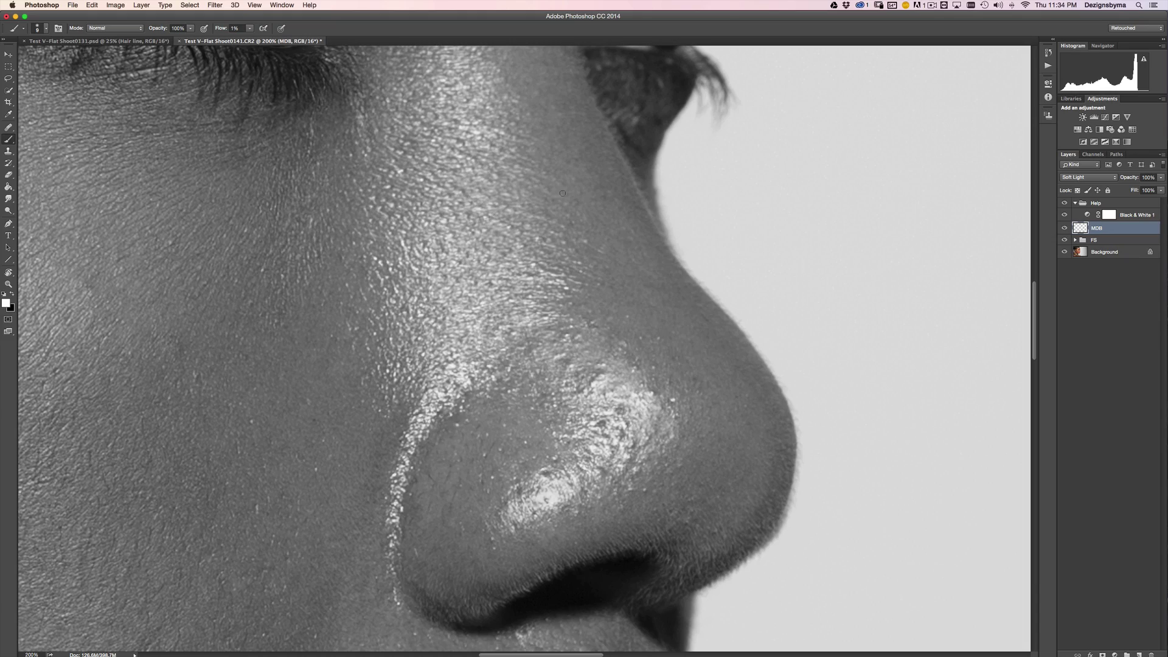
Step: Dodge uneven dark patches on the cheek below the eye with a small white brush at 1% flow on the MDB layer
{"action": "left_click_drag", "start_coordinate": [752, 385], "coordinate": [292, 386]}
{"action": "key", "text": "bracketleft"}
{"action": "key", "text": "bracketleft"}
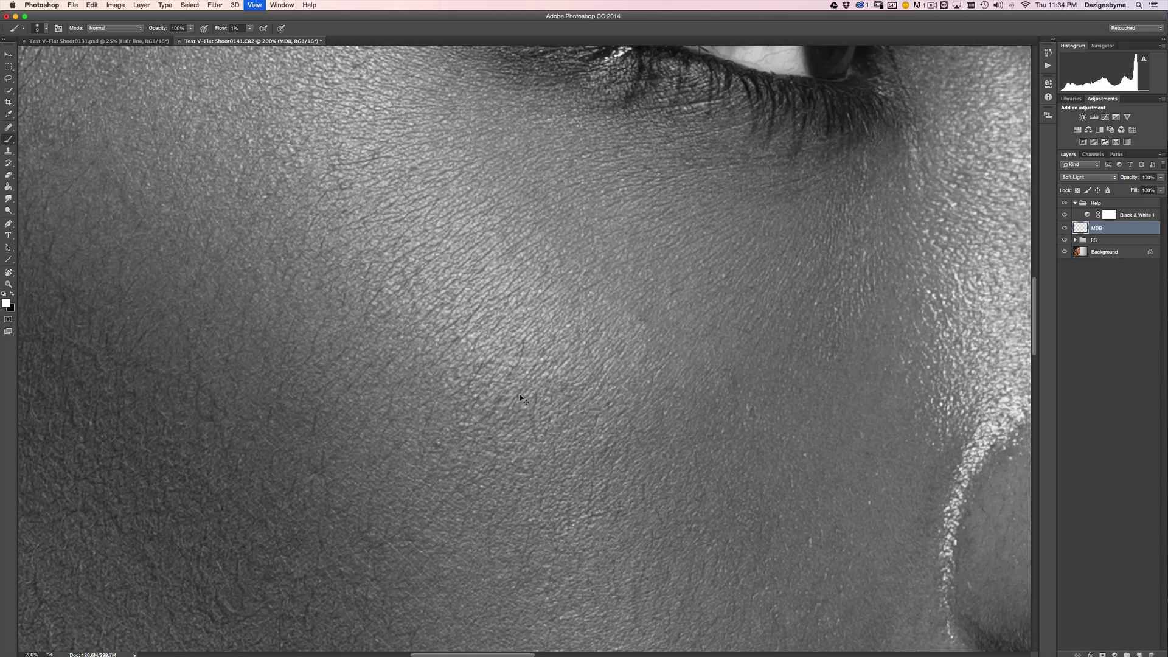
{"action": "left_click_drag", "start_coordinate": [721, 392], "coordinate": [709, 392]}
{"action": "key", "text": "bracketright"}
{"action": "key", "text": "bracketright"}
Step: Dodge the skin between the temple hairline and the outer corner of the eye with a slightly larger white brush
{"action": "left_click_drag", "start_coordinate": [212, 267], "coordinate": [394, 447]}
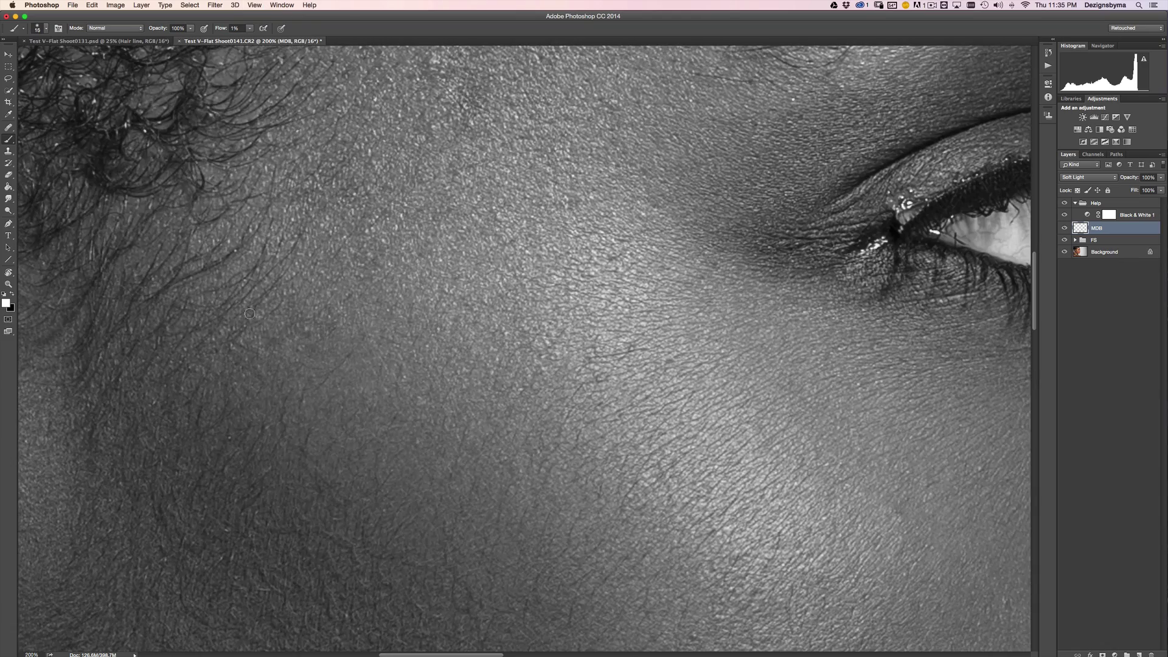
{"action": "key", "text": "bracketright"}
{"action": "mouse_move", "coordinate": [278, 345]}
{"action": "left_mouse_down"}
{"action": "mouse_move", "coordinate": [182, 414]}
{"action": "mouse_move", "coordinate": [510, 378]}
{"action": "mouse_move", "coordinate": [506, 399]}
{"action": "left_mouse_up"}
Step: Burn bright patches on the skin around the earlobe and upper jaw with a black brush at 1% flow
{"action": "key", "text": "x"}
{"action": "key", "text": "bracketleft"}
{"action": "key", "text": "bracketleft"}
{"action": "key", "text": "bracketleft"}
{"action": "key", "text": "bracketleft"}
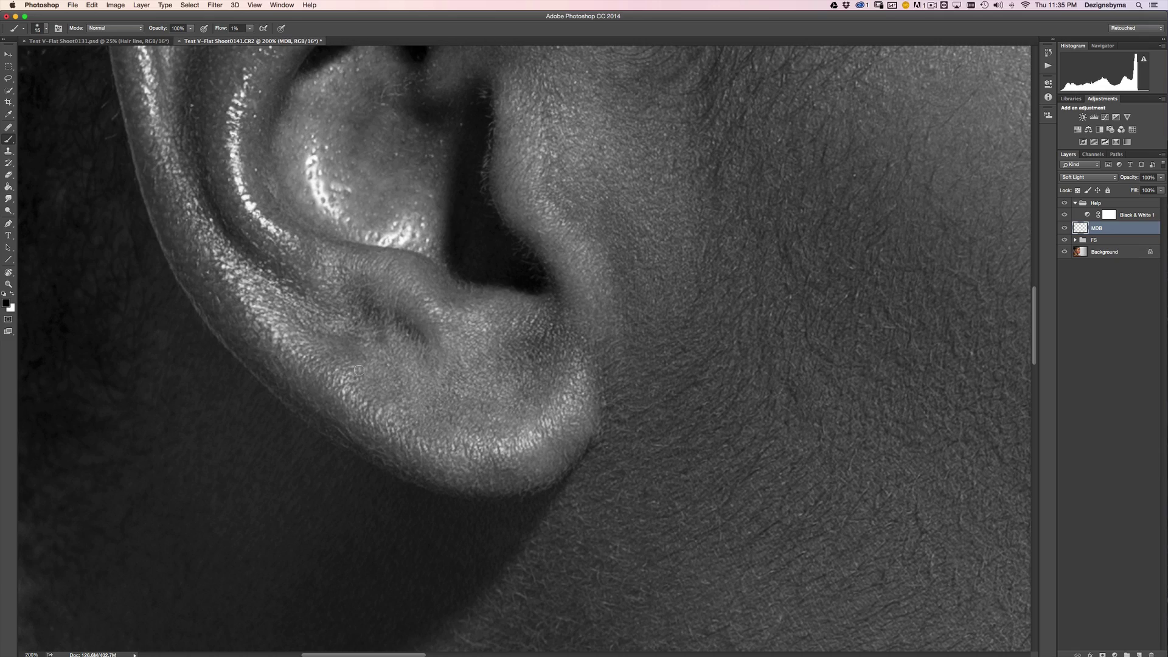
{"action": "key", "text": "bracketright"}
{"action": "key", "text": "bracketright"}
{"action": "key", "text": "super+minus"}
{"action": "key", "text": "bracketleft"}
{"action": "key", "text": "bracketleft"}
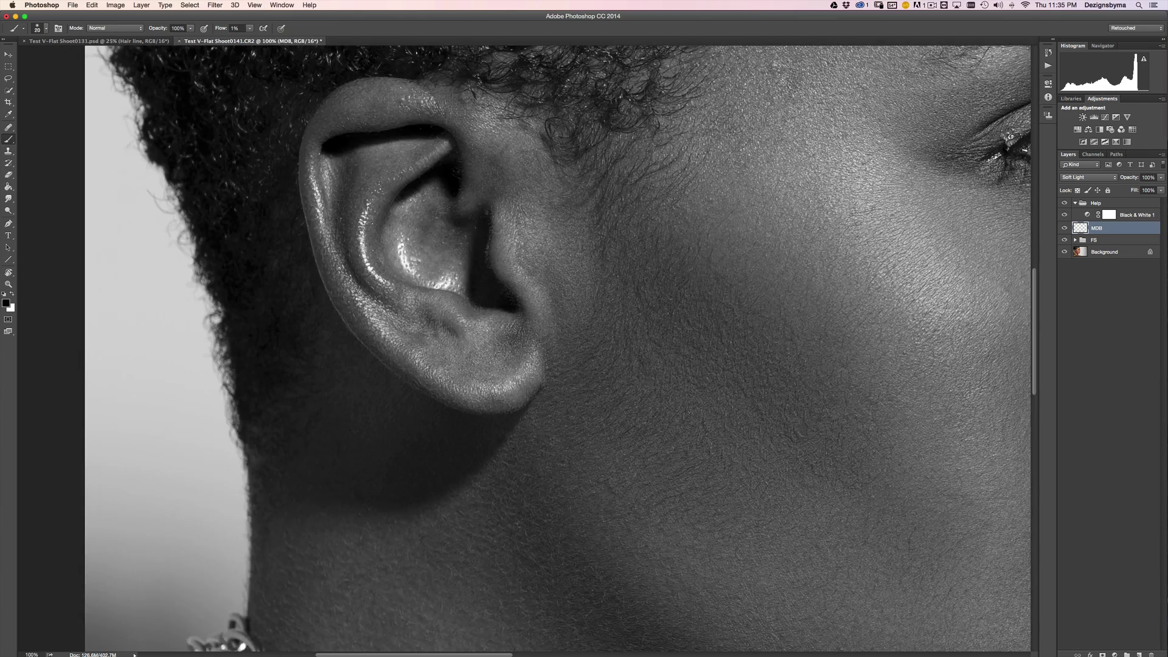
Step: Dodge the transition between the temple and the cheek with a white brush at 1% flow
{"action": "key", "text": "super+minus"}
{"action": "key", "text": "super+minus"}
{"action": "key", "text": "super+minus"}
{"action": "key", "text": "super+plus"}
{"action": "key", "text": "super+plus"}
{"action": "left_click_drag", "start_coordinate": [228, 266], "coordinate": [469, 330]}
{"action": "key", "text": "super+plus"}
{"action": "key", "text": "bracketright"}
{"action": "key", "text": "x"}
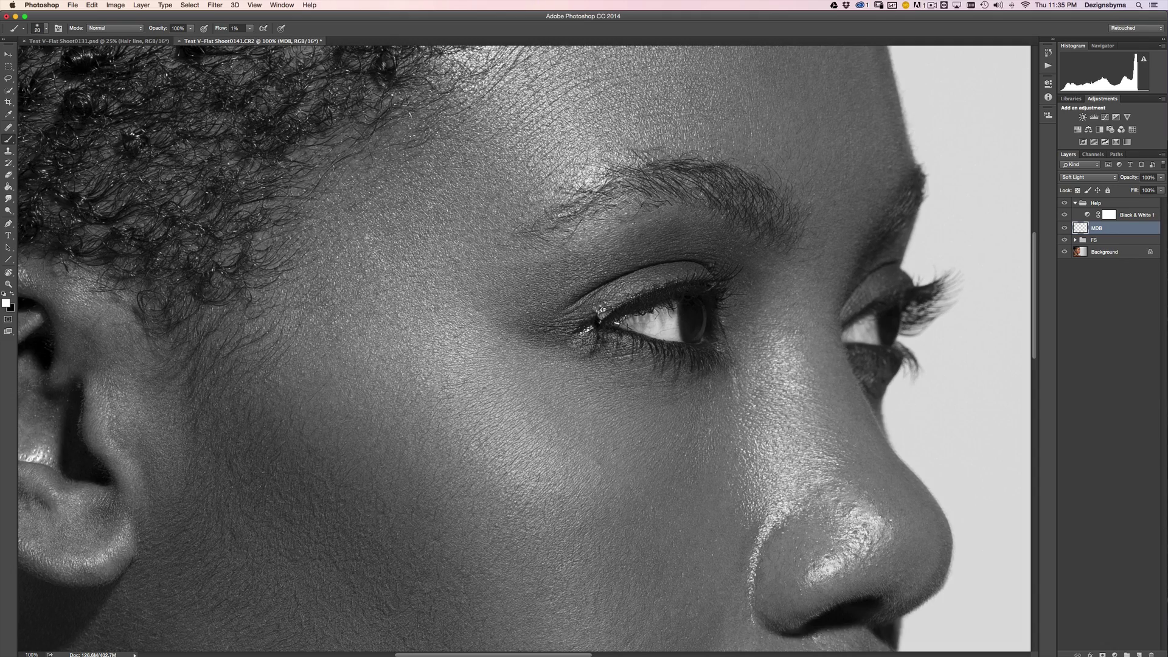
{"action": "key", "text": "super+minus"}
{"action": "key", "text": "super+plus"}
Step: Burn bright patches on the cheek below the outer corner of the eye with a small black brush
{"action": "key", "text": "x"}
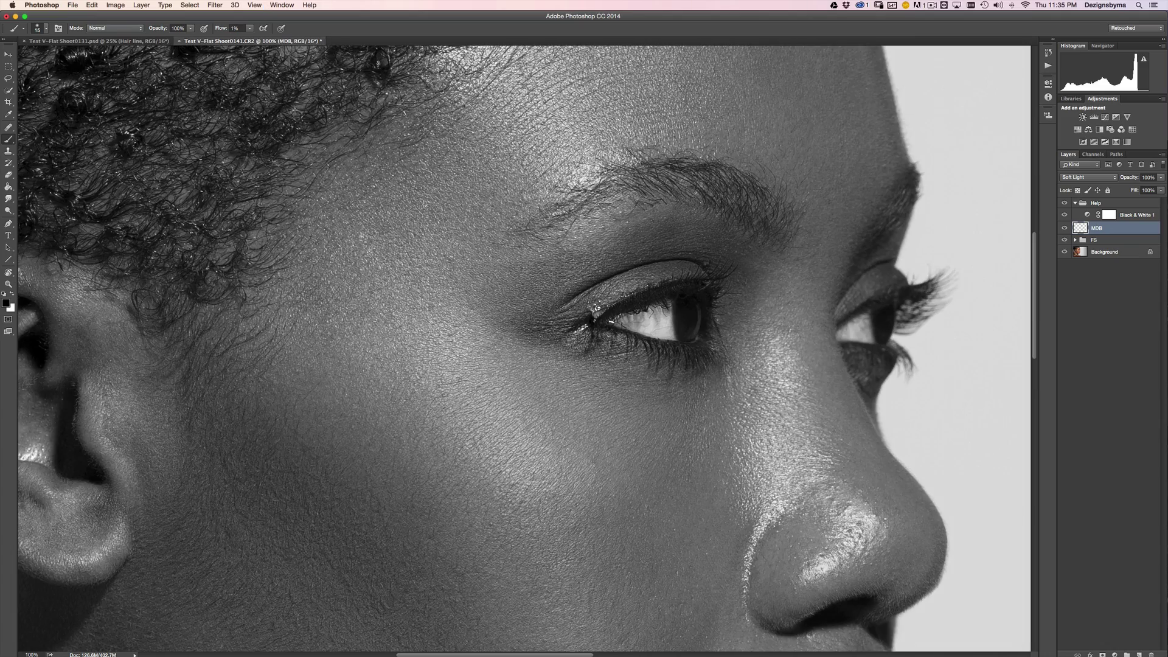
{"action": "key", "text": "super+minus"}
{"action": "key", "text": "super+minus"}
{"action": "key", "text": "super+plus"}
{"action": "key", "text": "super+plus"}
{"action": "key", "text": "super+plus"}
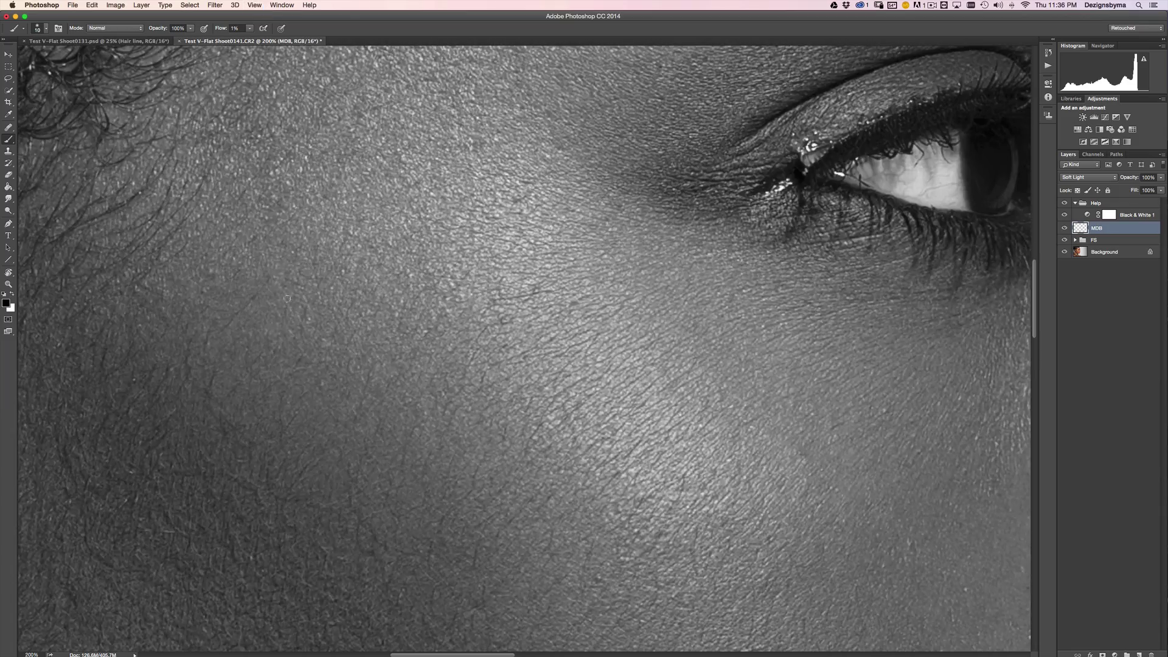
{"action": "key", "text": "bracketleft"}
Step: Even out the chin and lower jaw by burning and dodging with small black and white brushes at 1% flow
{"action": "key", "text": "super+minus"}
{"action": "key", "text": "super+minus"}
{"action": "key", "text": "super+minus"}
{"action": "left_click_drag", "start_coordinate": [467, 522], "coordinate": [419, 286]}
{"action": "key", "text": "super+plus"}
{"action": "key", "text": "super+plus"}
{"action": "key", "text": "super+plus"}
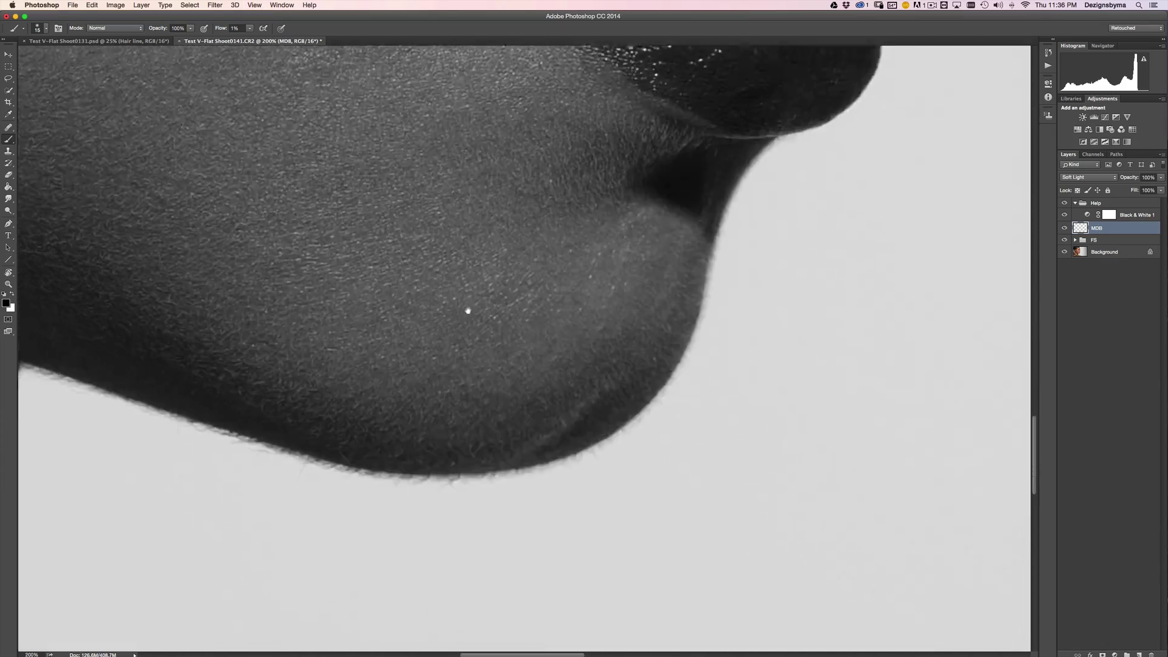
{"action": "key", "text": "super+plus"}
{"action": "mouse_move", "coordinate": [757, 506]}
{"action": "left_mouse_down"}
{"action": "mouse_move", "coordinate": [752, 463]}
{"action": "mouse_move", "coordinate": [718, 496]}
{"action": "mouse_move", "coordinate": [726, 481]}
{"action": "left_mouse_up"}
{"action": "key", "text": "x"}
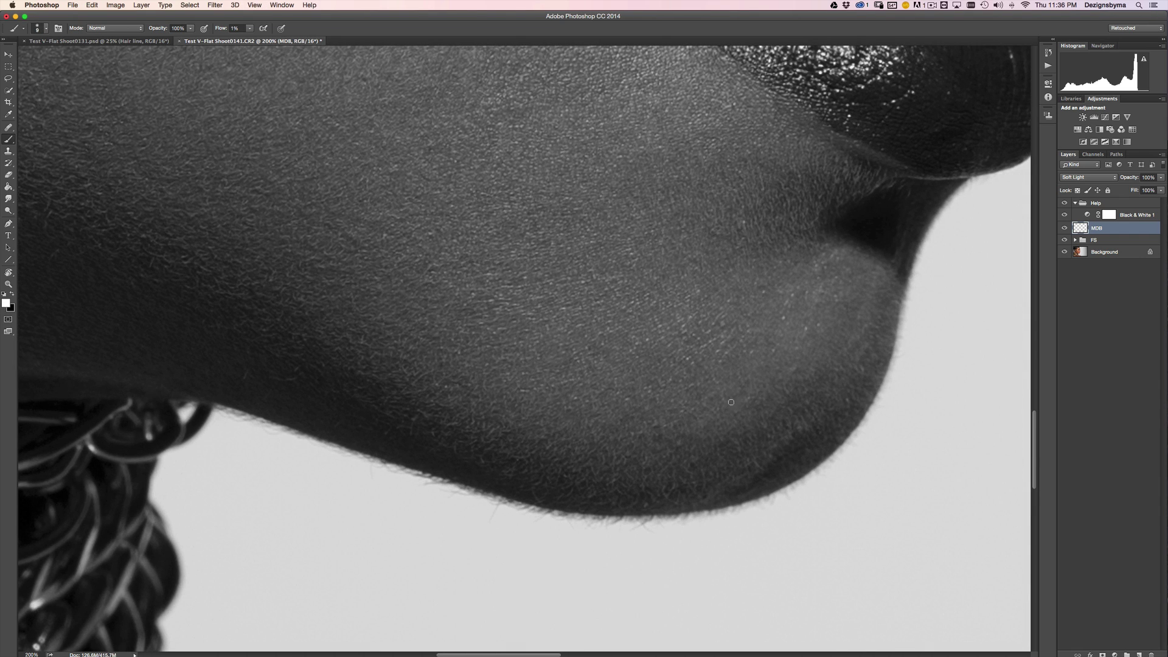
{"action": "key", "text": "x"}
{"action": "key", "text": "bracketright"}
Step: Even out the neck skin above the chain necklace by alternating white and black brush strokes on the MDB layer
{"action": "mouse_move", "coordinate": [794, 423]}
{"action": "left_mouse_down"}
{"action": "mouse_move", "coordinate": [280, 339]}
{"action": "mouse_move", "coordinate": [407, 331]}
{"action": "left_mouse_up"}
{"action": "key", "text": "x"}
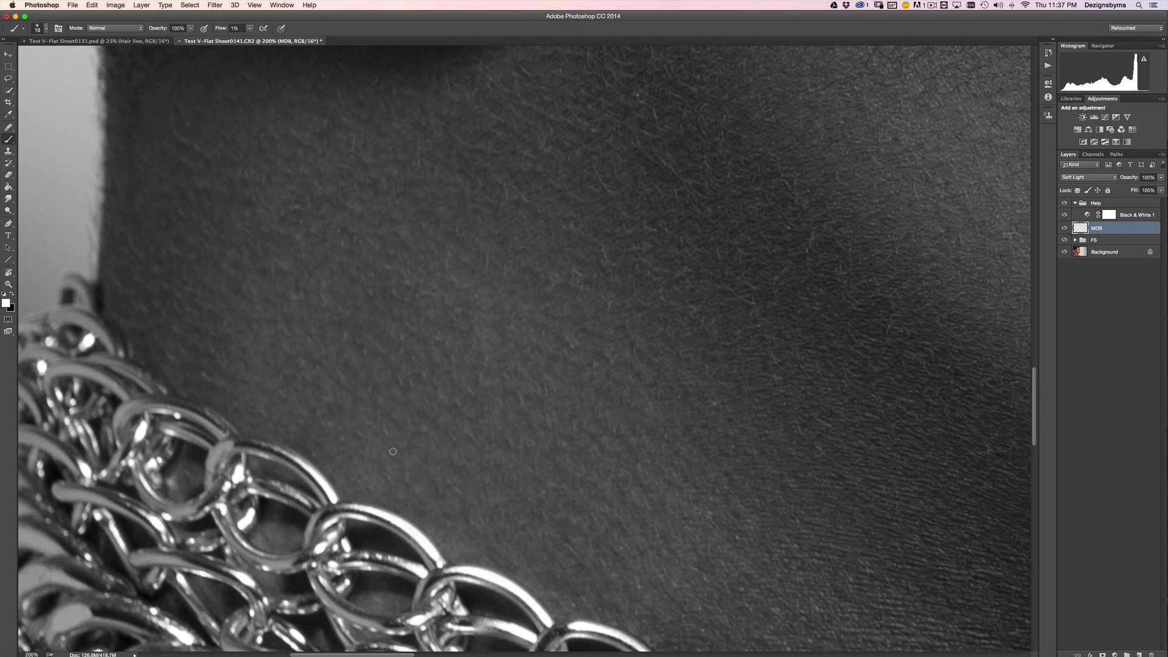
{"action": "key", "text": "x"}
{"action": "key", "text": "super+minus"}
{"action": "key", "text": "super+plus"}
{"action": "key", "text": "bracketright"}
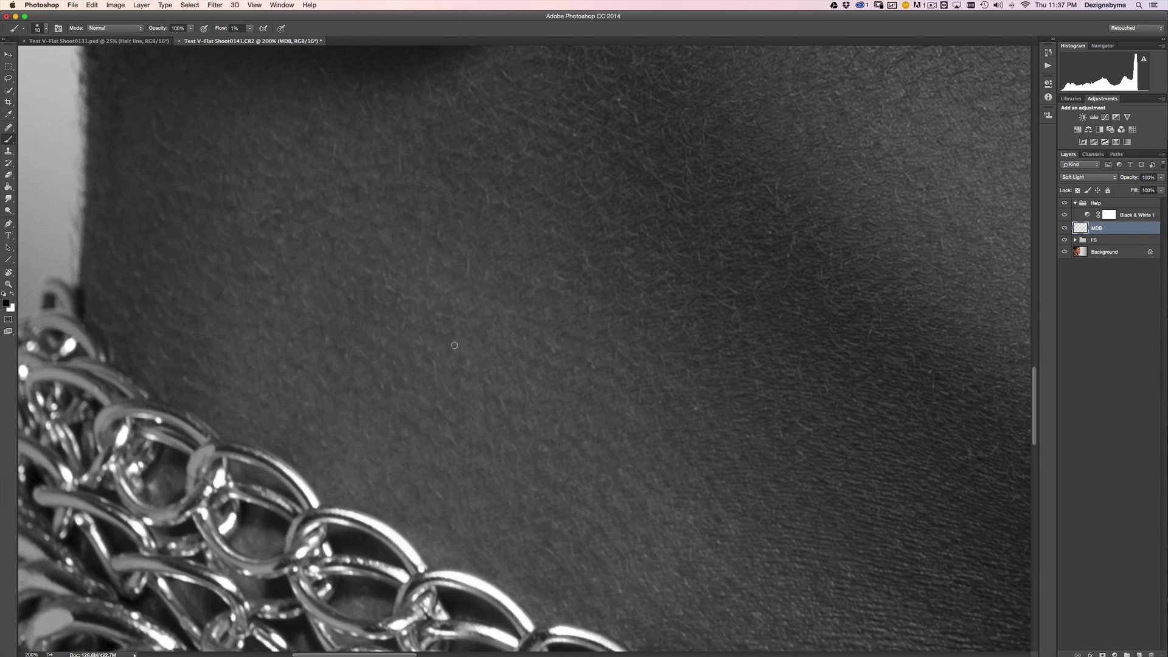
Step: Burn bright patches on the near shoulder beside the metal collar with a black brush at 1% flow
{"action": "key", "text": "super+minus"}
{"action": "key", "text": "super+minus"}
{"action": "key", "text": "super+minus"}
{"action": "left_click_drag", "start_coordinate": [472, 472], "coordinate": [649, 248]}
{"action": "key", "text": "super+plus"}
{"action": "key", "text": "super+plus"}
{"action": "left_click_drag", "start_coordinate": [545, 385], "coordinate": [592, 355]}
{"action": "key", "text": "super+plus"}
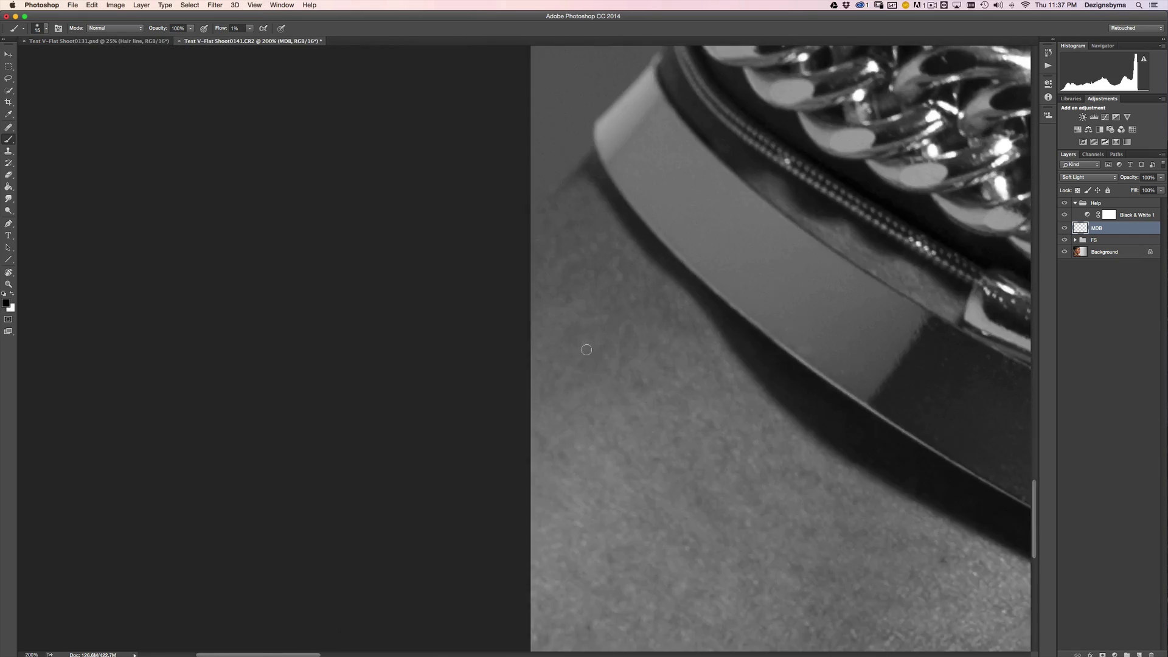
{"action": "key", "text": "super+minus"}
{"action": "key", "text": "bracketleft"}
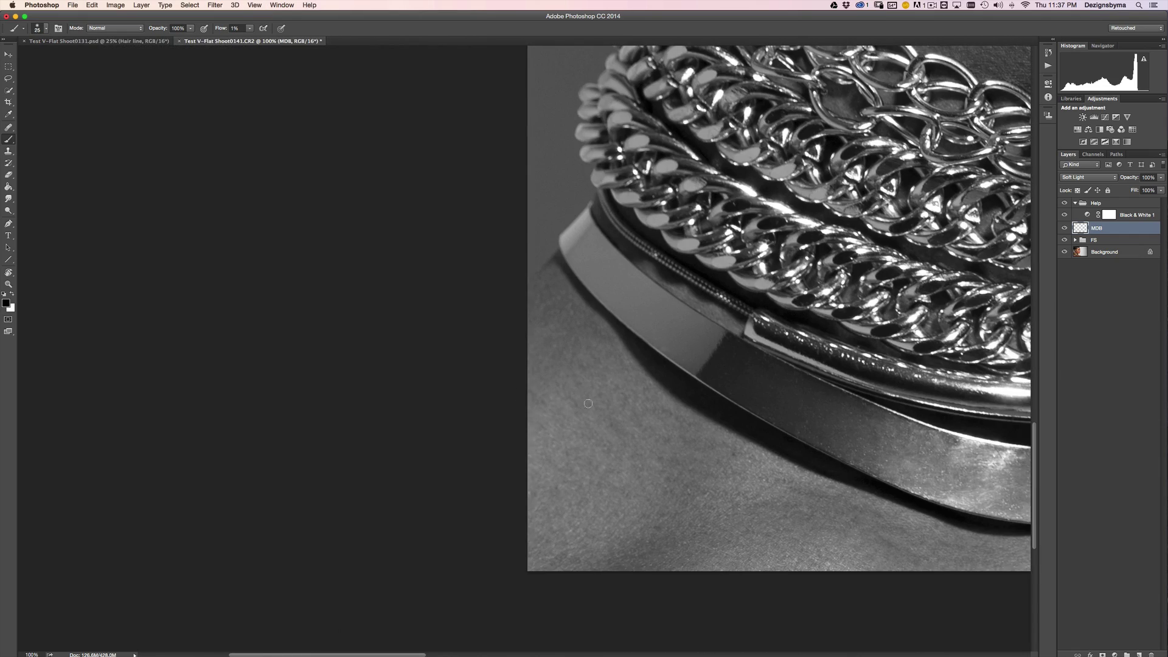
Step: Burn uneven highlights on the shoulder and chest skin below the collar's shadow with a larger black brush
{"action": "key", "text": "bracketright"}
{"action": "key", "text": "super+minus"}
{"action": "key", "text": "super+minus"}
{"action": "key", "text": "super+plus"}
{"action": "key", "text": "super+plus"}
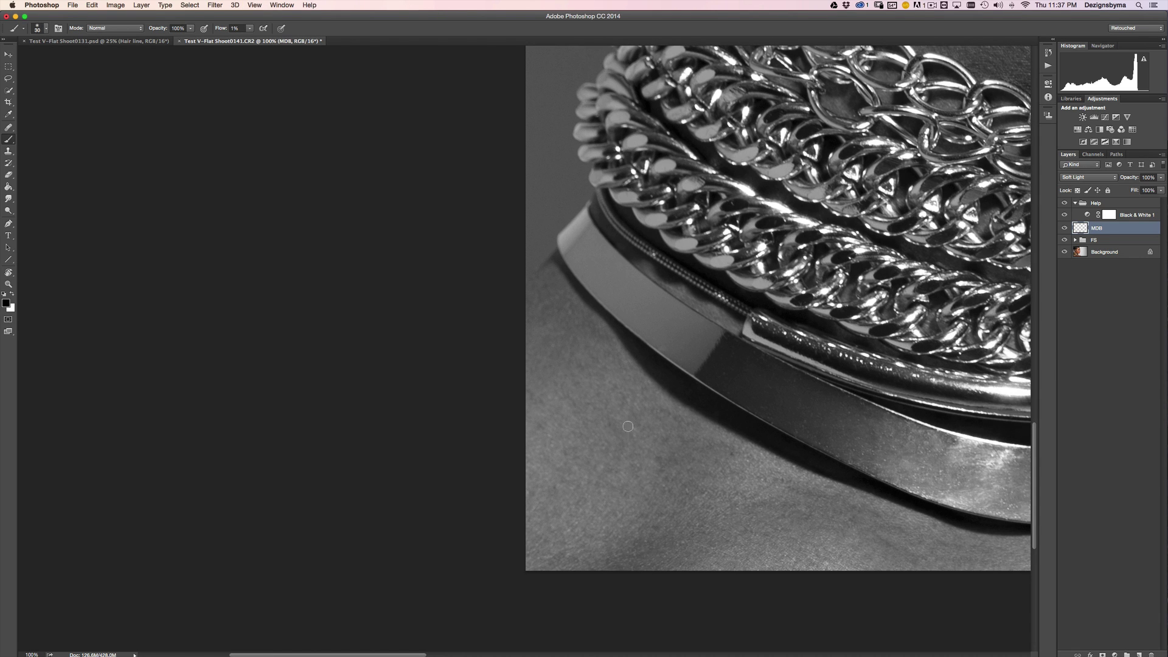
{"action": "key", "text": "super+minus"}
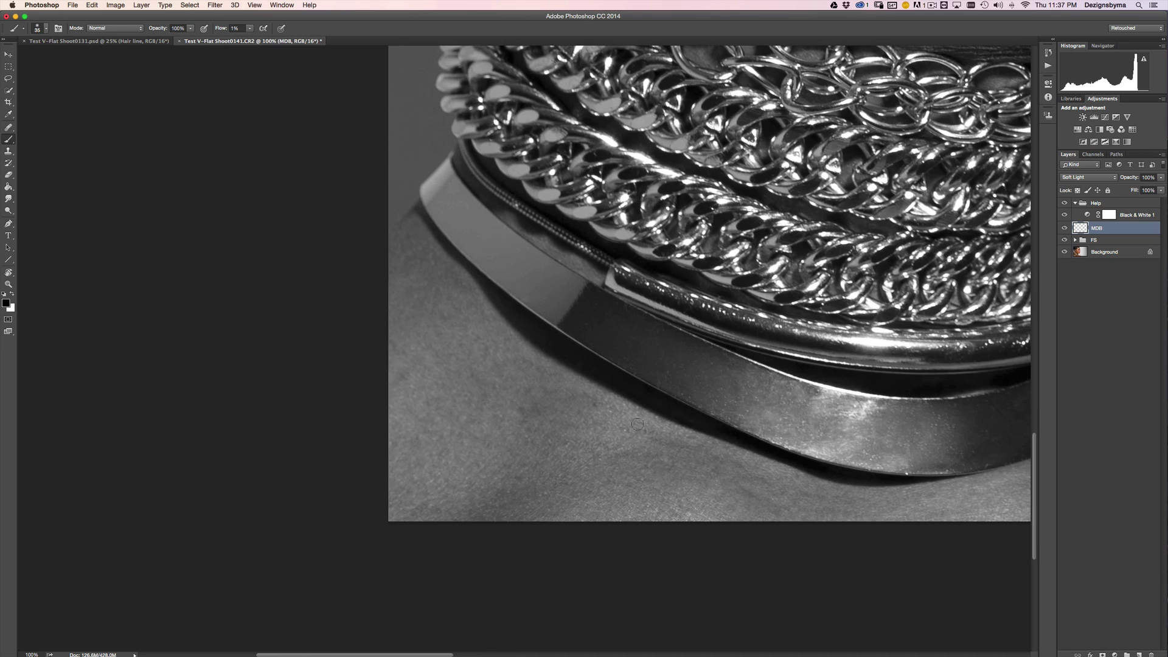
{"action": "key", "text": "bracketleft"}
{"action": "key", "text": "super+minus"}
{"action": "key", "text": "super+minus"}
Step: Dodge the dark spot and uneven skin on the far shoulder below the neck's shadow with a white brush
{"action": "left_click_drag", "start_coordinate": [414, 516], "coordinate": [659, 262]}
{"action": "key", "text": "super+minus"}
{"action": "key", "text": "super+minus"}
{"action": "key", "text": "x"}
{"action": "key", "text": "super+plus"}
{"action": "key", "text": "super+plus"}
{"action": "key", "text": "bracketleft"}
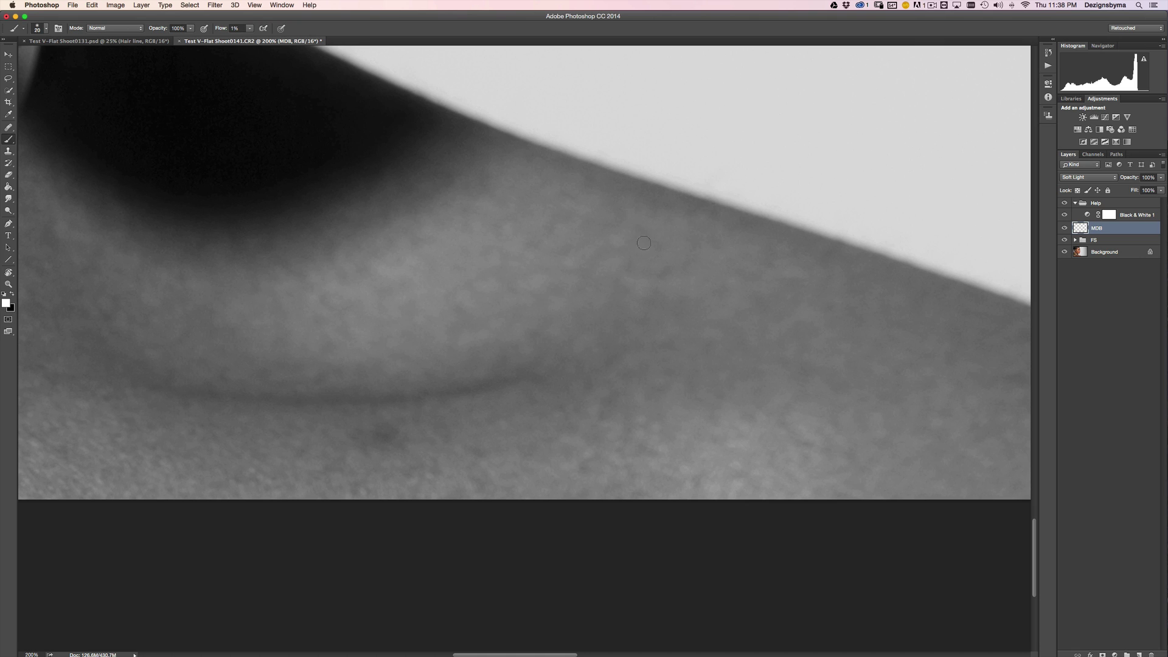
{"action": "left_click_drag", "start_coordinate": [411, 435], "coordinate": [378, 445]}
{"action": "key", "text": "super+minus"}
{"action": "key", "text": "super+plus"}
Step: Dodge the skin where the far side of the metal collar meets the shoulder with a small white brush
{"action": "mouse_move", "coordinate": [604, 373]}
{"action": "left_mouse_down"}
{"action": "mouse_move", "coordinate": [336, 351]}
{"action": "mouse_move", "coordinate": [610, 407]}
{"action": "mouse_move", "coordinate": [715, 345]}
{"action": "left_mouse_up"}
{"action": "key", "text": "super+minus"}
{"action": "key", "text": "super+minus"}
{"action": "key", "text": "super+plus"}
{"action": "key", "text": "super+plus"}
{"action": "key", "text": "bracketleft"}
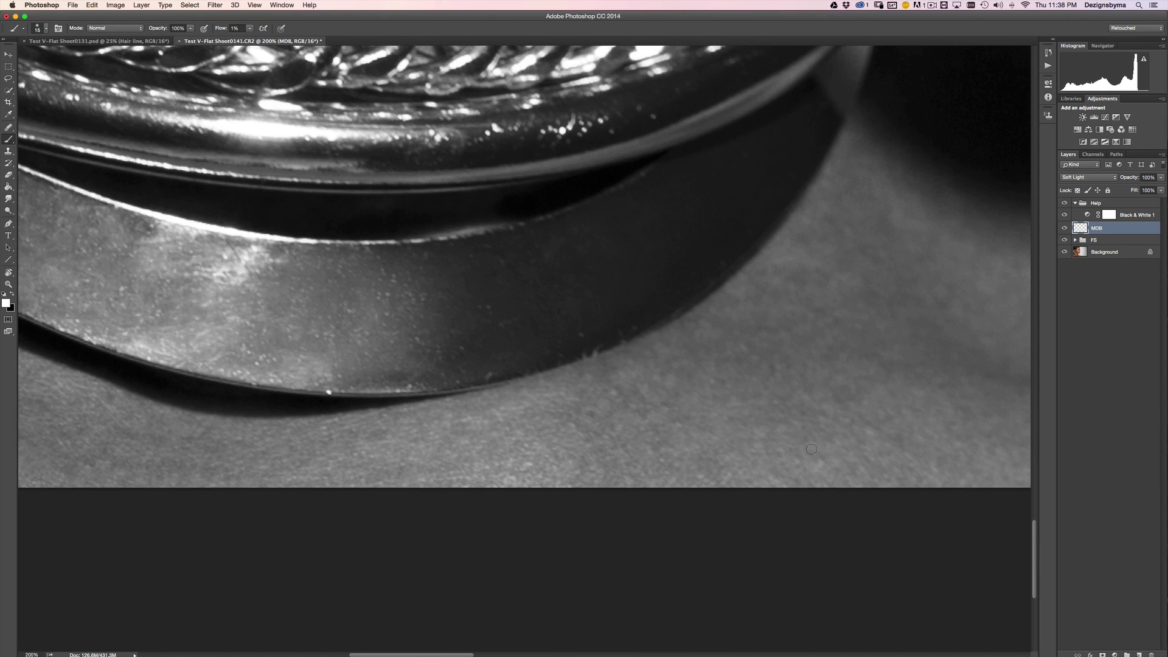
{"action": "key", "text": "bracketright"}
{"action": "key", "text": "bracketright"}
{"action": "key", "text": "super+minus"}
{"action": "key", "text": "super+minus"}
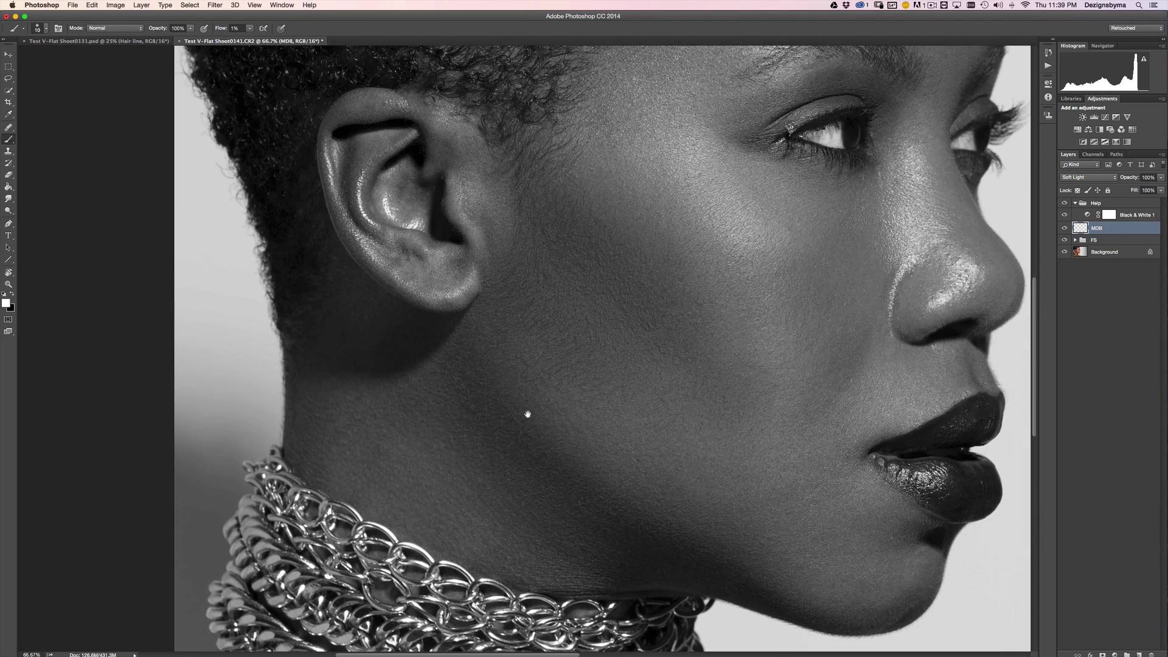
Step: Dodge fine dark patches on the chest directly beneath the front of the metal collar with a very small white brush
{"action": "key", "text": "super+plus"}
{"action": "key", "text": "super+plus"}
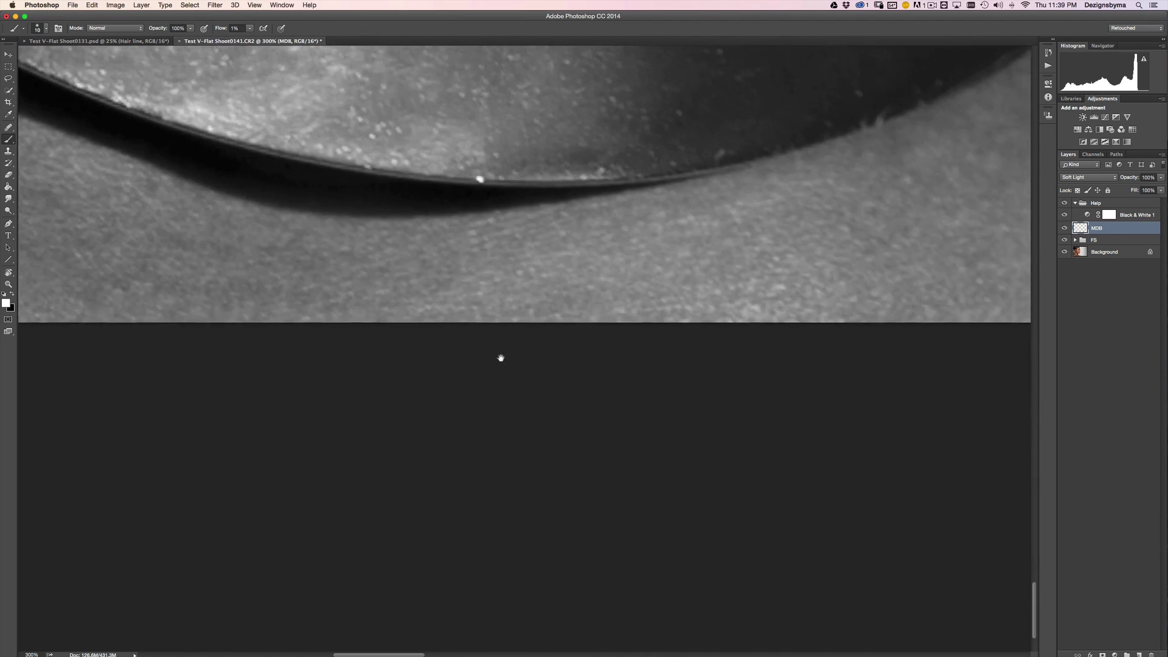
{"action": "key", "text": "super+plus"}
{"action": "key", "text": "bracketleft"}
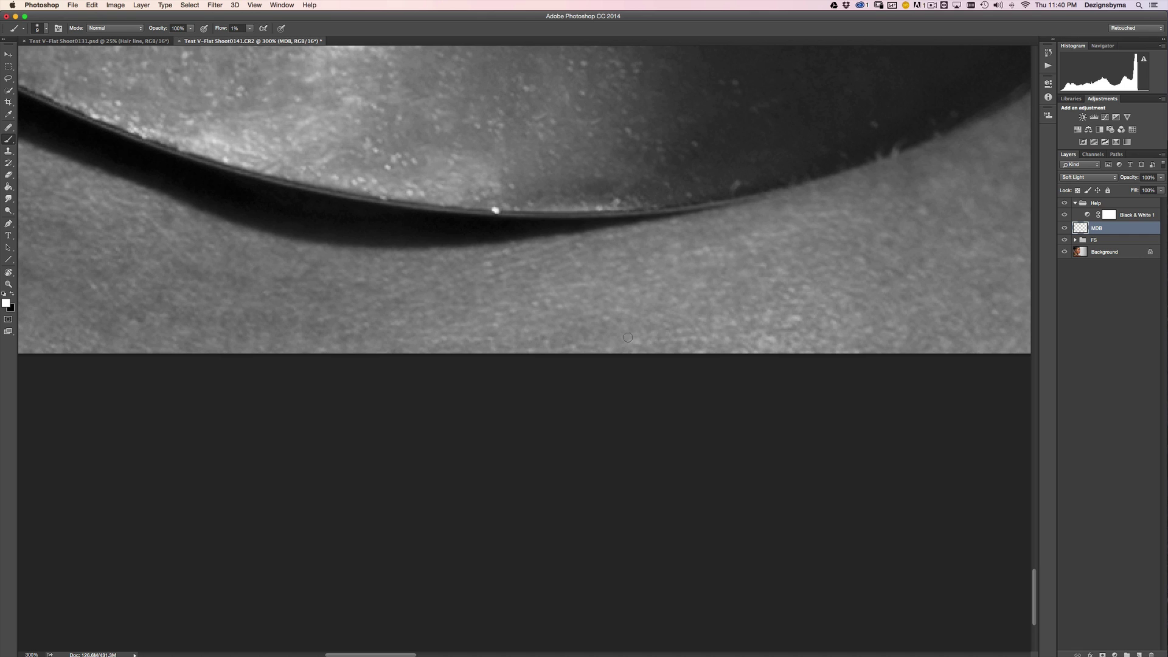
{"action": "left_click_drag", "start_coordinate": [703, 304], "coordinate": [596, 308]}
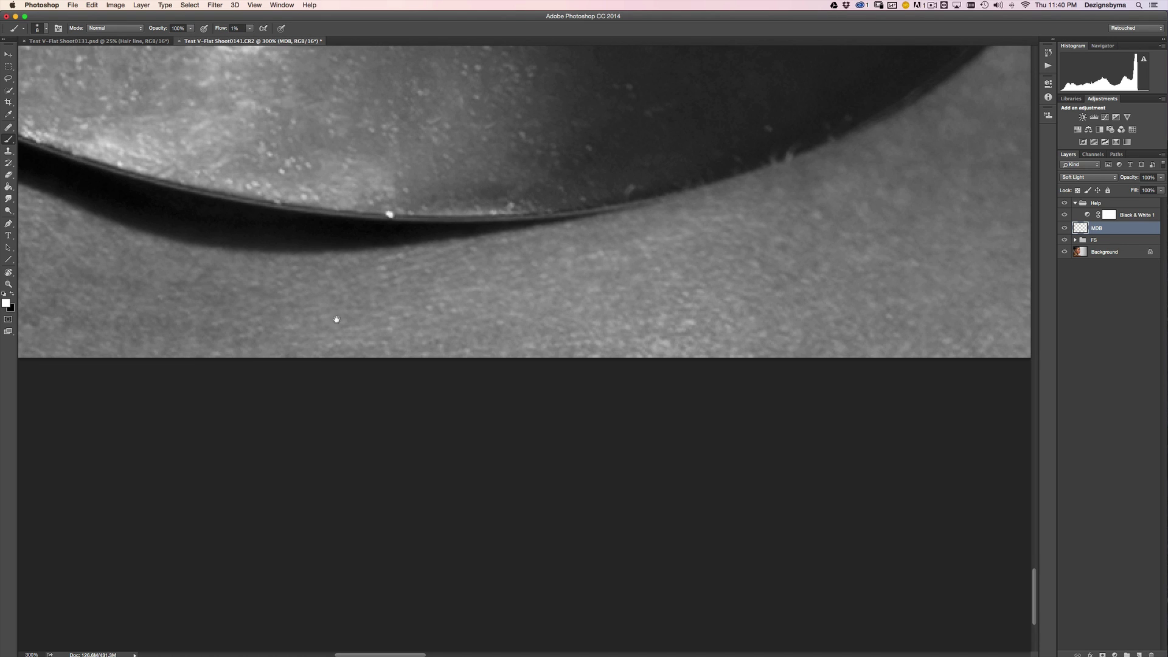
{"action": "scroll", "coordinate": [529, 279], "scroll_direction": "left", "scroll_amount": 5}
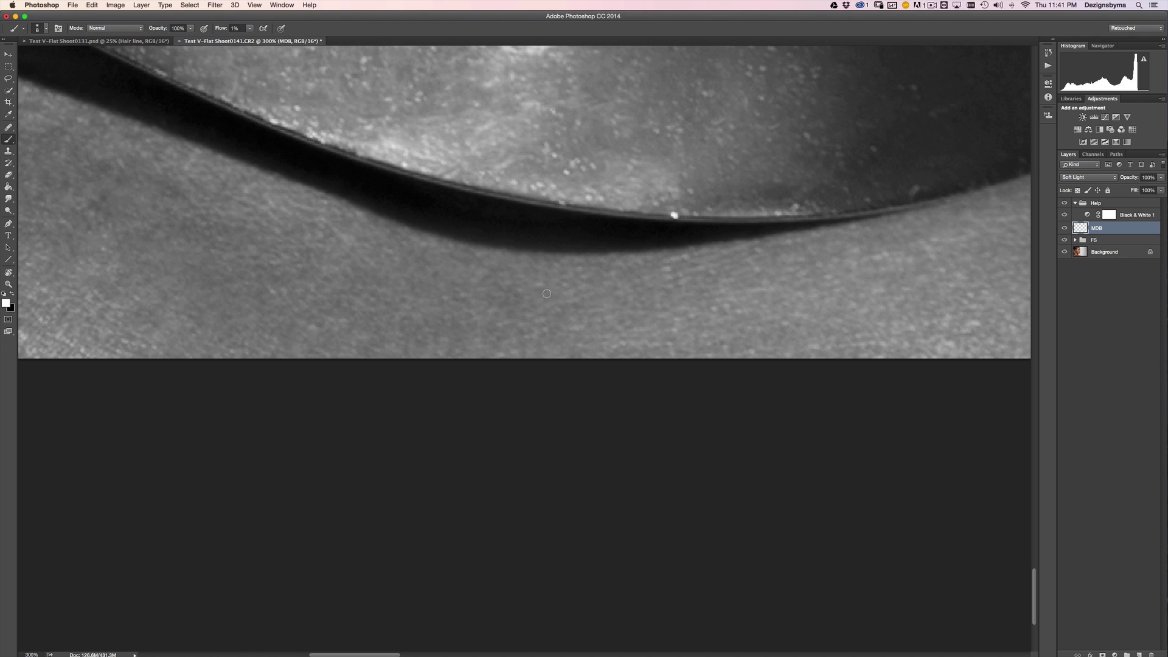
Step: Burn bright patches on the chest skin below the collar's shadow with a small black brush
{"action": "key", "text": "x"}
{"action": "key", "text": "super+minus"}
{"action": "scroll", "coordinate": [316, 359], "scroll_direction": "left", "scroll_amount": 5}
{"action": "scroll", "coordinate": [316, 359], "scroll_direction": "up", "scroll_amount": 2}
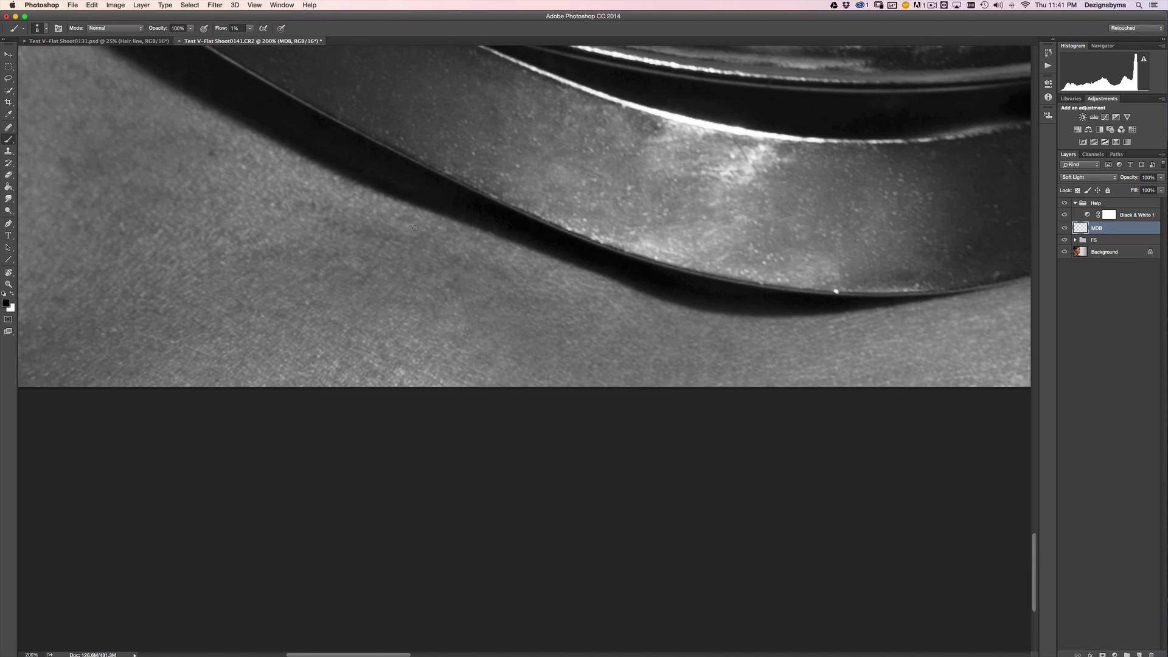
{"action": "key", "text": "super+minus"}
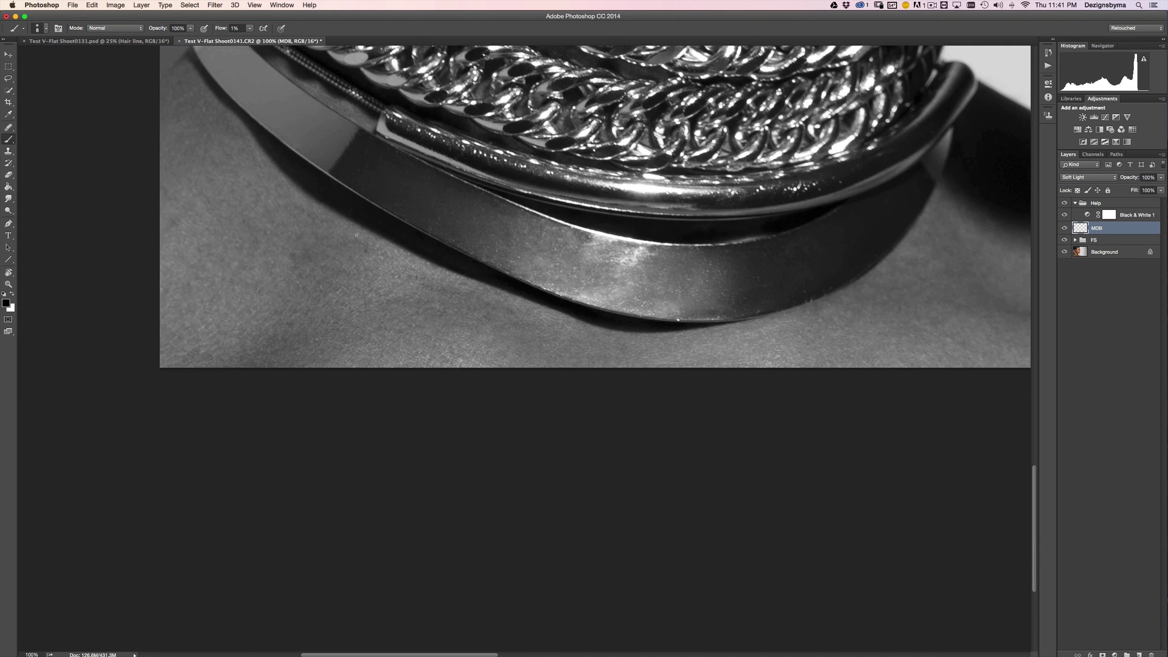
{"action": "key", "text": "super+plus"}
Step: Dodge the remaining dark patches on the near shoulder below the collar with a small white brush
{"action": "key", "text": "x"}
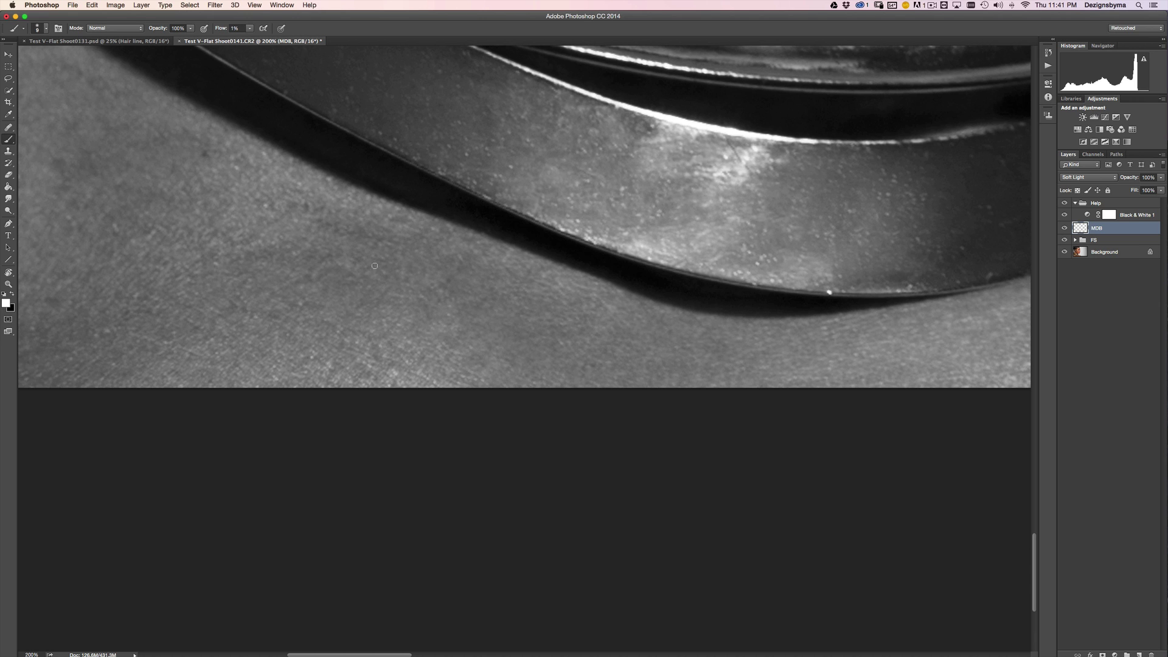
{"action": "key", "text": "super+minus"}
{"action": "key", "text": "super+plus"}
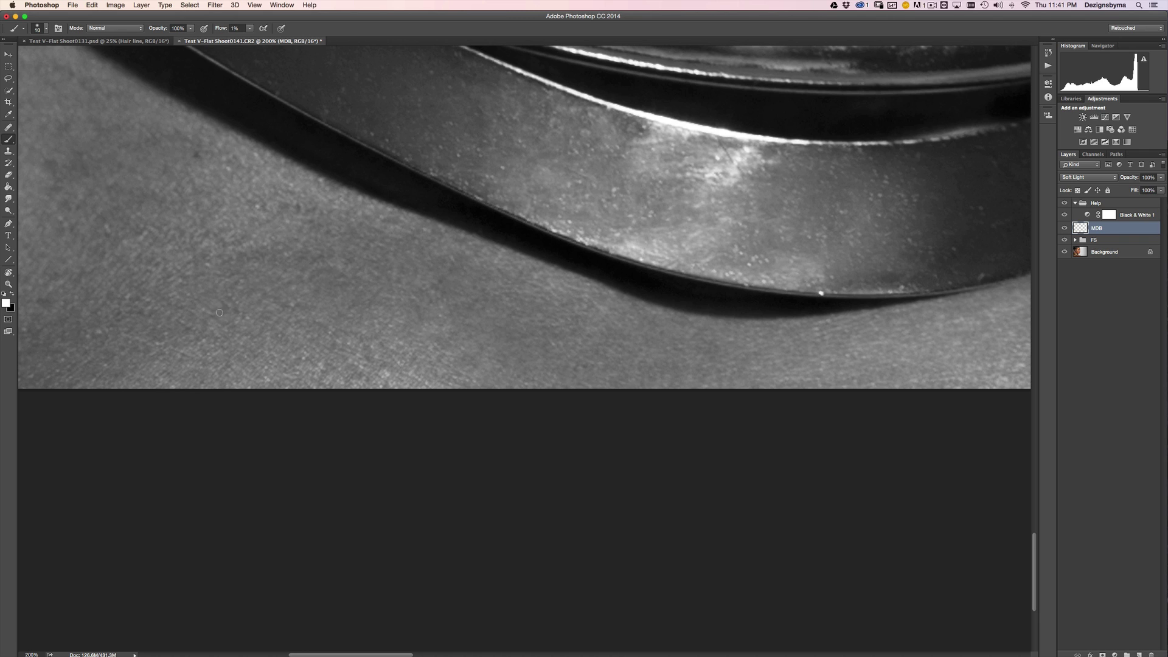
{"action": "key", "text": "super+minus"}
{"action": "key", "text": "bracketleft"}
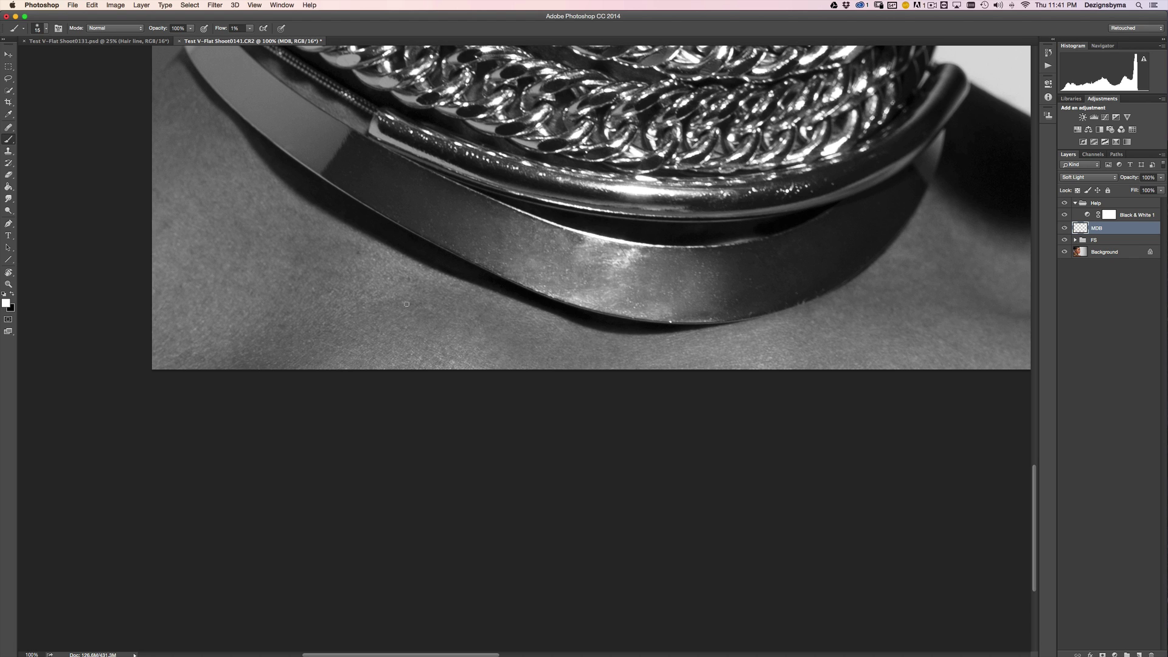
Step: Blend the near shoulder skin below the collar with black and white brushes, and check it in the full portrait
{"action": "key", "text": "x"}
{"action": "key", "text": "super+minus"}
{"action": "key", "text": "super+minus"}
{"action": "key", "text": "super+equal"}
{"action": "key", "text": "x"}
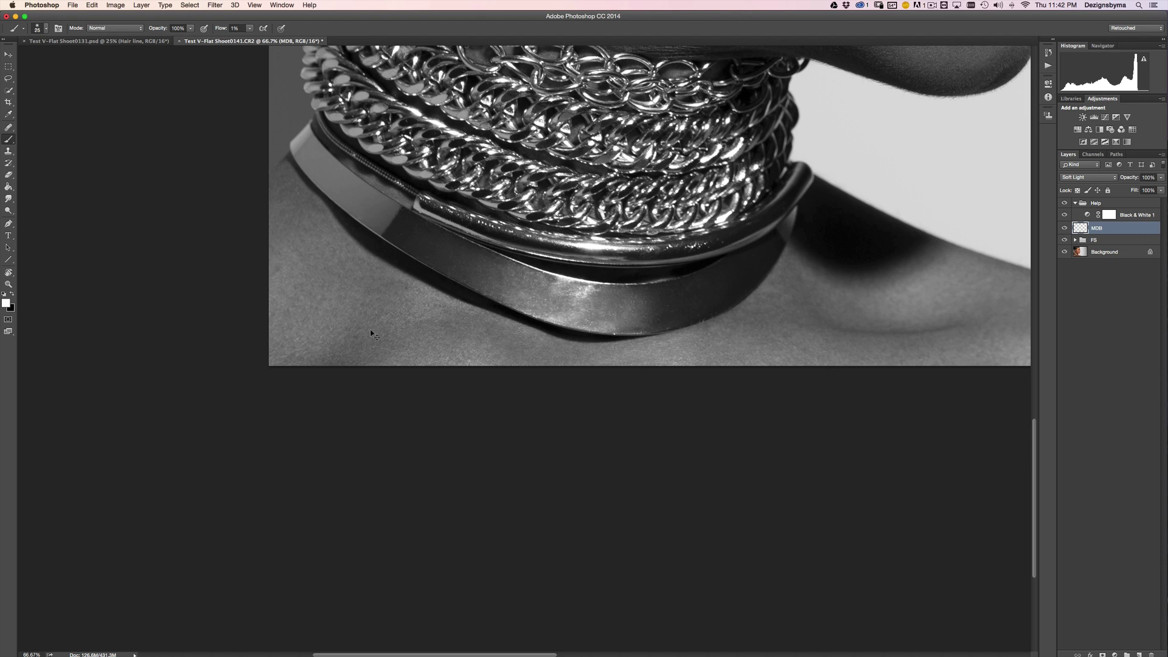
{"action": "key", "text": "super+minus"}
{"action": "key", "text": "super+minus"}
{"action": "key", "text": "super+minus"}
{"action": "key", "text": "super+plus"}
{"action": "key", "text": "super+plus"}
{"action": "key", "text": "super+minus"}
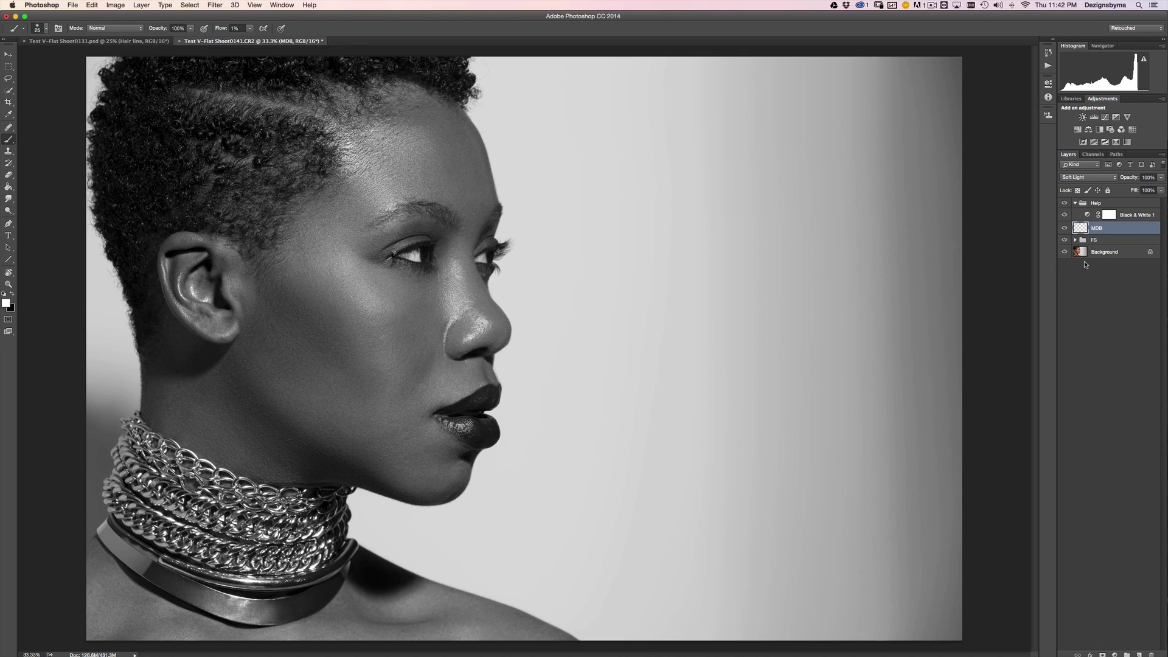
Step: Dodge dark patches on the wing of the nose with a very small white brush at 1% flow
{"action": "key", "text": "super+plus"}
{"action": "key", "text": "super+plus"}
{"action": "key", "text": "super+plus"}
{"action": "key", "text": "super+plus"}
{"action": "key", "text": "bracketleft"}
{"action": "key", "text": "bracketleft"}
{"action": "key", "text": "bracketleft"}
{"action": "key", "text": "bracketleft"}
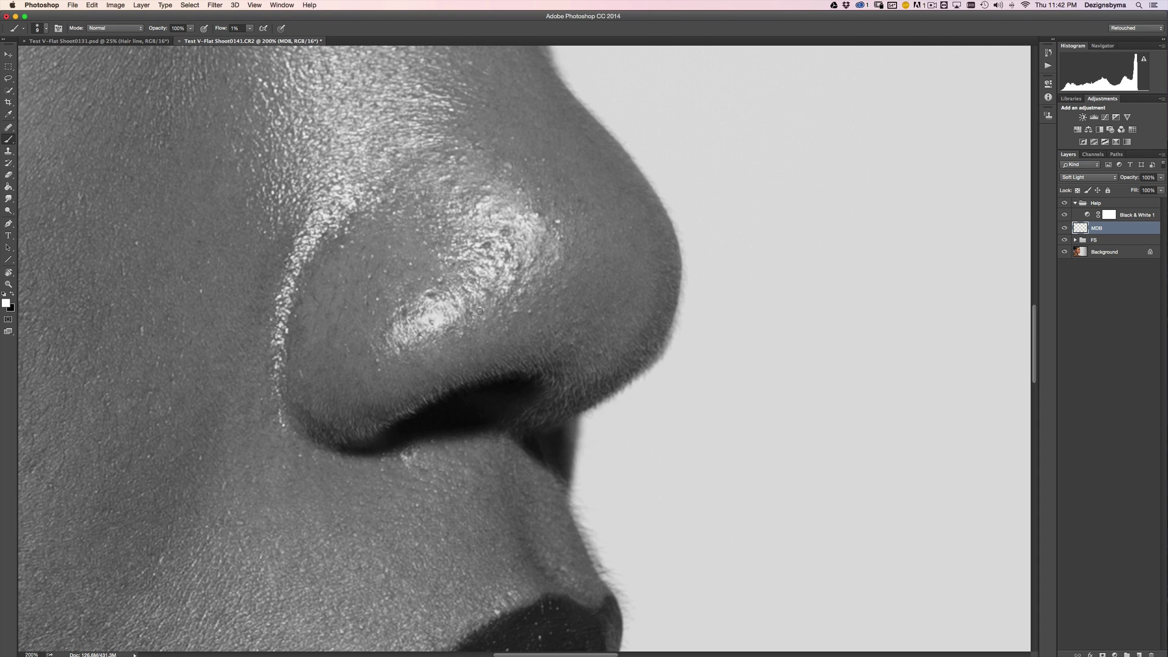
{"action": "key", "text": "super+minus"}
{"action": "key", "text": "super+plus"}
Step: Dodge the dark skin along the lower rim of the nostril with a slightly larger white brush
{"action": "key", "text": "bracketright"}
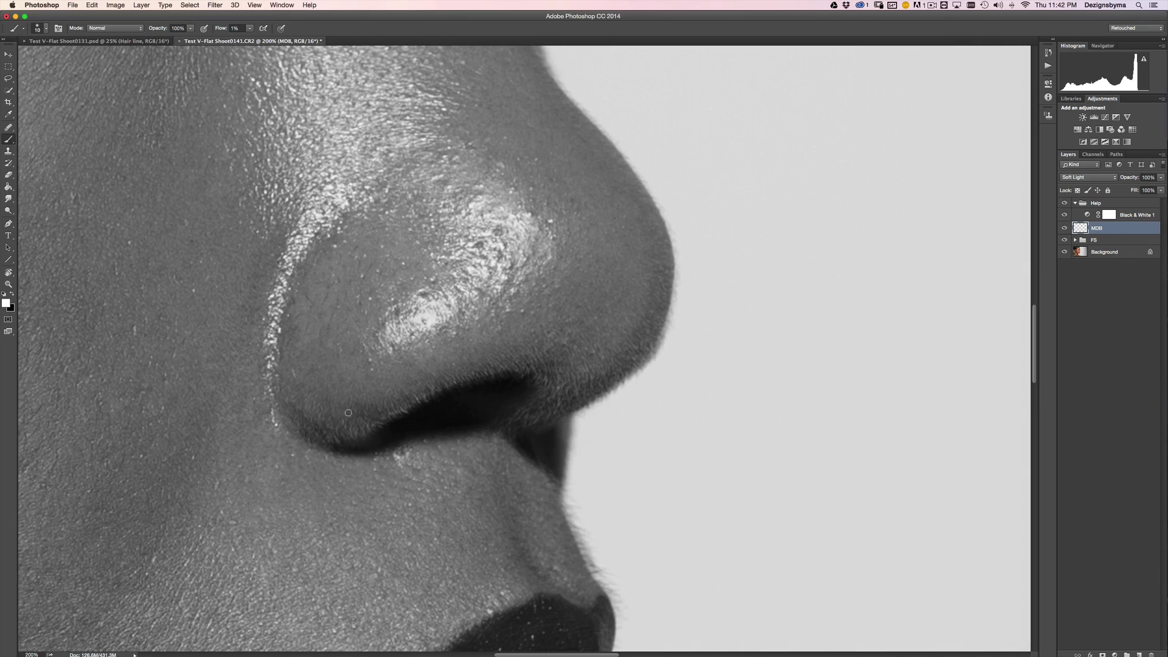
{"action": "key", "text": "super+minus"}
{"action": "key", "text": "super+minus"}
{"action": "key", "text": "super+plus"}
{"action": "key", "text": "super+plus"}
{"action": "key", "text": "bracketright"}
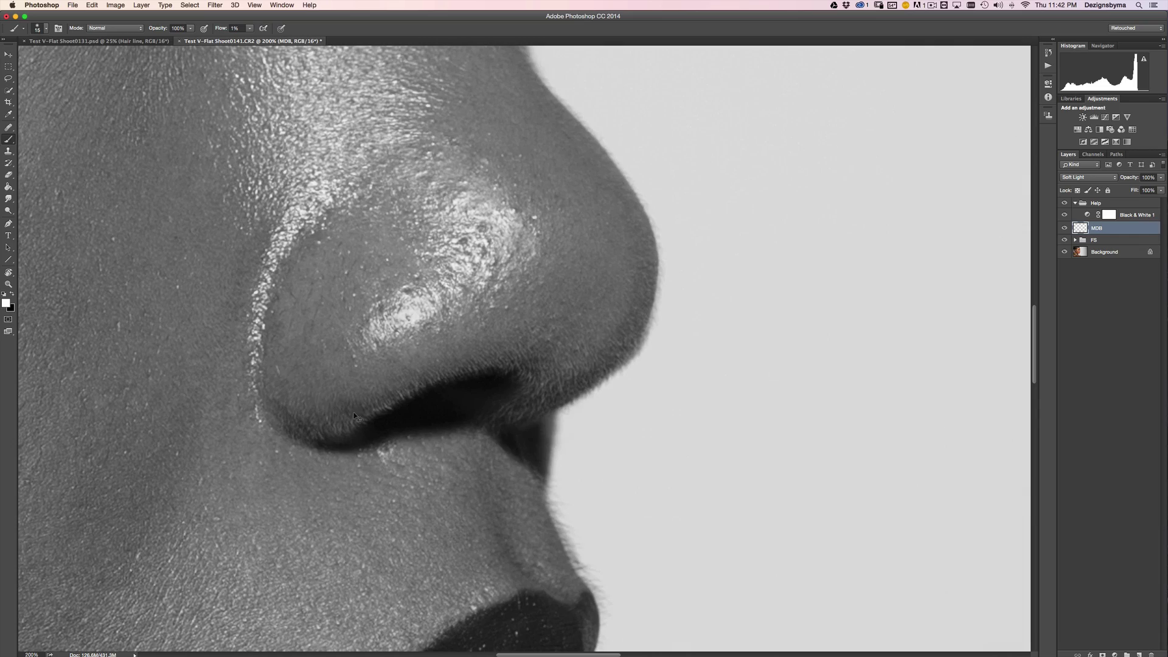
Step: Check the nose retouching in close-up and in the full portrait view
{"action": "key", "text": "super+minus"}
{"action": "key", "text": "super+minus"}
{"action": "key", "text": "super+minus"}
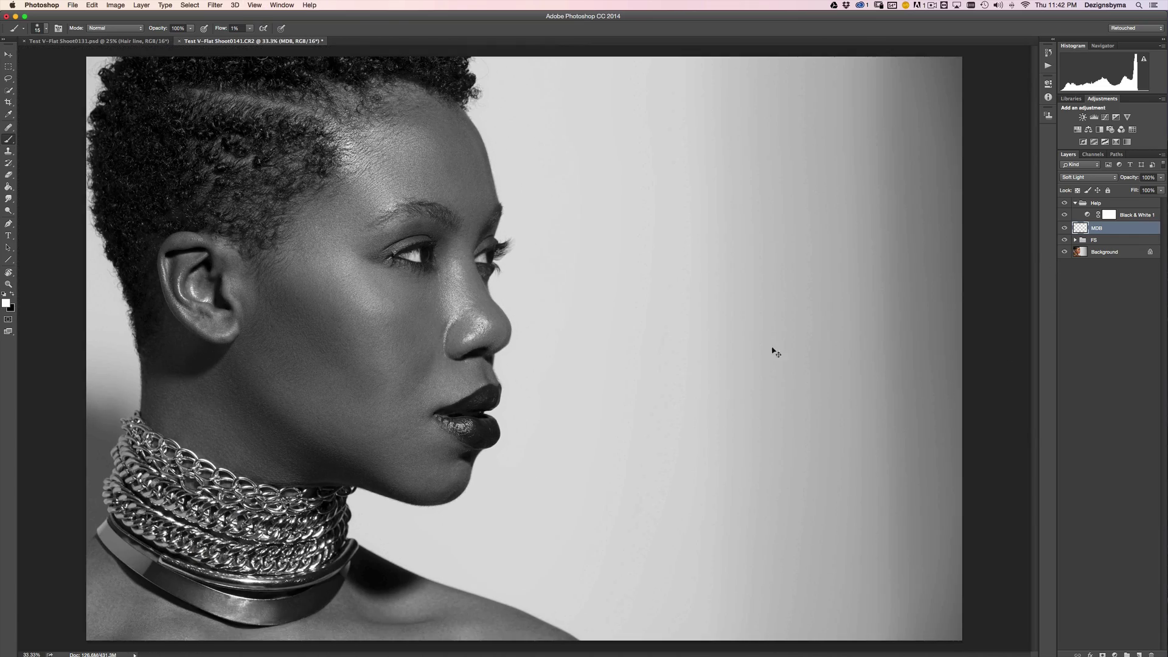
{"action": "key", "text": "super+plus"}
{"action": "key", "text": "super+plus"}
{"action": "key", "text": "super+plus"}
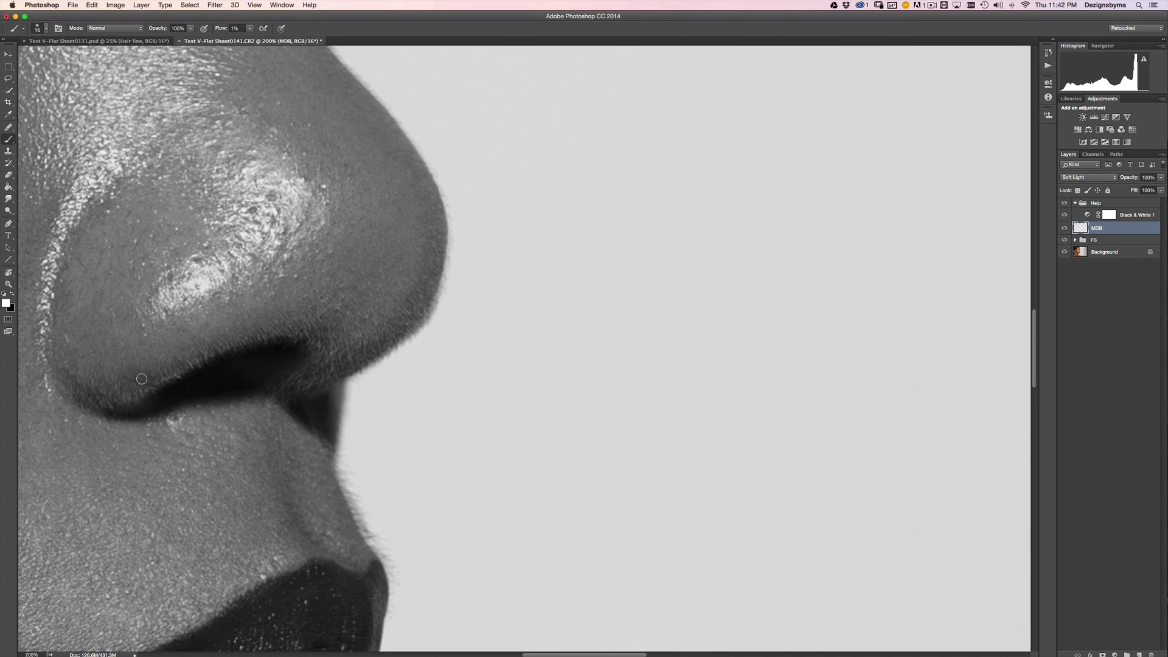
{"action": "key", "text": "super+minus"}
{"action": "key", "text": "super+minus"}
{"action": "key", "text": "super+minus"}
{"action": "key", "text": "super+minus"}
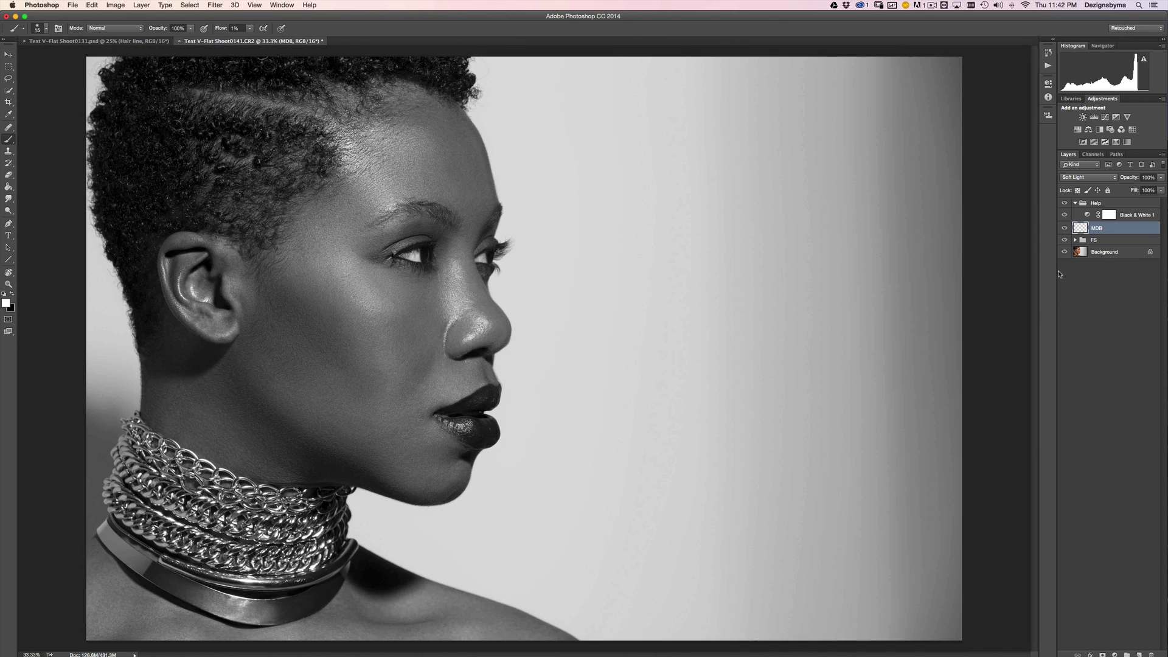
Step: Compare the portrait with and without the MDB layer, and inspect the eye, nose and cheek skin in close-up
{"action": "left_click", "coordinate": [1065, 227]}
{"action": "left_click", "coordinate": [1065, 229]}
{"action": "left_click", "coordinate": [1064, 227]}
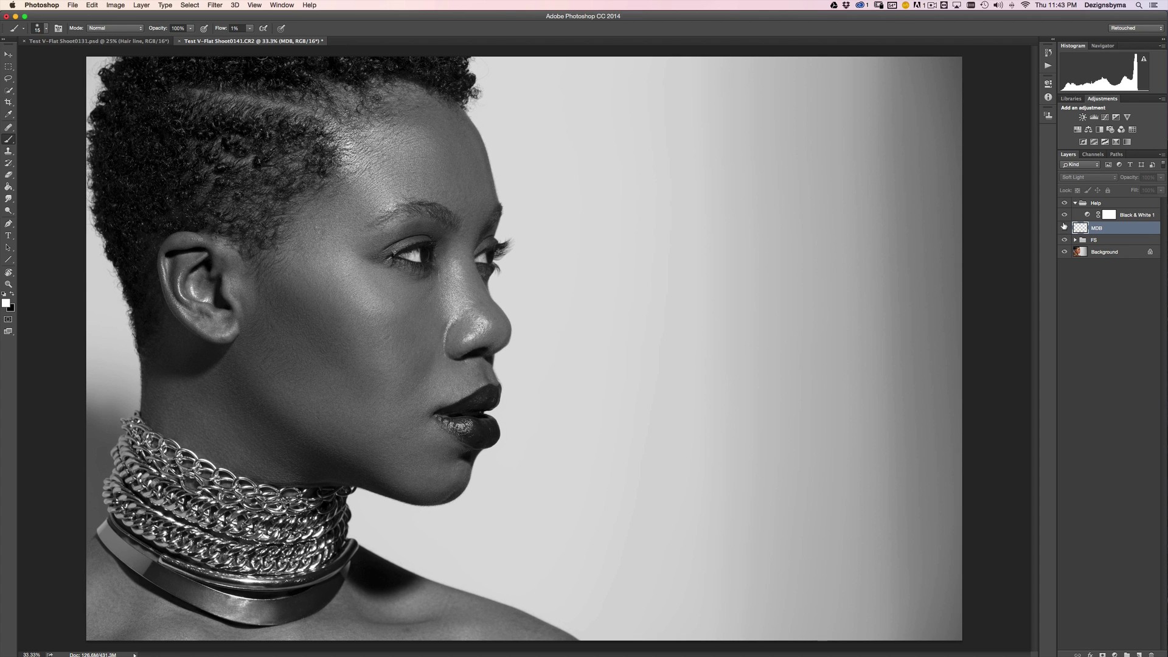
{"action": "left_click", "coordinate": [1064, 228]}
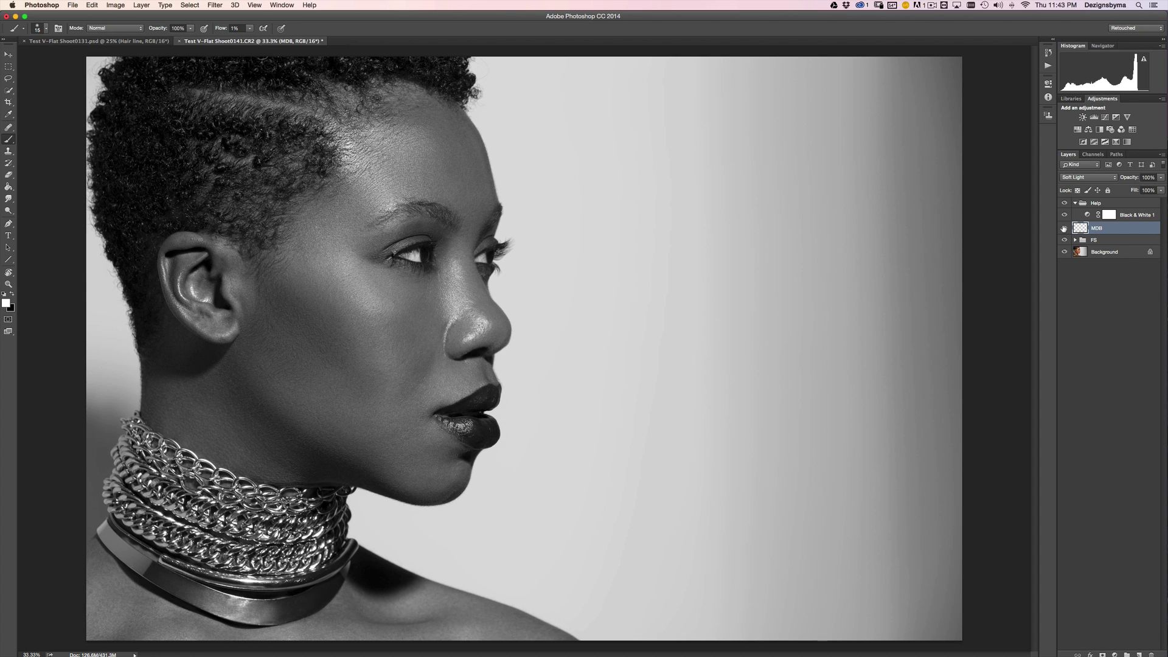
{"action": "scroll", "coordinate": [907, 314], "scroll_direction": "up", "scroll_amount": 3}
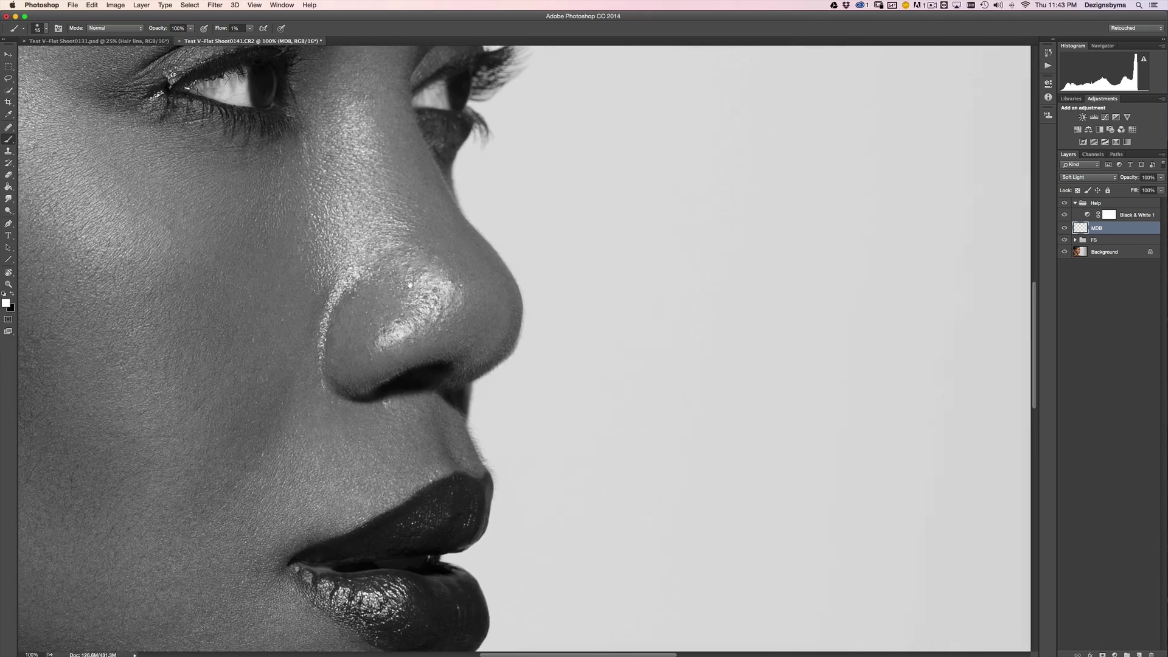
{"action": "key", "text": "x"}
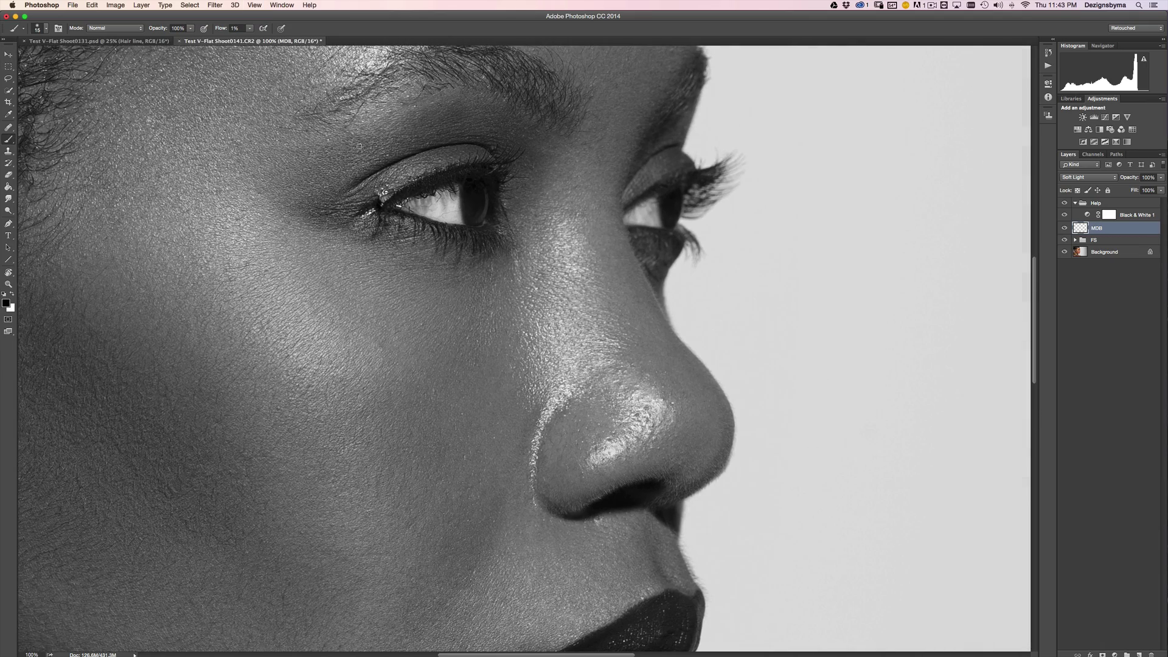
{"action": "key", "text": "super+minus"}
{"action": "key", "text": "]"}
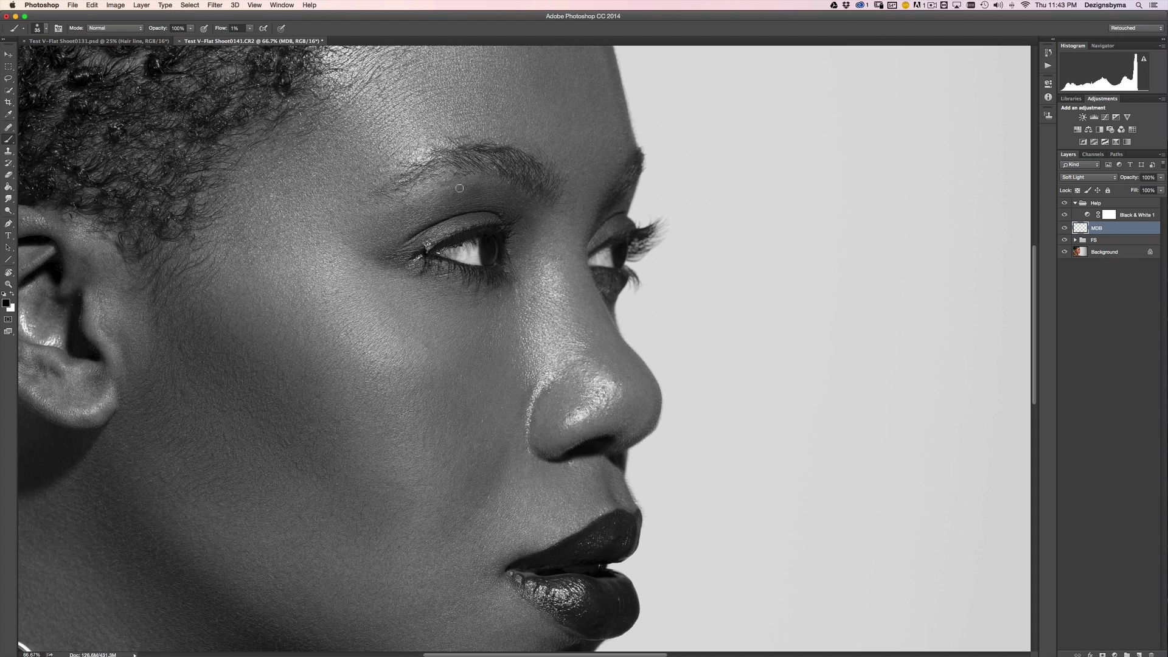
{"action": "key", "text": "super+minus"}
{"action": "key", "text": "super+minus"}
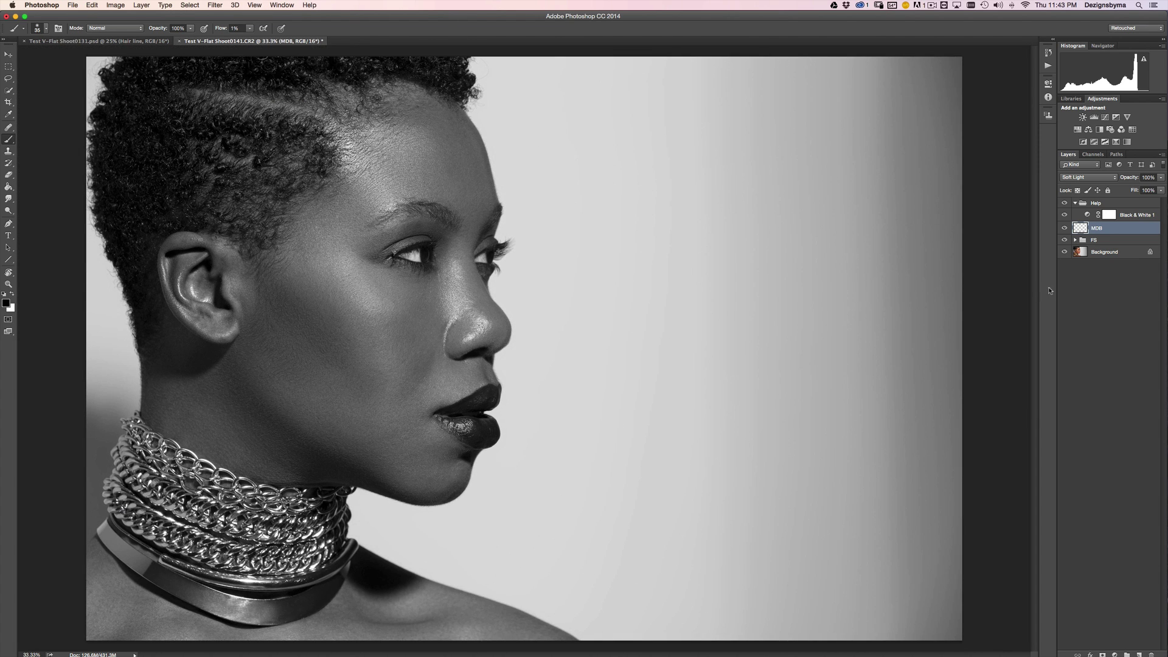
{"action": "left_click", "coordinate": [1065, 228]}
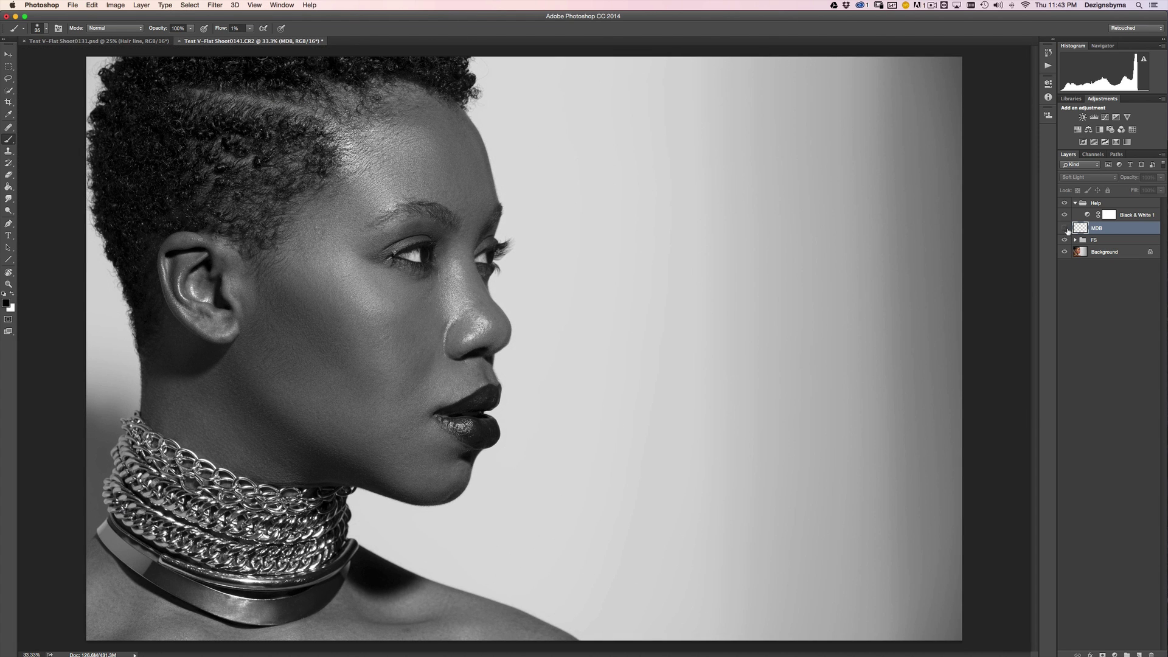
{"action": "left_click", "coordinate": [1066, 229]}
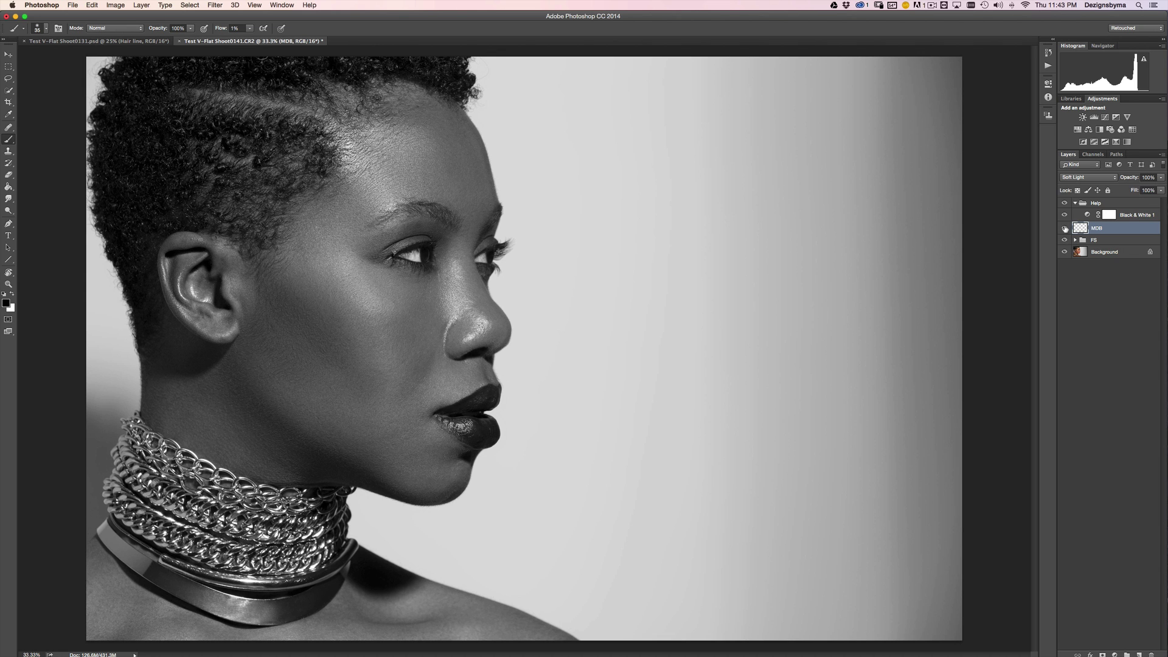
Step: Touch up the cheek skin beside the nose with a small white brush at 1% flow, comparing before and after
{"action": "key", "text": "super+plus"}
{"action": "key", "text": "super+plus"}
{"action": "key", "text": "bracketleft"}
{"action": "key", "text": "bracketleft"}
{"action": "key", "text": "bracketleft"}
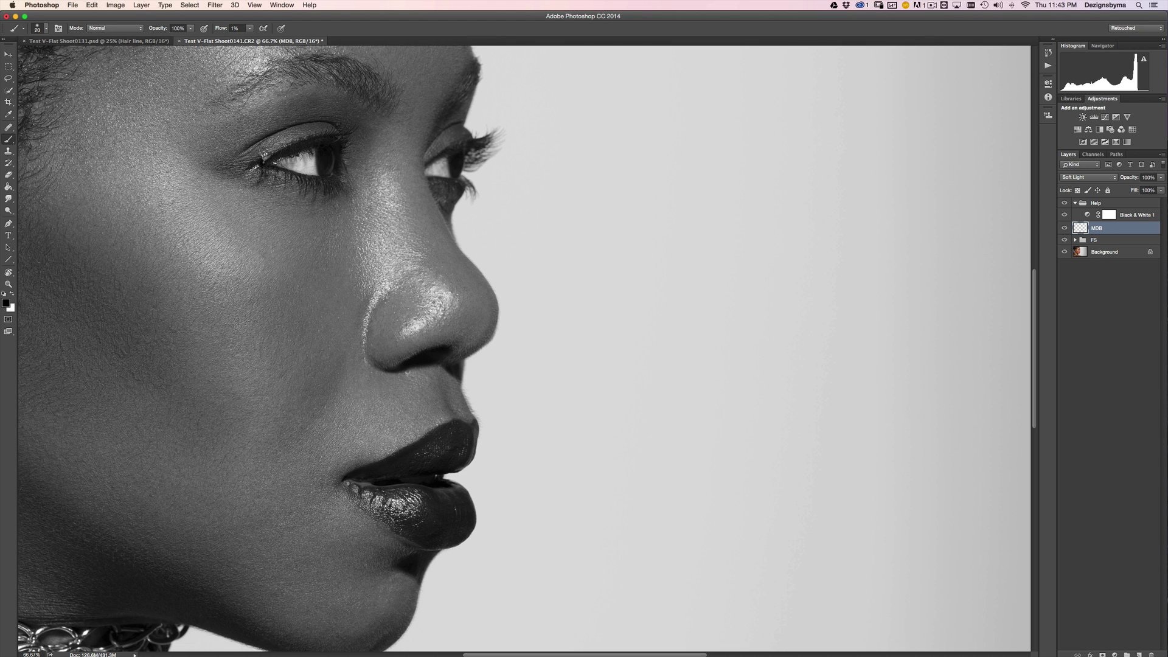
{"action": "key", "text": "super+minus"}
{"action": "key", "text": "super+minus"}
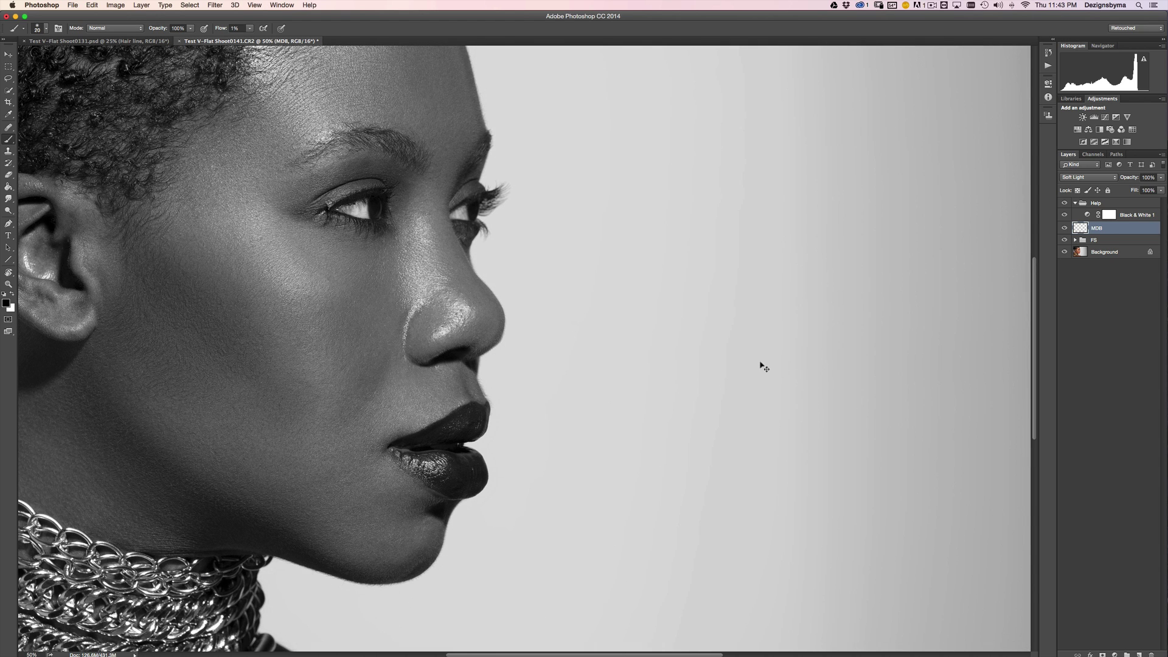
{"action": "key", "text": "super+plus"}
{"action": "key", "text": "super+plus"}
{"action": "key", "text": "x"}
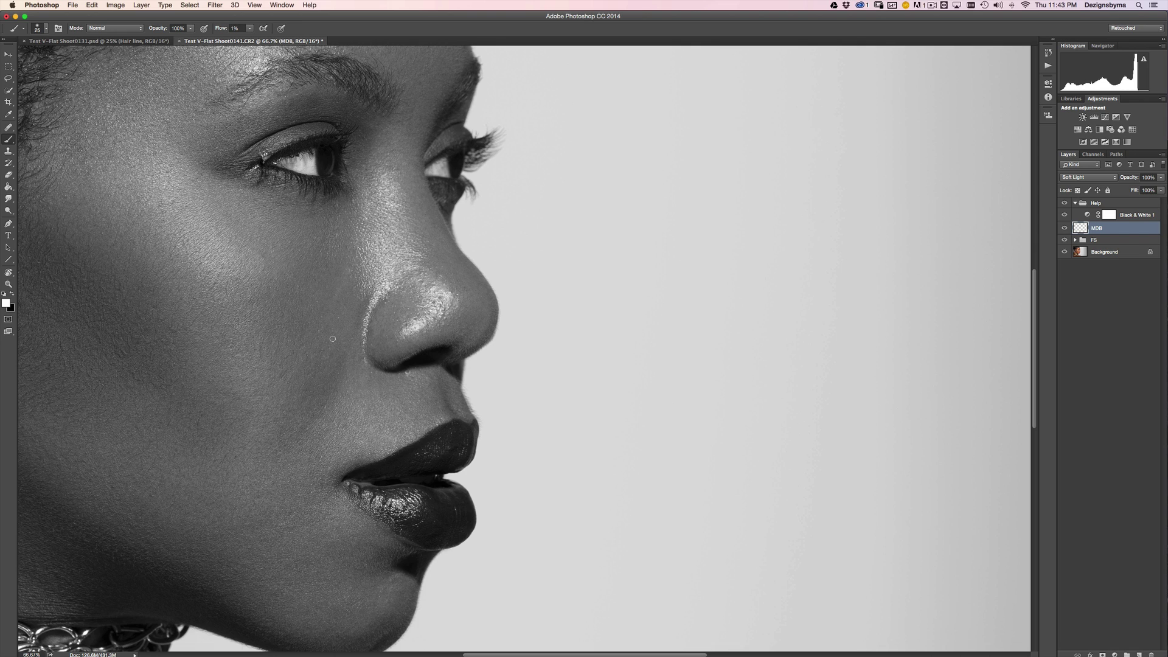
{"action": "key", "text": "super+z"}
{"action": "key", "text": "super+z"}
{"action": "key", "text": "bracketleft"}
{"action": "key", "text": "super+z"}
Step: Compare the full portrait with and without the micro dodge and burn on the MDB layer
{"action": "key", "text": "super+minus"}
{"action": "key", "text": "super+minus"}
{"action": "key", "text": "super+plus"}
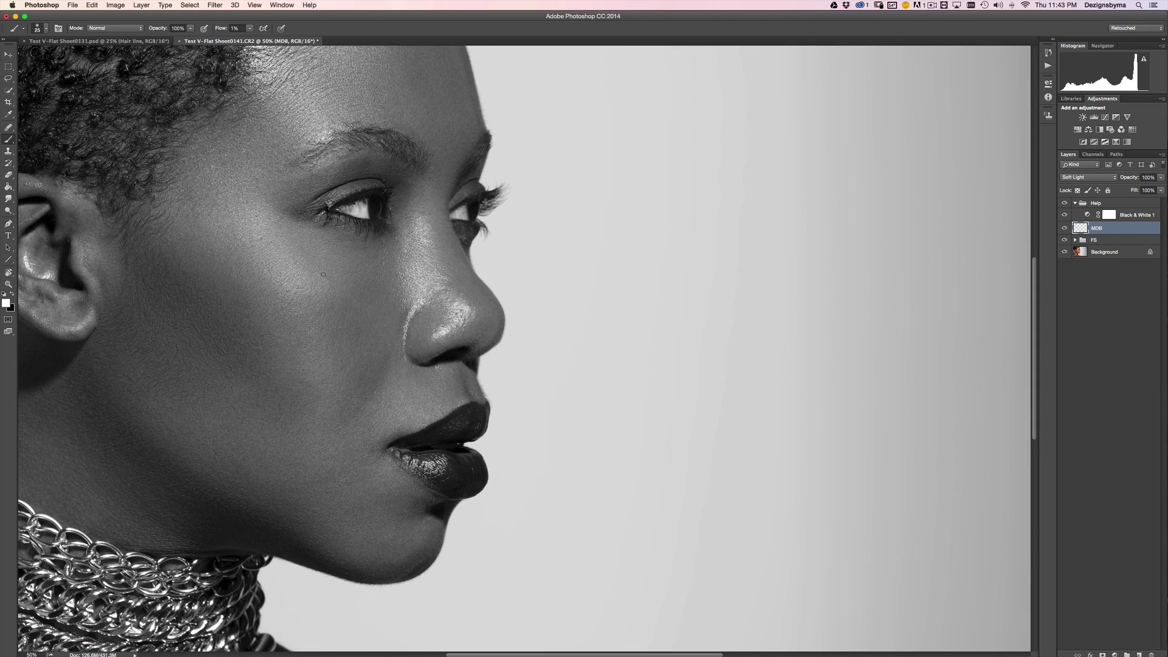
{"action": "key", "text": "super+minus"}
{"action": "key", "text": "super+minus"}
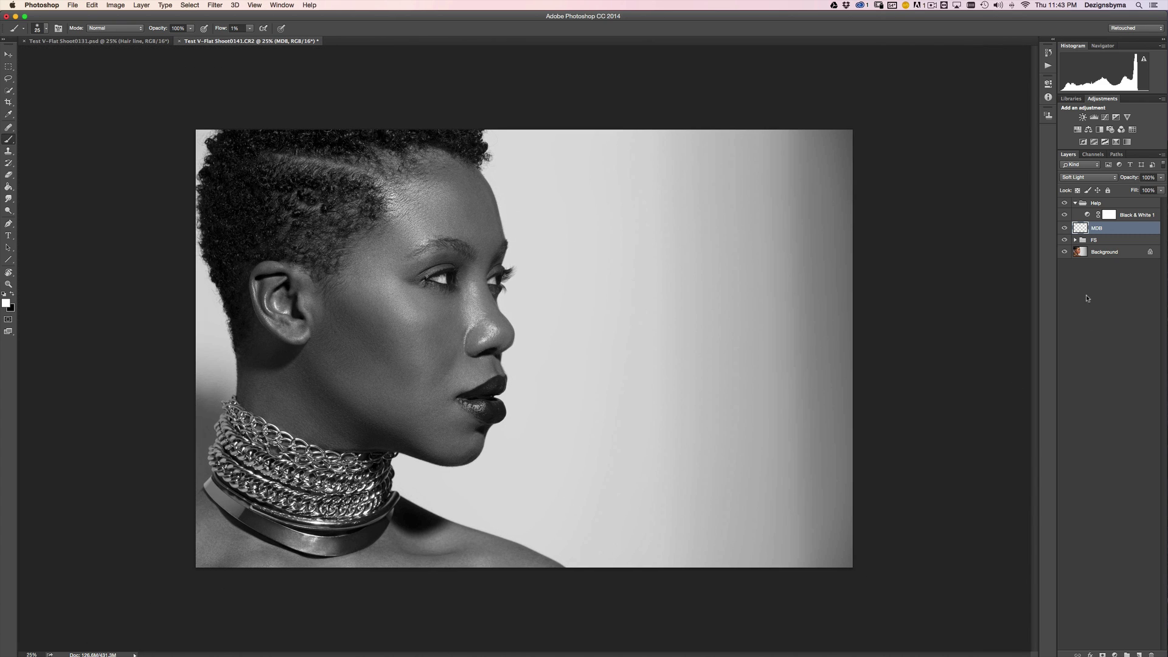
{"action": "left_click", "coordinate": [1066, 229]}
{"action": "left_click", "coordinate": [1066, 228]}
{"action": "left_click", "coordinate": [1066, 229]}
{"action": "left_click", "coordinate": [1066, 229]}
{"action": "left_click", "coordinate": [1065, 229]}
{"action": "left_click", "coordinate": [1066, 229]}
{"action": "left_click", "coordinate": [1065, 229]}
Step: Collapse and hide the Help group, and compare the colour portrait with and without the MDB layer
{"action": "left_click", "coordinate": [1075, 203]}
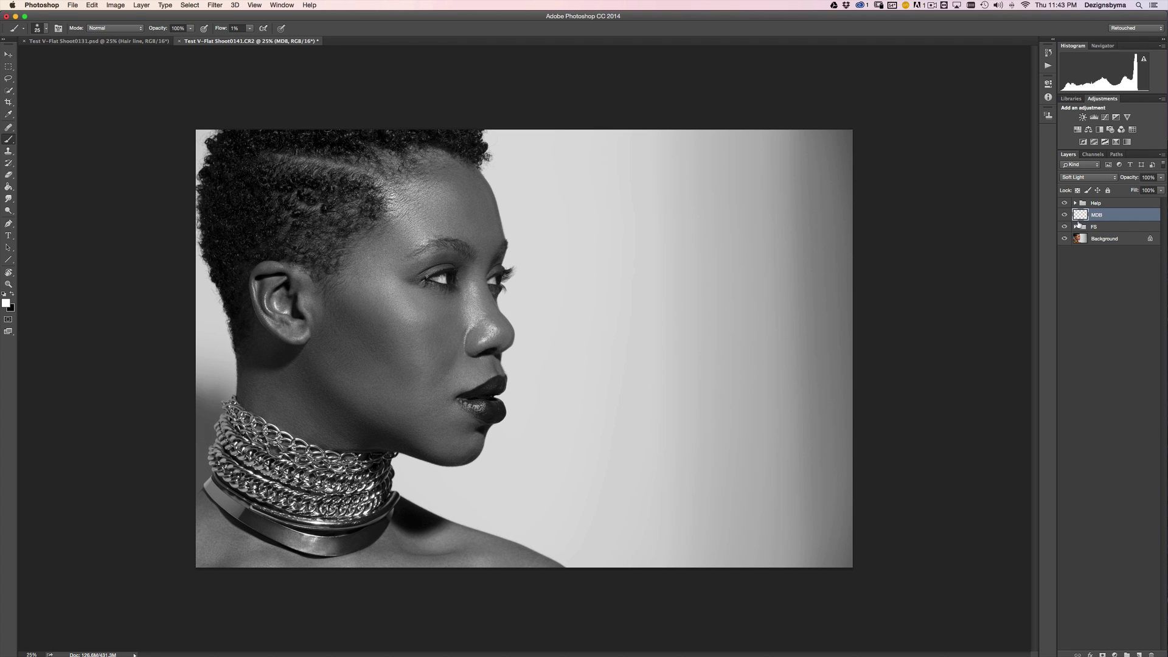
{"action": "left_click", "coordinate": [1065, 203]}
{"action": "left_click", "coordinate": [1065, 215]}
{"action": "left_click", "coordinate": [1065, 215]}
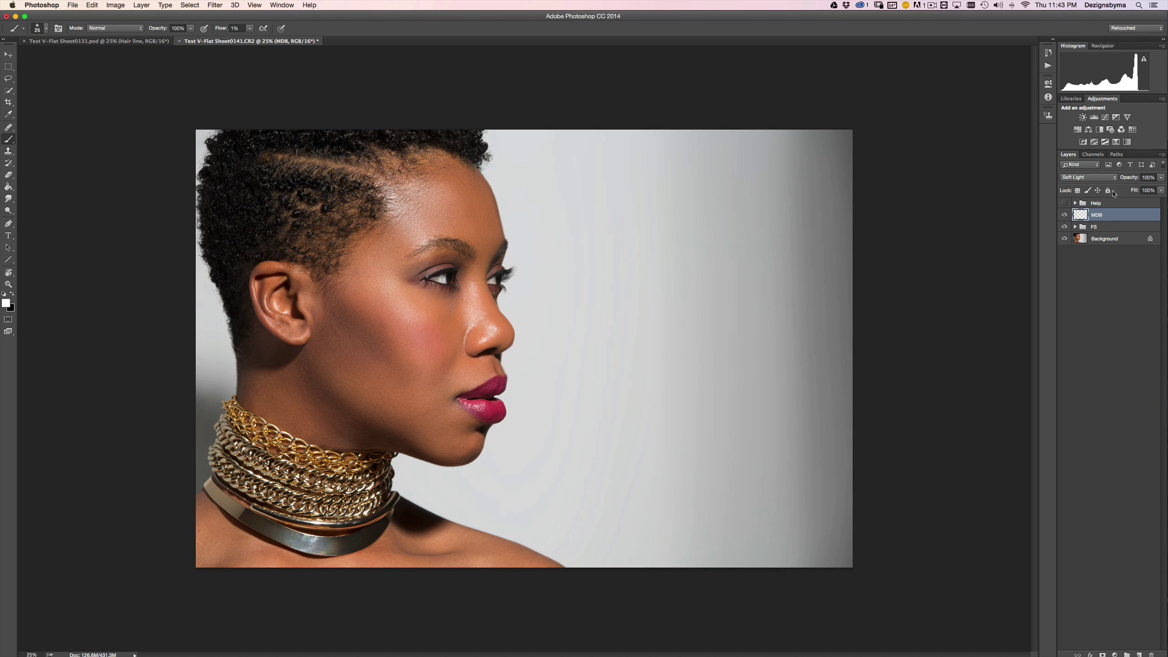
Step: Add a Hue/Saturation adjustment layer above MDB and rename it Skin Sat
{"action": "left_click", "coordinate": [1078, 129]}
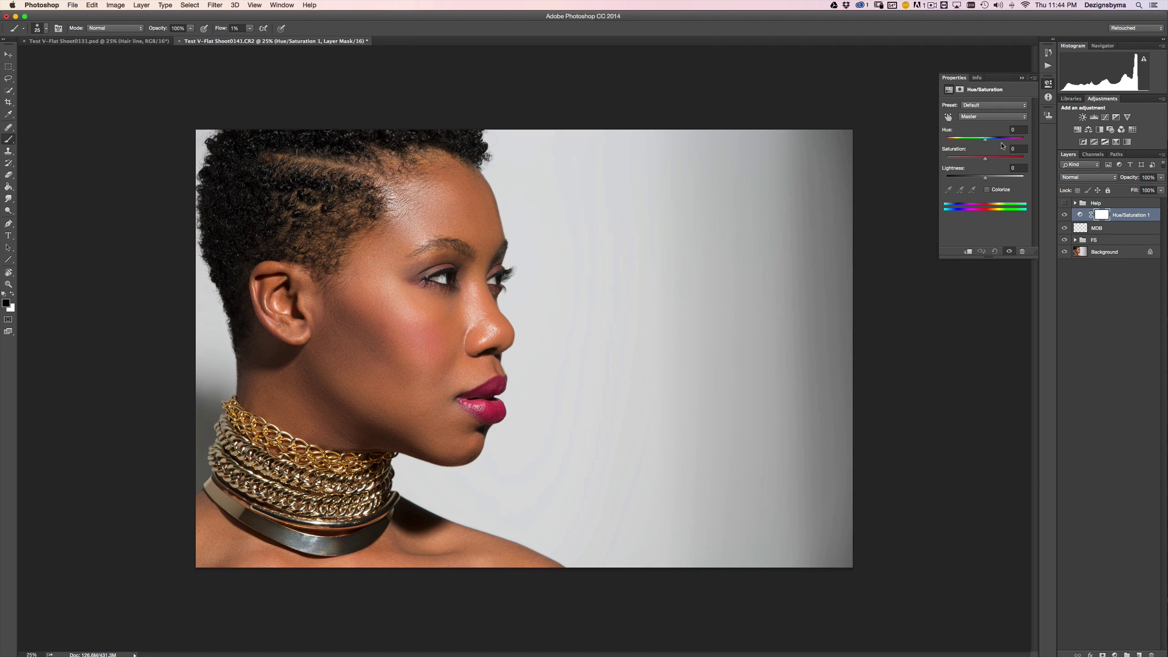
{"action": "double_click", "coordinate": [1122, 216]}
{"action": "type", "text": "Skin Sat"}
{"action": "key", "text": "Return"}
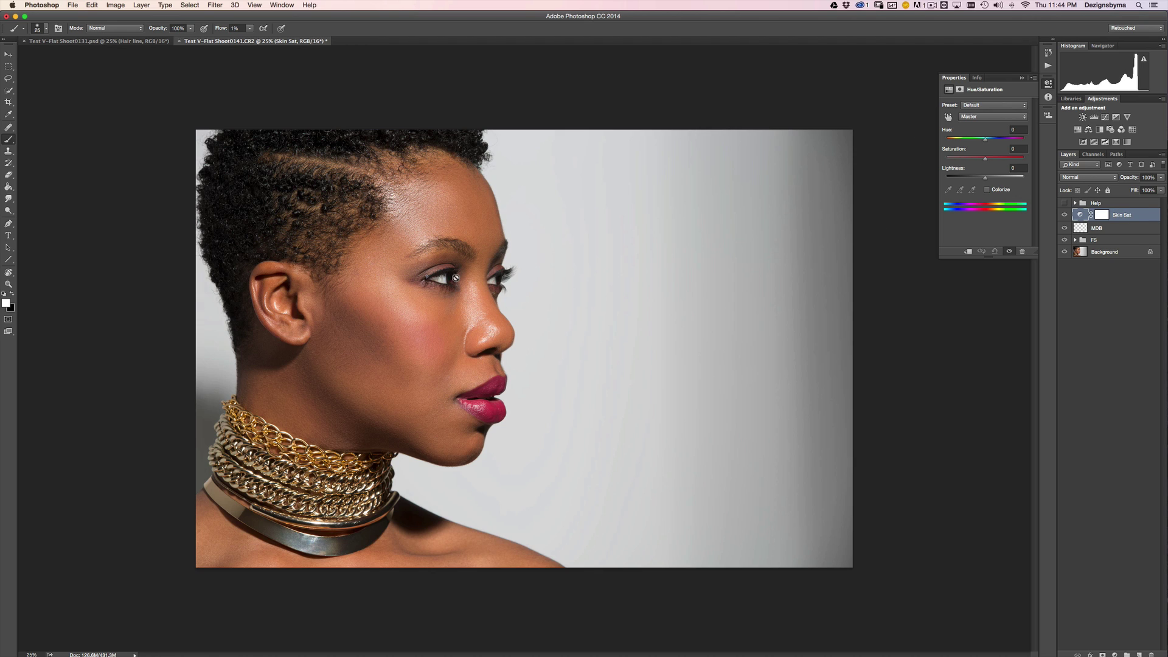
Step: Sample the cheek skin to target the Reds, set their saturation to -23, and compare the portrait with and without Skin Sat
{"action": "left_click", "coordinate": [948, 117]}
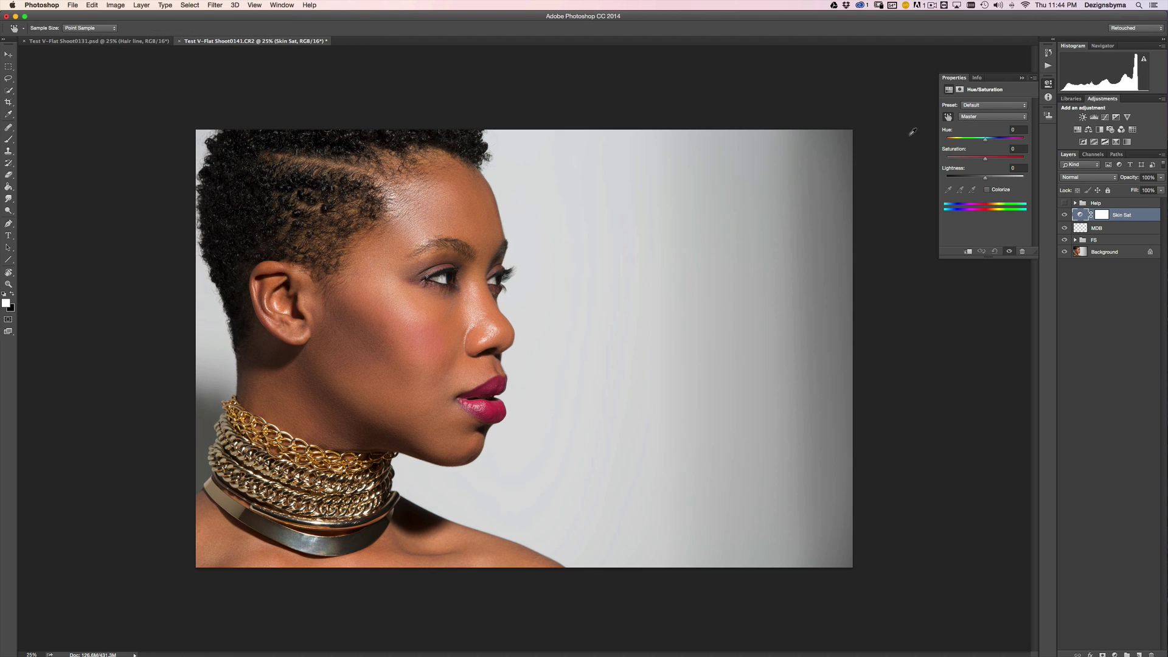
{"action": "left_click", "coordinate": [417, 290]}
{"action": "left_click", "coordinate": [1017, 149]}
{"action": "type", "text": "-23"}
{"action": "key", "text": "Return"}
{"action": "left_click", "coordinate": [1064, 216]}
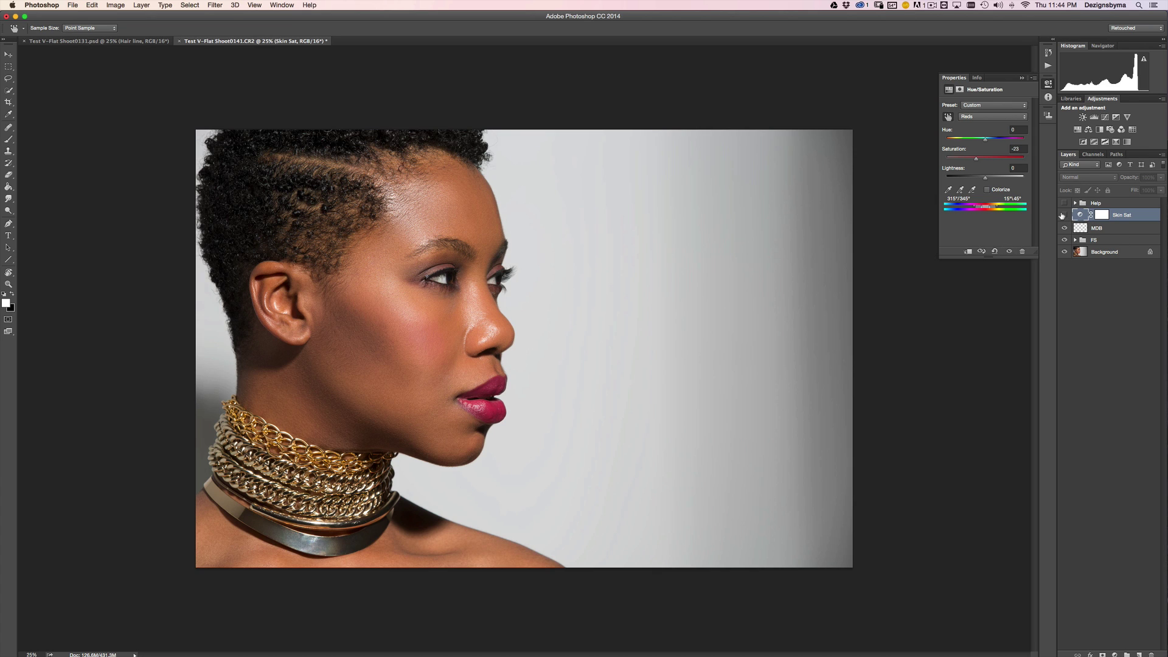
{"action": "left_click", "coordinate": [1064, 216]}
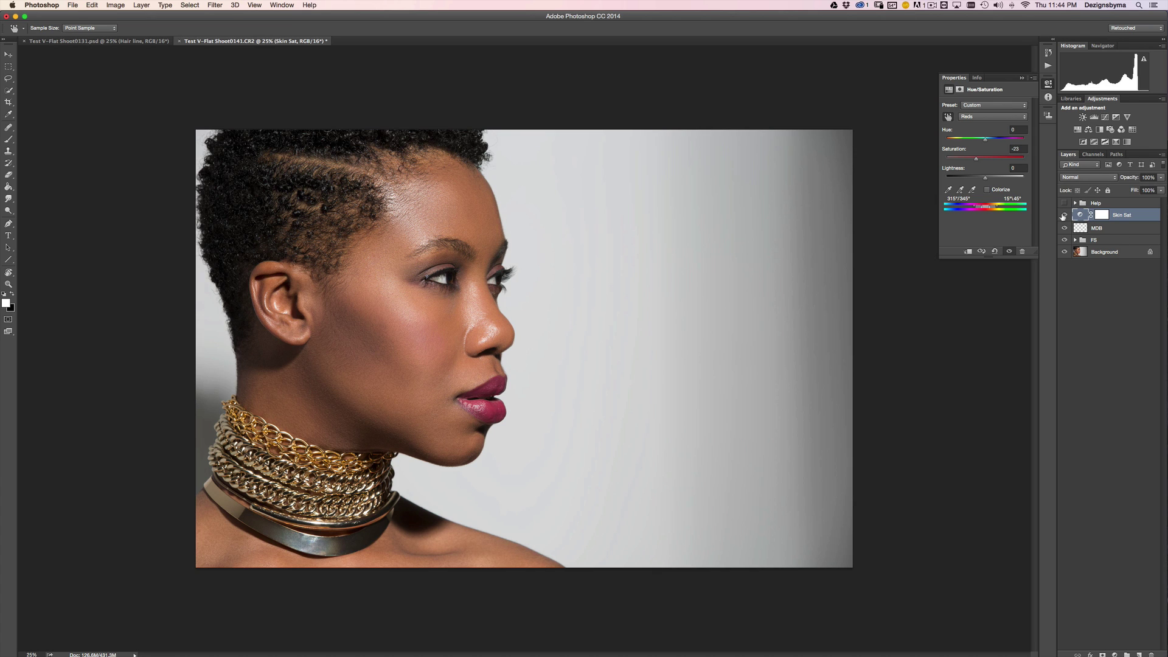
{"action": "left_click", "coordinate": [1064, 216]}
{"action": "left_click", "coordinate": [1064, 216]}
{"action": "left_click", "coordinate": [1023, 78]}
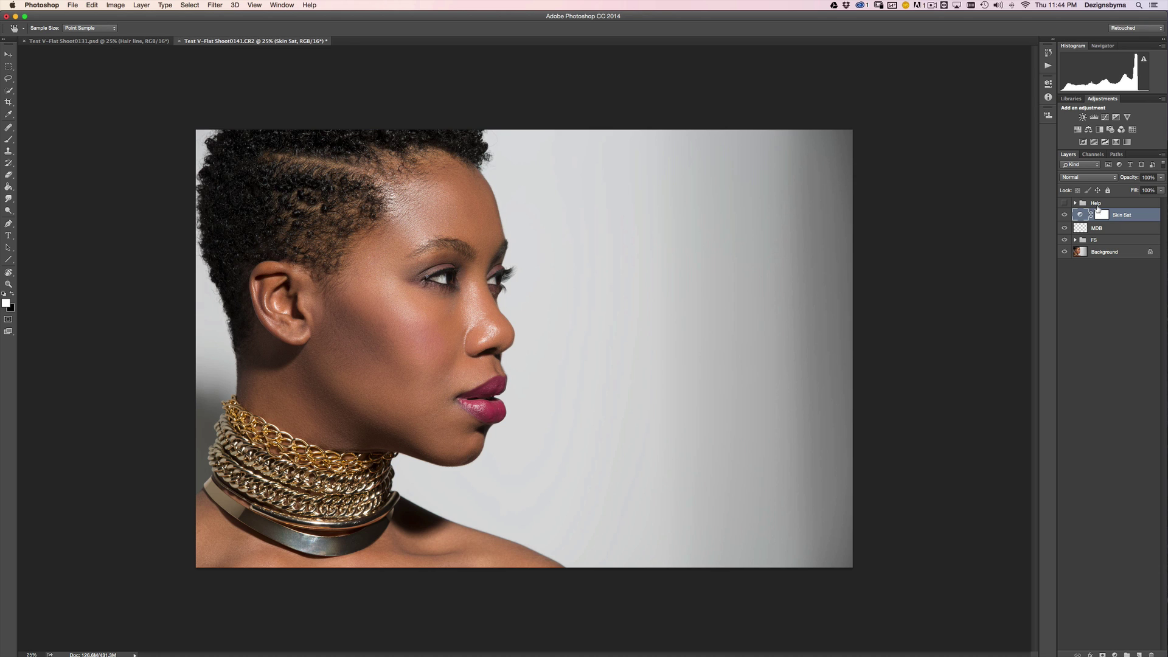
Step: Add a Black & White adjustment layer with Auto values above Skin Sat, and set its blend mode to Multiply
{"action": "left_click", "coordinate": [1100, 129]}
{"action": "key", "text": "b"}
{"action": "key", "text": "x"}
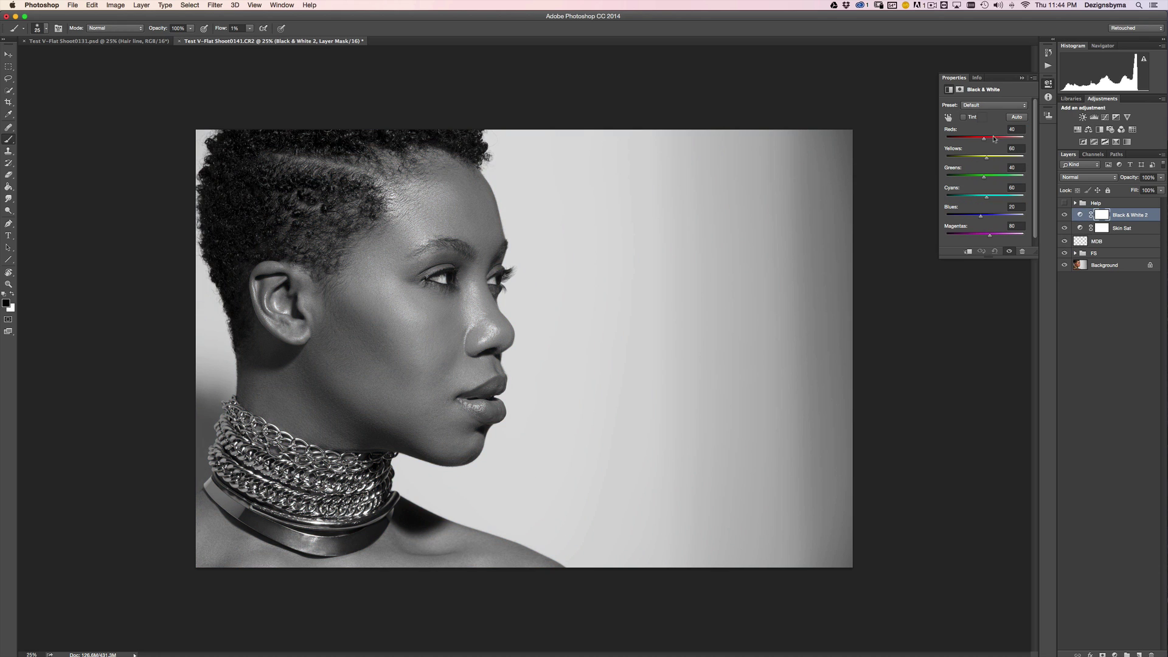
{"action": "left_click", "coordinate": [1014, 117]}
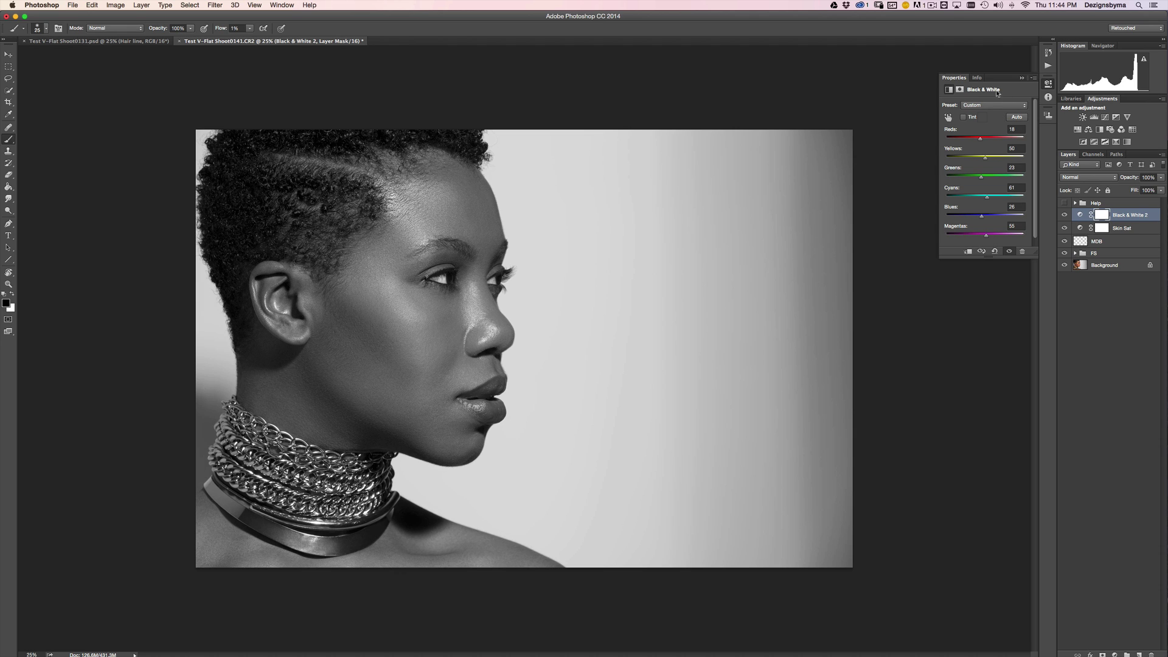
{"action": "left_click", "coordinate": [1023, 78]}
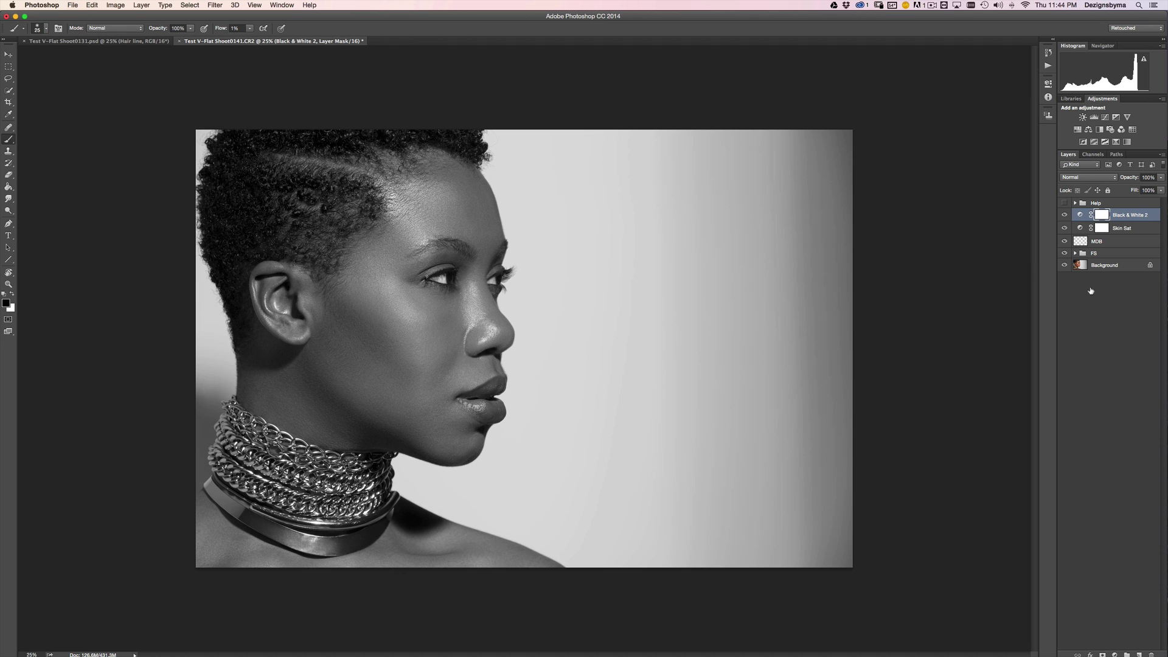
{"action": "left_click", "coordinate": [1104, 178]}
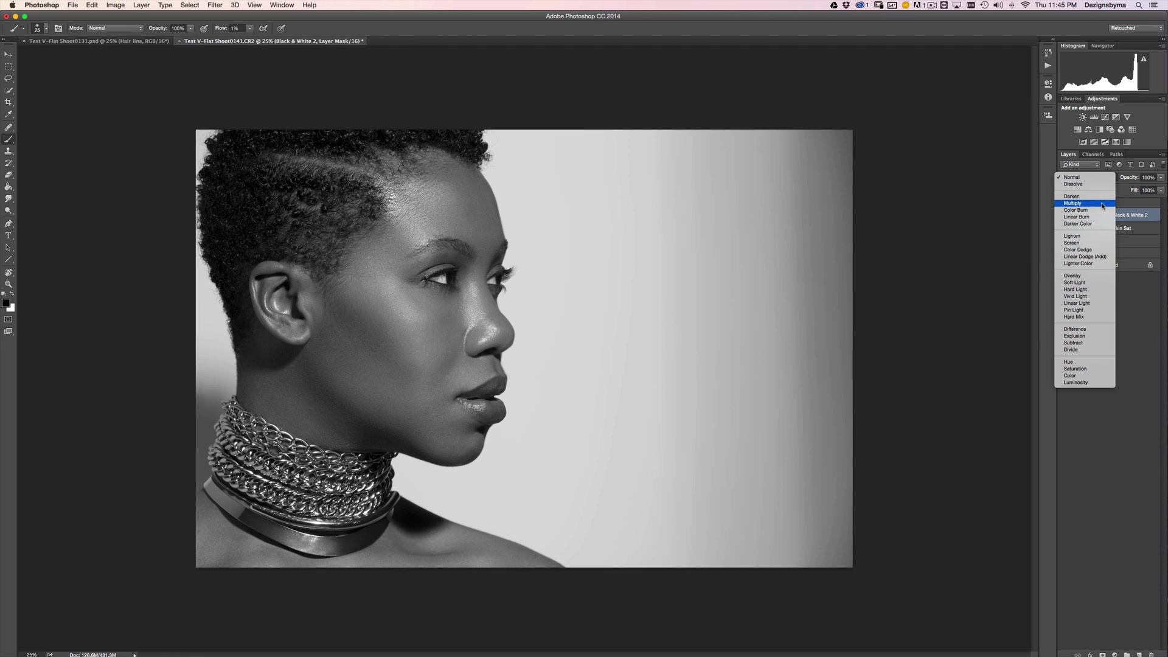
{"action": "left_click", "coordinate": [1103, 205]}
Step: Examine the effect of the Multiply Black & White layer on the face, neck, ear and forehead in close-up
{"action": "key", "text": "super+equal"}
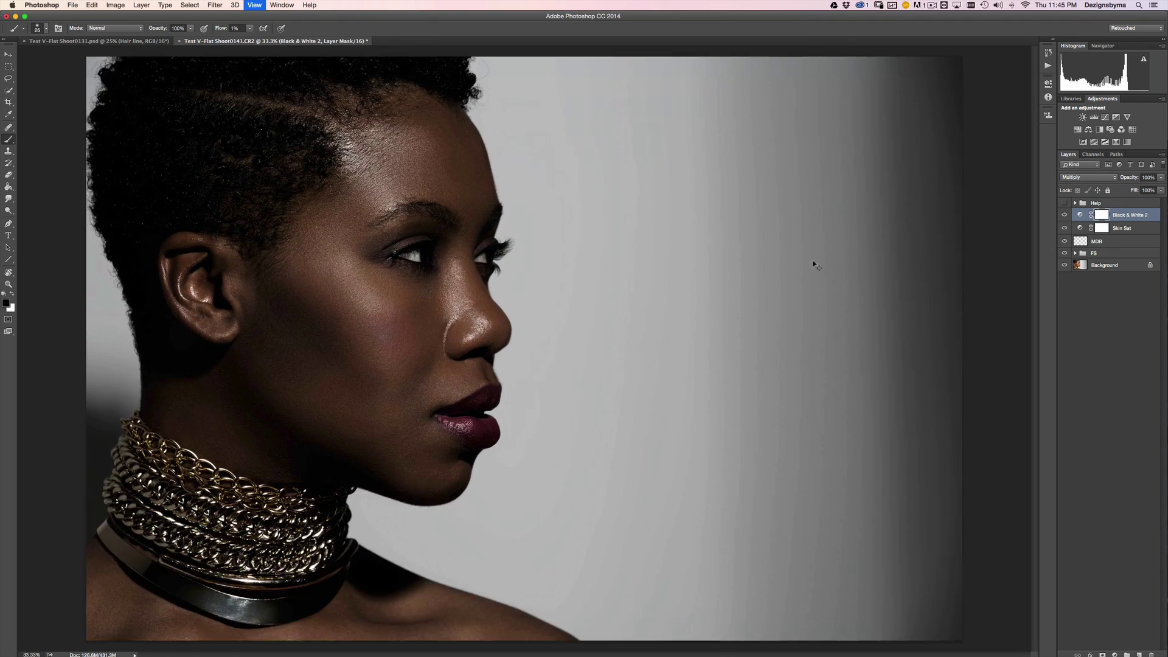
{"action": "key", "text": "super+equal"}
{"action": "key", "text": "super+equal"}
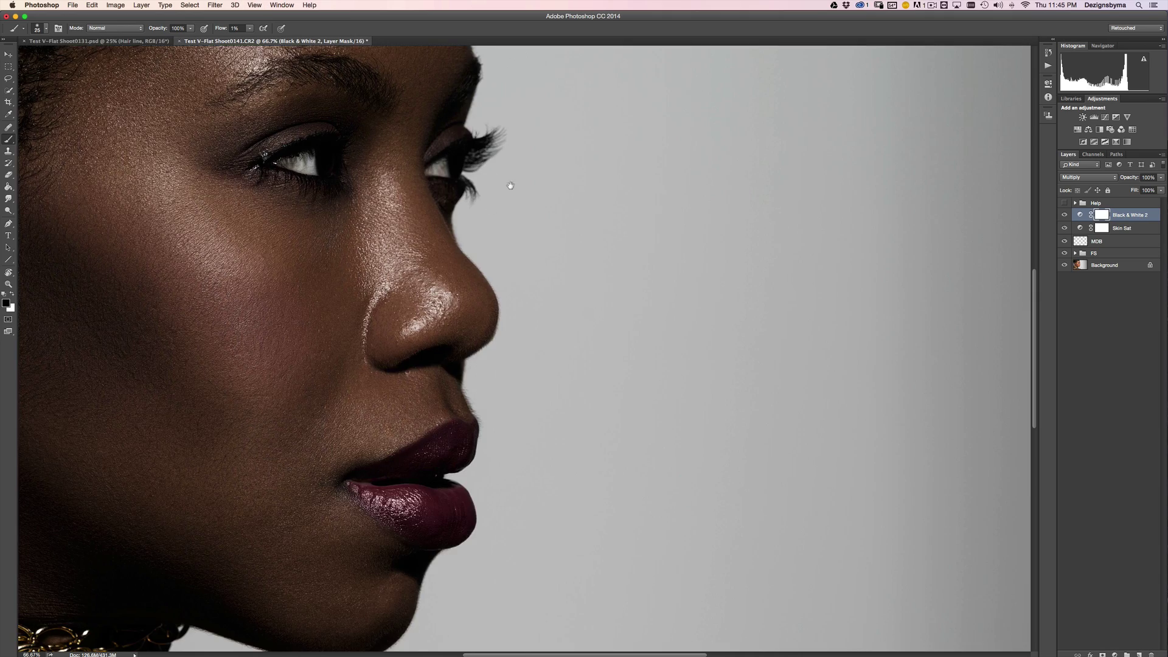
{"action": "left_click_drag", "start_coordinate": [510, 185], "coordinate": [584, 263]}
{"action": "mouse_move", "coordinate": [581, 311]}
{"action": "left_mouse_down"}
{"action": "mouse_move", "coordinate": [603, 295]}
{"action": "mouse_move", "coordinate": [589, 284]}
{"action": "mouse_move", "coordinate": [595, 251]}
{"action": "left_mouse_up"}
{"action": "left_click_drag", "start_coordinate": [571, 344], "coordinate": [591, 261]}
{"action": "mouse_move", "coordinate": [579, 319]}
{"action": "left_mouse_down"}
{"action": "mouse_move", "coordinate": [590, 283]}
{"action": "mouse_move", "coordinate": [581, 308]}
{"action": "left_mouse_up"}
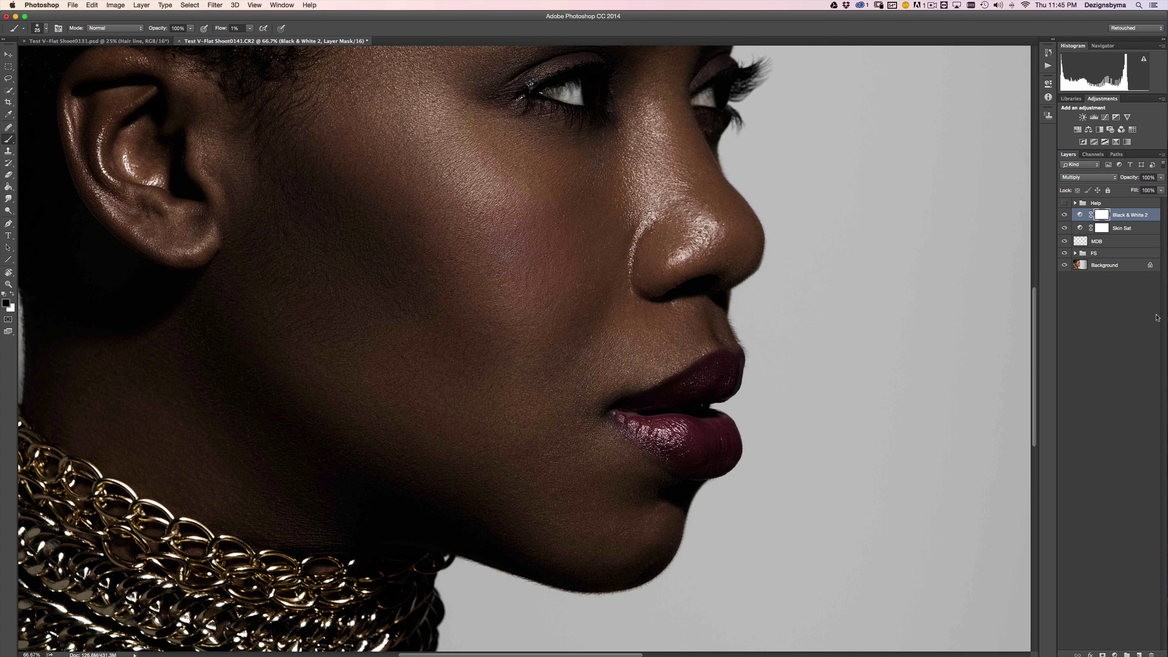
{"action": "left_click_drag", "start_coordinate": [505, 198], "coordinate": [542, 304]}
{"action": "scroll", "coordinate": [543, 304], "scroll_direction": "down", "scroll_amount": 5}
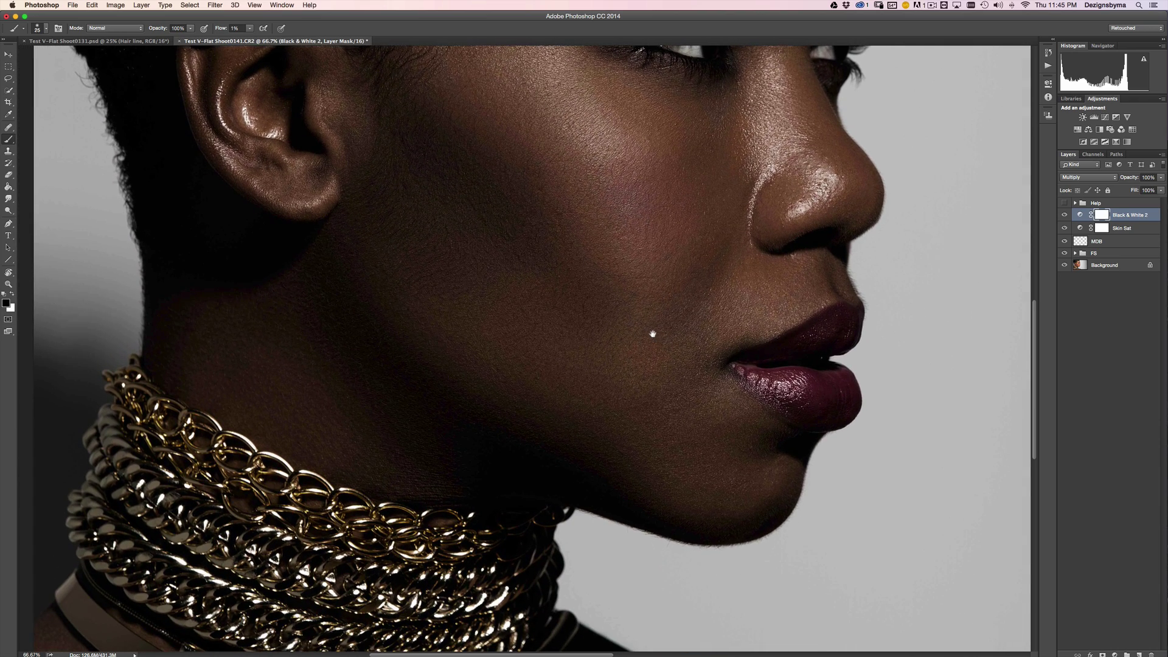
{"action": "scroll", "coordinate": [681, 286], "scroll_direction": "up", "scroll_amount": 5}
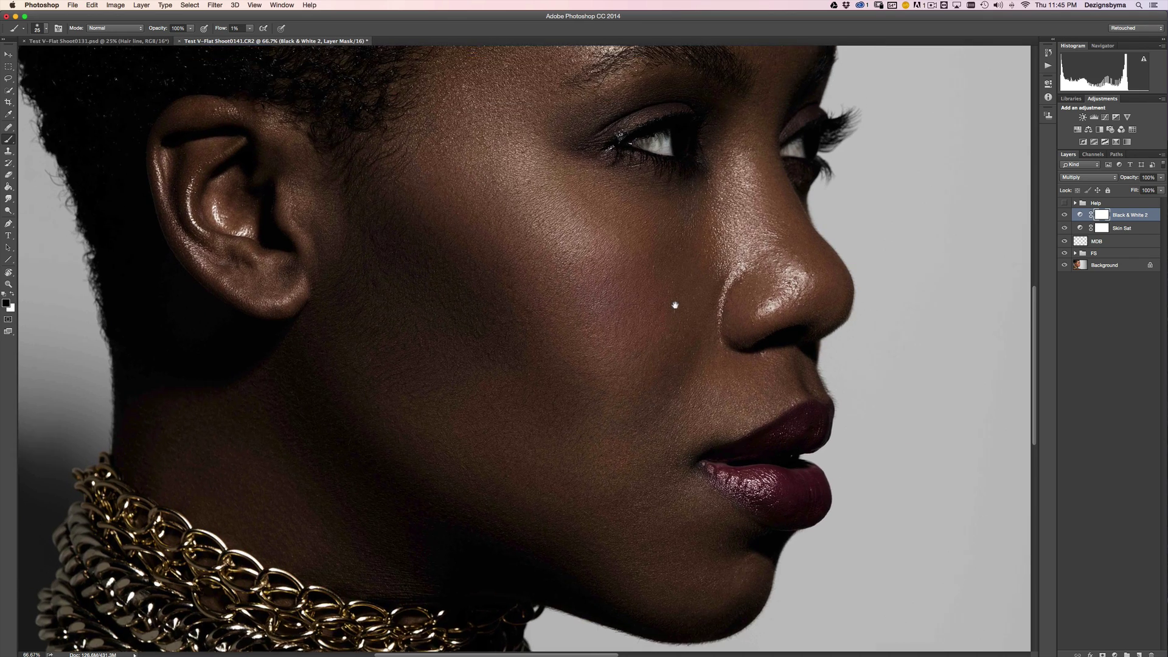
{"action": "scroll", "coordinate": [674, 298], "scroll_direction": "up", "scroll_amount": 3}
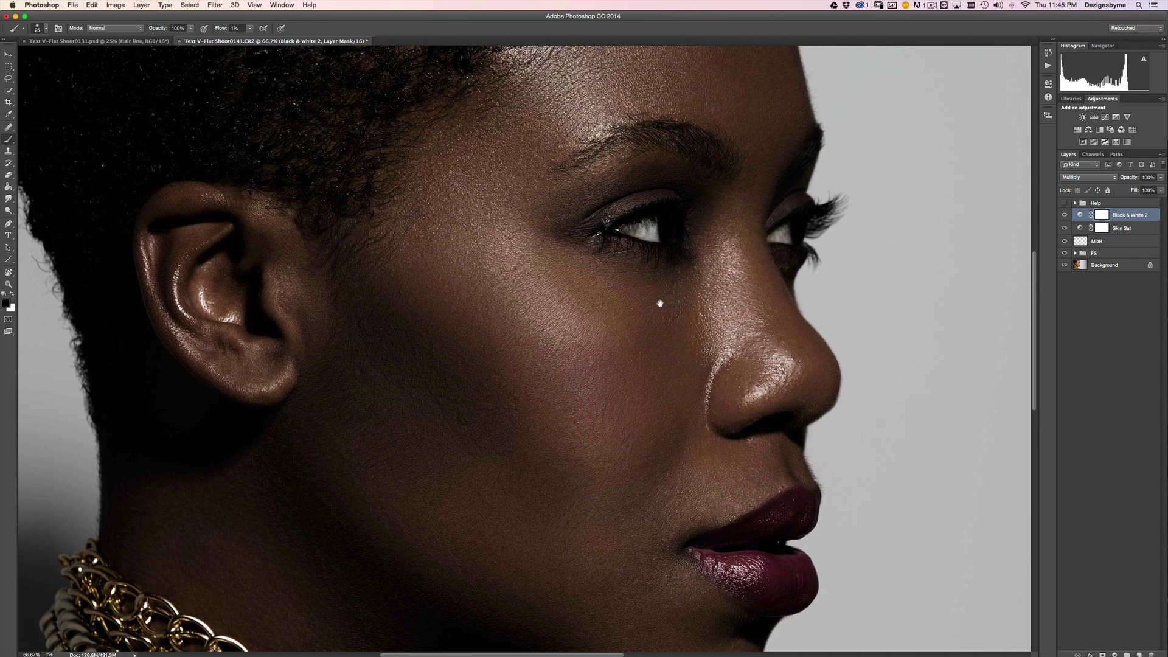
{"action": "scroll", "coordinate": [660, 308], "scroll_direction": "up", "scroll_amount": 3}
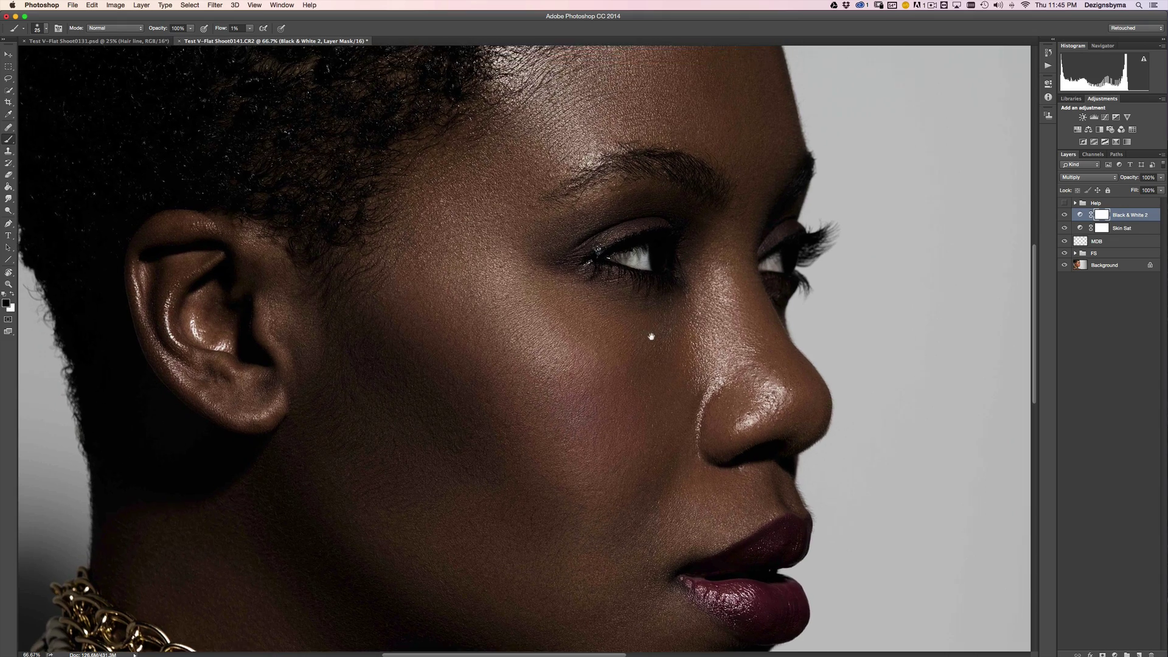
{"action": "scroll", "coordinate": [651, 317], "scroll_direction": "up", "scroll_amount": 4}
{"action": "key", "text": "super+0"}
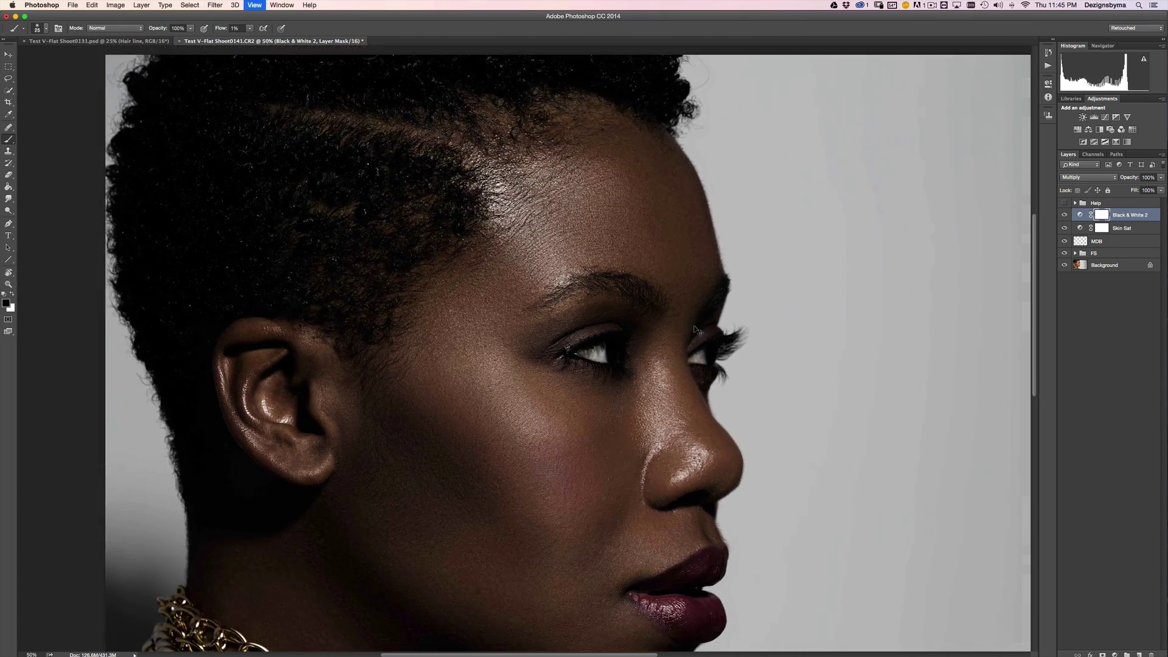
{"action": "key", "text": "super+equal"}
Step: Lower the Black & White 2 layer's opacity to 15% and compare the portrait with and without it
{"action": "left_click_drag", "start_coordinate": [1132, 180], "coordinate": [1090, 178]}
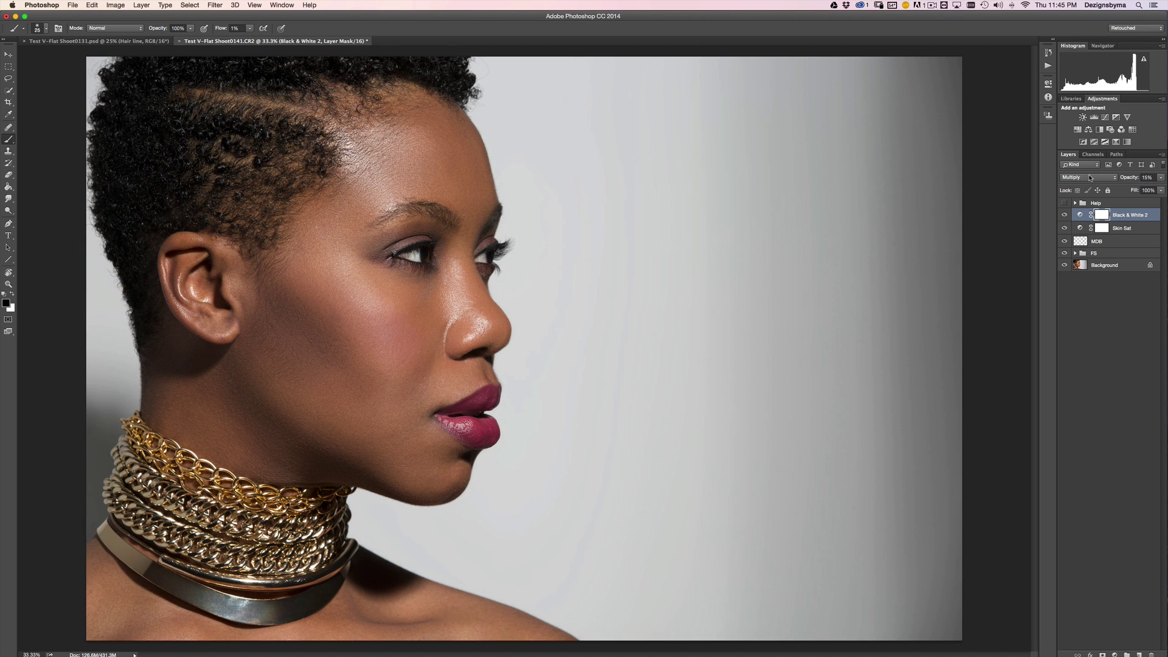
{"action": "left_click", "coordinate": [1063, 216]}
{"action": "left_click", "coordinate": [1064, 216]}
{"action": "left_click", "coordinate": [1064, 216]}
{"action": "left_click", "coordinate": [1065, 215]}
{"action": "key", "text": "super+minus"}
{"action": "left_click", "coordinate": [1064, 216]}
{"action": "left_click", "coordinate": [1065, 216]}
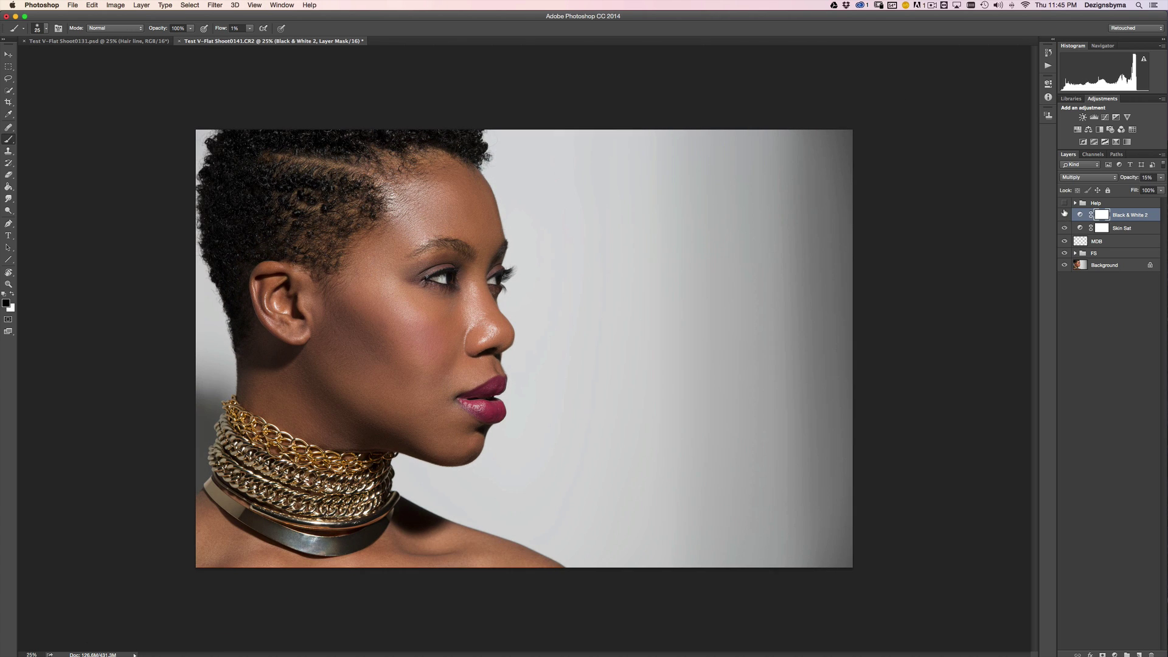
Step: Invert the Black & White 2 layer's mask to black
{"action": "key", "text": "super+plus"}
{"action": "key", "text": "super+i"}
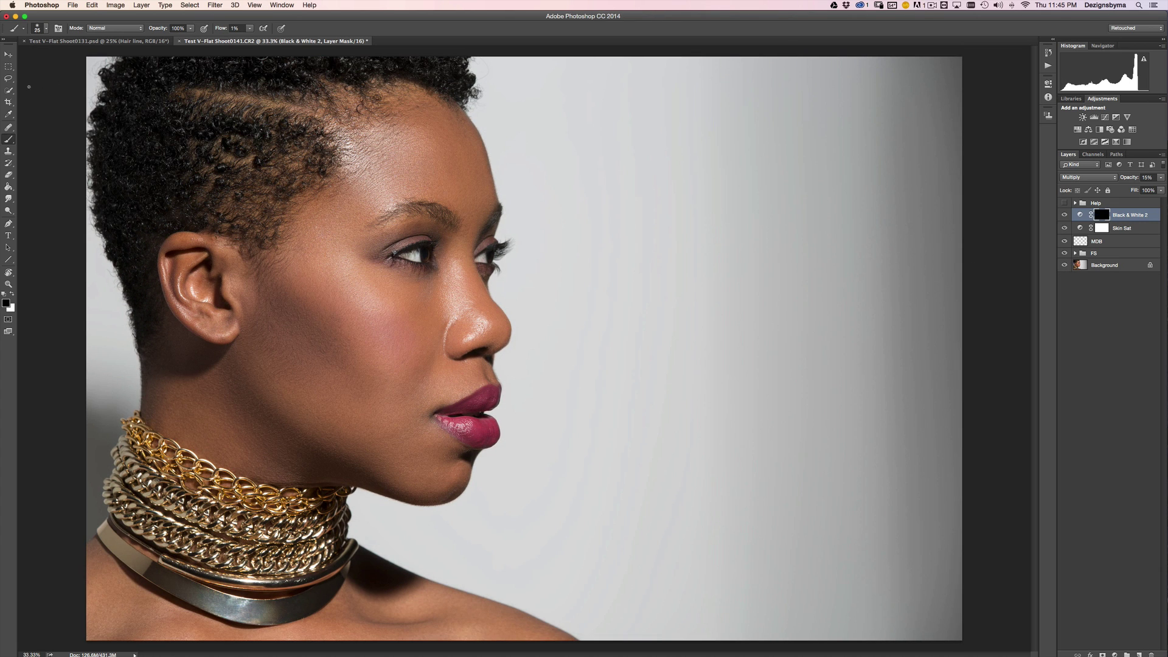
Step: Set the brush flow to 100% and paint white on the Black & White 2 mask across the forehead and towards the ear
{"action": "left_click_drag", "start_coordinate": [218, 29], "coordinate": [305, 22]}
{"action": "key", "text": "bracketright"}
{"action": "key", "text": "bracketright"}
{"action": "key", "text": "bracketright"}
{"action": "key", "text": "bracketright"}
{"action": "key", "text": "bracketright"}
{"action": "key", "text": "bracketright"}
{"action": "key", "text": "bracketright"}
{"action": "key", "text": "bracketright"}
{"action": "key", "text": "bracketleft"}
{"action": "key", "text": "bracketleft"}
{"action": "key", "text": "bracketleft"}
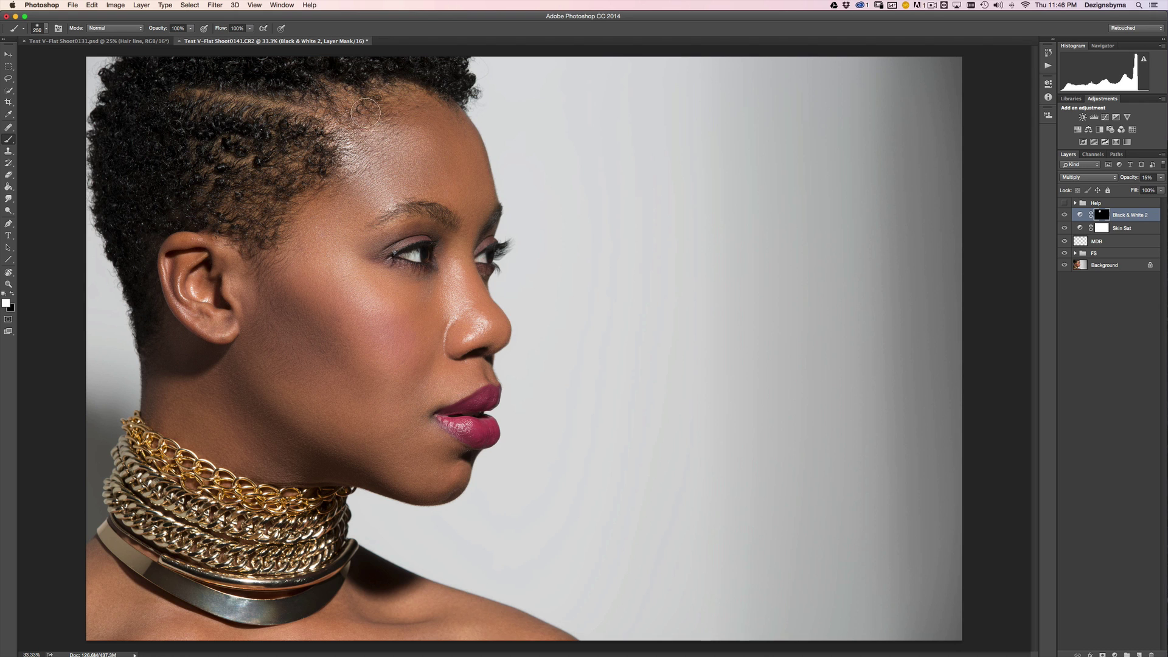
{"action": "key", "text": "bracketright"}
{"action": "key", "text": "bracketright"}
{"action": "mouse_move", "coordinate": [458, 175]}
{"action": "left_mouse_down"}
{"action": "mouse_move", "coordinate": [314, 230]}
{"action": "mouse_move", "coordinate": [377, 182]}
{"action": "mouse_move", "coordinate": [364, 184]}
{"action": "mouse_move", "coordinate": [335, 245]}
{"action": "mouse_move", "coordinate": [344, 318]}
{"action": "mouse_move", "coordinate": [314, 311]}
{"action": "mouse_move", "coordinate": [318, 383]}
{"action": "mouse_move", "coordinate": [290, 363]}
{"action": "mouse_move", "coordinate": [306, 399]}
{"action": "mouse_move", "coordinate": [224, 276]}
{"action": "mouse_move", "coordinate": [190, 268]}
{"action": "left_mouse_up"}
Step: Continue revealing the Black & White 2 effect over the ear, neck, lower cheek and the area beside the nose
{"action": "key", "text": "bracketright"}
{"action": "key", "text": "bracketright"}
{"action": "mouse_move", "coordinate": [181, 321]}
{"action": "left_mouse_down"}
{"action": "mouse_move", "coordinate": [170, 386]}
{"action": "mouse_move", "coordinate": [238, 457]}
{"action": "mouse_move", "coordinate": [271, 454]}
{"action": "left_mouse_up"}
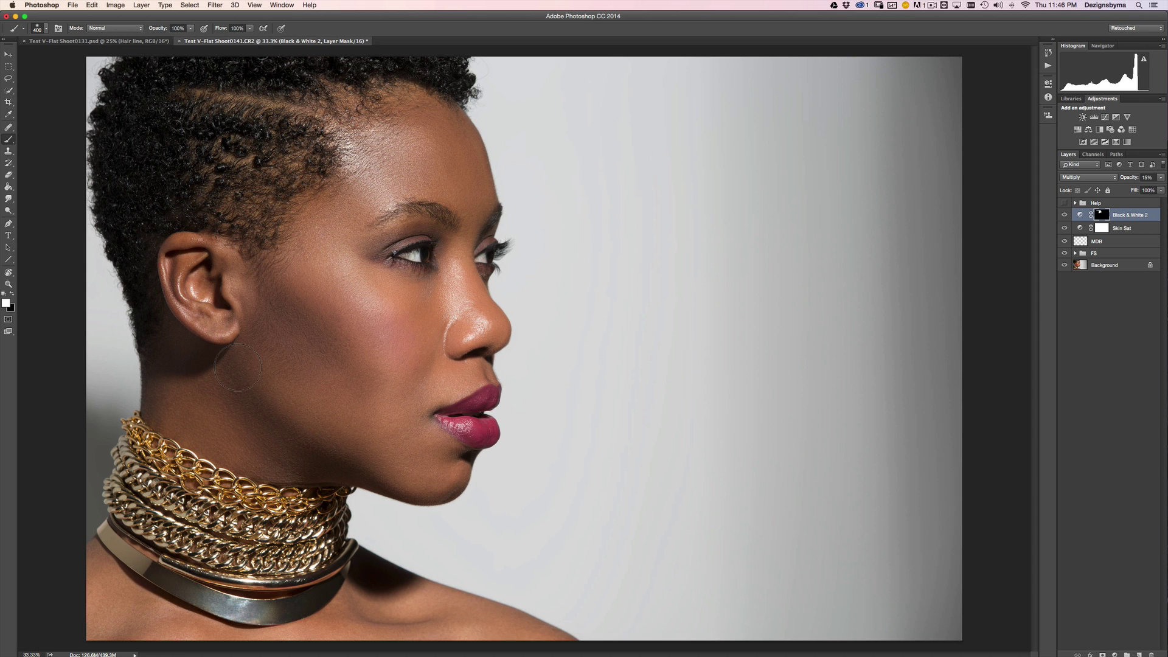
{"action": "key", "text": "bracketleft"}
{"action": "key", "text": "bracketleft"}
{"action": "mouse_move", "coordinate": [384, 426]}
{"action": "left_mouse_down"}
{"action": "mouse_move", "coordinate": [414, 445]}
{"action": "mouse_move", "coordinate": [415, 478]}
{"action": "mouse_move", "coordinate": [385, 395]}
{"action": "mouse_move", "coordinate": [463, 372]}
{"action": "mouse_move", "coordinate": [384, 399]}
{"action": "mouse_move", "coordinate": [426, 338]}
{"action": "mouse_move", "coordinate": [429, 292]}
{"action": "mouse_move", "coordinate": [423, 314]}
{"action": "mouse_move", "coordinate": [374, 272]}
{"action": "mouse_move", "coordinate": [411, 294]}
{"action": "mouse_move", "coordinate": [450, 259]}
{"action": "left_mouse_up"}
{"action": "key", "text": "bracketleft"}
{"action": "key", "text": "bracketleft"}
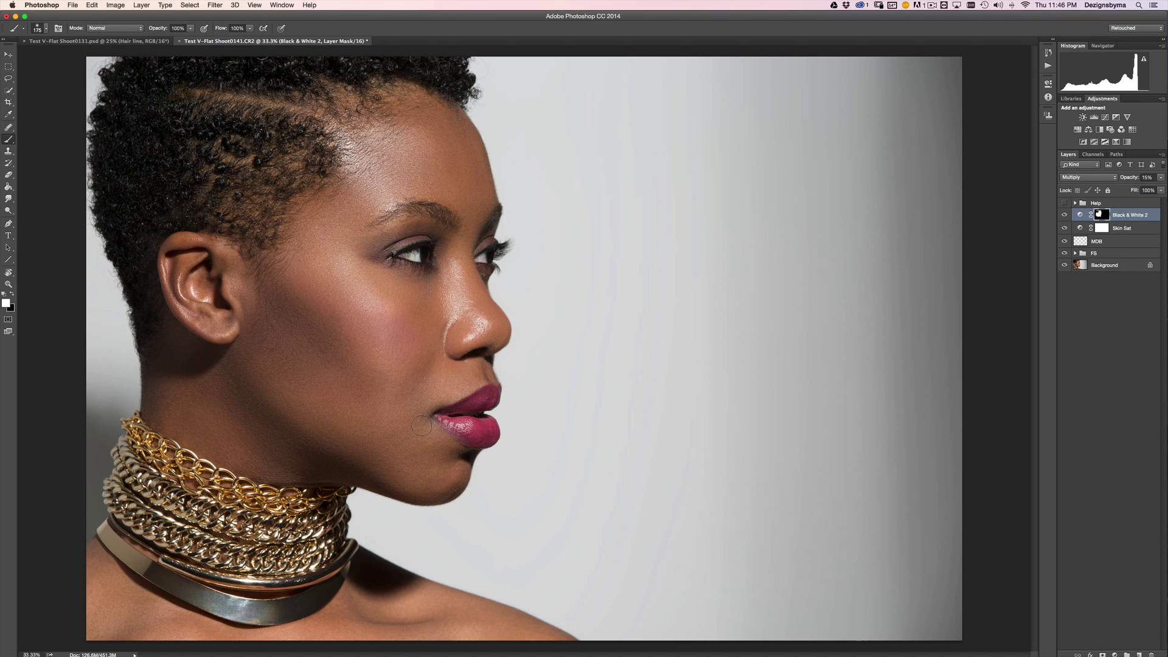
Step: Paint white on the Black & White 2 mask over the remaining skin down to the shoulder, adjusting the brush size
{"action": "key", "text": "bracketleft"}
{"action": "key", "text": "bracketleft"}
{"action": "key", "text": "bracketright"}
{"action": "key", "text": "bracketright"}
{"action": "key", "text": "bracketright"}
{"action": "key", "text": "bracketright"}
{"action": "key", "text": "bracketleft"}
{"action": "key", "text": "bracketleft"}
{"action": "key", "text": "bracketright"}
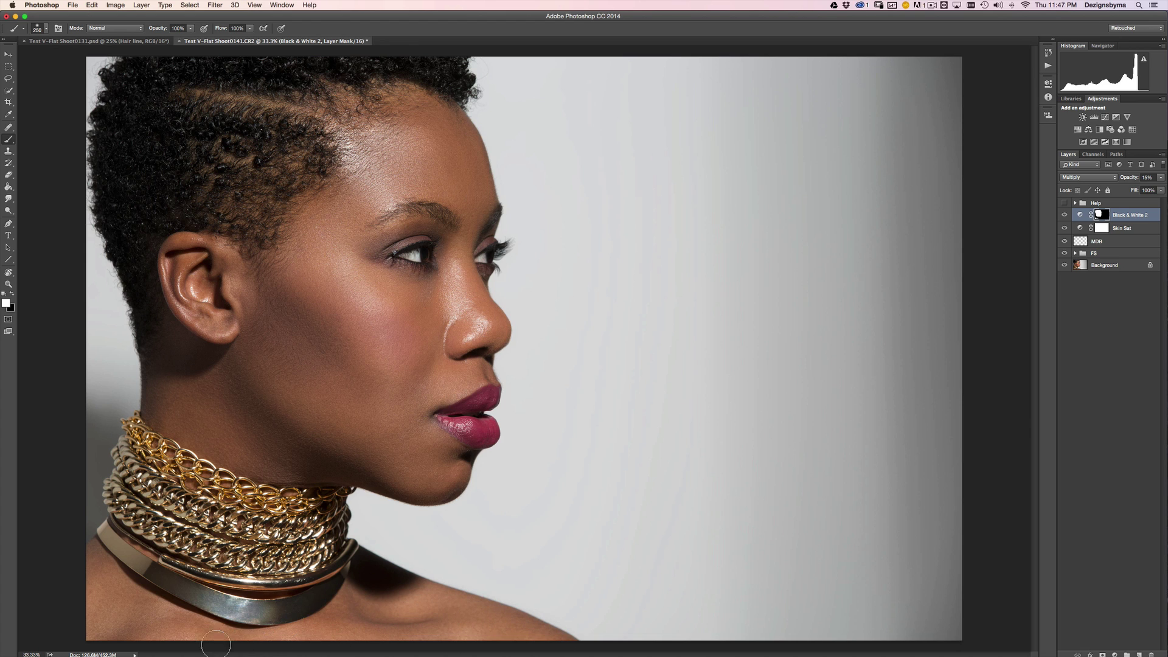
{"action": "key", "text": "bracketleft"}
{"action": "key", "text": "bracketleft"}
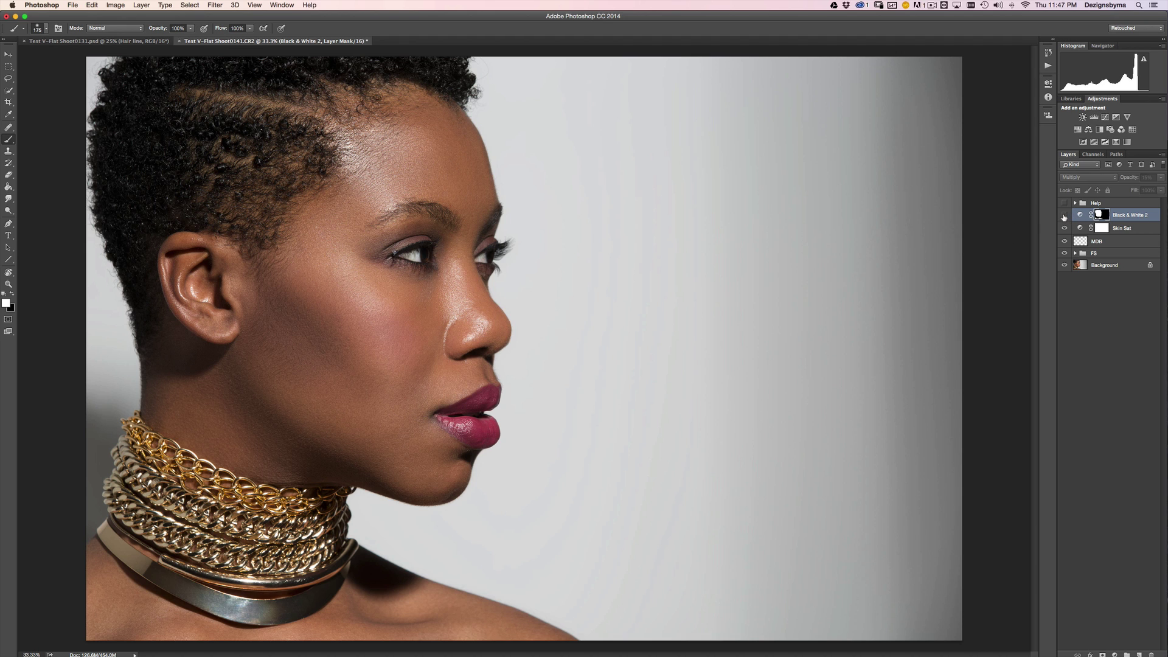
Step: Compare the portrait with the Black & White 2 layer hidden and shown
{"action": "left_click", "coordinate": [1064, 218]}
{"action": "key", "text": "super+minus"}
{"action": "key", "text": "super+minus"}
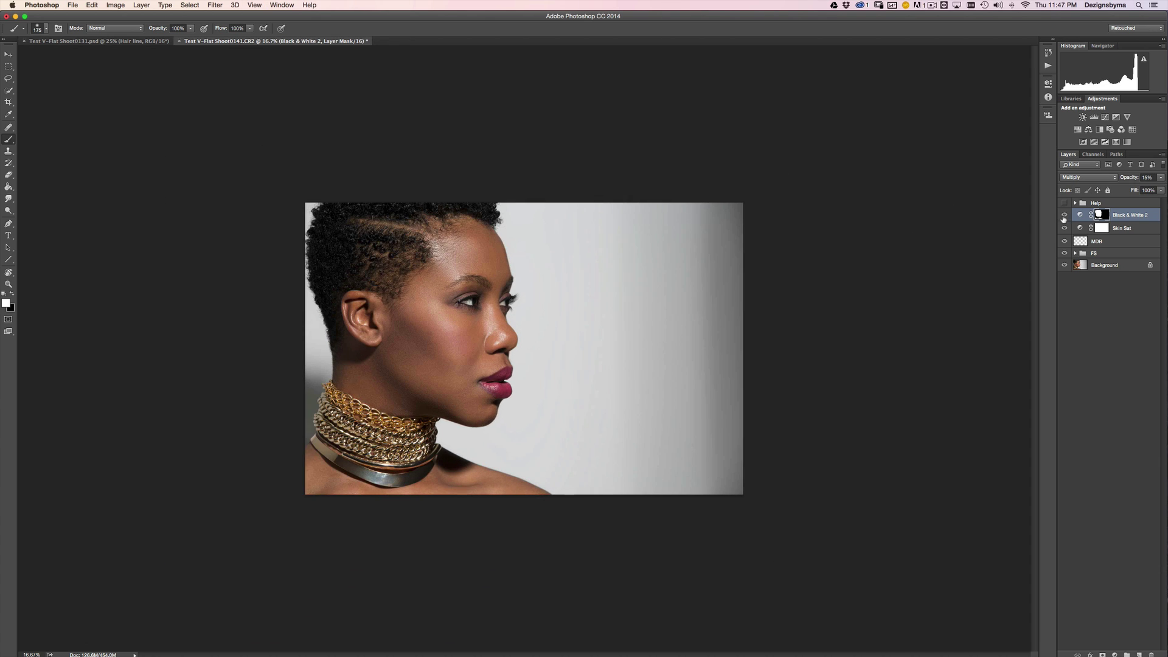
{"action": "key", "text": "super+minus"}
{"action": "key", "text": "super+minus"}
{"action": "left_click", "coordinate": [1065, 216]}
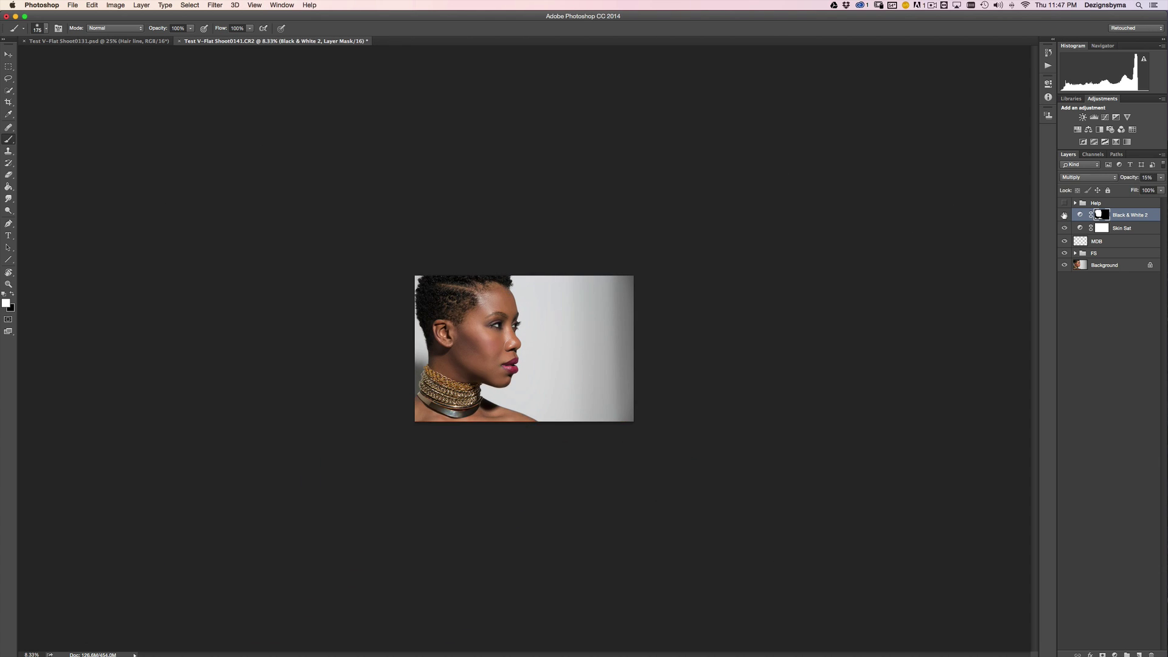
{"action": "left_click", "coordinate": [1065, 216]}
{"action": "key", "text": "super+plus"}
{"action": "key", "text": "super+plus"}
{"action": "key", "text": "super+plus"}
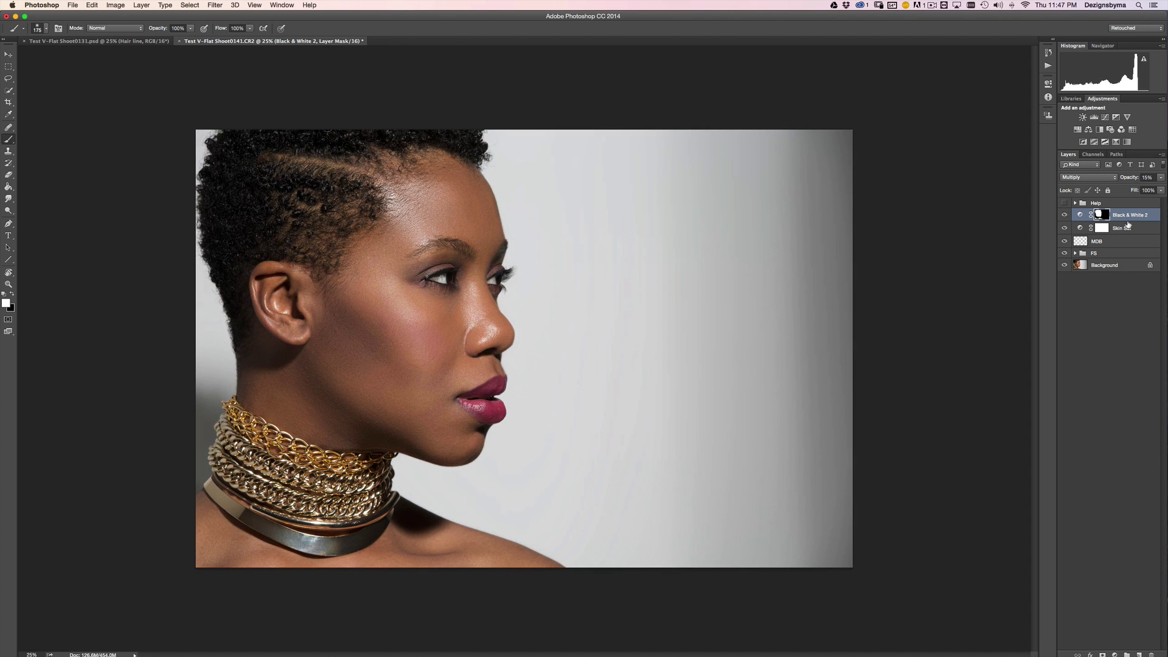
Step: Group the Black & White 2 and Skin Sat adjustment layers and name the group Skin Sat
{"action": "left_click", "coordinate": [1143, 228], "text": "shift"}
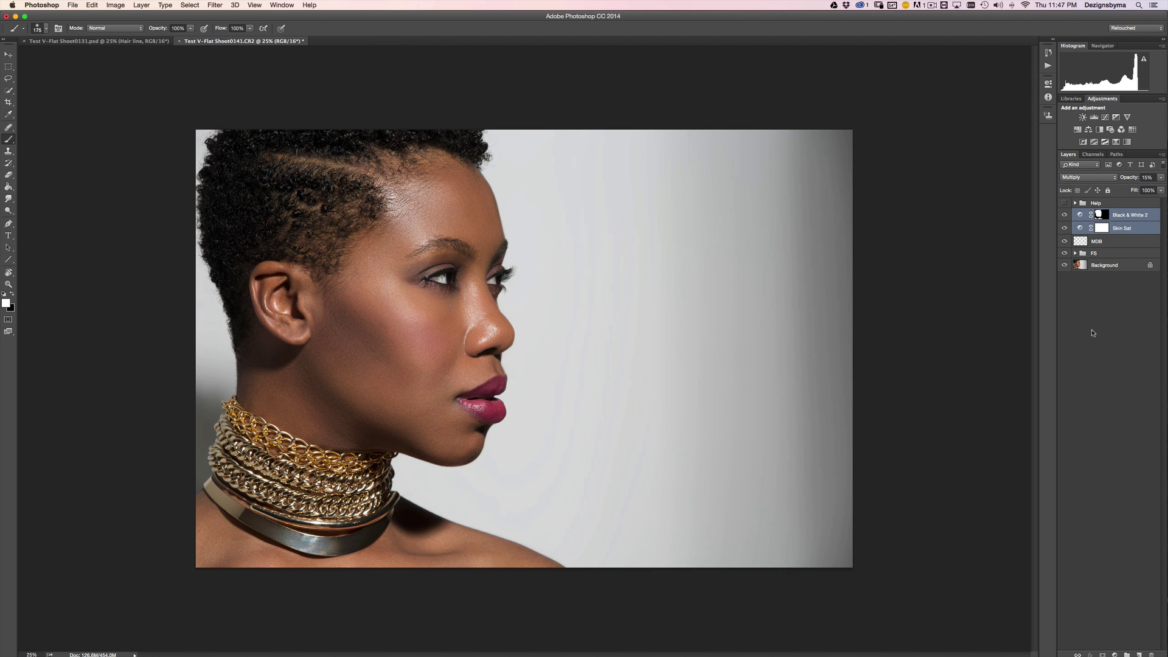
{"action": "key", "text": "super+g"}
{"action": "double_click", "coordinate": [1102, 214]}
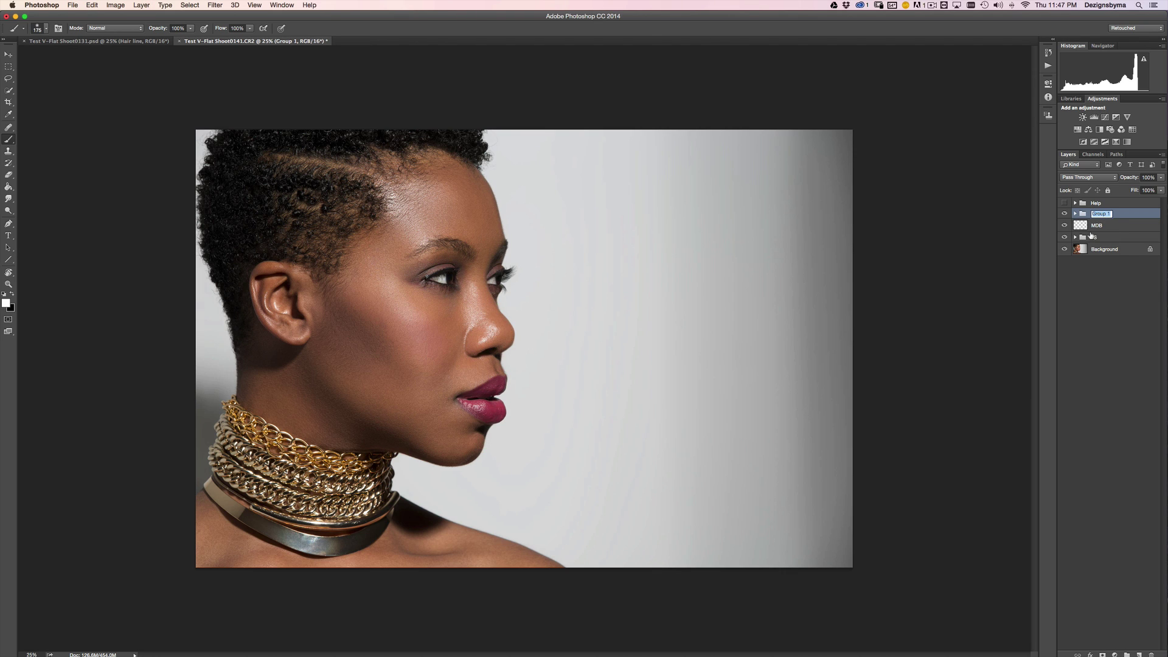
{"action": "type", "text": "Skin Sat"}
{"action": "key", "text": "Return"}
{"action": "key", "text": "super+plus"}
{"action": "key", "text": "super+minus"}
Step: Add a new empty layer above the Skin Sat group and set its blend mode to Color
{"action": "left_click", "coordinate": [1139, 655]}
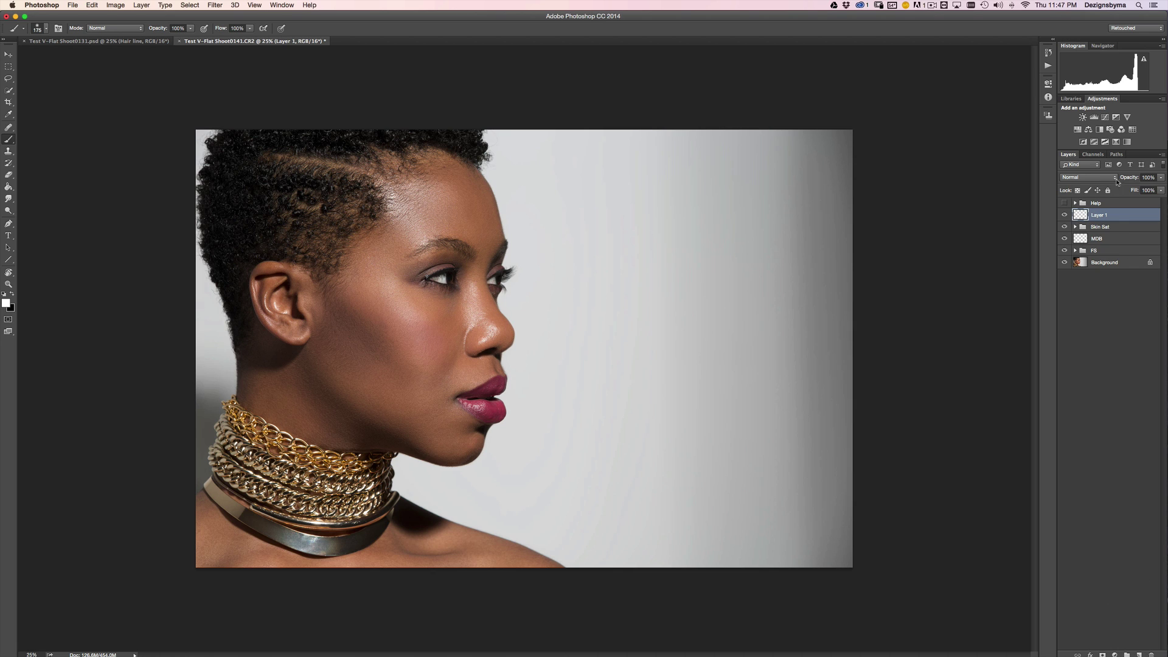
{"action": "left_click", "coordinate": [1103, 178]}
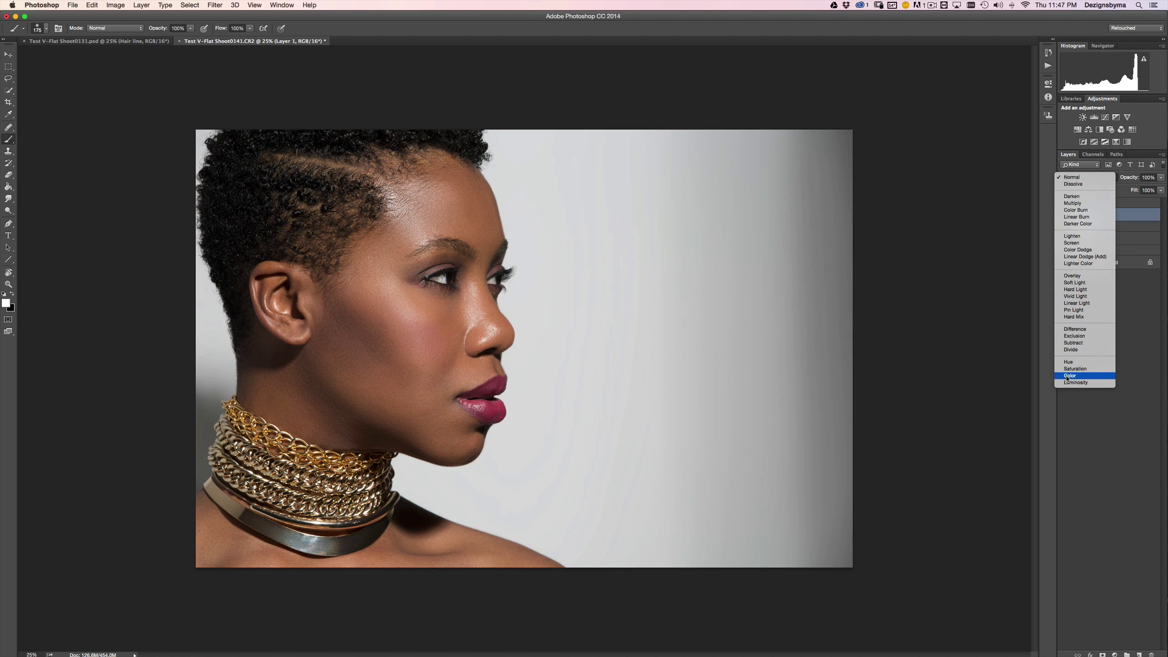
{"action": "left_click", "coordinate": [1070, 305]}
Step: Fill the new layer with a skin tone sampled from the lower cheek and hide it with an inverted layer mask
{"action": "left_click", "coordinate": [9, 187]}
{"action": "key", "text": "super+plus"}
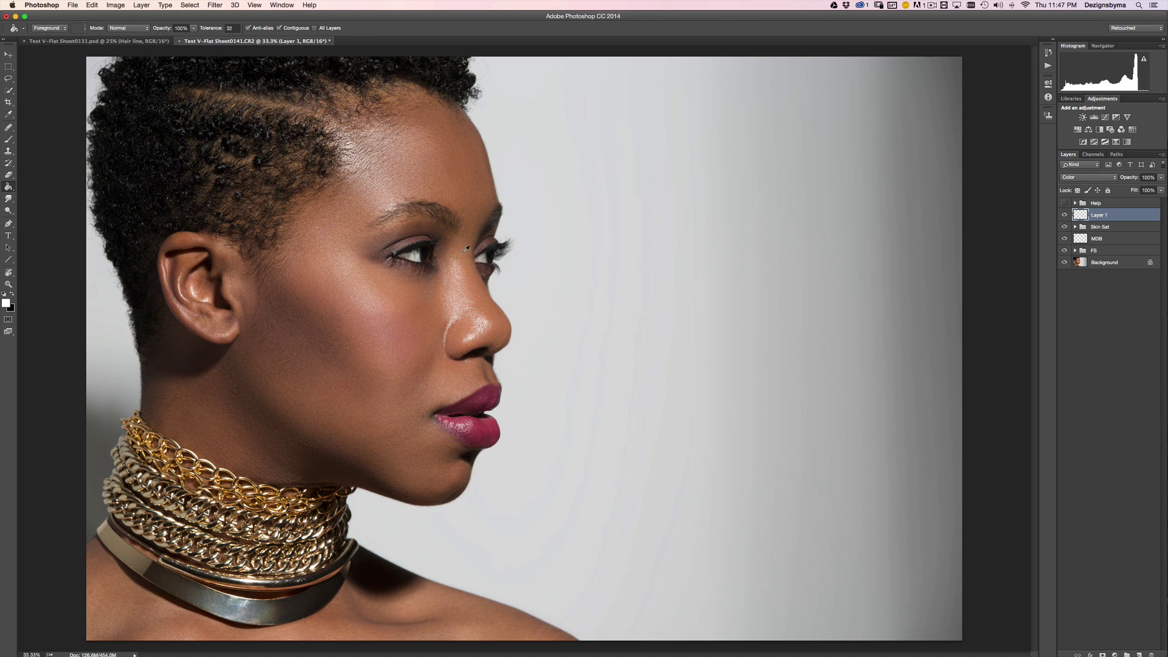
{"action": "left_click", "coordinate": [397, 412], "text": "alt"}
{"action": "left_click", "coordinate": [352, 391]}
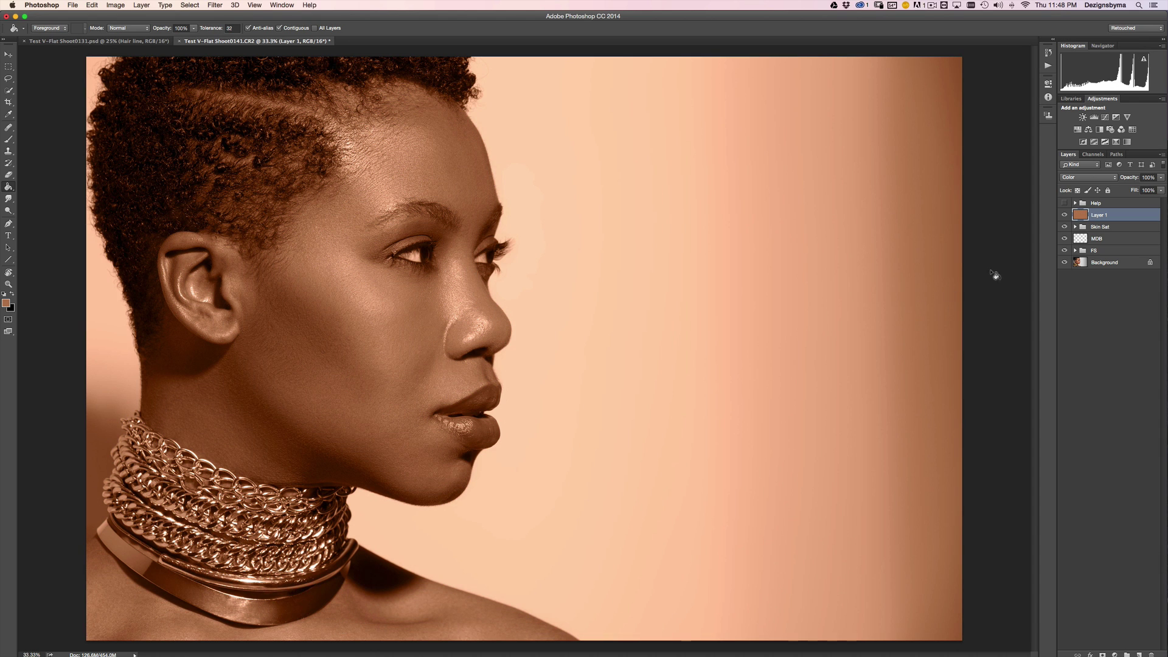
{"action": "left_click", "coordinate": [1102, 655]}
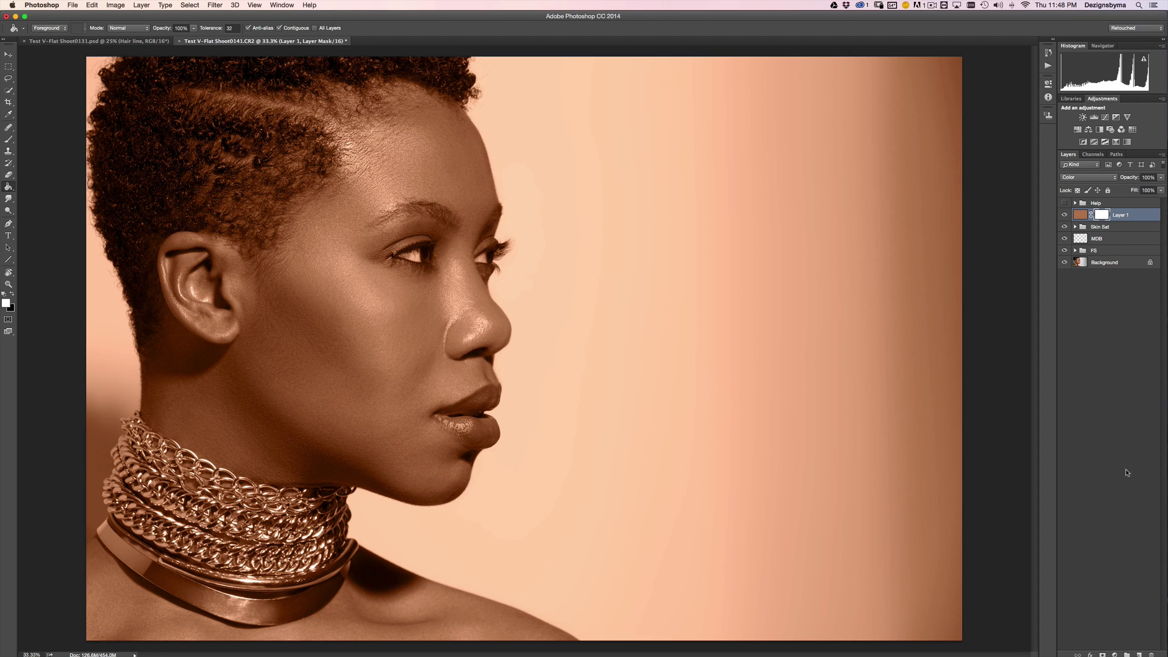
{"action": "key", "text": "super+i"}
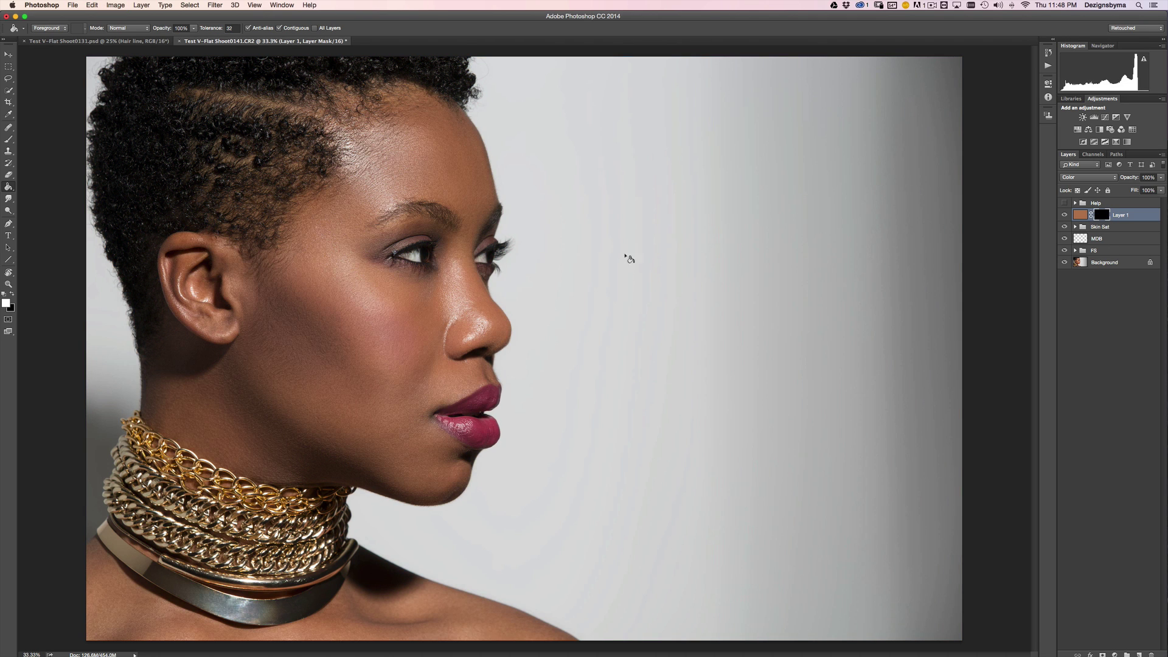
Step: Set the brush opacity to 14% and paint white on the Layer 1 mask over the face to even out the pink cheek
{"action": "left_click", "coordinate": [8, 140]}
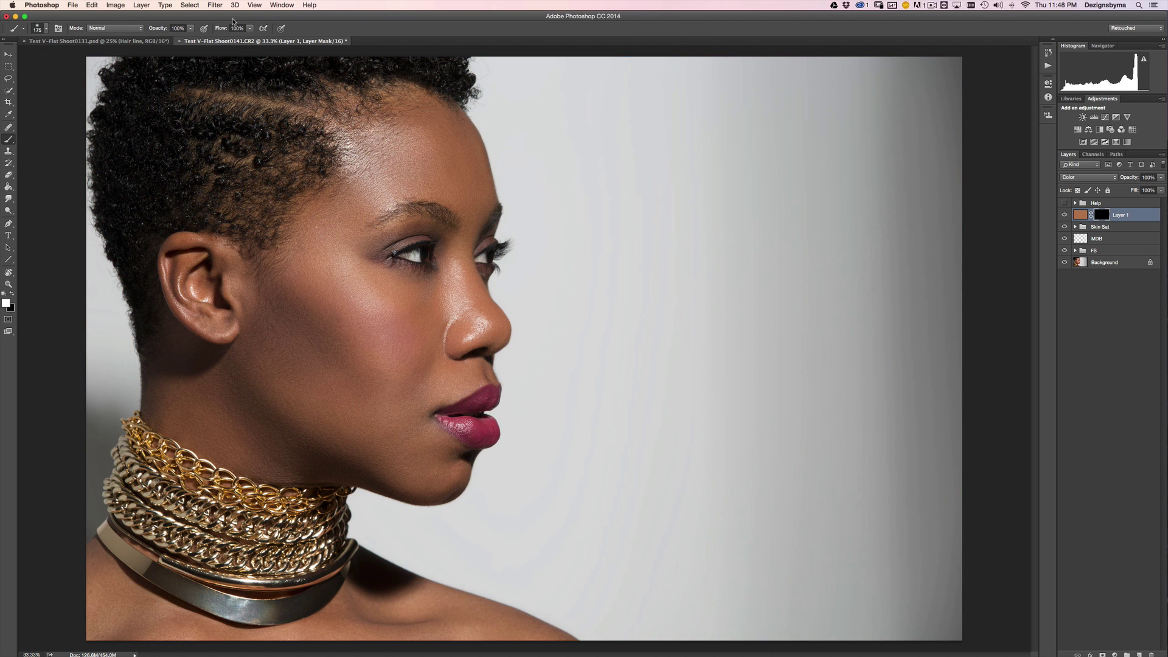
{"action": "left_click_drag", "start_coordinate": [160, 31], "coordinate": [140, 29]}
{"action": "key", "text": "bracketright"}
{"action": "key", "text": "bracketleft"}
{"action": "key", "text": "bracketright"}
{"action": "key", "text": "bracketright"}
{"action": "key", "text": "bracketleft"}
{"action": "key", "text": "bracketright"}
{"action": "key", "text": "bracketright"}
{"action": "key", "text": "bracketleft"}
{"action": "key", "text": "super+minus"}
{"action": "key", "text": "super+minus"}
{"action": "key", "text": "super+plus"}
{"action": "key", "text": "super+plus"}
{"action": "key", "text": "bracketleft"}
{"action": "key", "text": "bracketleft"}
{"action": "key", "text": "bracketright"}
{"action": "key", "text": "bracketleft"}
{"action": "key", "text": "super+minus"}
{"action": "key", "text": "bracketright"}
{"action": "key", "text": "super+minus"}
{"action": "key", "text": "super+equal"}
{"action": "key", "text": "bracketright"}
{"action": "key", "text": "bracketright"}
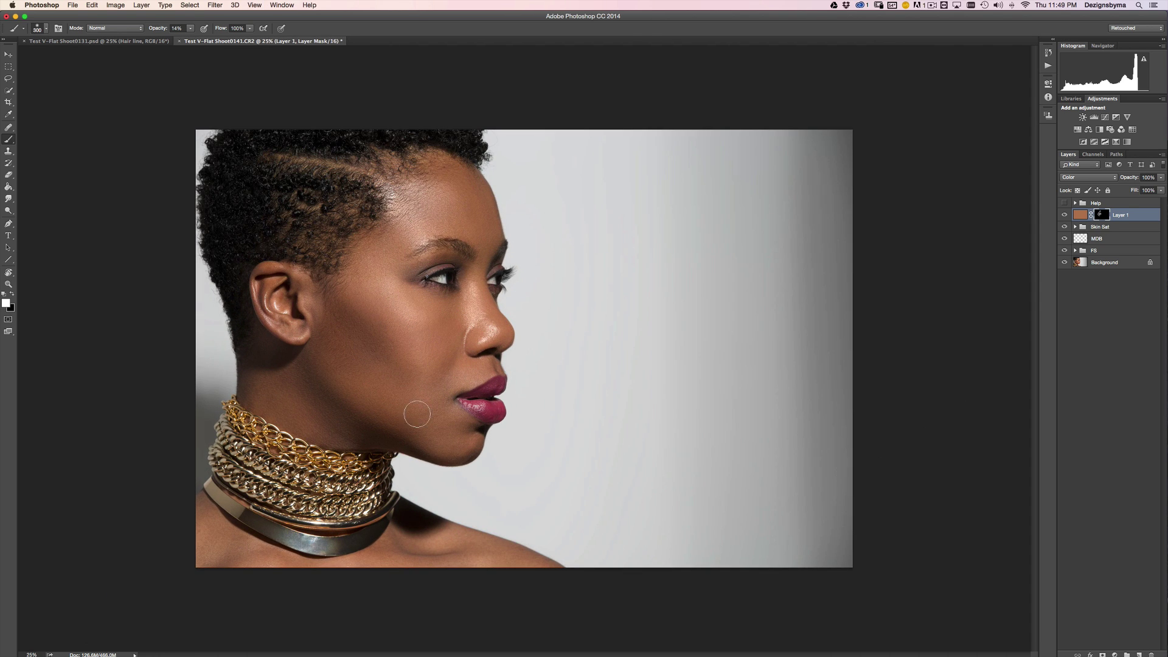
Step: Paint white on the Layer 1 mask over the neck below the ear to extend the skin tint
{"action": "mouse_move", "coordinate": [300, 402]}
{"action": "left_mouse_down"}
{"action": "mouse_move", "coordinate": [326, 434]}
{"action": "mouse_move", "coordinate": [264, 391]}
{"action": "mouse_move", "coordinate": [337, 445]}
{"action": "mouse_move", "coordinate": [275, 404]}
{"action": "mouse_move", "coordinate": [286, 386]}
{"action": "mouse_move", "coordinate": [259, 361]}
{"action": "mouse_move", "coordinate": [253, 389]}
{"action": "left_mouse_up"}
{"action": "key", "text": "bracketleft"}
{"action": "key", "text": "bracketleft"}
{"action": "key", "text": "super+minus"}
{"action": "key", "text": "super+plus"}
{"action": "key", "text": "super+plus"}
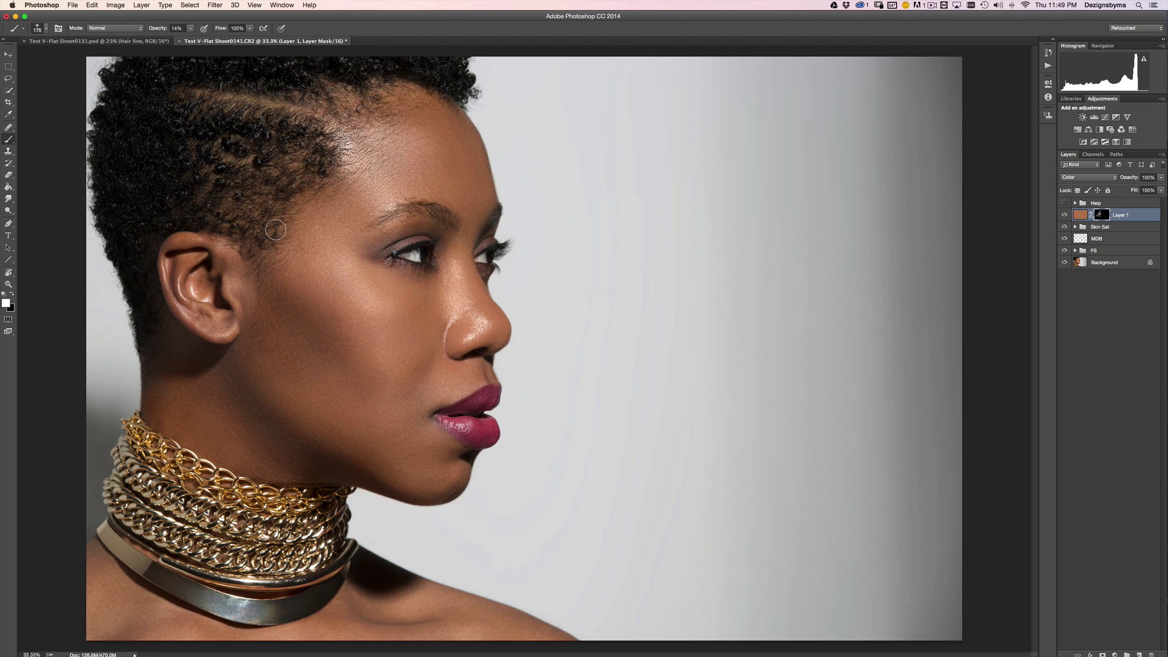
Step: Paint the Layer 1 mask with black and a larger brush along the back of the neck to reduce the tint
{"action": "key", "text": "x"}
{"action": "key", "text": "bracketright"}
{"action": "key", "text": "bracketright"}
{"action": "key", "text": "bracketright"}
{"action": "mouse_move", "coordinate": [184, 370]}
{"action": "left_mouse_down"}
{"action": "mouse_move", "coordinate": [157, 390]}
{"action": "mouse_move", "coordinate": [175, 401]}
{"action": "mouse_move", "coordinate": [157, 408]}
{"action": "mouse_move", "coordinate": [171, 423]}
{"action": "mouse_move", "coordinate": [157, 380]}
{"action": "mouse_move", "coordinate": [190, 351]}
{"action": "mouse_move", "coordinate": [170, 357]}
{"action": "mouse_move", "coordinate": [181, 406]}
{"action": "mouse_move", "coordinate": [158, 411]}
{"action": "mouse_move", "coordinate": [163, 397]}
{"action": "mouse_move", "coordinate": [167, 429]}
{"action": "left_mouse_up"}
{"action": "key", "text": "super+minus"}
{"action": "key", "text": "super+minus"}
{"action": "key", "text": "bracketleft"}
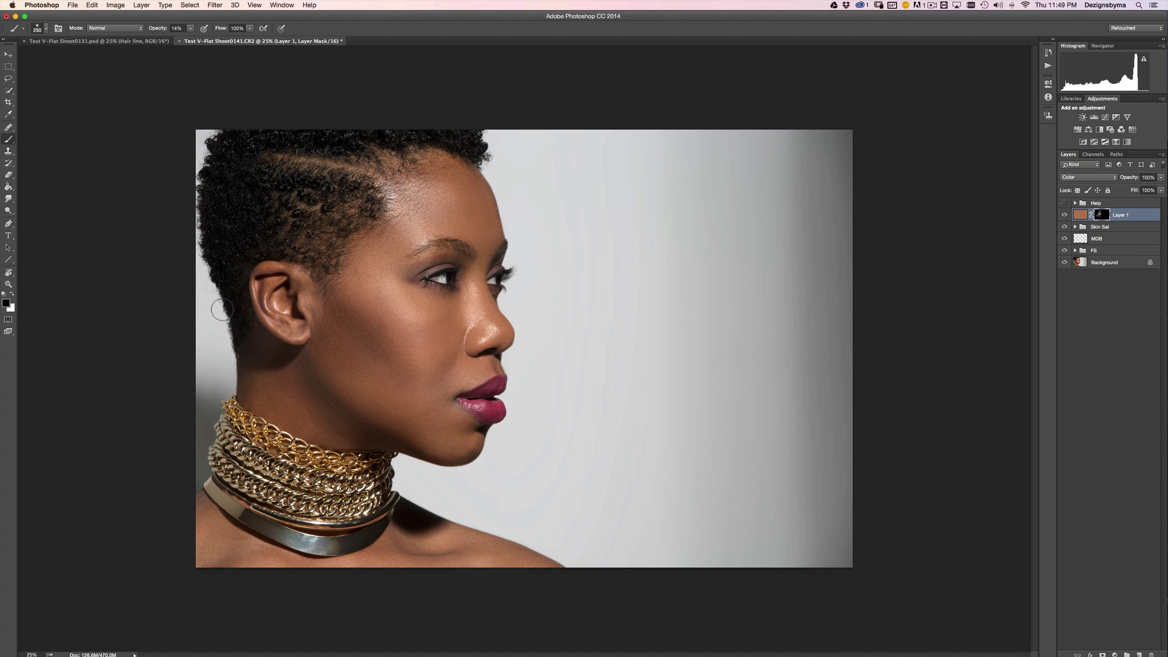
Step: Switch back to white and refine the skin tint on the Layer 1 mask with varying brush sizes
{"action": "key", "text": "x"}
{"action": "key", "text": "x"}
{"action": "key", "text": "super+minus"}
{"action": "key", "text": "super+plus"}
{"action": "key", "text": "x"}
{"action": "key", "text": "super+plus"}
{"action": "key", "text": "bracketright"}
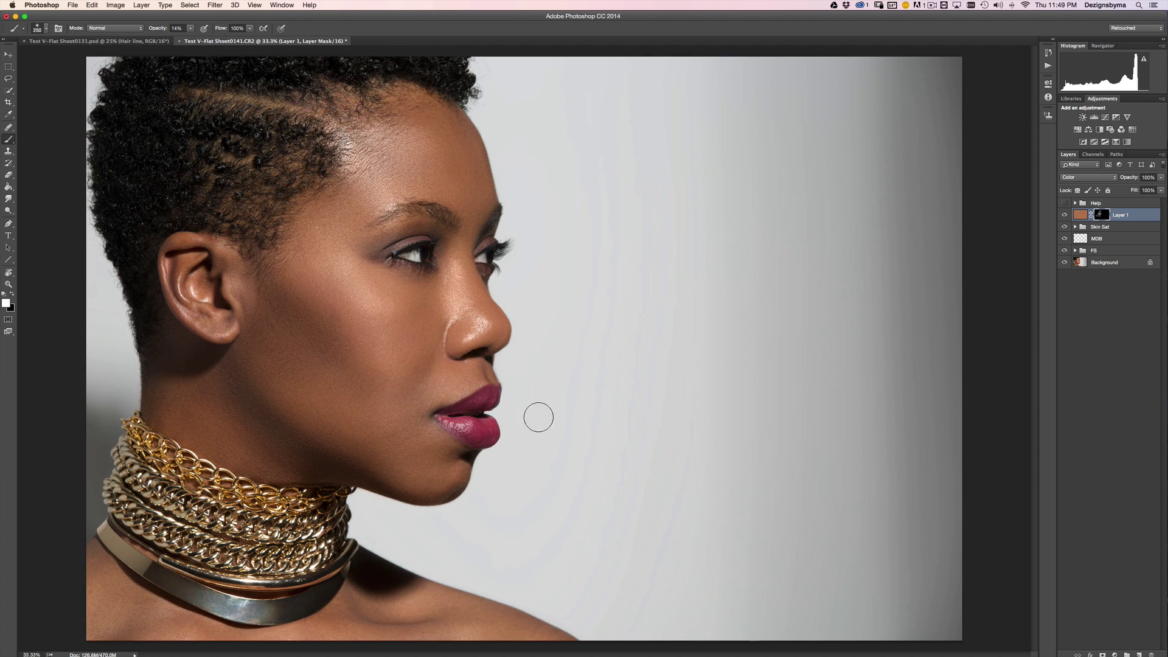
{"action": "key", "text": "bracketleft"}
{"action": "key", "text": "bracketleft"}
{"action": "key", "text": "bracketright"}
{"action": "key", "text": "bracketright"}
{"action": "key", "text": "bracketleft"}
{"action": "key", "text": "bracketleft"}
{"action": "key", "text": "bracketleft"}
{"action": "key", "text": "bracketleft"}
{"action": "key", "text": "bracketleft"}
{"action": "key", "text": "bracketleft"}
{"action": "key", "text": "bracketleft"}
{"action": "key", "text": "bracketright"}
{"action": "key", "text": "bracketright"}
{"action": "key", "text": "bracketright"}
Step: Lower the opacity of the Color-mode Layer 1 to 76%
{"action": "key", "text": "super+minus"}
{"action": "key", "text": "super+minus"}
{"action": "key", "text": "super+minus"}
{"action": "key", "text": "super+minus"}
{"action": "key", "text": "super+equal"}
{"action": "key", "text": "super+equal"}
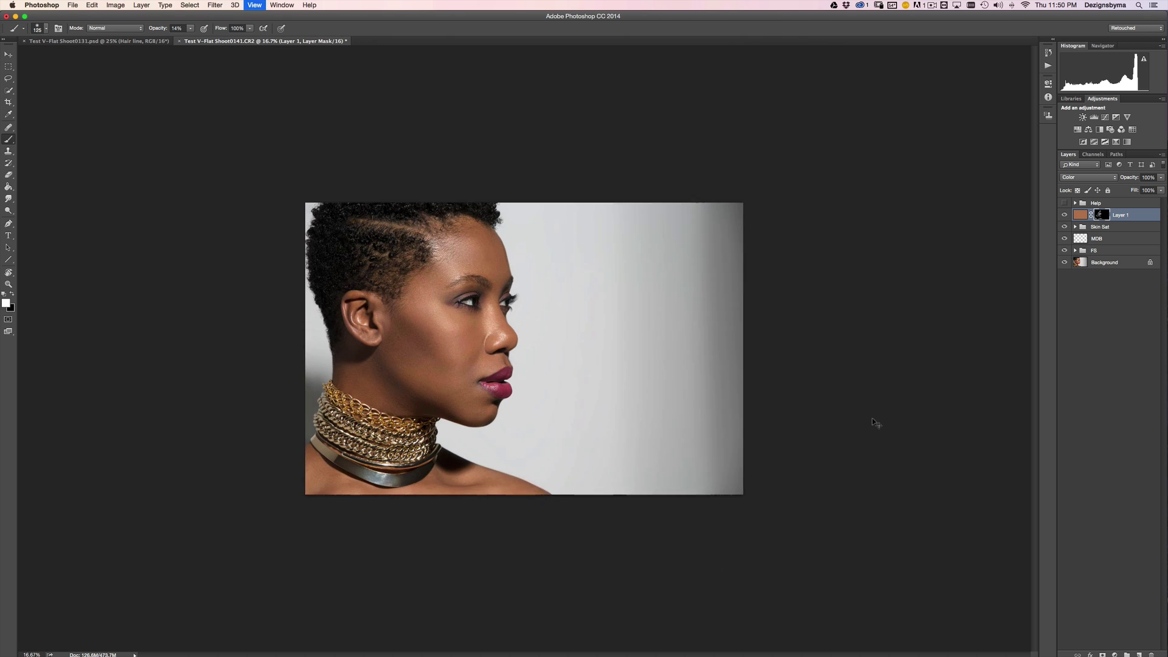
{"action": "key", "text": "super+equal"}
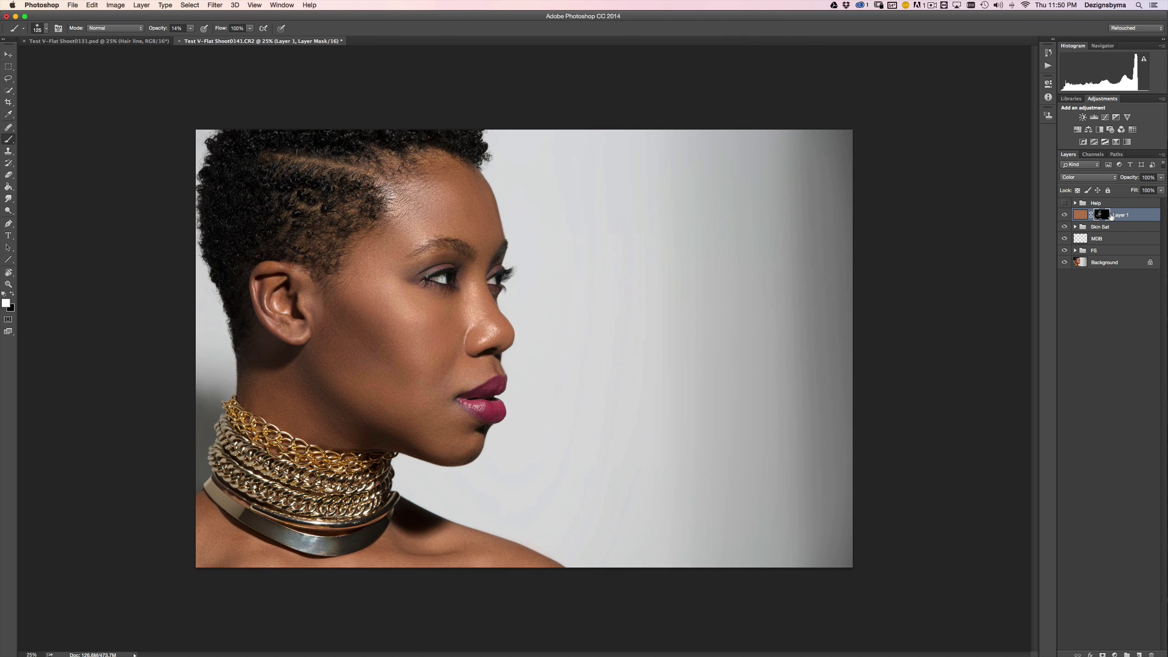
{"action": "key", "text": "super+equal"}
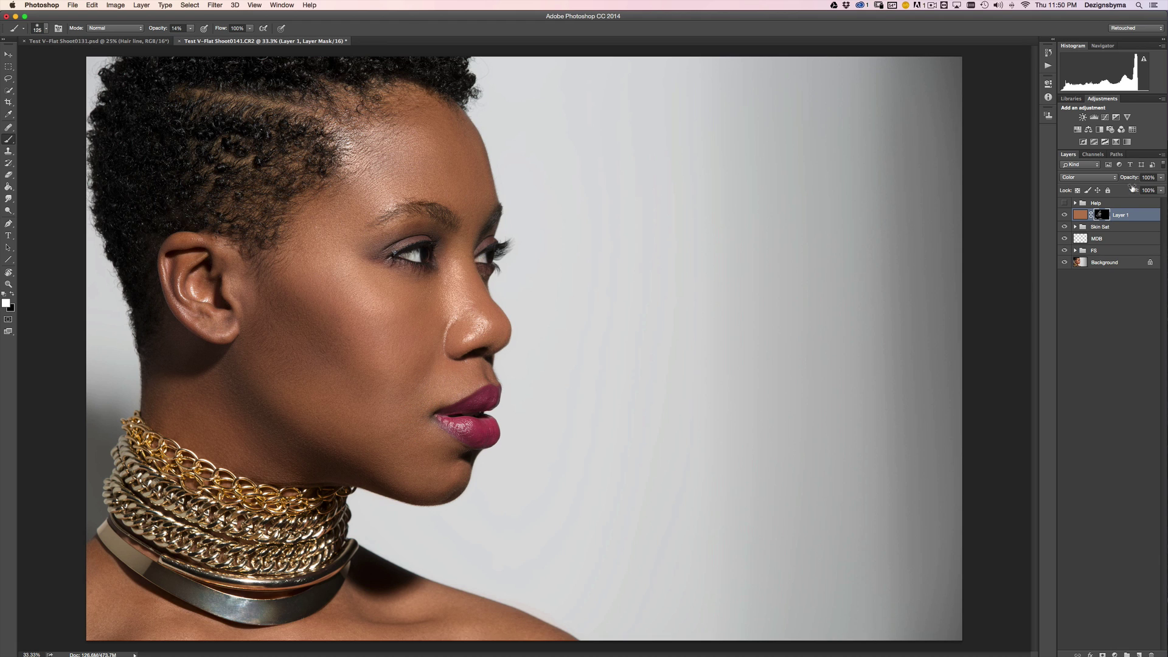
{"action": "left_click_drag", "start_coordinate": [1129, 178], "coordinate": [1126, 177]}
{"action": "left_click_drag", "start_coordinate": [1118, 176], "coordinate": [1122, 179]}
{"action": "key", "text": "super+minus"}
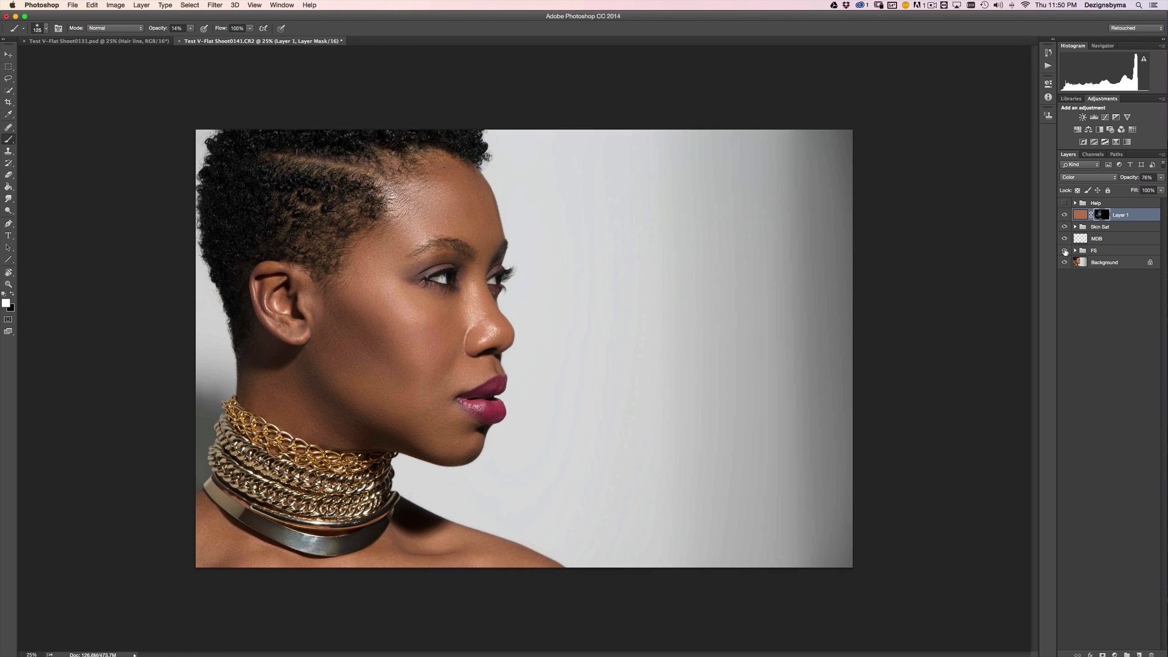
Step: Touch up the face on the Layer 1 mask with progressively smaller white brushes
{"action": "key", "text": "super+equal"}
{"action": "key", "text": "bracketright"}
{"action": "key", "text": "bracketright"}
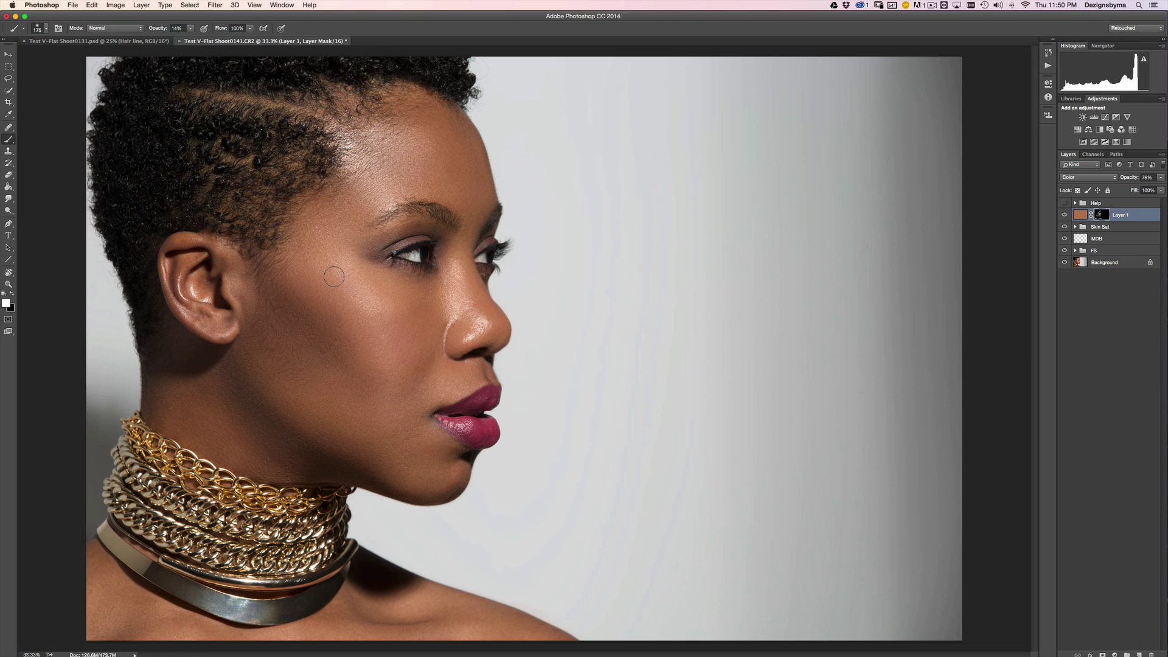
{"action": "key", "text": "bracketleft"}
{"action": "key", "text": "bracketleft"}
{"action": "key", "text": "bracketleft"}
{"action": "key", "text": "bracketright"}
{"action": "key", "text": "bracketleft"}
{"action": "key", "text": "bracketleft"}
{"action": "key", "text": "super+minus"}
{"action": "key", "text": "super+minus"}
{"action": "key", "text": "super+equal"}
Step: Rename Layer 1 as Skin color and move it into the Skin Sat group
{"action": "double_click", "coordinate": [1121, 215]}
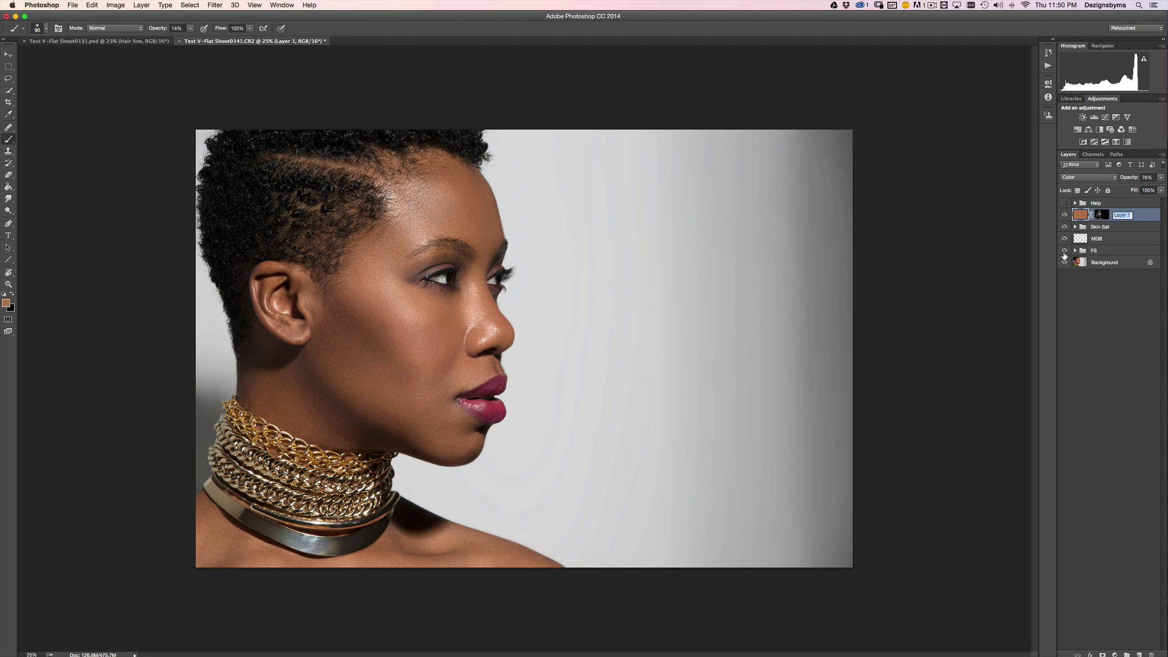
{"action": "type", "text": "Skin color"}
{"action": "key", "text": "Return"}
{"action": "left_click", "coordinate": [1075, 227]}
{"action": "left_click_drag", "start_coordinate": [1152, 221], "coordinate": [1109, 226]}
Step: Shorten the Skin Sat group's name to Skin and collapse the group
{"action": "double_click", "coordinate": [1101, 214]}
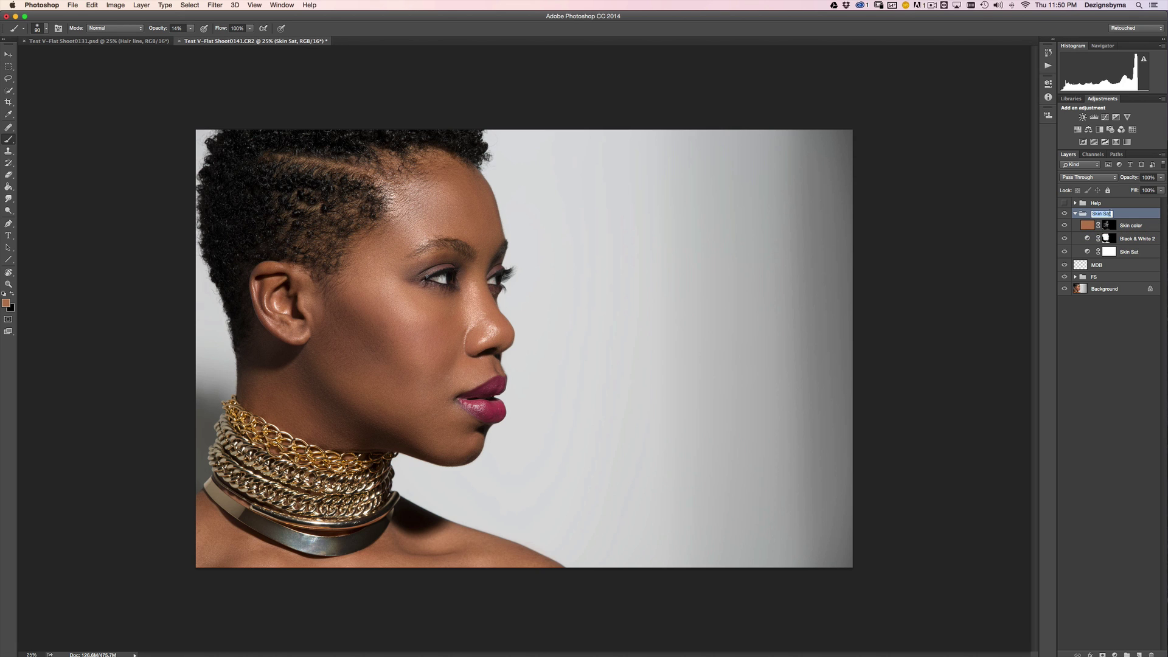
{"action": "key", "text": "BackSpace"}
{"action": "key", "text": "BackSpace"}
{"action": "key", "text": "BackSpace"}
{"action": "key", "text": "BackSpace"}
{"action": "key", "text": "Return"}
{"action": "left_click", "coordinate": [1075, 214]}
{"action": "key", "text": "super+equal"}
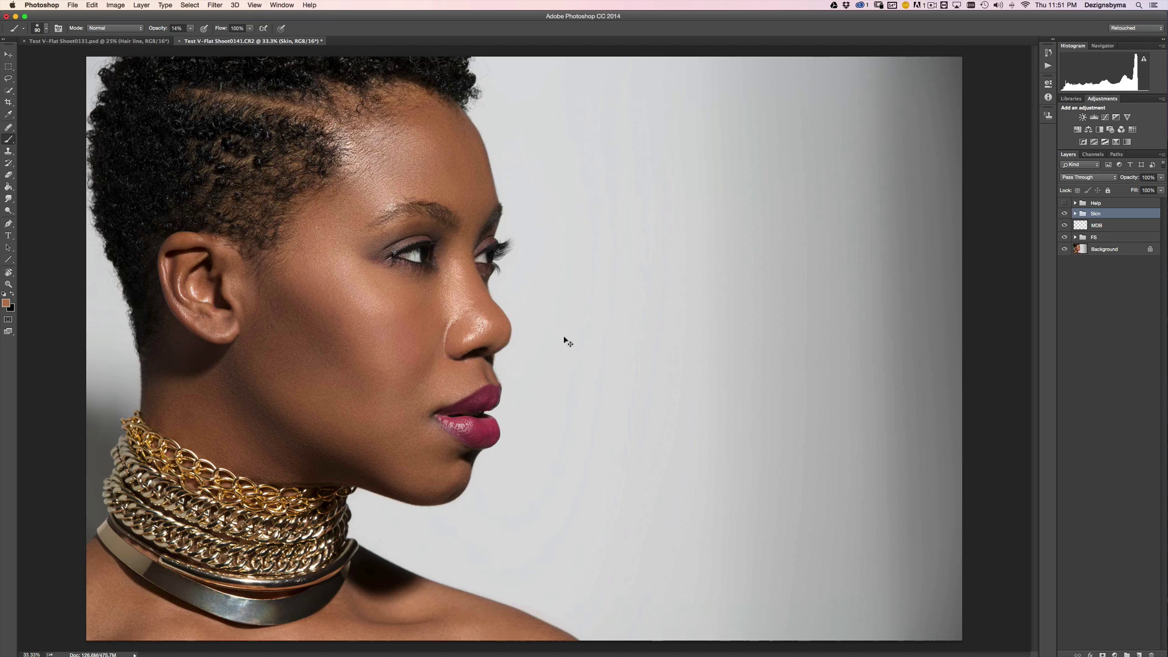
{"action": "key", "text": "super+minus"}
{"action": "key", "text": "super+equal"}
{"action": "key", "text": "super+equal"}
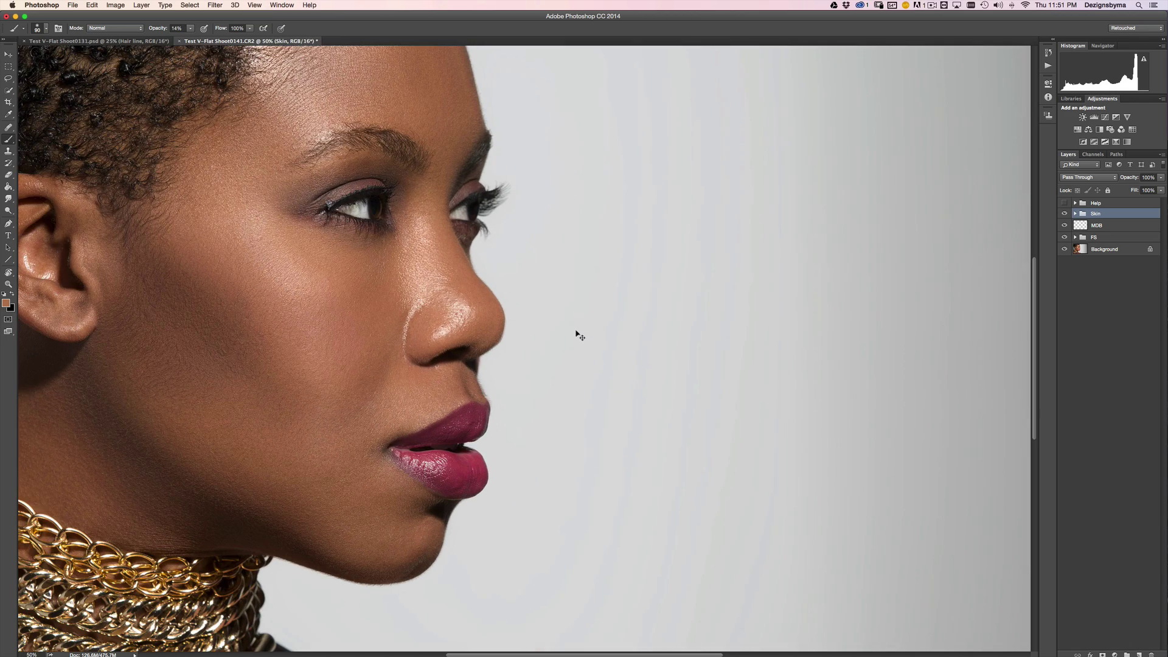
{"action": "key", "text": "super+minus"}
{"action": "key", "text": "super+minus"}
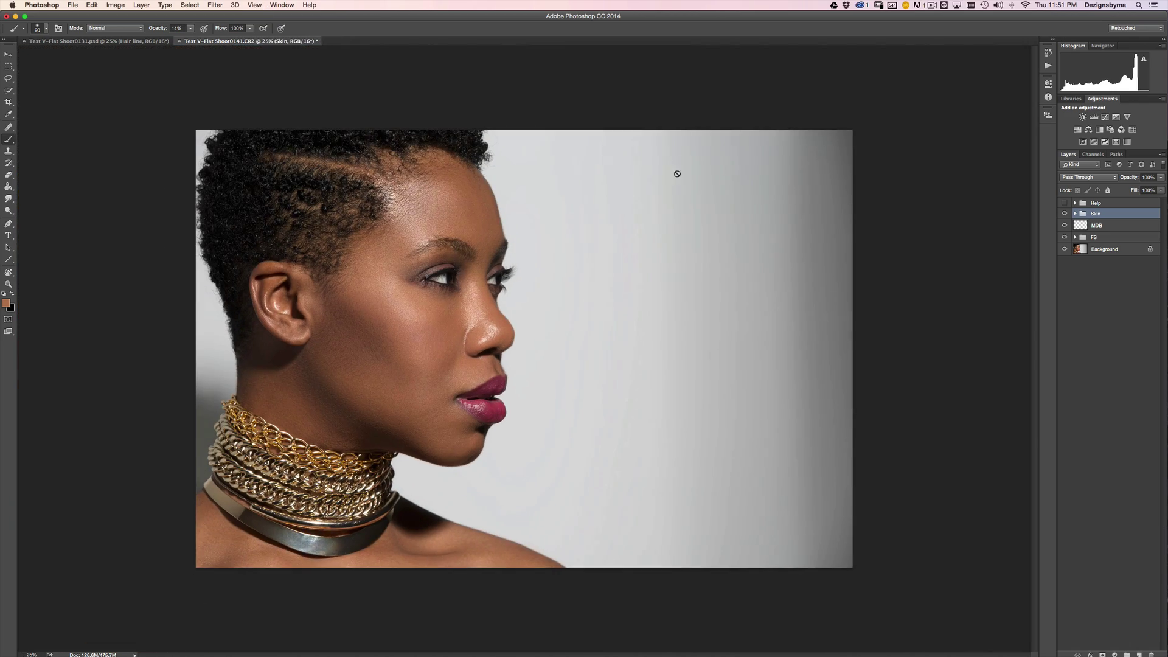
Step: Compare the original Background with the retouched portrait by repeatedly hiding and restoring all the other layers
{"action": "key", "text": "super+equal"}
{"action": "key", "text": "super+minus"}
{"action": "left_click", "coordinate": [1064, 249], "text": "alt"}
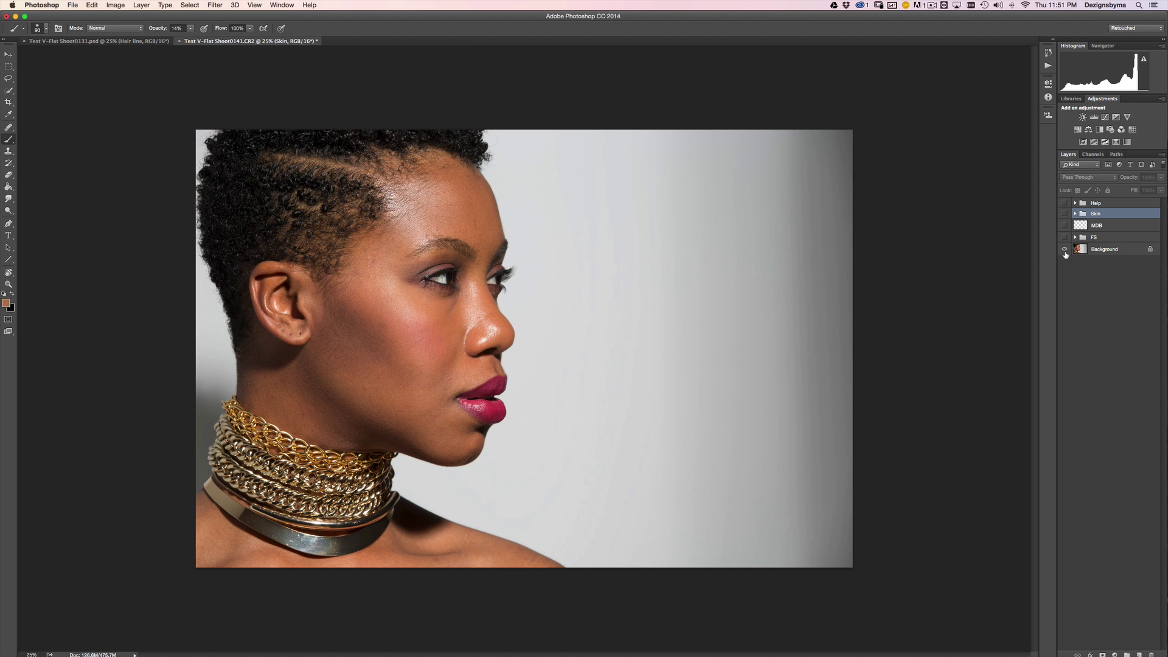
{"action": "left_click", "coordinate": [1065, 250], "text": "alt"}
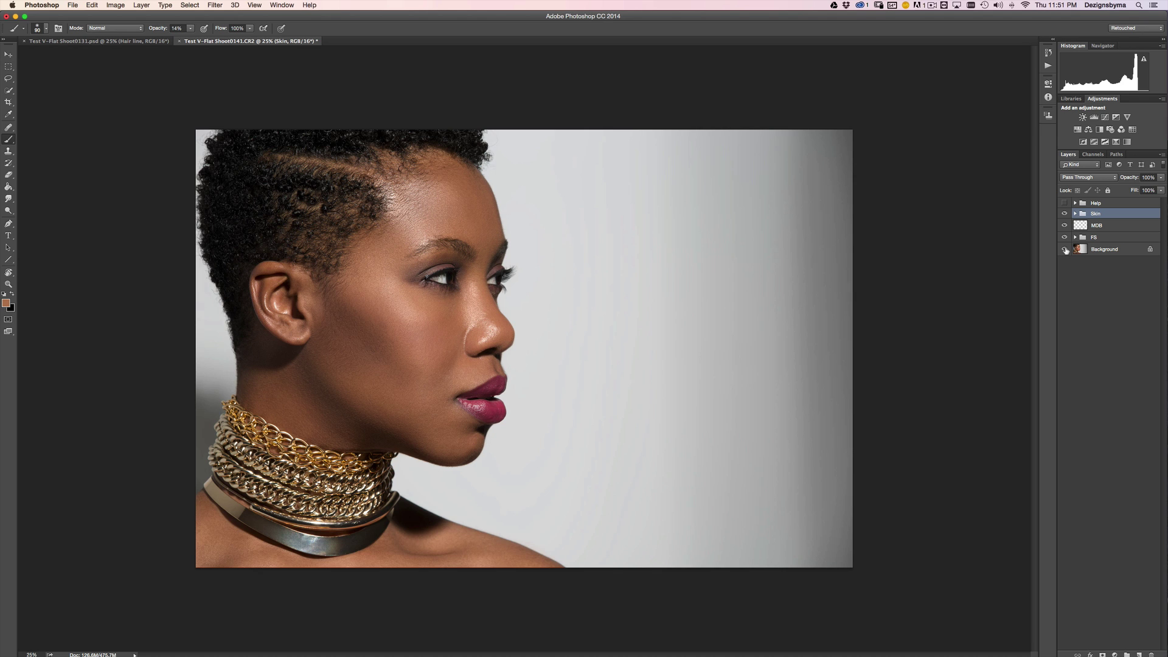
{"action": "left_click", "coordinate": [1065, 250], "text": "alt"}
{"action": "left_click", "coordinate": [1064, 250], "text": "alt"}
{"action": "left_click", "coordinate": [1065, 250], "text": "alt"}
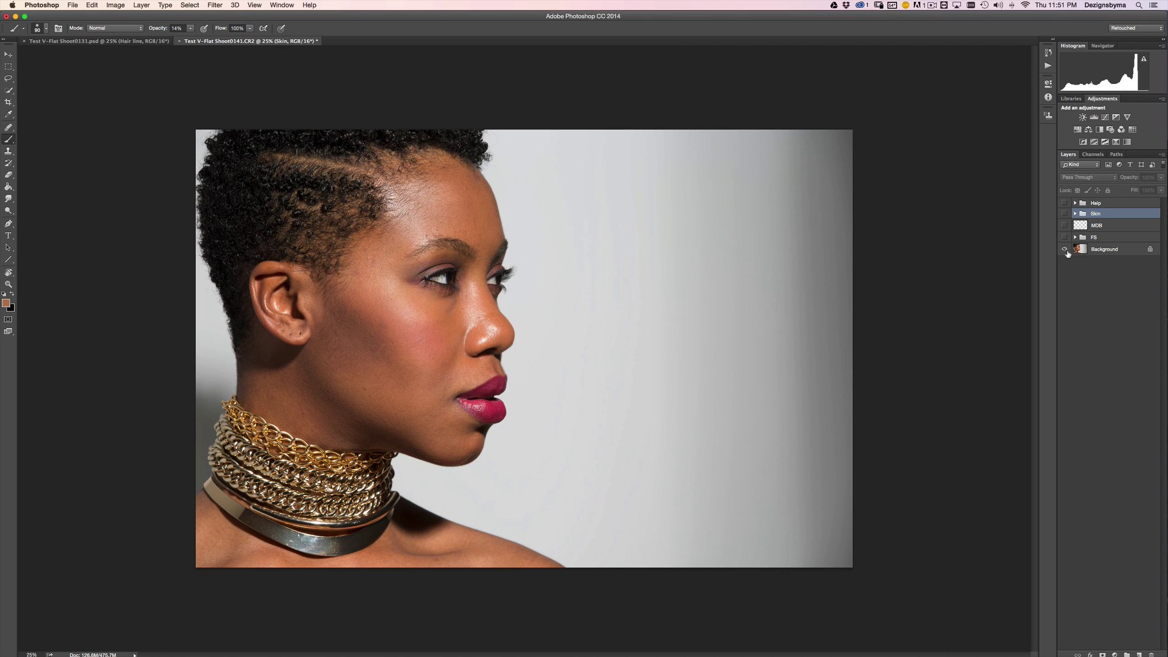
{"action": "left_click", "coordinate": [1065, 250], "text": "alt"}
{"action": "left_click", "coordinate": [1066, 251], "text": "alt"}
{"action": "left_click", "coordinate": [1066, 251], "text": "alt"}
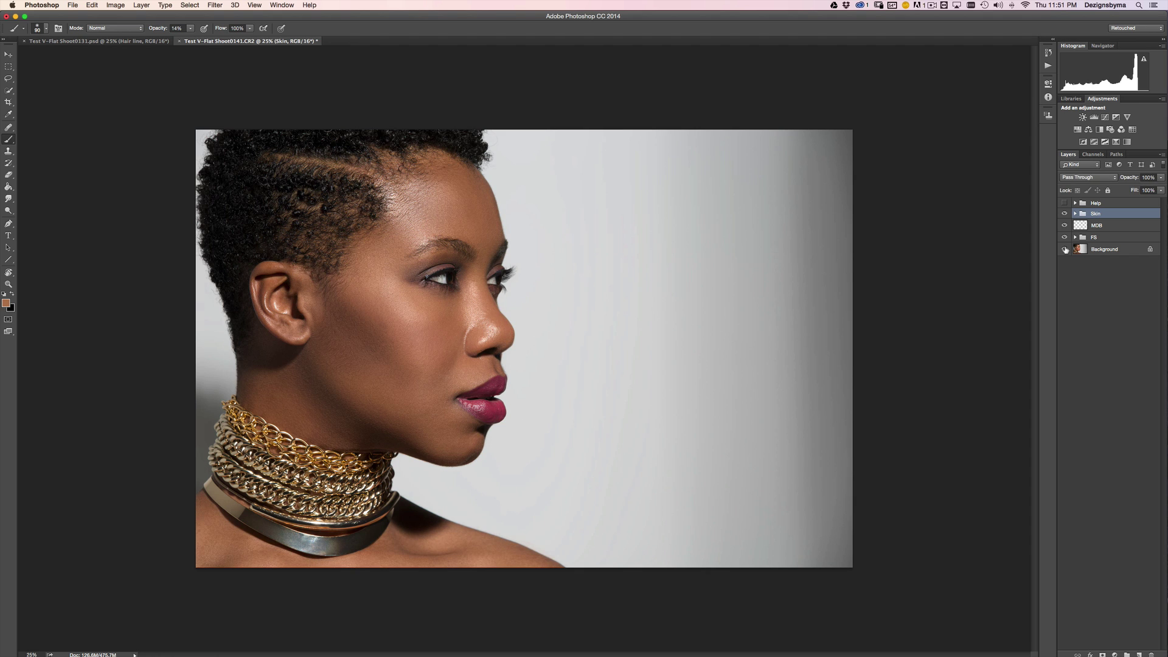
{"action": "left_click", "coordinate": [1064, 251], "text": "alt"}
{"action": "left_click", "coordinate": [1065, 251], "text": "alt"}
{"action": "left_click", "coordinate": [1065, 251], "text": "alt"}
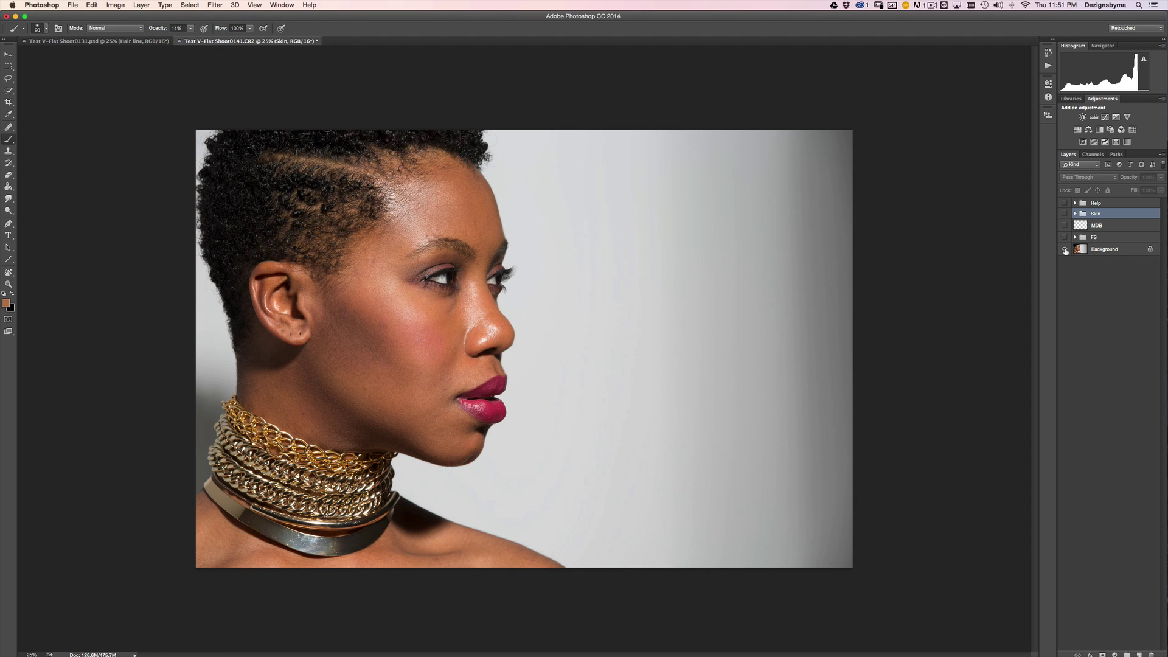
{"action": "left_click", "coordinate": [1065, 250], "text": "alt"}
{"action": "left_click", "coordinate": [1065, 250], "text": "alt"}
{"action": "left_click", "coordinate": [1065, 250], "text": "alt"}
{"action": "left_click", "coordinate": [1065, 250], "text": "alt"}
{"action": "left_click", "coordinate": [1066, 251], "text": "alt"}
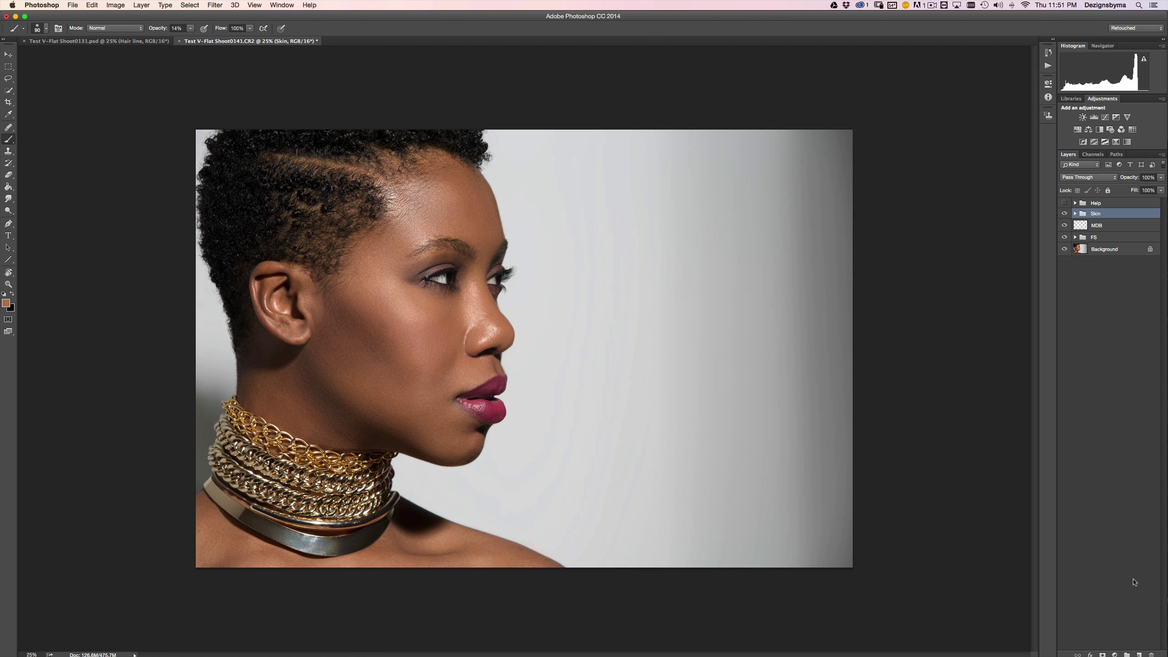
Step: Create a new empty layer directly above the Skin group
{"action": "left_click", "coordinate": [1137, 654]}
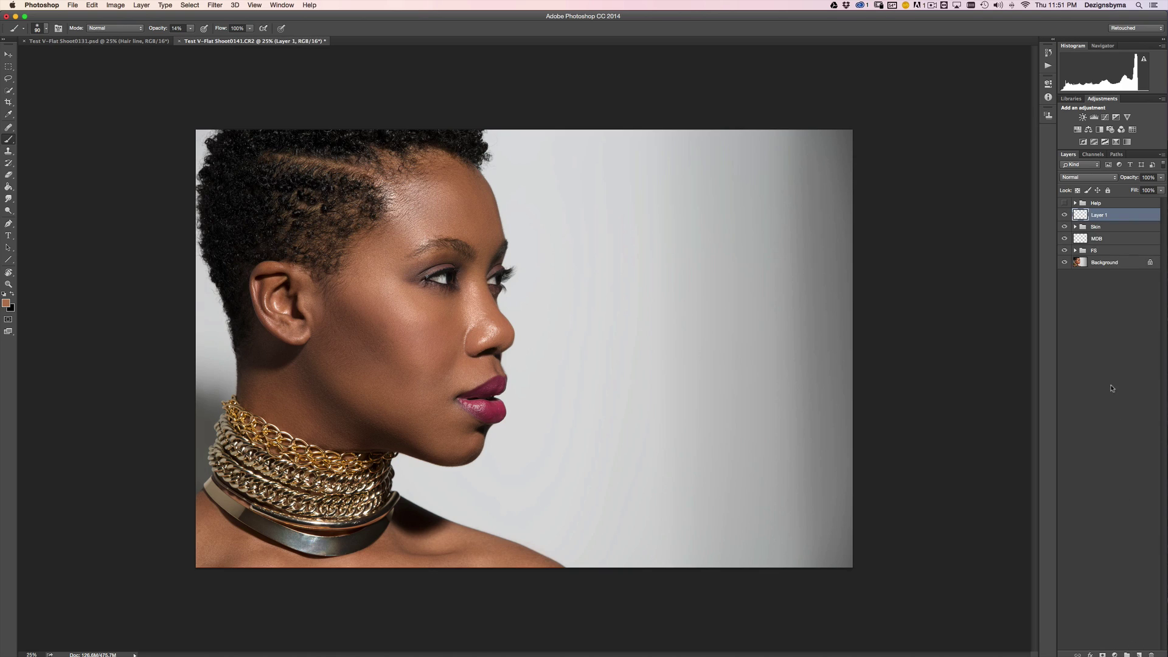
{"action": "key", "text": "super+plus"}
{"action": "mouse_move", "coordinate": [338, 282]}
{"action": "left_mouse_down"}
{"action": "mouse_move", "coordinate": [411, 350]}
{"action": "mouse_move", "coordinate": [409, 326]}
{"action": "mouse_move", "coordinate": [439, 372]}
{"action": "left_mouse_up"}
{"action": "key", "text": "super+plus"}
{"action": "key", "text": "super+plus"}
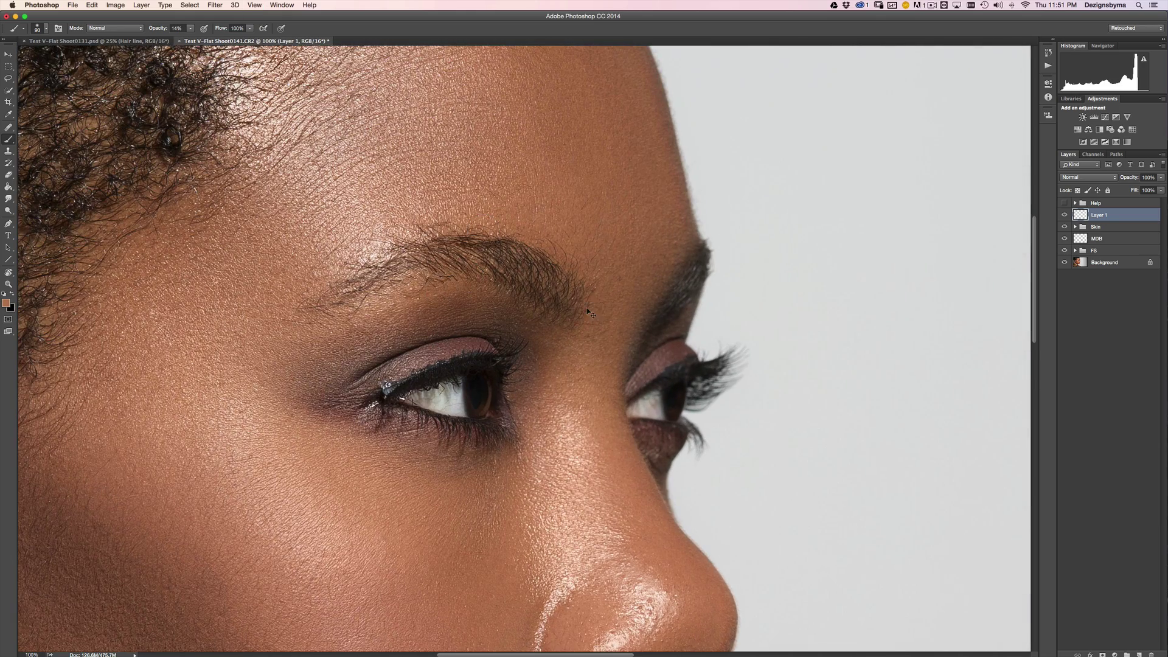
{"action": "key", "text": "super+minus"}
{"action": "key", "text": "super+plus"}
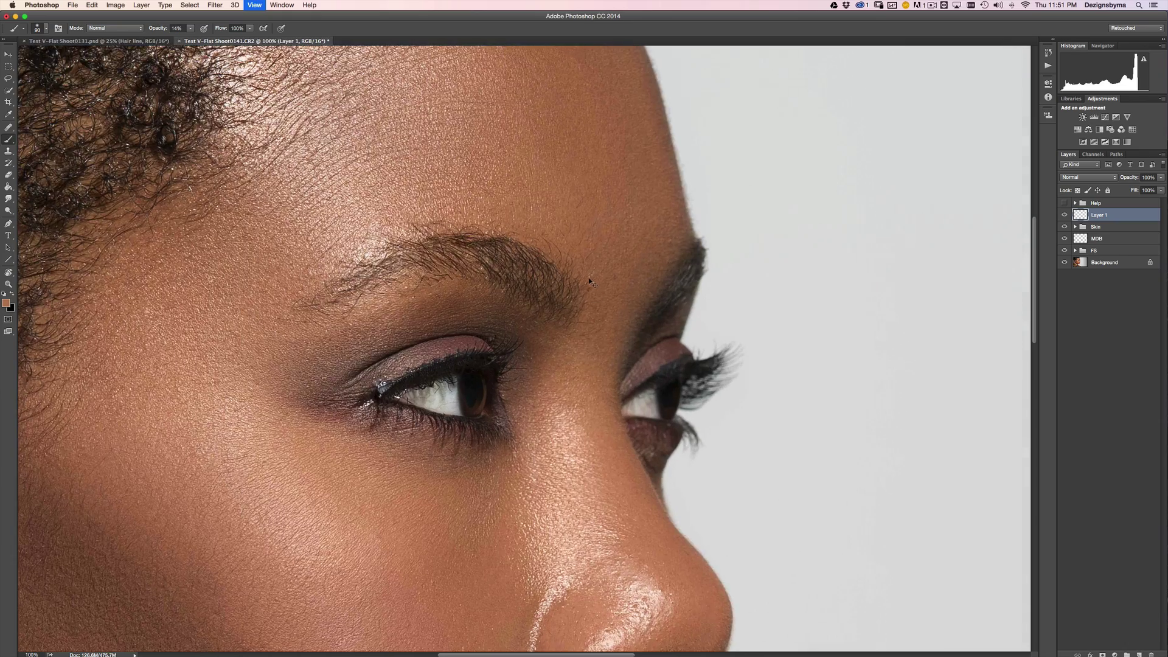
{"action": "key", "text": "super+plus"}
Step: Reduce the brush size for fine work around the eyes and turn on the Help group for a black-and-white view
{"action": "key", "text": "bracketleft"}
{"action": "key", "text": "bracketleft"}
{"action": "key", "text": "bracketleft"}
{"action": "key", "text": "bracketleft"}
{"action": "key", "text": "bracketleft"}
{"action": "key", "text": "bracketleft"}
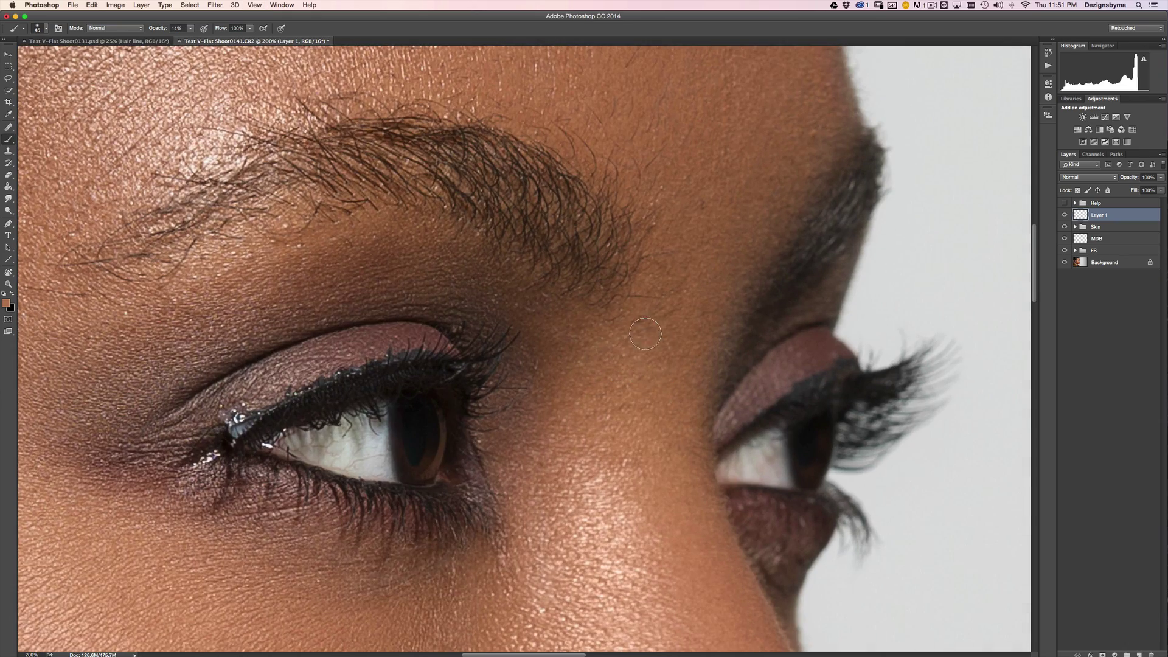
{"action": "key", "text": "bracketleft"}
{"action": "key", "text": "bracketleft"}
{"action": "key", "text": "super+minus"}
{"action": "left_click", "coordinate": [1065, 203]}
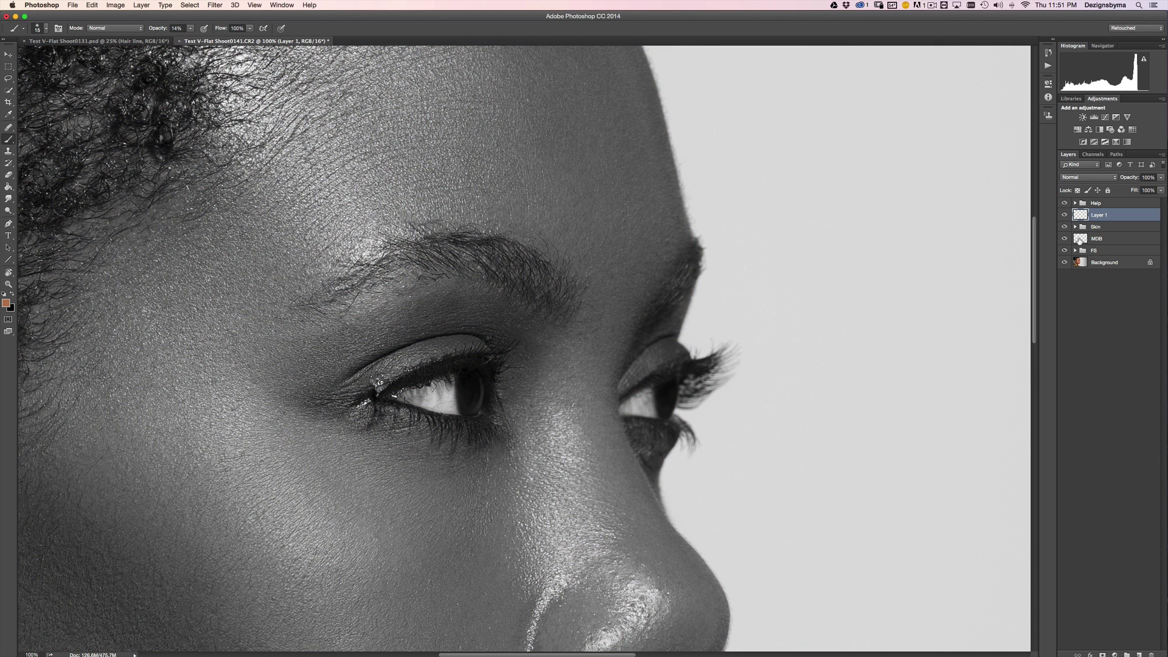
Step: Select the MDB layer and set up a smaller white brush at 100% opacity and 1% flow for the eye area
{"action": "left_click", "coordinate": [1080, 240]}
{"action": "left_click", "coordinate": [4, 294]}
{"action": "left_click", "coordinate": [13, 295]}
{"action": "key", "text": "super+equal"}
{"action": "key", "text": "bracketleft"}
{"action": "key", "text": "bracketleft"}
{"action": "key", "text": "bracketleft"}
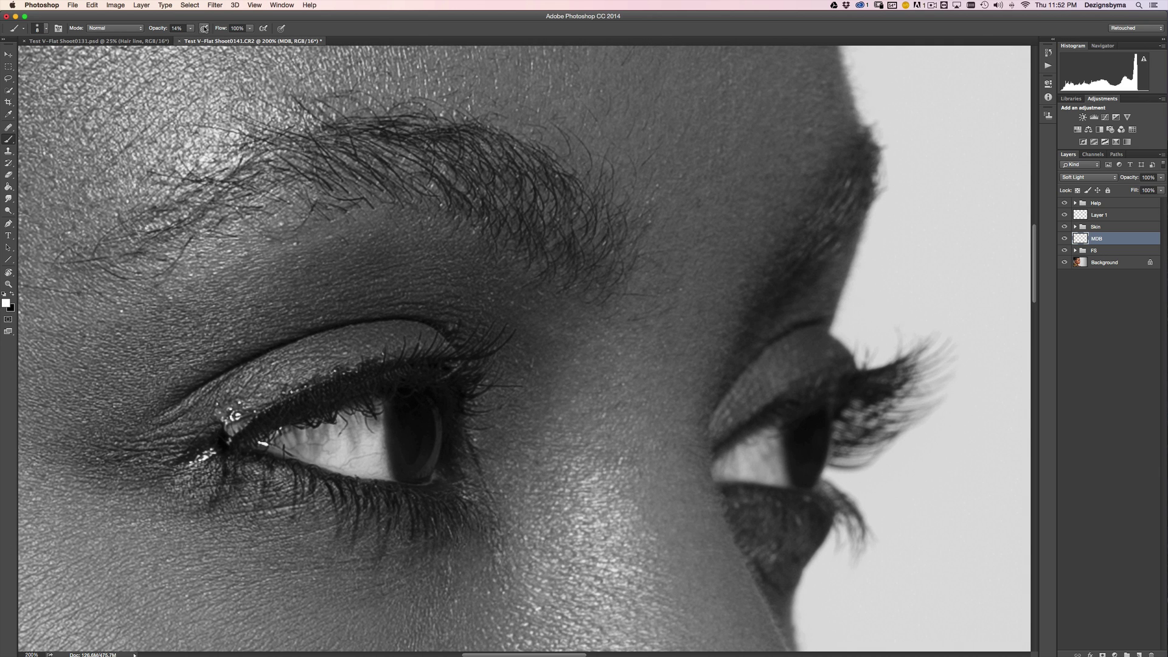
{"action": "mouse_move", "coordinate": [161, 30]}
{"action": "left_mouse_down"}
{"action": "mouse_move", "coordinate": [219, 33]}
{"action": "mouse_move", "coordinate": [154, 21]}
{"action": "left_mouse_up"}
{"action": "key", "text": "super+minus"}
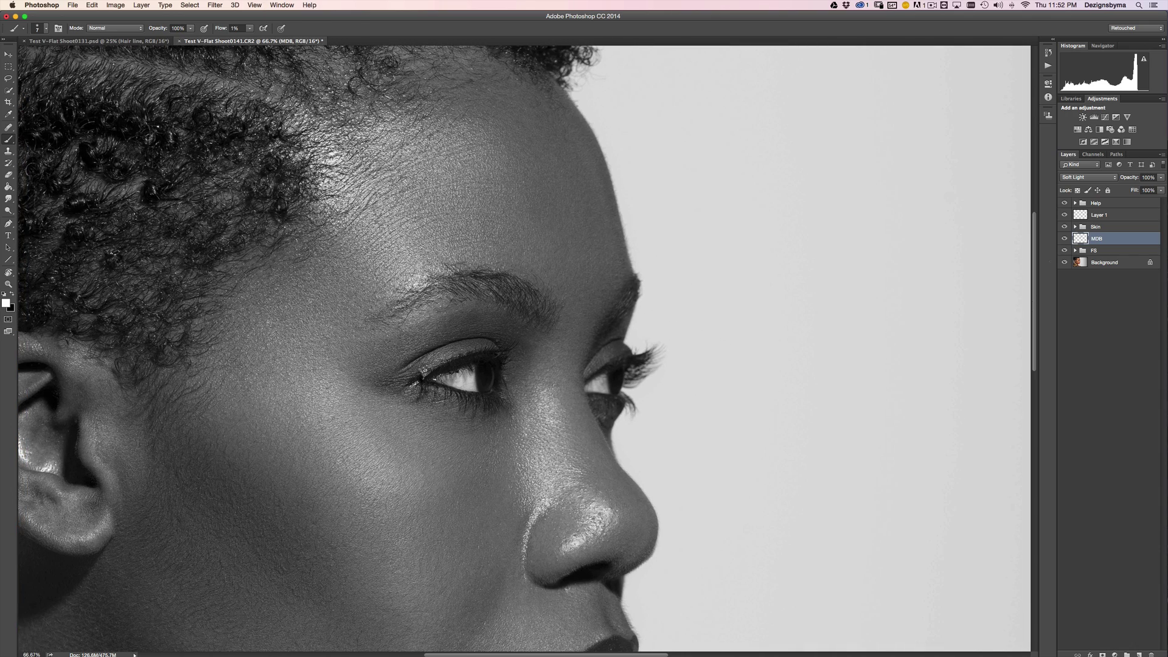
Step: Compare the eye area with the MDB layer off and on, examining the skin tones both close up and from afar
{"action": "left_click", "coordinate": [1066, 238]}
{"action": "left_click", "coordinate": [1066, 237]}
{"action": "left_click", "coordinate": [1066, 238]}
{"action": "left_click", "coordinate": [1067, 238]}
{"action": "key", "text": "super+equal"}
{"action": "key", "text": "super+equal"}
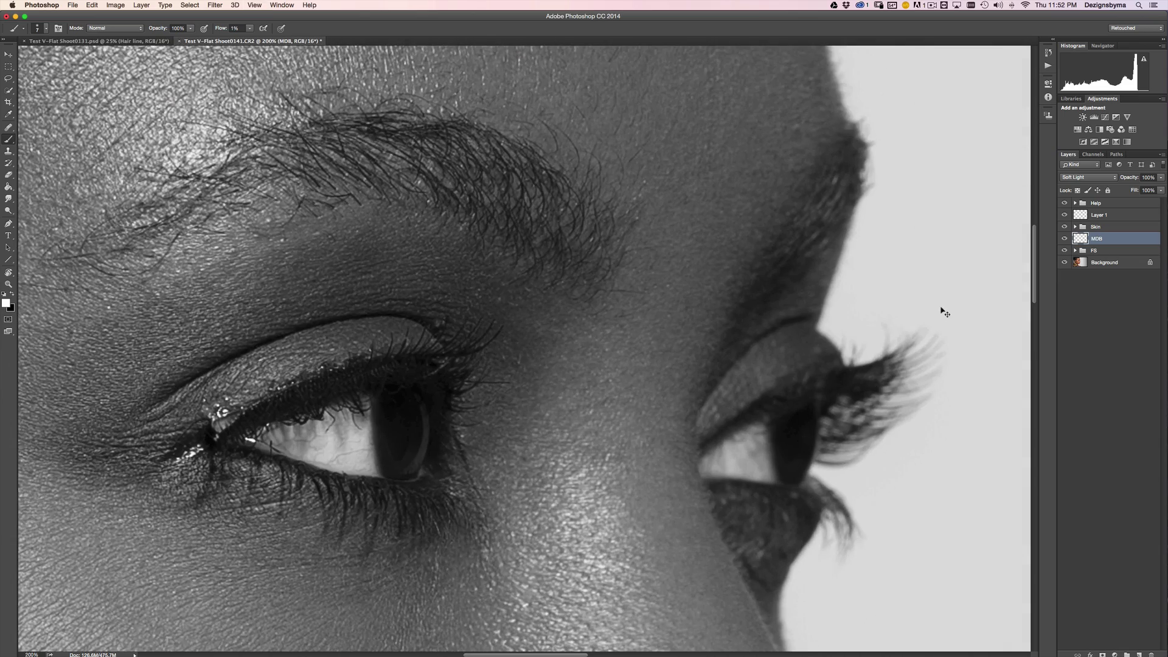
{"action": "key", "text": "super+minus"}
{"action": "key", "text": "super+minus"}
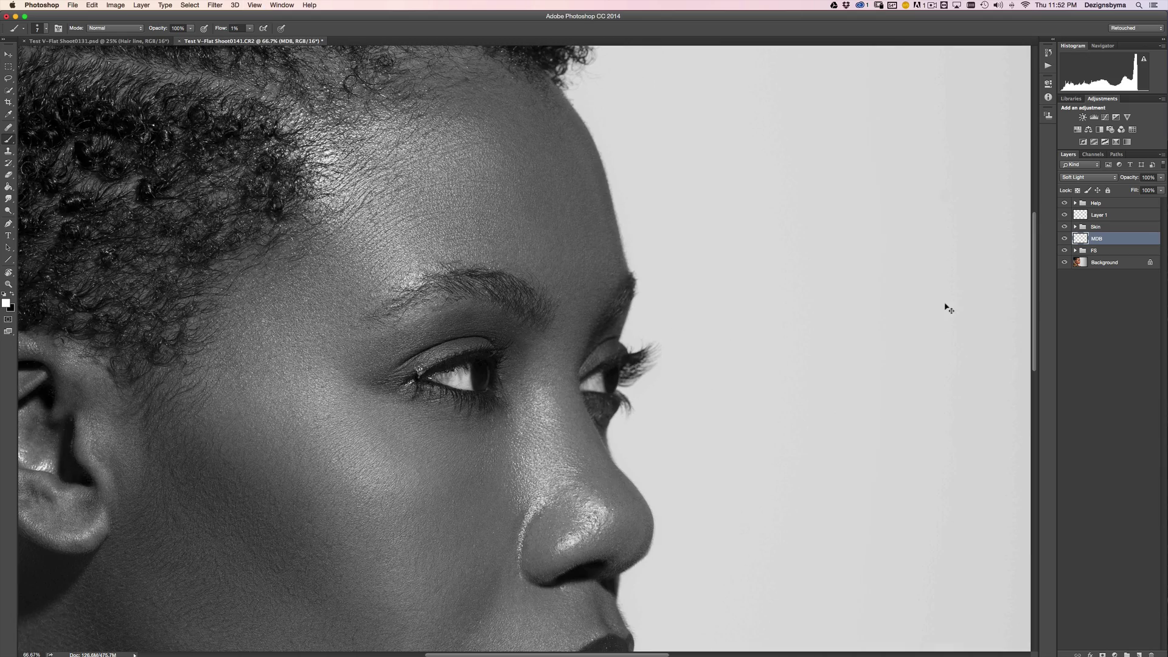
{"action": "key", "text": "super+equal"}
{"action": "key", "text": "super+equal"}
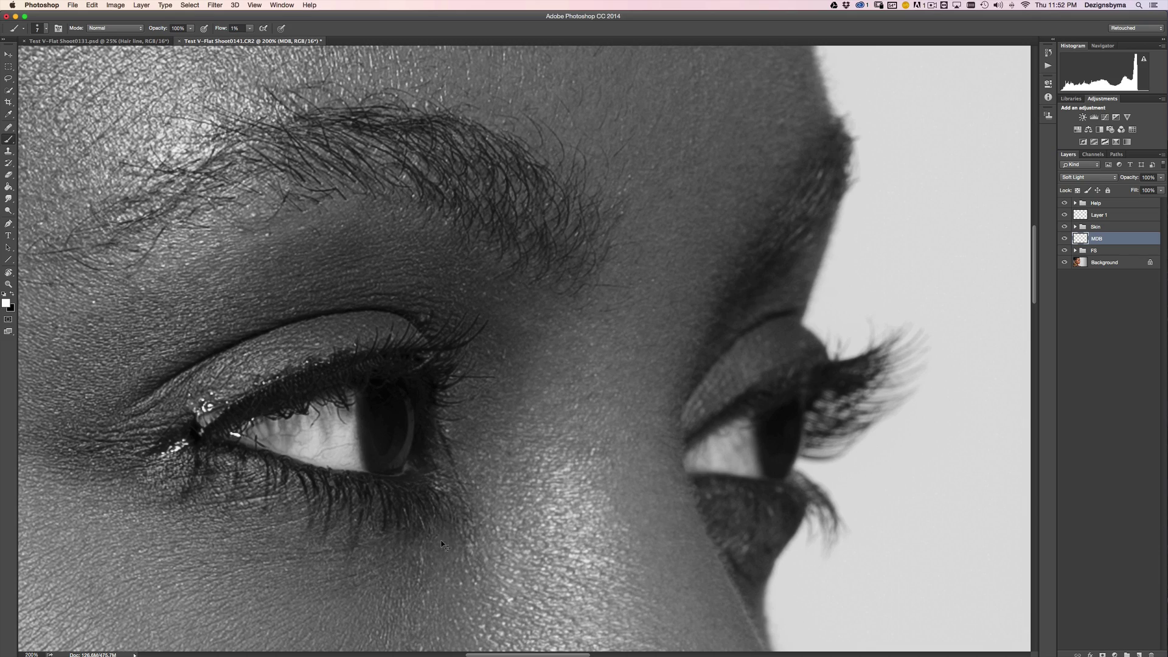
{"action": "key", "text": "super+minus"}
{"action": "key", "text": "super+minus"}
{"action": "key", "text": "super+minus"}
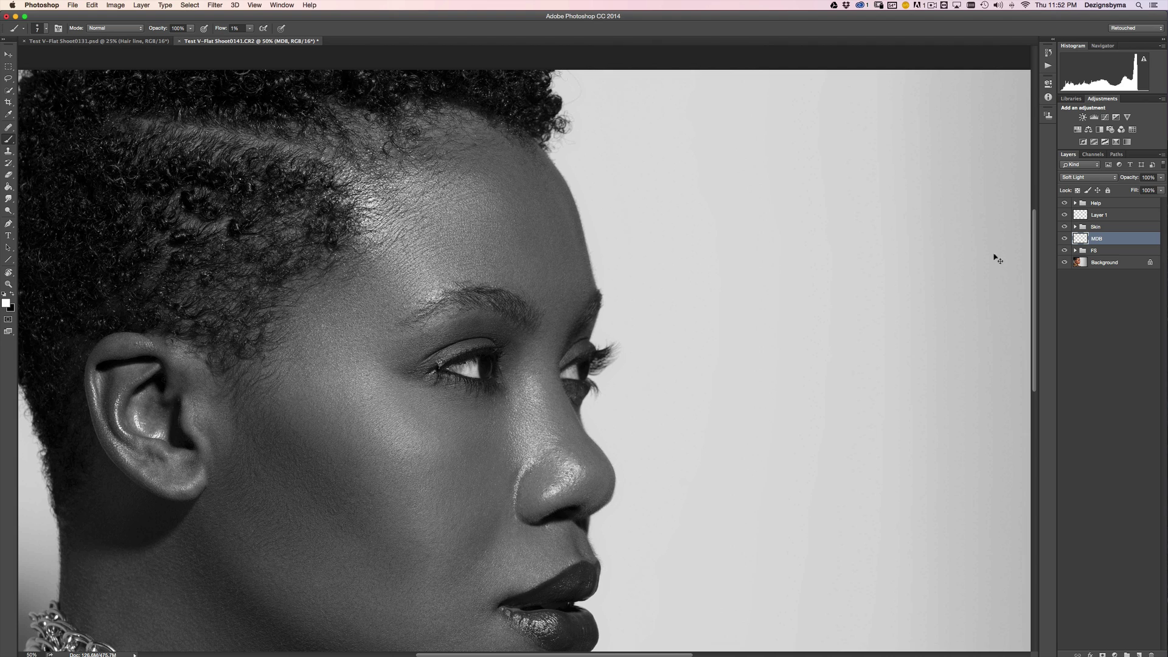
Step: Switch the brush color to black and hide the Help group to return the portrait to full color
{"action": "key", "text": "x"}
{"action": "key", "text": "super+minus"}
{"action": "key", "text": "super+minus"}
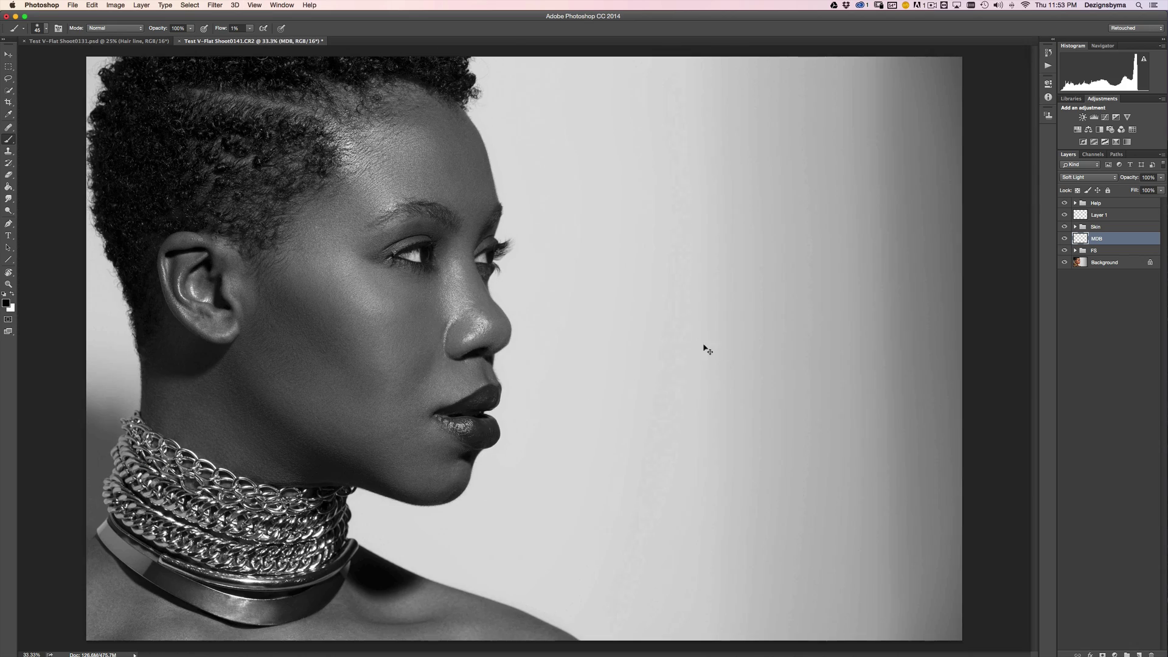
{"action": "key", "text": "super+plus"}
{"action": "key", "text": "super+plus"}
{"action": "left_click", "coordinate": [1065, 203]}
{"action": "key", "text": "super+minus"}
{"action": "key", "text": "super+minus"}
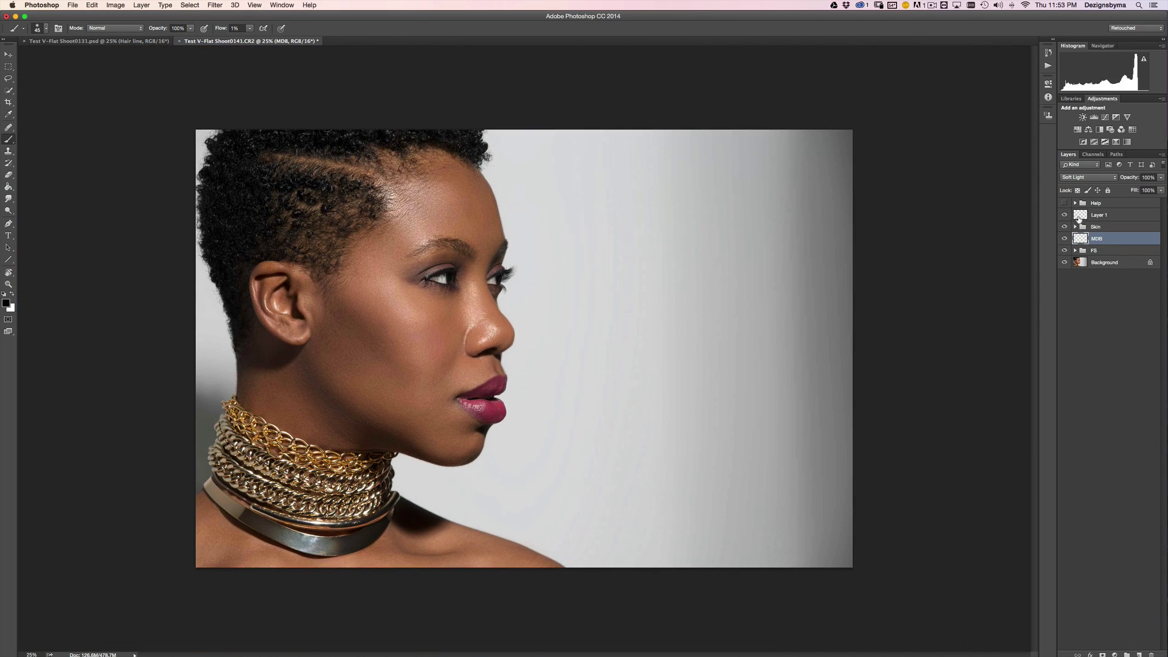
Step: Rename Layer 1 above the Skin group as DB
{"action": "left_click", "coordinate": [1077, 219]}
{"action": "double_click", "coordinate": [1099, 216]}
{"action": "type", "text": "DB"}
{"action": "key", "text": "Return"}
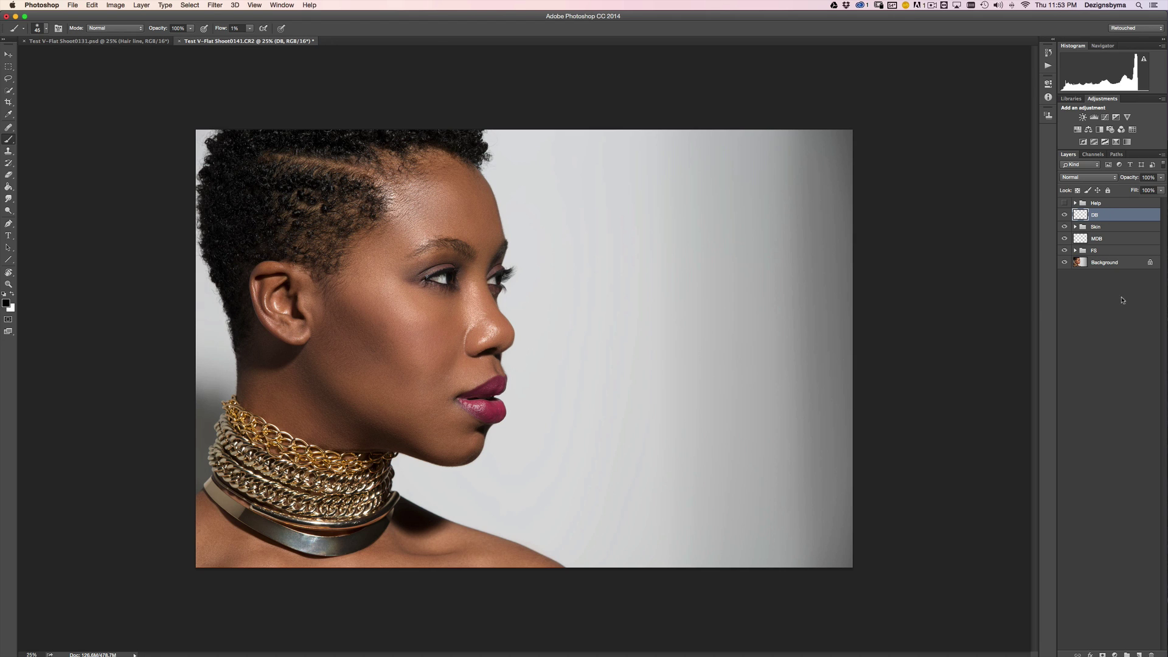
Step: Put the MDB layer into a collapsed group named Micro Dodge & Burn
{"action": "left_click", "coordinate": [1125, 241]}
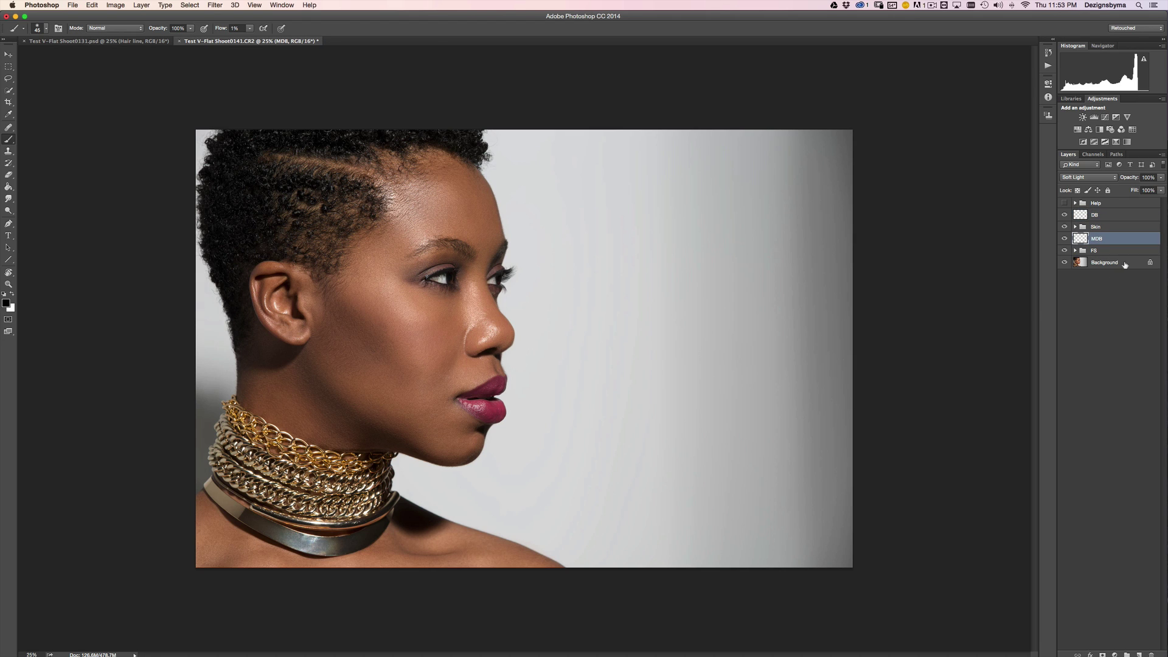
{"action": "key", "text": "super+g"}
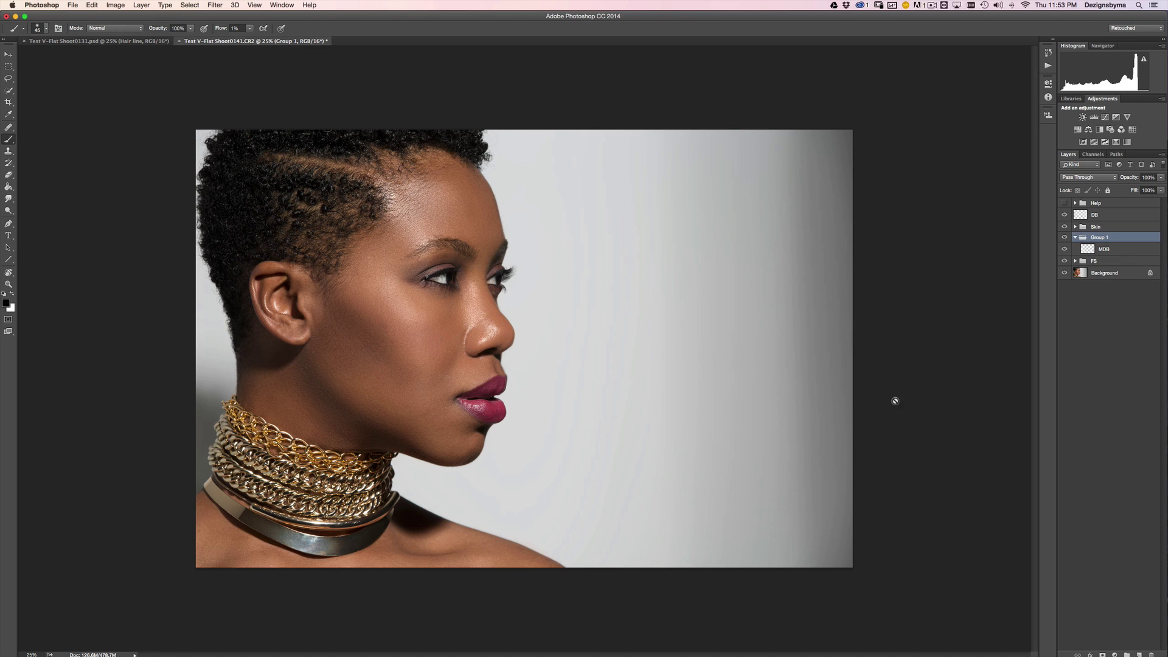
{"action": "left_click", "coordinate": [1075, 238]}
{"action": "double_click", "coordinate": [1100, 237]}
{"action": "type", "text": "Micro Dodge & Burn"}
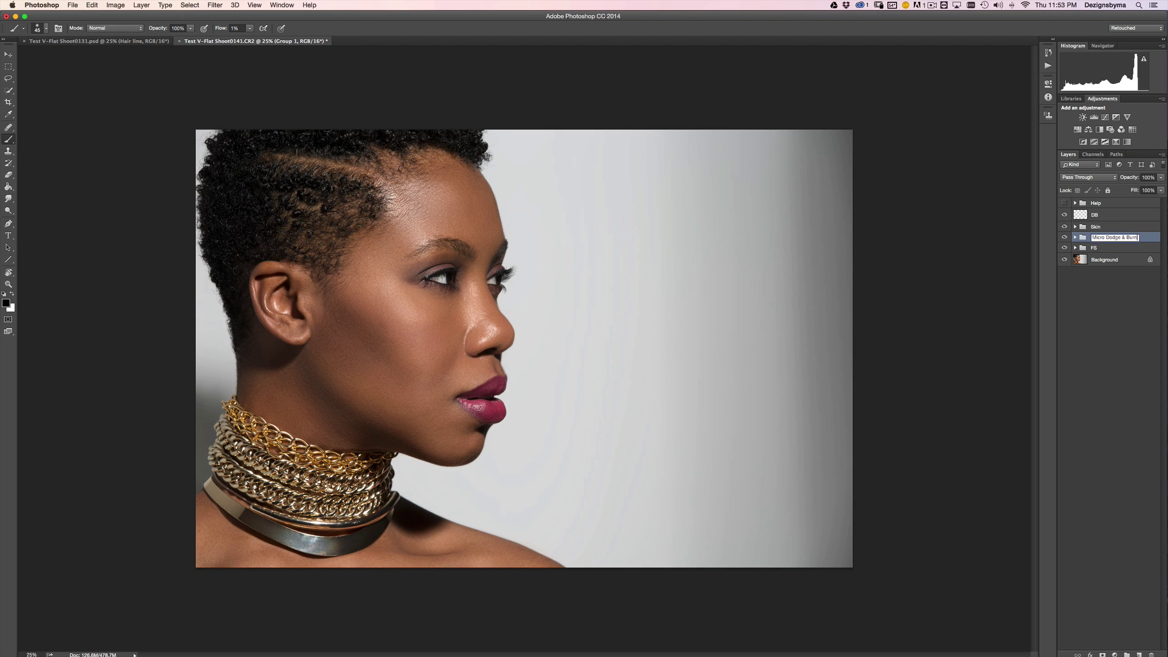
{"action": "key", "text": "Return"}
Step: Put the DB layer into a group named Global Dodge & Burn and reselect the layer
{"action": "left_click", "coordinate": [1114, 218]}
{"action": "key", "text": "super+g"}
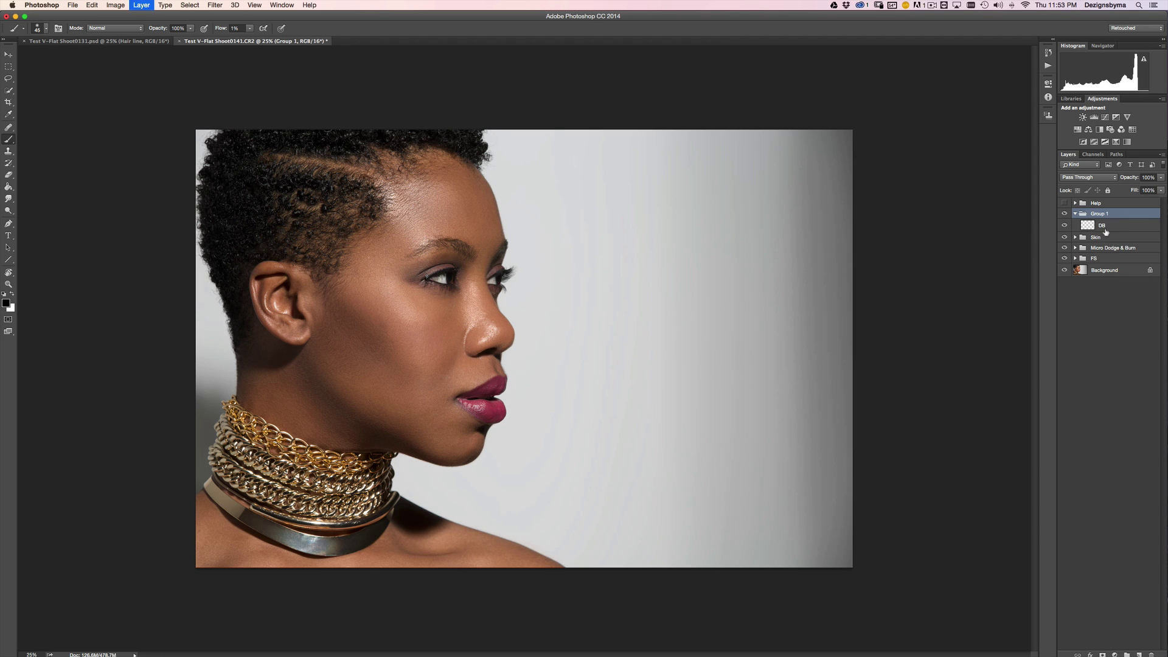
{"action": "double_click", "coordinate": [1100, 213]}
{"action": "type", "text": "Global Dodge & Brun"}
{"action": "key", "text": "Return"}
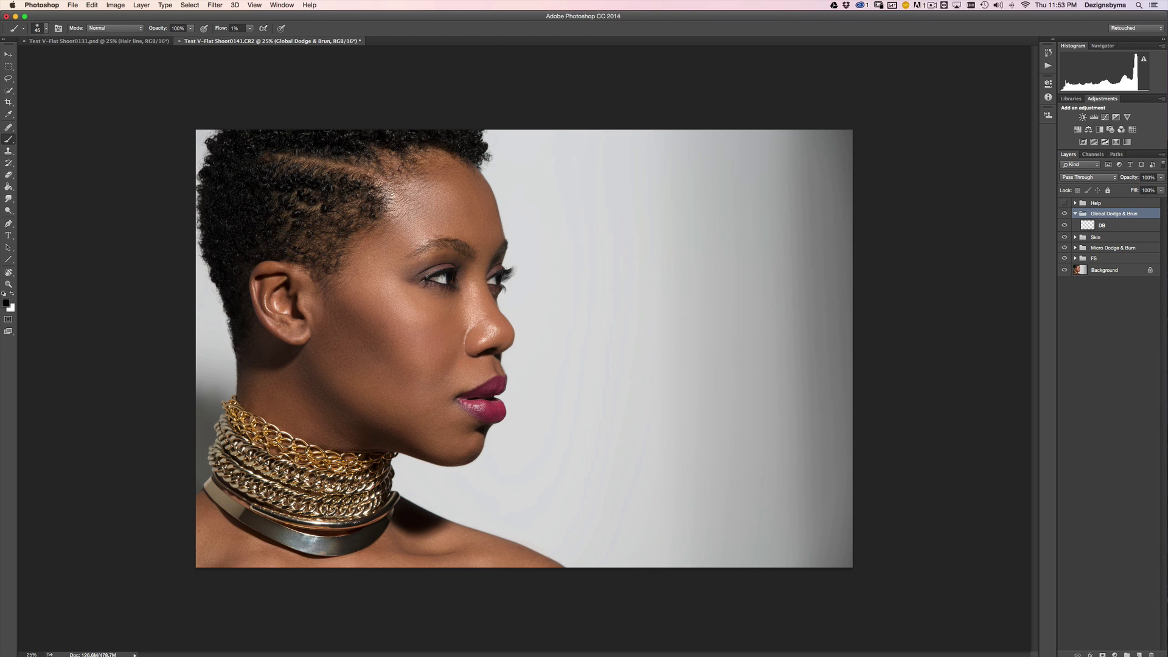
{"action": "double_click", "coordinate": [1133, 214]}
{"action": "type", "text": "unr"}
{"action": "key", "text": "Return"}
{"action": "double_click", "coordinate": [1132, 214]}
{"action": "type", "text": "Global Dodge & Burn"}
{"action": "key", "text": "Return"}
{"action": "left_click", "coordinate": [1086, 226]}
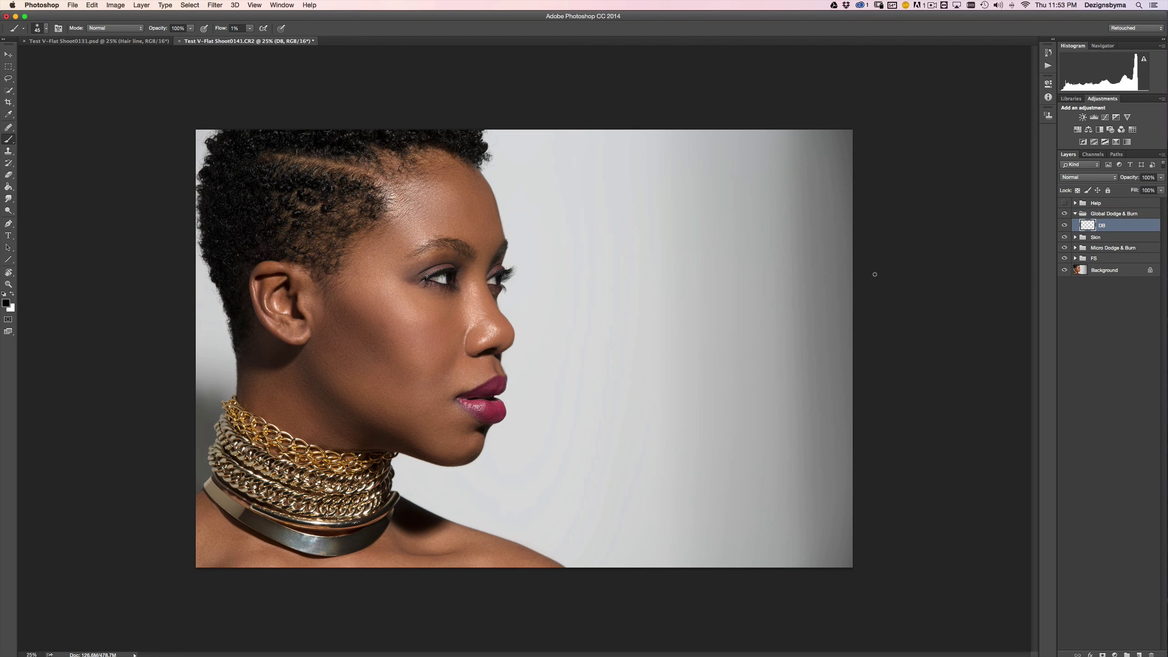
Step: Expand the Help group and rename its Black & White 1 layer as Micro Help
{"action": "left_click", "coordinate": [1076, 204]}
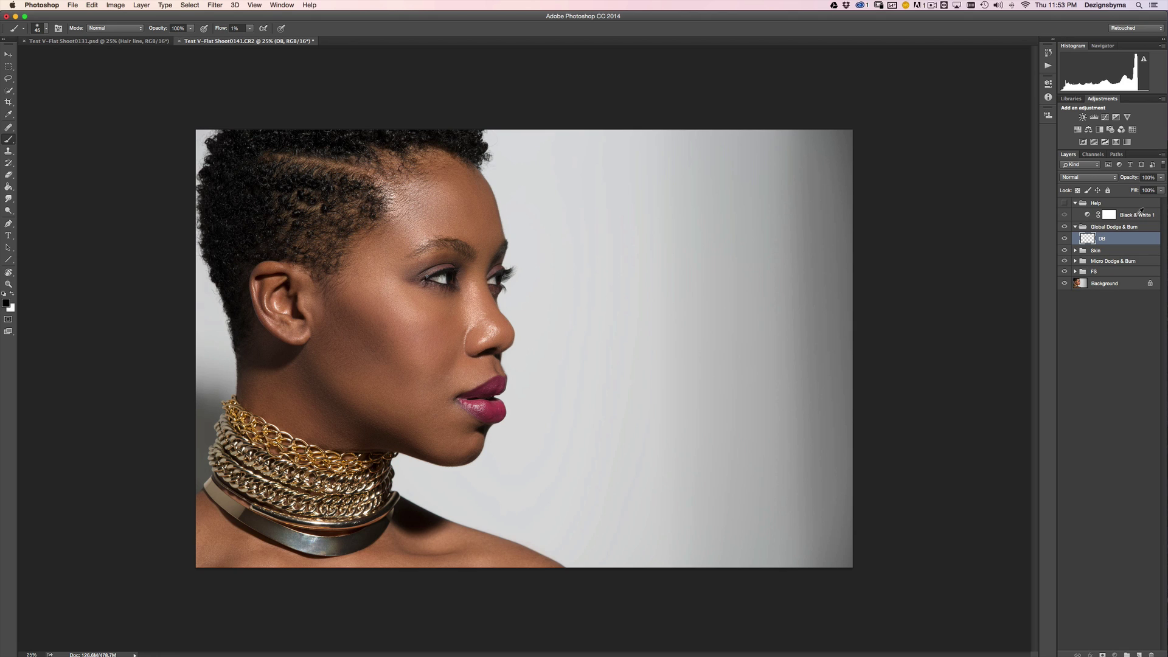
{"action": "double_click", "coordinate": [1137, 216]}
{"action": "type", "text": "M"}
{"action": "key", "text": "BackSpace"}
{"action": "key", "text": "BackSpace"}
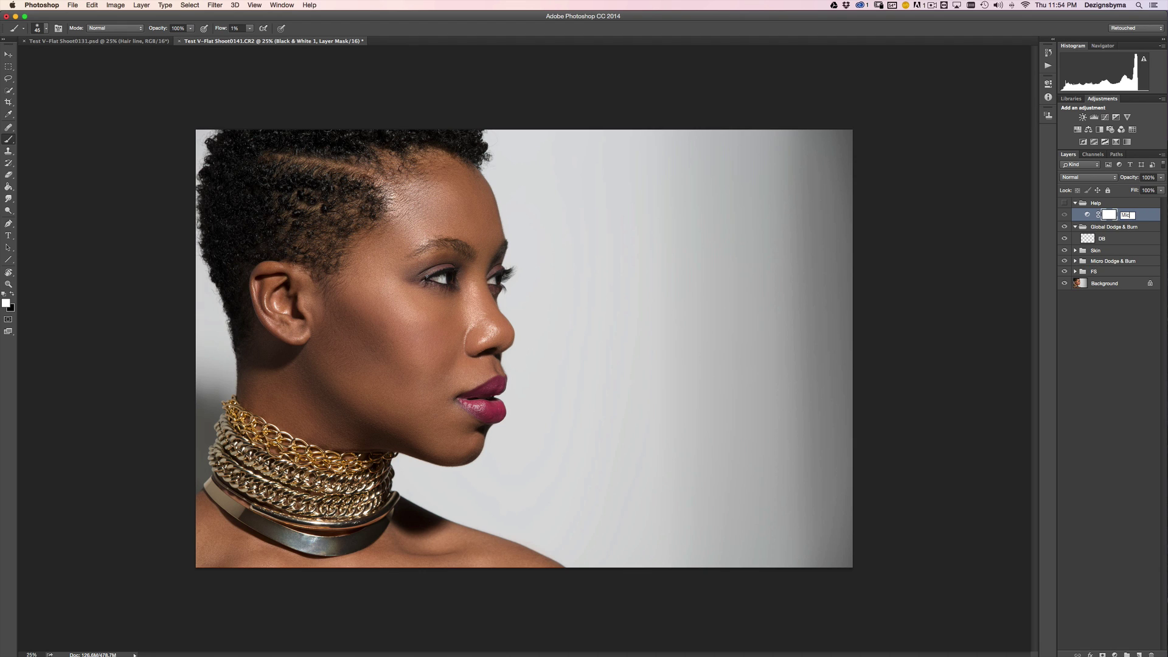
{"action": "type", "text": "ro Help"}
{"action": "key", "text": "Return"}
Step: Add a Black & White adjustment named Global Help above Micro Help, and show the Help group with Micro Help hidden
{"action": "left_click", "coordinate": [1101, 130]}
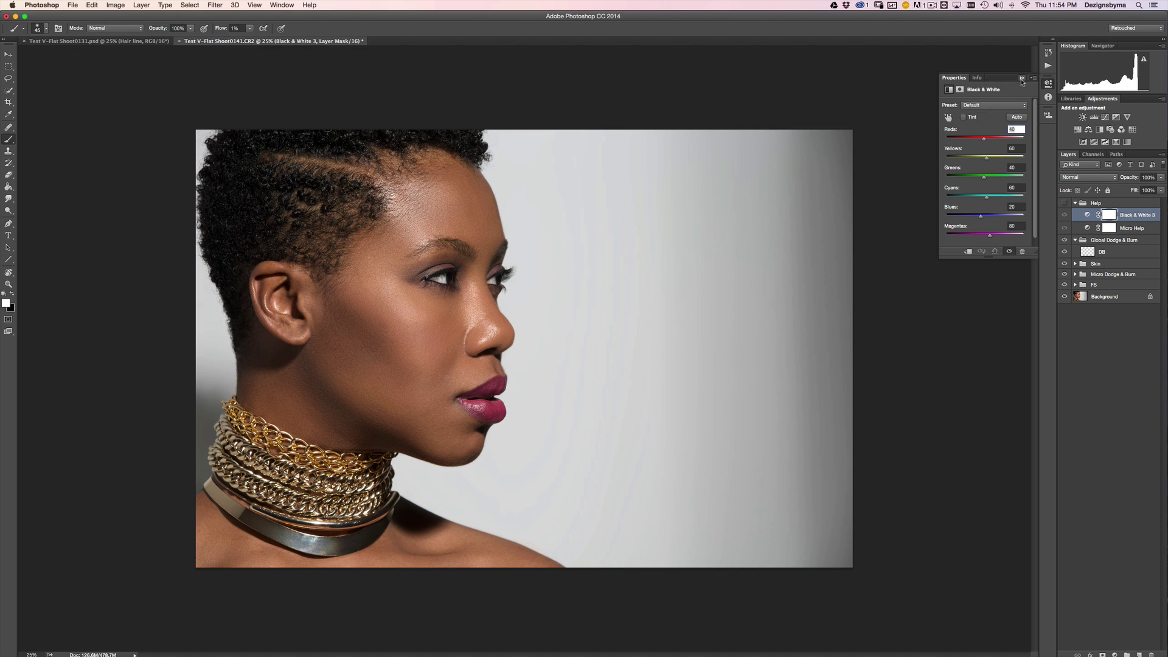
{"action": "double_click", "coordinate": [1137, 214]}
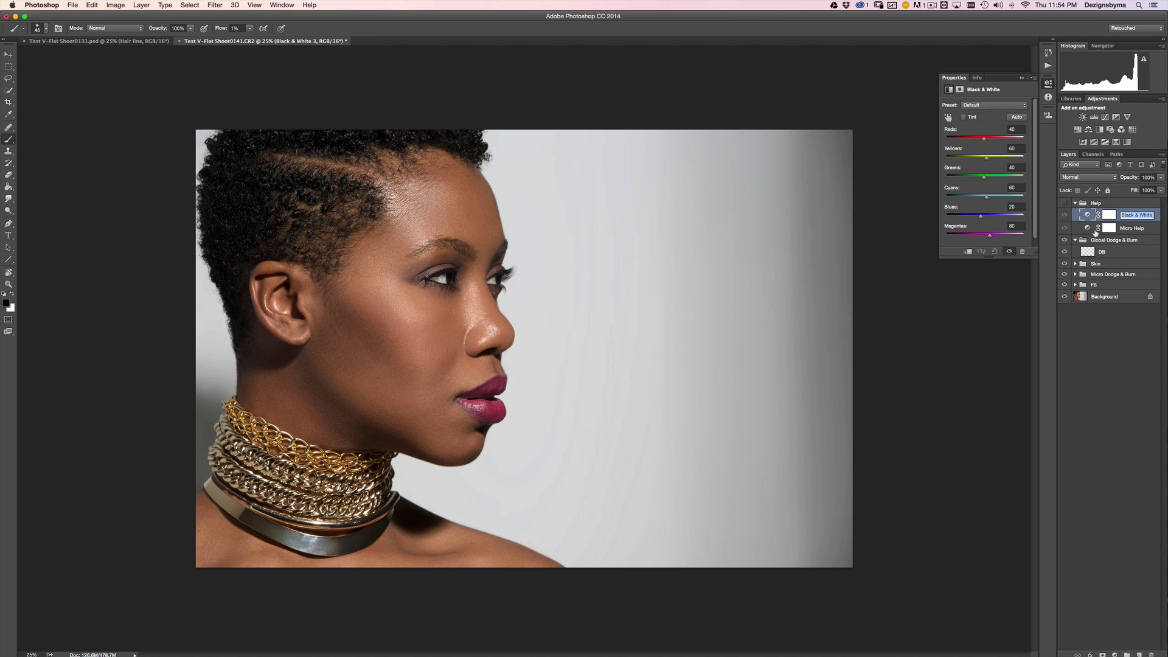
{"action": "type", "text": "Global Help"}
{"action": "key", "text": "Return"}
{"action": "left_click", "coordinate": [1022, 77]}
{"action": "left_click", "coordinate": [1065, 204]}
{"action": "left_click", "coordinate": [1065, 228]}
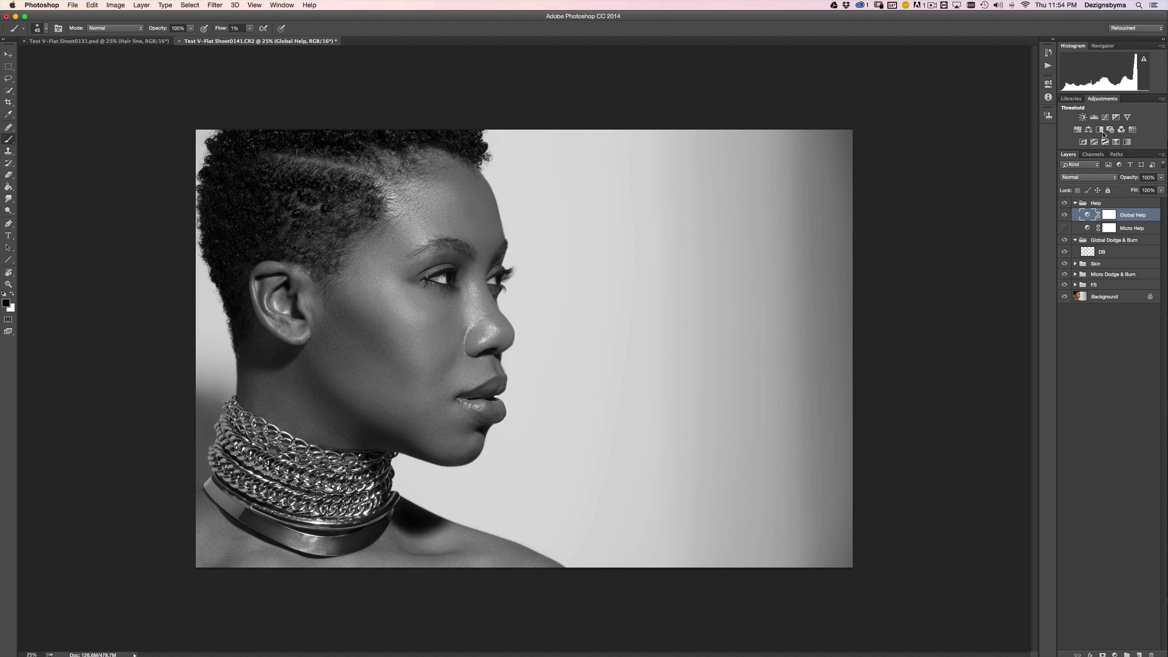
Step: Apply the Auto conversion to the Global Help adjustment and return to the DB layer with the Help group collapsed
{"action": "double_click", "coordinate": [1087, 214]}
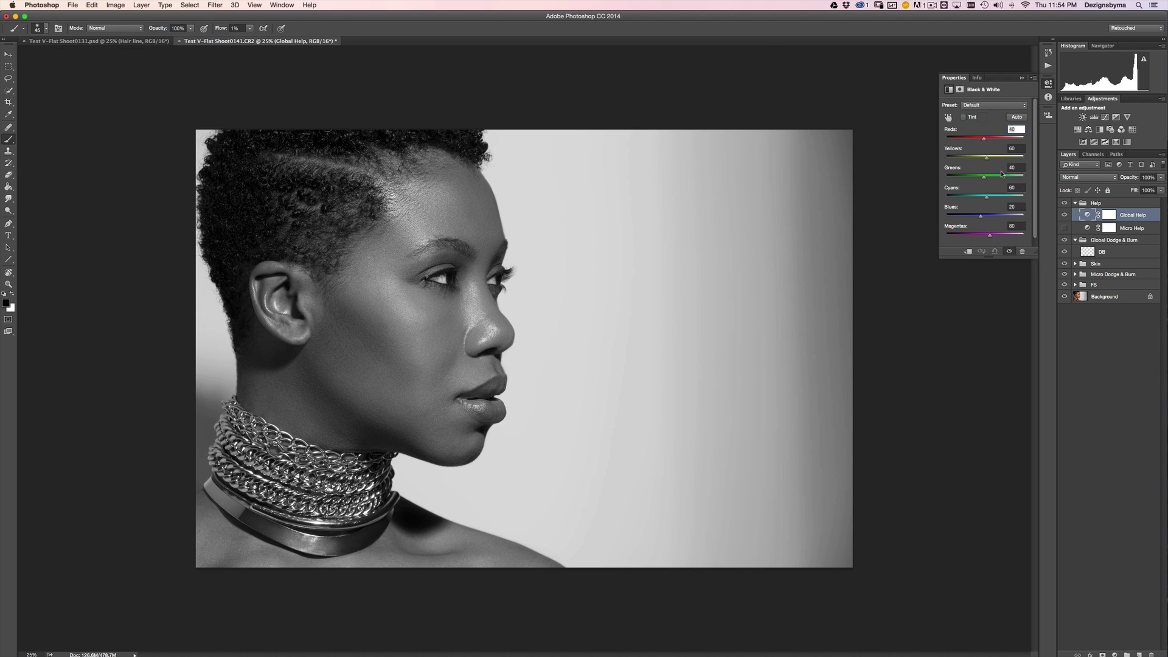
{"action": "left_click", "coordinate": [1011, 118]}
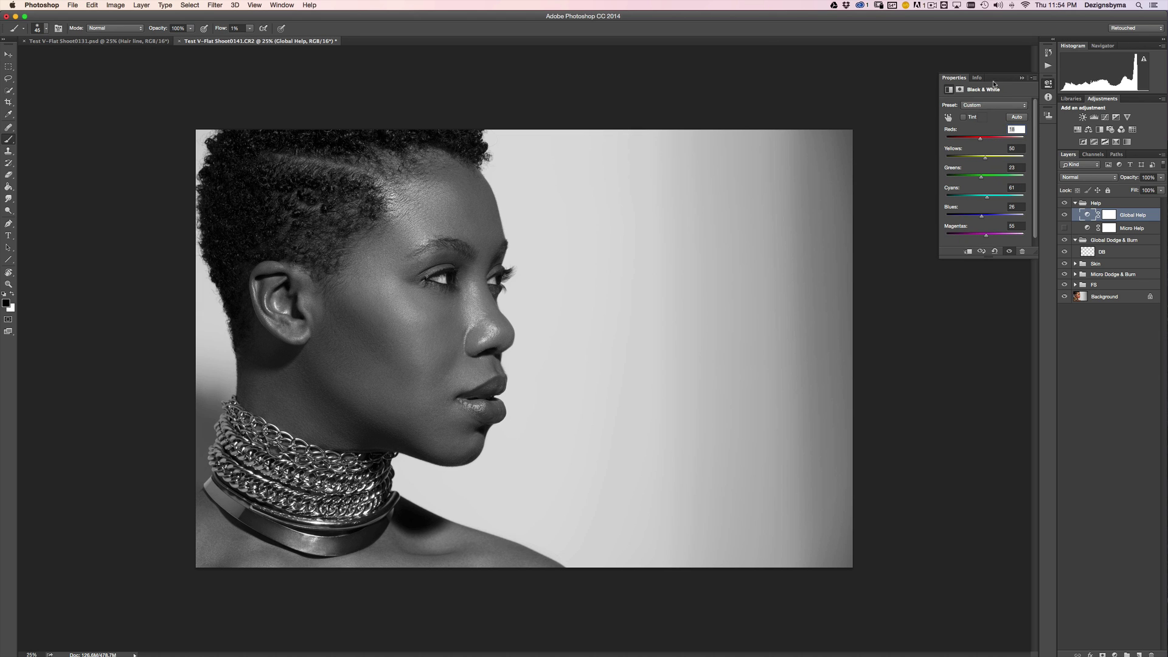
{"action": "left_click", "coordinate": [1022, 78]}
{"action": "left_click", "coordinate": [1076, 204]}
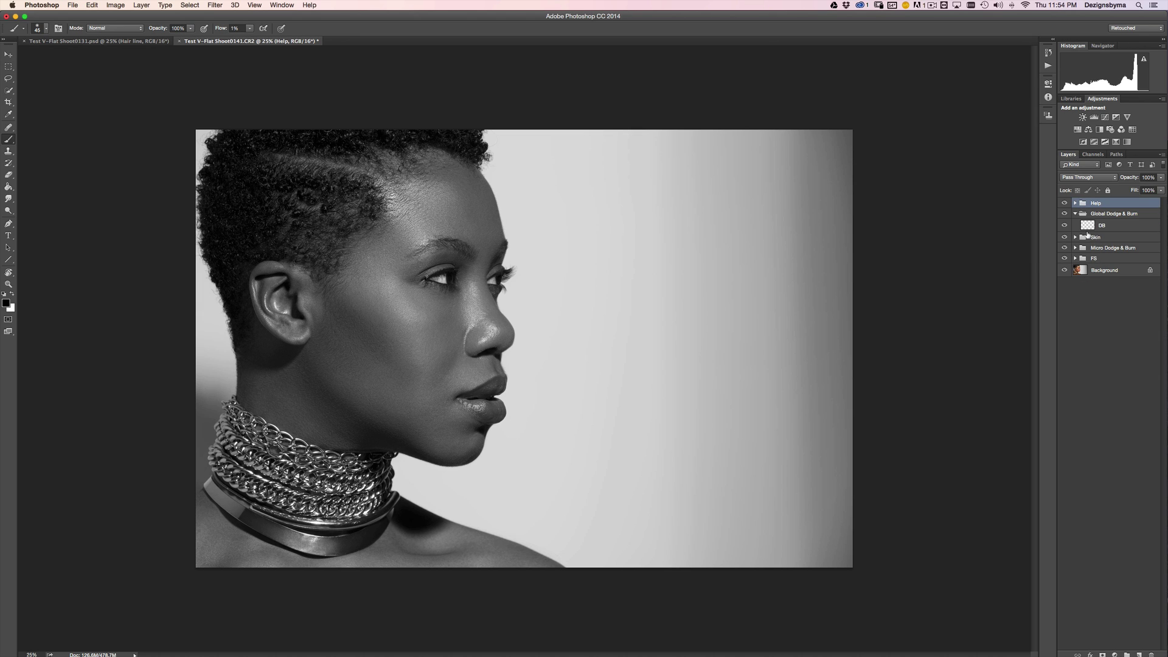
{"action": "left_click", "coordinate": [1096, 225]}
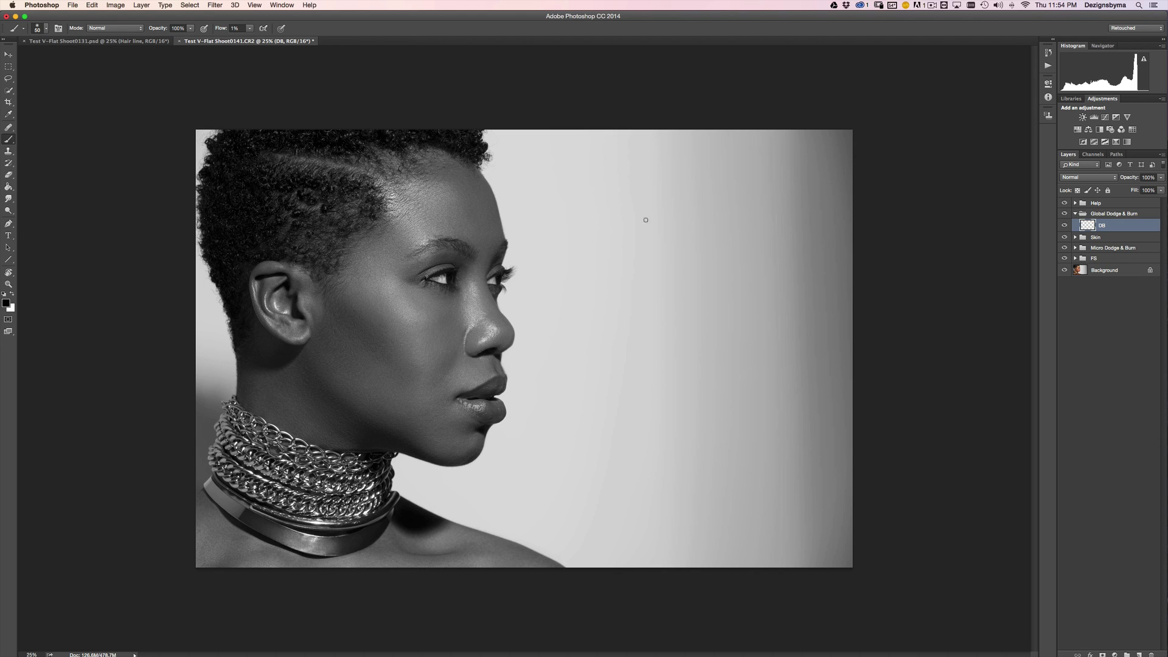
Step: Burn the front edge of the forehead with black at 1% flow on the DB layer, using an enlarged brush
{"action": "key", "text": "bracketright"}
{"action": "key", "text": "bracketright"}
{"action": "key", "text": "bracketright"}
{"action": "key", "text": "bracketright"}
{"action": "key", "text": "bracketright"}
{"action": "mouse_move", "coordinate": [470, 207]}
{"action": "left_mouse_down"}
{"action": "mouse_move", "coordinate": [482, 230]}
{"action": "mouse_move", "coordinate": [469, 197]}
{"action": "mouse_move", "coordinate": [477, 186]}
{"action": "left_mouse_up"}
Step: Burn the bridge of the nose below the inner eye with a smaller black brush
{"action": "key", "text": "bracketleft"}
{"action": "key", "text": "bracketleft"}
{"action": "key", "text": "bracketleft"}
{"action": "key", "text": "bracketleft"}
{"action": "key", "text": "bracketleft"}
{"action": "key", "text": "bracketright"}
{"action": "left_click_drag", "start_coordinate": [480, 283], "coordinate": [486, 293]}
Step: Burn from the temple to the front of the ear and down the cheek to the jaw with a large brush
{"action": "key", "text": "bracketleft"}
{"action": "key", "text": "bracketright"}
{"action": "key", "text": "bracketright"}
{"action": "key", "text": "bracketright"}
{"action": "key", "text": "bracketright"}
{"action": "mouse_move", "coordinate": [391, 224]}
{"action": "left_mouse_down"}
{"action": "mouse_move", "coordinate": [395, 240]}
{"action": "mouse_move", "coordinate": [377, 238]}
{"action": "mouse_move", "coordinate": [347, 298]}
{"action": "left_mouse_up"}
{"action": "key", "text": "bracketright"}
{"action": "mouse_move", "coordinate": [389, 335]}
{"action": "left_mouse_down"}
{"action": "mouse_move", "coordinate": [351, 309]}
{"action": "mouse_move", "coordinate": [416, 346]}
{"action": "mouse_move", "coordinate": [335, 310]}
{"action": "mouse_move", "coordinate": [340, 327]}
{"action": "mouse_move", "coordinate": [418, 364]}
{"action": "mouse_move", "coordinate": [336, 318]}
{"action": "mouse_move", "coordinate": [366, 347]}
{"action": "mouse_move", "coordinate": [336, 338]}
{"action": "mouse_move", "coordinate": [329, 381]}
{"action": "mouse_move", "coordinate": [314, 365]}
{"action": "mouse_move", "coordinate": [334, 403]}
{"action": "mouse_move", "coordinate": [319, 380]}
{"action": "mouse_move", "coordinate": [426, 457]}
{"action": "left_mouse_up"}
Step: Burn along the lower jaw and back across the neck above the necklace with a resized black brush
{"action": "key", "text": "bracketleft"}
{"action": "key", "text": "bracketleft"}
{"action": "key", "text": "bracketleft"}
{"action": "key", "text": "bracketleft"}
{"action": "key", "text": "bracketleft"}
{"action": "key", "text": "bracketright"}
{"action": "key", "text": "bracketright"}
{"action": "key", "text": "bracketright"}
{"action": "key", "text": "bracketright"}
{"action": "key", "text": "bracketright"}
{"action": "mouse_move", "coordinate": [387, 441]}
{"action": "left_mouse_down"}
{"action": "mouse_move", "coordinate": [319, 386]}
{"action": "mouse_move", "coordinate": [326, 410]}
{"action": "mouse_move", "coordinate": [294, 386]}
{"action": "mouse_move", "coordinate": [262, 391]}
{"action": "mouse_move", "coordinate": [255, 423]}
{"action": "left_mouse_up"}
Step: Burn the skin between the nose and upper lip with a much smaller brush
{"action": "key", "text": "bracketleft"}
{"action": "key", "text": "bracketleft"}
{"action": "key", "text": "bracketleft"}
{"action": "key", "text": "bracketleft"}
{"action": "key", "text": "super+plus"}
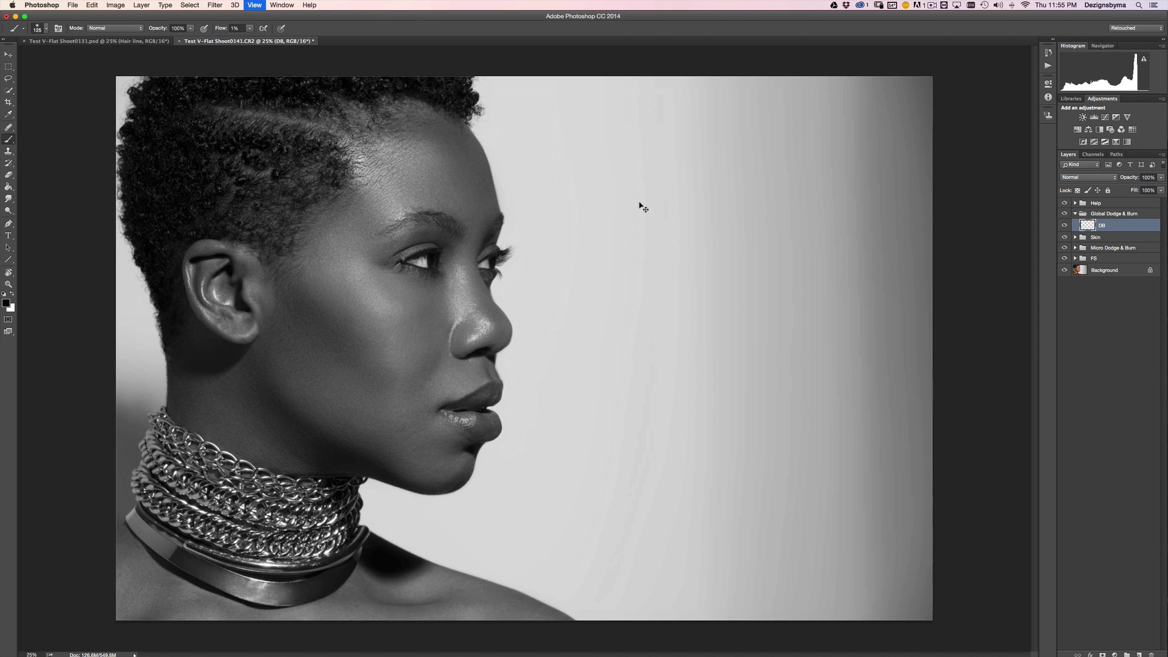
{"action": "key", "text": "bracketleft"}
{"action": "key", "text": "bracketleft"}
{"action": "key", "text": "super+plus"}
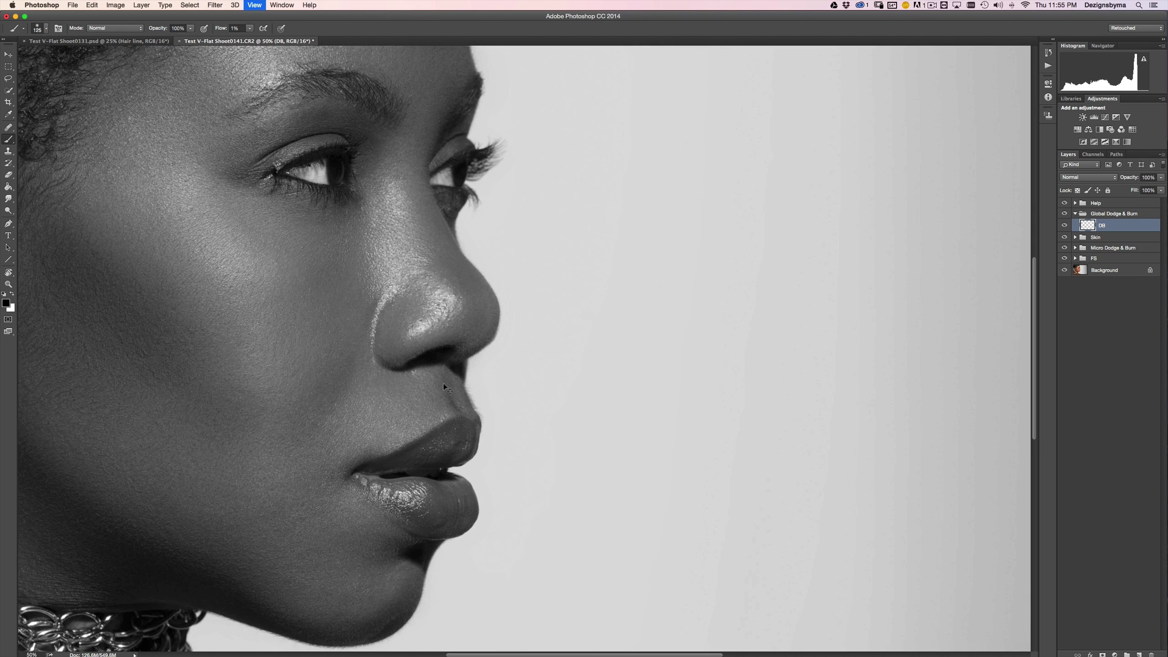
{"action": "key", "text": "bracketleft"}
{"action": "key", "text": "bracketleft"}
{"action": "key", "text": "bracketleft"}
{"action": "key", "text": "bracketleft"}
{"action": "key", "text": "bracketleft"}
{"action": "key", "text": "bracketleft"}
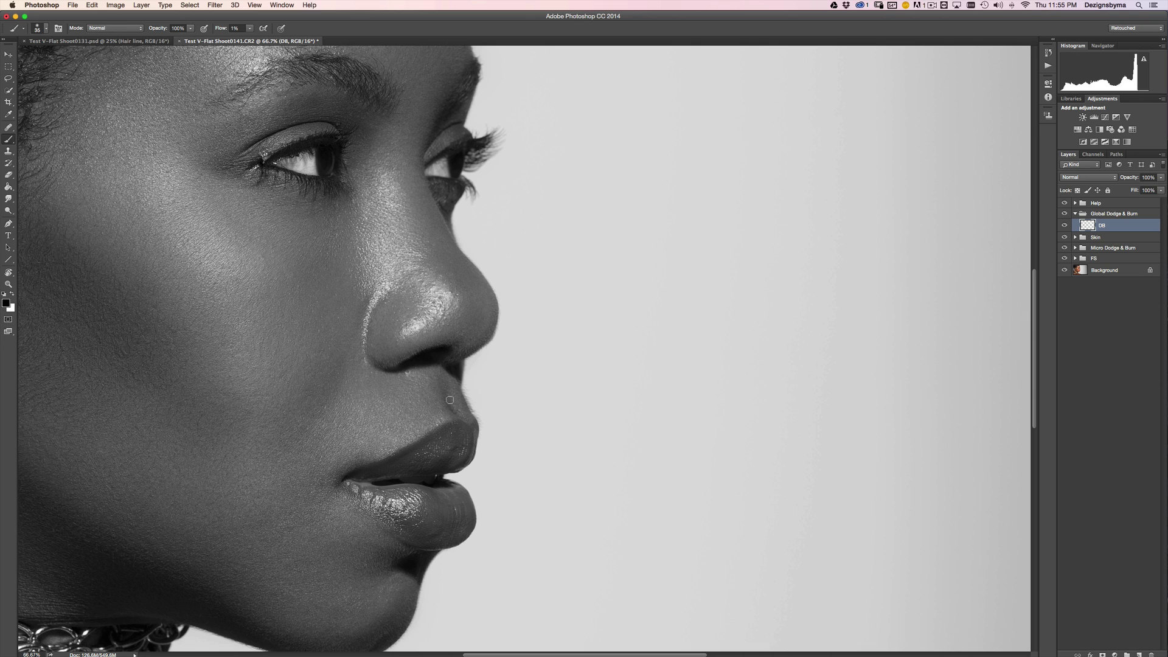
Step: Burn the skin around the near eyebrow and the temple beside the outer eye corner with a moderately larger brush
{"action": "key", "text": "bracketright"}
{"action": "key", "text": "bracketright"}
{"action": "key", "text": "bracketright"}
{"action": "key", "text": "bracketright"}
{"action": "key", "text": "super+minus"}
{"action": "key", "text": "bracketright"}
{"action": "key", "text": "bracketleft"}
{"action": "key", "text": "bracketleft"}
{"action": "key", "text": "bracketleft"}
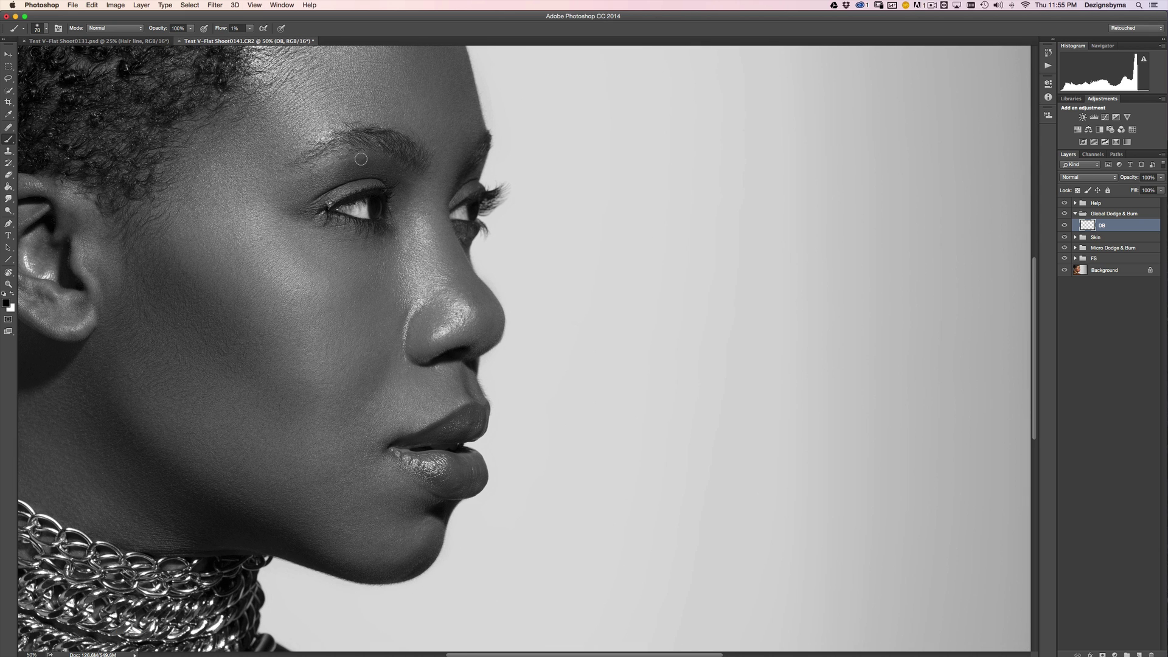
{"action": "key", "text": "bracketright"}
{"action": "key", "text": "bracketright"}
{"action": "mouse_move", "coordinate": [295, 190]}
{"action": "left_mouse_down"}
{"action": "mouse_move", "coordinate": [298, 210]}
{"action": "mouse_move", "coordinate": [320, 197]}
{"action": "mouse_move", "coordinate": [272, 197]}
{"action": "mouse_move", "coordinate": [339, 170]}
{"action": "mouse_move", "coordinate": [308, 174]}
{"action": "mouse_move", "coordinate": [292, 198]}
{"action": "mouse_move", "coordinate": [370, 161]}
{"action": "mouse_move", "coordinate": [304, 217]}
{"action": "left_mouse_up"}
{"action": "key", "text": "bracketleft"}
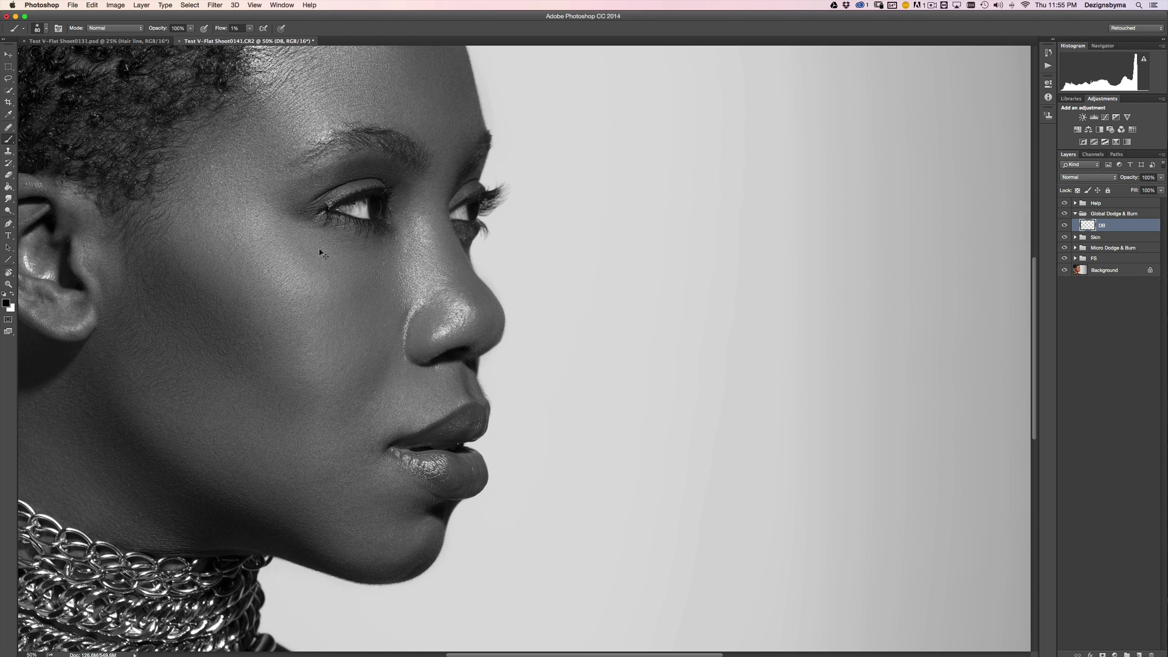
Step: Burn the skin below the earlobe with a brush of about 200 px
{"action": "key", "text": "super+minus"}
{"action": "key", "text": "bracketright"}
{"action": "key", "text": "bracketright"}
{"action": "key", "text": "bracketright"}
{"action": "key", "text": "bracketright"}
{"action": "key", "text": "bracketright"}
{"action": "key", "text": "bracketright"}
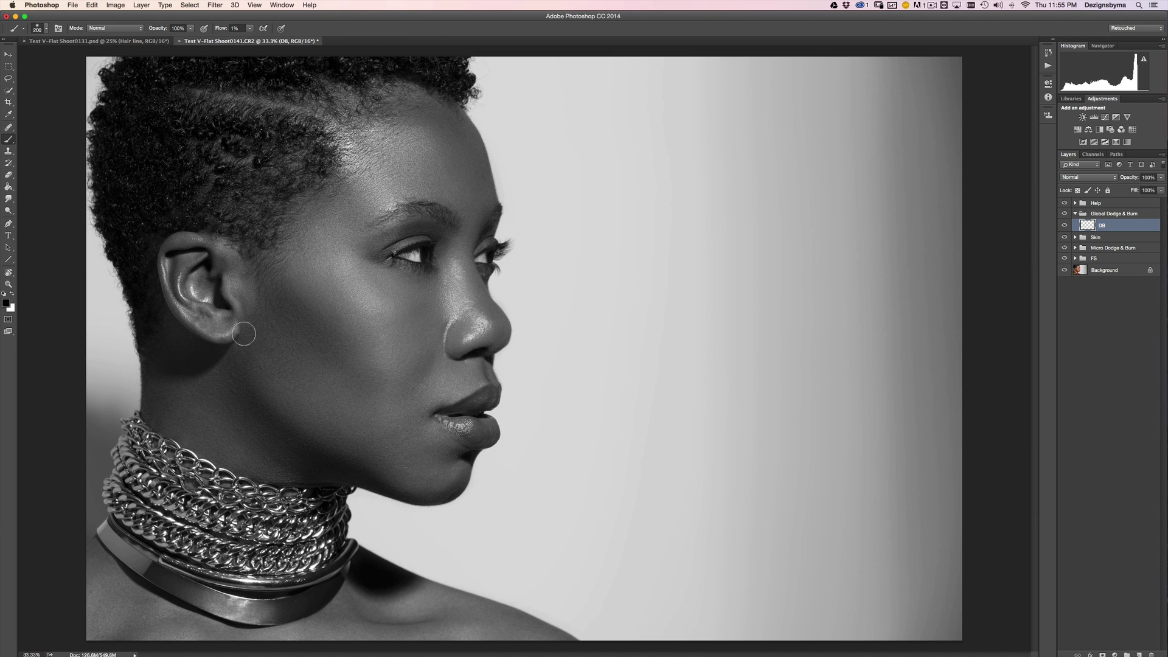
{"action": "key", "text": "bracketleft"}
{"action": "key", "text": "bracketleft"}
{"action": "key", "text": "super+plus"}
{"action": "key", "text": "super+minus"}
Step: Switch the paint color to white and dodge the lower cheek with a 350 px brush
{"action": "key", "text": "bracketright"}
{"action": "key", "text": "bracketright"}
{"action": "key", "text": "super+minus"}
{"action": "key", "text": "super+minus"}
{"action": "key", "text": "super+minus"}
{"action": "key", "text": "super+plus"}
{"action": "key", "text": "super+plus"}
{"action": "key", "text": "x"}
{"action": "key", "text": "bracketright"}
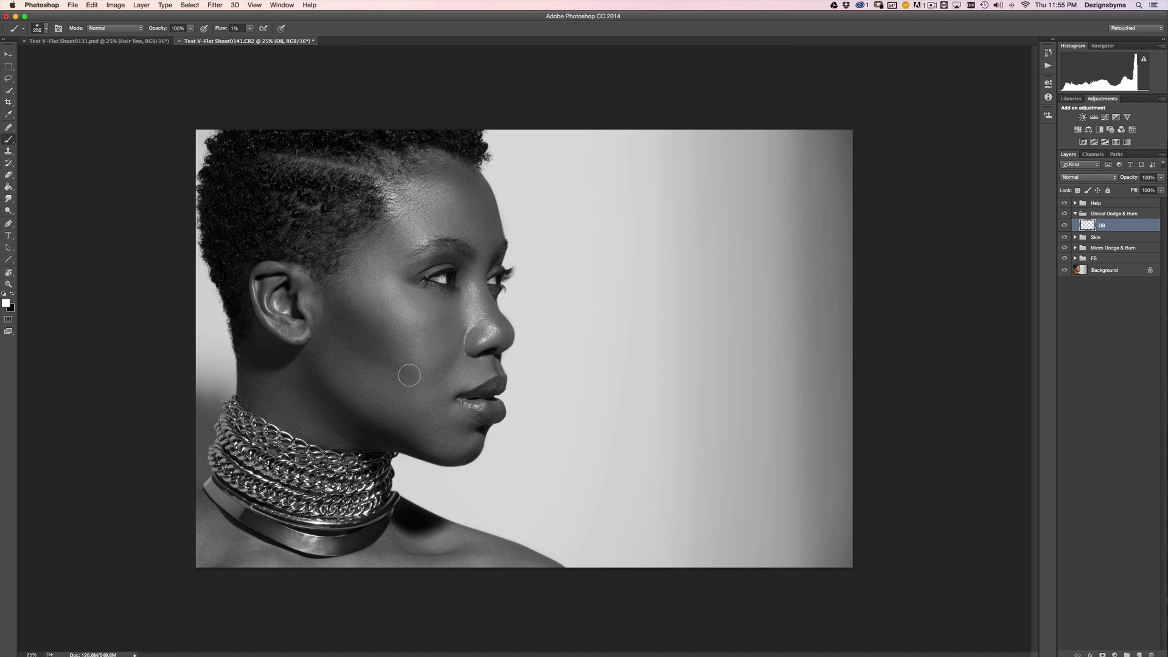
Step: Try burning the temple near the hairline with a large black brush
{"action": "key", "text": "super+minus"}
{"action": "key", "text": "super+plus"}
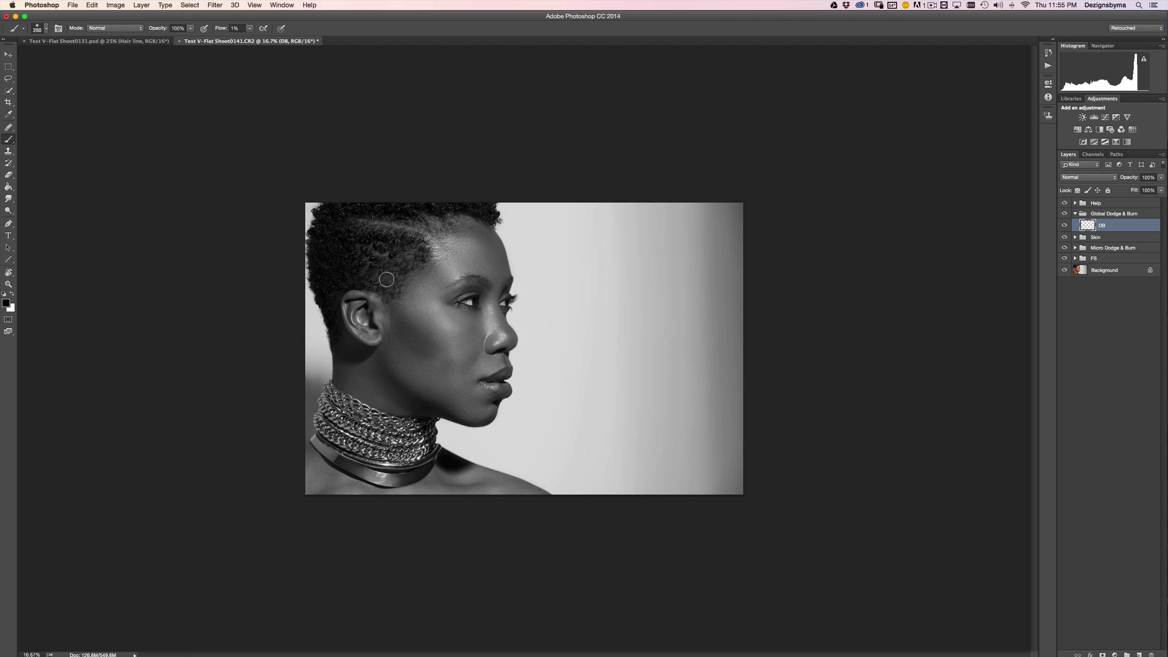
{"action": "key", "text": "bracketright"}
{"action": "key", "text": "bracketright"}
{"action": "key", "text": "bracketleft"}
{"action": "key", "text": "super+minus"}
{"action": "key", "text": "super+minus"}
{"action": "key", "text": "super+plus"}
{"action": "key", "text": "super+plus"}
Step: Undo the last nine brush strokes on the DB layer
{"action": "key", "text": "super+alt+z"}
{"action": "key", "text": "super+alt+z"}
{"action": "key", "text": "super+alt+z"}
{"action": "key", "text": "super+alt+z"}
{"action": "key", "text": "super+alt+z"}
{"action": "key", "text": "super+alt+z"}
{"action": "key", "text": "super+alt+z"}
{"action": "key", "text": "super+alt+z"}
{"action": "key", "text": "super+alt+z"}
Step: Compare the portrait in color and in black and white by hiding and reshowing the Help group
{"action": "key", "text": "super+minus"}
{"action": "key", "text": "super+equal"}
{"action": "key", "text": "super+minus"}
{"action": "key", "text": "super+minus"}
{"action": "key", "text": "super+equal"}
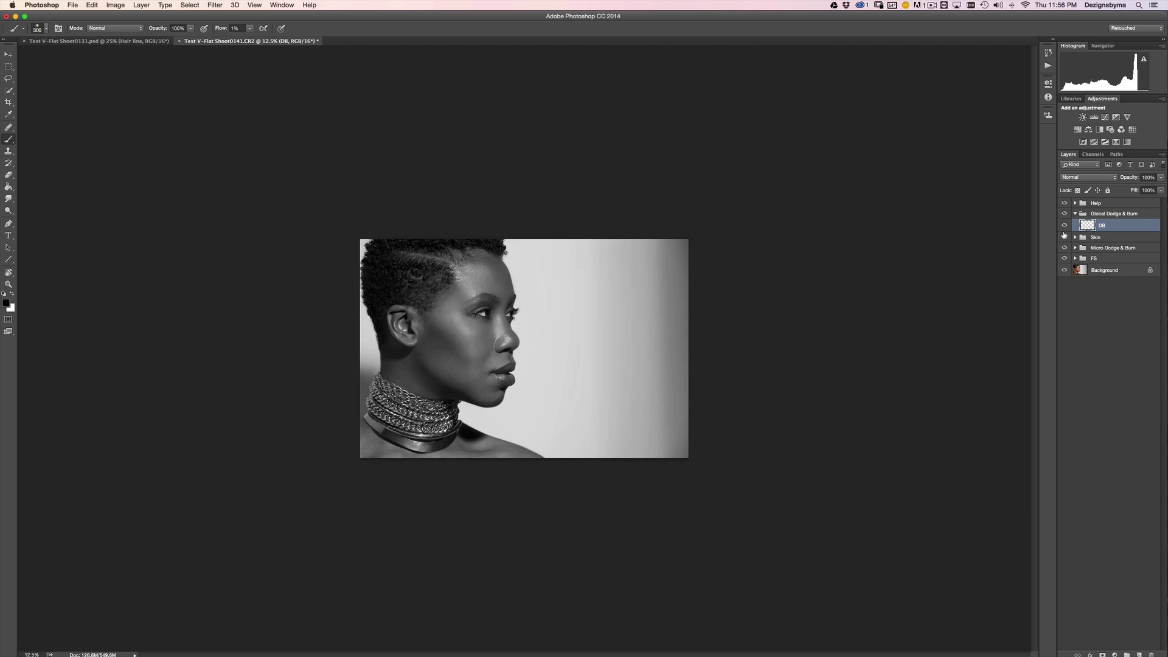
{"action": "left_click", "coordinate": [1065, 203]}
{"action": "left_click", "coordinate": [1065, 203]}
Step: Compare the retouch with the original by showing only the Background layer, and restore all layers
{"action": "key", "text": "super+equal"}
{"action": "key", "text": "super+equal"}
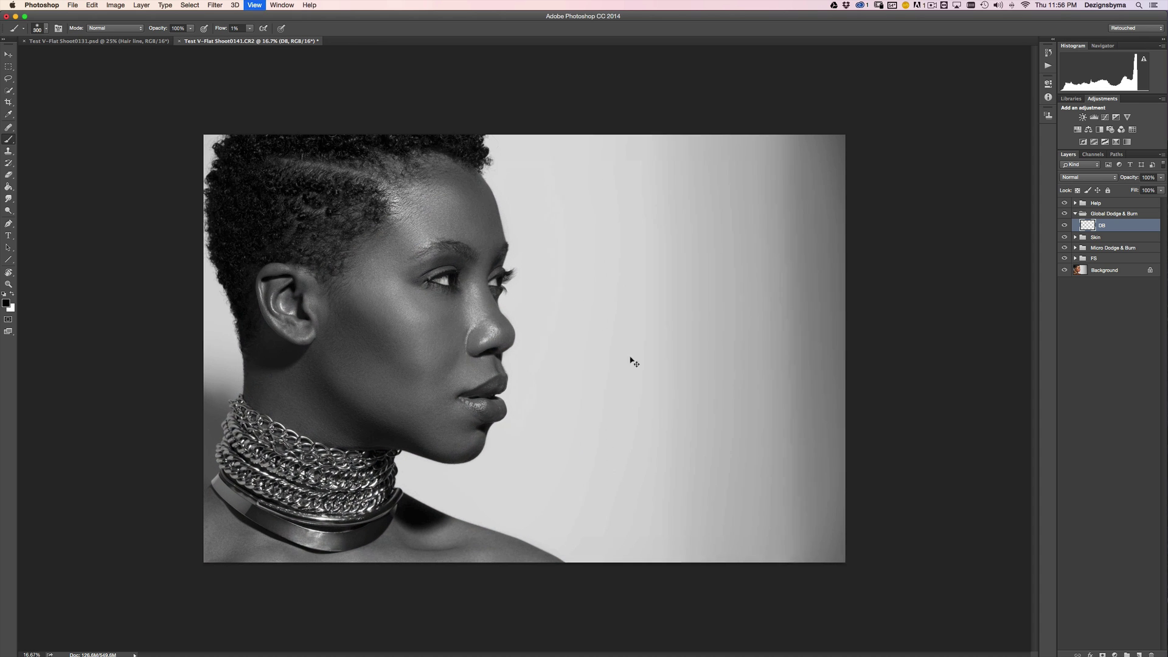
{"action": "left_click", "coordinate": [1066, 270], "text": "alt"}
{"action": "left_click", "coordinate": [1065, 271], "text": "alt"}
{"action": "key", "text": "super+equal"}
{"action": "key", "text": "super+minus"}
{"action": "key", "text": "super+minus"}
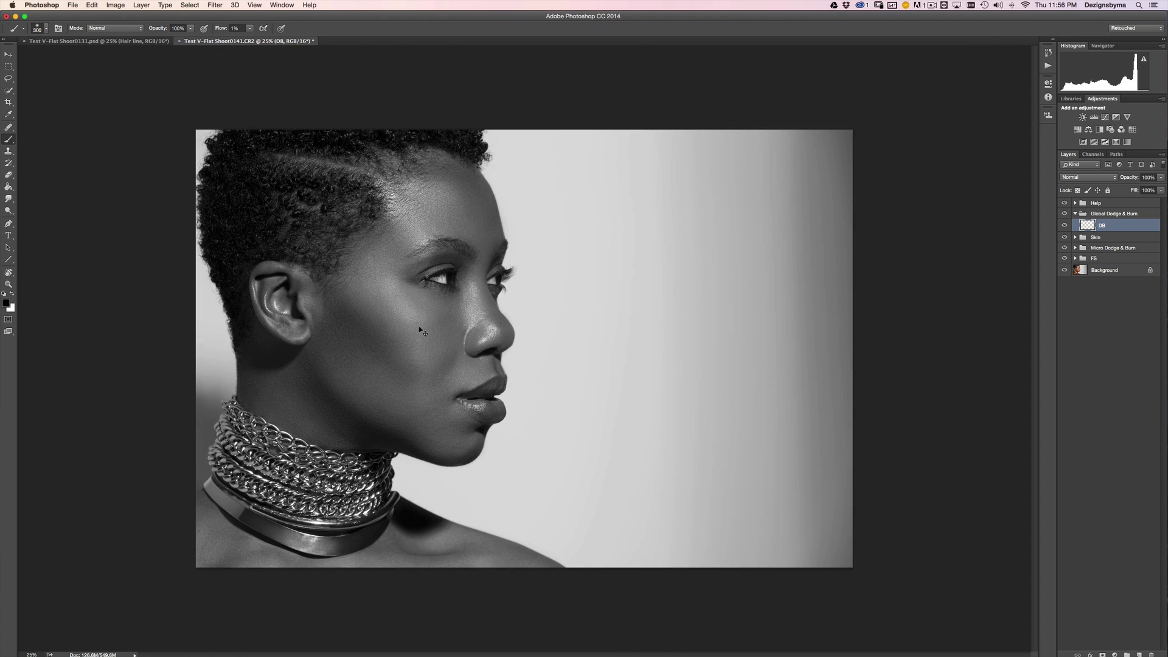
Step: Burn the shoulder beside the necklace on the DB layer with a black brush of about 200 px
{"action": "key", "text": "super+equal"}
{"action": "key", "text": "super+equal"}
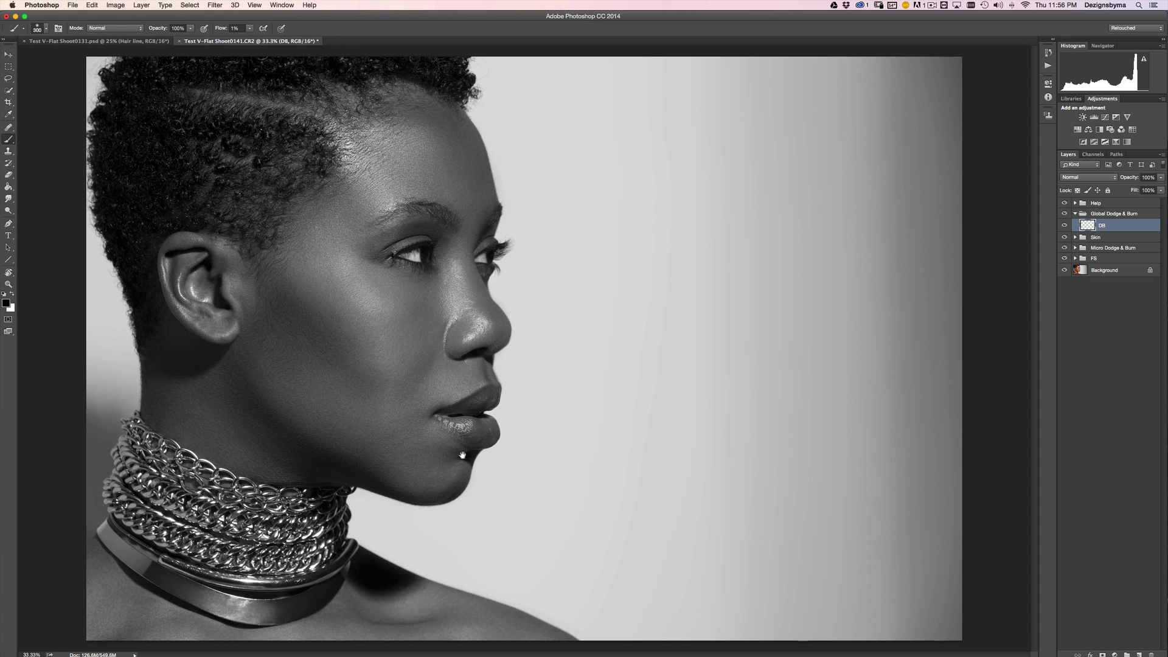
{"action": "key", "text": "bracketleft"}
{"action": "key", "text": "bracketleft"}
{"action": "mouse_move", "coordinate": [378, 608]}
{"action": "left_mouse_down"}
{"action": "mouse_move", "coordinate": [393, 622]}
{"action": "mouse_move", "coordinate": [356, 608]}
{"action": "mouse_move", "coordinate": [446, 625]}
{"action": "left_mouse_up"}
{"action": "key", "text": "bracketright"}
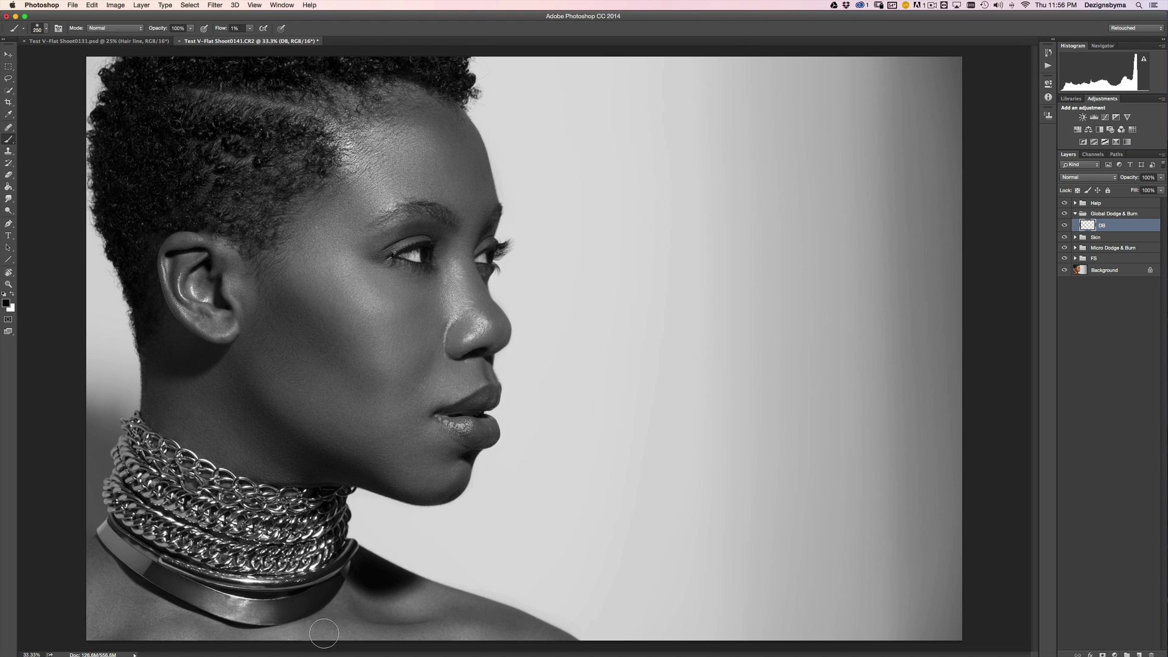
Step: Paint over the chest below the necklace and the lower shoulder with a brush of about 250 px
{"action": "mouse_move", "coordinate": [194, 636]}
{"action": "left_mouse_down"}
{"action": "mouse_move", "coordinate": [198, 621]}
{"action": "mouse_move", "coordinate": [125, 634]}
{"action": "mouse_move", "coordinate": [136, 607]}
{"action": "mouse_move", "coordinate": [109, 584]}
{"action": "mouse_move", "coordinate": [122, 632]}
{"action": "mouse_move", "coordinate": [134, 595]}
{"action": "mouse_move", "coordinate": [213, 642]}
{"action": "left_mouse_up"}
{"action": "key", "text": "bracketleft"}
{"action": "key", "text": "bracketright"}
{"action": "key", "text": "bracketleft"}
{"action": "mouse_move", "coordinate": [377, 634]}
{"action": "left_mouse_down"}
{"action": "mouse_move", "coordinate": [311, 639]}
{"action": "mouse_move", "coordinate": [396, 620]}
{"action": "mouse_move", "coordinate": [382, 606]}
{"action": "mouse_move", "coordinate": [425, 637]}
{"action": "left_mouse_up"}
{"action": "key", "text": "bracketleft"}
{"action": "key", "text": "bracketright"}
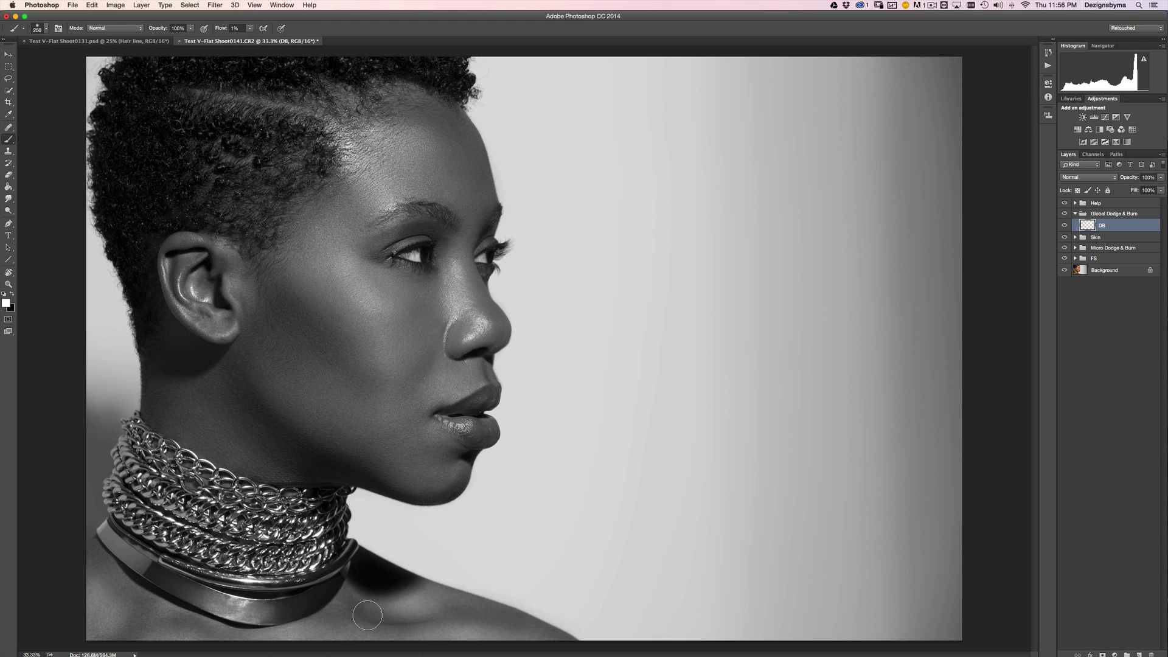
Step: Dodge the shoulder beside the necklace with white, using a brush of up to 350 px
{"action": "key", "text": "bracketleft"}
{"action": "key", "text": "bracketleft"}
{"action": "key", "text": "bracketright"}
{"action": "key", "text": "bracketright"}
{"action": "key", "text": "super+minus"}
{"action": "key", "text": "super+minus"}
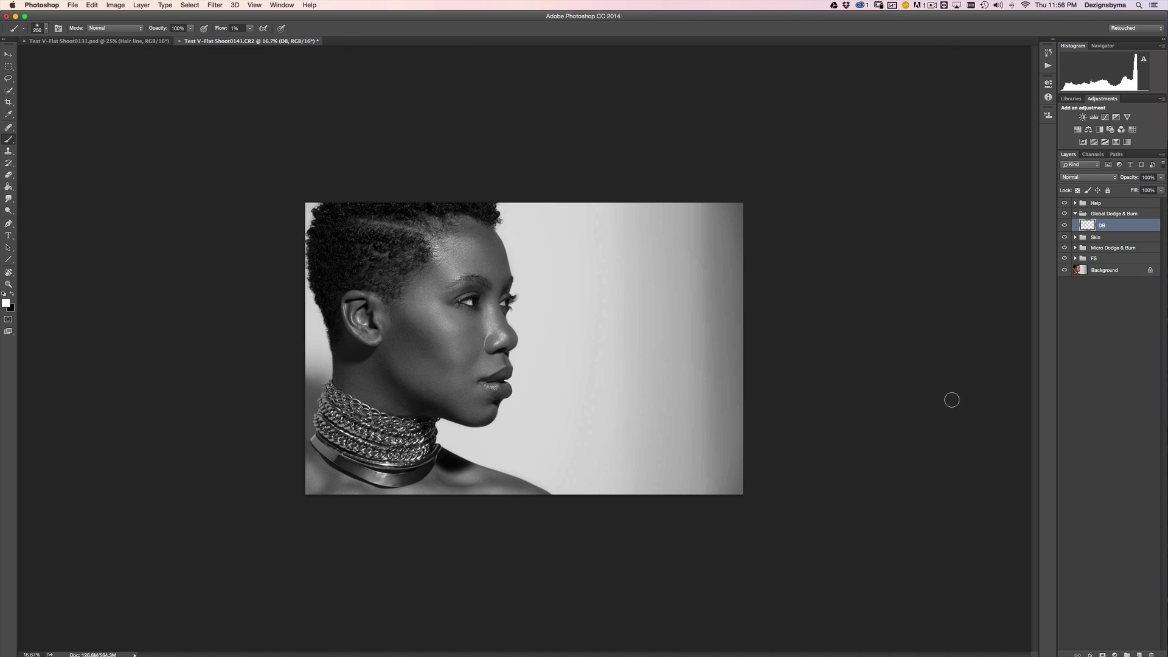
Step: Compare the portrait before and after the global dodge and burn by toggling the DB layer's visibility
{"action": "left_click", "coordinate": [1065, 225]}
{"action": "left_click", "coordinate": [1065, 225]}
{"action": "left_click", "coordinate": [1065, 225]}
{"action": "left_click", "coordinate": [1064, 225]}
{"action": "left_click", "coordinate": [1065, 224]}
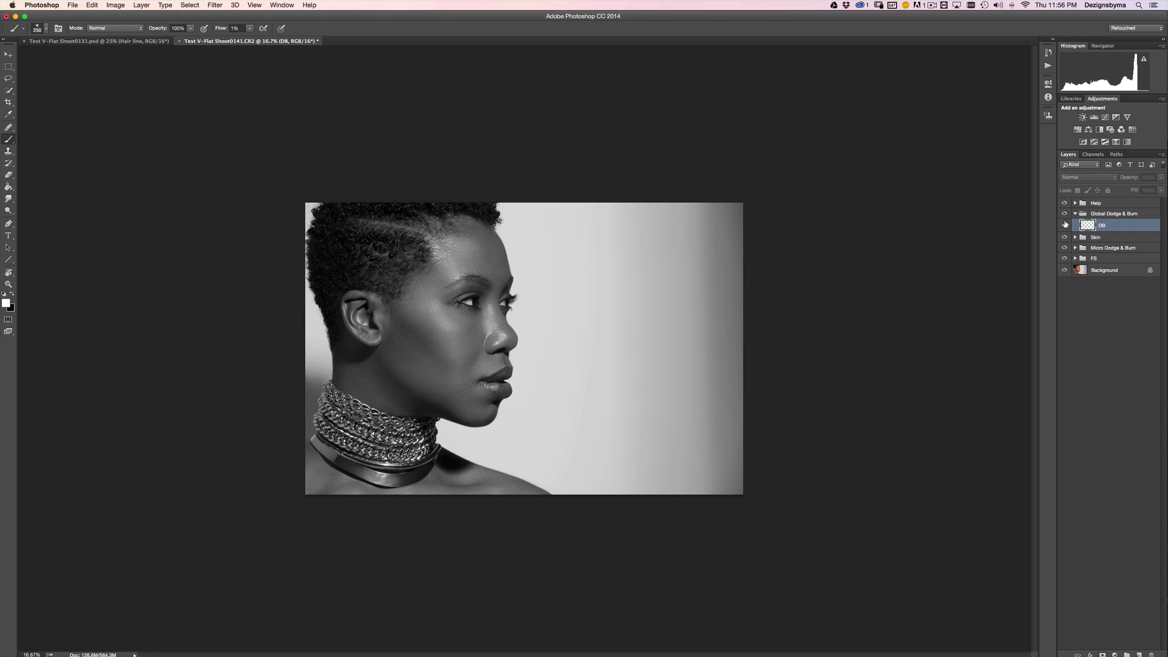
{"action": "left_click", "coordinate": [1065, 224]}
Step: Dodge the neck, lower cheek and forehead with a white brush of 300 to 400 px
{"action": "key", "text": "super+equal"}
{"action": "key", "text": "super+equal"}
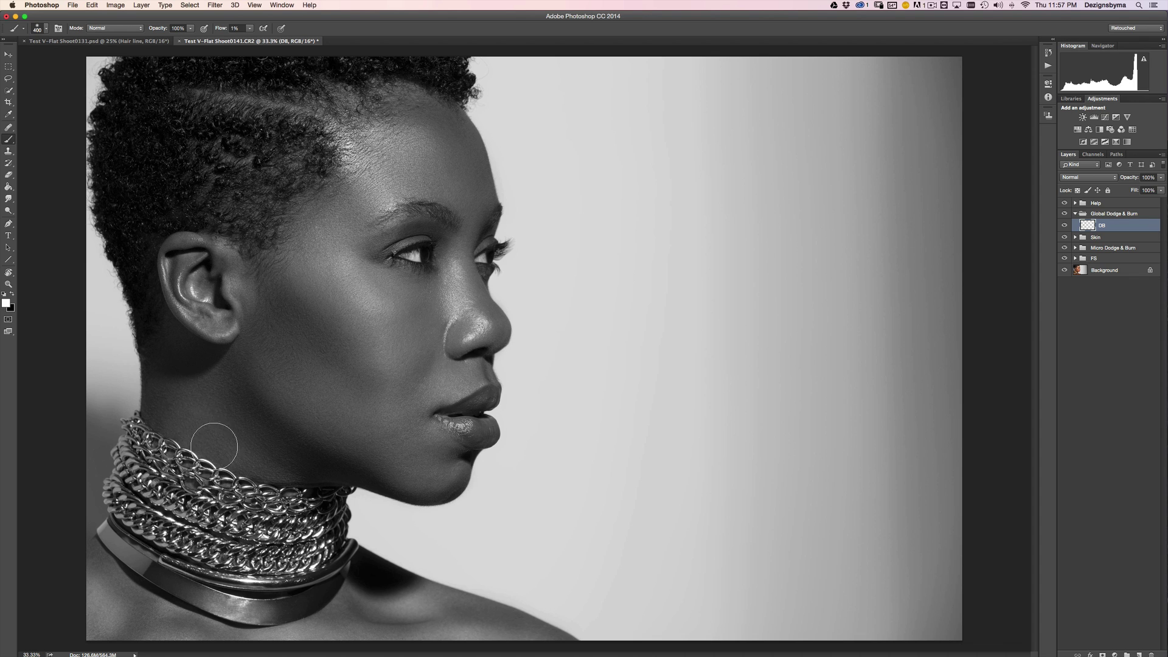
{"action": "key", "text": "bracketleft"}
{"action": "key", "text": "bracketright"}
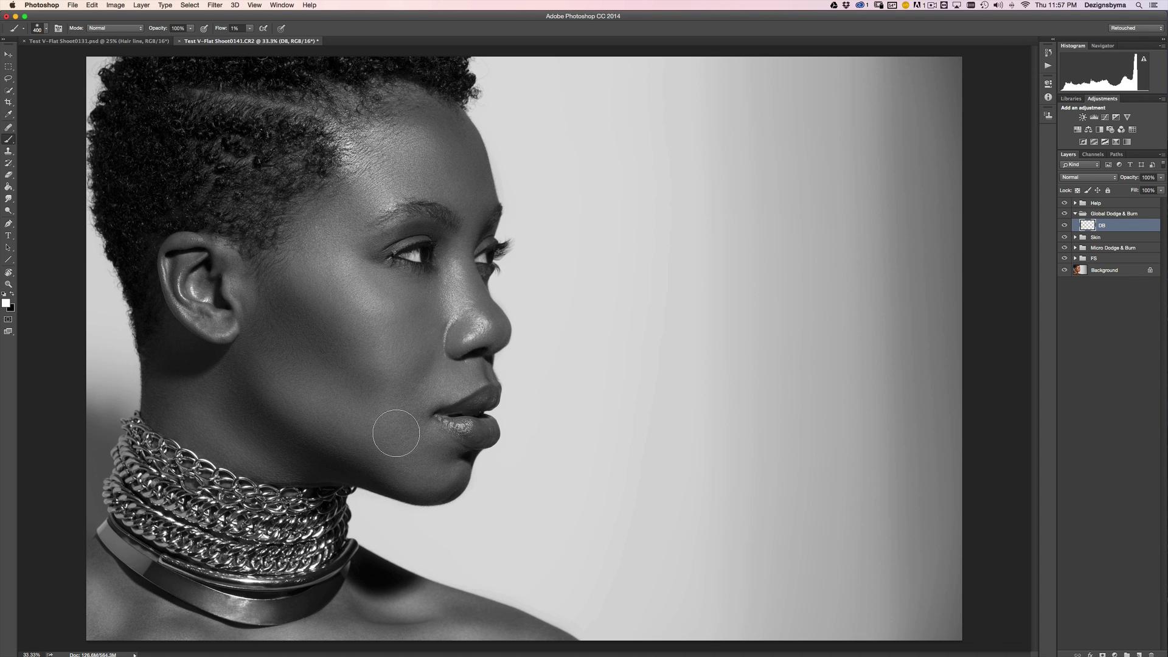
{"action": "key", "text": "bracketleft"}
{"action": "key", "text": "bracketleft"}
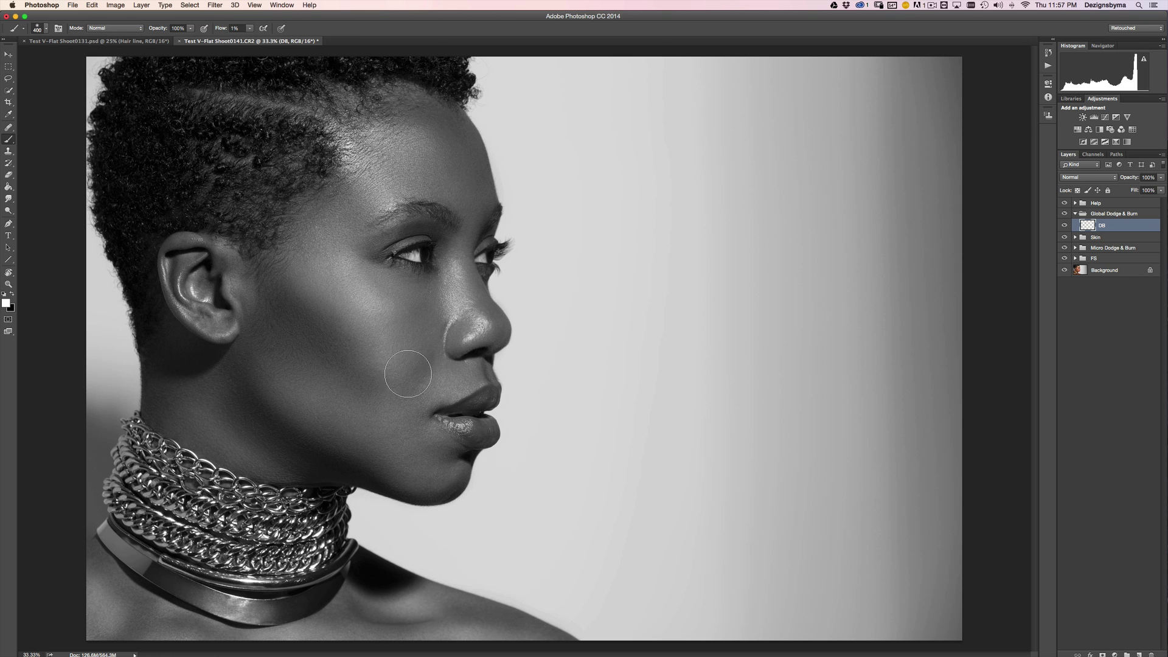
{"action": "key", "text": "super+minus"}
{"action": "key", "text": "super+equal"}
{"action": "key", "text": "bracketright"}
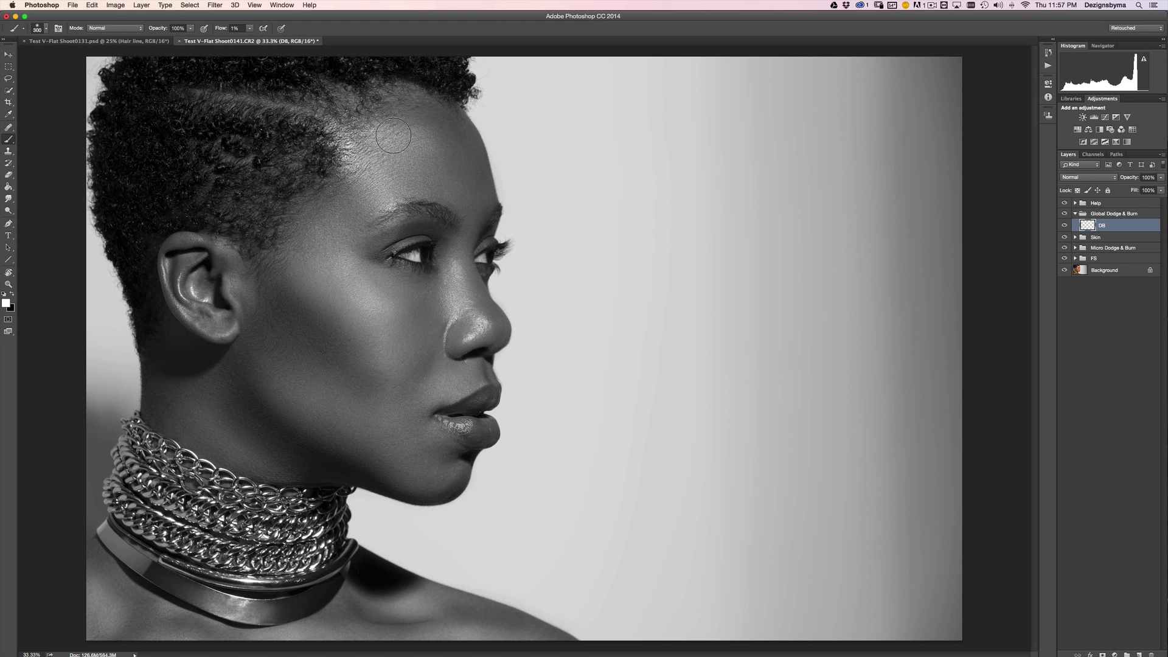
Step: Dodge the skin above the upper lip with white, reducing the brush to about 150 px
{"action": "key", "text": "bracketleft"}
{"action": "key", "text": "bracketleft"}
{"action": "key", "text": "bracketleft"}
{"action": "key", "text": "bracketleft"}
{"action": "key", "text": "bracketleft"}
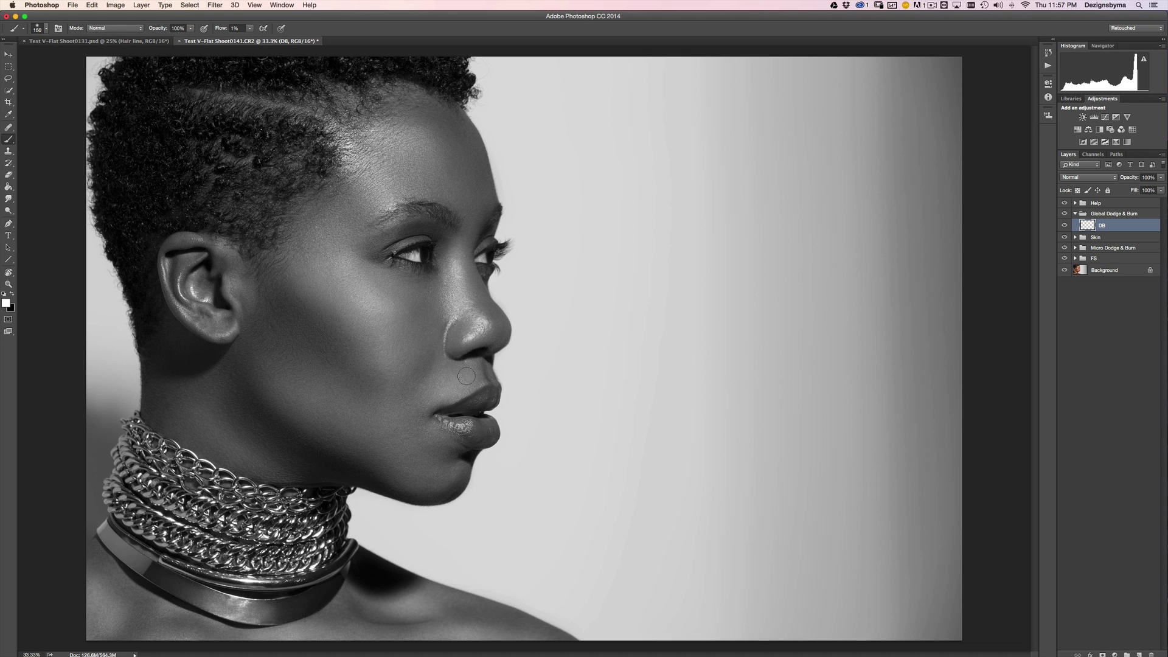
{"action": "key", "text": "bracketleft"}
{"action": "key", "text": "bracketleft"}
Step: Examine the global dodge and burn on the portrait at reduced and enlarged magnification
{"action": "key", "text": "super+minus"}
{"action": "key", "text": "super+minus"}
{"action": "key", "text": "super+plus"}
{"action": "key", "text": "super+plus"}
{"action": "key", "text": "super+minus"}
{"action": "key", "text": "super+minus"}
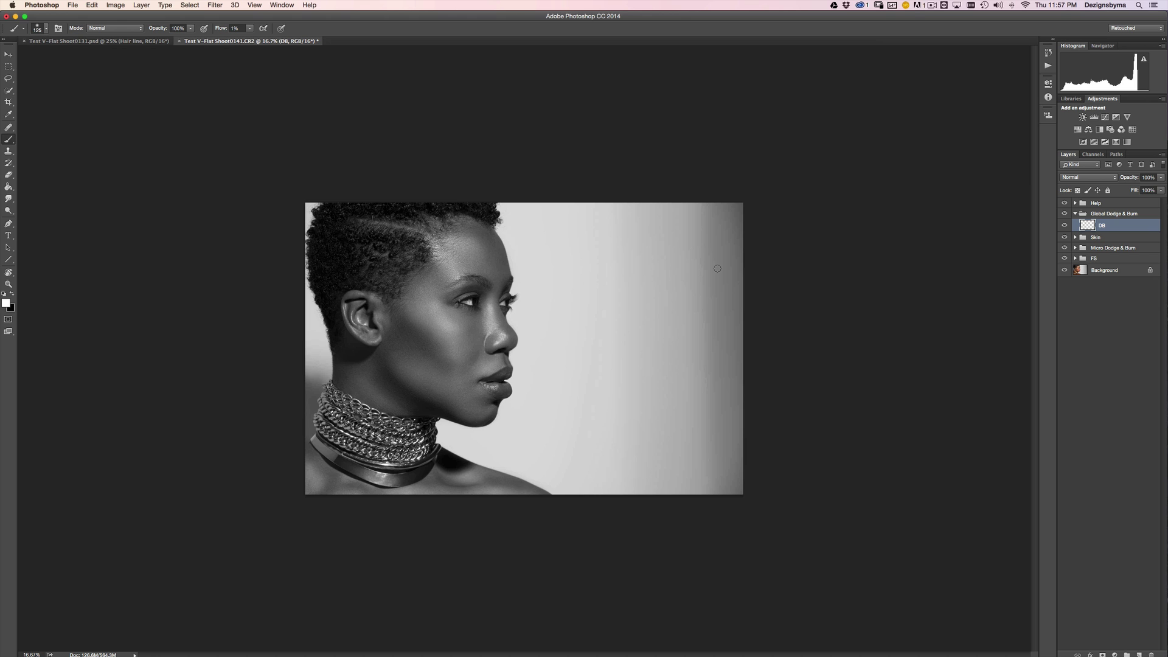
{"action": "key", "text": "super+plus"}
{"action": "key", "text": "super+plus"}
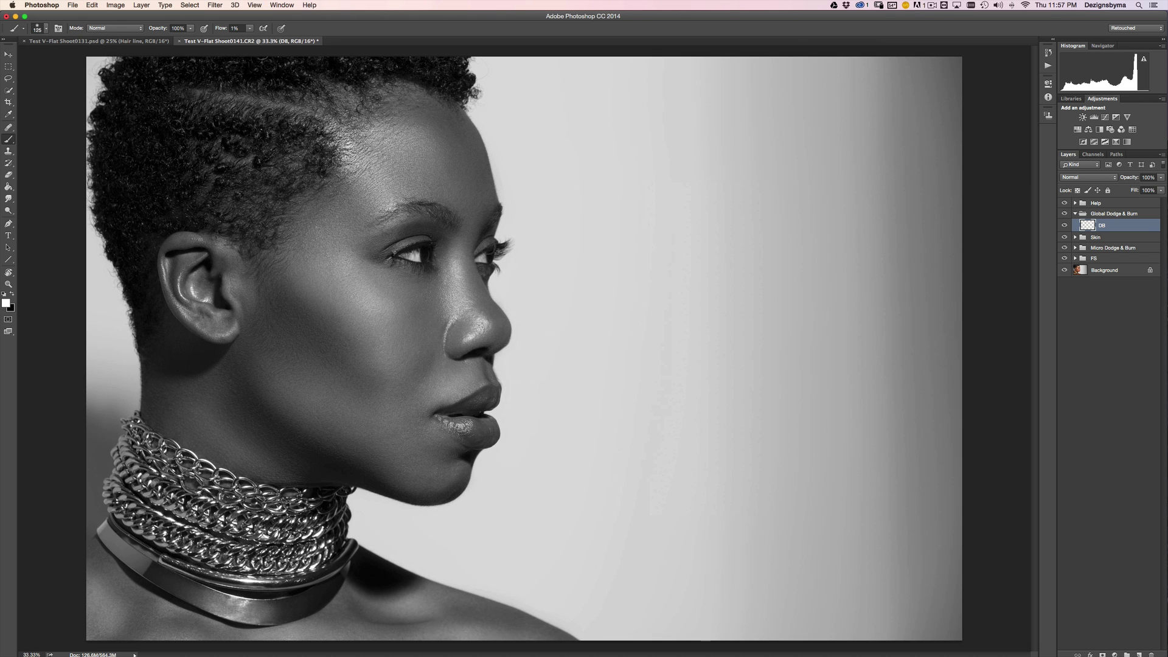
Step: Compare the retouched portrait with the original by isolating the Background layer and restoring all layers, at reduced and enlarged magnification
{"action": "left_click", "coordinate": [1064, 270], "text": "alt"}
{"action": "left_click", "coordinate": [1065, 270], "text": "alt"}
{"action": "key", "text": "bracketright"}
{"action": "key", "text": "bracketleft"}
{"action": "key", "text": "super+minus"}
{"action": "key", "text": "super+minus"}
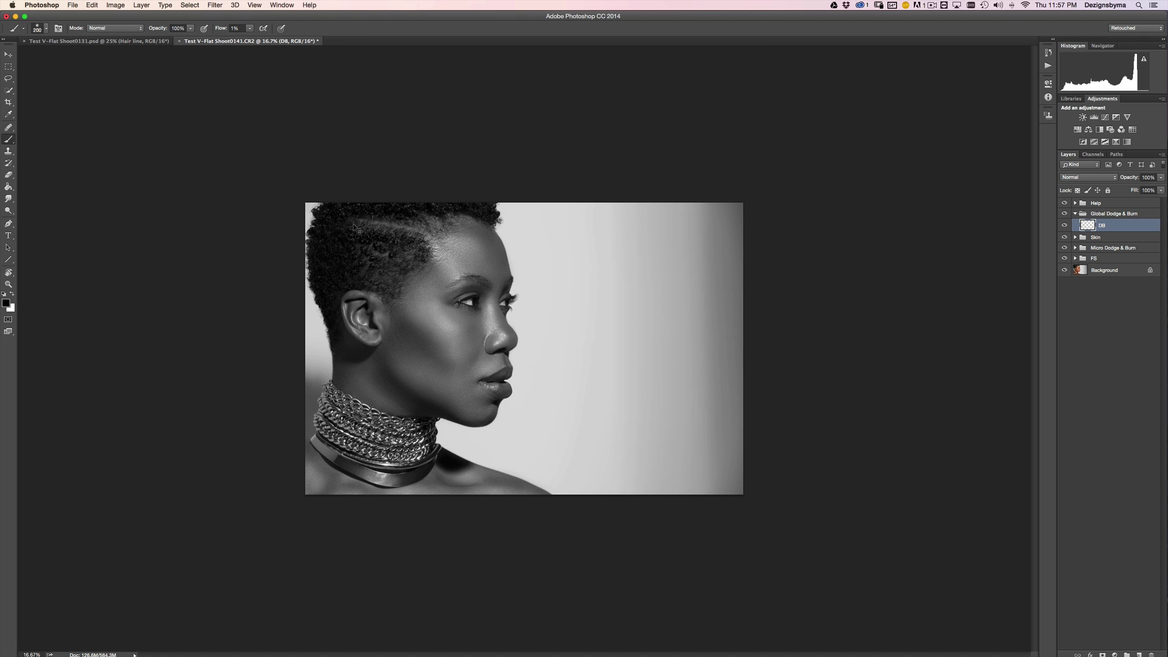
{"action": "key", "text": "super+minus"}
{"action": "key", "text": "super+plus"}
{"action": "key", "text": "super+plus"}
{"action": "key", "text": "super+plus"}
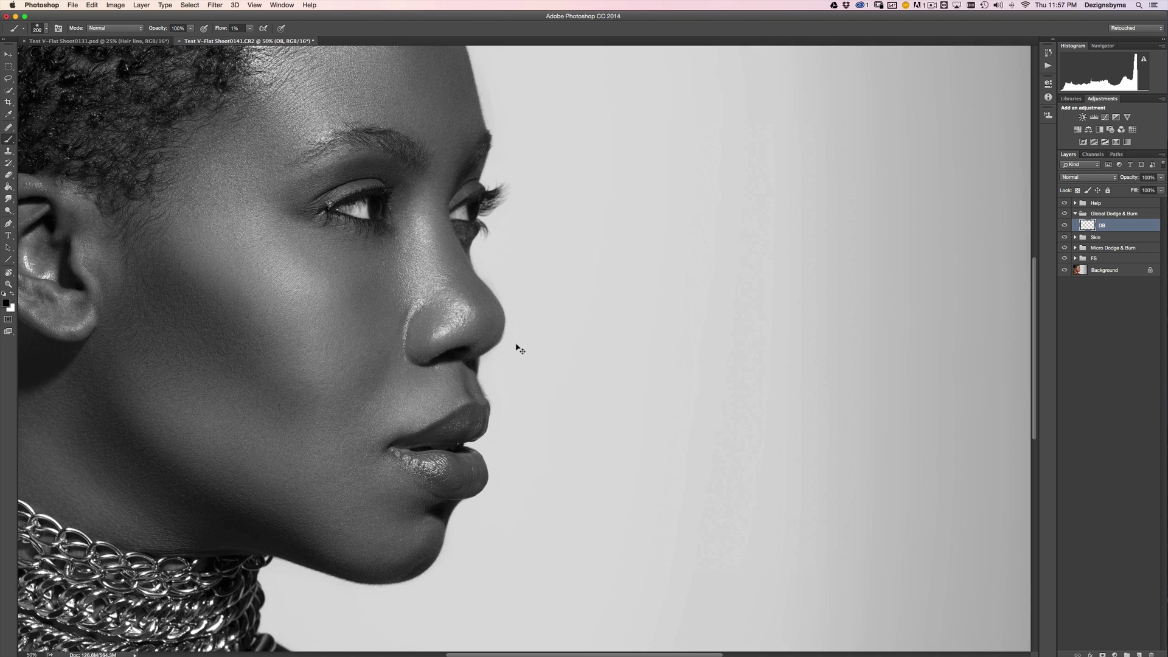
{"action": "key", "text": "super+minus"}
{"action": "key", "text": "super+minus"}
{"action": "key", "text": "super+minus"}
{"action": "left_click", "coordinate": [1065, 269], "text": "alt"}
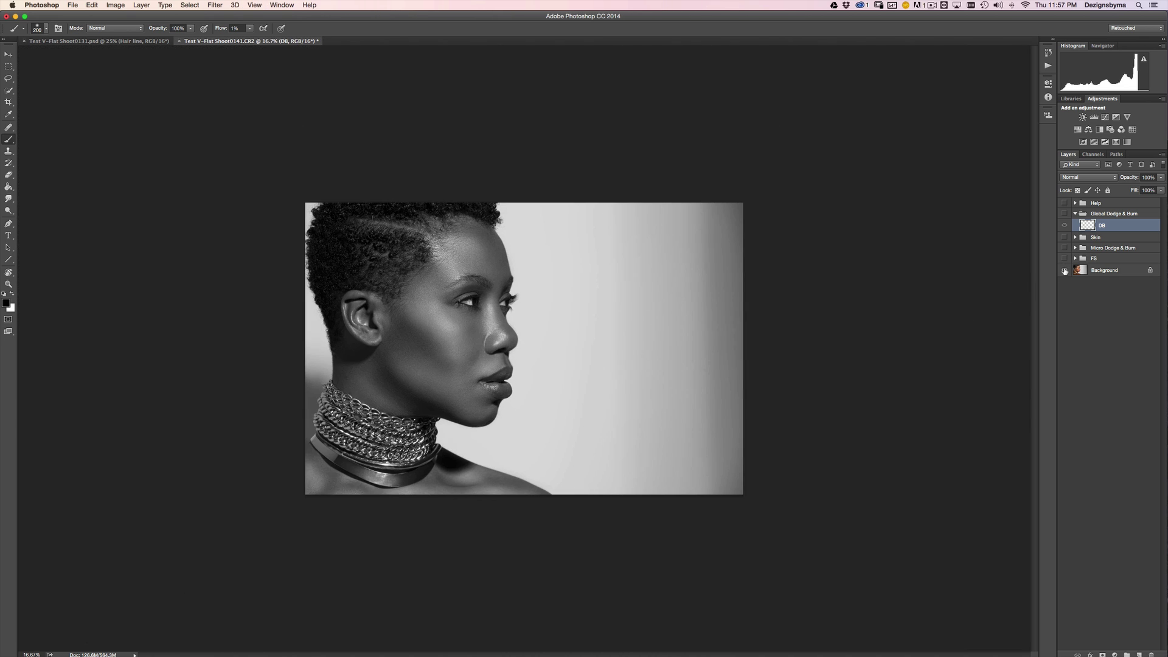
{"action": "left_click", "coordinate": [1065, 270], "text": "alt"}
Step: Burn the upper lip on the DB layer with a black brush reduced to about 50 px
{"action": "key", "text": "super+plus"}
{"action": "key", "text": "super+plus"}
{"action": "key", "text": "super+plus"}
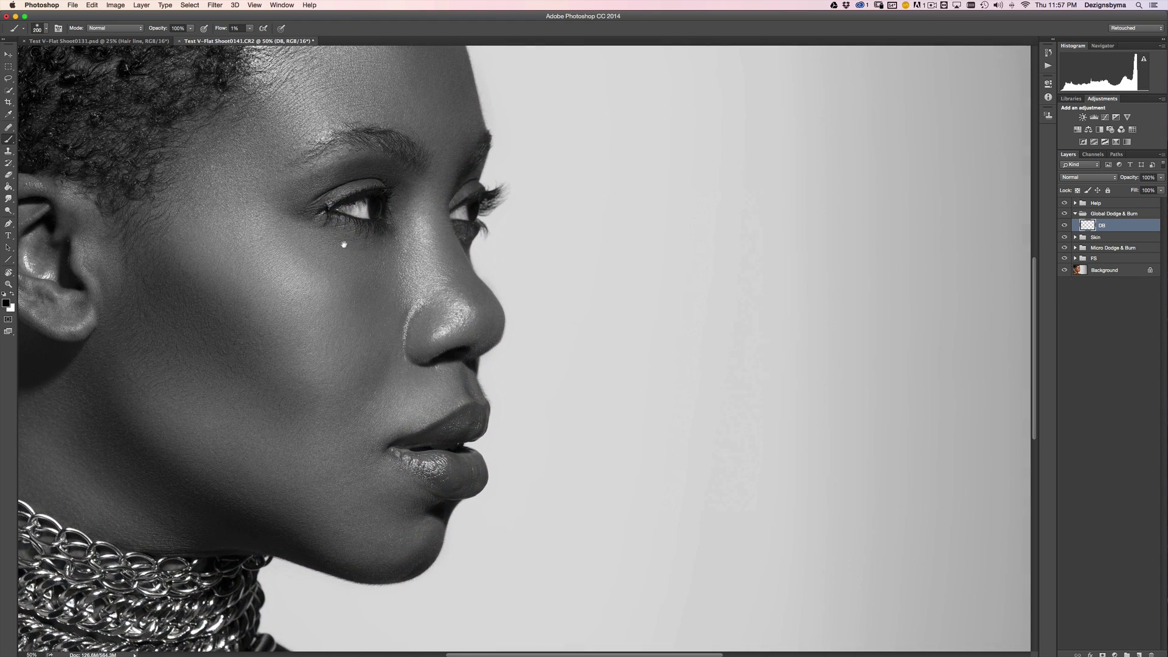
{"action": "left_click_drag", "start_coordinate": [334, 238], "coordinate": [424, 262], "text": "space"}
{"action": "key", "text": "super+plus"}
{"action": "left_click_drag", "start_coordinate": [510, 426], "coordinate": [539, 230], "text": "space"}
{"action": "key", "text": "bracketleft"}
{"action": "key", "text": "bracketleft"}
{"action": "key", "text": "bracketleft"}
{"action": "key", "text": "bracketleft"}
{"action": "key", "text": "bracketleft"}
{"action": "key", "text": "bracketleft"}
{"action": "key", "text": "bracketleft"}
{"action": "key", "text": "bracketleft"}
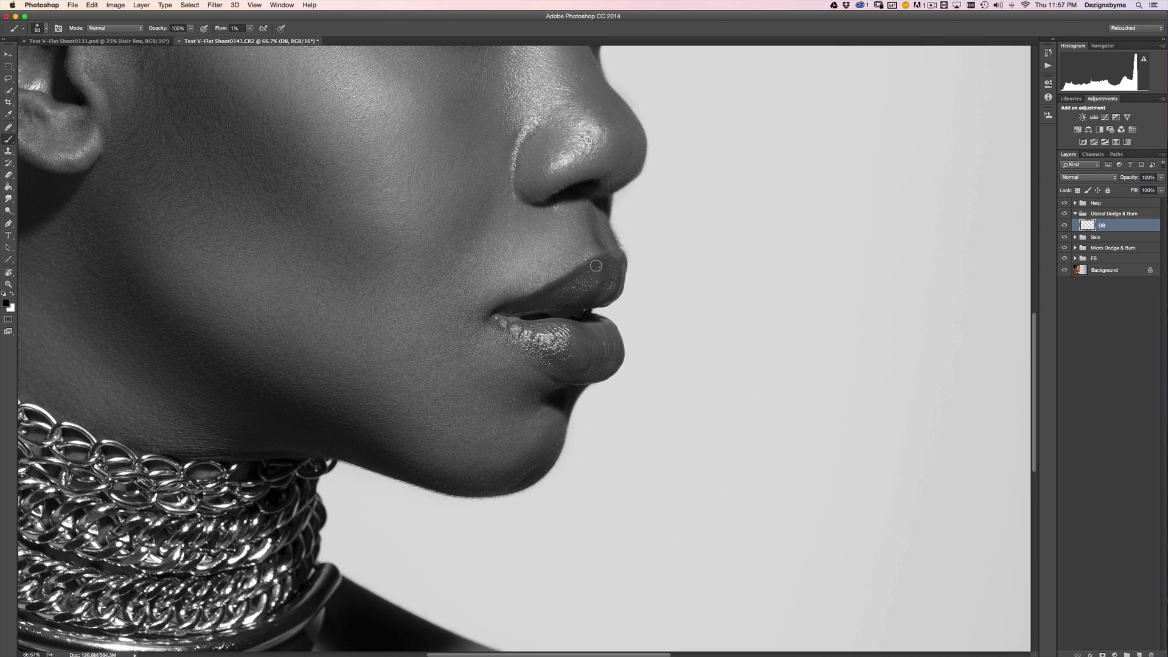
Step: Burn fine shadows around the eyebrow and ear with a small black brush of about 50 to 80 px
{"action": "key", "text": "super+minus"}
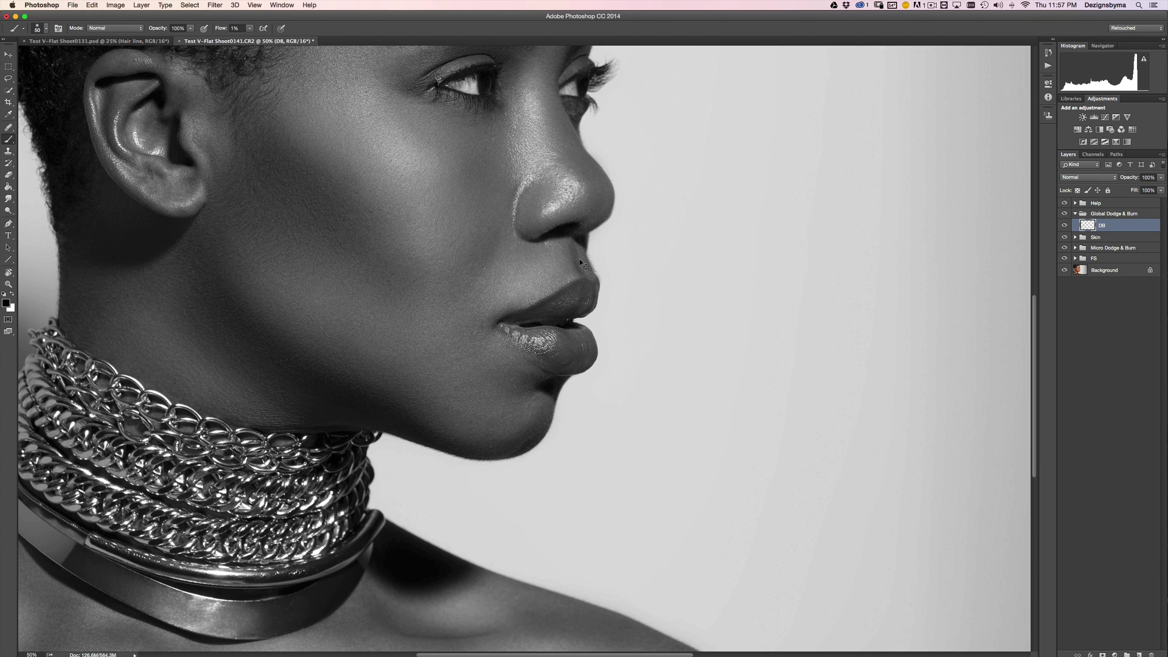
{"action": "scroll", "coordinate": [617, 200], "scroll_direction": "up", "scroll_amount": 5}
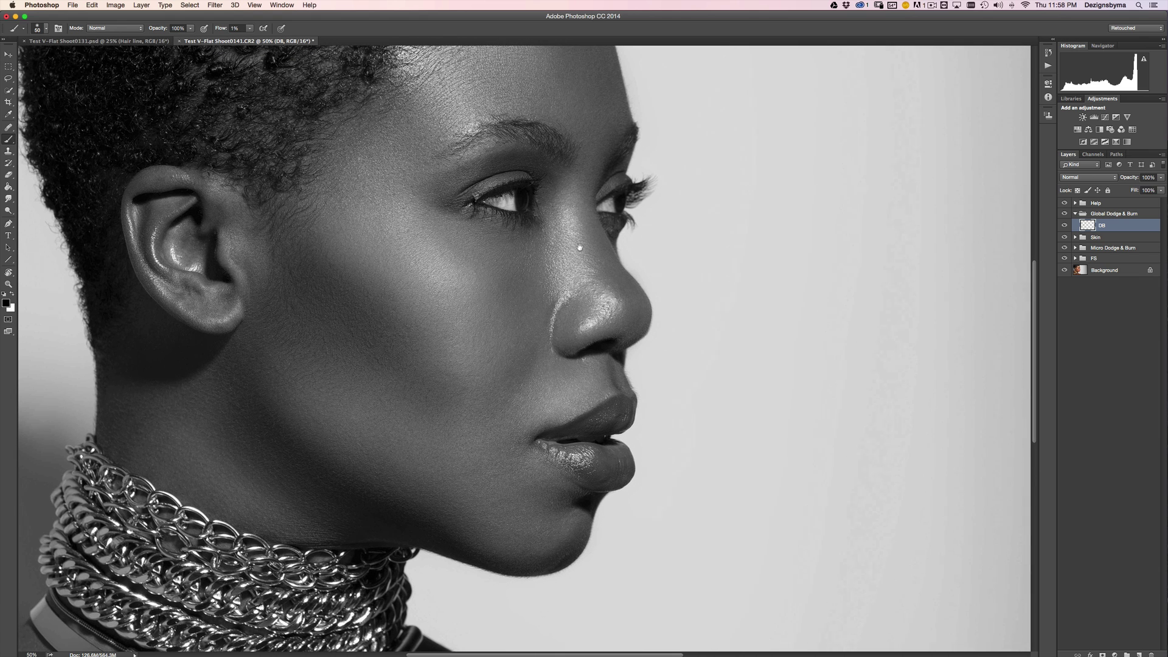
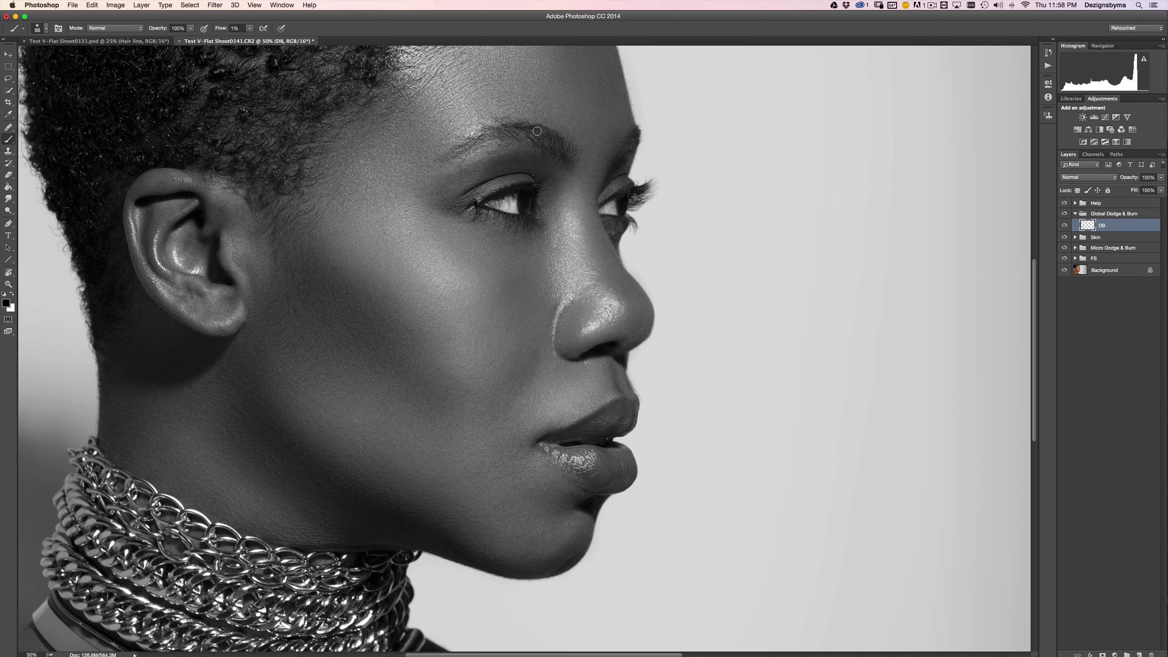
{"action": "key", "text": "bracketleft"}
{"action": "key", "text": "super+minus"}
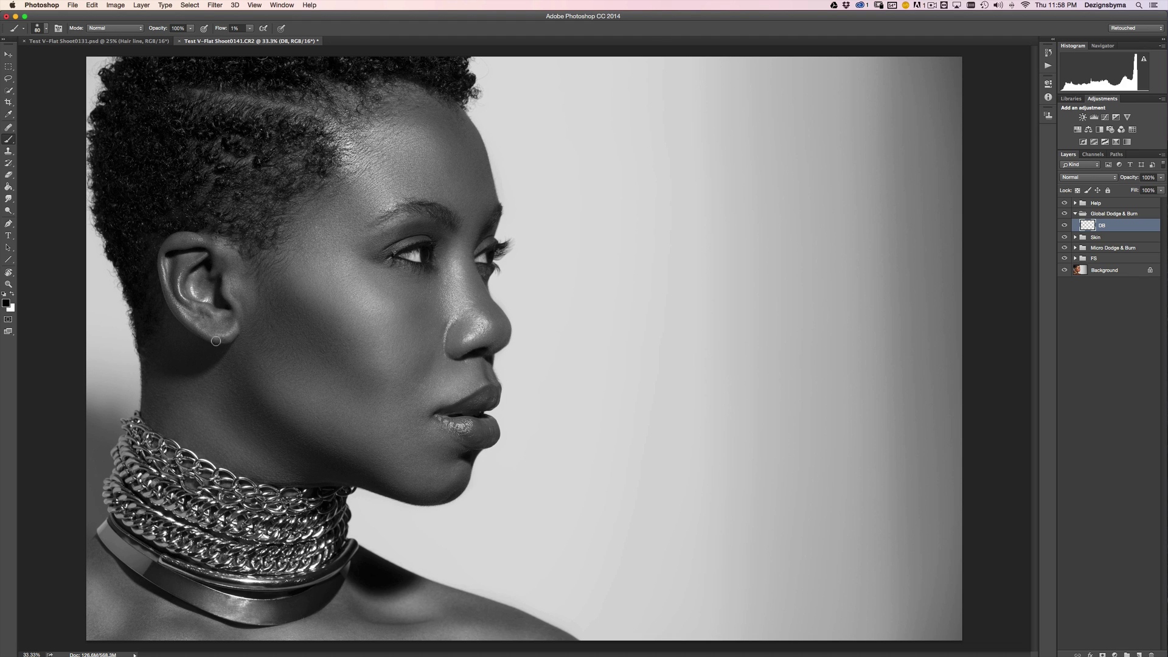
Step: Burn broader shadow areas of the portrait with a black brush sized between 300 and 125 px
{"action": "key", "text": "bracketright"}
{"action": "key", "text": "bracketright"}
{"action": "key", "text": "bracketright"}
{"action": "key", "text": "bracketright"}
{"action": "key", "text": "bracketright"}
{"action": "key", "text": "bracketright"}
{"action": "key", "text": "bracketright"}
{"action": "key", "text": "bracketright"}
{"action": "key", "text": "super+minus"}
{"action": "key", "text": "super+minus"}
{"action": "key", "text": "super+minus"}
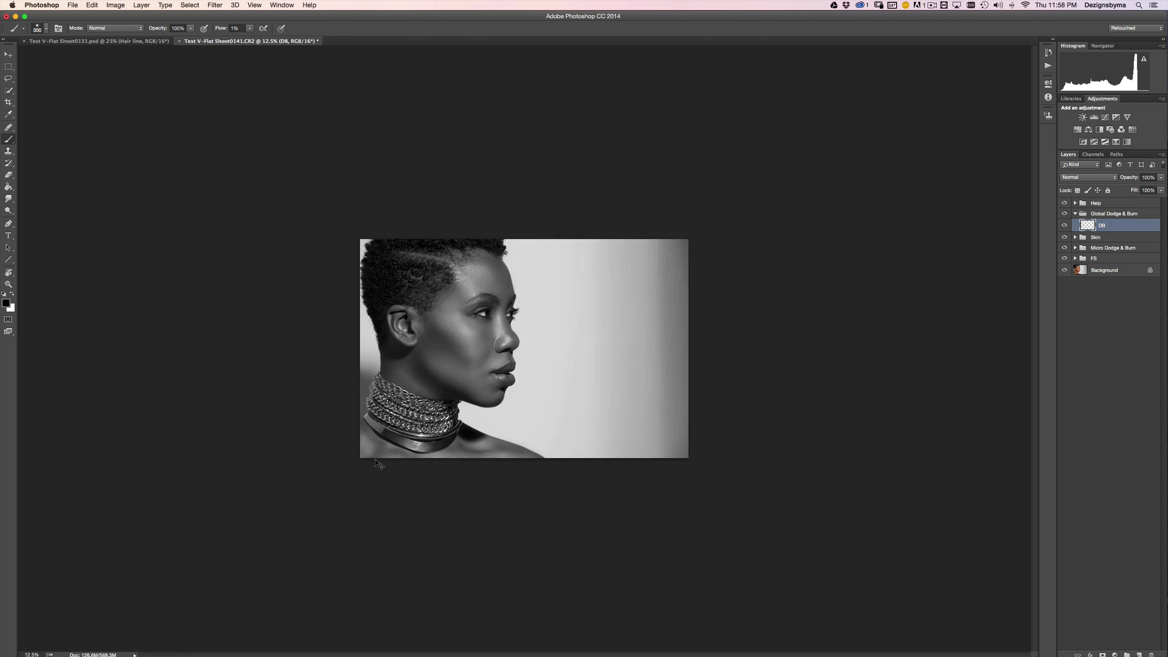
{"action": "key", "text": "super+plus"}
{"action": "key", "text": "super+plus"}
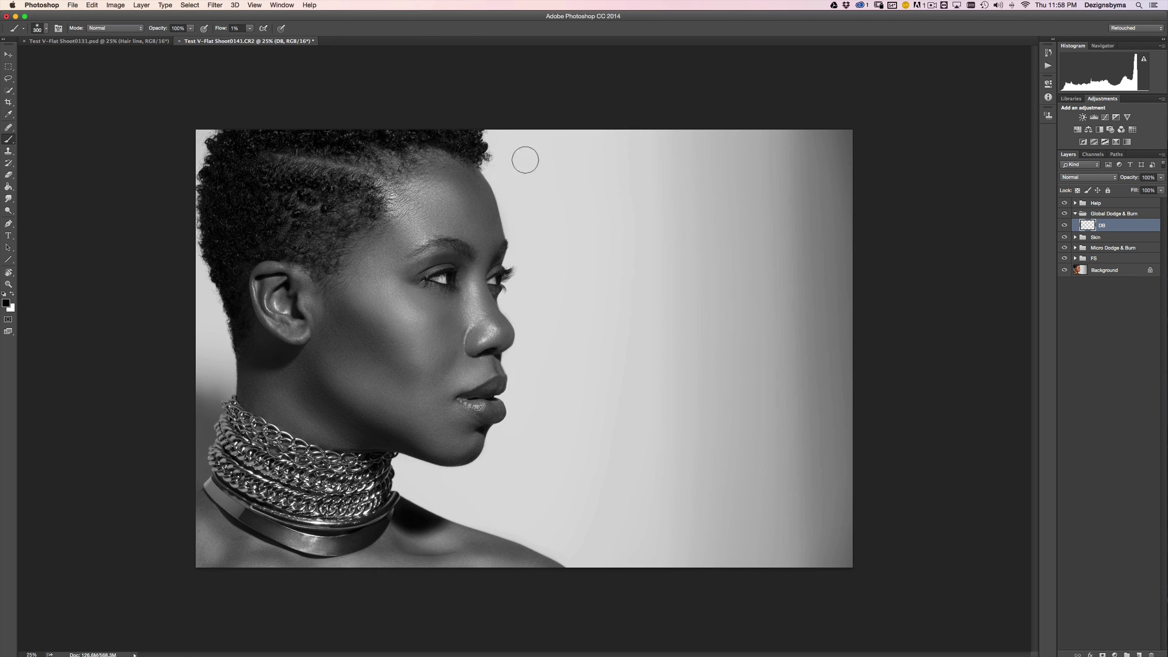
{"action": "key", "text": "bracketleft"}
{"action": "key", "text": "bracketleft"}
{"action": "key", "text": "bracketleft"}
{"action": "key", "text": "bracketleft"}
{"action": "key", "text": "bracketleft"}
Step: Hide the Help group to show the portrait in color
{"action": "key", "text": "super+minus"}
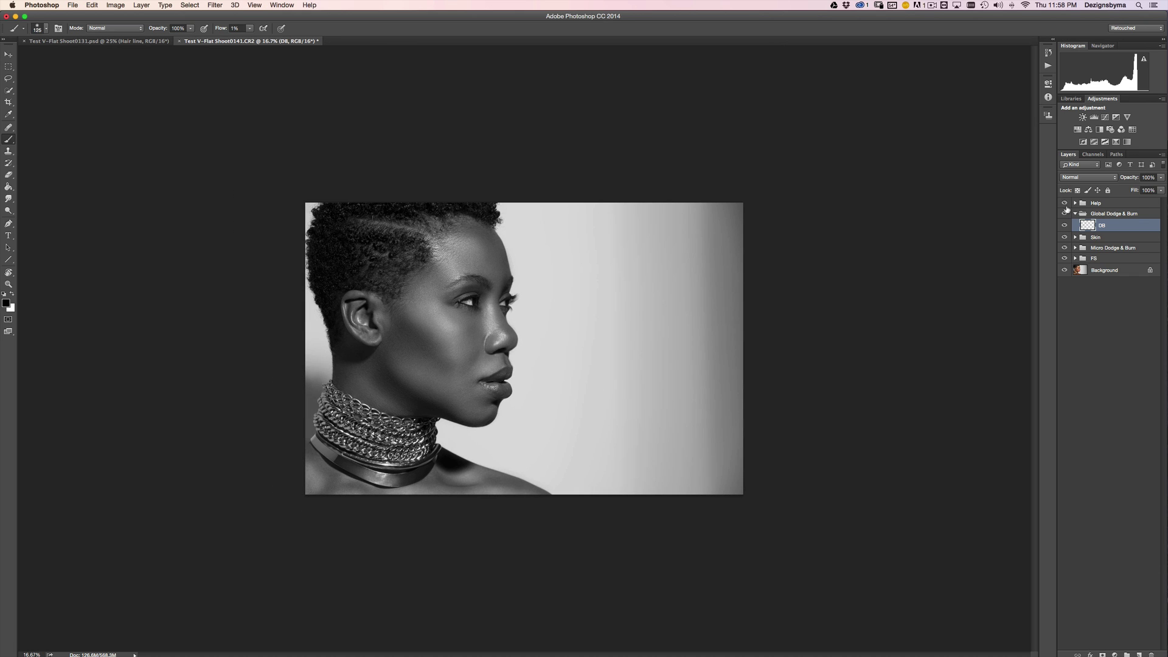
{"action": "left_click", "coordinate": [1065, 204]}
{"action": "key", "text": "super+equal"}
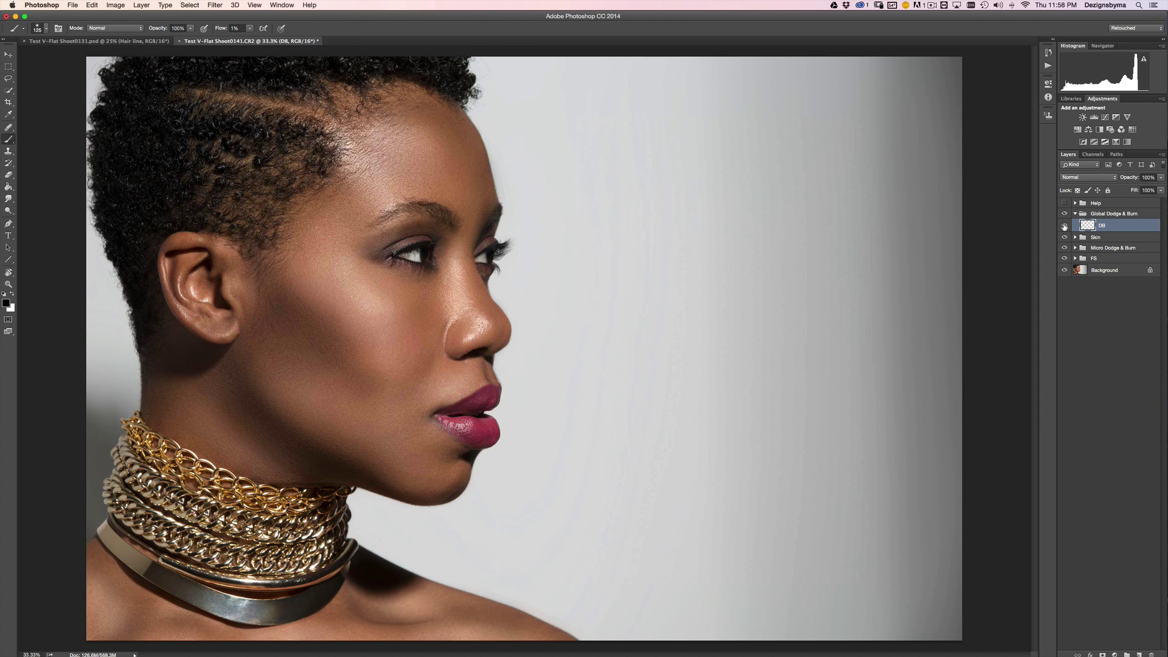
Step: Compare the color portrait with and without the DB layer by toggling its visibility at two magnifications
{"action": "left_click", "coordinate": [1065, 226]}
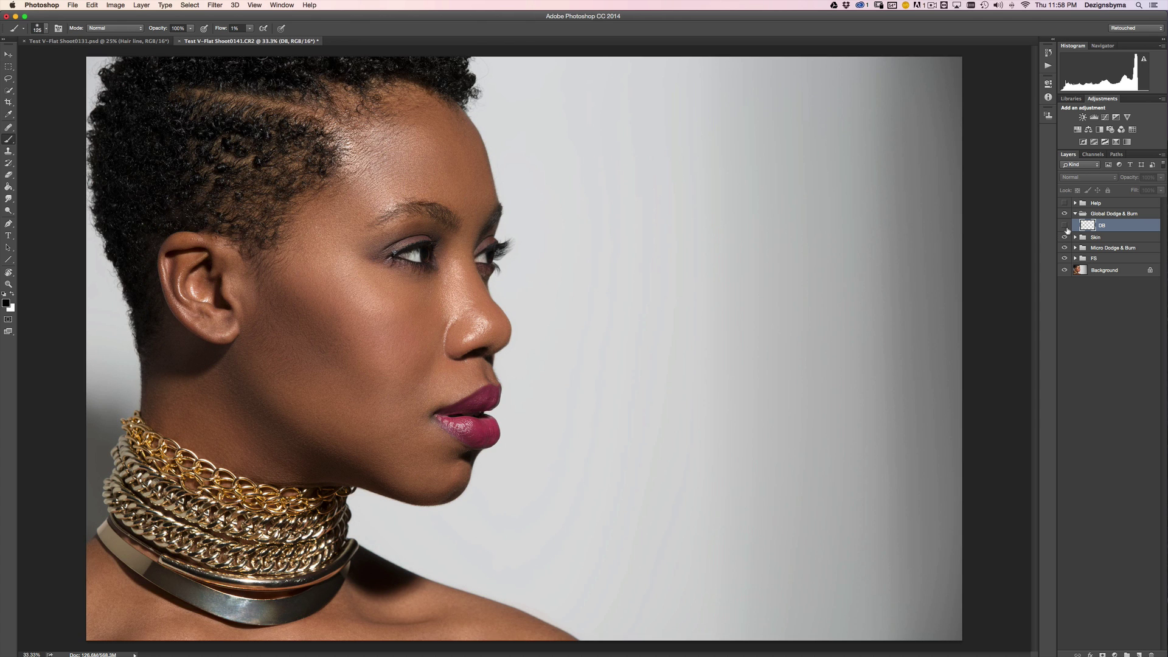
{"action": "left_click", "coordinate": [1064, 226]}
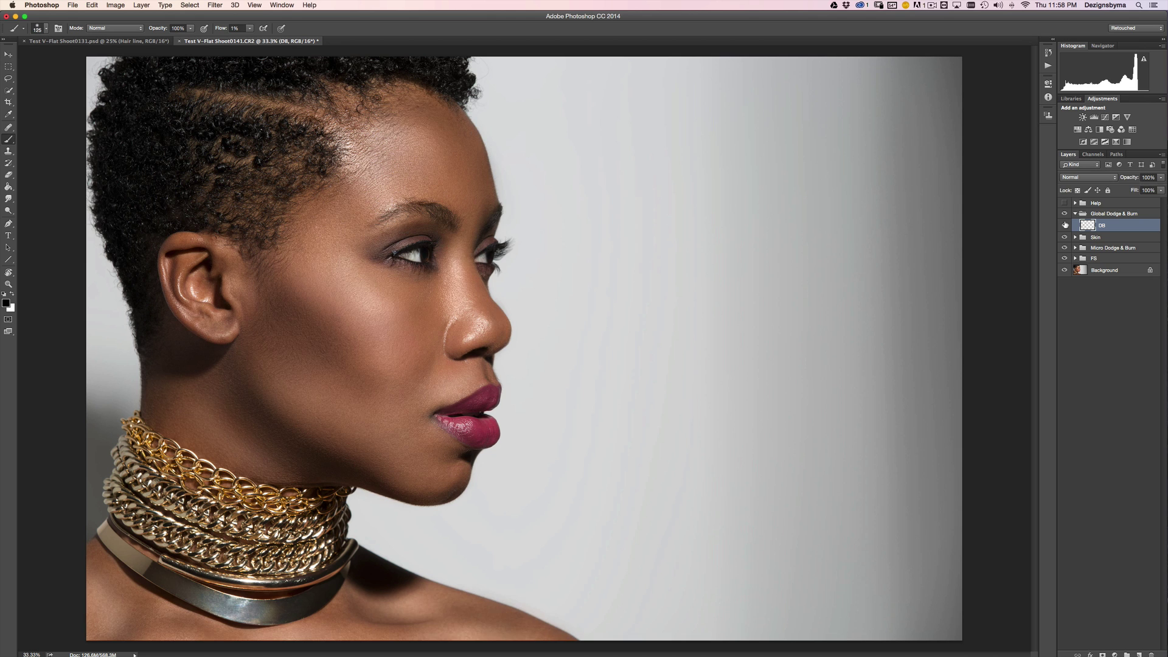
{"action": "key", "text": "super+minus"}
{"action": "left_click", "coordinate": [1065, 226]}
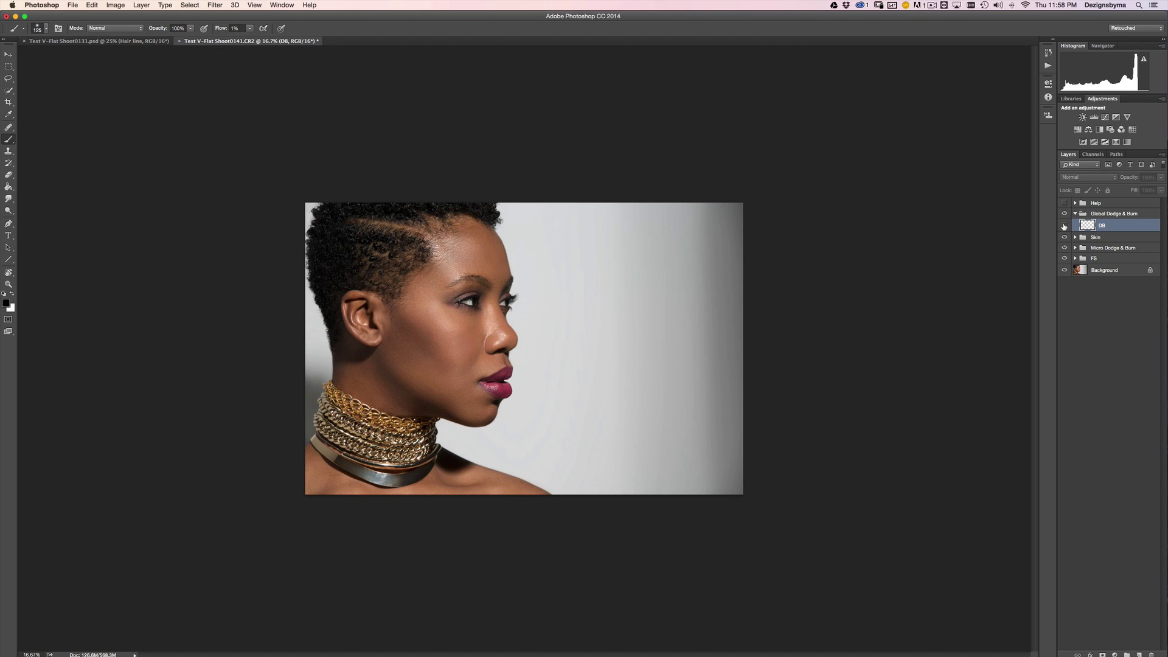
{"action": "left_click", "coordinate": [1064, 225]}
{"action": "left_click", "coordinate": [1065, 225]}
{"action": "left_click", "coordinate": [1065, 227]}
{"action": "left_click", "coordinate": [1064, 226]}
{"action": "left_click", "coordinate": [1064, 226]}
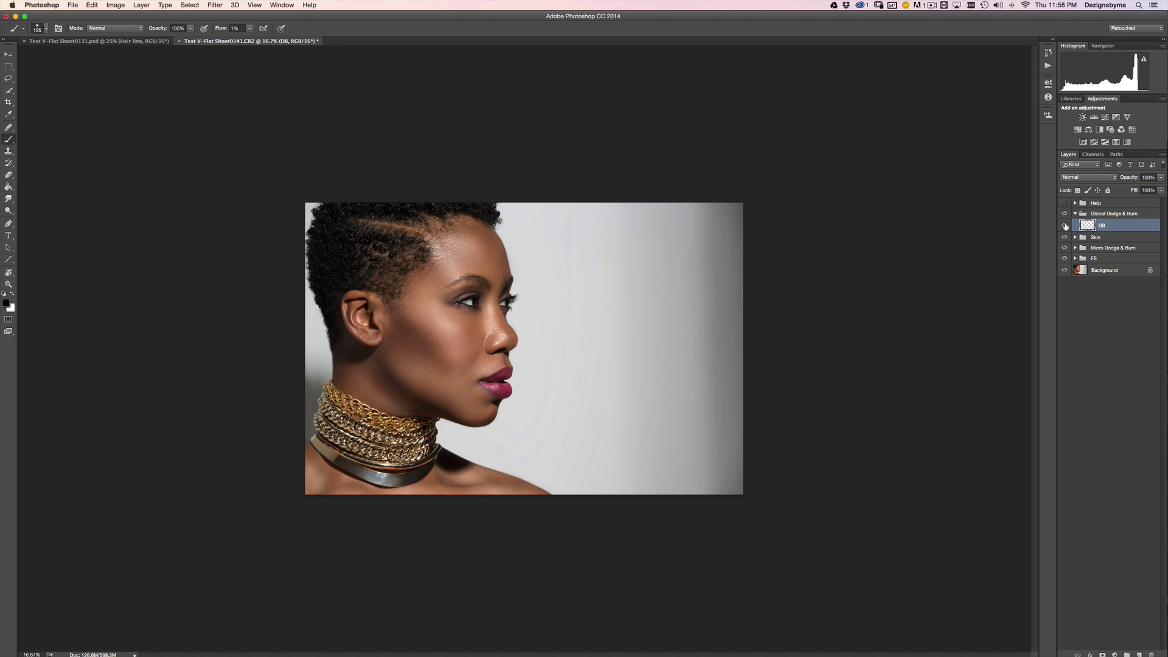
{"action": "left_click", "coordinate": [1064, 225]}
{"action": "left_click", "coordinate": [1063, 227]}
{"action": "left_click", "coordinate": [1064, 226]}
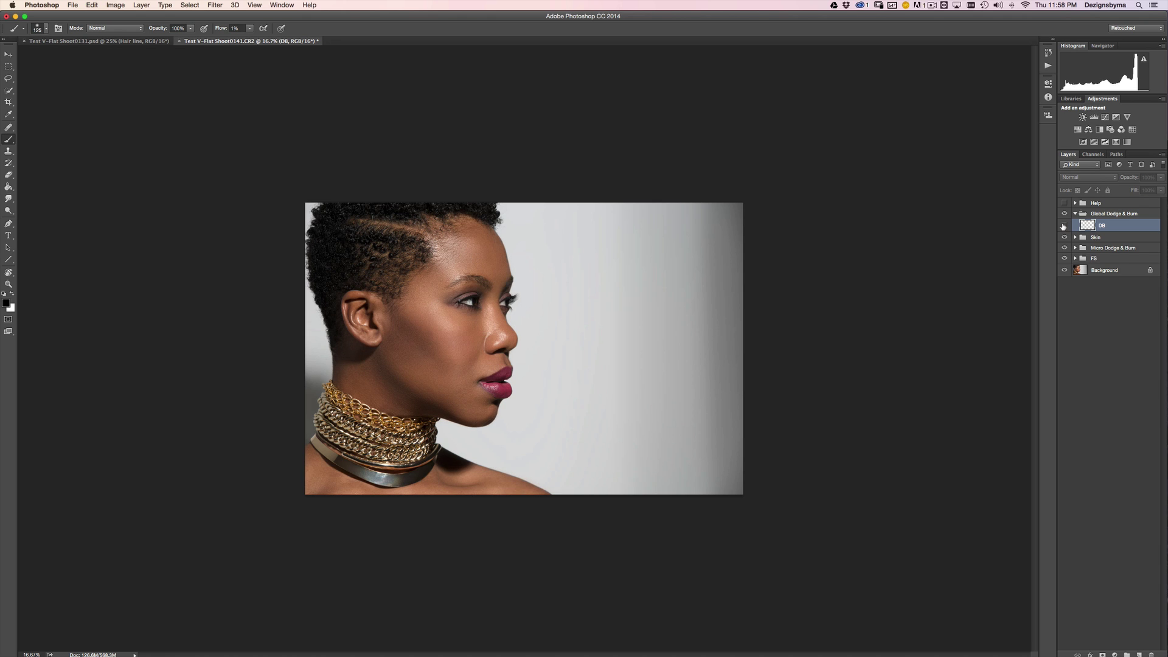
{"action": "left_click", "coordinate": [1065, 227]}
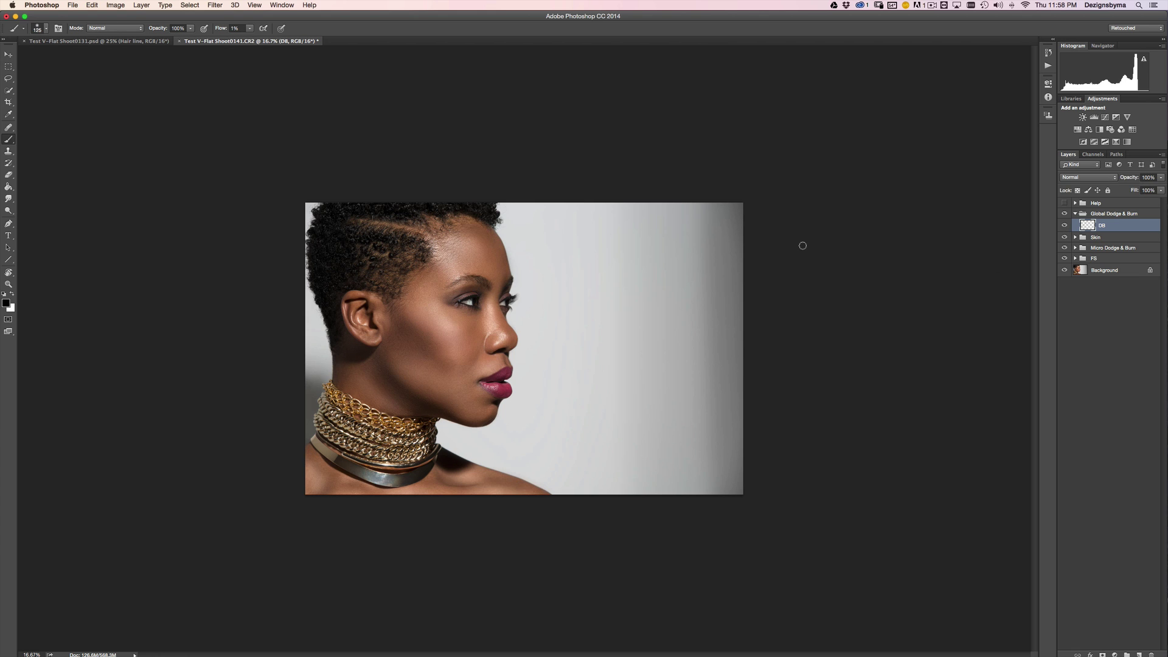
Step: Burn the lower cheek beside the mouth with a black brush of 200 px
{"action": "key", "text": "x"}
{"action": "key", "text": "super+equal"}
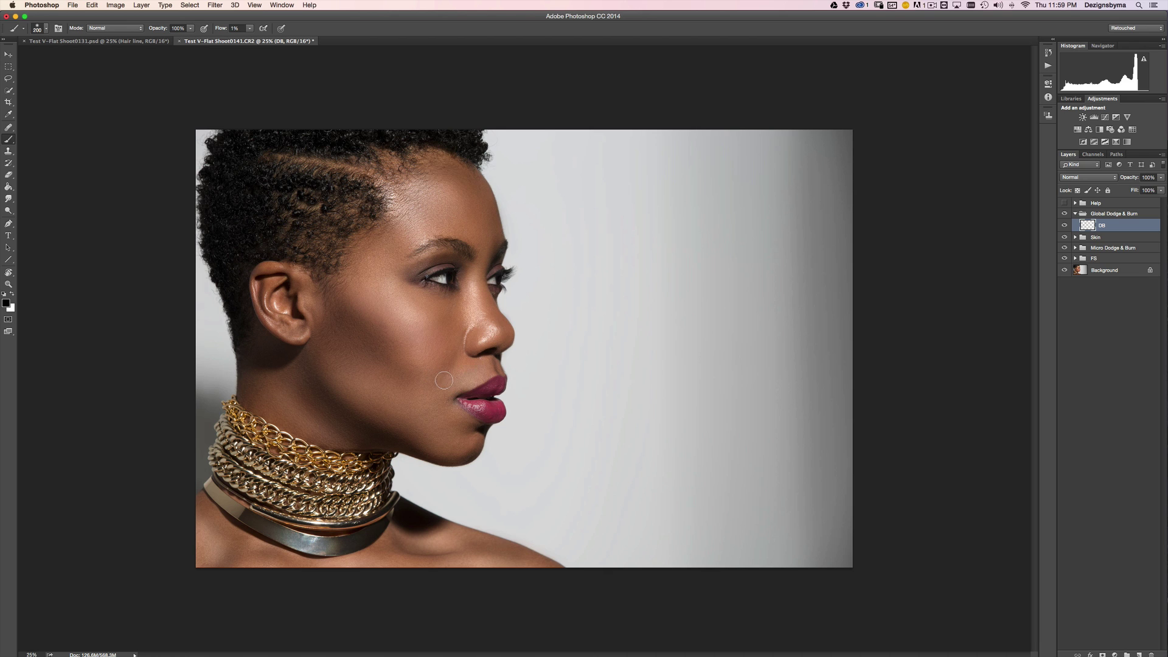
{"action": "key", "text": "super+minus"}
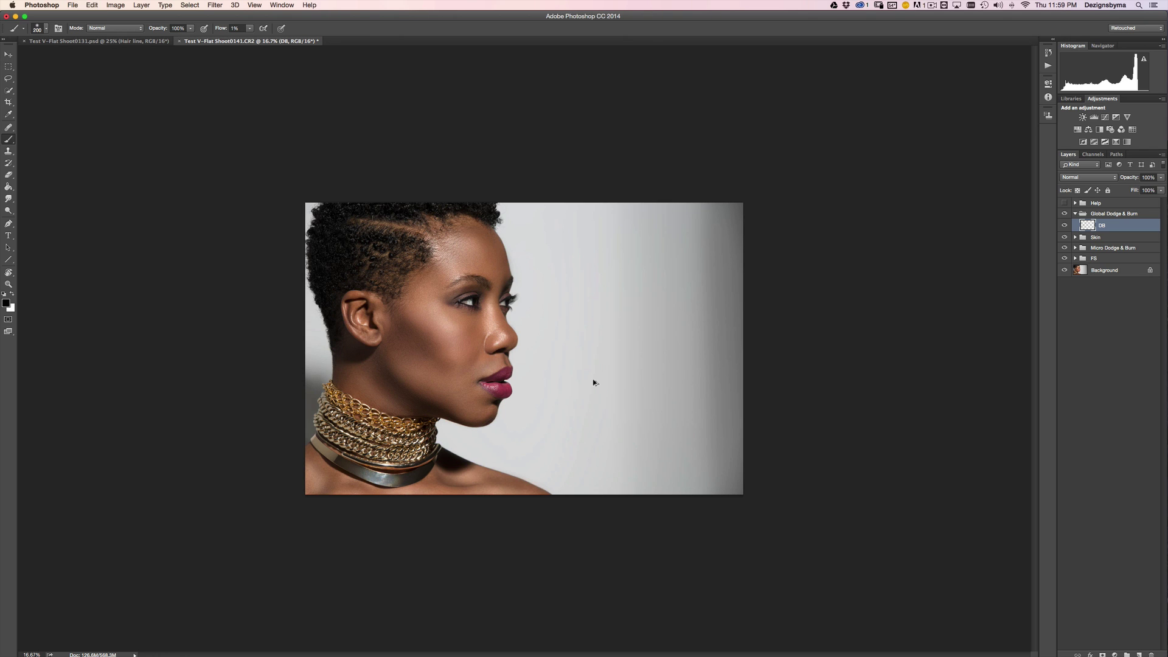
{"action": "key", "text": "super+minus"}
{"action": "key", "text": "super+plus"}
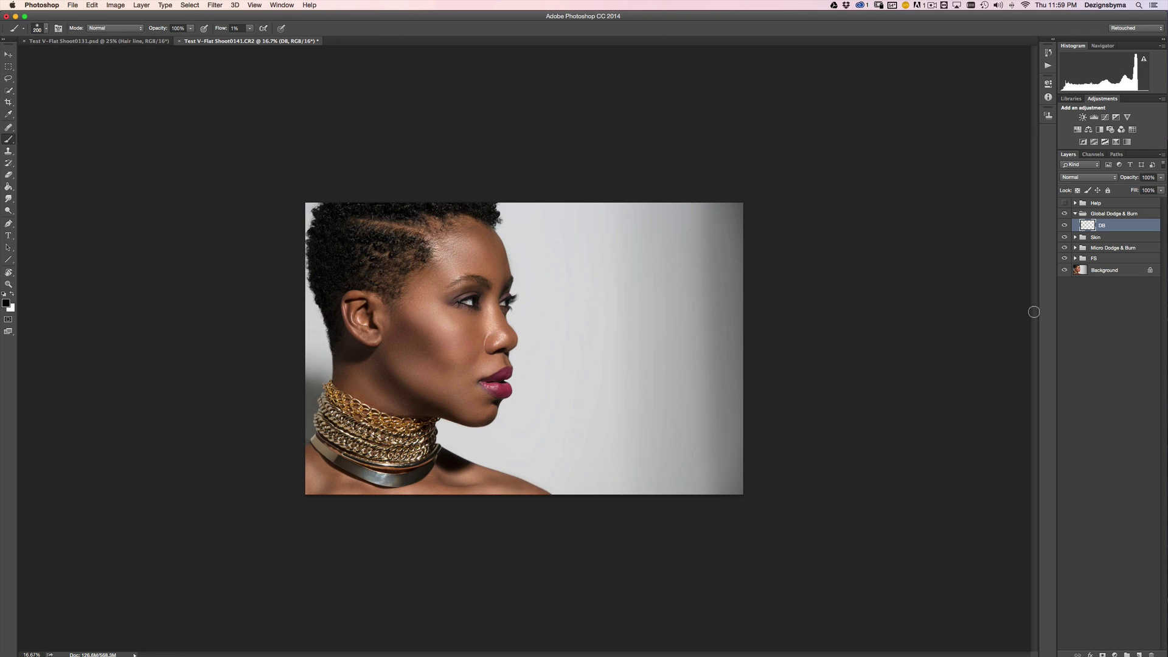
Step: Compare the portrait with and without the Global Dodge & Burn group by toggling the group's visibility
{"action": "left_click", "coordinate": [1065, 214]}
{"action": "left_click", "coordinate": [1065, 214]}
{"action": "left_click", "coordinate": [1065, 214]}
Step: Paint sampled skin color over the cheek and mouth corner on the DB layer with a brush of 125 to 90 px
{"action": "key", "text": "super+equal"}
{"action": "key", "text": "super+equal"}
{"action": "key", "text": "bracketleft"}
{"action": "key", "text": "bracketleft"}
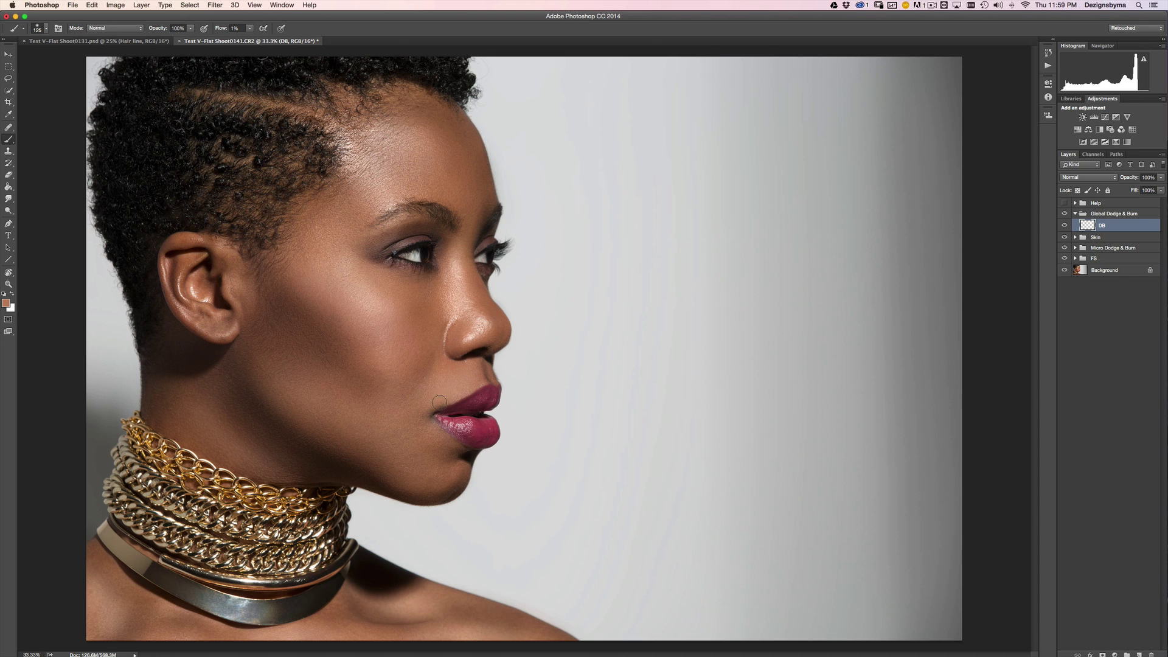
{"action": "key", "text": "super+minus"}
{"action": "key", "text": "super+minus"}
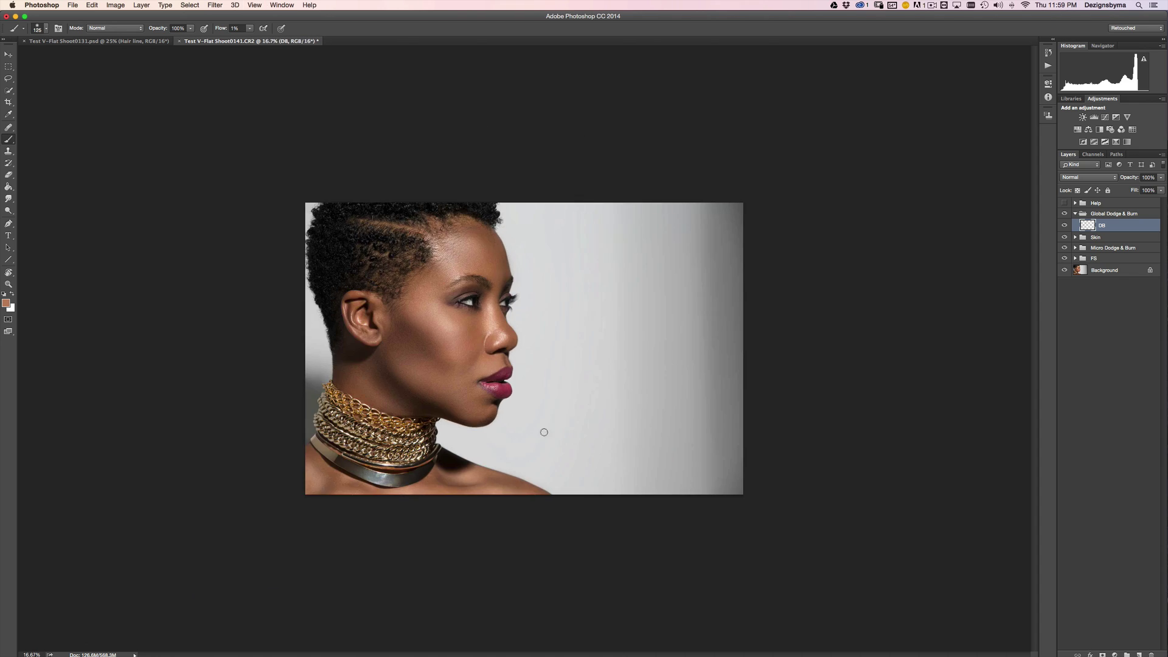
{"action": "key", "text": "super+plus"}
{"action": "key", "text": "super+plus"}
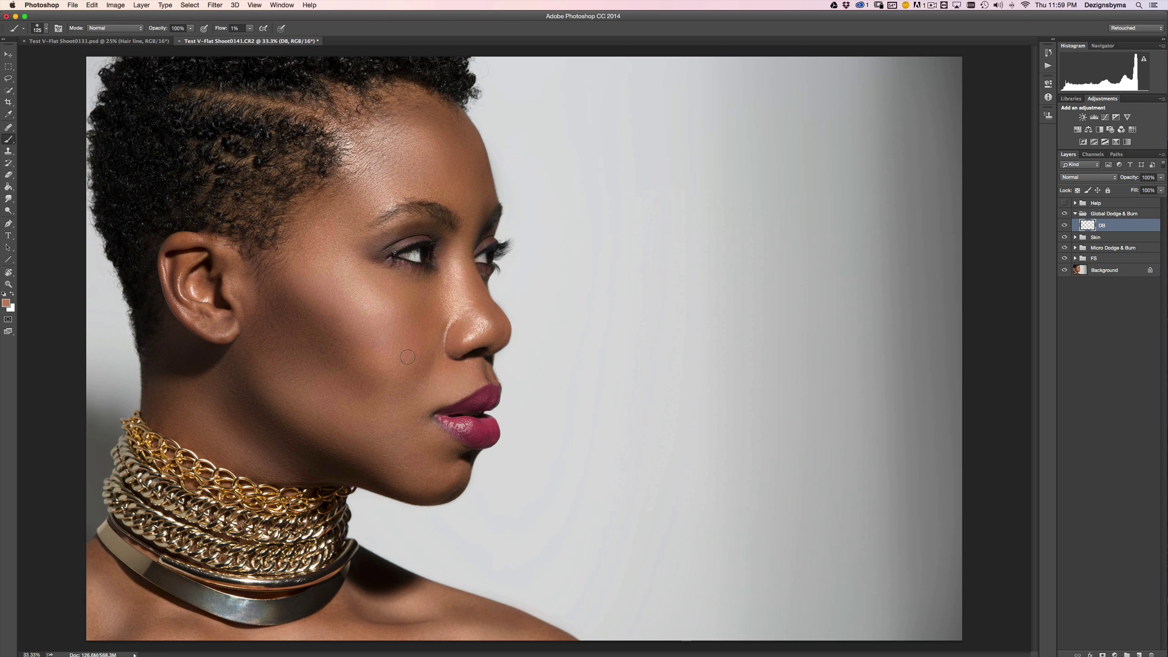
{"action": "key", "text": "bracketright"}
{"action": "key", "text": "super+minus"}
{"action": "key", "text": "super+minus"}
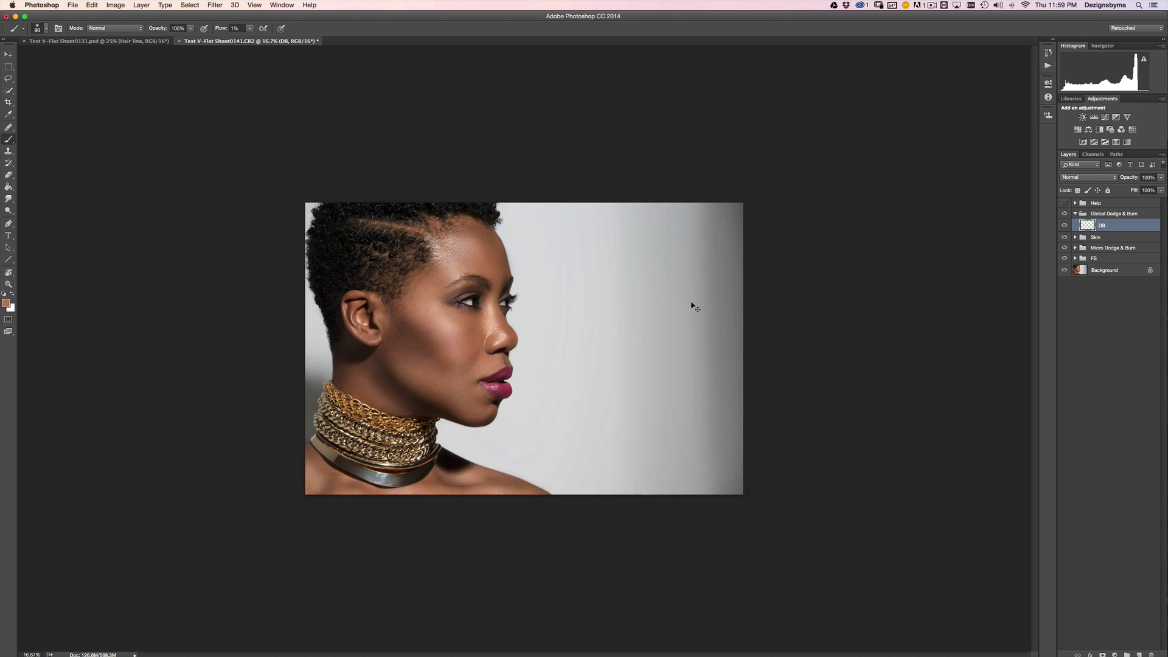
Step: Set the DB layer's blending mode to Soft Light
{"action": "key", "text": "super+equal"}
{"action": "key", "text": "super+equal"}
{"action": "left_click", "coordinate": [1089, 178]}
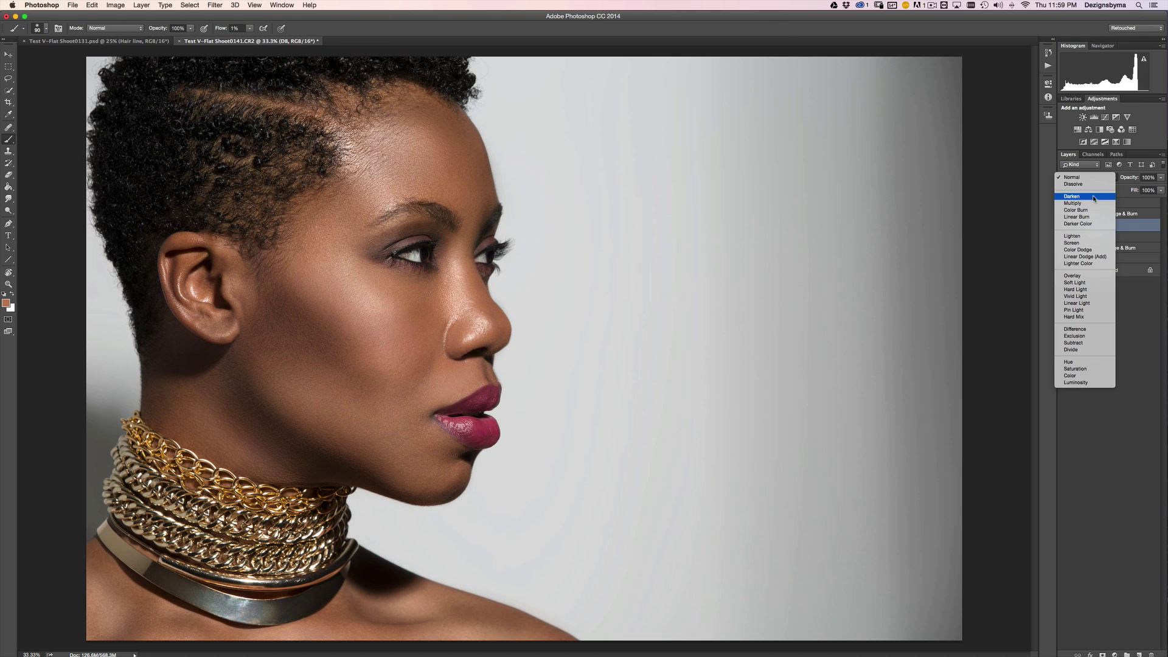
{"action": "left_click", "coordinate": [1102, 283]}
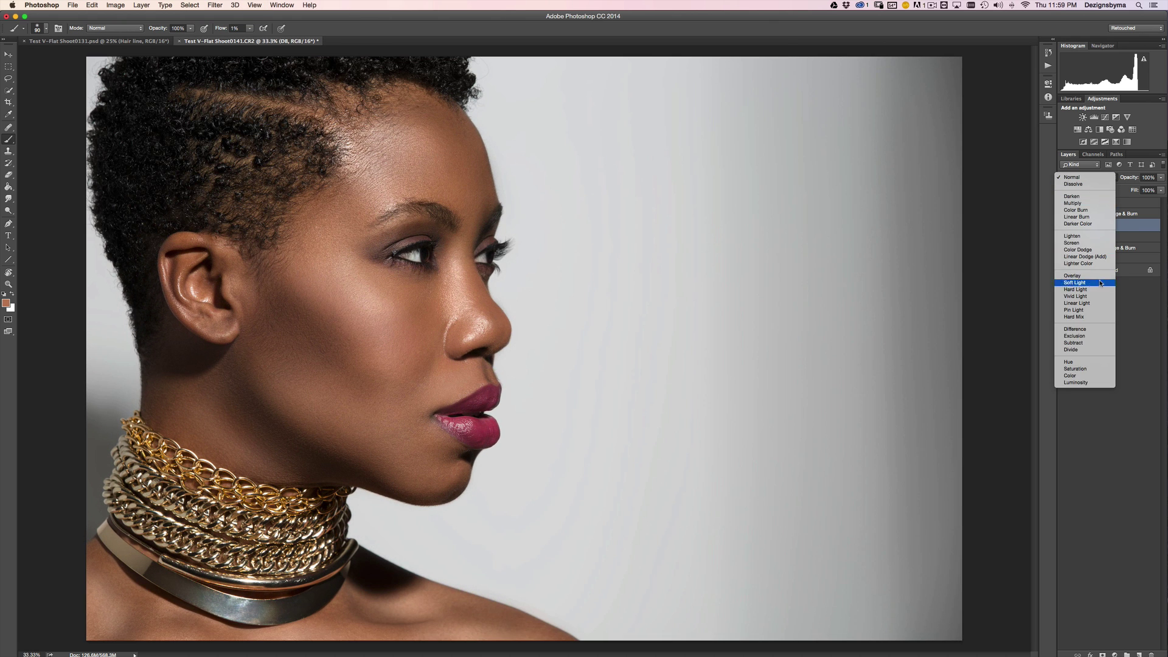
{"action": "key", "text": "super+minus"}
{"action": "key", "text": "super+minus"}
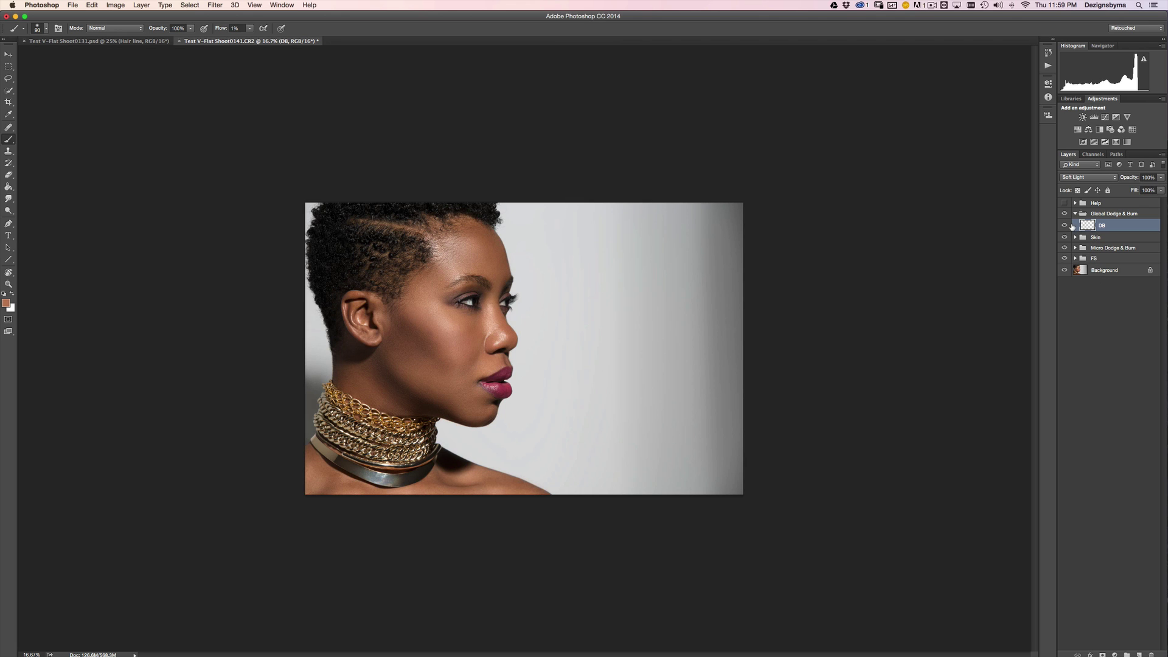
Step: Switch the DB layer to Normal and back to Soft Light to compare the two blending modes
{"action": "left_click", "coordinate": [1079, 177]}
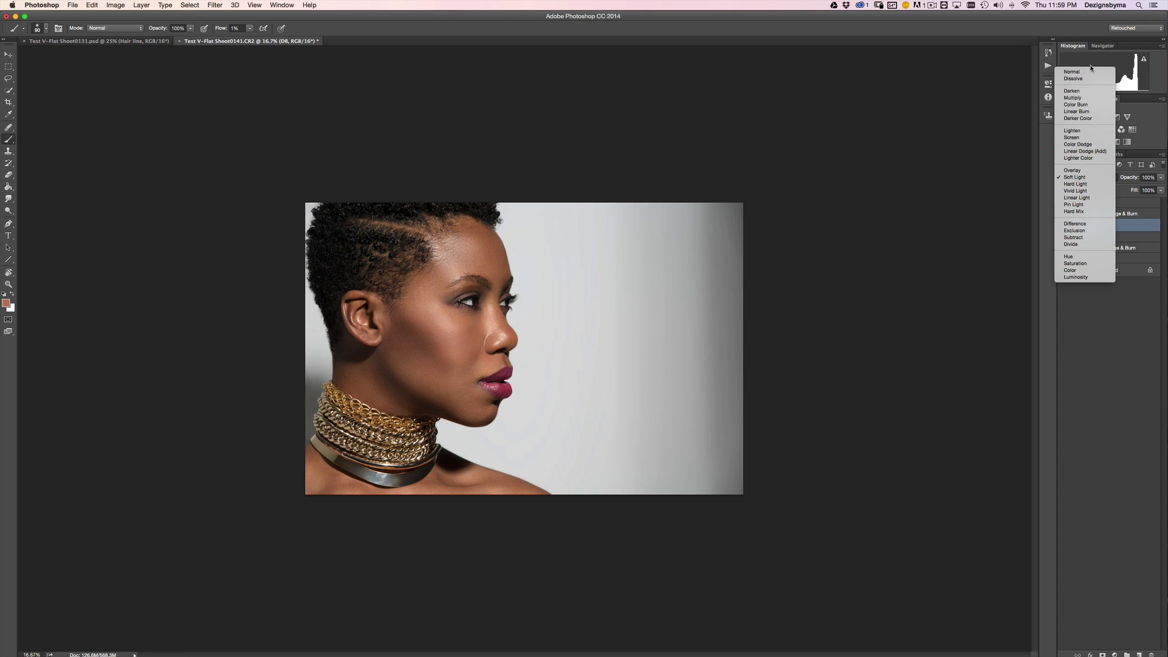
{"action": "left_click", "coordinate": [1092, 74]}
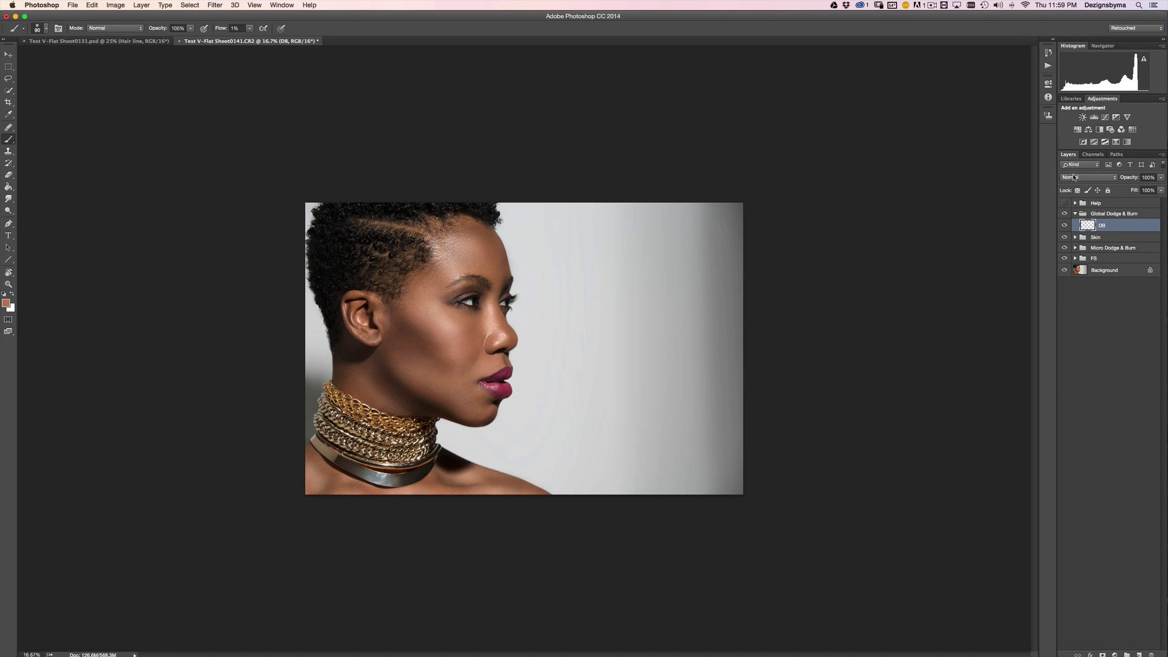
{"action": "left_click", "coordinate": [1075, 177]}
{"action": "left_click", "coordinate": [1084, 282]}
Step: Compare the portrait with and without the Soft Light DB layer, checking the skin at enlarged and reduced magnification
{"action": "key", "text": "super+equal"}
{"action": "key", "text": "super+equal"}
{"action": "key", "text": "super+equal"}
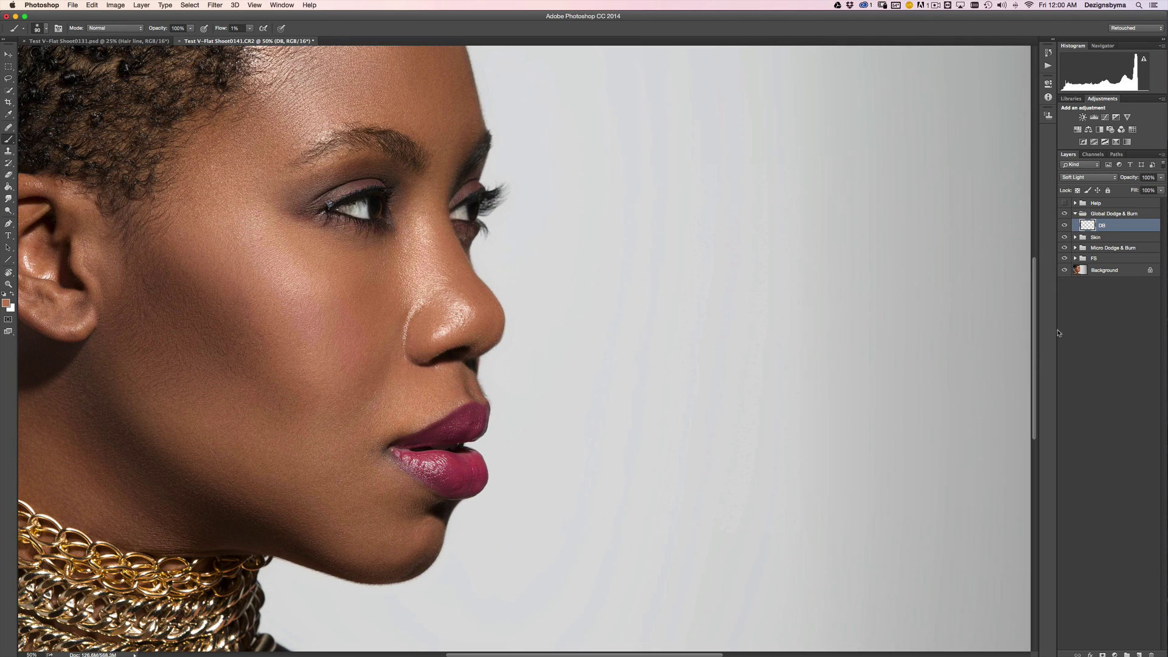
{"action": "key", "text": "super+minus"}
{"action": "key", "text": "super+minus"}
{"action": "key", "text": "super+minus"}
{"action": "key", "text": "super+minus"}
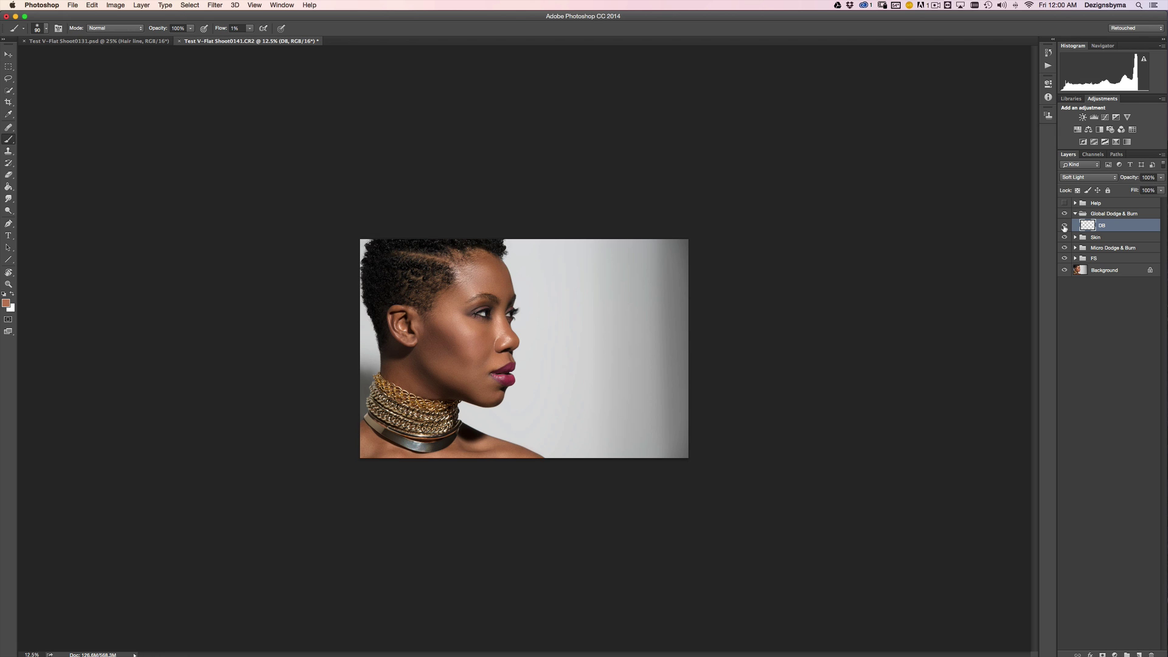
{"action": "left_click", "coordinate": [1064, 225]}
{"action": "left_click", "coordinate": [1065, 225]}
{"action": "left_click", "coordinate": [1064, 226]}
{"action": "left_click", "coordinate": [1064, 226]}
{"action": "left_click", "coordinate": [1064, 226]}
{"action": "left_click", "coordinate": [1064, 226]}
{"action": "key", "text": "super+plus"}
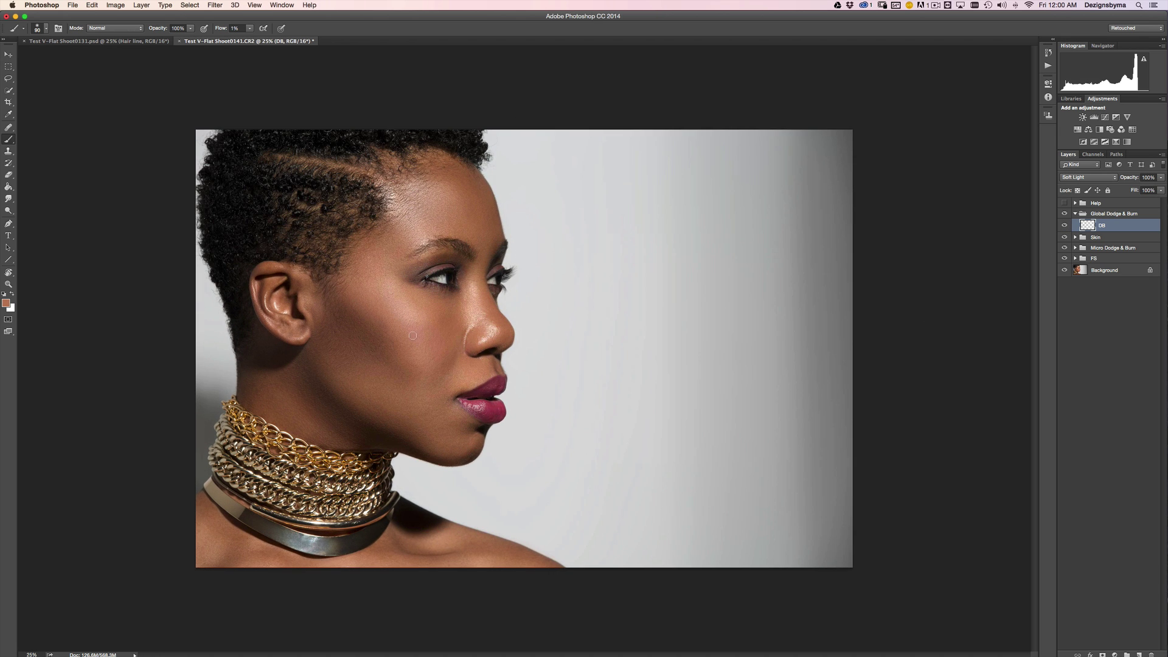
{"action": "key", "text": "super+plus"}
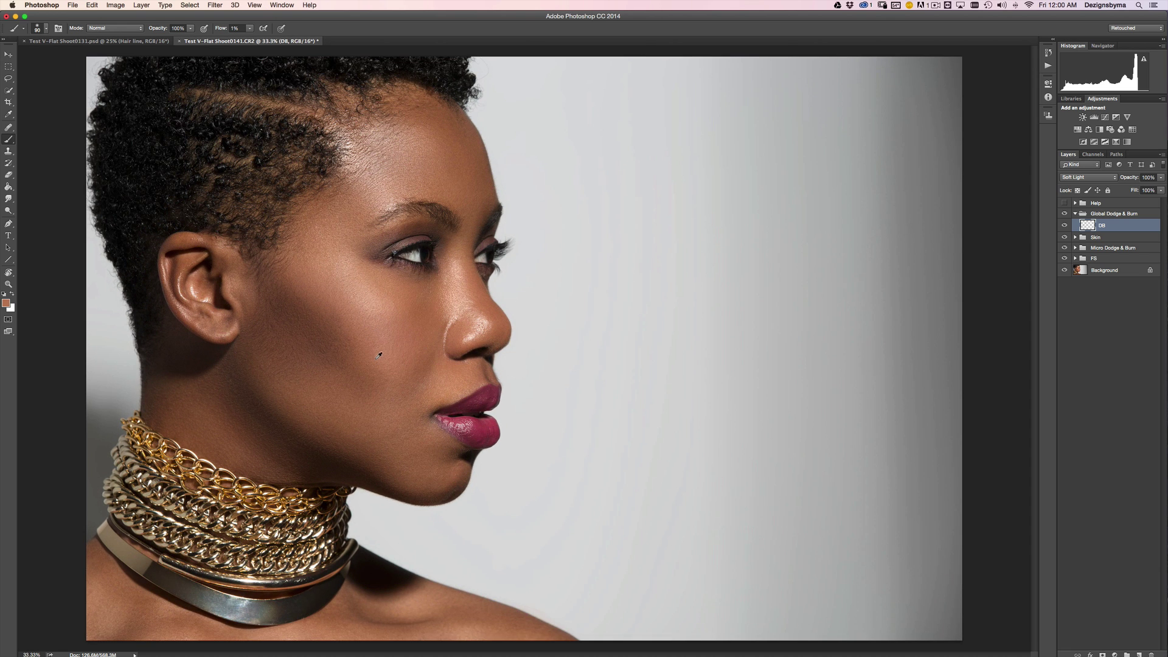
Step: Examine the full portrait at reduced size and the cheek skin at magnifications up to 100%
{"action": "key", "text": "bracketright"}
{"action": "key", "text": "bracketright"}
{"action": "key", "text": "bracketright"}
{"action": "key", "text": "bracketright"}
{"action": "key", "text": "super+minus"}
{"action": "key", "text": "super+minus"}
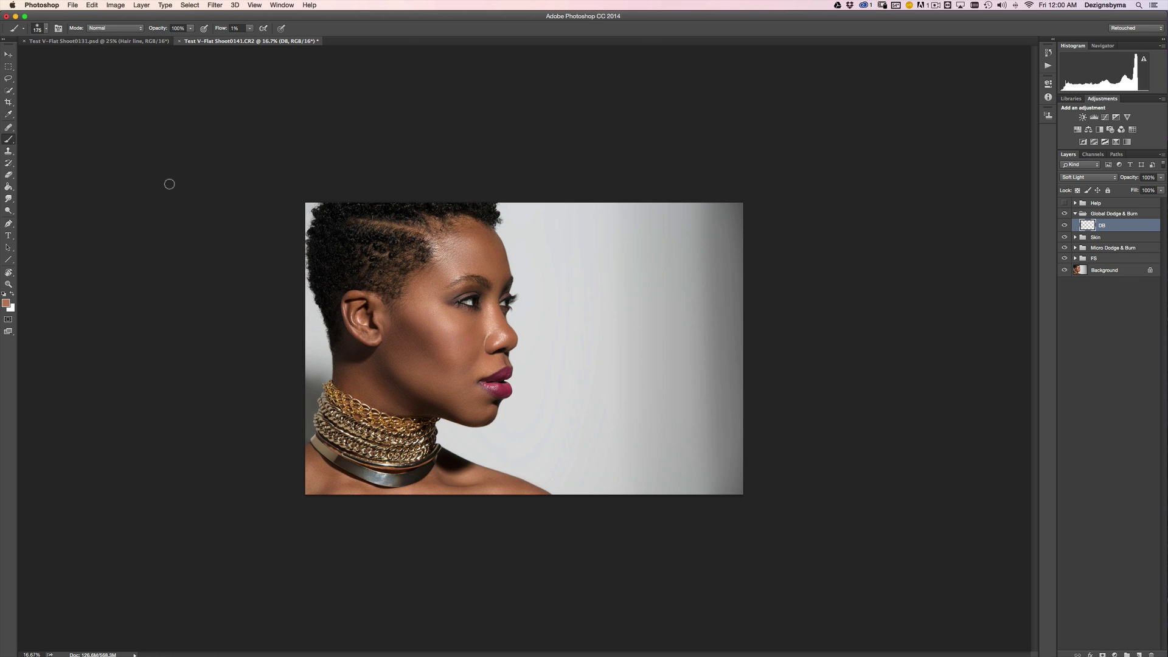
{"action": "key", "text": "super+equal"}
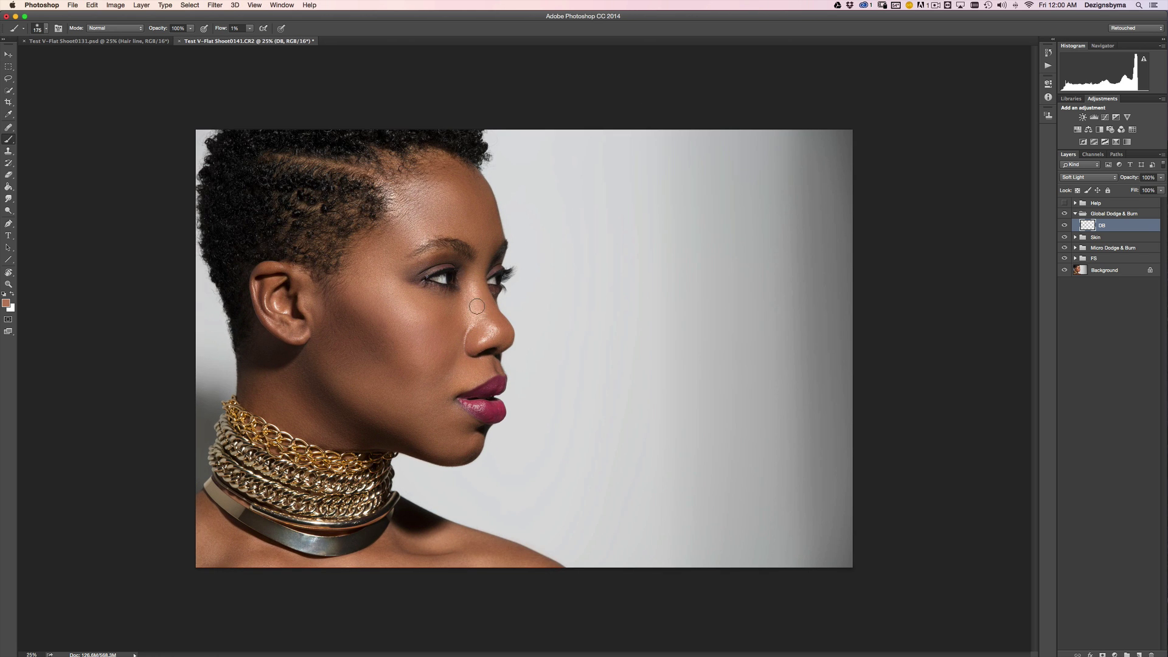
{"action": "key", "text": "super+equal"}
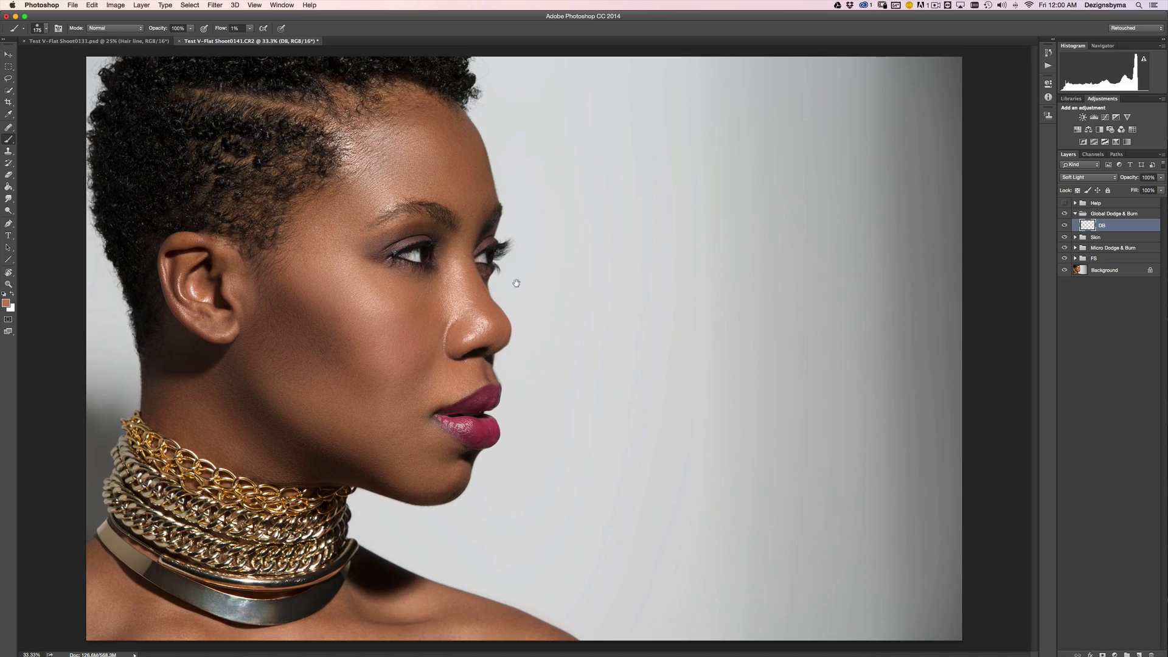
{"action": "key", "text": "super+equal"}
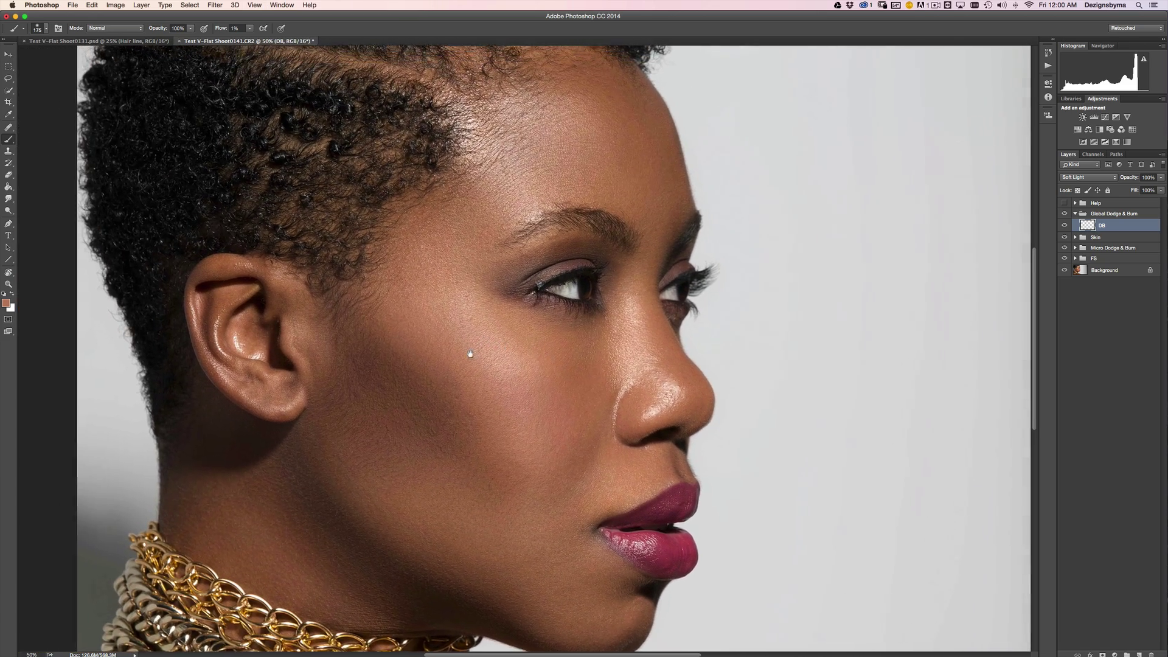
{"action": "mouse_move", "coordinate": [471, 378]}
{"action": "left_mouse_down"}
{"action": "mouse_move", "coordinate": [485, 368]}
{"action": "mouse_move", "coordinate": [480, 346]}
{"action": "mouse_move", "coordinate": [484, 379]}
{"action": "mouse_move", "coordinate": [470, 363]}
{"action": "mouse_move", "coordinate": [511, 382]}
{"action": "left_mouse_up"}
{"action": "key", "text": "super+equal"}
{"action": "key", "text": "super+equal"}
Step: Heal a patch of coarse texture in the cheek's shadow area on the FS group's High layer with the Healing Brush
{"action": "key", "text": "bracketleft"}
{"action": "key", "text": "bracketleft"}
{"action": "key", "text": "bracketleft"}
{"action": "key", "text": "bracketleft"}
{"action": "key", "text": "bracketleft"}
{"action": "key", "text": "bracketleft"}
{"action": "key", "text": "bracketleft"}
{"action": "key", "text": "bracketleft"}
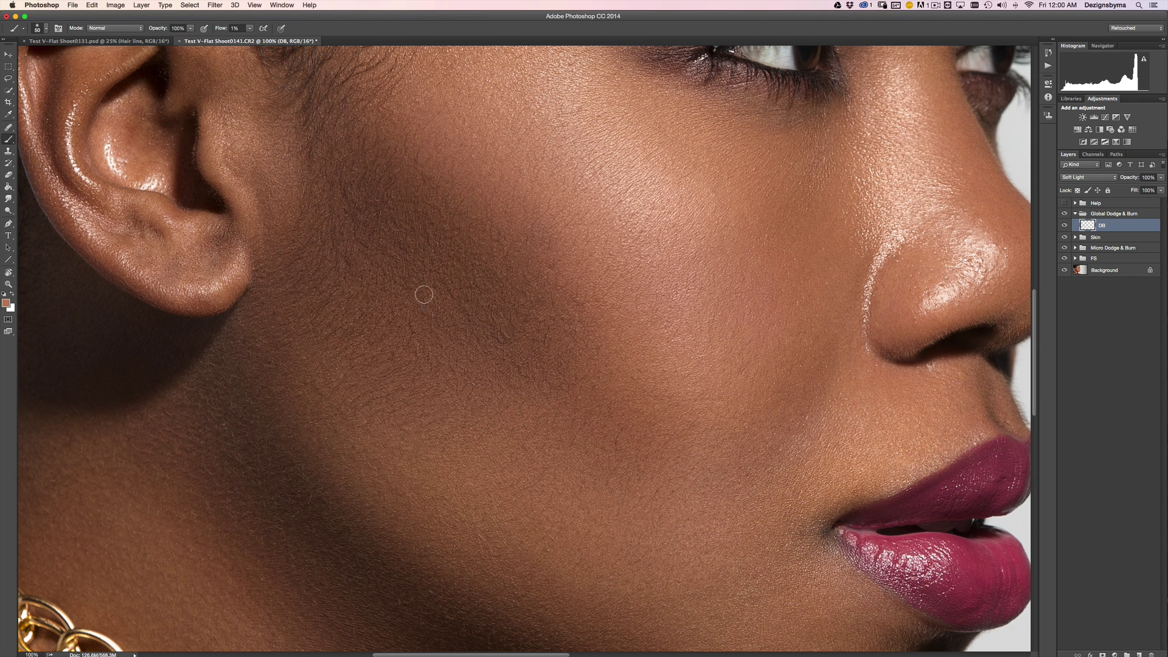
{"action": "key", "text": "bracketleft"}
{"action": "left_click", "coordinate": [1075, 258]}
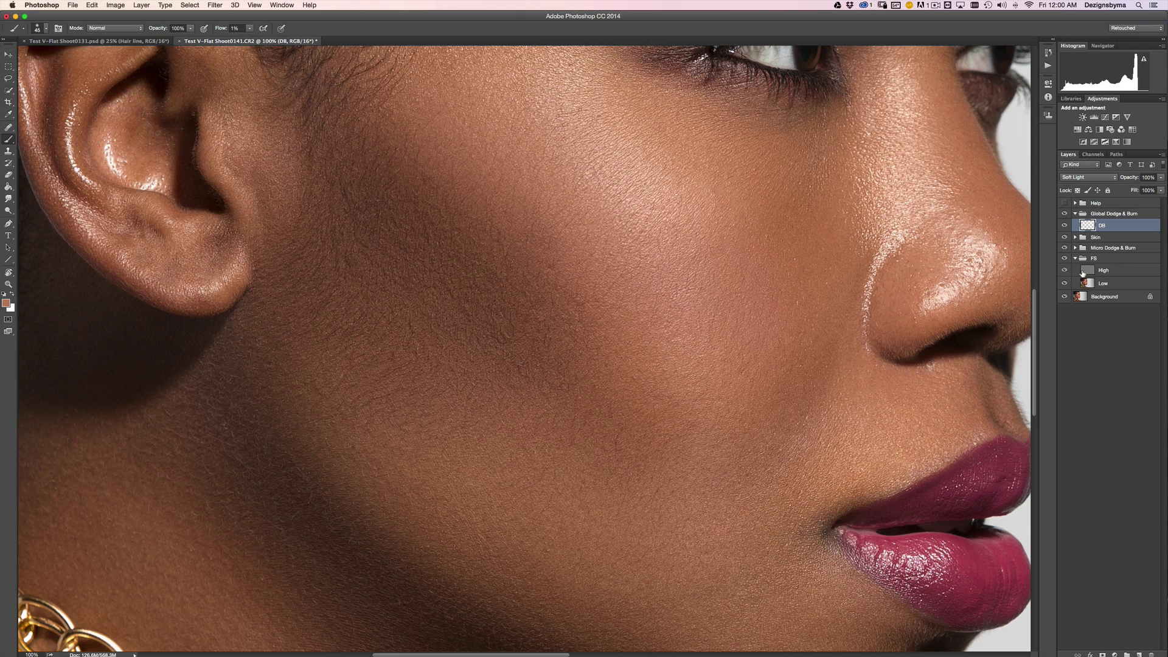
{"action": "left_click", "coordinate": [1089, 271]}
{"action": "left_click", "coordinate": [9, 128]}
{"action": "key", "text": "super+equal"}
{"action": "key", "text": "bracketleft"}
{"action": "key", "text": "bracketleft"}
{"action": "key", "text": "bracketleft"}
{"action": "key", "text": "bracketright"}
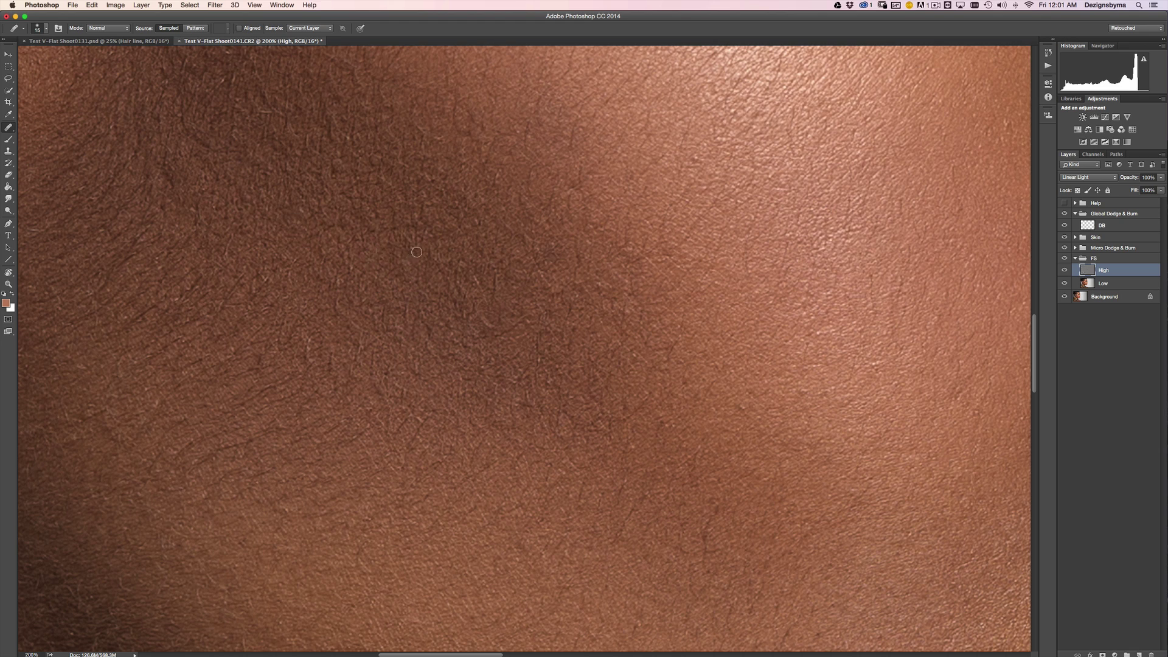
{"action": "left_click", "coordinate": [539, 275]}
{"action": "key", "text": "super+minus"}
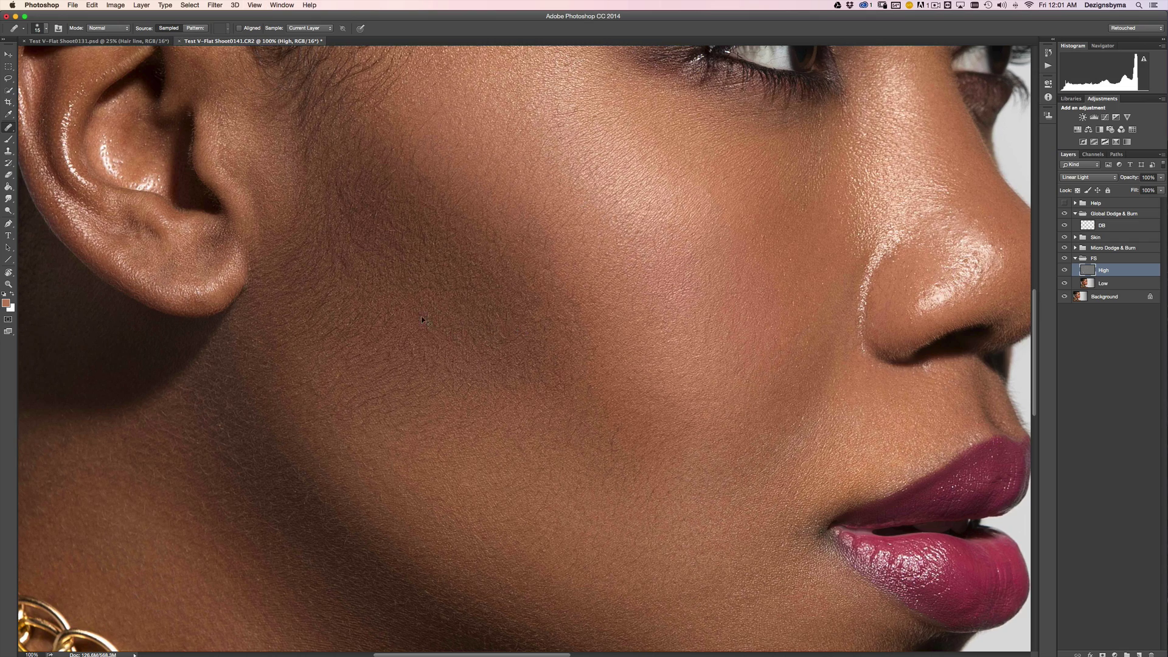
Step: Sample clean cheek texture and heal rough spots on the jaw below the ear and the shaded cheek
{"action": "key", "text": "super+plus"}
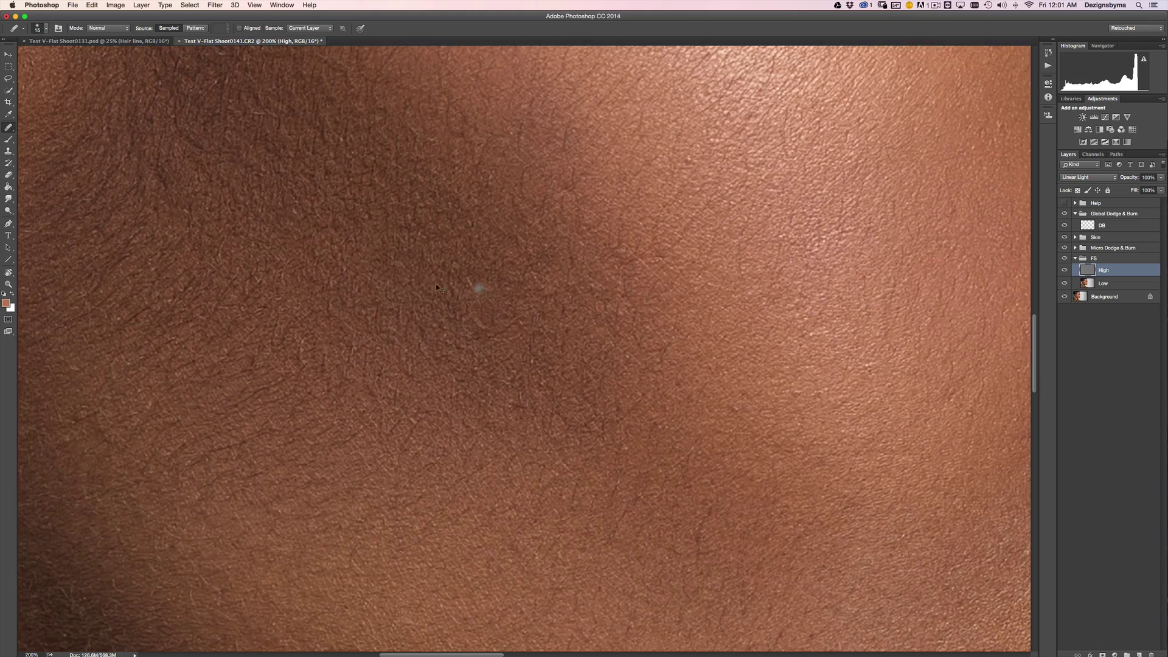
{"action": "key", "text": "super+minus"}
{"action": "key", "text": "super+minus"}
{"action": "key", "text": "super+equal"}
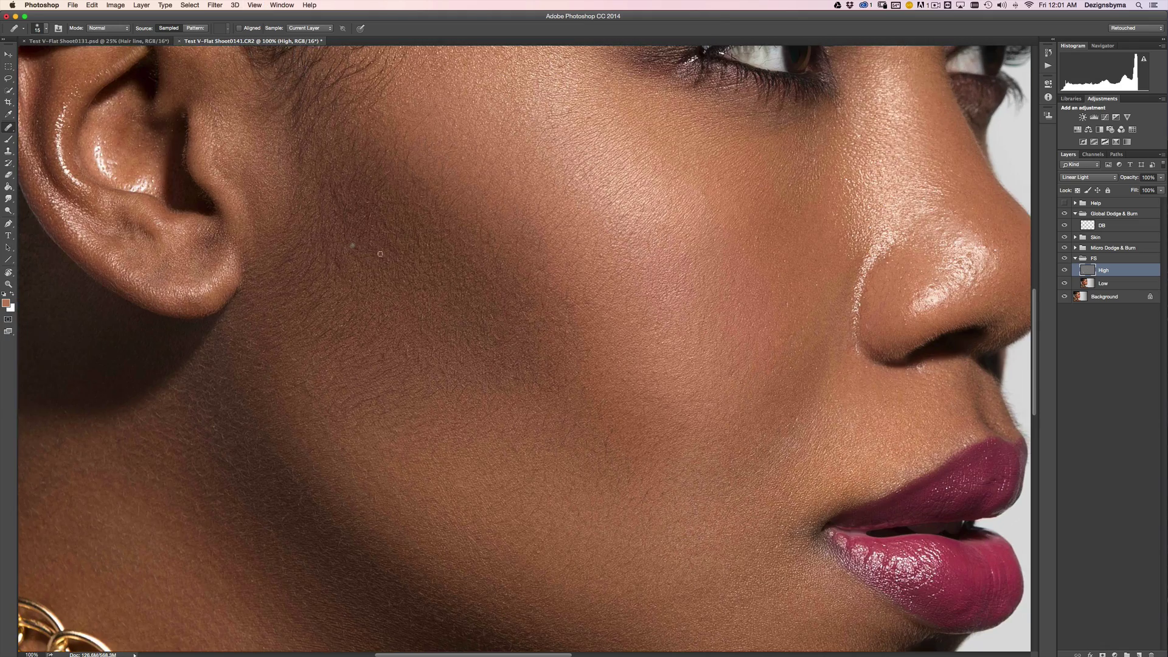
{"action": "left_click", "coordinate": [412, 244], "text": "alt"}
{"action": "key", "text": "bracketright"}
{"action": "left_click", "coordinate": [208, 437]}
{"action": "left_click", "coordinate": [340, 256]}
Step: Collapse the FS group and compare the cheek with the group hidden and shown
{"action": "left_click", "coordinate": [1076, 260]}
{"action": "left_click", "coordinate": [1064, 258]}
{"action": "left_click", "coordinate": [1064, 258]}
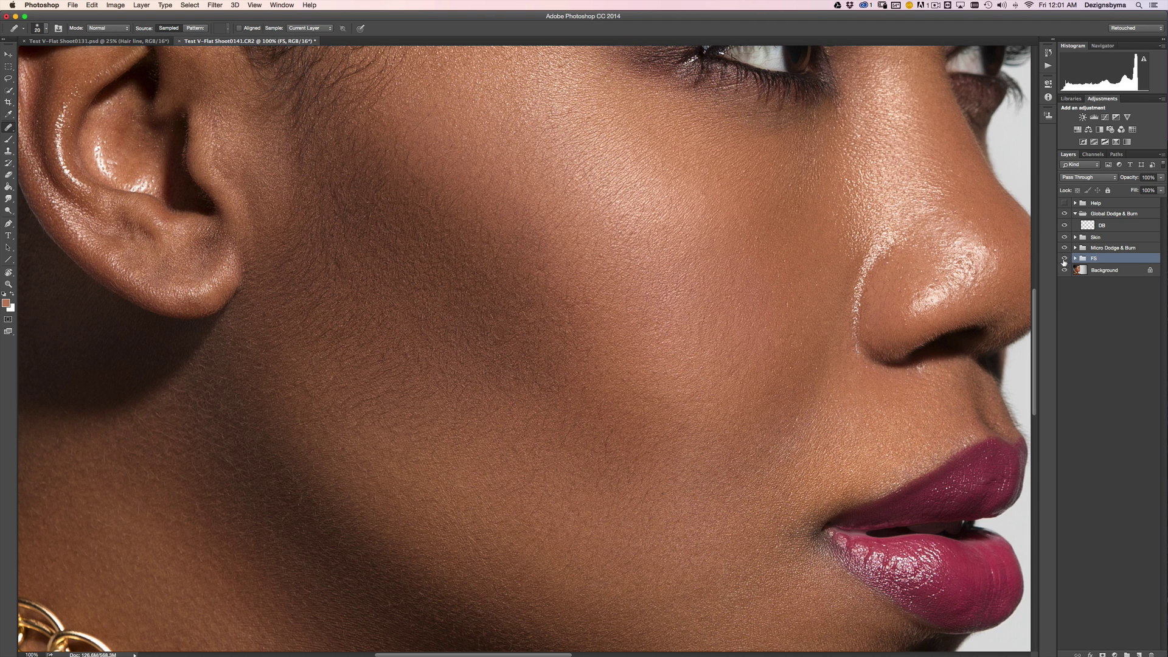
{"action": "left_click", "coordinate": [1065, 259]}
{"action": "left_click", "coordinate": [1064, 259]}
Step: Continue healing the shaded cheek texture near the ear on the High layer, checking the portrait at 33.3% and 100%
{"action": "left_click", "coordinate": [1075, 260]}
{"action": "left_click", "coordinate": [1089, 270]}
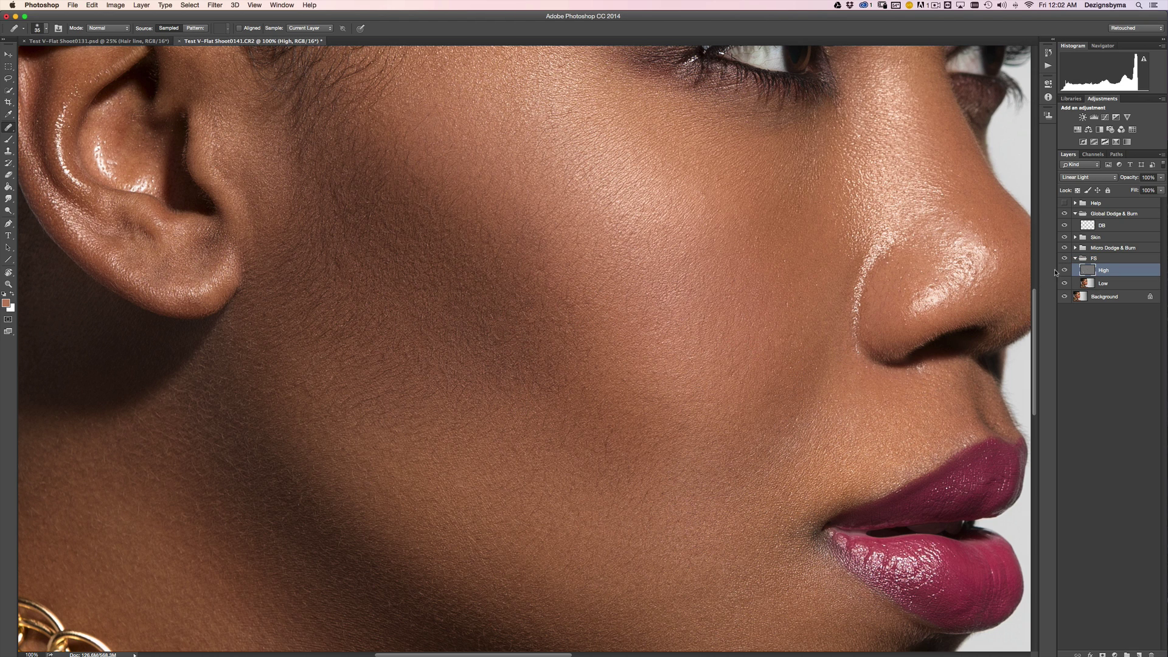
{"action": "left_click", "coordinate": [1064, 259]}
{"action": "key", "text": "super+minus"}
{"action": "key", "text": "super+minus"}
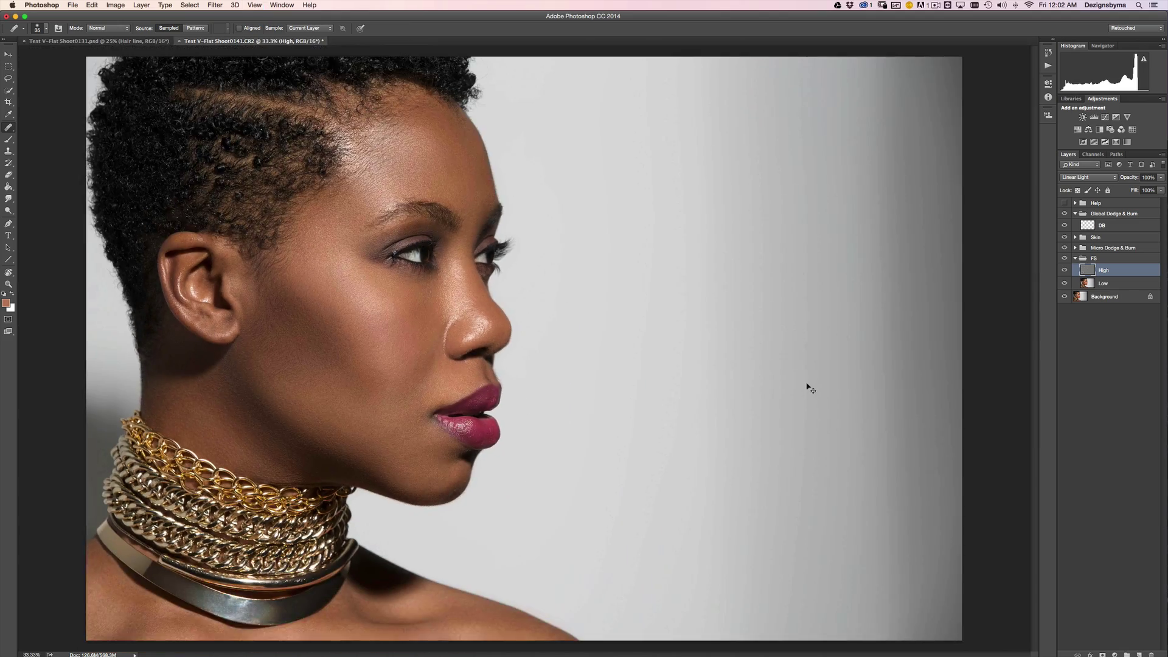
{"action": "key", "text": "super+1"}
{"action": "mouse_move", "coordinate": [206, 277]}
{"action": "left_mouse_down"}
{"action": "mouse_move", "coordinate": [558, 349]}
{"action": "mouse_move", "coordinate": [649, 381]}
{"action": "left_mouse_up"}
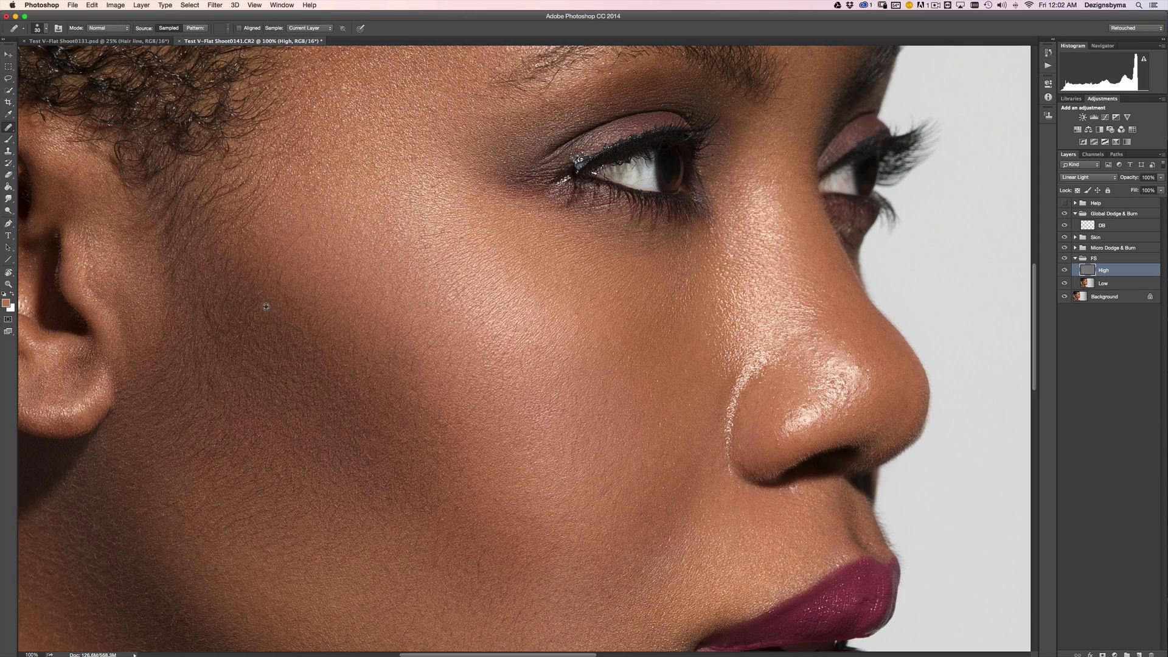
{"action": "key", "text": "super+minus"}
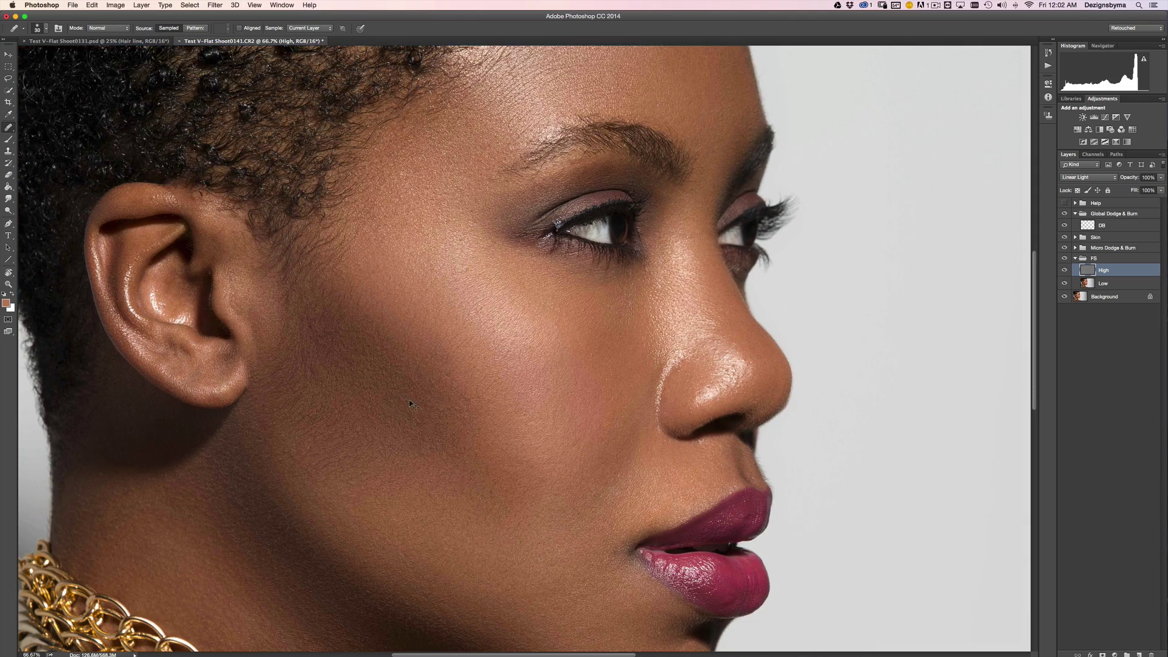
{"action": "key", "text": "super+plus"}
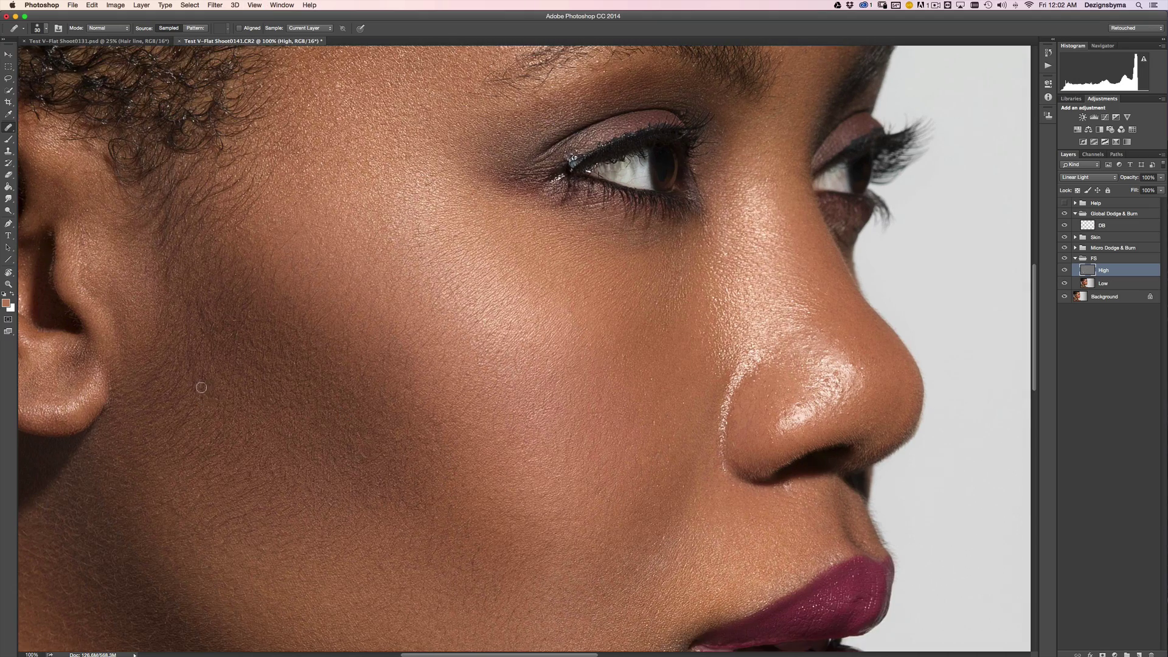
{"action": "key", "text": "super+minus"}
{"action": "key", "text": "super+minus"}
{"action": "key", "text": "super+minus"}
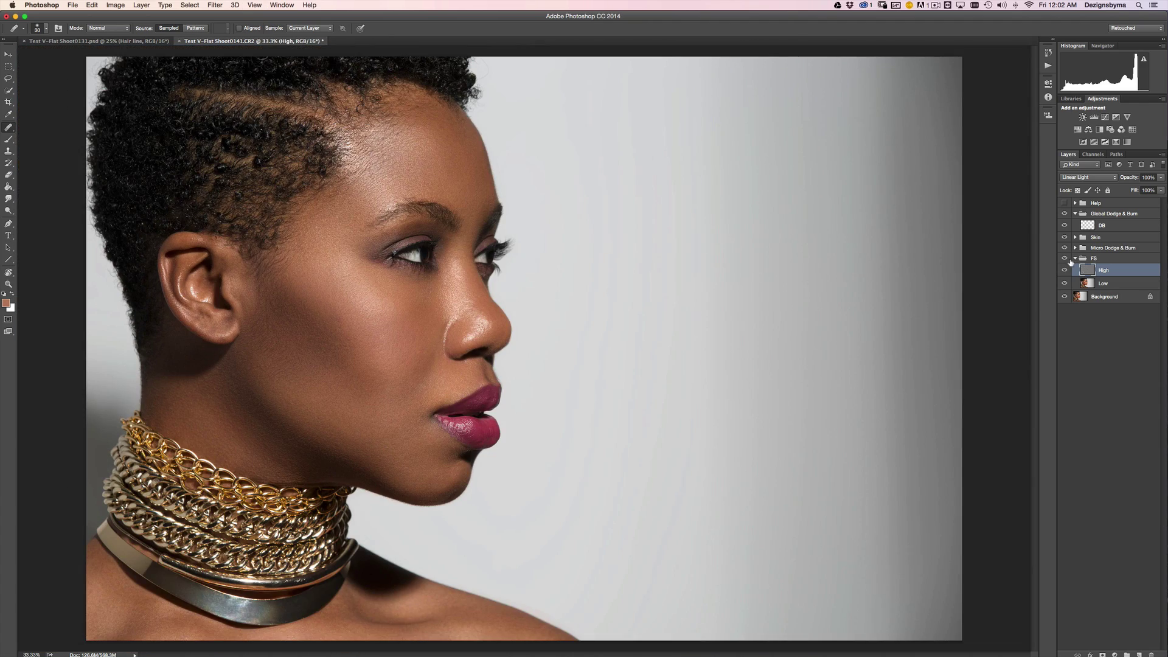
Step: Collapse the open layer groups and compare the portrait with and without the Global Dodge & Burn group
{"action": "left_click", "coordinate": [1075, 259]}
{"action": "left_click", "coordinate": [1075, 213]}
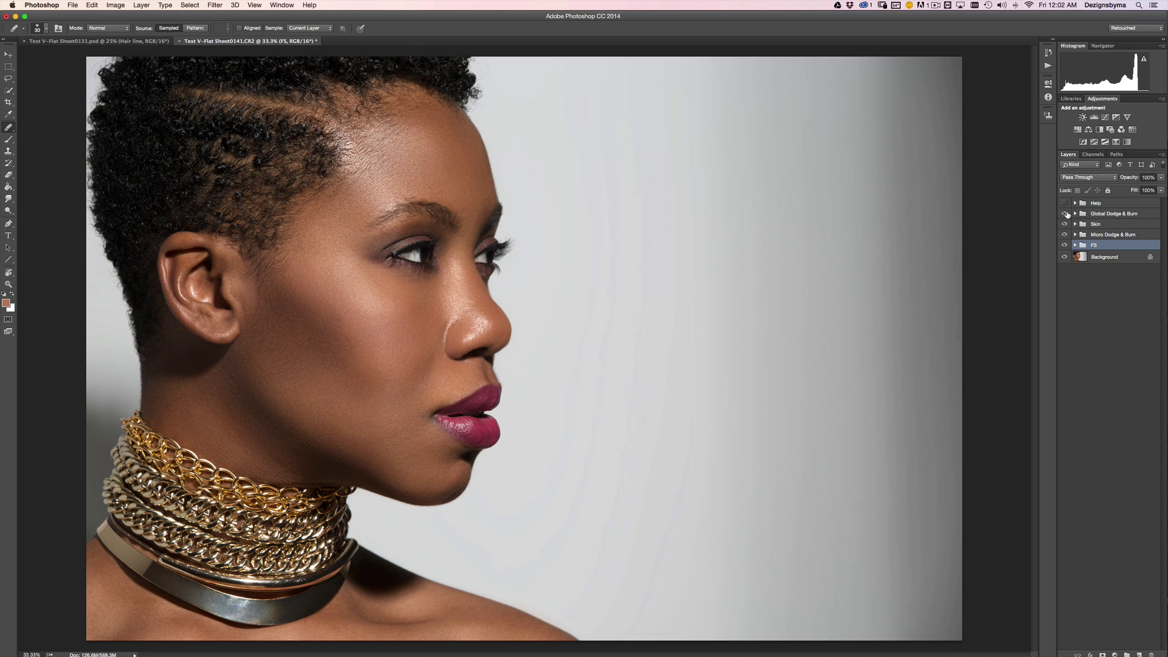
{"action": "left_click", "coordinate": [1065, 214]}
{"action": "left_click", "coordinate": [1065, 215]}
{"action": "left_click", "coordinate": [1064, 214]}
{"action": "left_click", "coordinate": [1064, 214]}
{"action": "left_click", "coordinate": [1065, 214]}
{"action": "left_click", "coordinate": [1064, 214]}
{"action": "left_click", "coordinate": [1065, 214]}
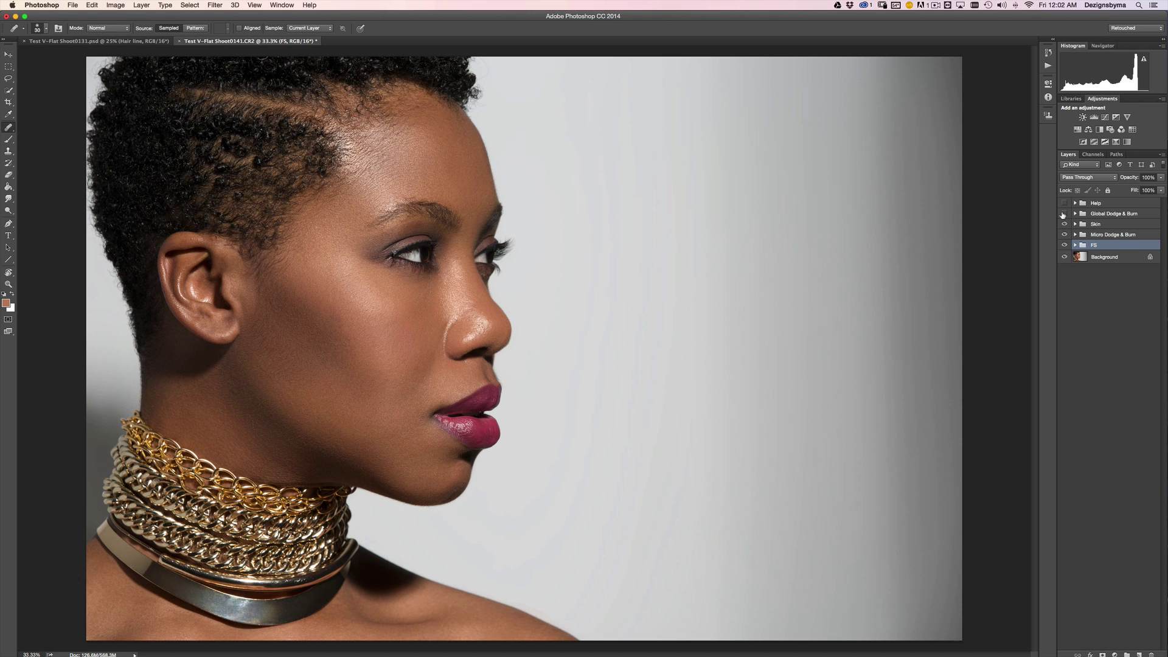
{"action": "left_click", "coordinate": [1065, 213]}
{"action": "left_click", "coordinate": [1065, 213]}
{"action": "left_click", "coordinate": [1064, 213]}
{"action": "left_click", "coordinate": [1064, 203]}
{"action": "left_click", "coordinate": [1152, 216]}
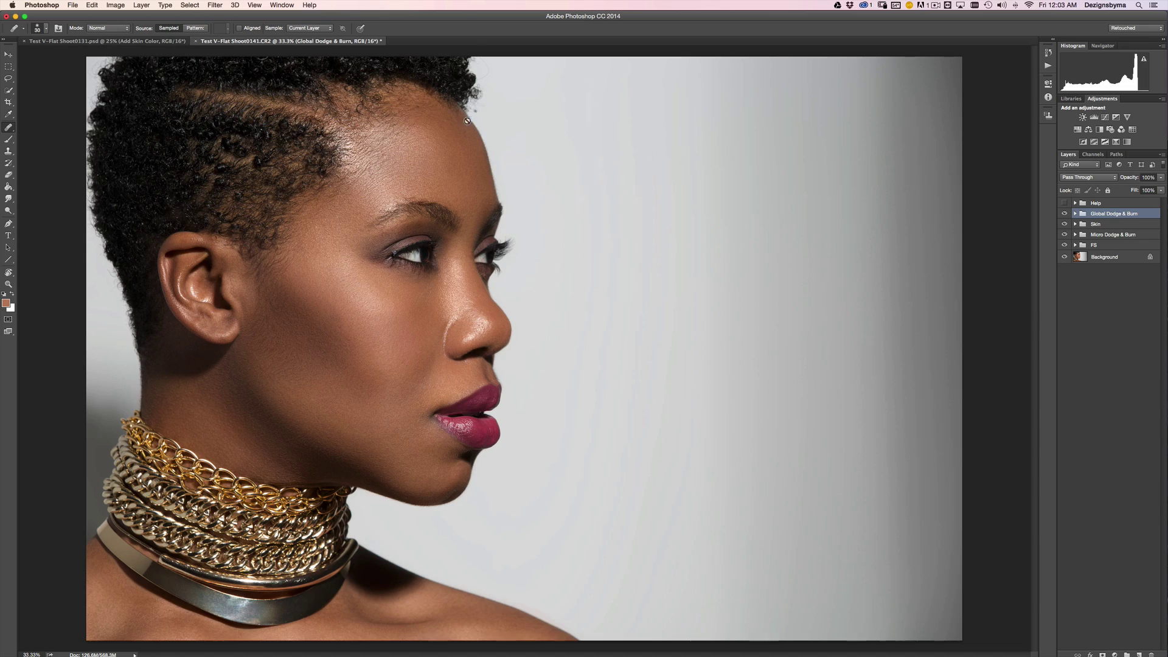
Step: Heal the skin texture between the nose and upper lip on the FS group's High layer
{"action": "key", "text": "super+equal"}
{"action": "key", "text": "super+equal"}
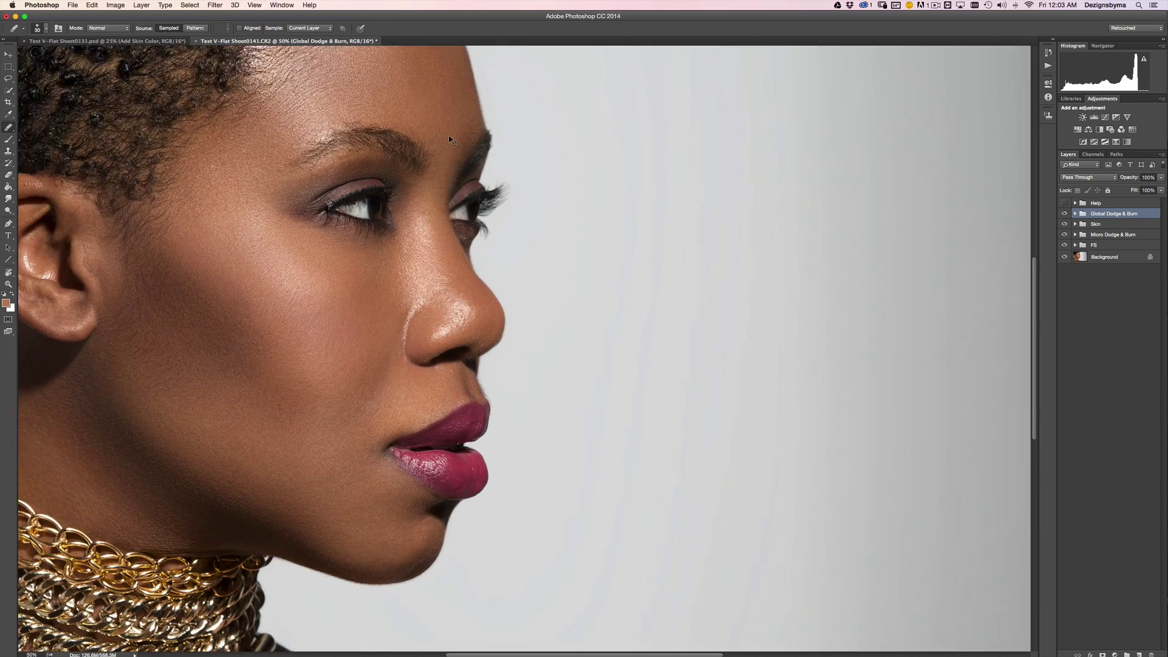
{"action": "key", "text": "super+equal"}
{"action": "key", "text": "super+equal"}
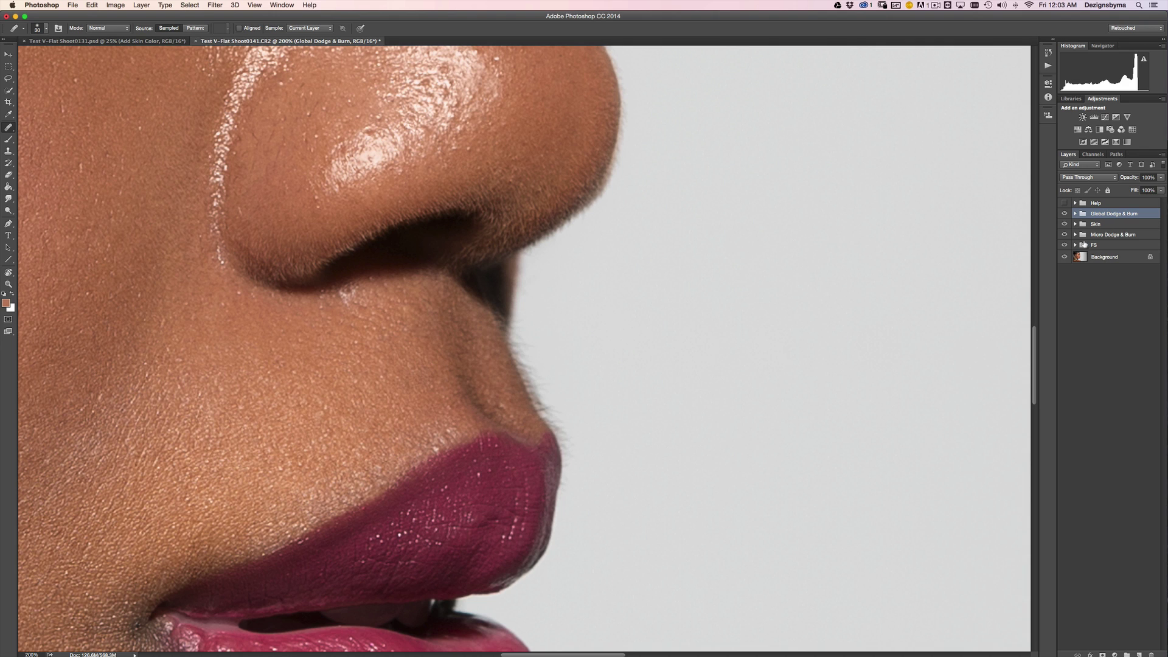
{"action": "left_click", "coordinate": [1075, 245]}
{"action": "left_click", "coordinate": [1081, 258]}
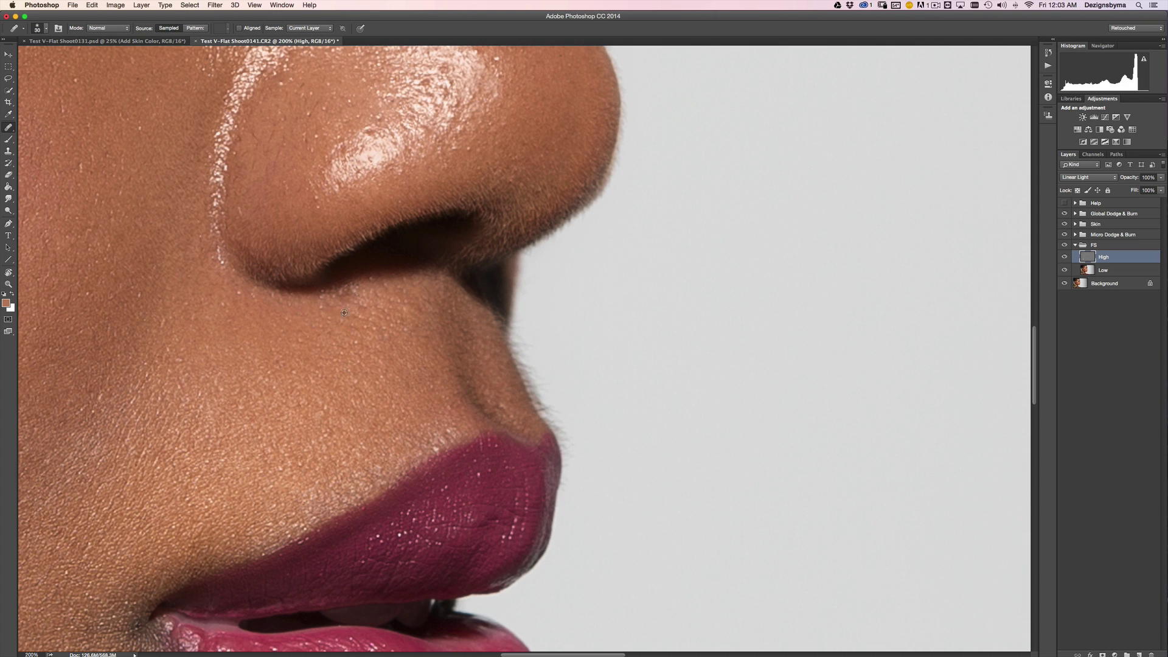
{"action": "key", "text": "super+minus"}
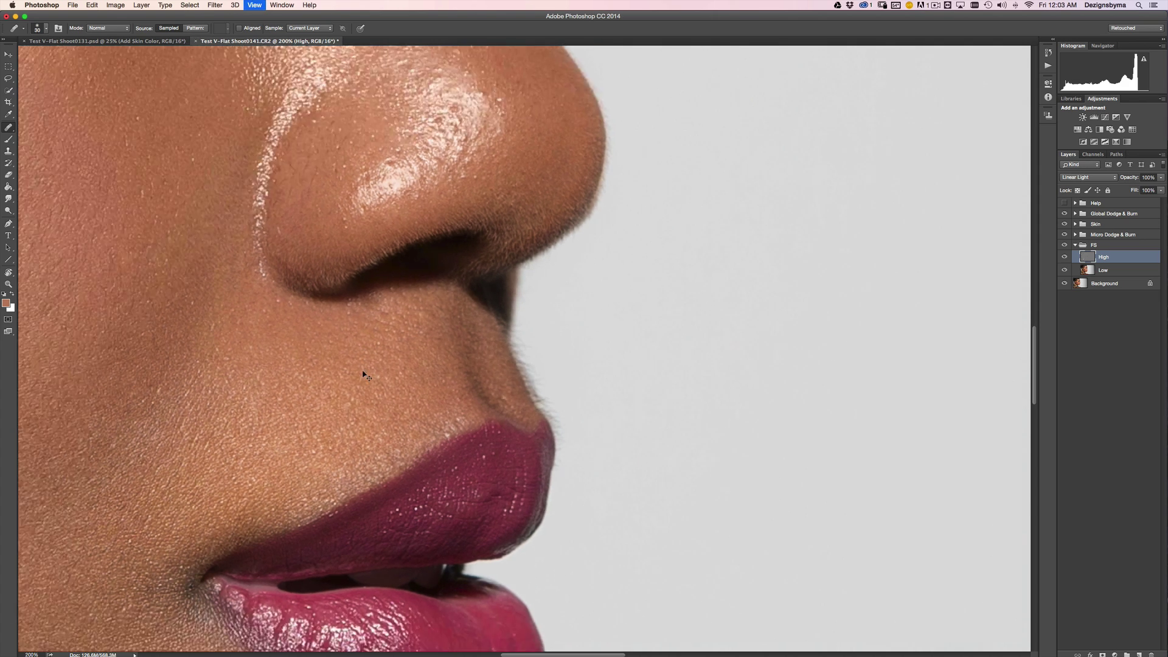
{"action": "key", "text": "super+minus"}
{"action": "key", "text": "super+z"}
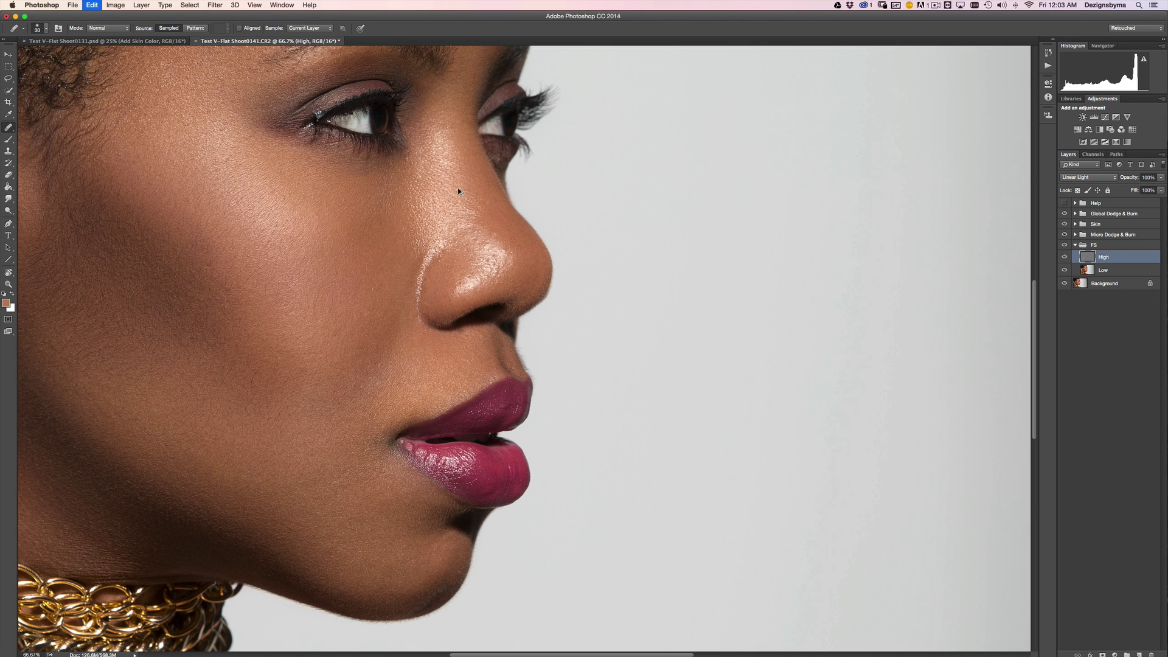
{"action": "key", "text": "super+z"}
{"action": "key", "text": "super+plus"}
{"action": "key", "text": "super+plus"}
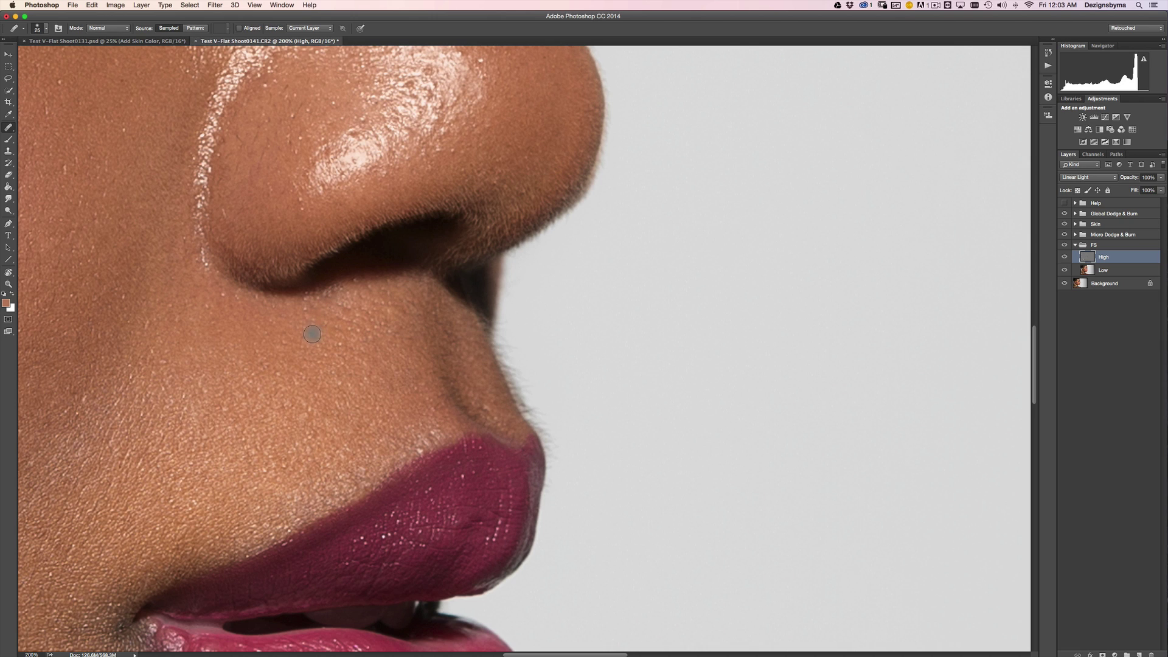
Step: Heal small texture flaws along the upper lip's edge with a smaller Healing Brush
{"action": "key", "text": "super+minus"}
{"action": "key", "text": "super+minus"}
{"action": "left_click_drag", "start_coordinate": [390, 303], "coordinate": [396, 311]}
{"action": "left_click_drag", "start_coordinate": [416, 270], "coordinate": [418, 280]}
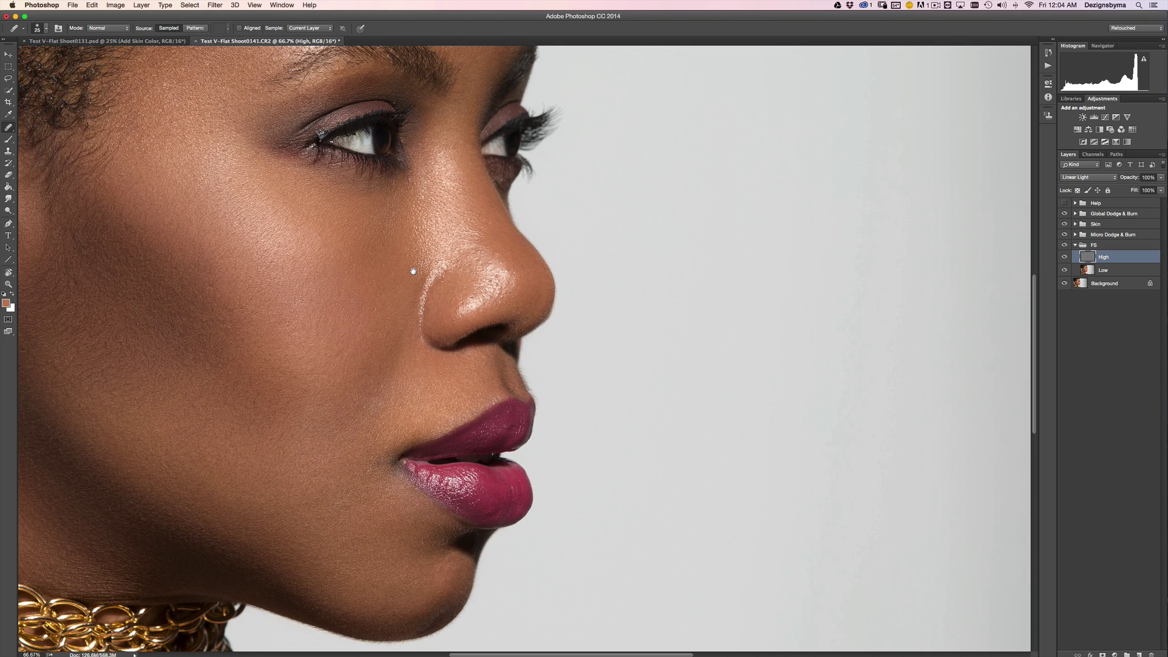
{"action": "key", "text": "super+plus"}
{"action": "key", "text": "super+plus"}
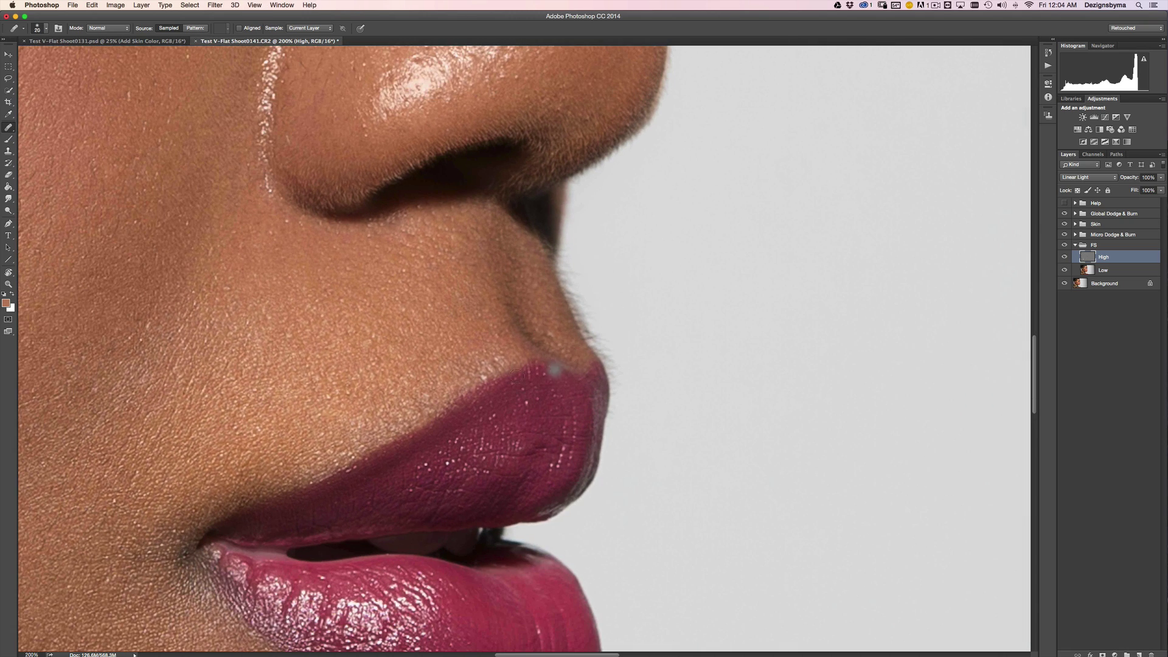
{"action": "key", "text": "bracketleft"}
{"action": "left_click", "coordinate": [475, 372]}
{"action": "left_click", "coordinate": [429, 390]}
Step: Heal bright specks in the highlight on the side of the nose
{"action": "key", "text": "super+minus"}
{"action": "scroll", "coordinate": [533, 258], "scroll_direction": "up", "scroll_amount": 5}
{"action": "key", "text": "super+plus"}
{"action": "scroll", "coordinate": [530, 315], "scroll_direction": "up", "scroll_amount": 2}
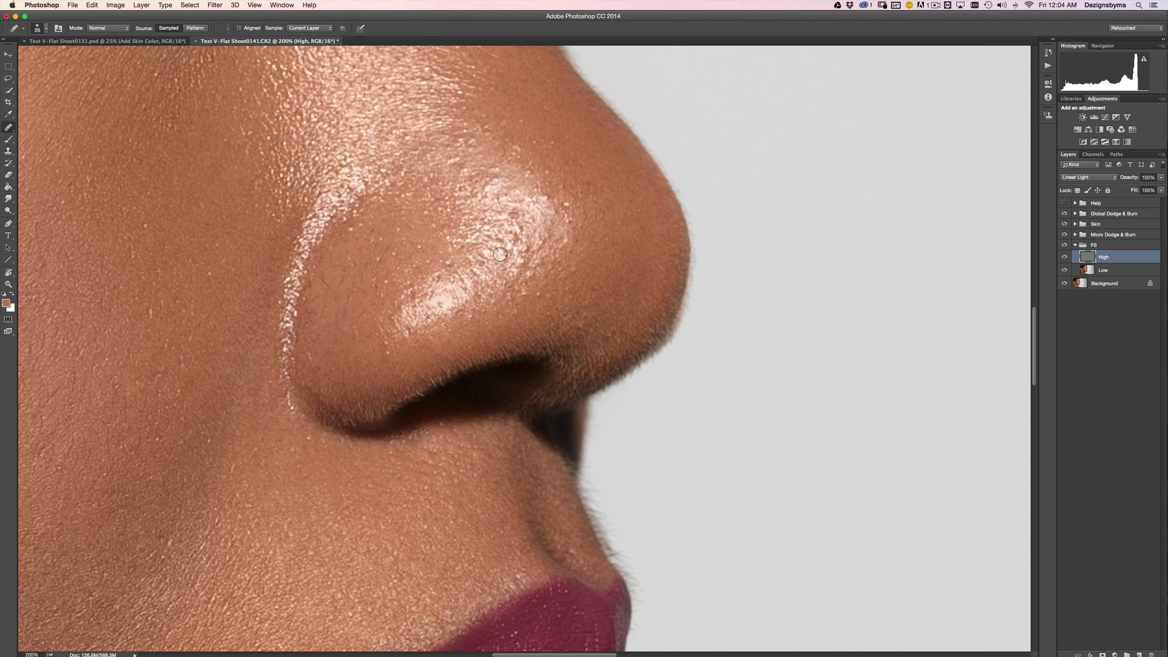
{"action": "left_click", "coordinate": [516, 241]}
{"action": "left_click", "coordinate": [473, 272]}
{"action": "key", "text": "super+minus"}
{"action": "key", "text": "super+minus"}
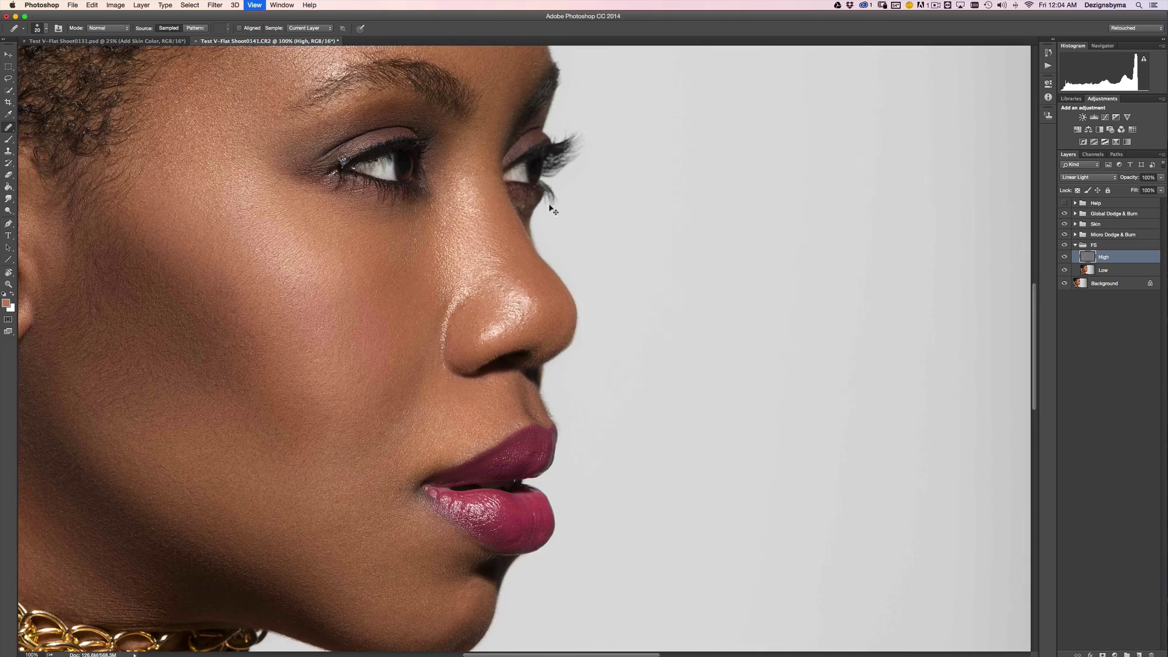
Step: Examine the skin texture around the nose bridge, eyebrows and temple at 100% and 200% magnification
{"action": "left_click_drag", "start_coordinate": [486, 243], "coordinate": [543, 369]}
{"action": "key", "text": "super+plus"}
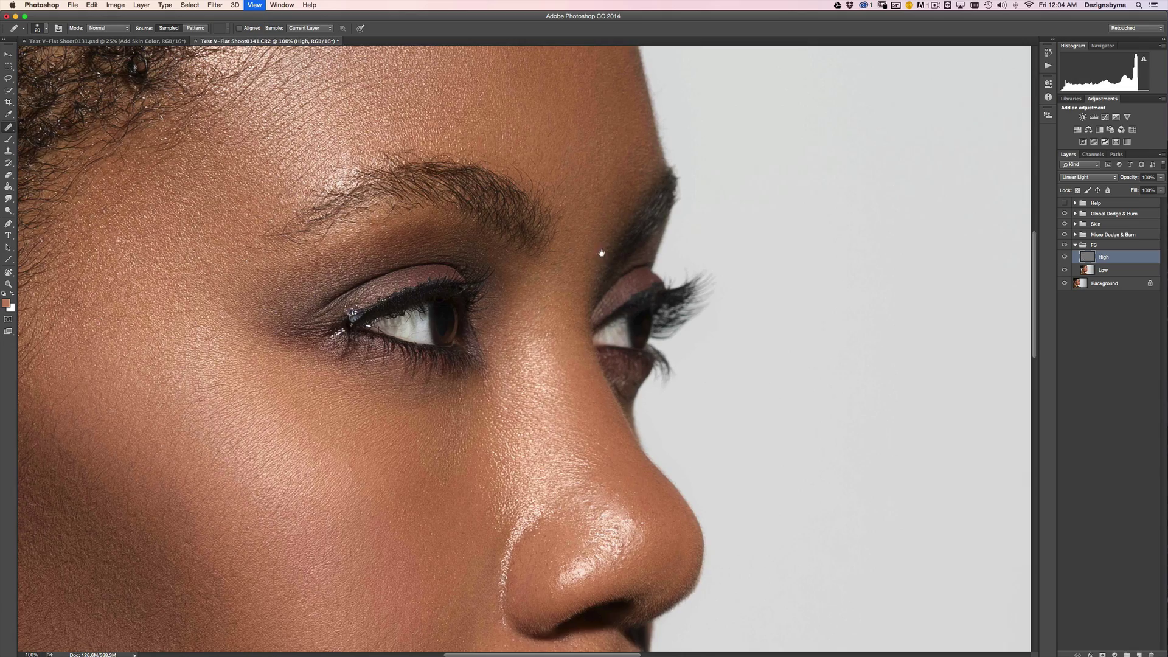
{"action": "key", "text": "super+plus"}
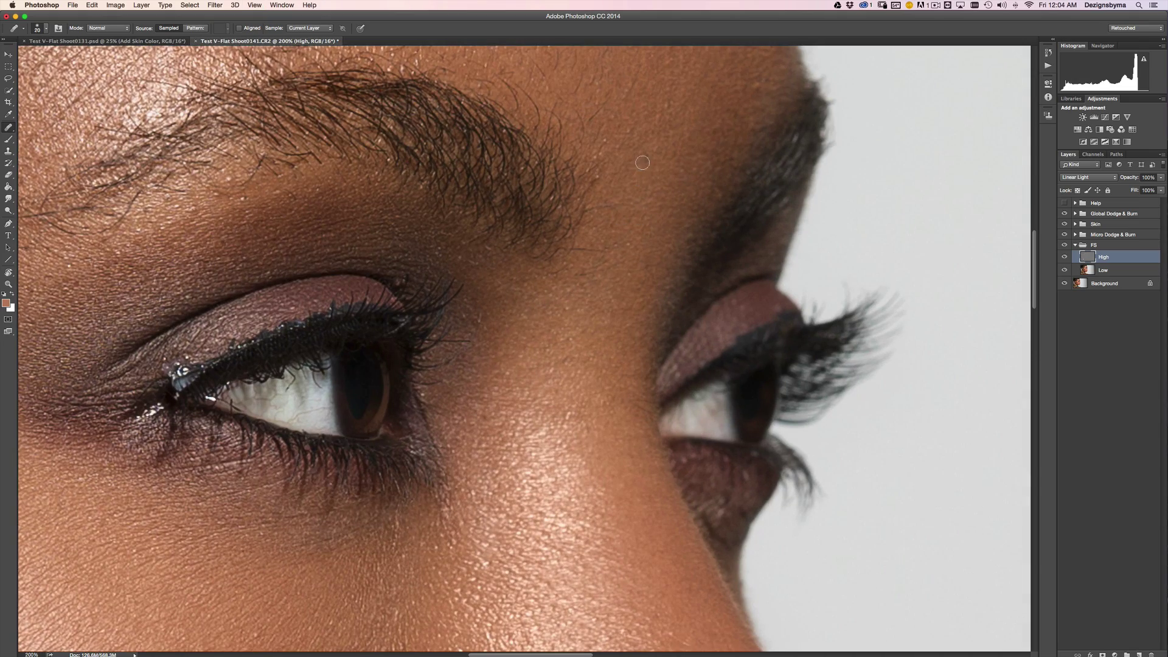
{"action": "key", "text": "super+minus"}
{"action": "scroll", "coordinate": [487, 278], "scroll_direction": "left", "scroll_amount": 10}
{"action": "scroll", "coordinate": [486, 279], "scroll_direction": "up", "scroll_amount": 2}
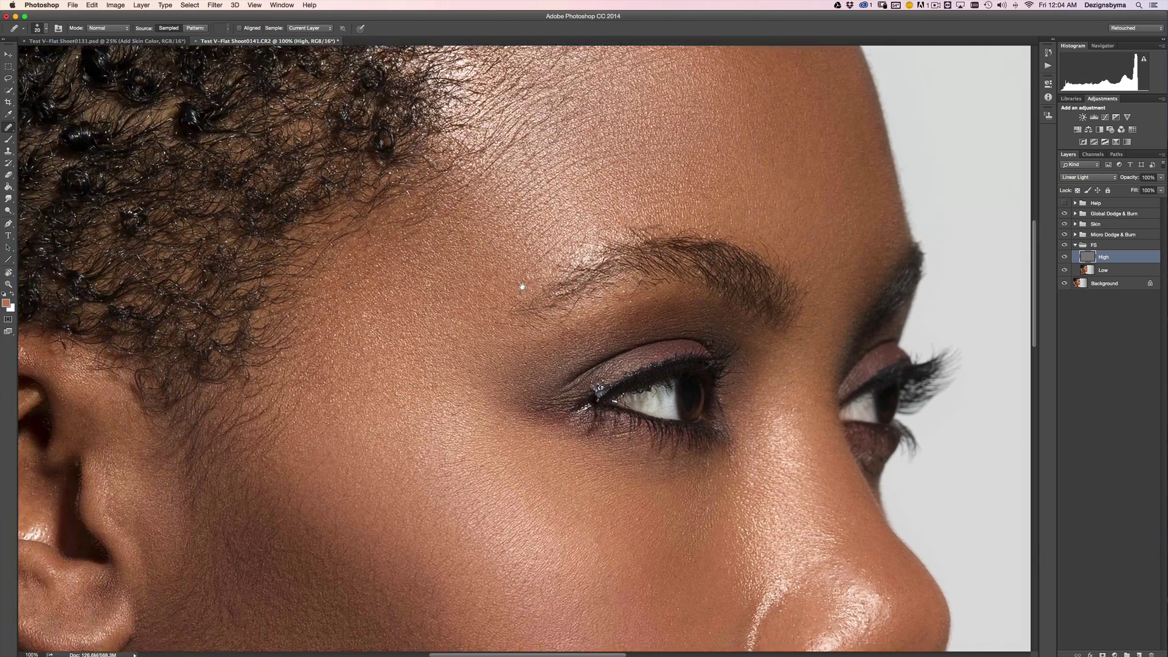
{"action": "key", "text": "super+plus"}
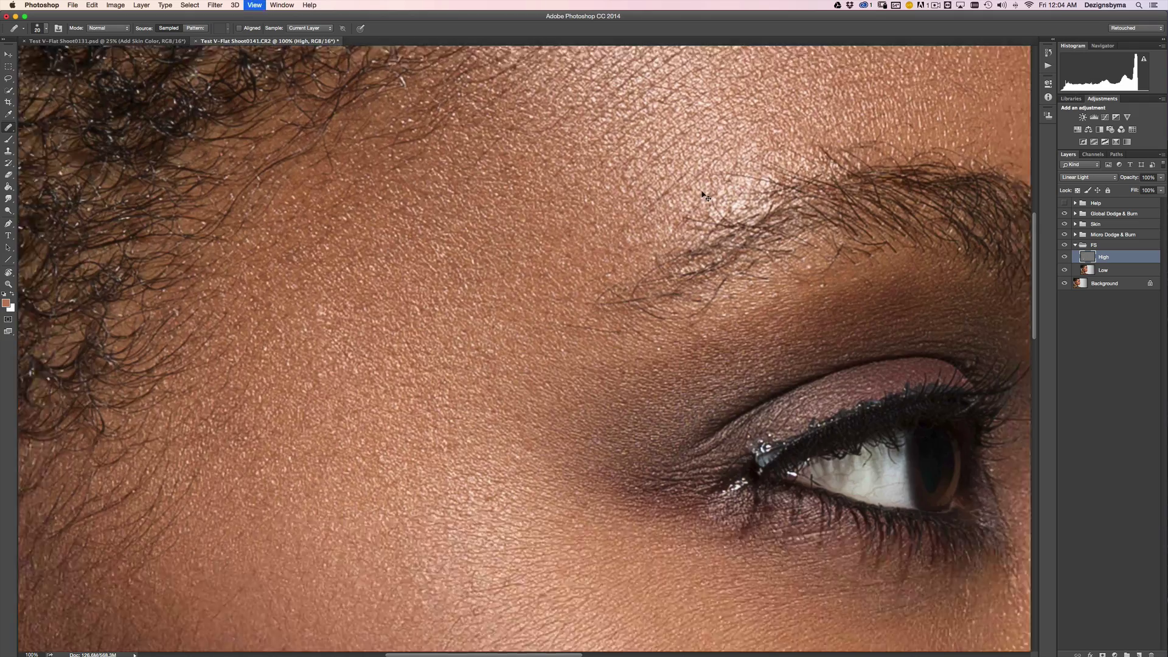
{"action": "key", "text": "super+minus"}
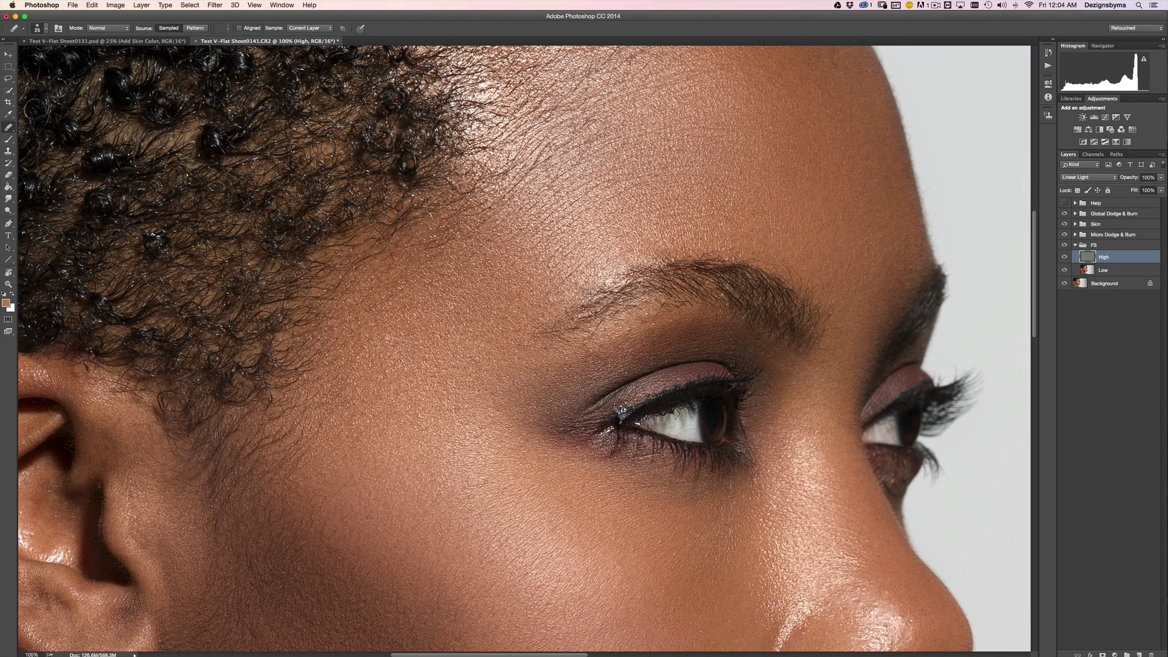
Step: Heal small texture flaws in the skin around the eyebrow on the High layer with the Healing Brush
{"action": "left_click", "coordinate": [566, 296], "text": "alt"}
{"action": "left_click", "coordinate": [658, 330], "text": "alt"}
{"action": "key", "text": "super+equal"}
{"action": "scroll", "coordinate": [774, 174], "scroll_direction": "right", "scroll_amount": 5}
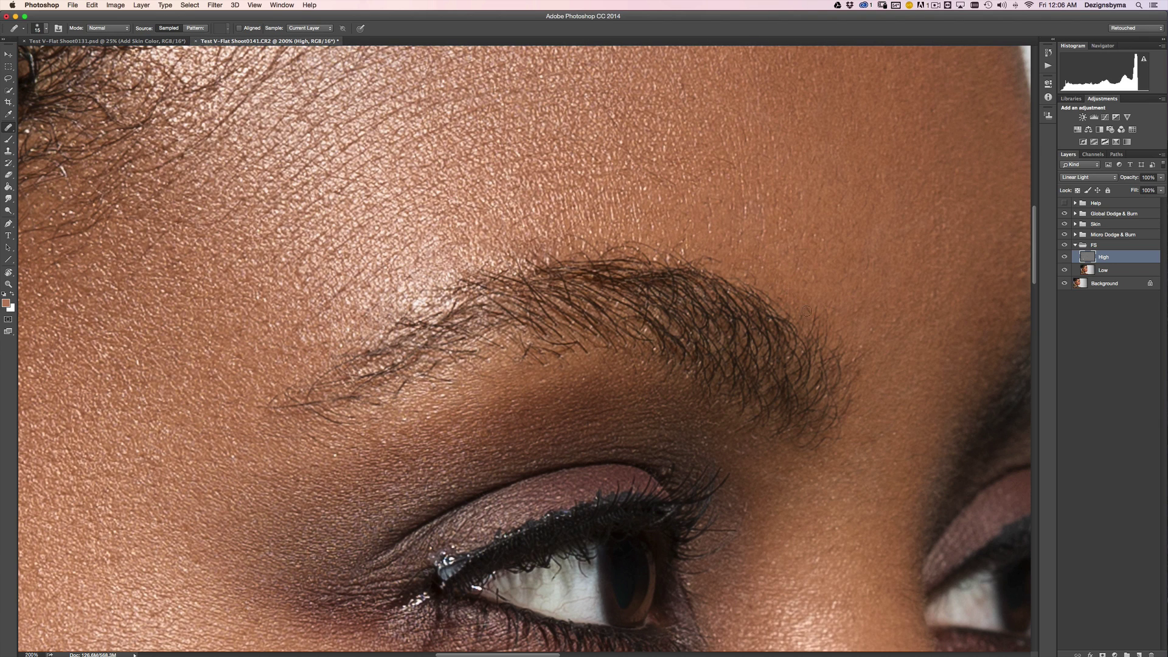
{"action": "left_click", "coordinate": [828, 333]}
{"action": "key", "text": "super+minus"}
{"action": "key", "text": "super+minus"}
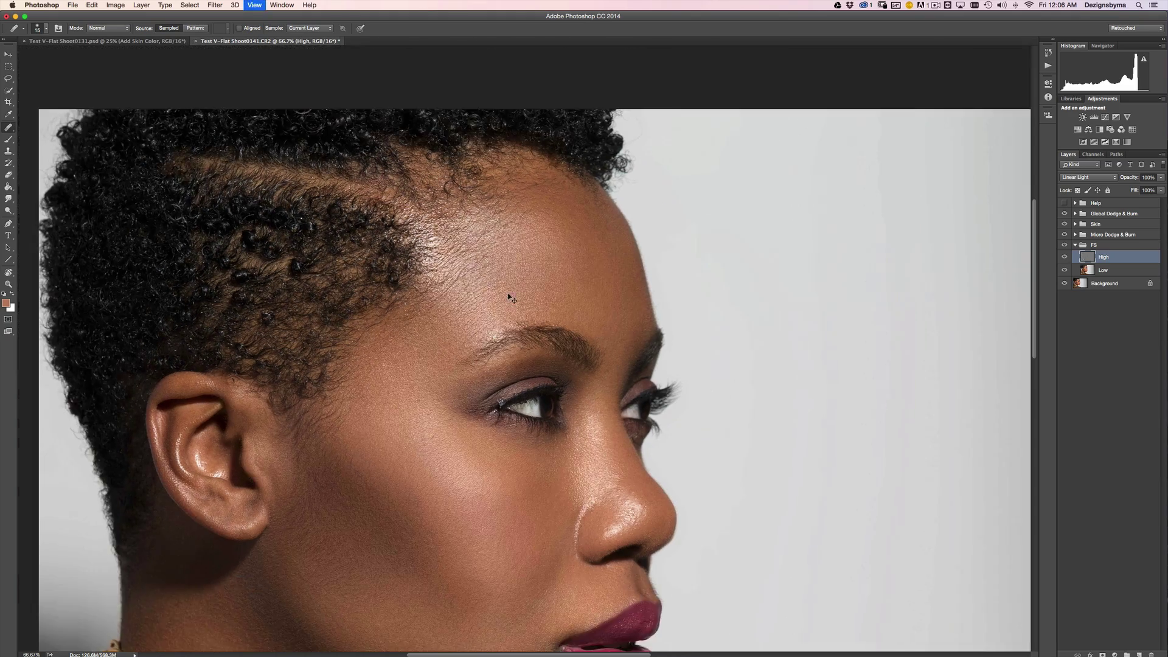
{"action": "key", "text": "super+plus"}
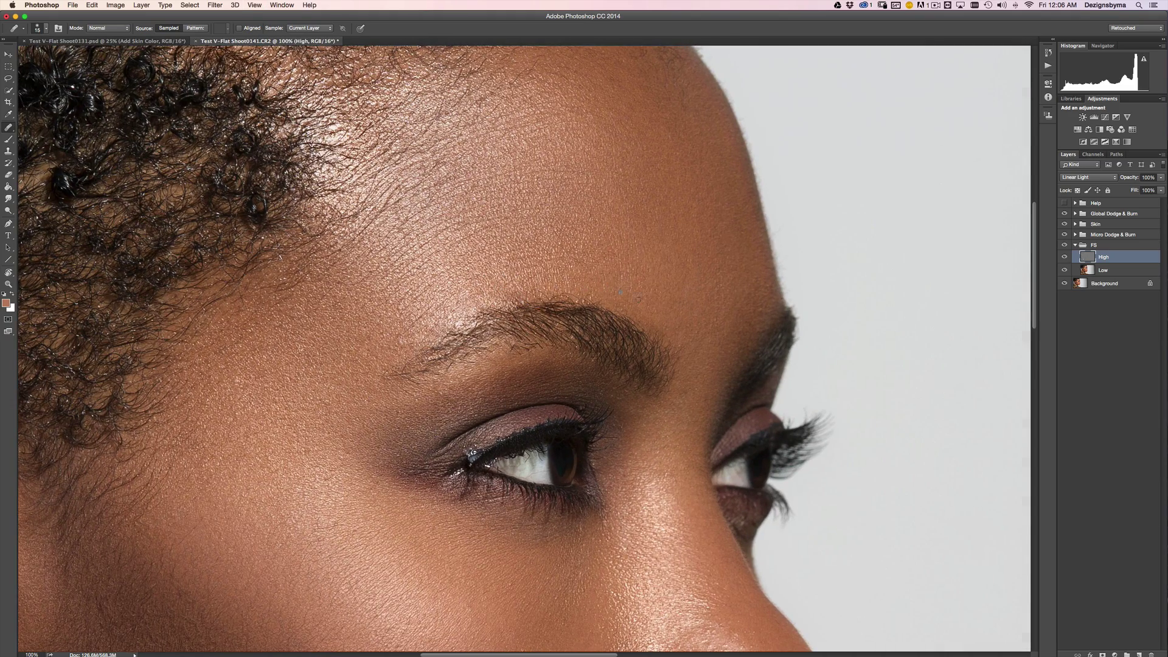
{"action": "key", "text": "super+plus"}
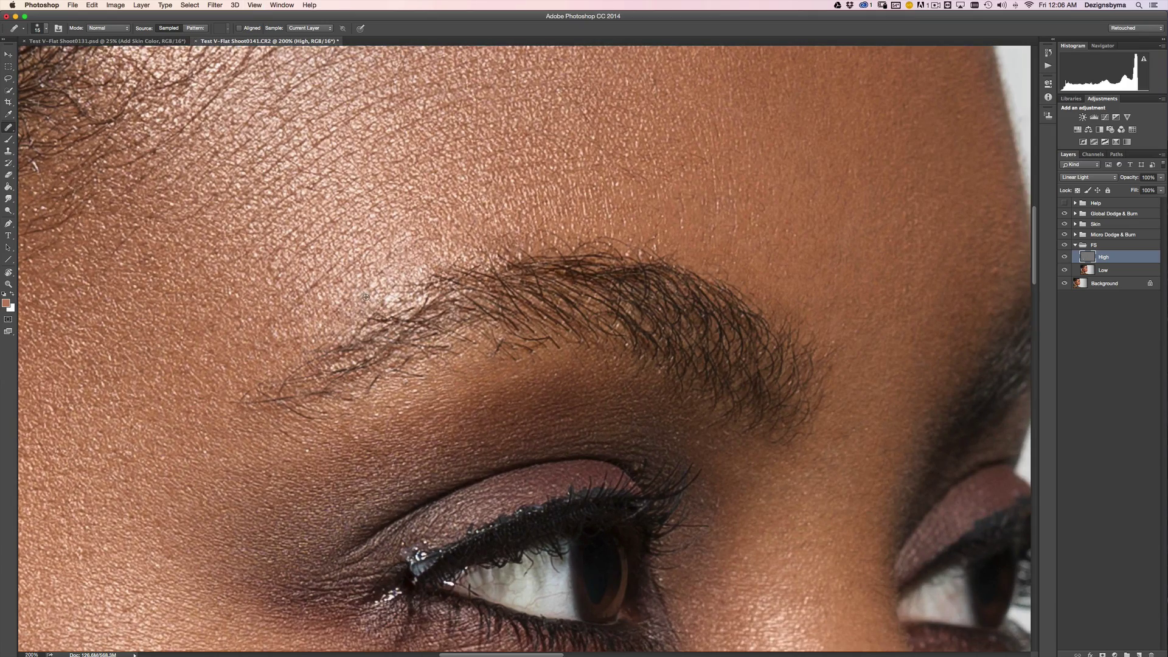
{"action": "mouse_move", "coordinate": [384, 276]}
{"action": "left_mouse_down"}
{"action": "mouse_move", "coordinate": [412, 286]}
{"action": "mouse_move", "coordinate": [392, 274]}
{"action": "mouse_move", "coordinate": [430, 273]}
{"action": "mouse_move", "coordinate": [459, 251]}
{"action": "mouse_move", "coordinate": [443, 250]}
{"action": "mouse_move", "coordinate": [468, 244]}
{"action": "left_mouse_up"}
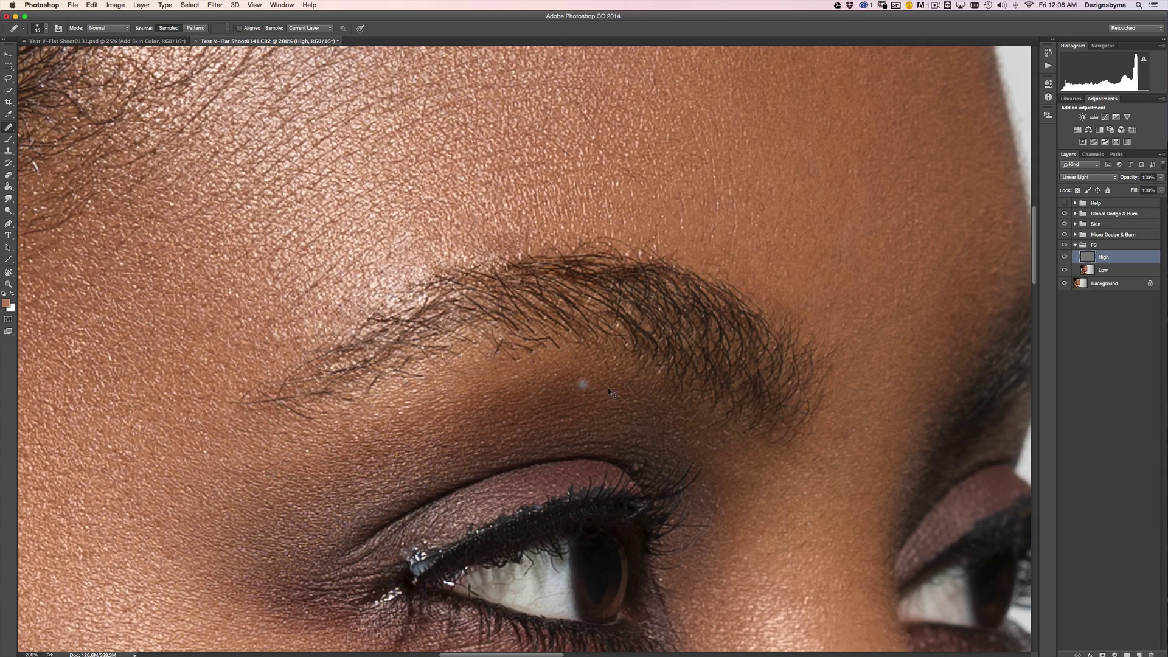
Step: Examine the healed skin in the full portrait and around the nose, eye and eyebrow at higher magnification
{"action": "key", "text": "super+minus"}
{"action": "key", "text": "super+minus"}
{"action": "key", "text": "super+minus"}
{"action": "key", "text": "super+minus"}
{"action": "key", "text": "super+minus"}
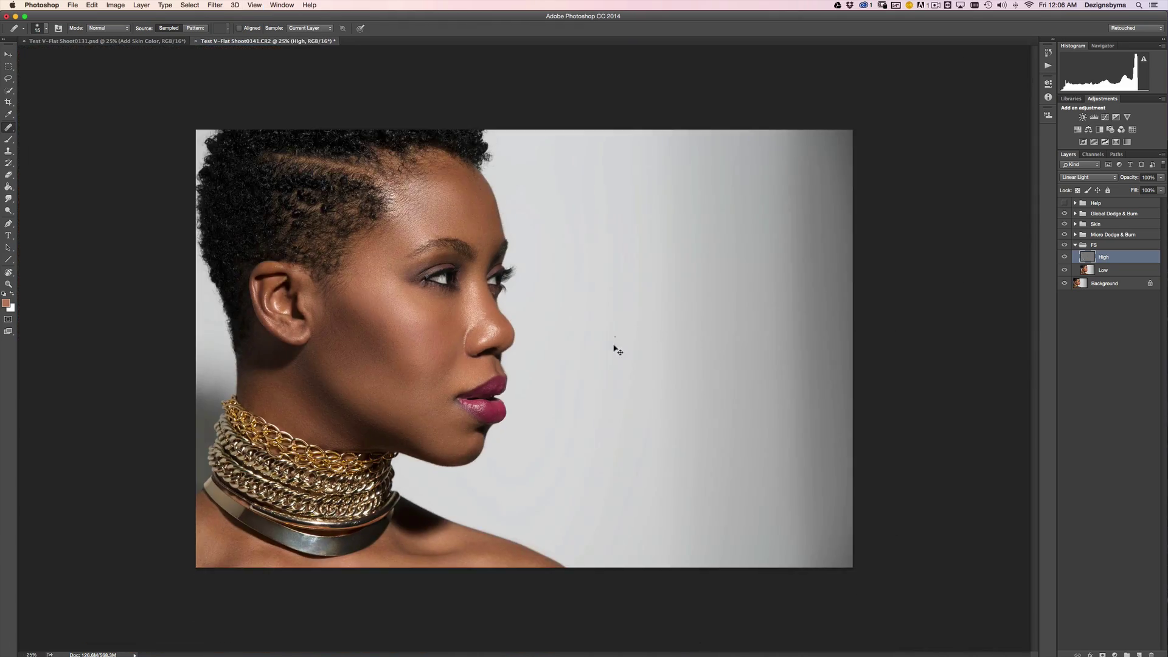
{"action": "key", "text": "super+plus"}
{"action": "key", "text": "super+plus"}
{"action": "key", "text": "super+plus"}
{"action": "key", "text": "super+plus"}
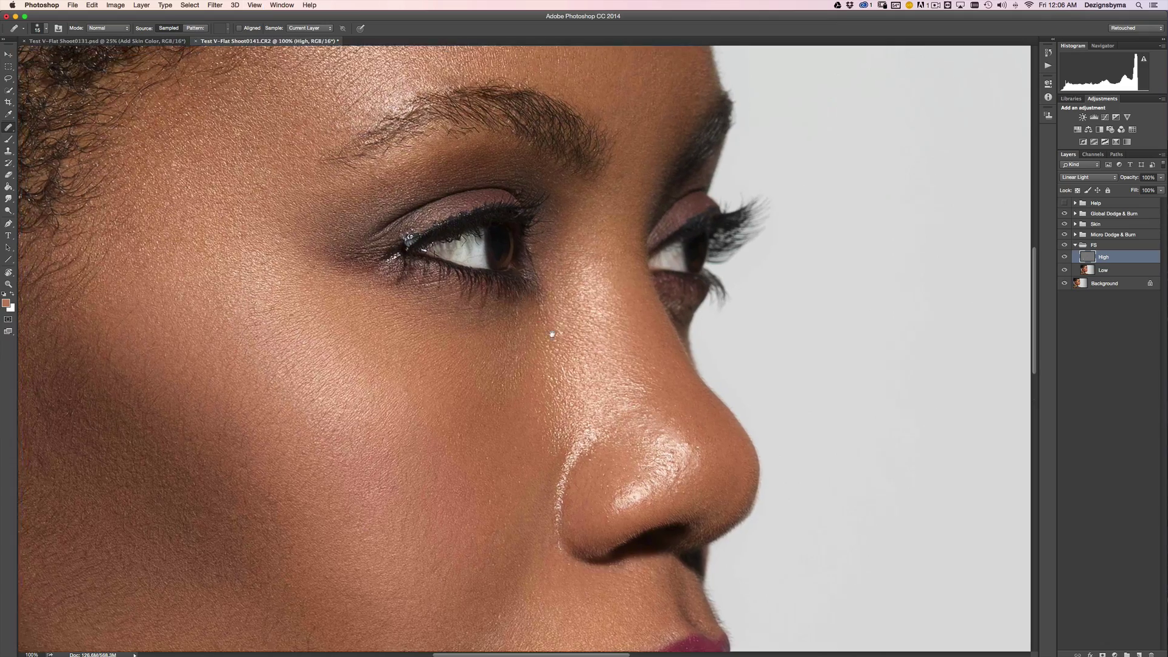
{"action": "left_click_drag", "start_coordinate": [552, 334], "coordinate": [570, 372]}
{"action": "key", "text": "super+plus"}
Step: Switch to the Clone Stamp and try cloning the area beneath the eyebrow with a larger brush, undoing the last stroke
{"action": "key", "text": "bracketright"}
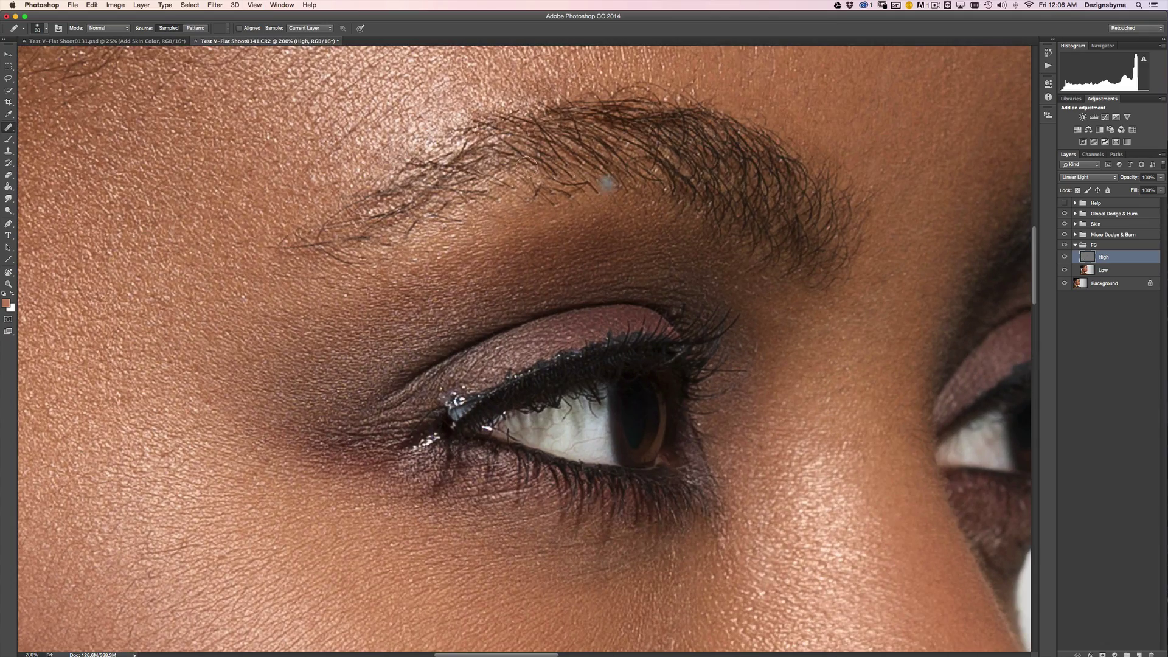
{"action": "left_click", "coordinate": [10, 152]}
{"action": "left_click", "coordinate": [674, 148], "text": "alt"}
{"action": "key", "text": "bracketright"}
{"action": "key", "text": "bracketright"}
{"action": "key", "text": "bracketright"}
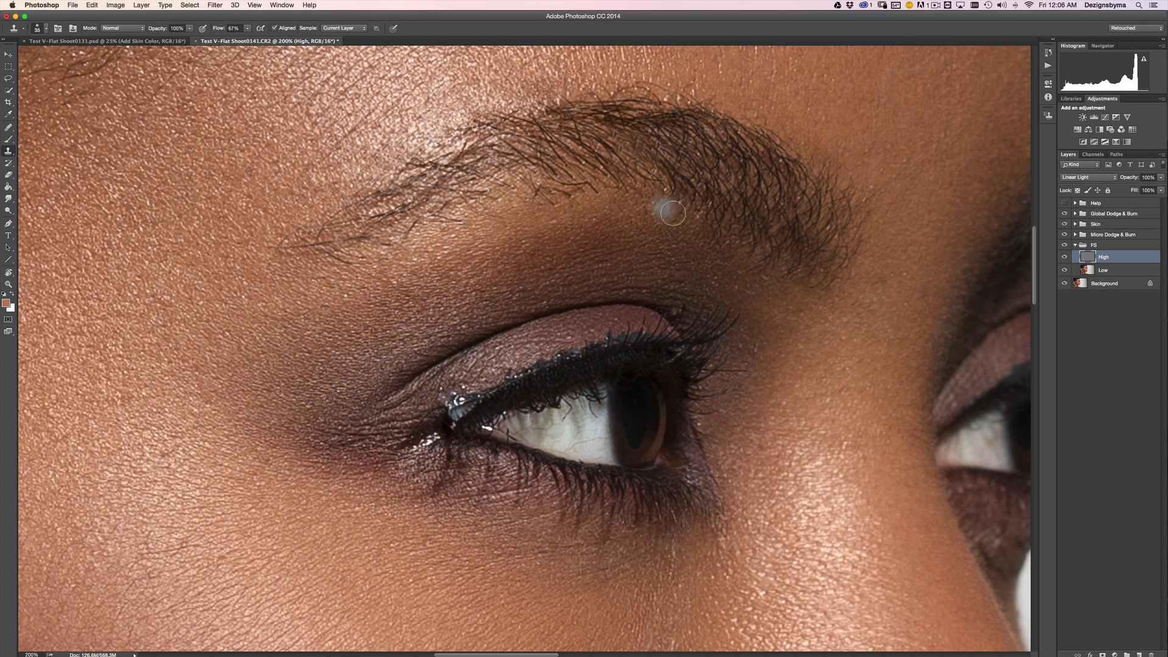
{"action": "key", "text": "super+minus"}
{"action": "key", "text": "super+minus"}
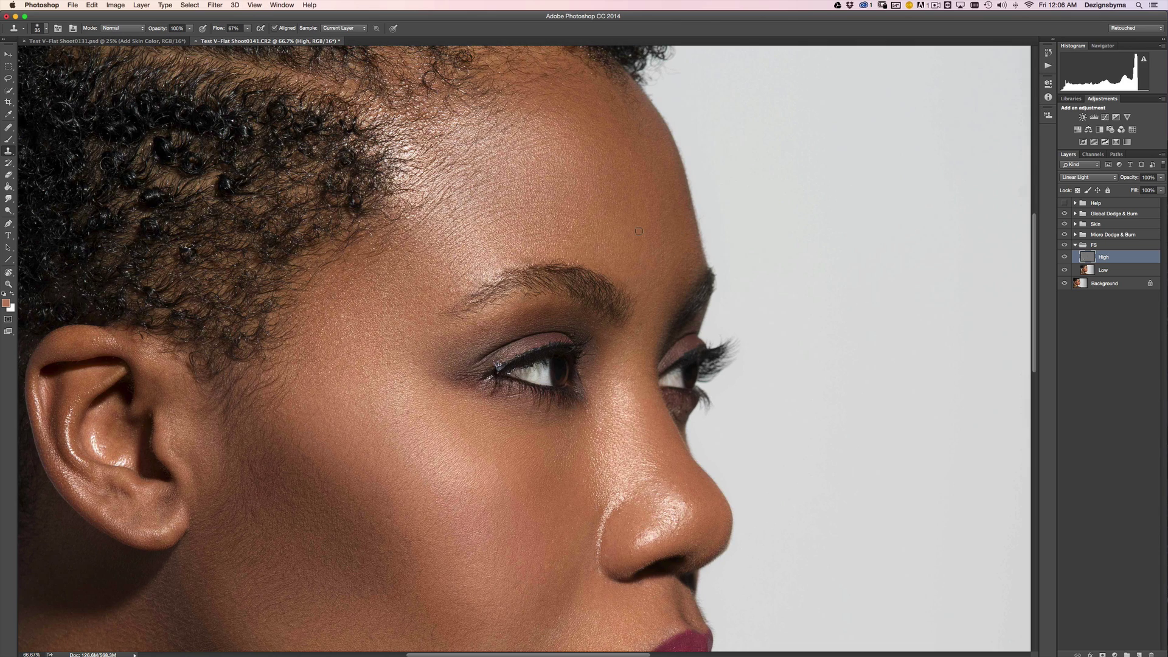
{"action": "key", "text": "super+z"}
Step: Examine the eyebrow and eyelid skin at 66.7%, 100% and 200% magnification
{"action": "key", "text": "super+plus"}
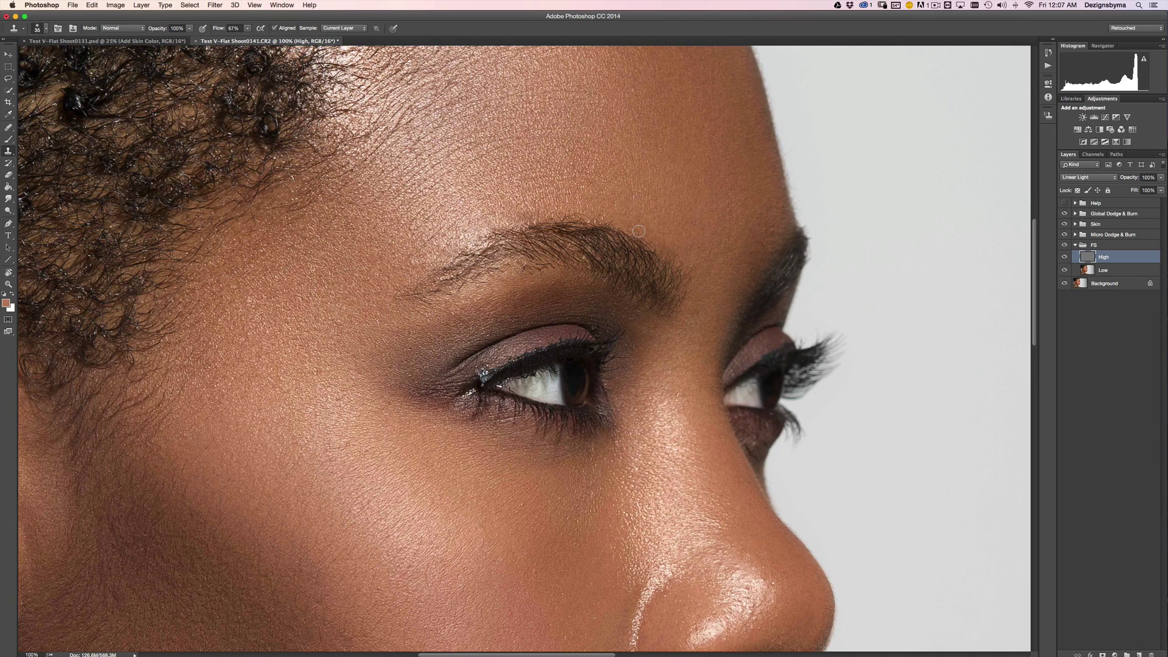
{"action": "key", "text": "super+minus"}
{"action": "key", "text": "super+plus"}
{"action": "key", "text": "super+plus"}
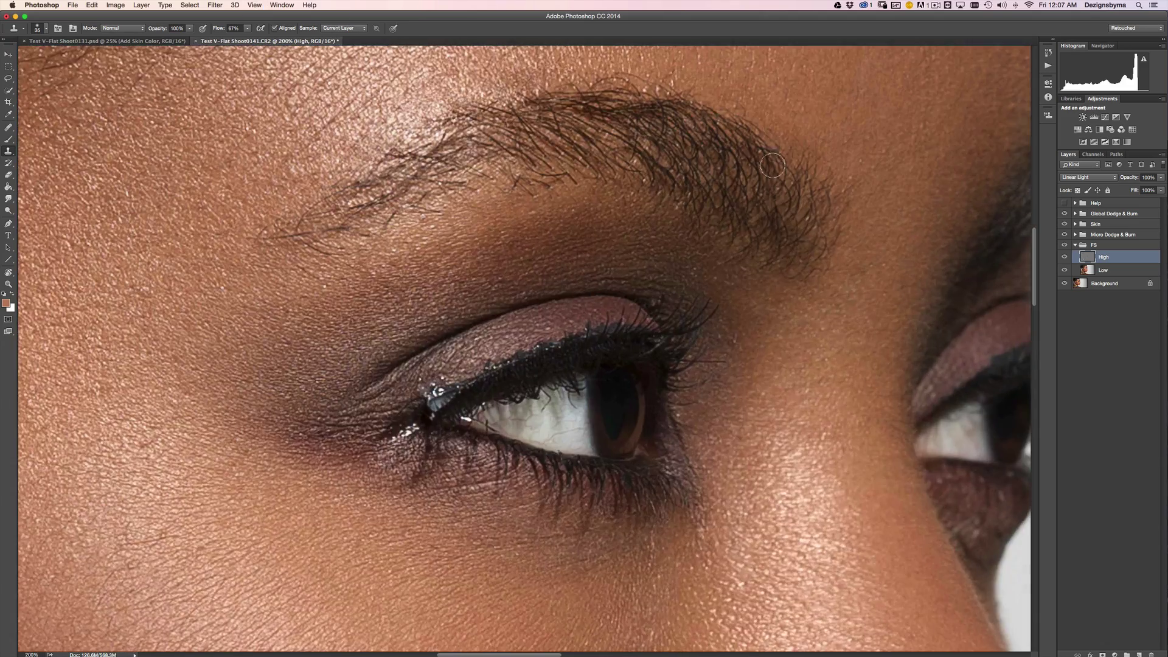
{"action": "key", "text": "super+minus"}
{"action": "key", "text": "super+minus"}
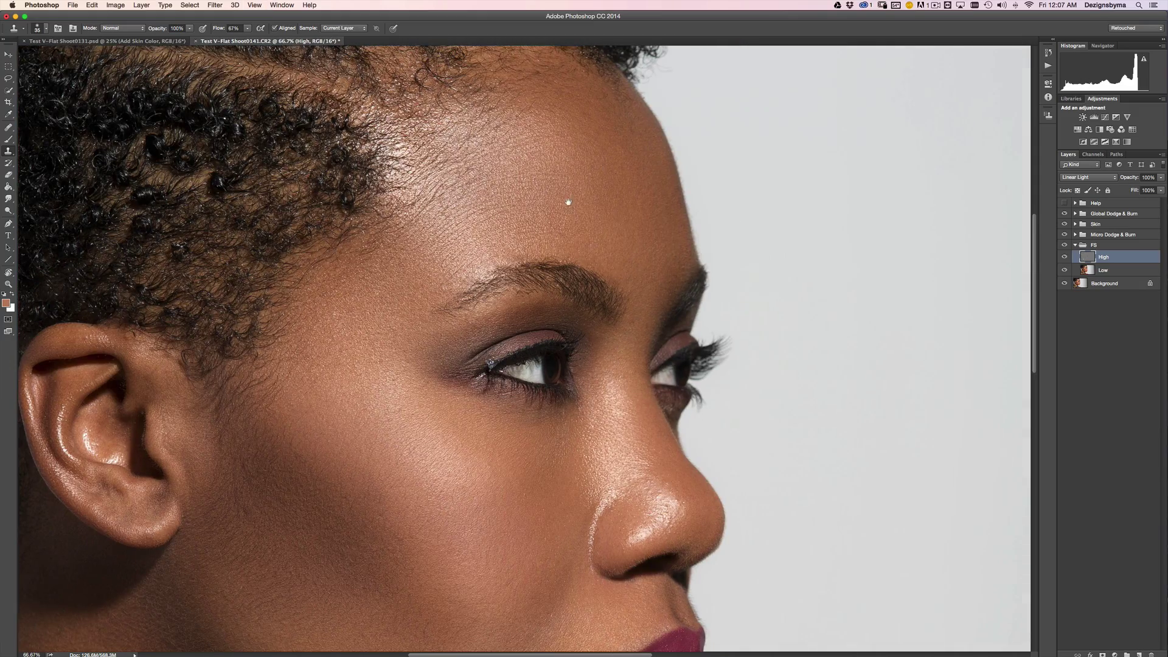
{"action": "left_click_drag", "start_coordinate": [616, 264], "coordinate": [657, 309]}
{"action": "key", "text": "super+plus"}
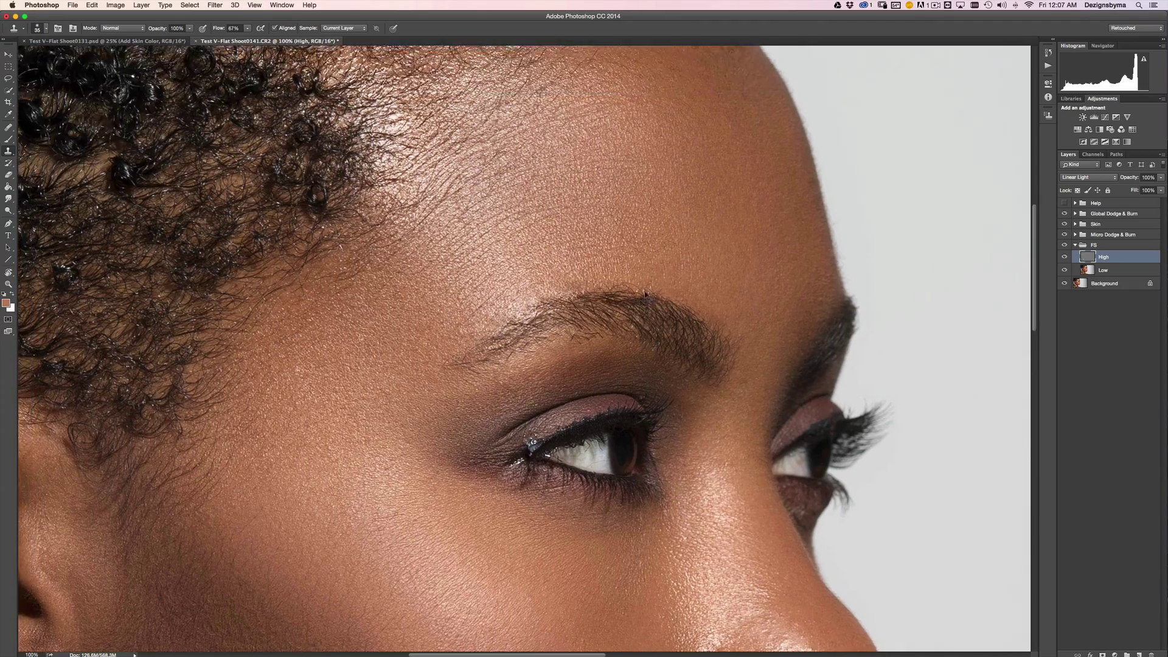
{"action": "key", "text": "super+plus"}
Step: Clone clean skin along the underside of the eyebrow's outer tail with a smaller Clone Stamp brush
{"action": "key", "text": "bracketleft"}
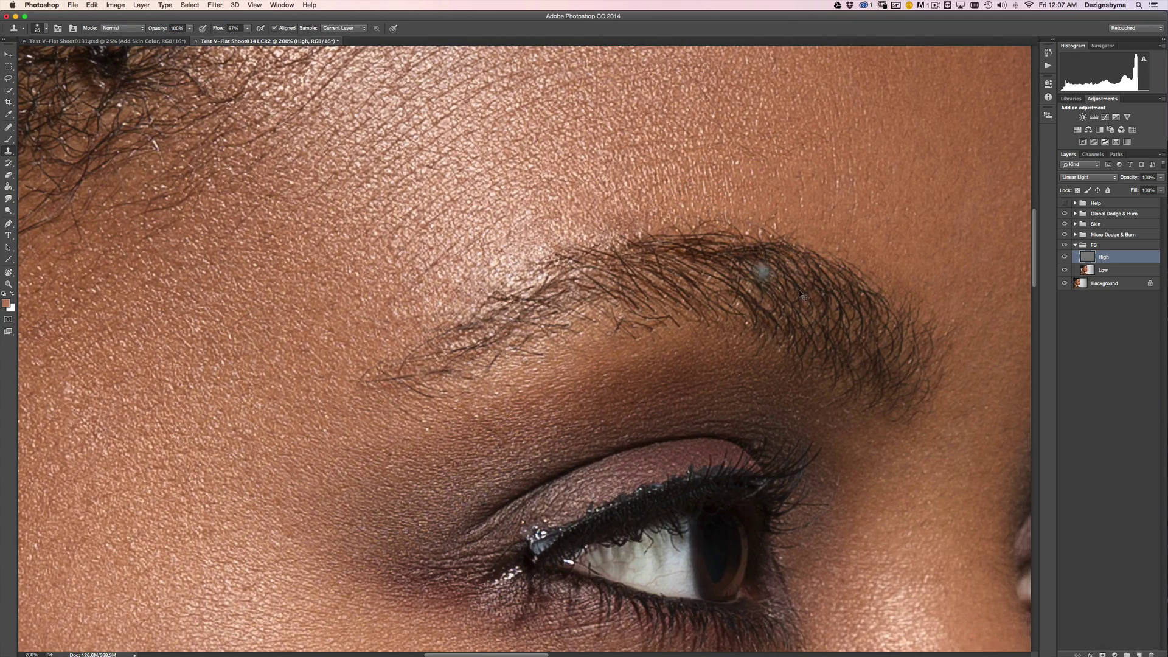
{"action": "key", "text": "super+minus"}
{"action": "key", "text": "super+minus"}
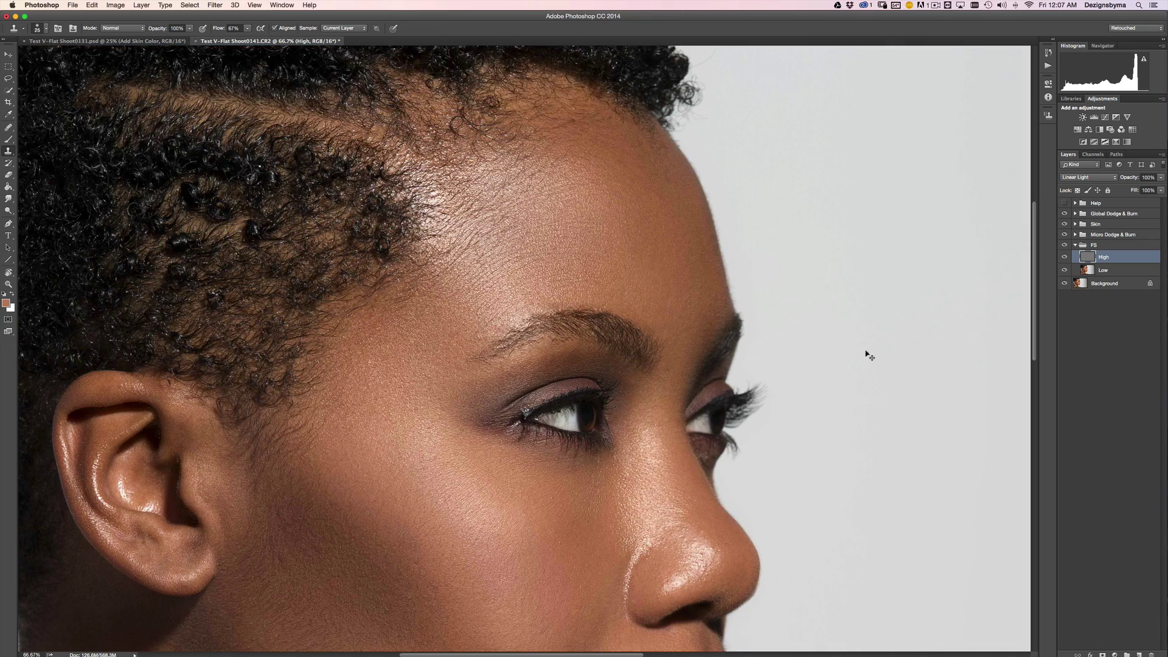
{"action": "key", "text": "super+equal"}
{"action": "key", "text": "super+equal"}
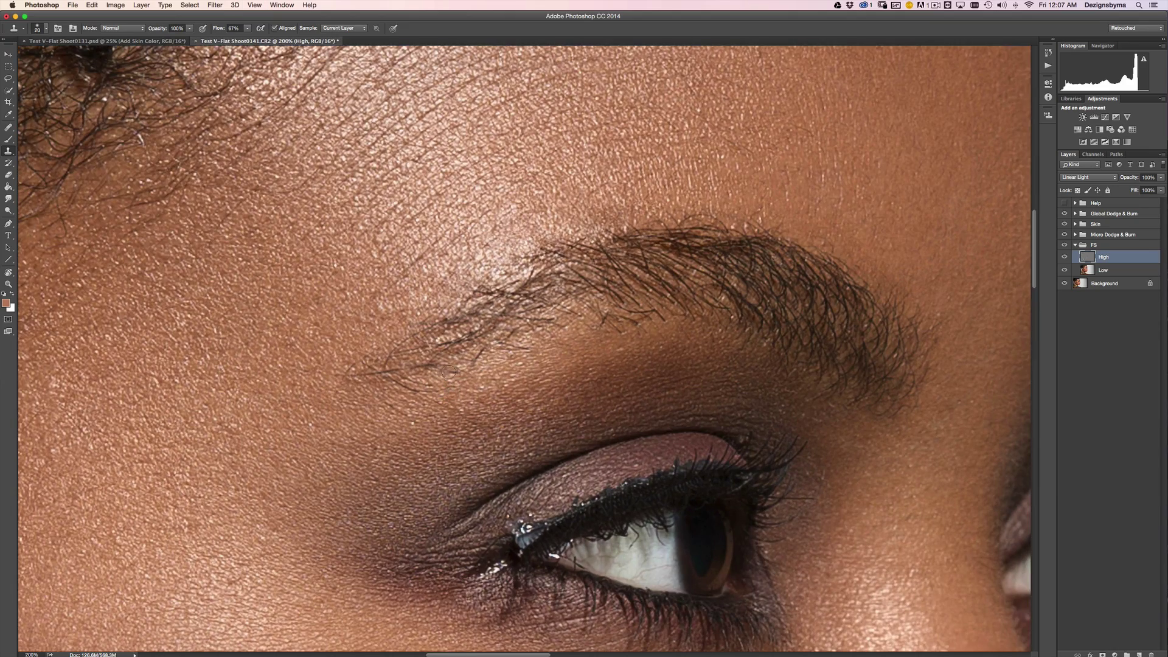
{"action": "left_click", "coordinate": [457, 384], "text": "alt"}
{"action": "left_click_drag", "start_coordinate": [474, 364], "coordinate": [481, 355]}
{"action": "left_click", "coordinate": [492, 368], "text": "alt"}
{"action": "key", "text": "super+minus"}
{"action": "key", "text": "super+minus"}
{"action": "key", "text": "super+minus"}
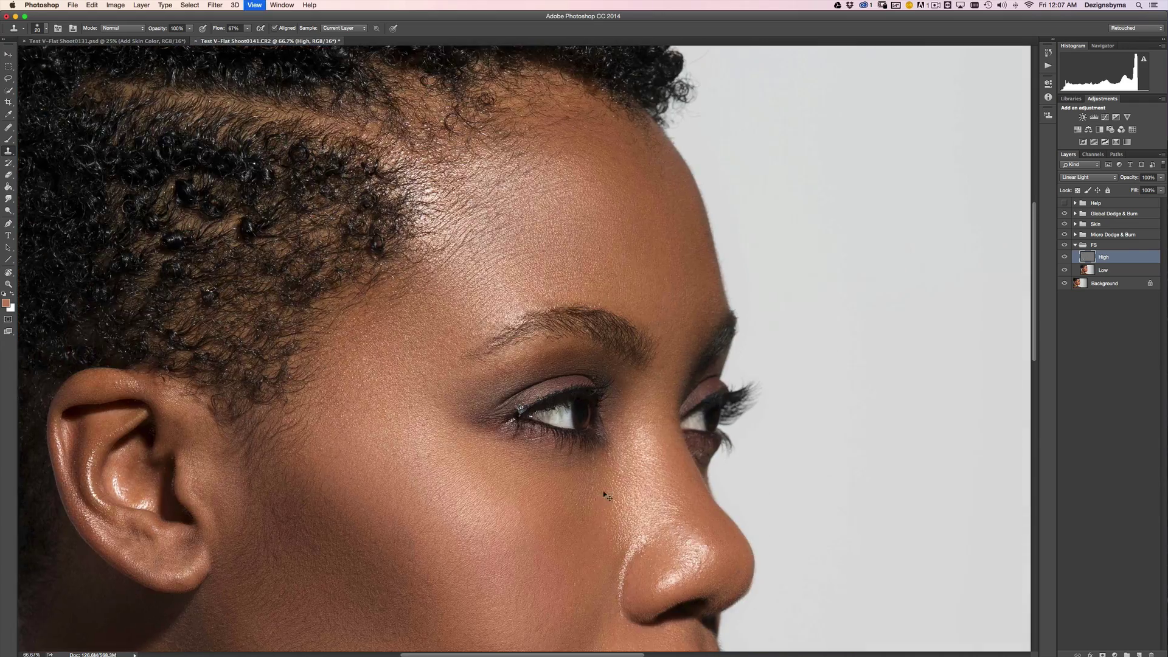
Step: Clone nearby skin over the stray hairs beneath the middle of the eyebrow
{"action": "key", "text": "super+minus"}
{"action": "key", "text": "super+minus"}
{"action": "key", "text": "super+plus"}
{"action": "key", "text": "super+plus"}
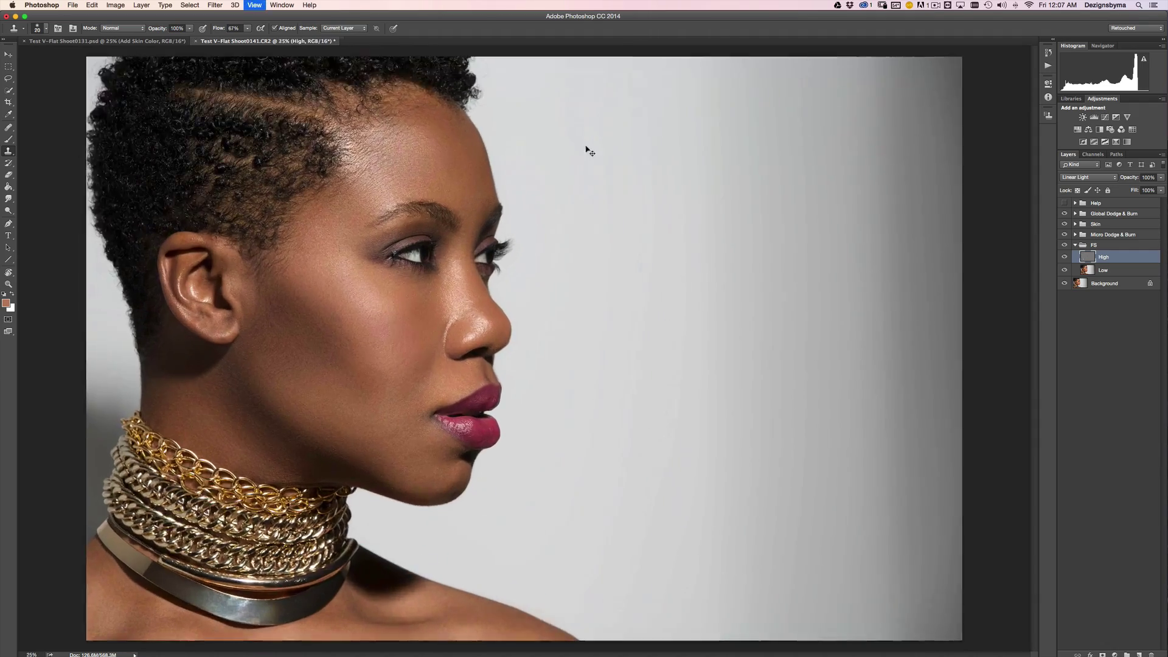
{"action": "key", "text": "super+plus"}
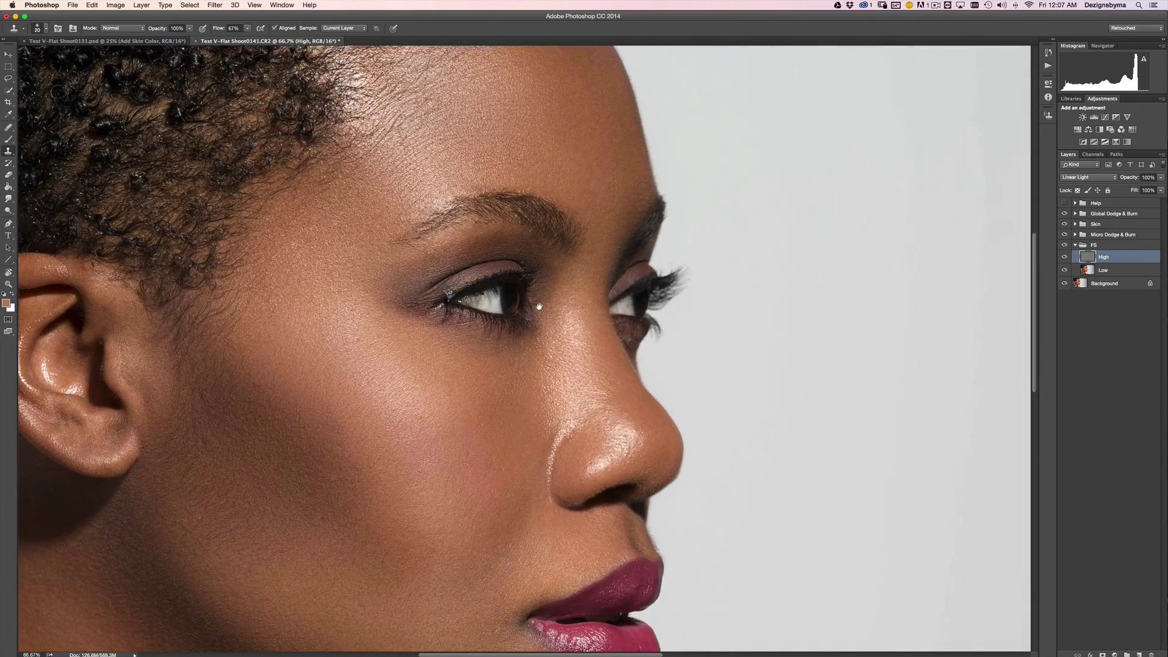
{"action": "key", "text": "super+plus"}
{"action": "key", "text": "super+plus"}
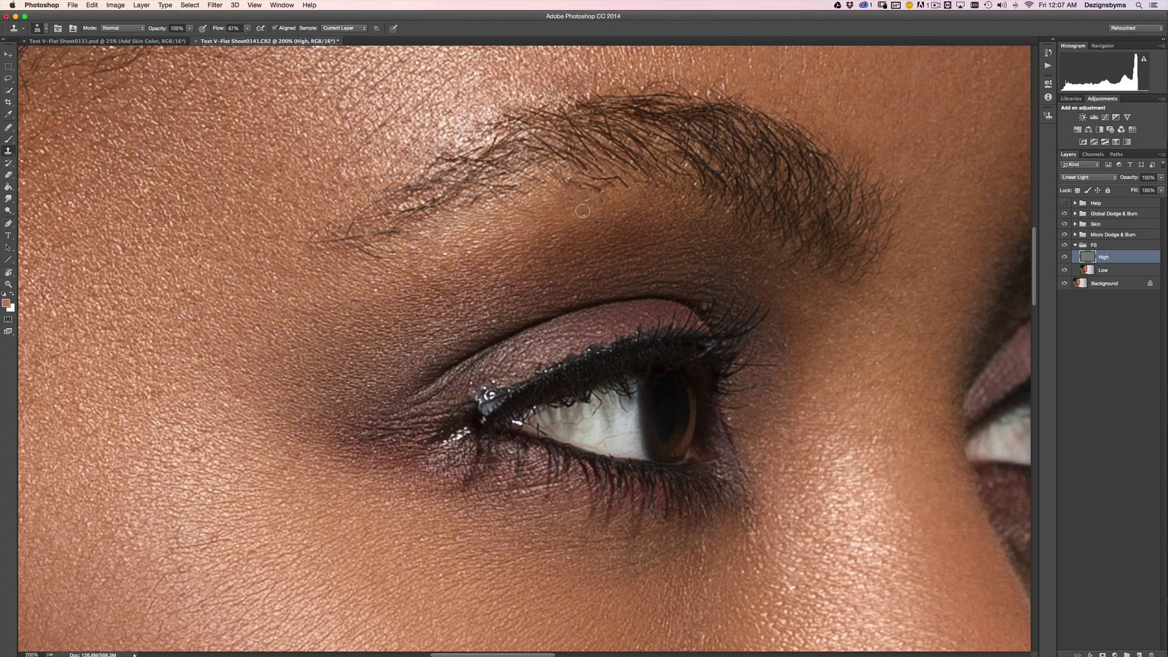
{"action": "left_click", "coordinate": [590, 200], "text": "alt"}
{"action": "left_click_drag", "start_coordinate": [605, 193], "coordinate": [572, 183]}
Step: Compare the eyebrow cleanup before and after the last clone stroke in the full portrait and at 50% magnification
{"action": "key", "text": "super+minus"}
{"action": "key", "text": "super+minus"}
{"action": "key", "text": "super+minus"}
{"action": "key", "text": "super+minus"}
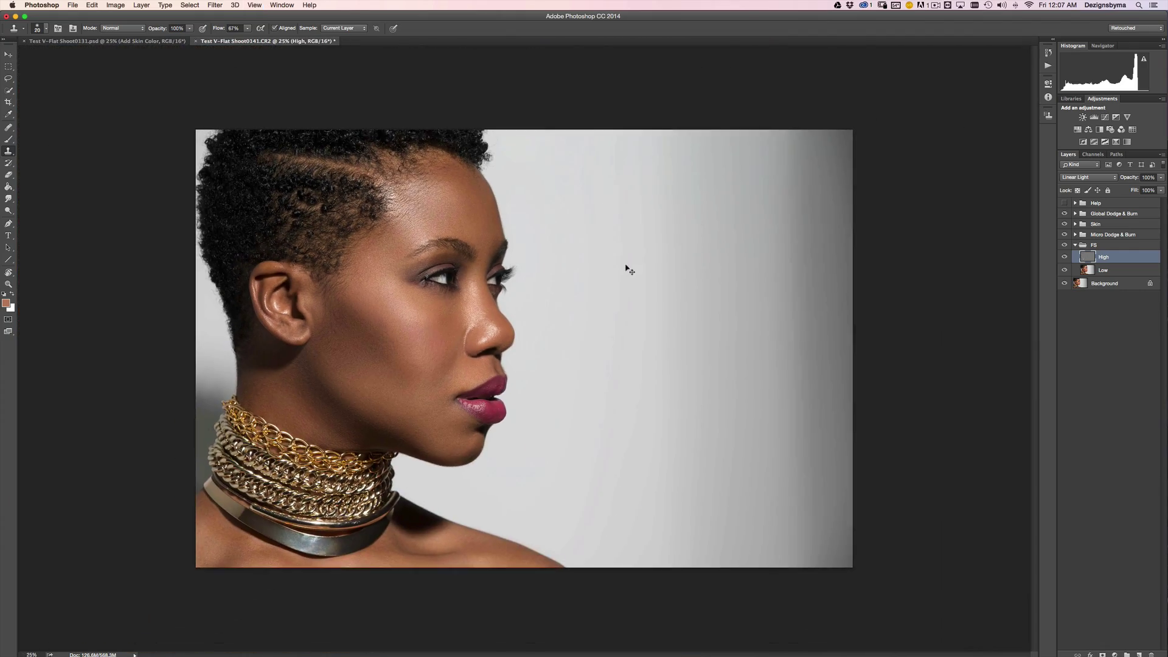
{"action": "key", "text": "super+plus"}
{"action": "left_click_drag", "start_coordinate": [528, 256], "coordinate": [607, 286]}
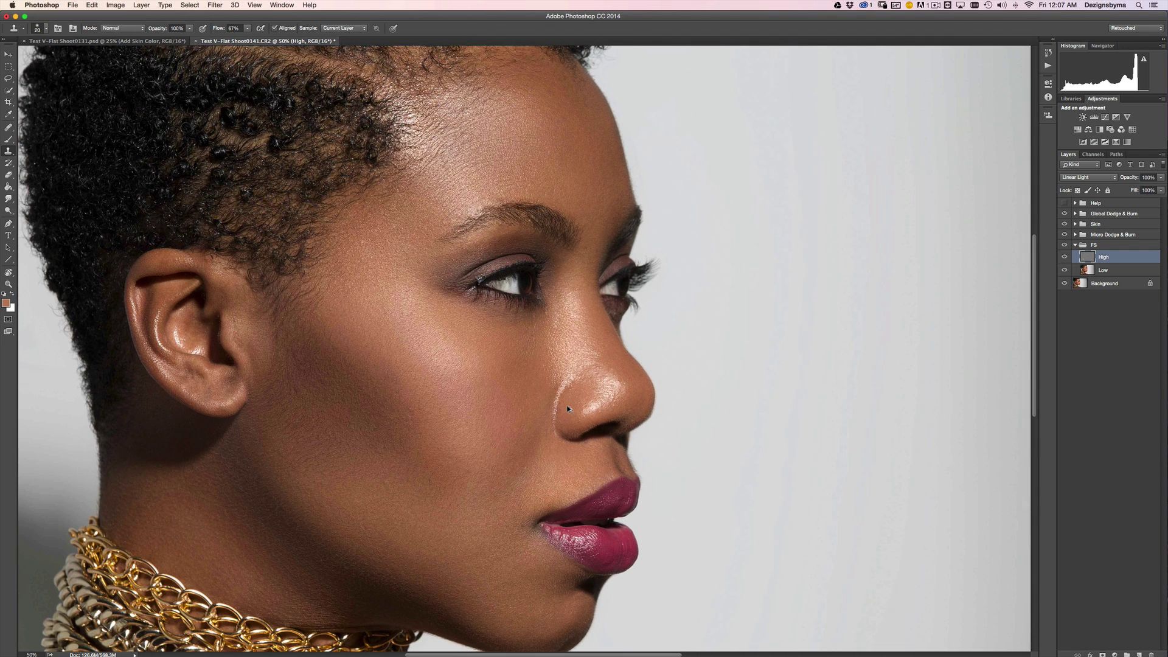
{"action": "key", "text": "super+z"}
{"action": "key", "text": "super+z"}
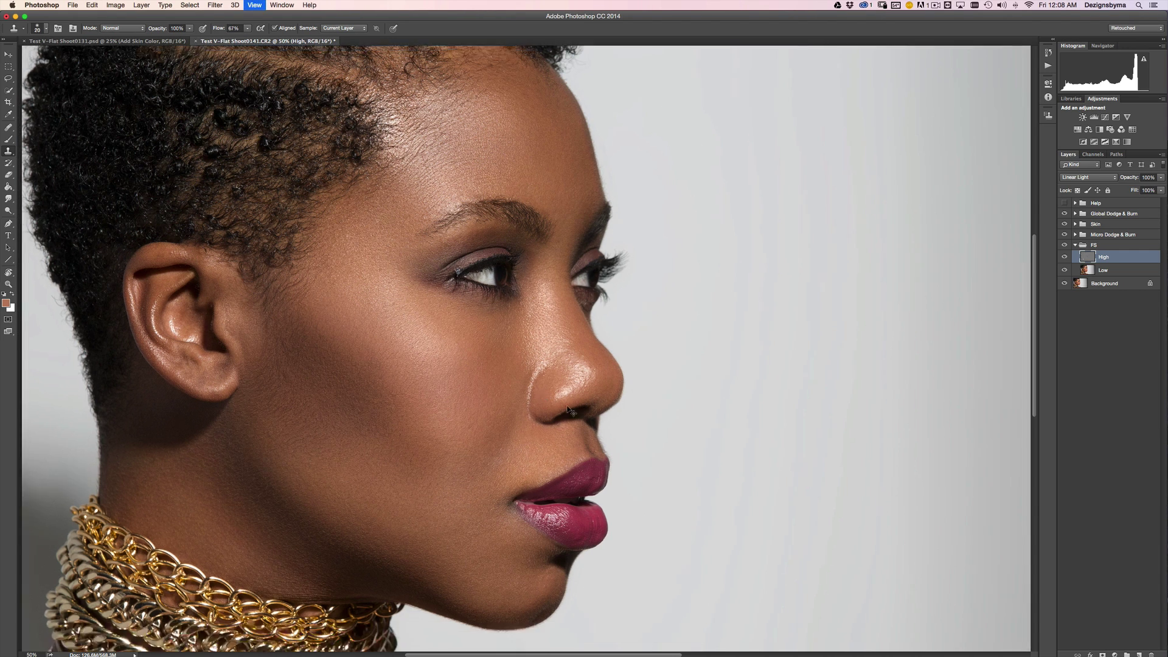
{"action": "key", "text": "super+minus"}
{"action": "key", "text": "super+plus"}
{"action": "left_click_drag", "start_coordinate": [440, 188], "coordinate": [540, 257]}
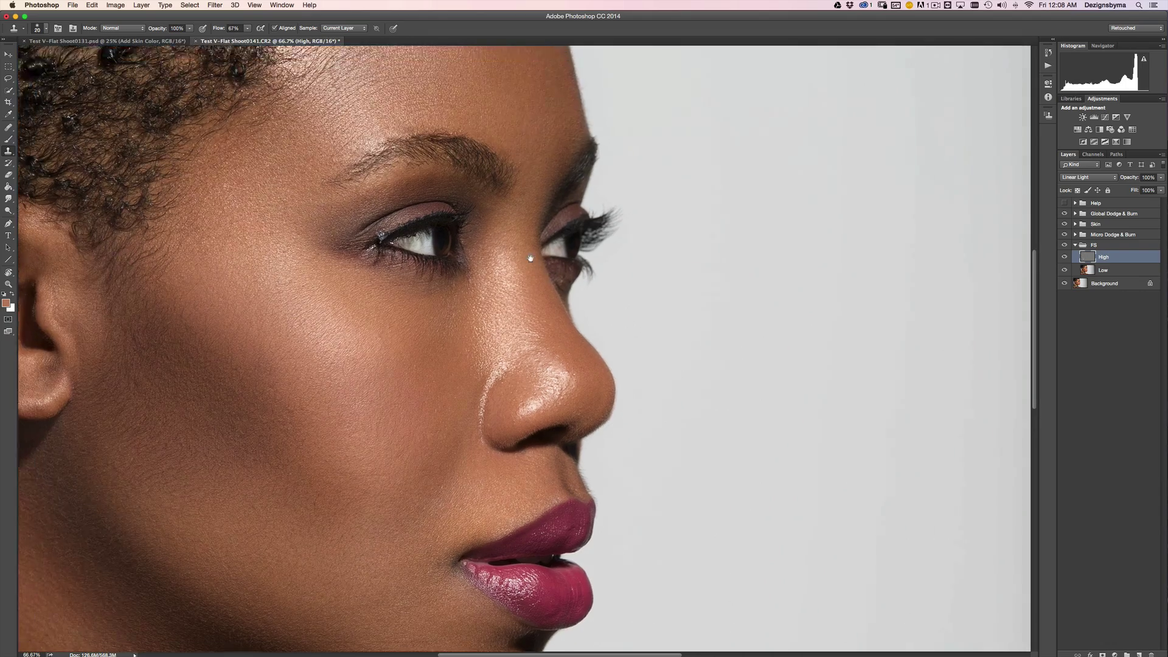
Step: Clone over the remaining stray hairs beneath the eyebrow with a larger Clone Stamp brush
{"action": "key", "text": "super+space"}
{"action": "mouse_move", "coordinate": [423, 241]}
{"action": "left_mouse_down"}
{"action": "mouse_move", "coordinate": [531, 269]}
{"action": "mouse_move", "coordinate": [573, 342]}
{"action": "left_mouse_up"}
{"action": "key", "text": "bracketright"}
{"action": "key", "text": "bracketright"}
{"action": "key", "text": "bracketright"}
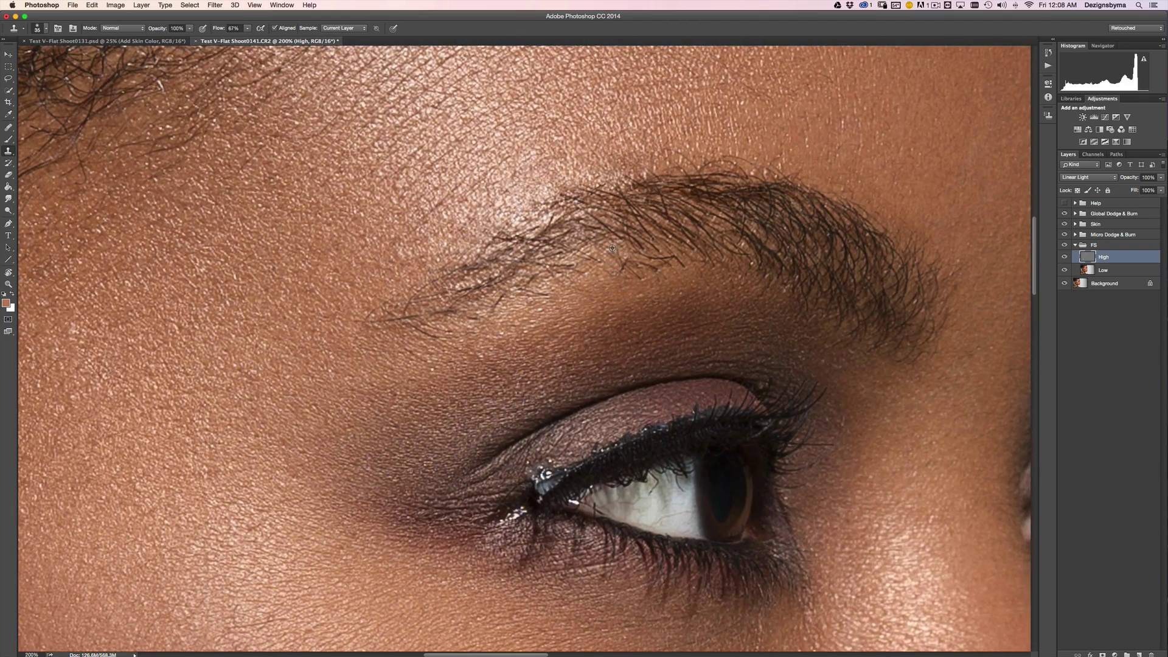
{"action": "left_click", "coordinate": [637, 280]}
{"action": "left_click", "coordinate": [598, 270]}
Step: Review the eyebrow and overall skin retouching at 200% magnification, in the full portrait and at 50%
{"action": "key", "text": "super+minus"}
{"action": "key", "text": "super+minus"}
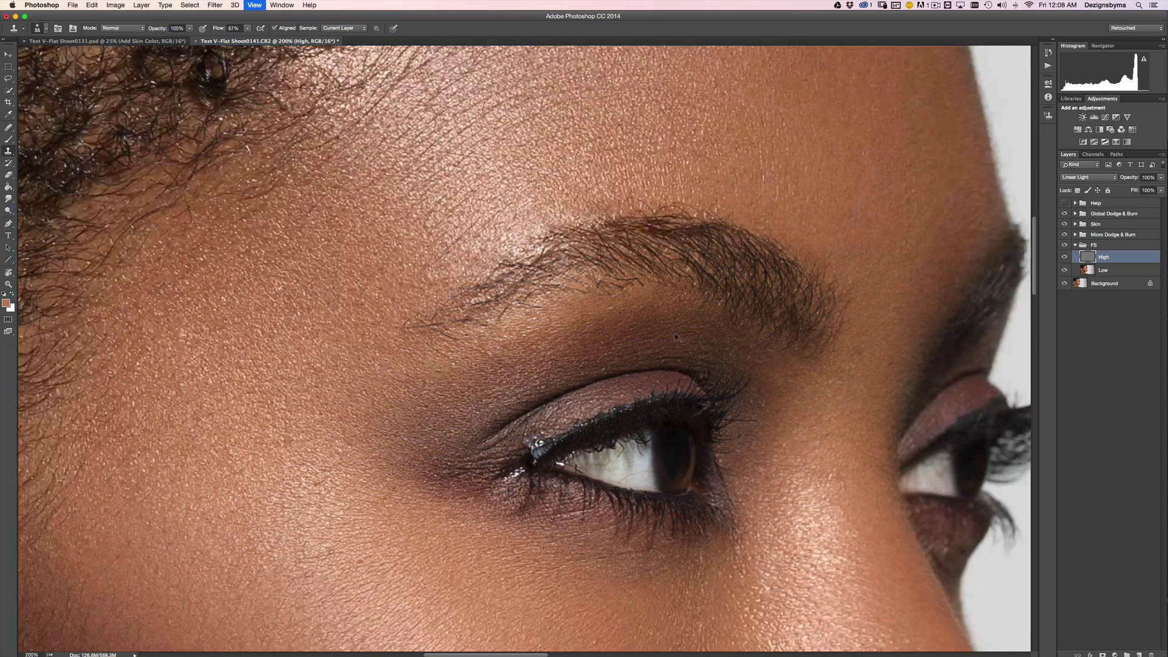
{"action": "key", "text": "super+equal"}
{"action": "key", "text": "super+equal"}
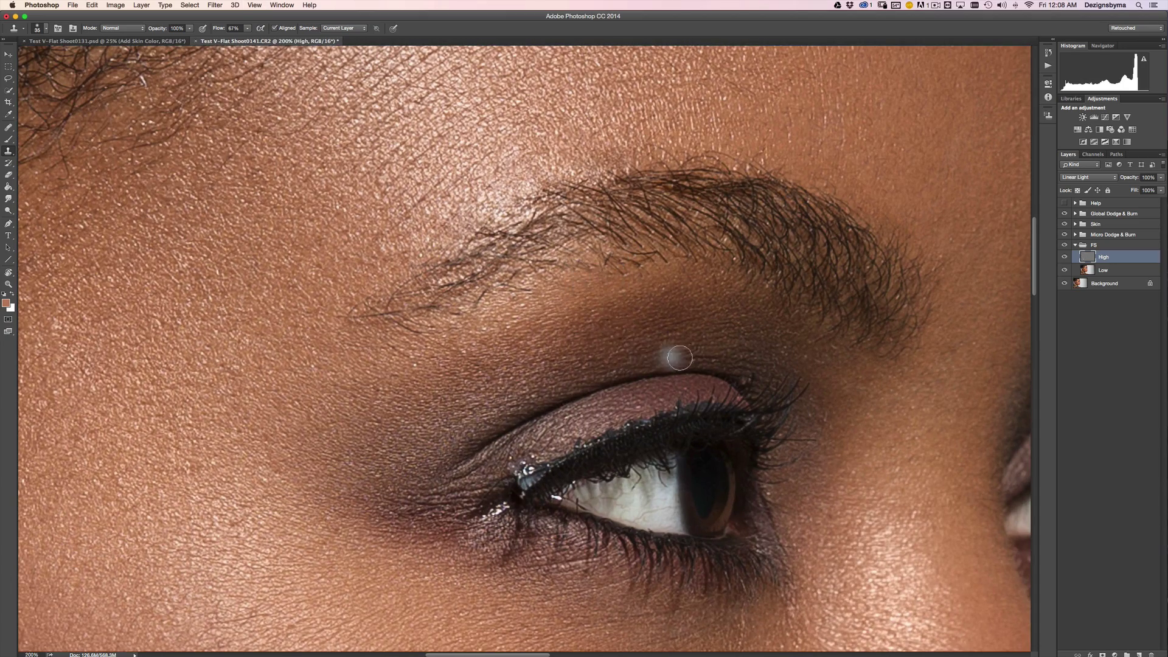
{"action": "key", "text": "super+minus"}
{"action": "key", "text": "super+minus"}
{"action": "key", "text": "super+minus"}
{"action": "key", "text": "super+minus"}
{"action": "key", "text": "super+minus"}
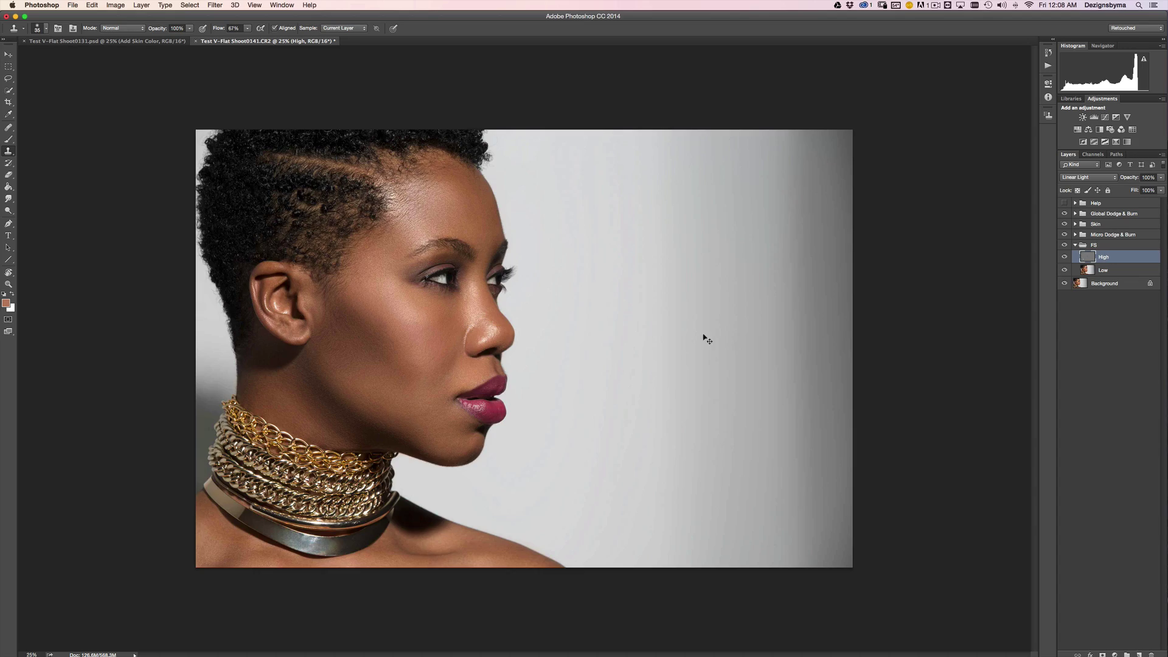
{"action": "key", "text": "super+minus"}
{"action": "key", "text": "super+equal"}
{"action": "key", "text": "super+equal"}
{"action": "key", "text": "super+equal"}
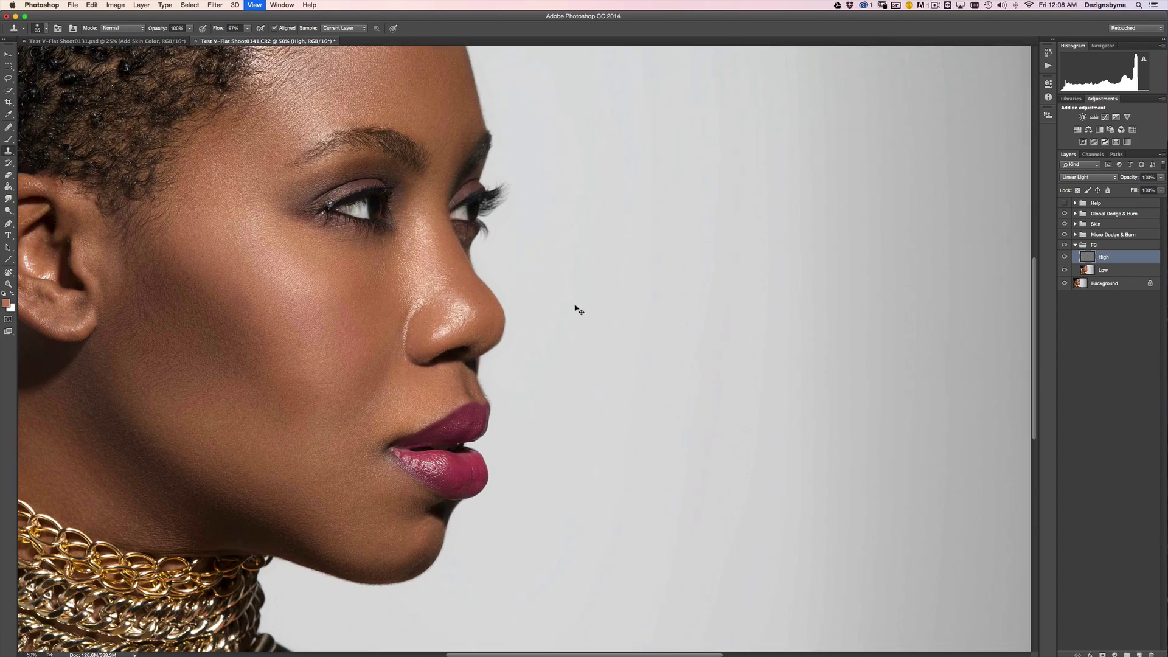
{"action": "key", "text": "super+equal"}
{"action": "key", "text": "super+minus"}
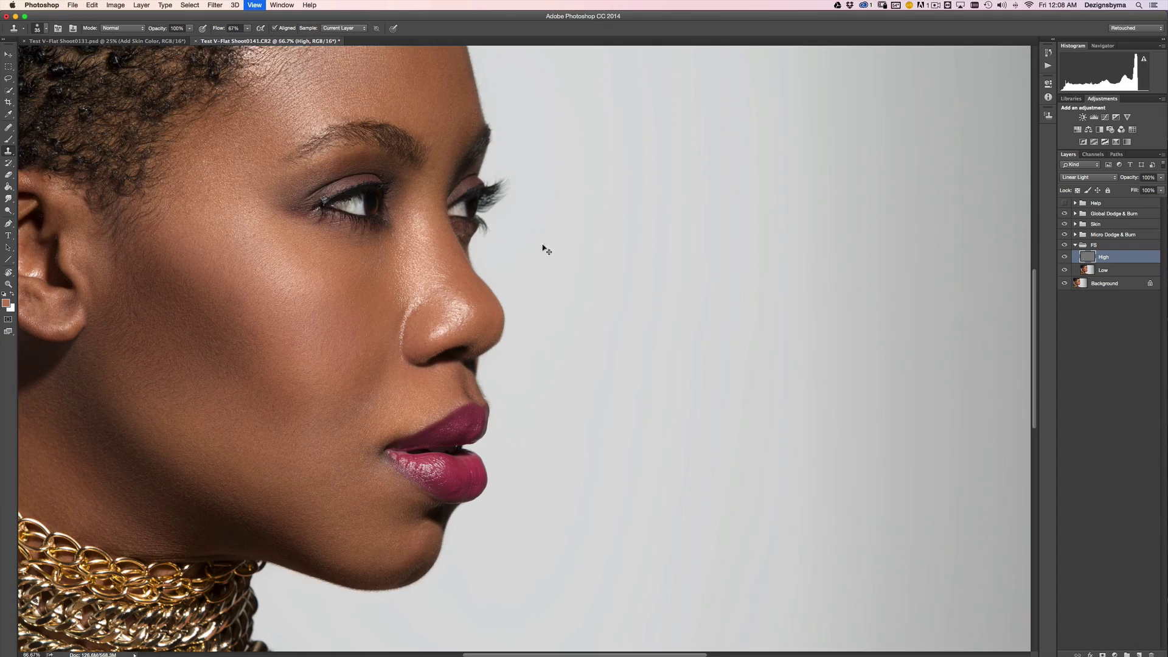
{"action": "scroll", "coordinate": [490, 225], "scroll_direction": "up", "scroll_amount": 3}
{"action": "scroll", "coordinate": [491, 225], "scroll_direction": "left", "scroll_amount": 4}
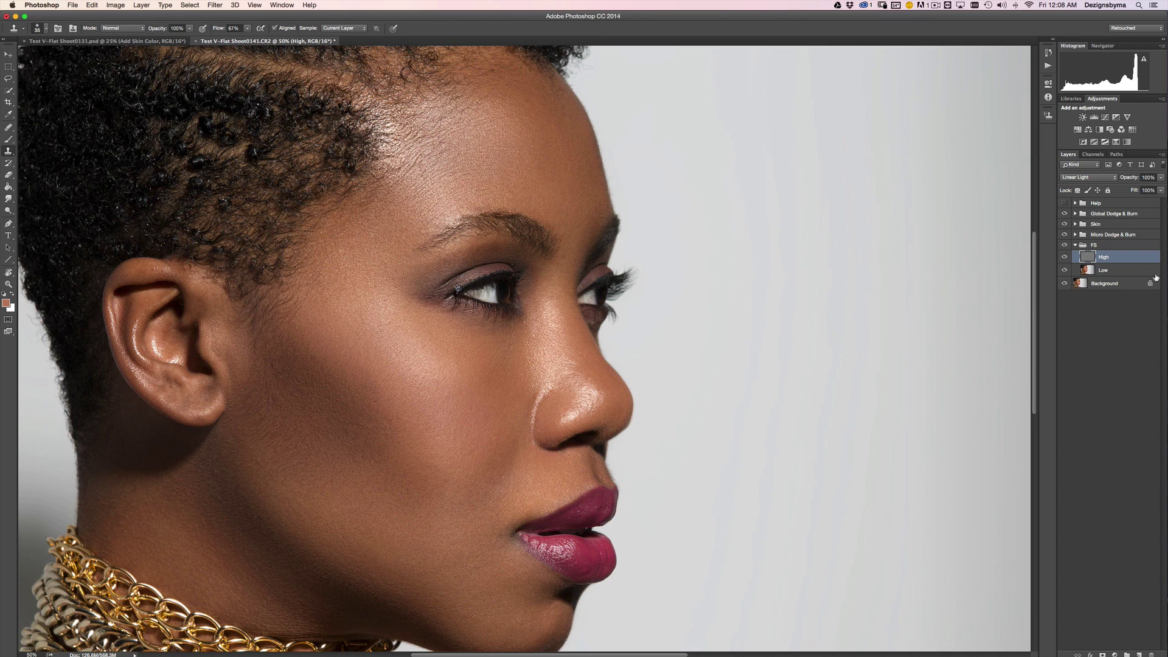
Step: Select the MDB layer in the Micro Dodge & Burn group and show the Help group with its layers expanded
{"action": "left_click", "coordinate": [1075, 245]}
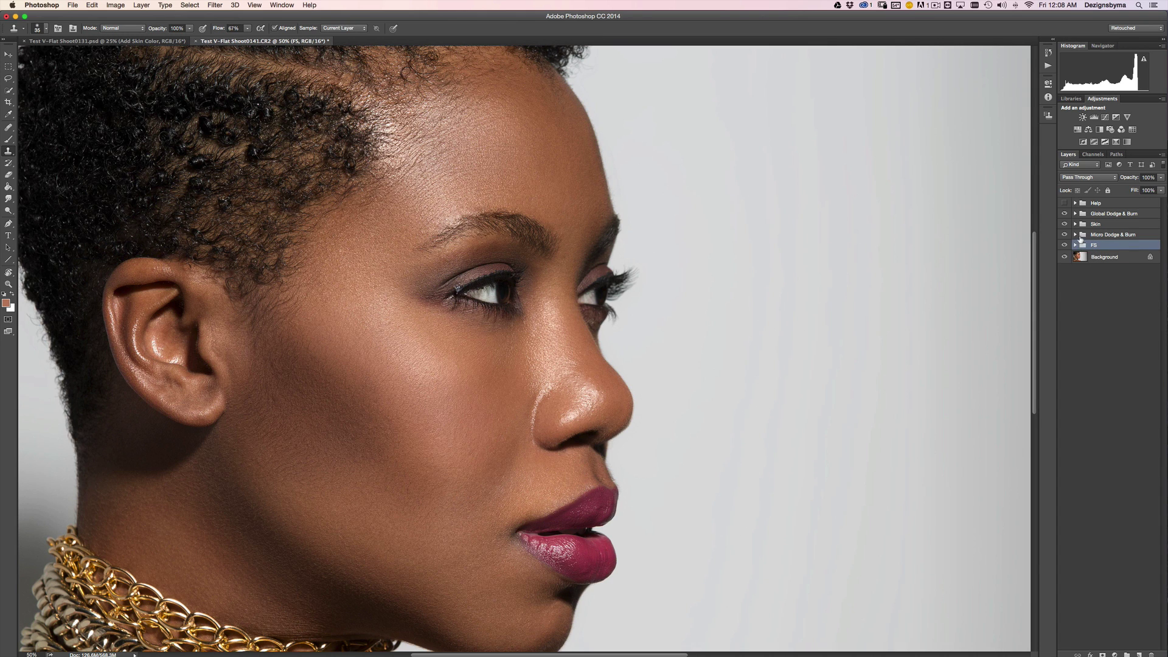
{"action": "key", "text": "alt+bracketright"}
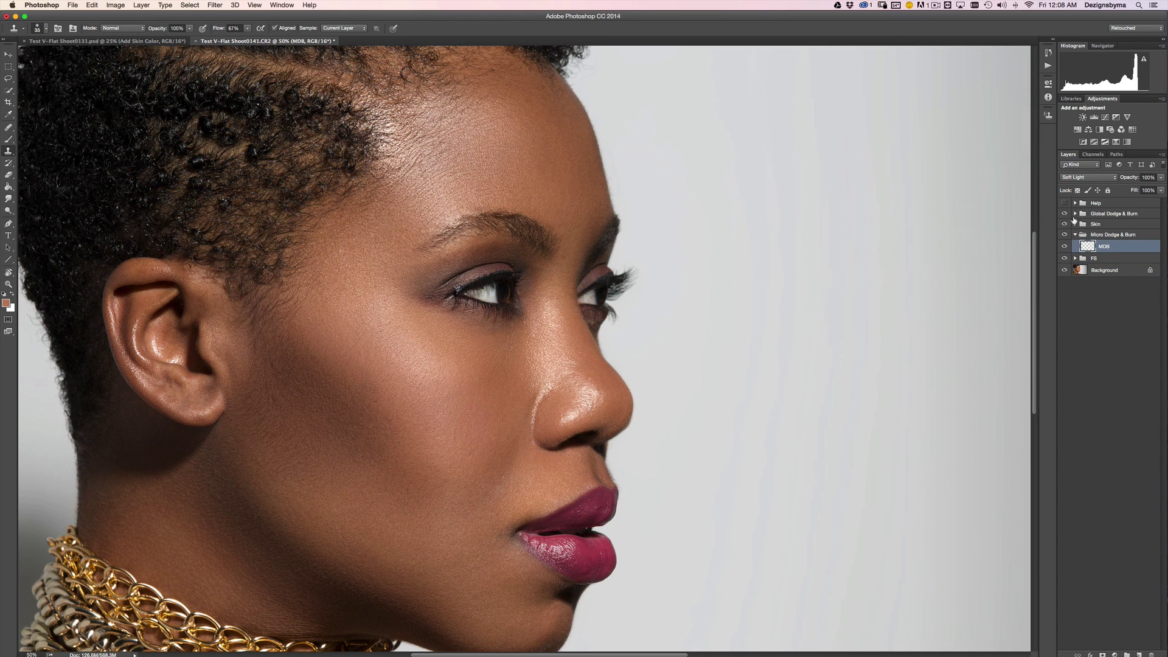
{"action": "left_click", "coordinate": [1064, 204]}
{"action": "left_click", "coordinate": [1075, 203]}
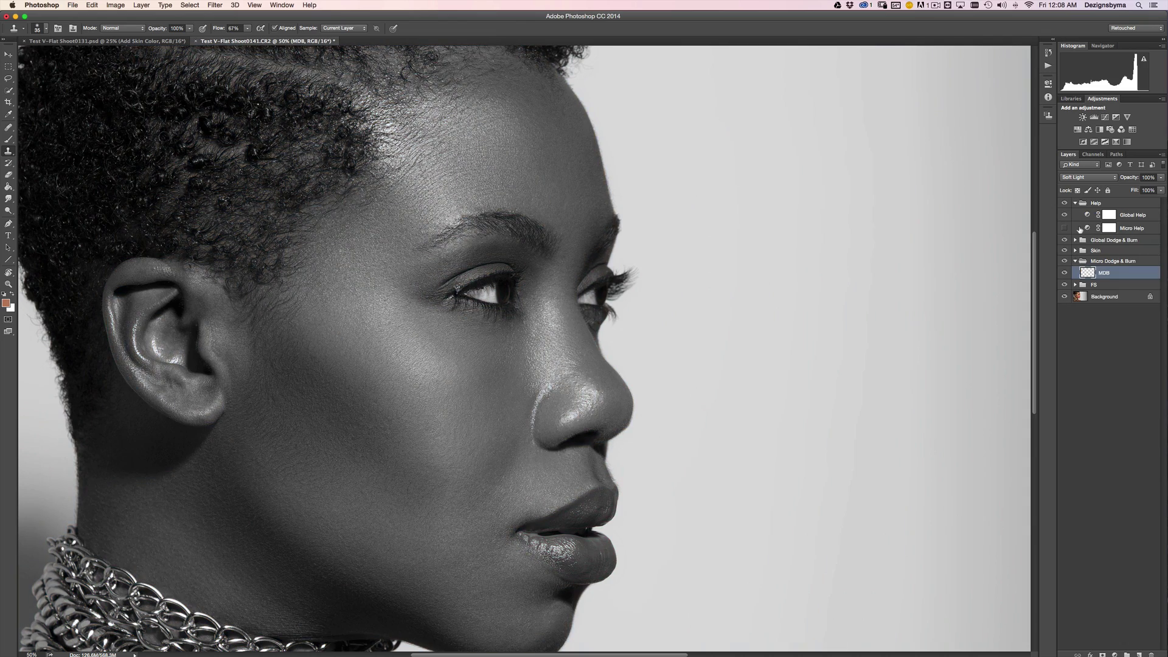
Step: Collapse the Help group and set up the Brush tool with white as foreground color for dodging on the MDB layer
{"action": "left_click", "coordinate": [1066, 216]}
{"action": "left_click", "coordinate": [1075, 203]}
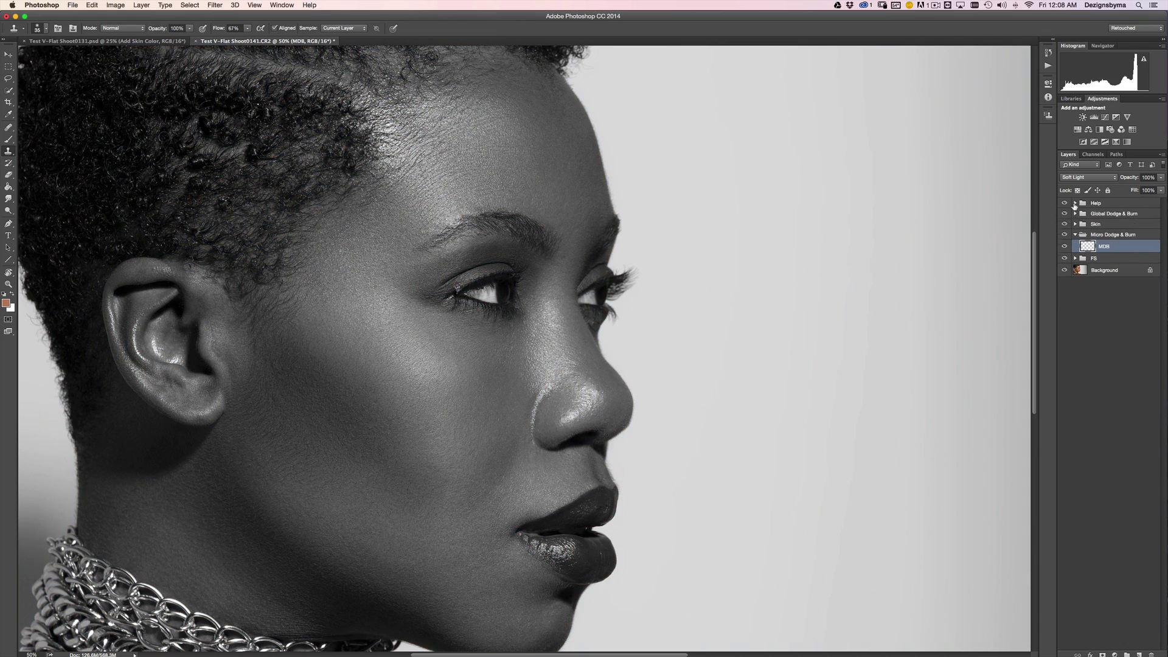
{"action": "key", "text": "super+equal"}
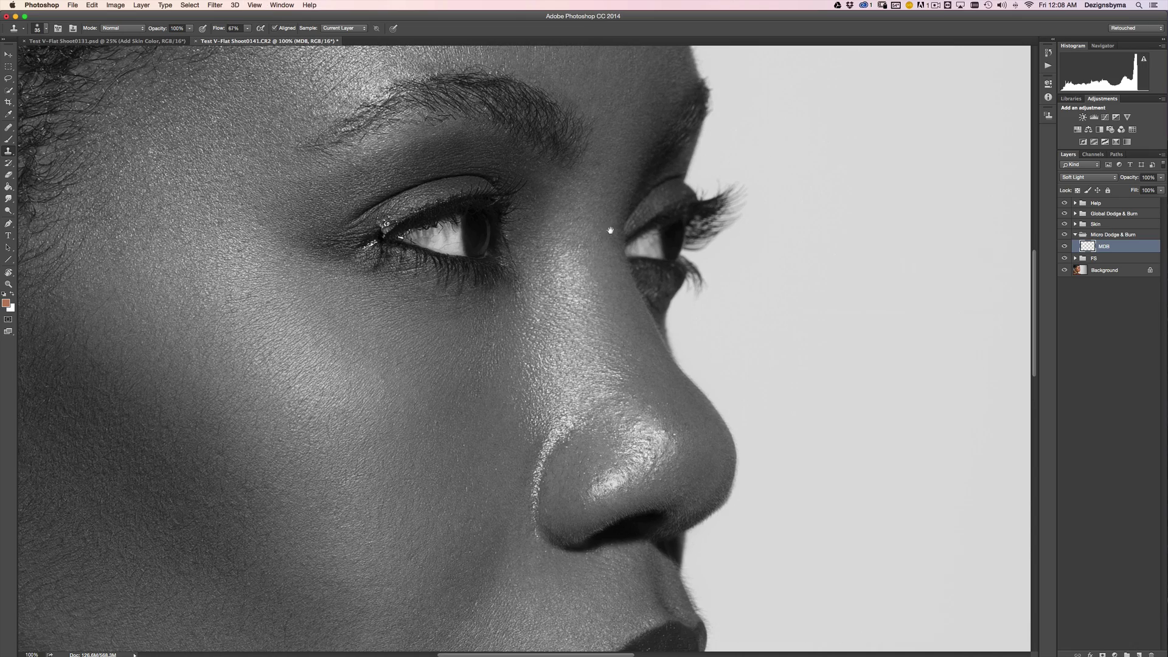
{"action": "key", "text": "super+equal"}
{"action": "key", "text": "super+equal"}
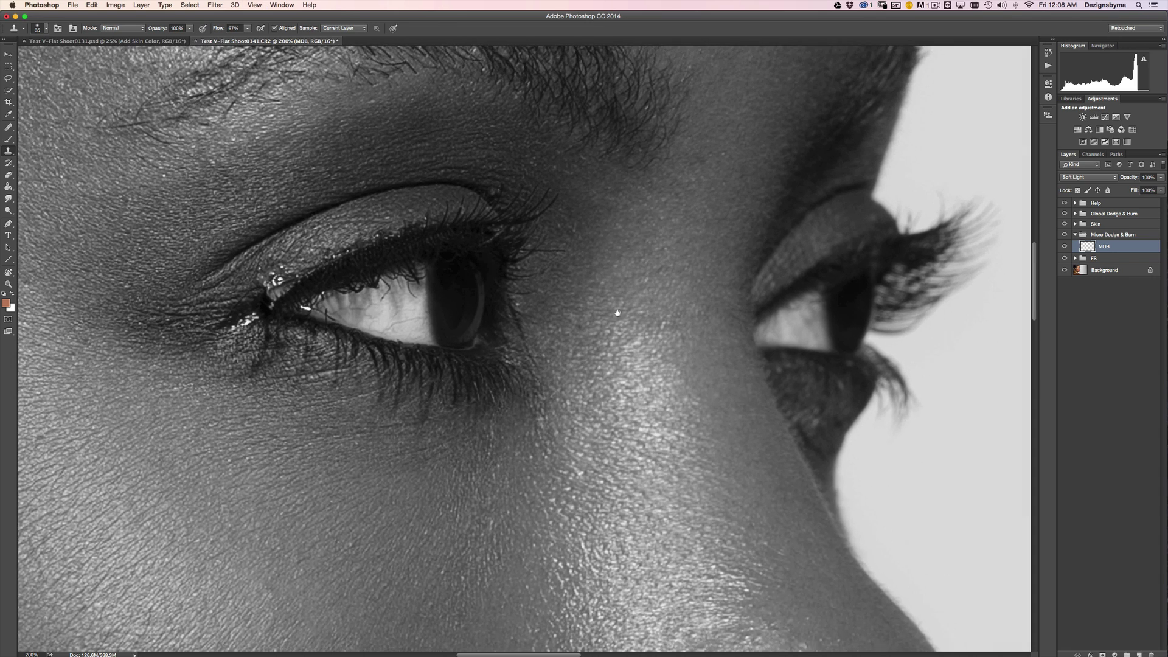
{"action": "left_click_drag", "start_coordinate": [618, 313], "coordinate": [624, 337]}
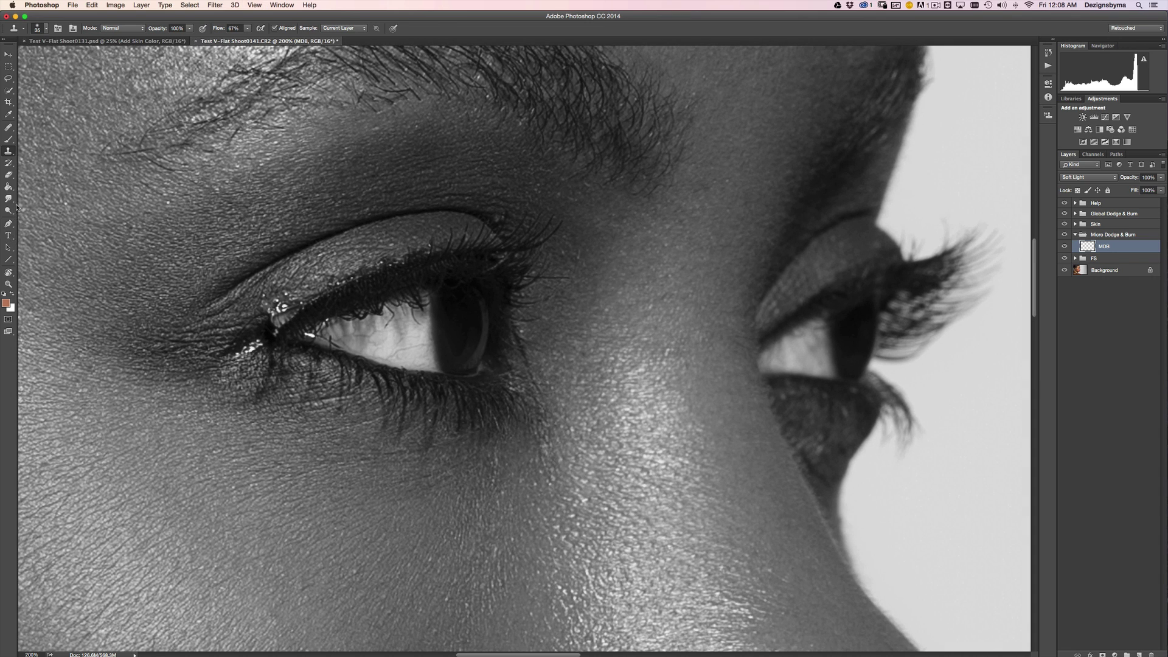
{"action": "left_click", "coordinate": [8, 140]}
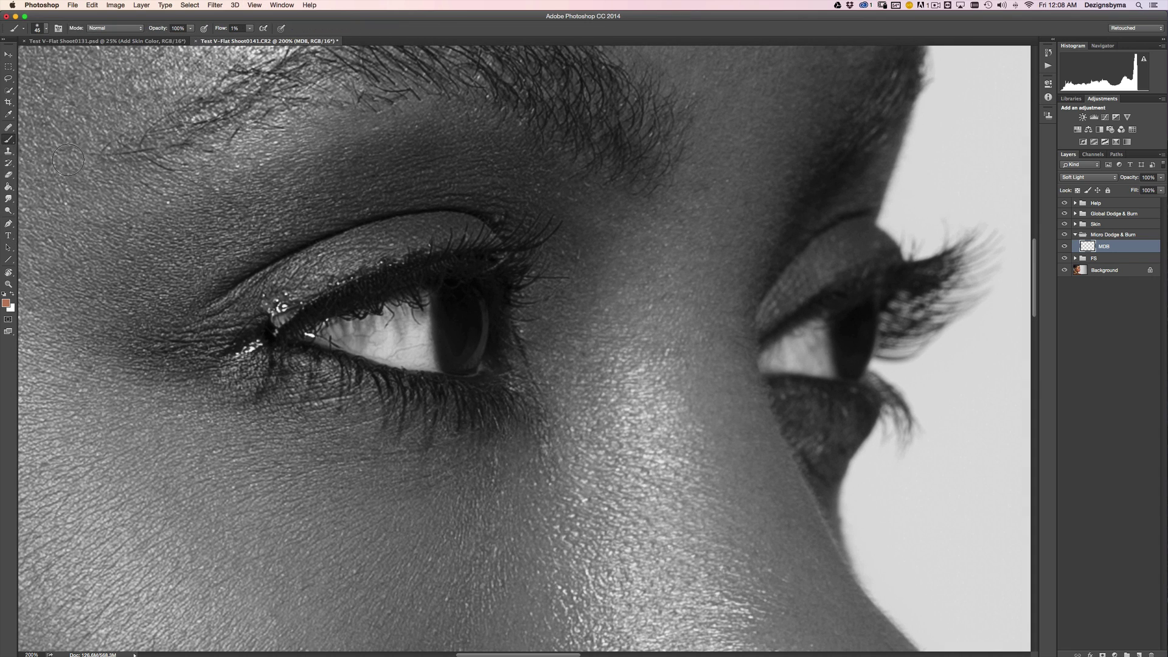
{"action": "left_click", "coordinate": [11, 295]}
Step: Dodge uneven spots around the near eye and eyebrow on the MDB layer with a much smaller white brush at 1% flow
{"action": "key", "text": "bracketleft"}
{"action": "key", "text": "bracketleft"}
{"action": "key", "text": "bracketleft"}
{"action": "key", "text": "bracketleft"}
{"action": "key", "text": "bracketleft"}
{"action": "key", "text": "super+0"}
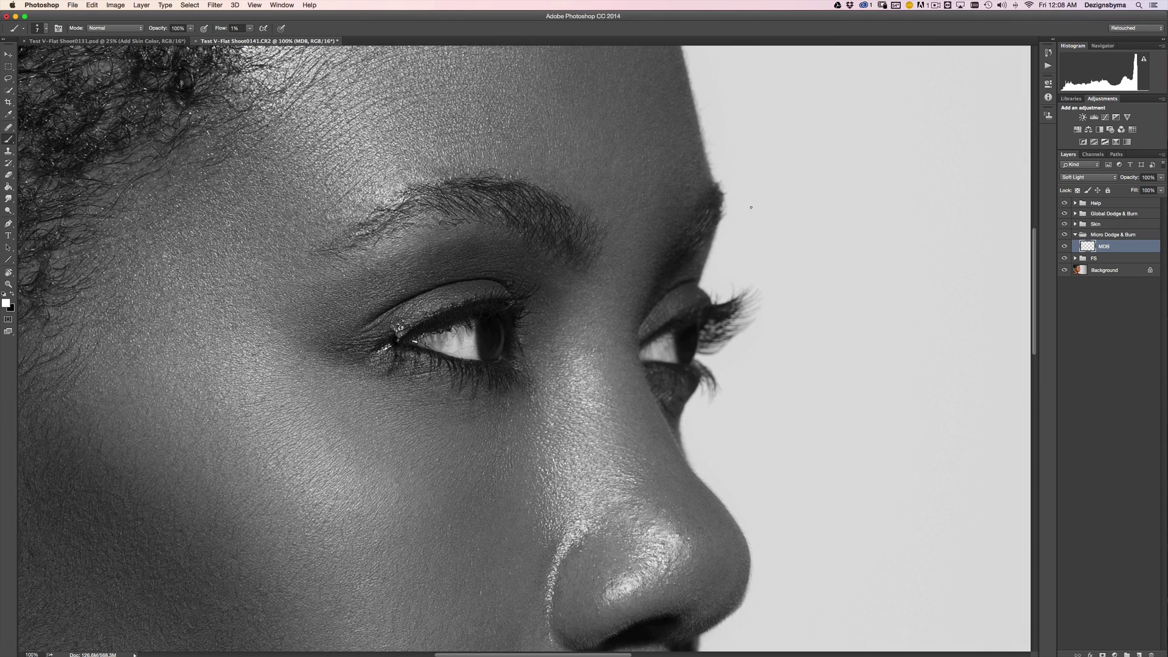
{"action": "key", "text": "super+1"}
{"action": "key", "text": "super+equal"}
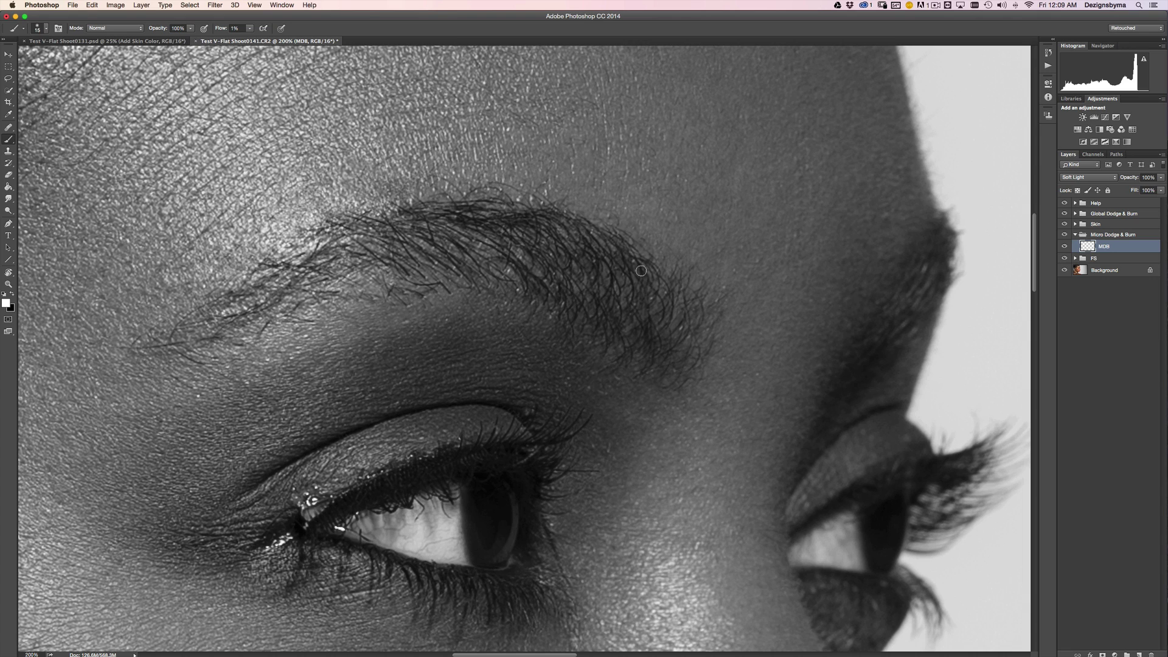
Step: Burn uneven bright spots around the eyebrow on the MDB layer with a black brush enlarged to 25 pixels
{"action": "key", "text": "x"}
{"action": "key", "text": "super+minus"}
{"action": "key", "text": "super+minus"}
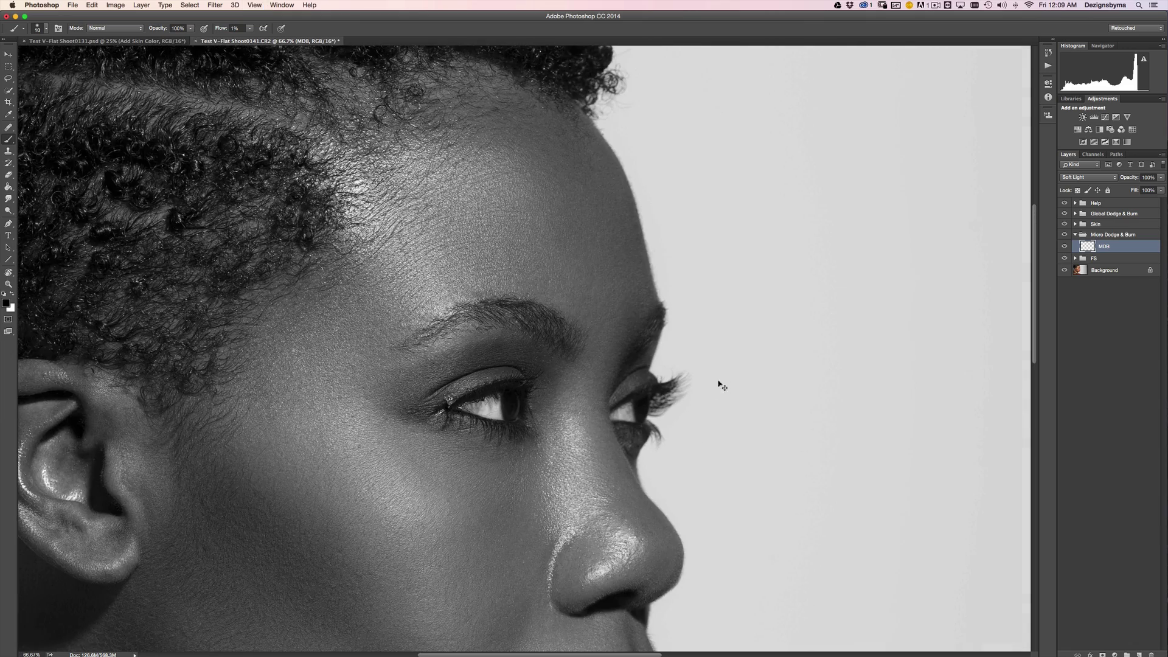
{"action": "key", "text": "super+plus"}
{"action": "key", "text": "super+plus"}
{"action": "key", "text": "bracketright"}
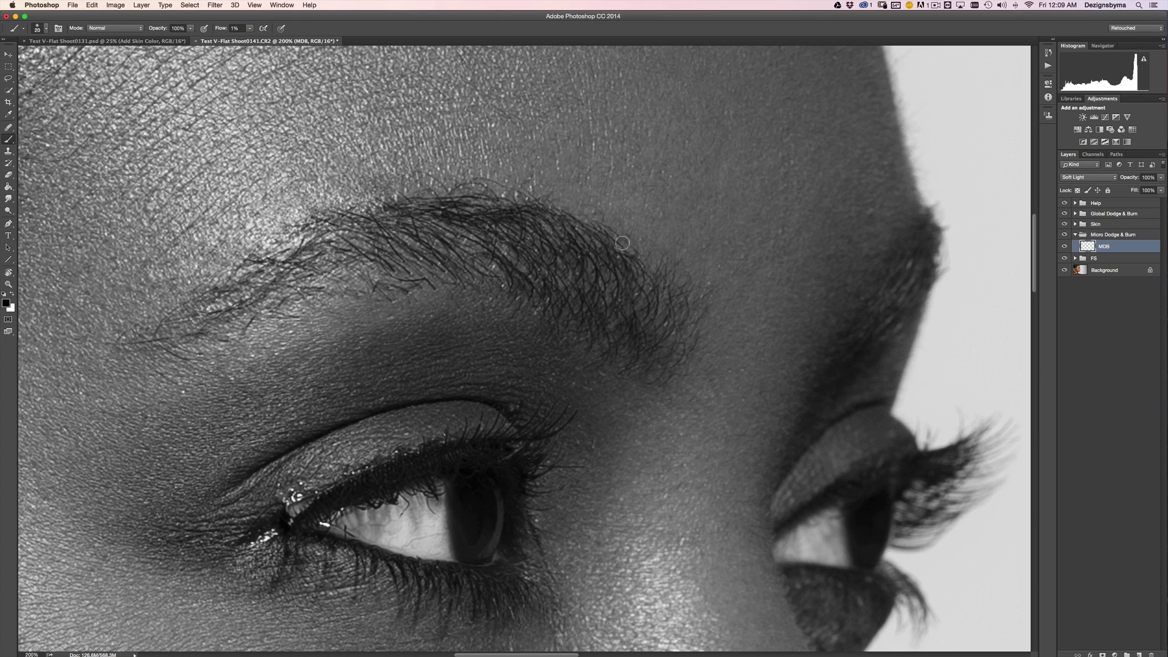
{"action": "key", "text": "super+minus"}
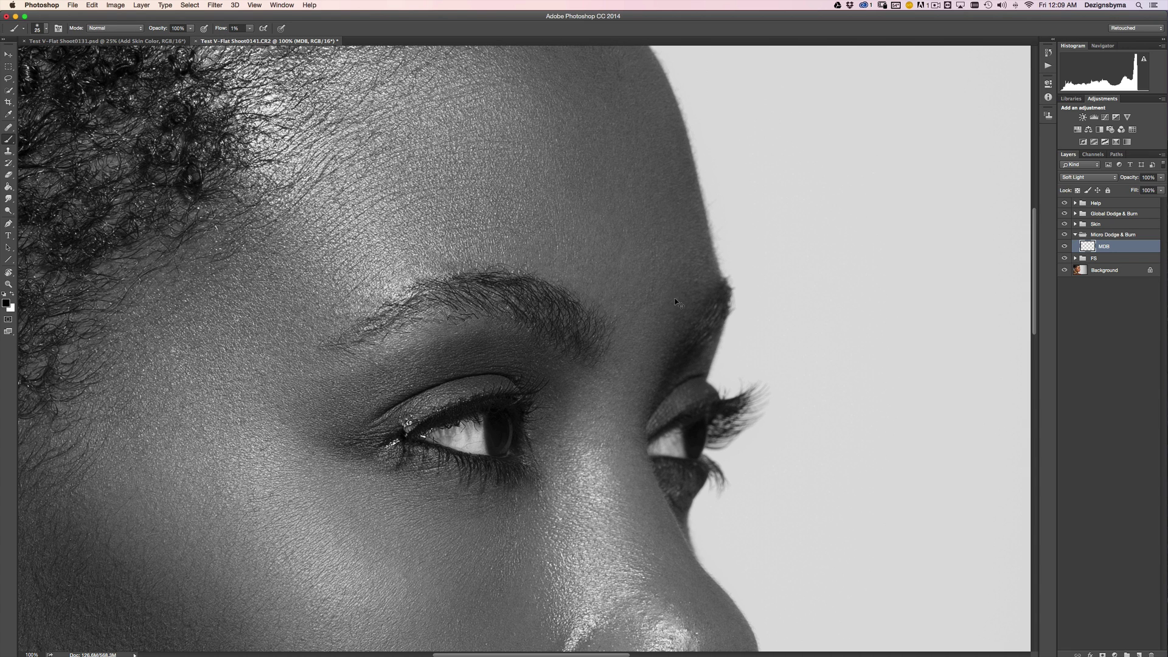
{"action": "key", "text": "super+minus"}
{"action": "key", "text": "super+minus"}
{"action": "key", "text": "super+minus"}
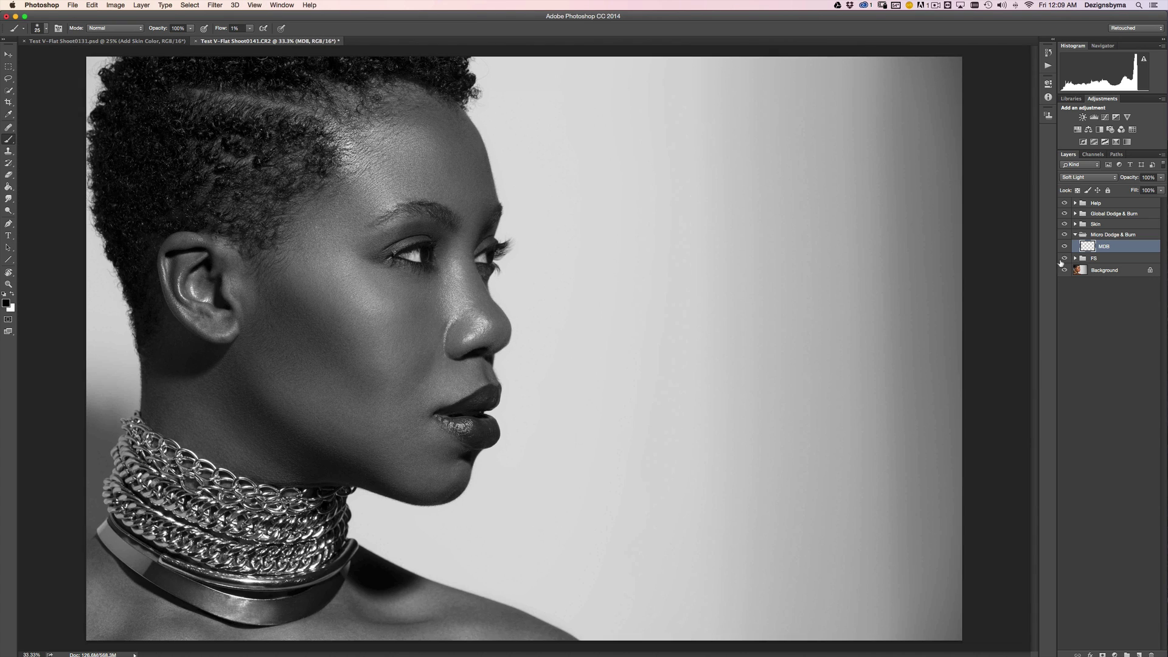
Step: Hide the Help group and stamp all visible layers into a new layer above the Global Dodge & Burn group
{"action": "left_click", "coordinate": [1075, 236]}
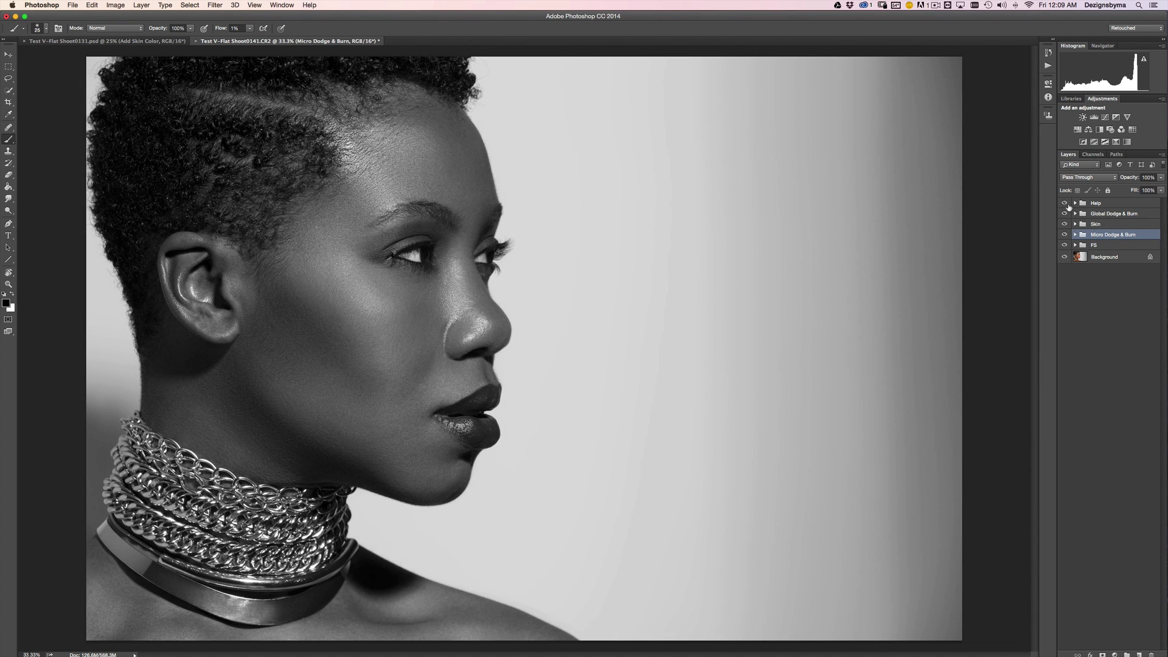
{"action": "left_click", "coordinate": [1065, 203]}
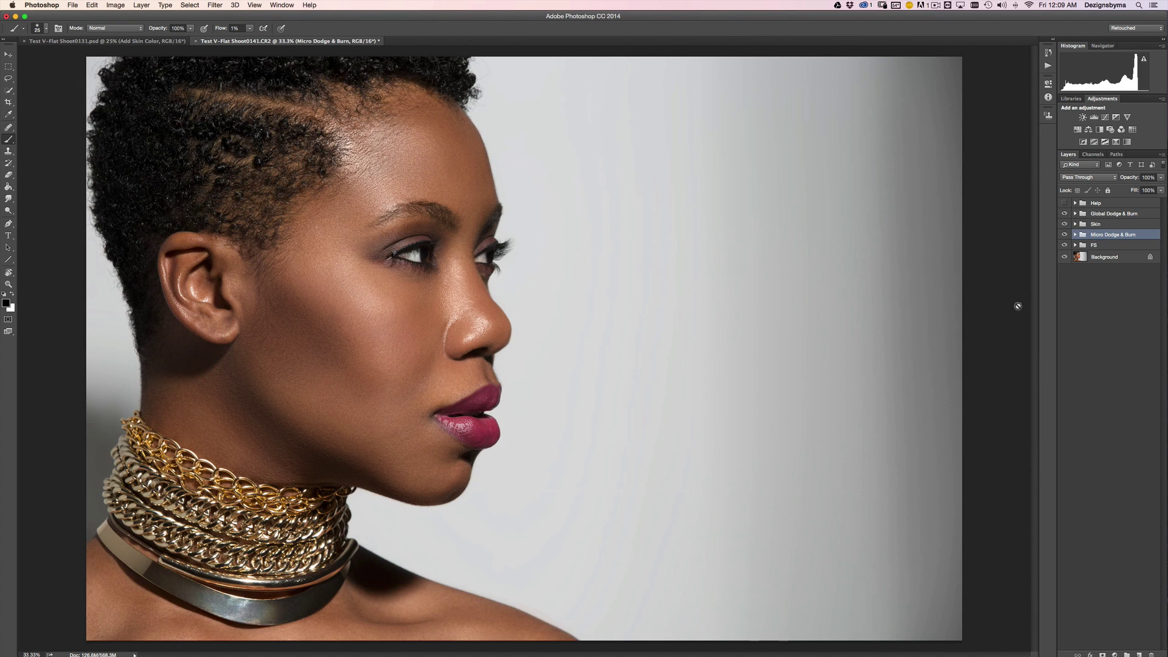
{"action": "key", "text": "super+minus"}
{"action": "key", "text": "super+plus"}
{"action": "key", "text": "super+minus"}
{"action": "key", "text": "super+plus"}
{"action": "left_click", "coordinate": [1133, 218]}
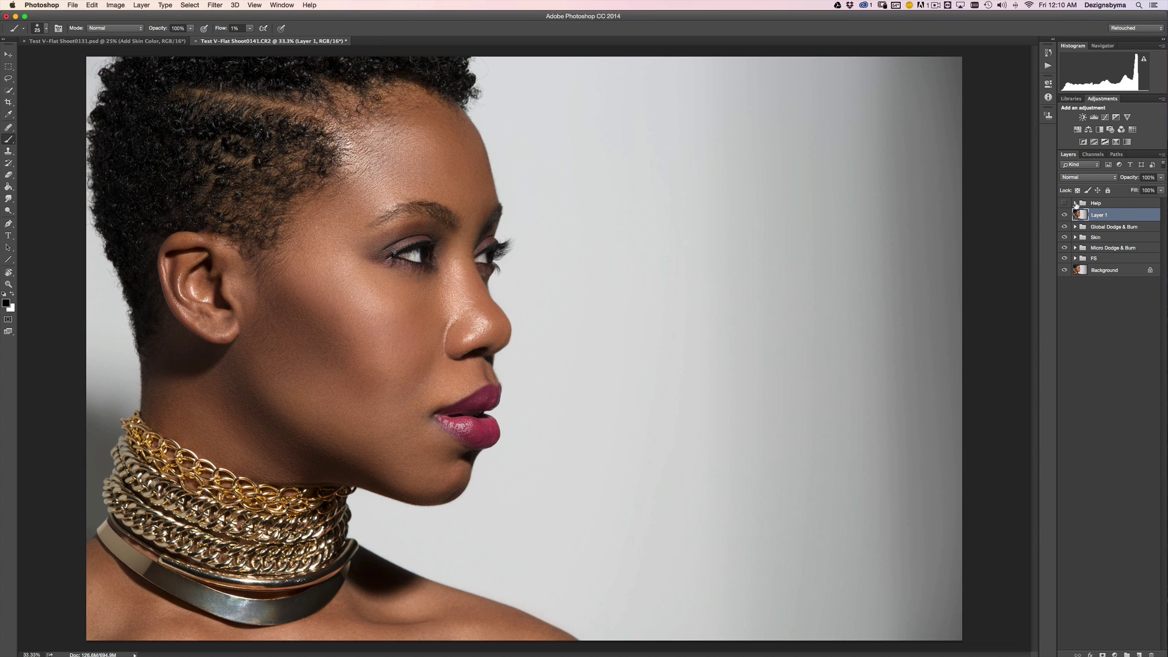
Step: Set up the Clone Stamp at 100% flow for retouching the outer corner of the near eye on Layer 1
{"action": "key", "text": "super+equal"}
{"action": "key", "text": "super+equal"}
{"action": "key", "text": "super+equal"}
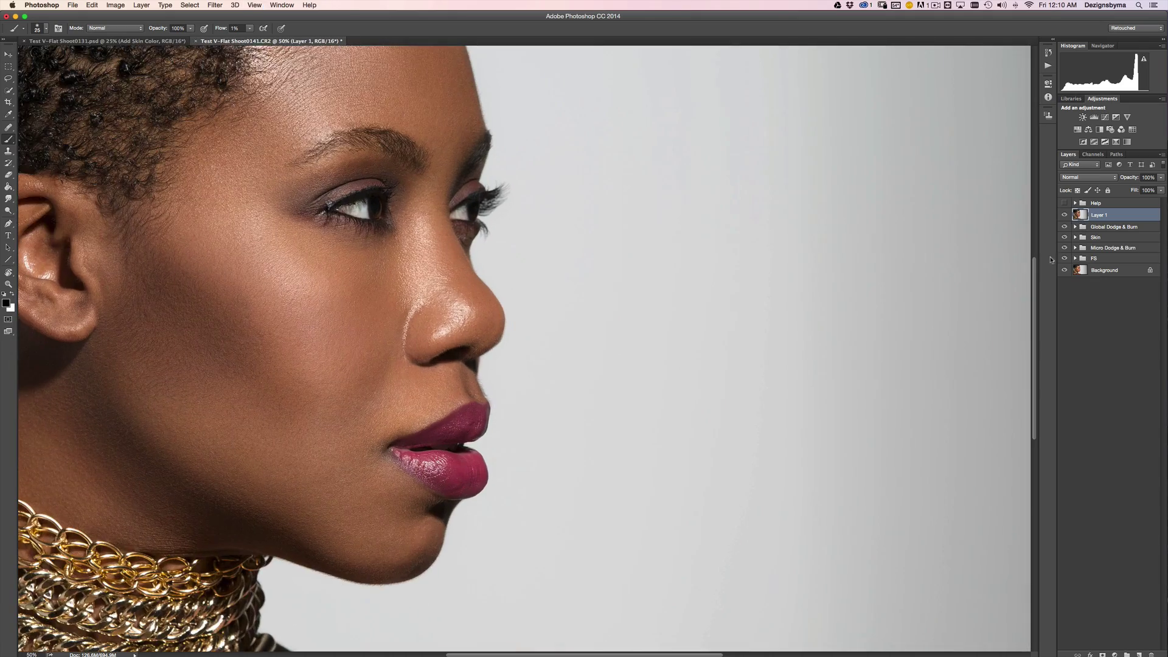
{"action": "scroll", "coordinate": [435, 270], "scroll_direction": "left", "scroll_amount": 15}
{"action": "scroll", "coordinate": [435, 270], "scroll_direction": "up", "scroll_amount": 7}
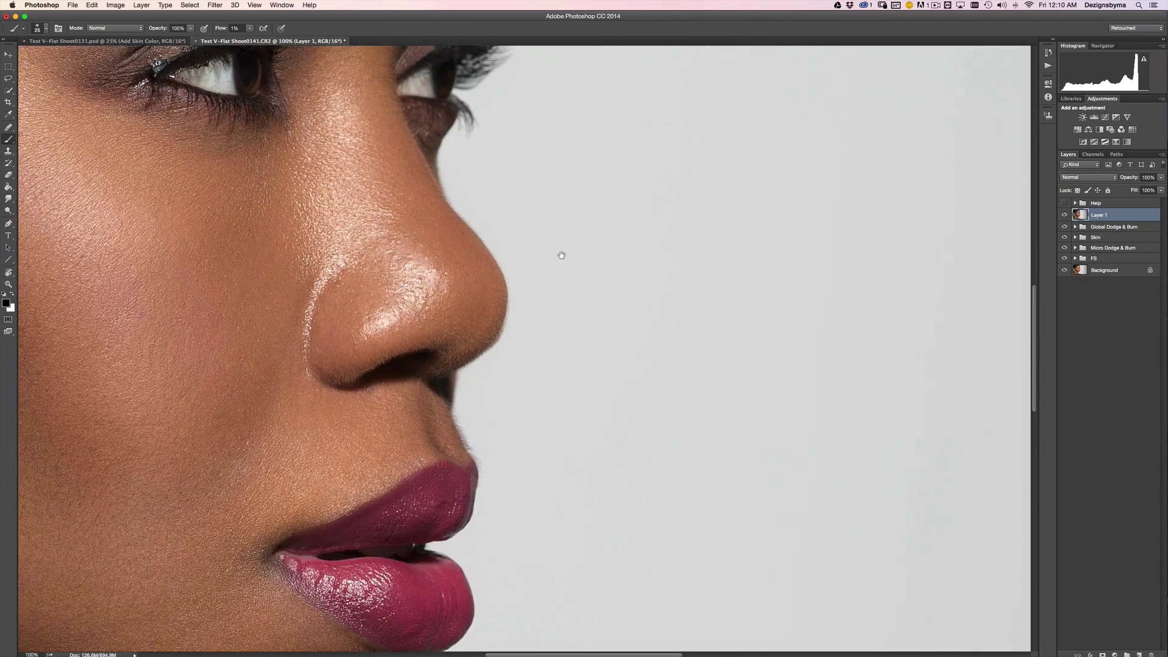
{"action": "key", "text": "super+equal"}
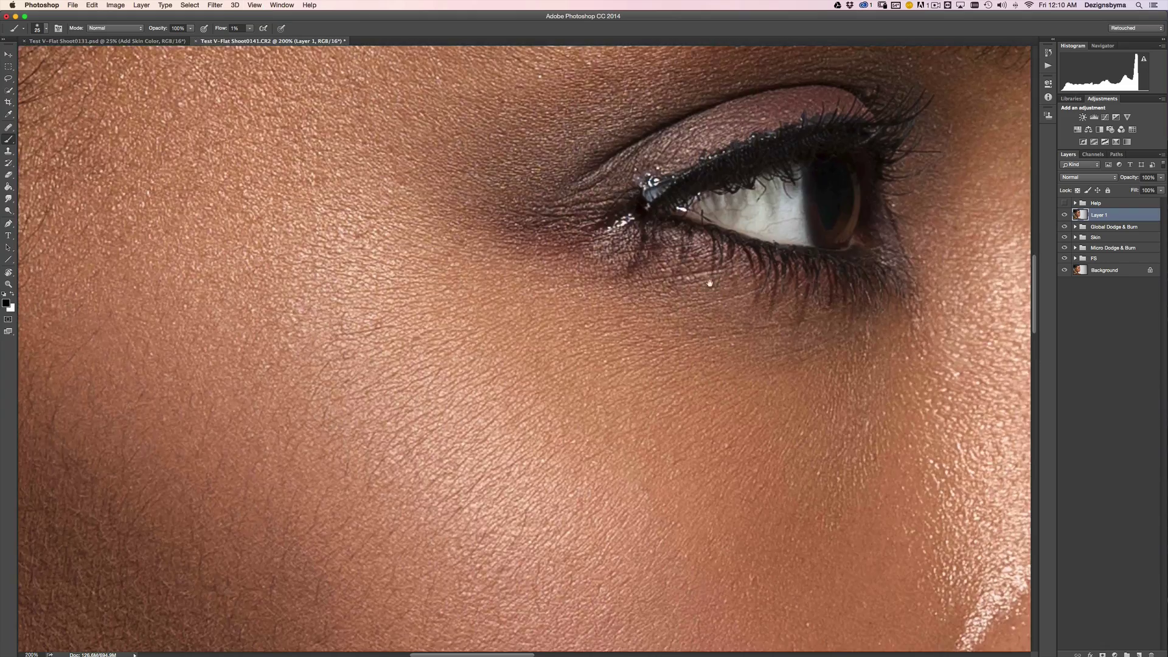
{"action": "scroll", "coordinate": [718, 286], "scroll_direction": "up", "scroll_amount": 3}
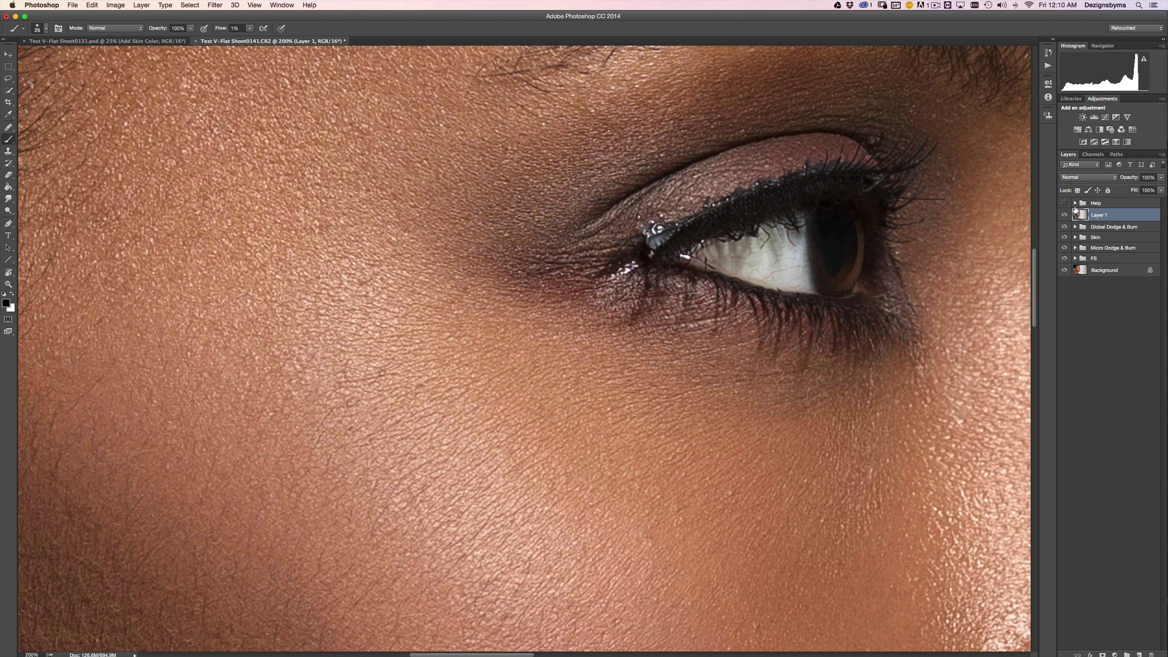
{"action": "left_click", "coordinate": [9, 151]}
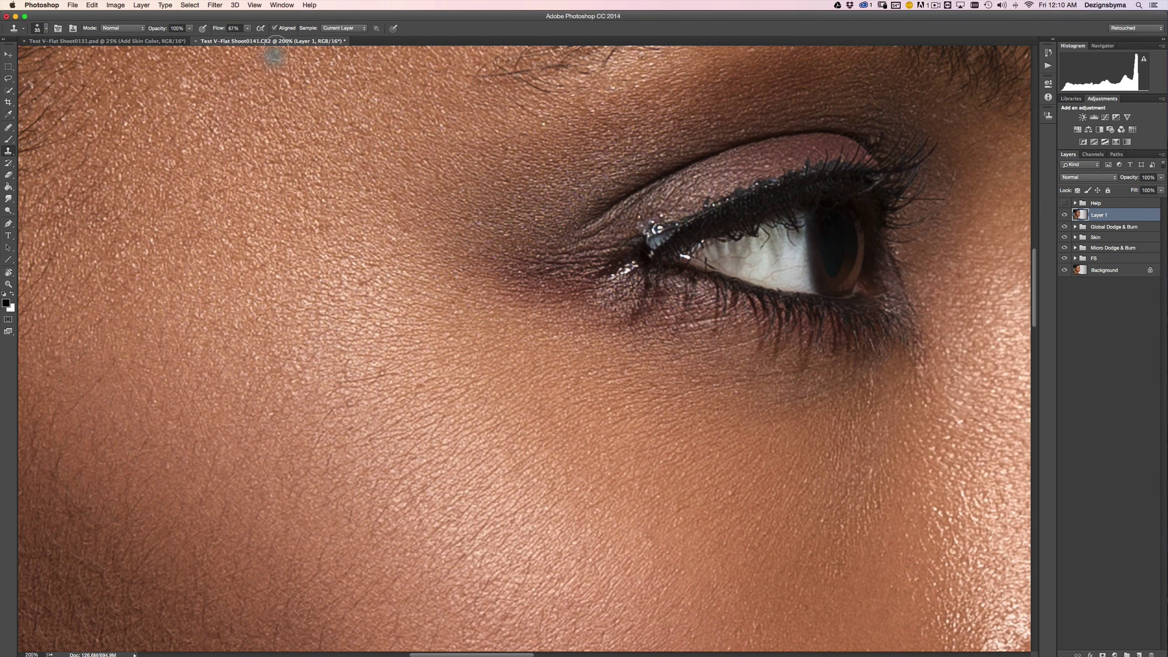
{"action": "left_click_drag", "start_coordinate": [217, 29], "coordinate": [260, 29]}
{"action": "key", "text": "super+equal"}
{"action": "scroll", "coordinate": [609, 152], "scroll_direction": "right", "scroll_amount": 10}
{"action": "scroll", "coordinate": [610, 152], "scroll_direction": "up", "scroll_amount": 5}
Step: Try to clone away the glints where the upper lash line meets the outer corner of the eye
{"action": "key", "text": "bracketleft"}
{"action": "left_click_drag", "start_coordinate": [614, 239], "coordinate": [587, 251]}
{"action": "key", "text": "bracketright"}
{"action": "key", "text": "super+z"}
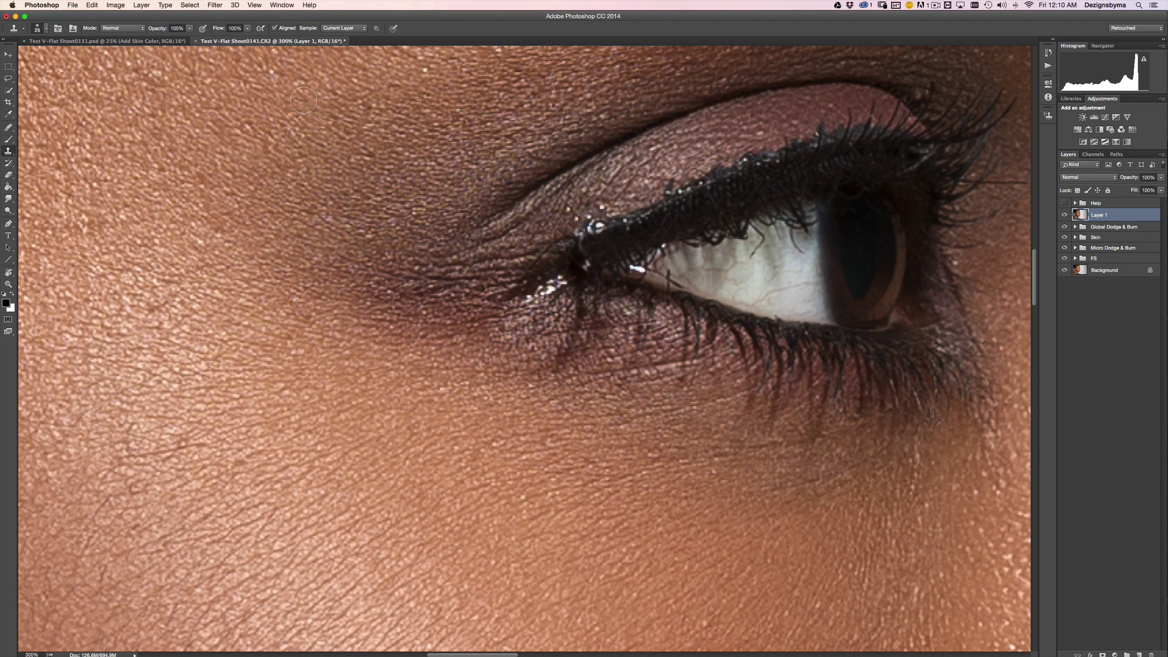
Step: Clone out the glints at the outer end of the upper lash line with a small Clone Stamp brush at 60% flow
{"action": "left_click_drag", "start_coordinate": [220, 28], "coordinate": [202, 29]}
{"action": "key", "text": "bracketleft"}
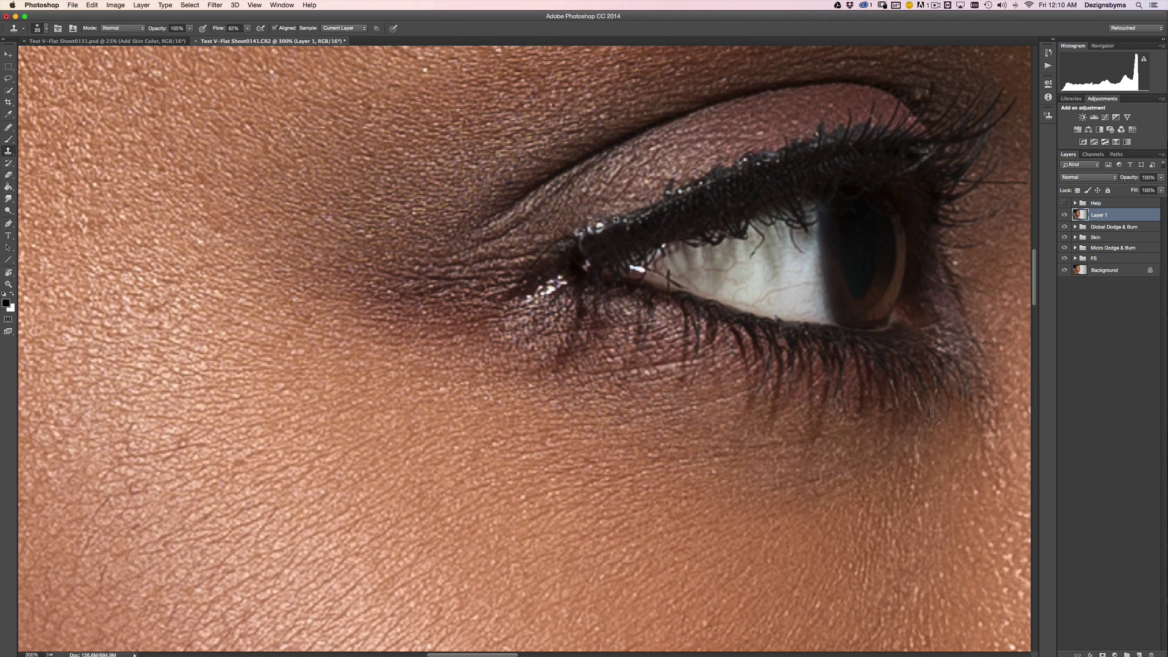
{"action": "key", "text": "bracketright"}
{"action": "left_click_drag", "start_coordinate": [599, 225], "coordinate": [571, 231]}
{"action": "key", "text": "bracketleft"}
{"action": "key", "text": "bracketleft"}
{"action": "mouse_move", "coordinate": [591, 231]}
{"action": "left_mouse_down"}
{"action": "mouse_move", "coordinate": [606, 223]}
{"action": "mouse_move", "coordinate": [581, 244]}
{"action": "left_mouse_up"}
{"action": "left_click", "coordinate": [572, 244], "text": "alt"}
{"action": "key", "text": "super+minus"}
{"action": "key", "text": "super+minus"}
{"action": "key", "text": "super+minus"}
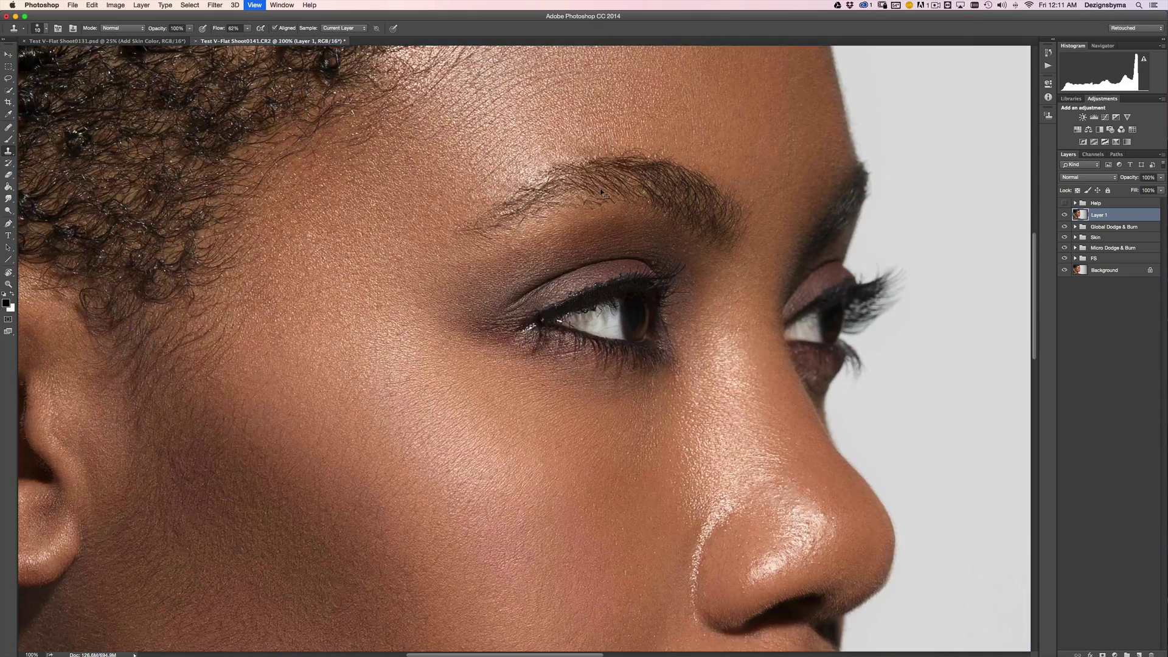
{"action": "key", "text": "super+minus"}
Step: Clone over the remaining spots on the eyelid above the outer lash line and at the inner end of the eyelid crease
{"action": "key", "text": "super+plus"}
{"action": "key", "text": "super+plus"}
{"action": "key", "text": "super+plus"}
{"action": "key", "text": "super+plus"}
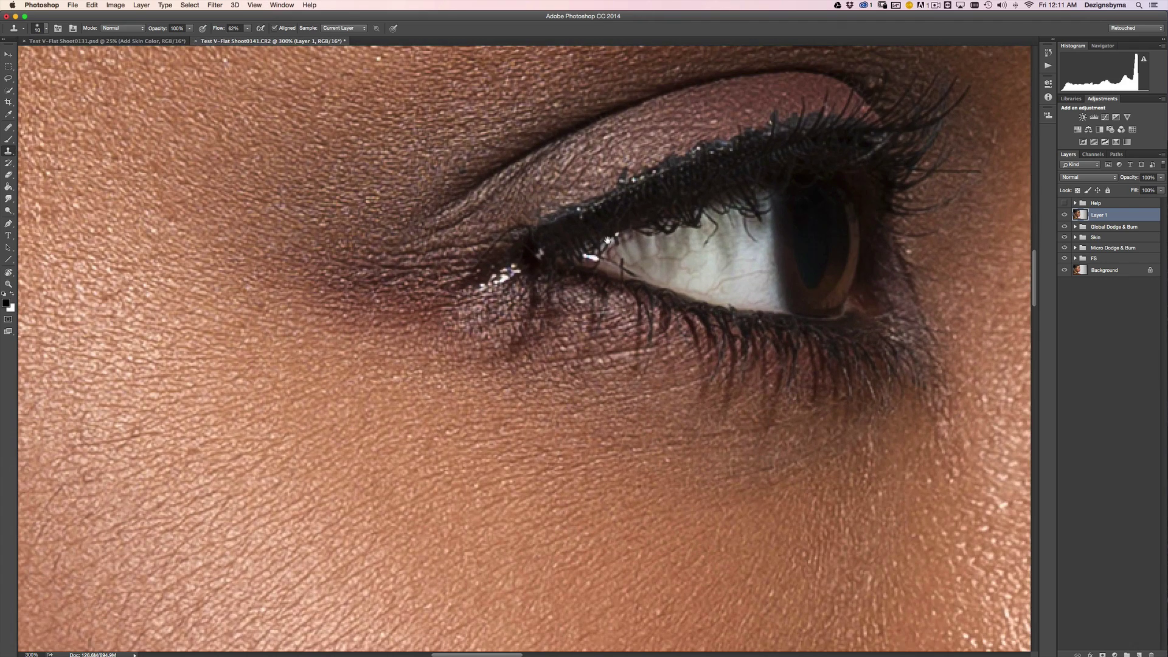
{"action": "scroll", "coordinate": [615, 236], "scroll_direction": "up", "scroll_amount": 3}
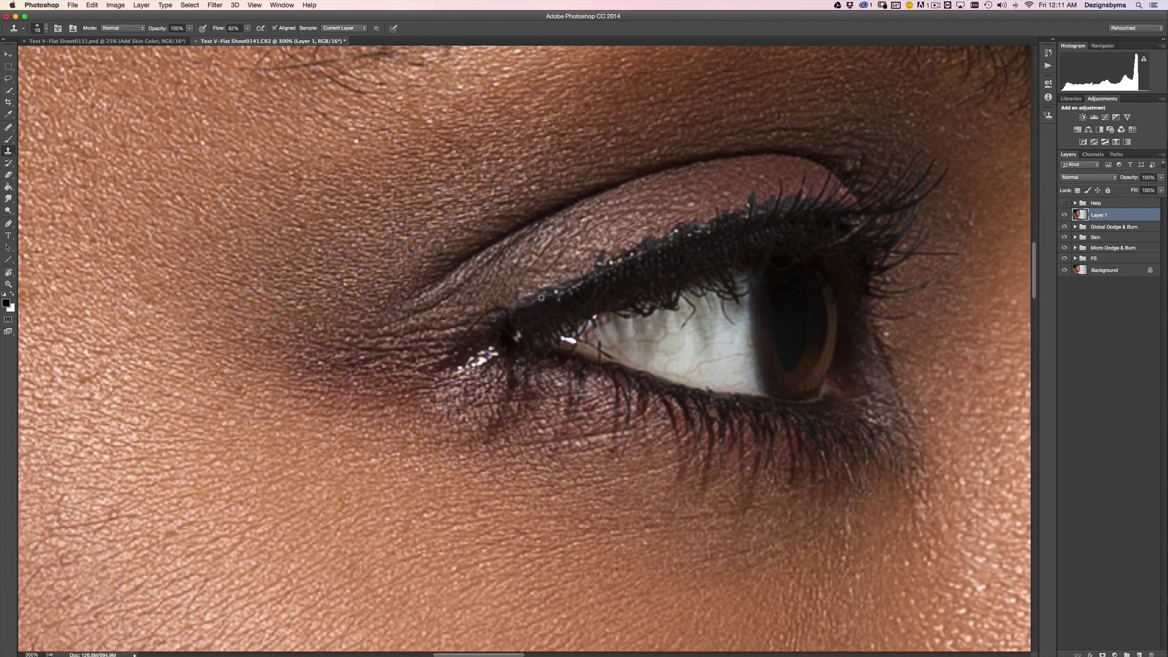
{"action": "left_click_drag", "start_coordinate": [556, 290], "coordinate": [548, 301]}
{"action": "key", "text": "bracketright"}
{"action": "left_click", "coordinate": [841, 139], "text": "alt"}
{"action": "left_click_drag", "start_coordinate": [852, 163], "coordinate": [849, 167]}
Step: Heal the marks on the white of the eye beneath the upper lashes with a smaller Healing Brush
{"action": "left_click", "coordinate": [9, 127]}
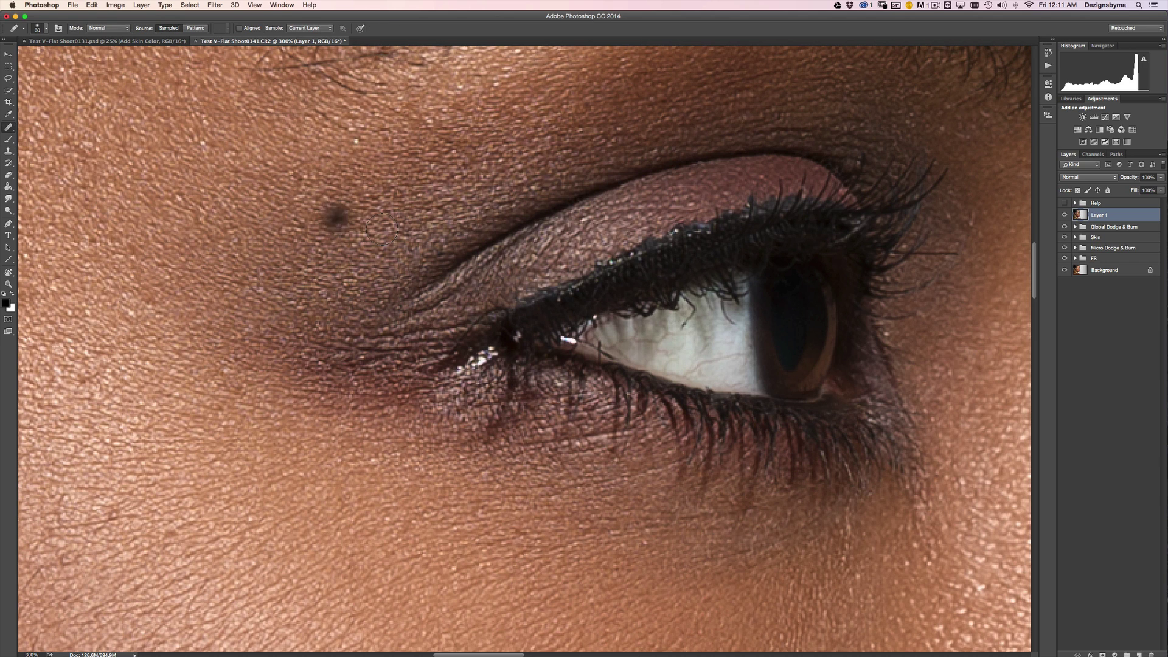
{"action": "key", "text": "bracketleft"}
{"action": "key", "text": "bracketleft"}
{"action": "left_click", "coordinate": [700, 311]}
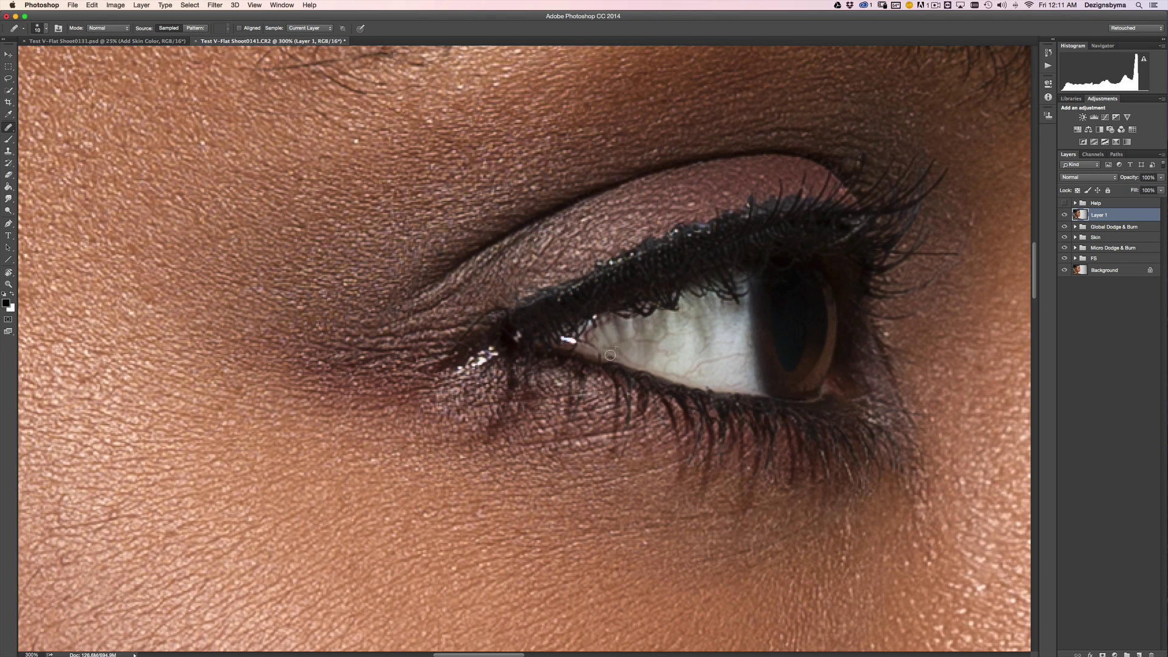
Step: Clone over the small blemishes at the outer corner of the eye white with a smaller Clone Stamp brush at 49% flow
{"action": "left_click", "coordinate": [7, 151]}
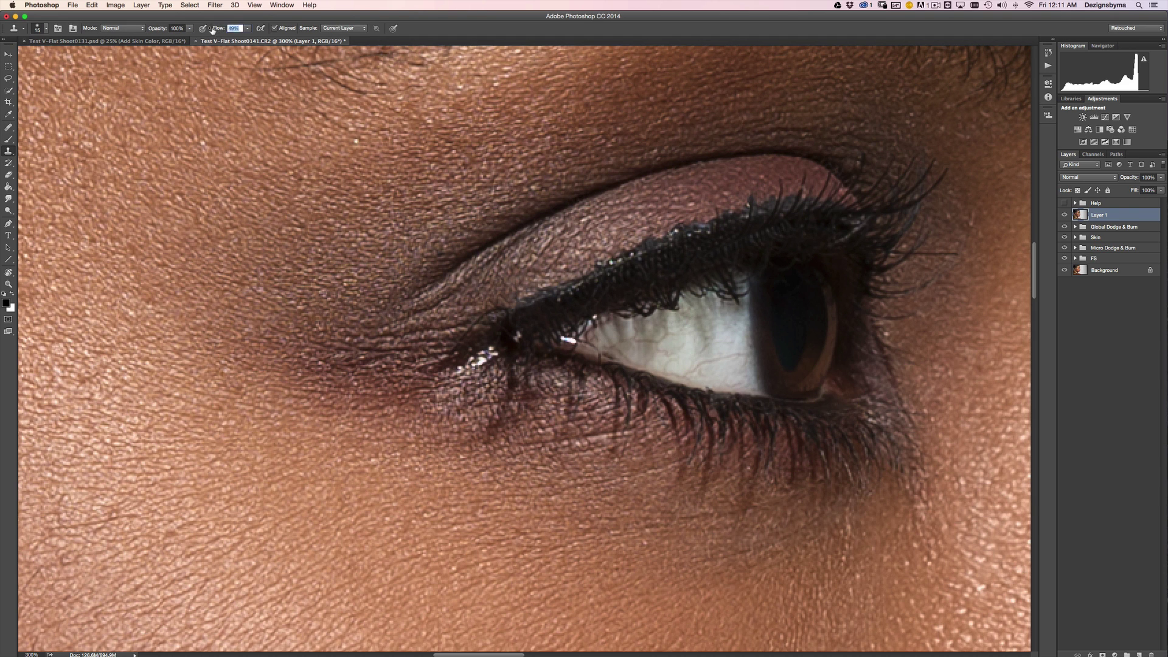
{"action": "key", "text": "bracketleft"}
{"action": "key", "text": "bracketleft"}
{"action": "key", "text": "super+equal"}
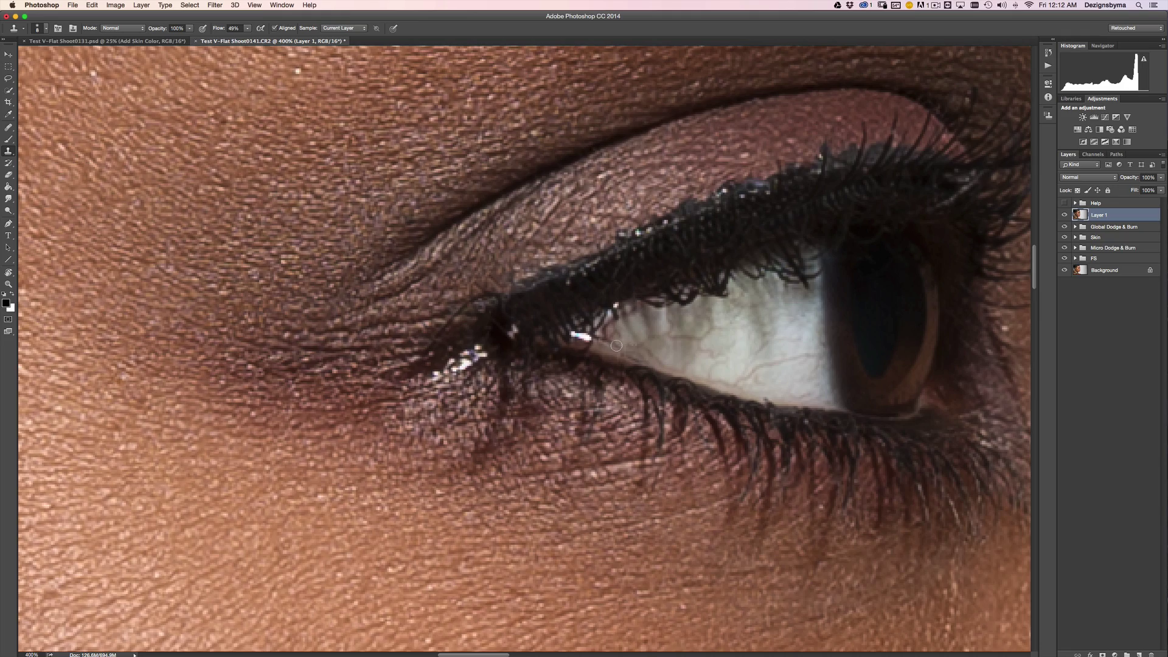
{"action": "key", "text": "super+1"}
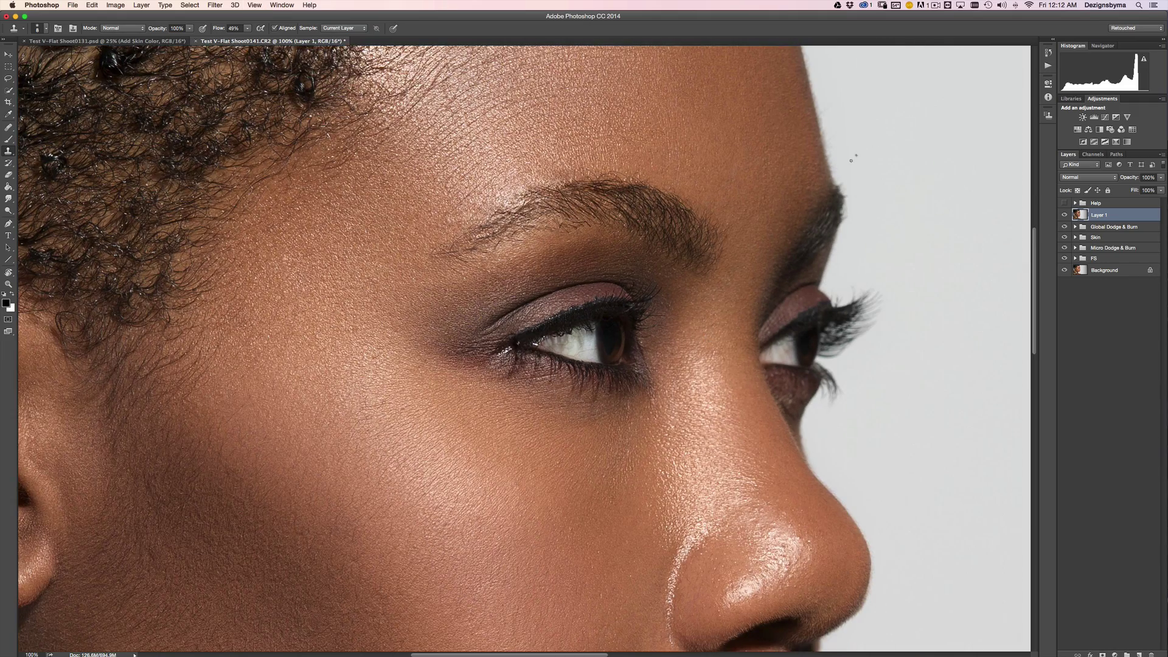
Step: Try to retouch the skin beside the outer corner of the eye with the Healing Brush
{"action": "key", "text": "super+equal"}
{"action": "key", "text": "super+equal"}
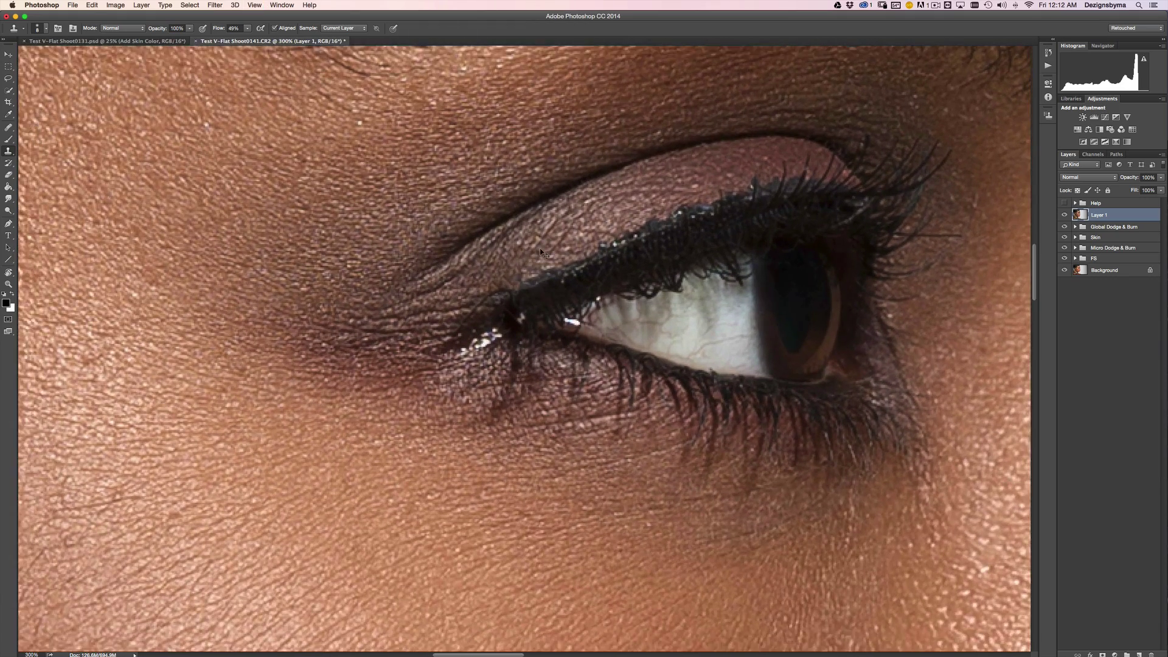
{"action": "key", "text": "super+equal"}
{"action": "left_click", "coordinate": [9, 128]}
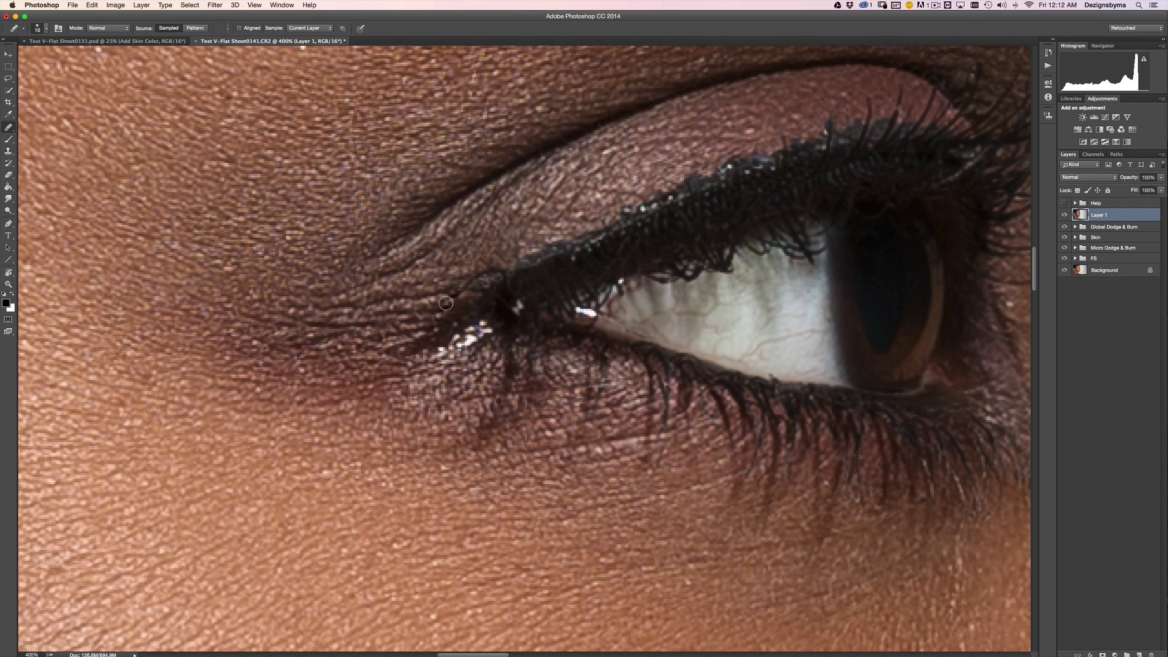
{"action": "key", "text": "super+minus"}
{"action": "key", "text": "super+minus"}
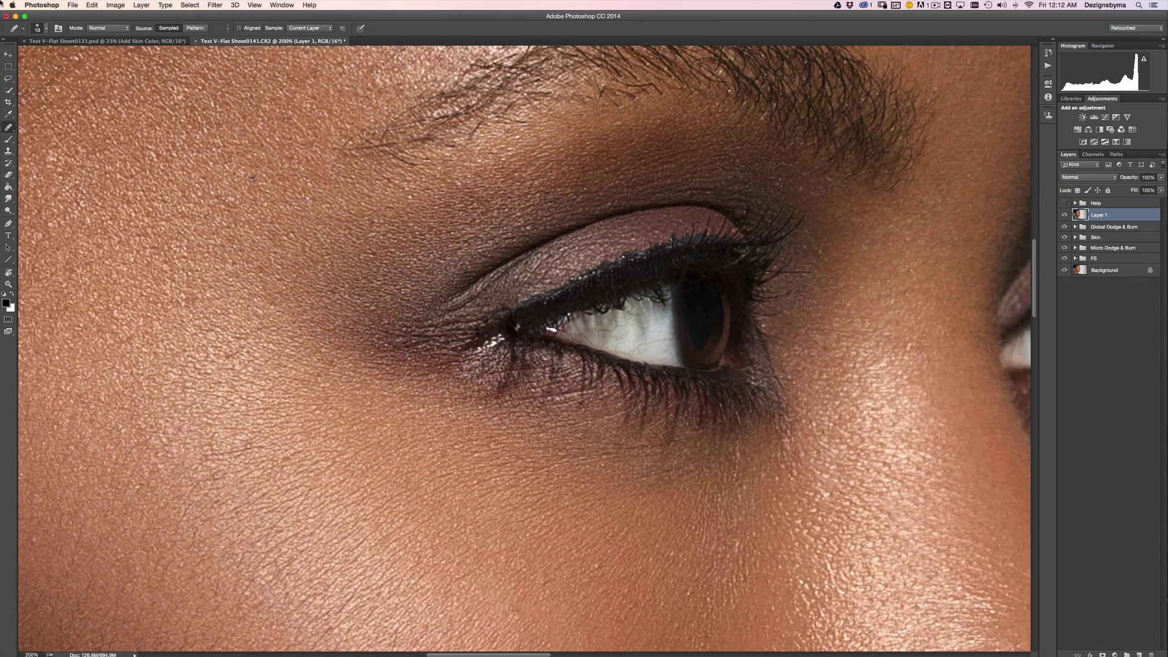
{"action": "key", "text": "super+z"}
{"action": "key", "text": "super+plus"}
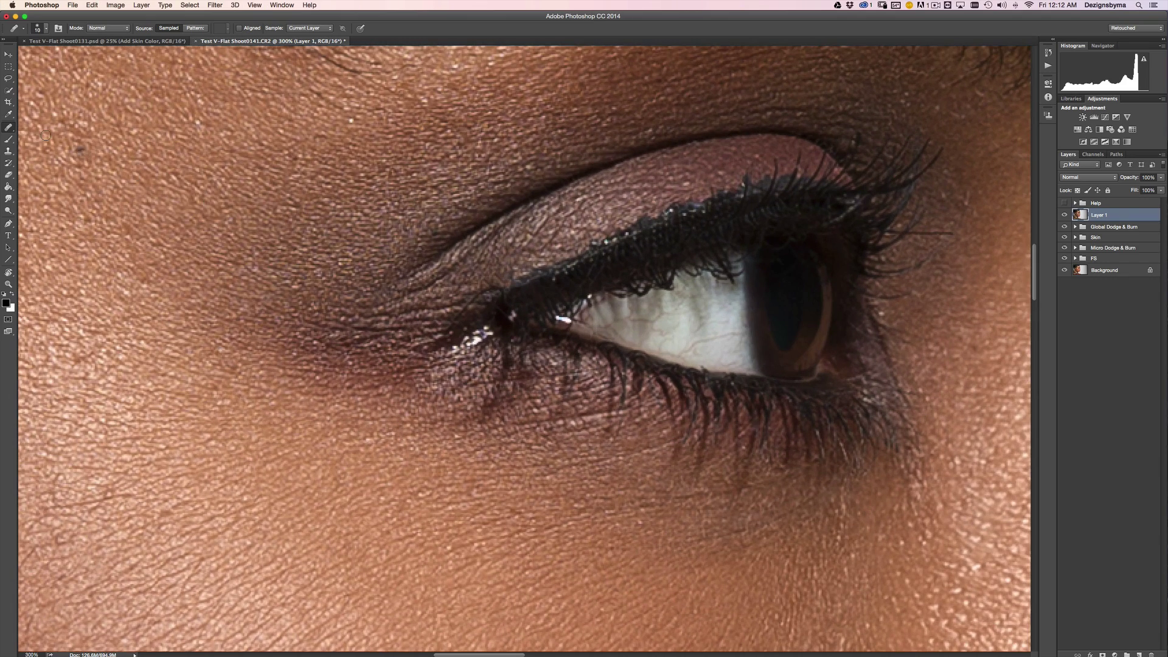
Step: Clean up the eyelid edge at the outer corner with a tiny Clone Stamp brush and review the whole eye area
{"action": "left_click", "coordinate": [8, 151]}
{"action": "key", "text": "super+plus"}
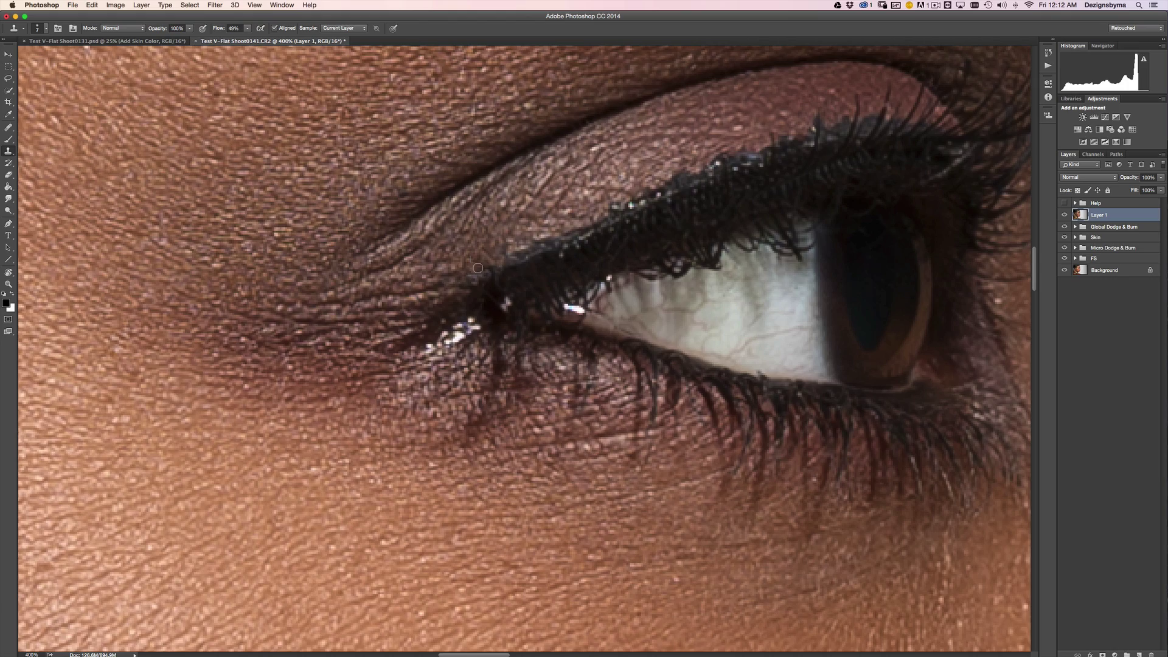
{"action": "key", "text": "super+minus"}
{"action": "key", "text": "super+minus"}
{"action": "key", "text": "super+minus"}
{"action": "key", "text": "super+minus"}
{"action": "key", "text": "super+minus"}
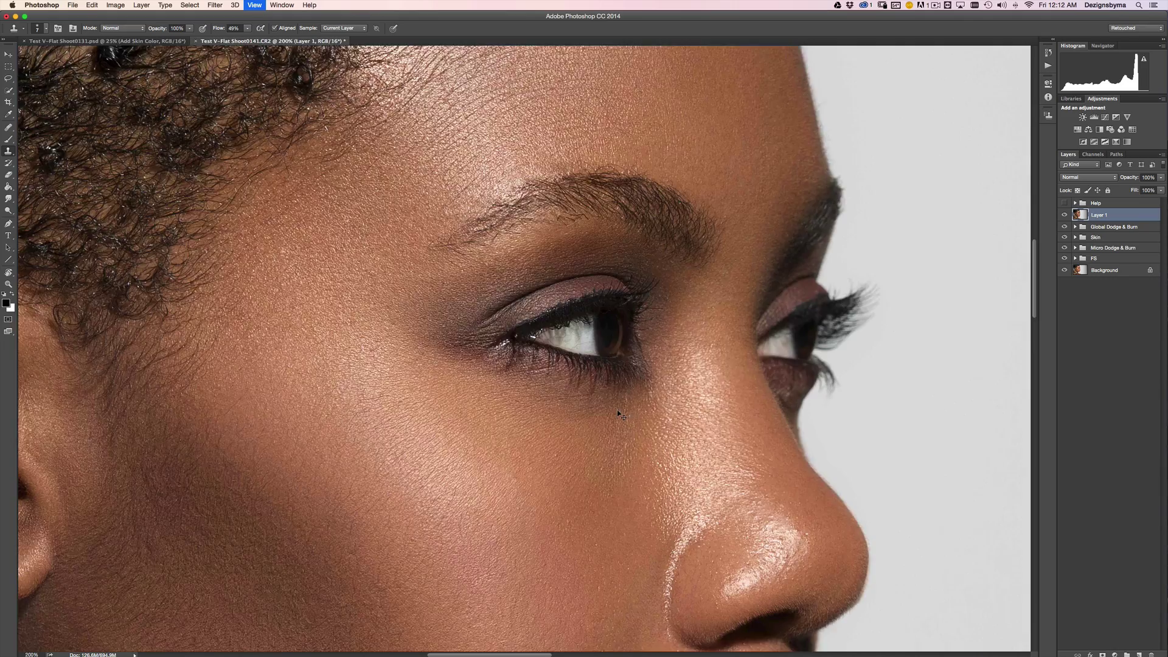
Step: Examine the retouched eye and eyebrow up close and in the context of the whole face
{"action": "key", "text": "super+plus"}
{"action": "key", "text": "super+plus"}
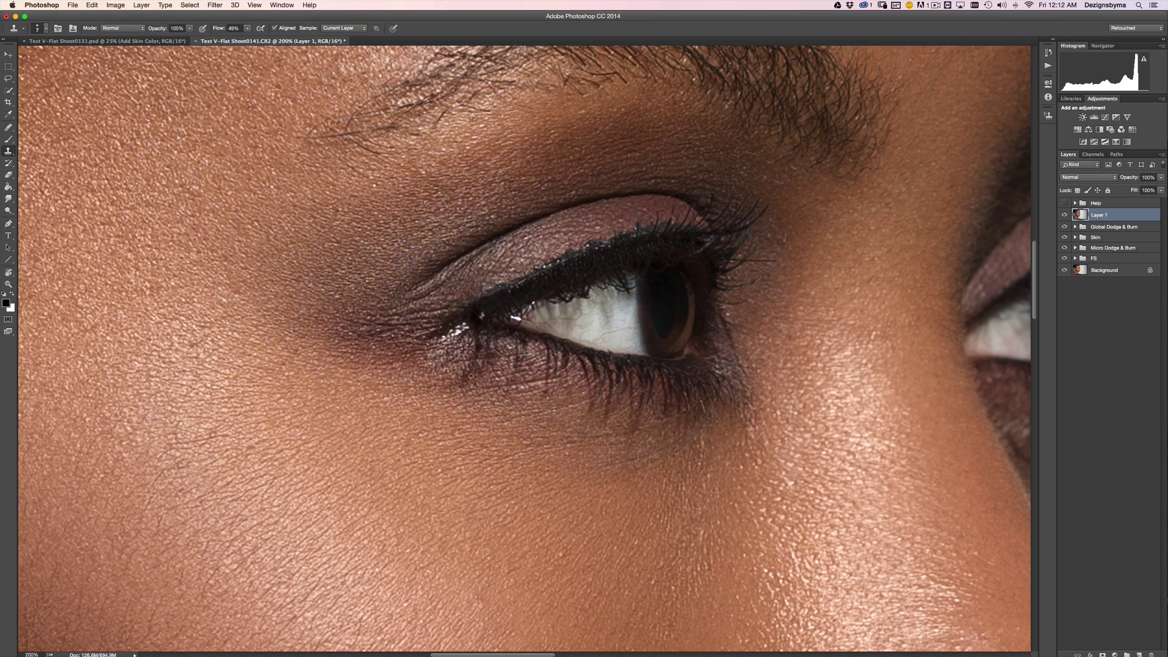
{"action": "key", "text": "super+minus"}
{"action": "key", "text": "super+minus"}
{"action": "key", "text": "super+minus"}
{"action": "key", "text": "super+minus"}
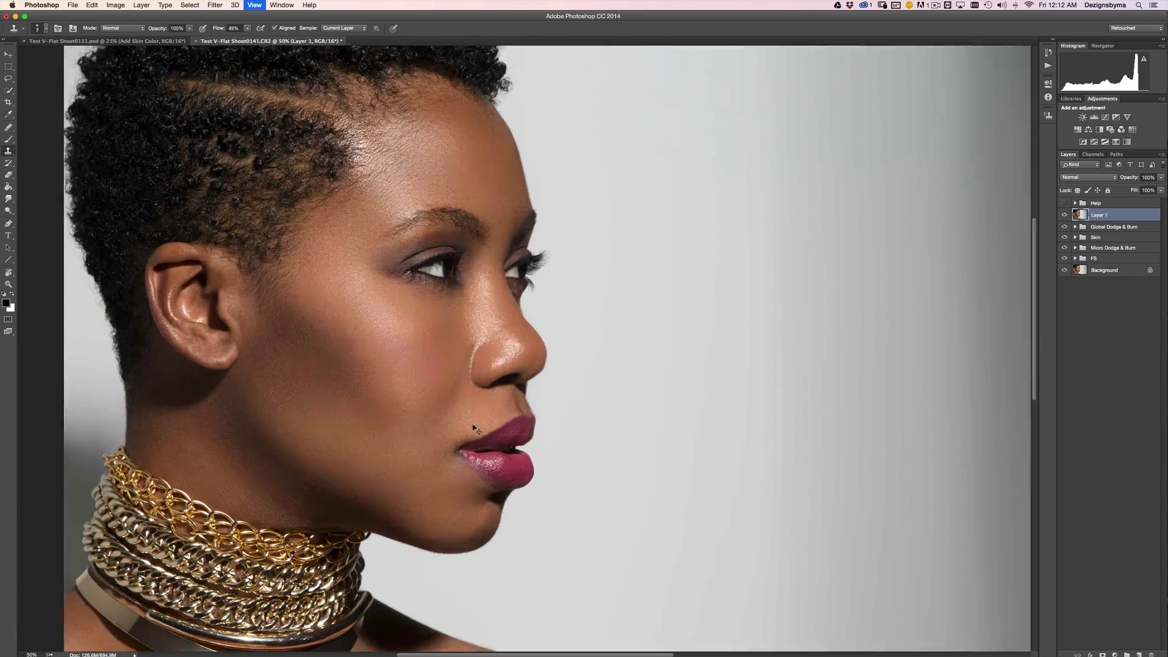
{"action": "key", "text": "super+plus"}
{"action": "key", "text": "super+plus"}
{"action": "key", "text": "super+plus"}
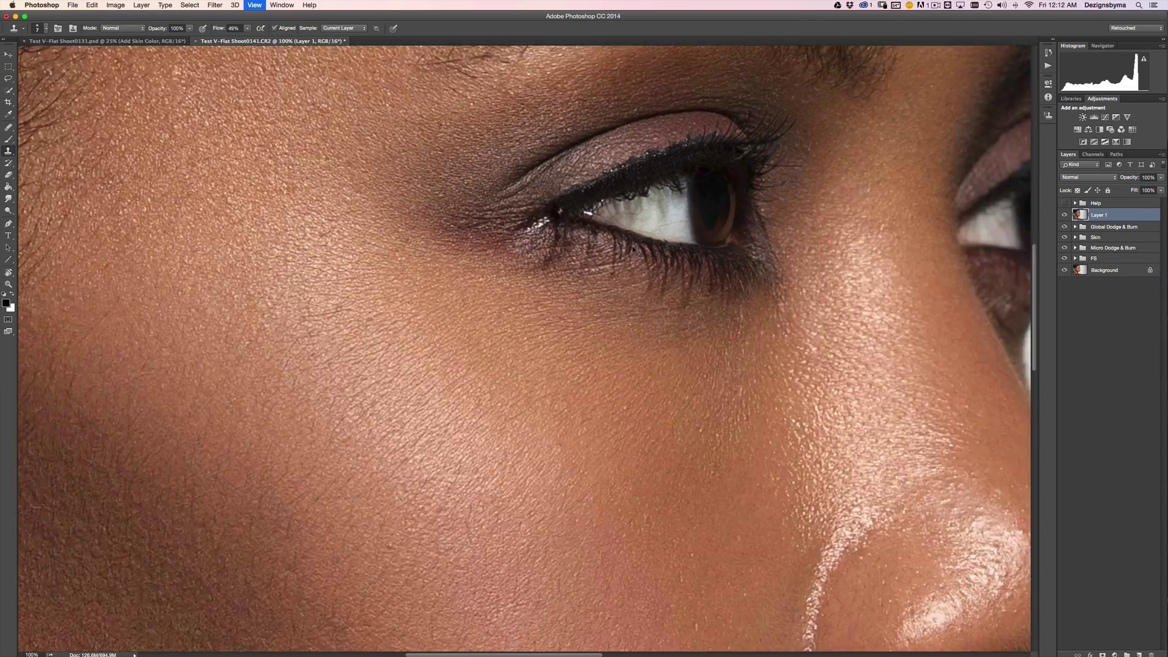
{"action": "key", "text": "super+plus"}
{"action": "left_click_drag", "start_coordinate": [633, 246], "coordinate": [590, 361]}
{"action": "key", "text": "bracketright"}
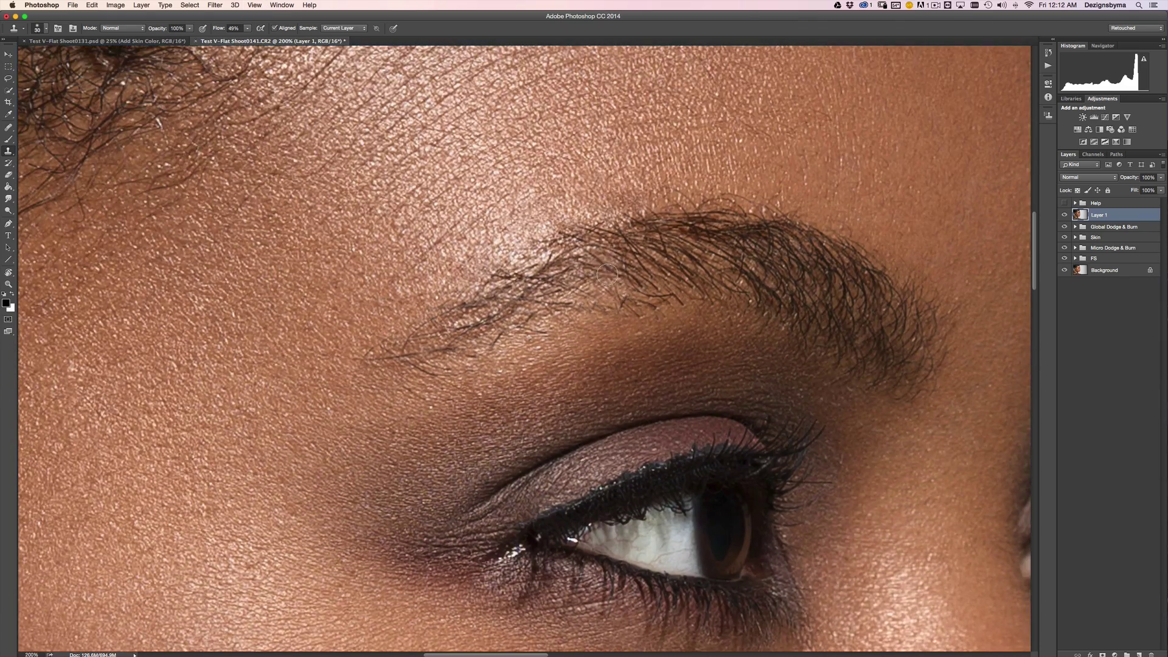
{"action": "key", "text": "bracketright"}
{"action": "key", "text": "bracketright"}
{"action": "key", "text": "bracketright"}
{"action": "key", "text": "bracketright"}
{"action": "key", "text": "bracketright"}
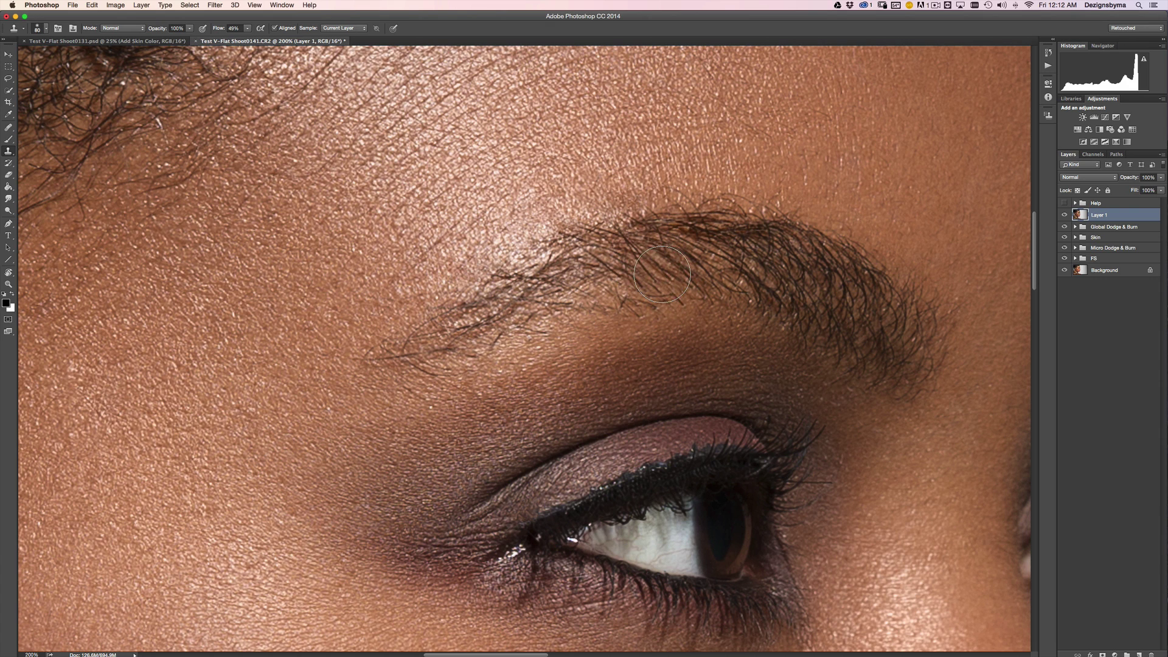
Step: Copy the dense hairs in the middle of the near eyebrow to a new layer using a 15 px feathered Lasso selection
{"action": "left_click", "coordinate": [9, 79]}
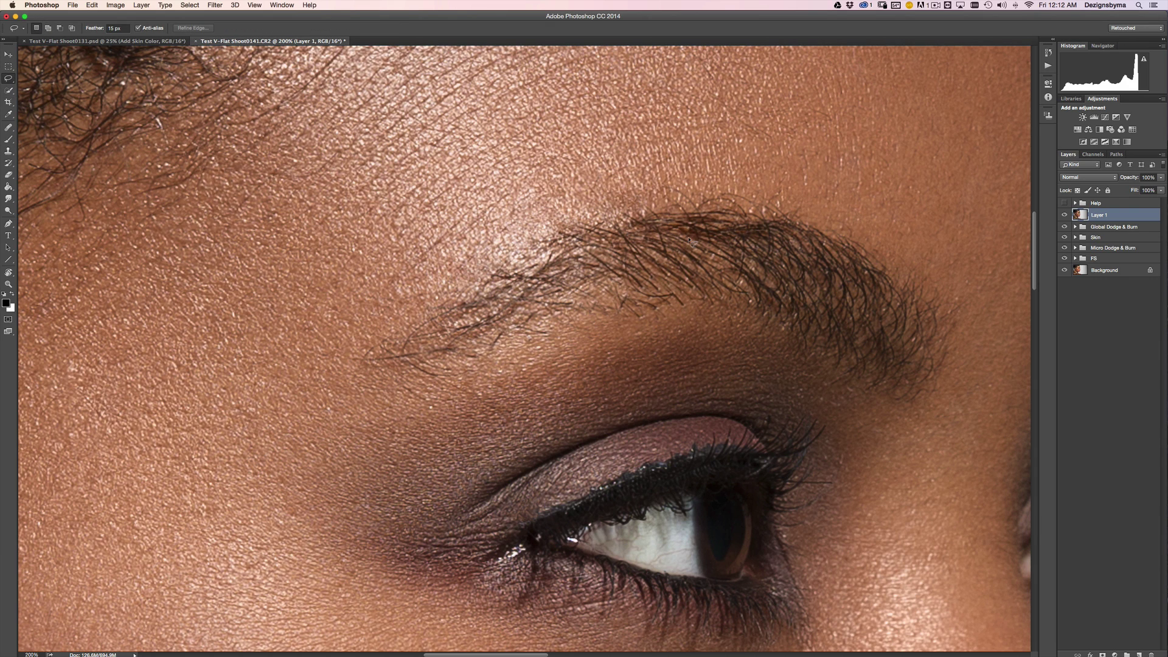
{"action": "mouse_move", "coordinate": [677, 313]}
{"action": "left_mouse_down"}
{"action": "mouse_move", "coordinate": [735, 297]}
{"action": "mouse_move", "coordinate": [700, 255]}
{"action": "left_mouse_up"}
{"action": "key", "text": "super+d"}
{"action": "left_click_drag", "start_coordinate": [682, 333], "coordinate": [685, 330]}
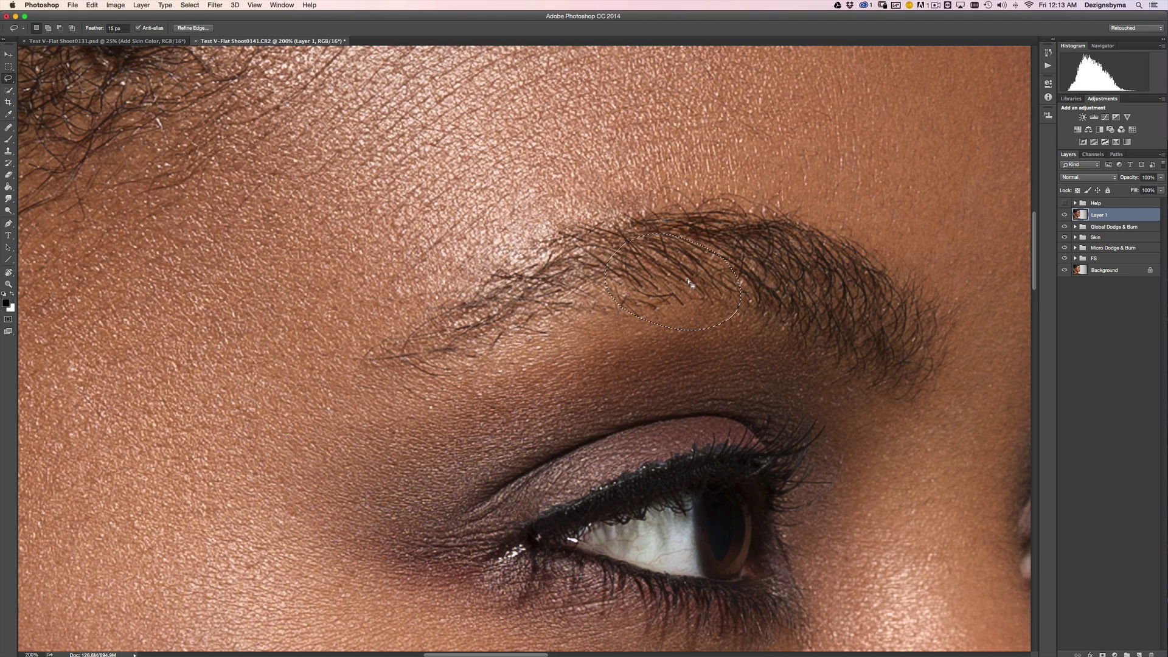
{"action": "key", "text": "super+j"}
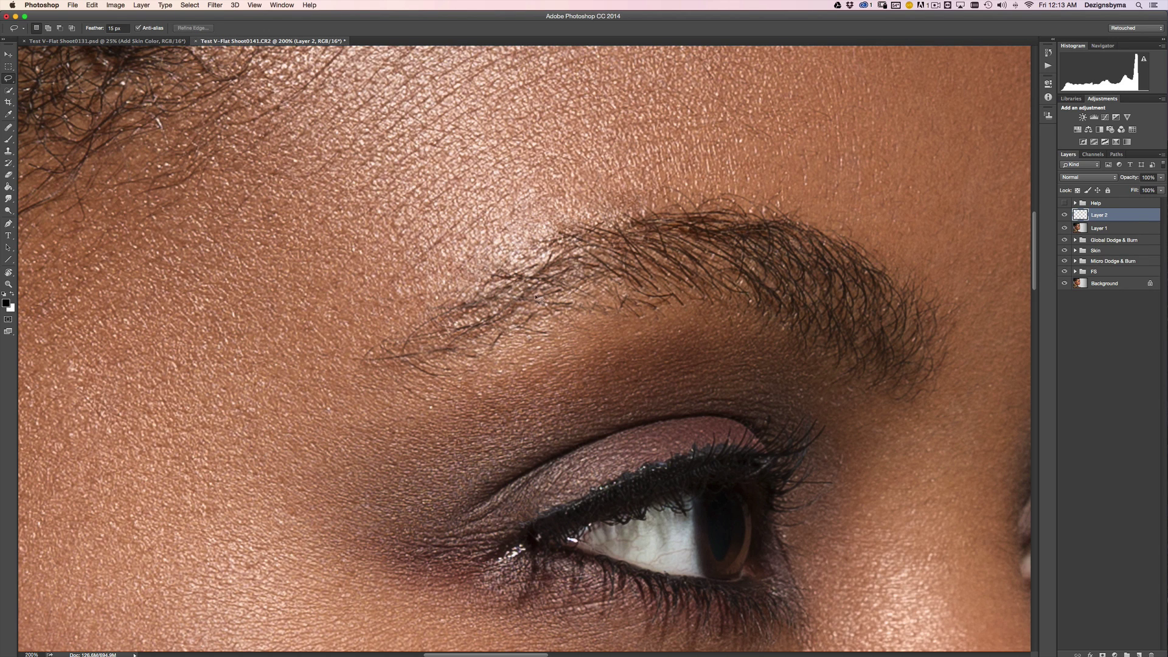
Step: Move the copied brow hairs over the sparse outer part of the eyebrow and rotate them by about -17.3°
{"action": "left_click", "coordinate": [9, 55]}
{"action": "left_click_drag", "start_coordinate": [657, 267], "coordinate": [562, 287]}
{"action": "key", "text": "super+t"}
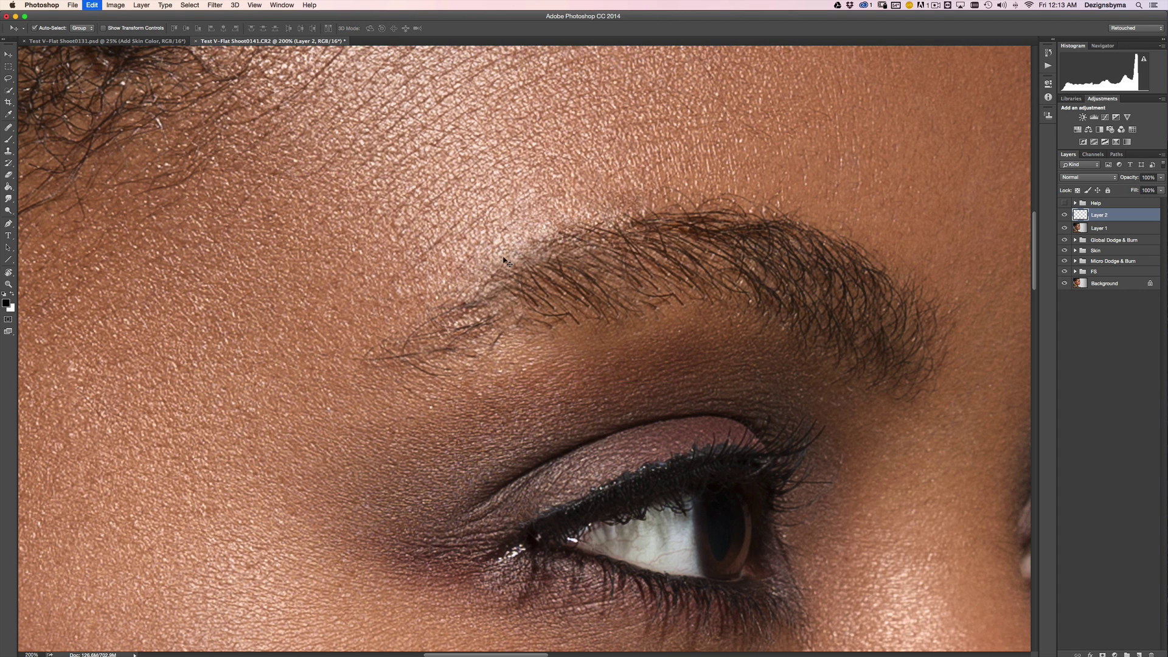
{"action": "left_click_drag", "start_coordinate": [461, 206], "coordinate": [412, 230]}
Step: Scale the brow hair patch to about 118% width and 107% height and apply the transform
{"action": "key", "text": "super+minus"}
{"action": "key", "text": "super+minus"}
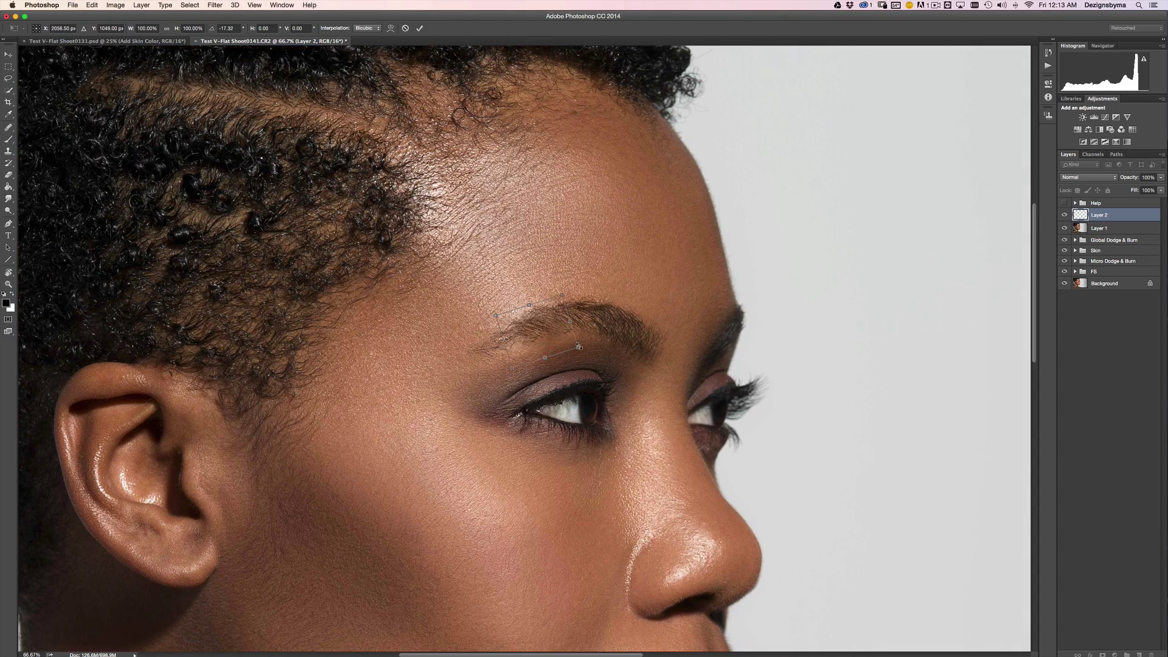
{"action": "left_click_drag", "start_coordinate": [579, 347], "coordinate": [585, 318]}
{"action": "key", "text": "super+minus"}
{"action": "key", "text": "super+minus"}
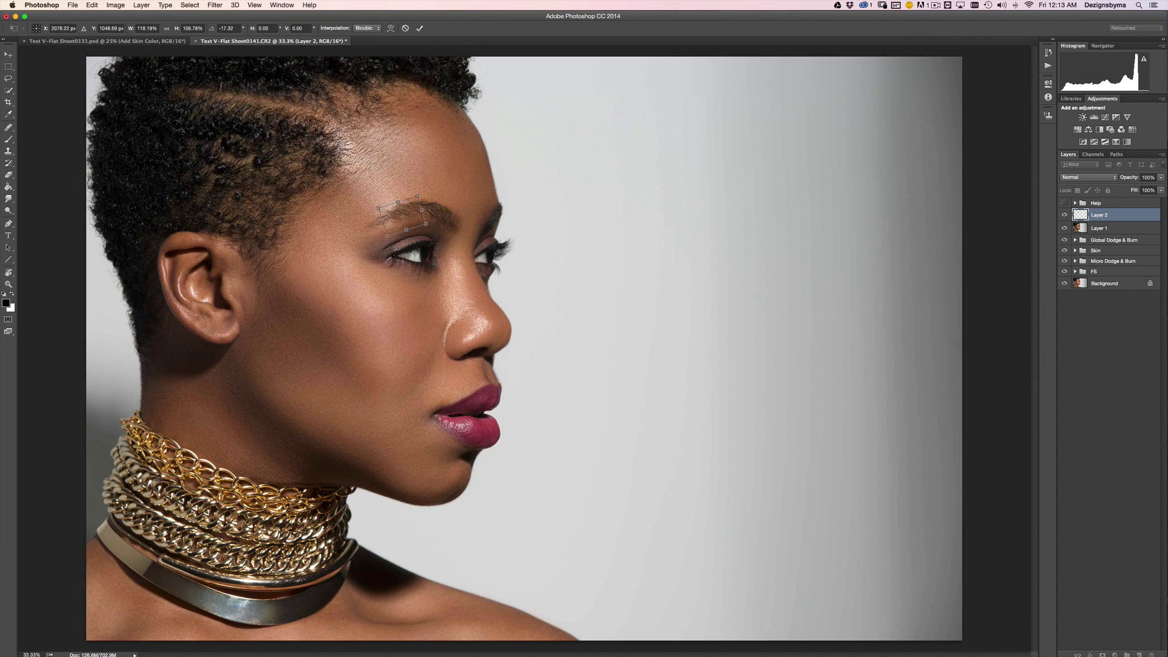
{"action": "key", "text": "super+minus"}
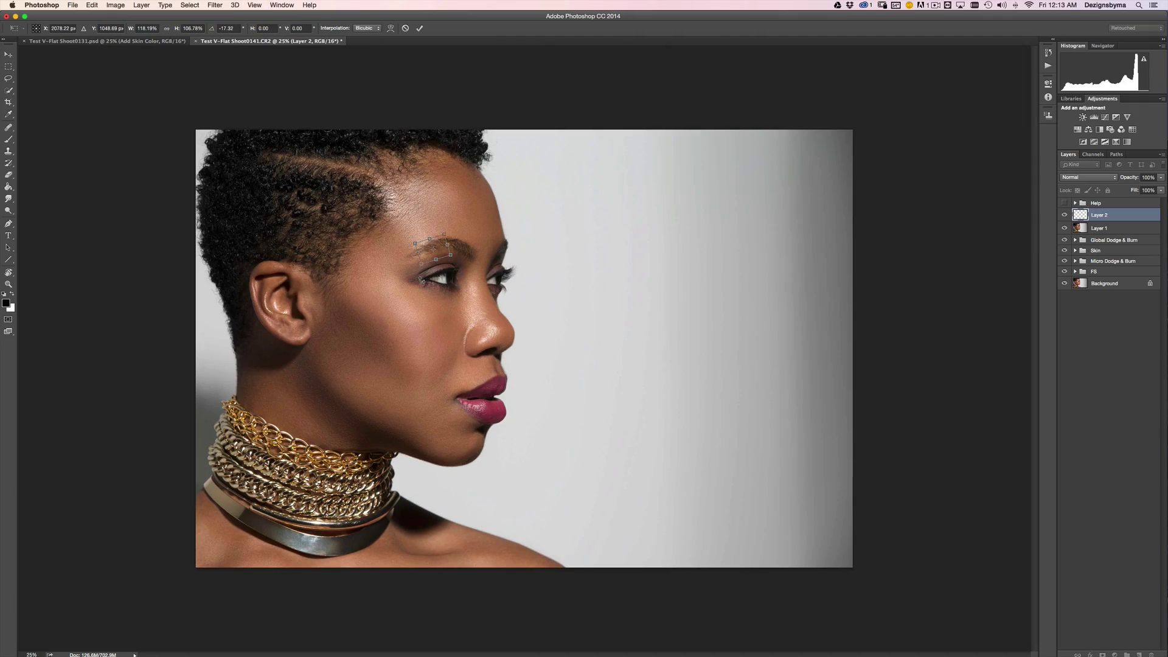
{"action": "key", "text": "Return"}
Step: Examine how the brow hair patch blends with the eyebrow at several magnifications
{"action": "key", "text": "super+plus"}
{"action": "key", "text": "super+plus"}
{"action": "key", "text": "super+plus"}
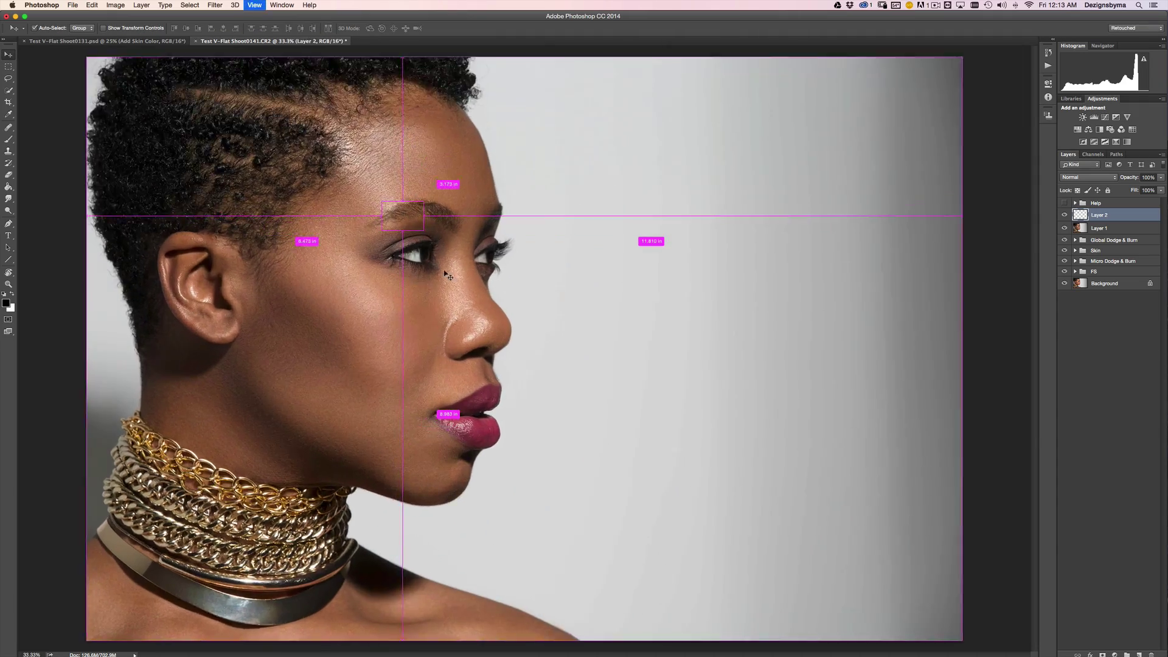
{"action": "key", "text": "super+plus"}
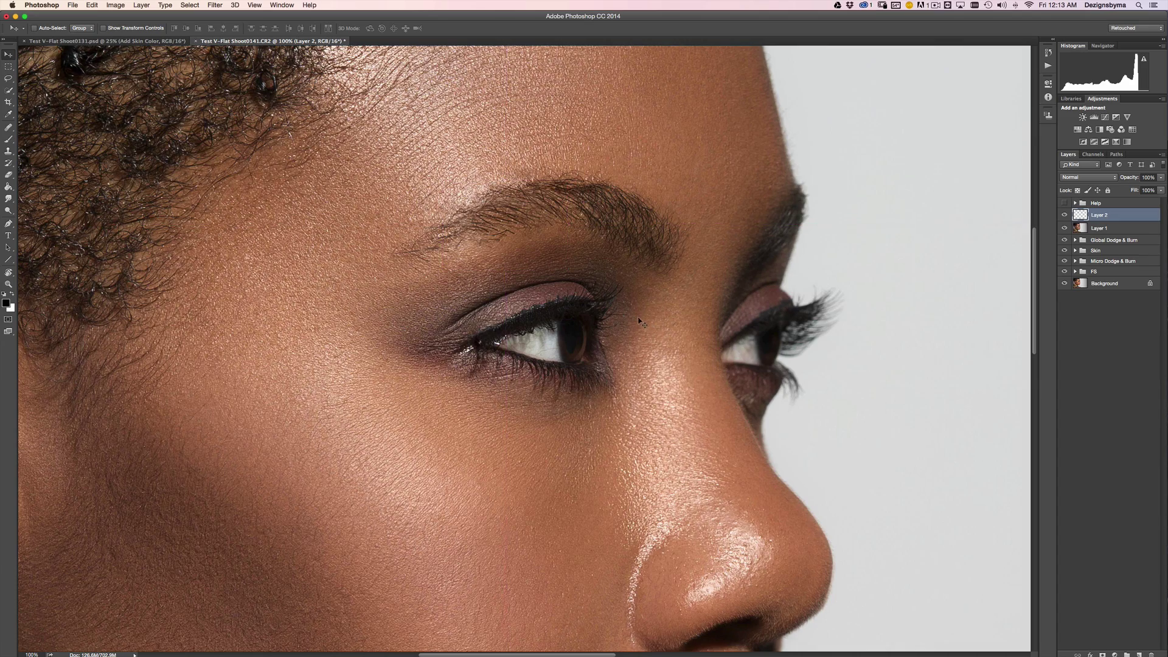
{"action": "key", "text": "super+minus"}
{"action": "key", "text": "super+minus"}
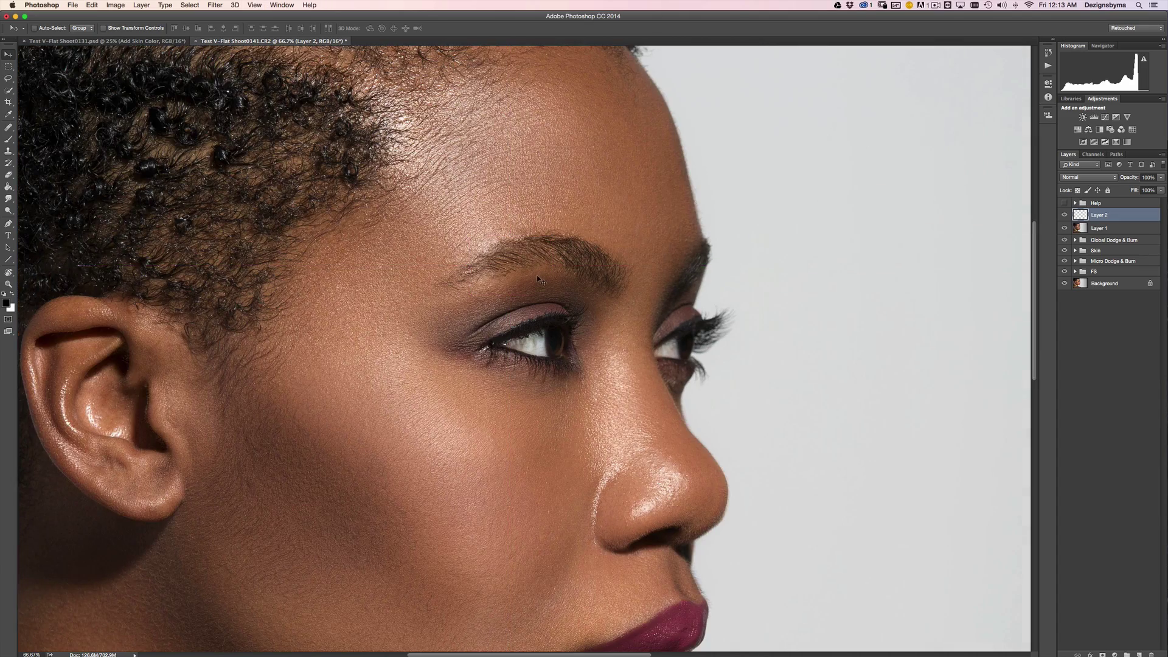
{"action": "key", "text": "super+plus"}
{"action": "key", "text": "super+plus"}
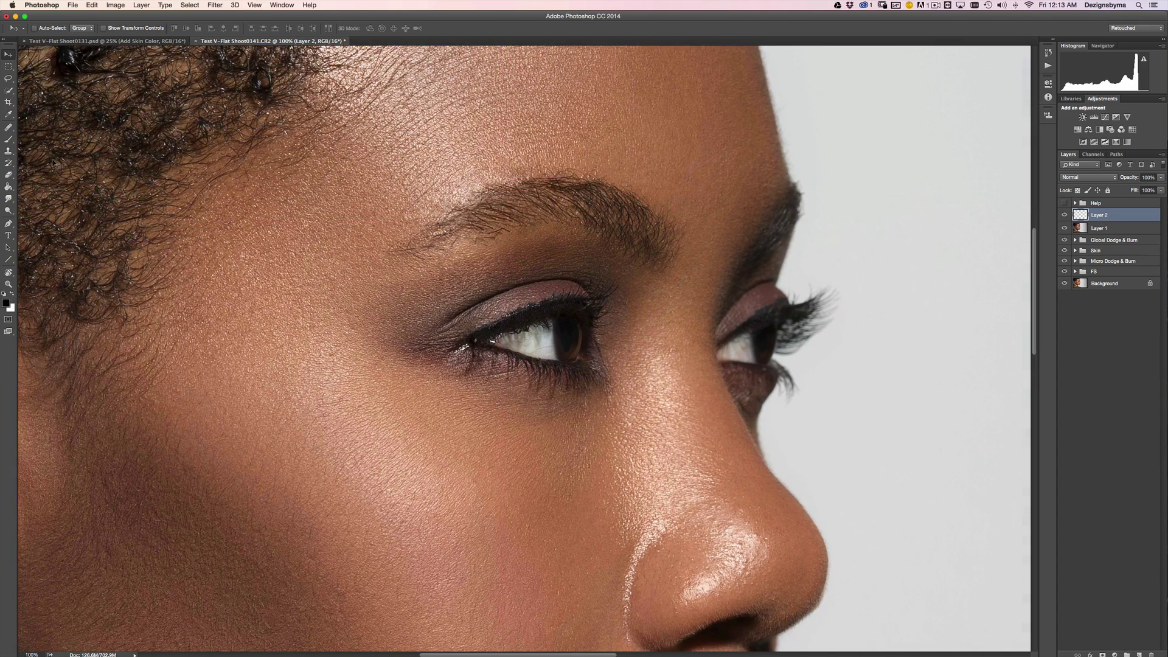
Step: Add a layer mask to the brow patch and paint its edges out in black with a larger brush at 70% flow
{"action": "left_click", "coordinate": [1102, 654]}
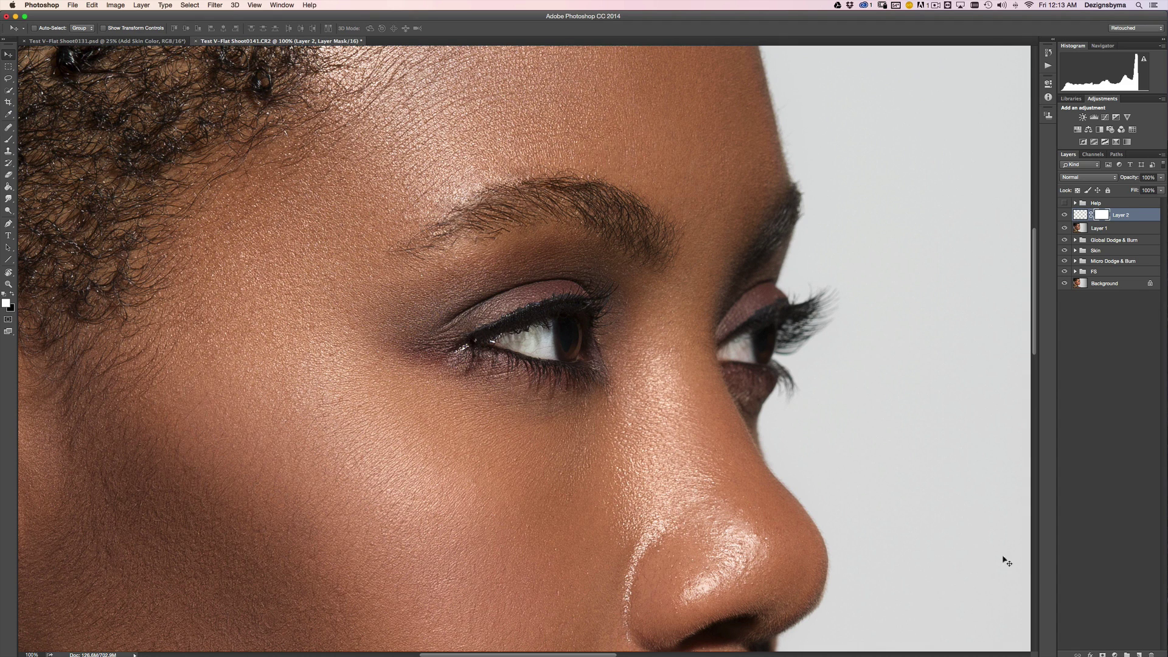
{"action": "left_click", "coordinate": [9, 140]}
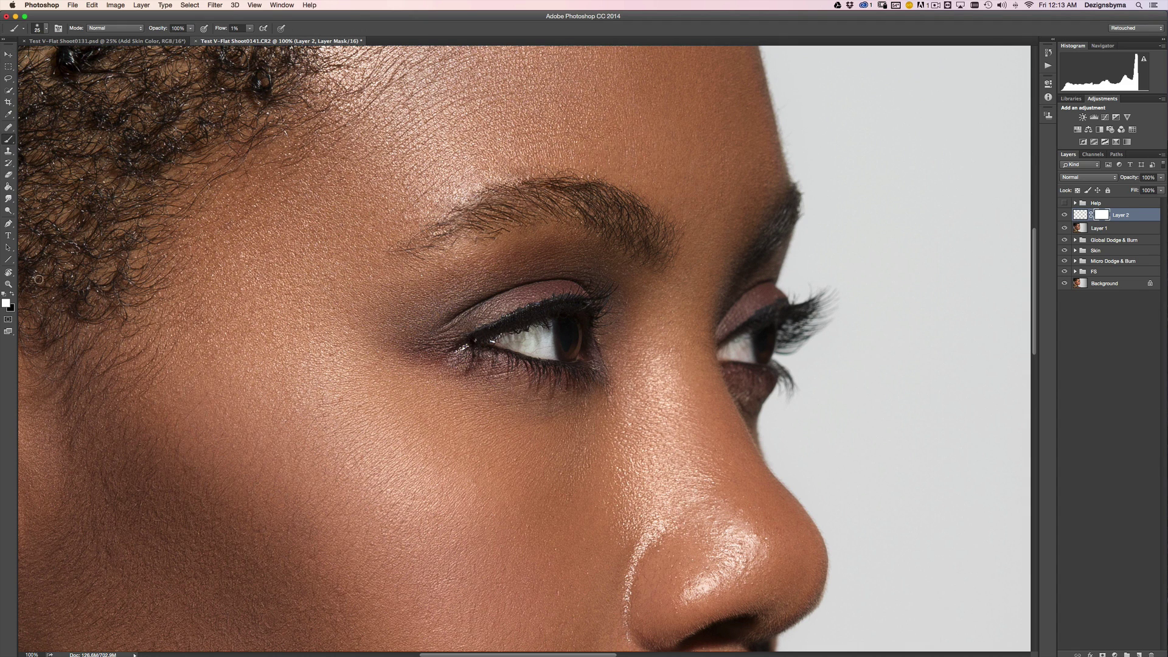
{"action": "key", "text": "x"}
{"action": "left_click_drag", "start_coordinate": [217, 28], "coordinate": [252, 29]}
{"action": "key", "text": "bracketright"}
{"action": "key", "text": "bracketright"}
{"action": "key", "text": "bracketright"}
{"action": "mouse_move", "coordinate": [482, 194]}
{"action": "left_mouse_down"}
{"action": "mouse_move", "coordinate": [500, 198]}
{"action": "mouse_move", "coordinate": [471, 208]}
{"action": "mouse_move", "coordinate": [482, 220]}
{"action": "mouse_move", "coordinate": [467, 222]}
{"action": "mouse_move", "coordinate": [474, 233]}
{"action": "left_mouse_up"}
Step: Paint some brow hairs back in on the mask in white with a slightly smaller brush and check the blend
{"action": "key", "text": "x"}
{"action": "key", "text": "bracketleft"}
{"action": "left_click_drag", "start_coordinate": [482, 231], "coordinate": [492, 210]}
{"action": "key", "text": "super+minus"}
{"action": "key", "text": "super+minus"}
{"action": "key", "text": "super+plus"}
{"action": "key", "text": "super+plus"}
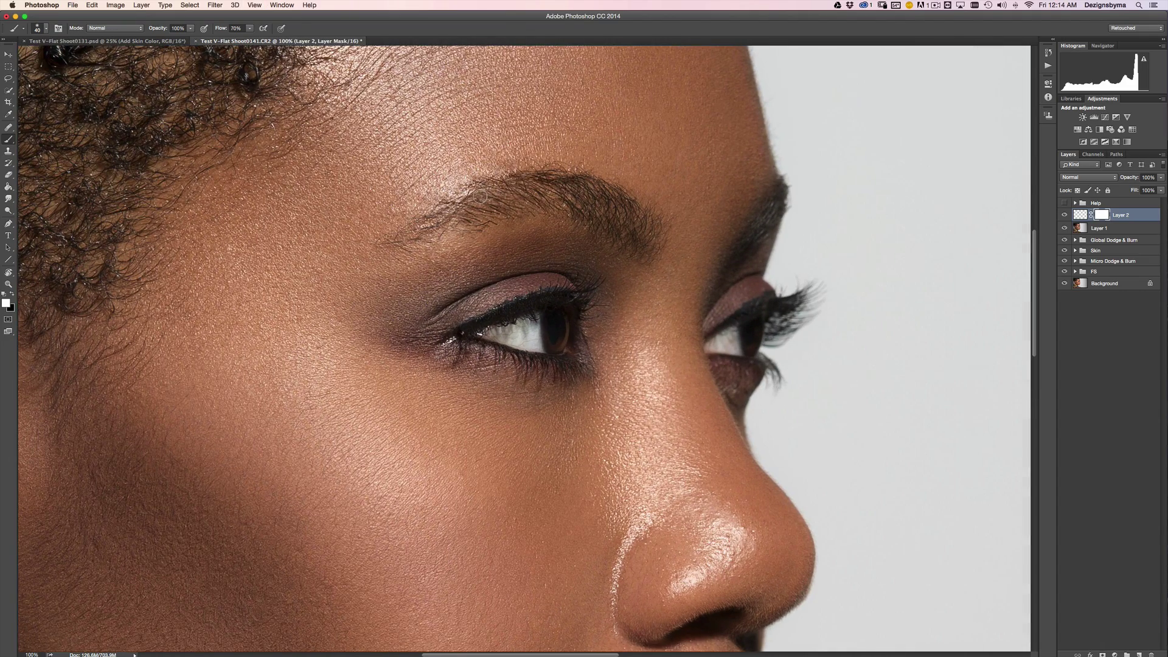
Step: Compare the whole portrait with and without the brow patch layer
{"action": "key", "text": "super+minus"}
{"action": "key", "text": "super+minus"}
{"action": "key", "text": "super+minus"}
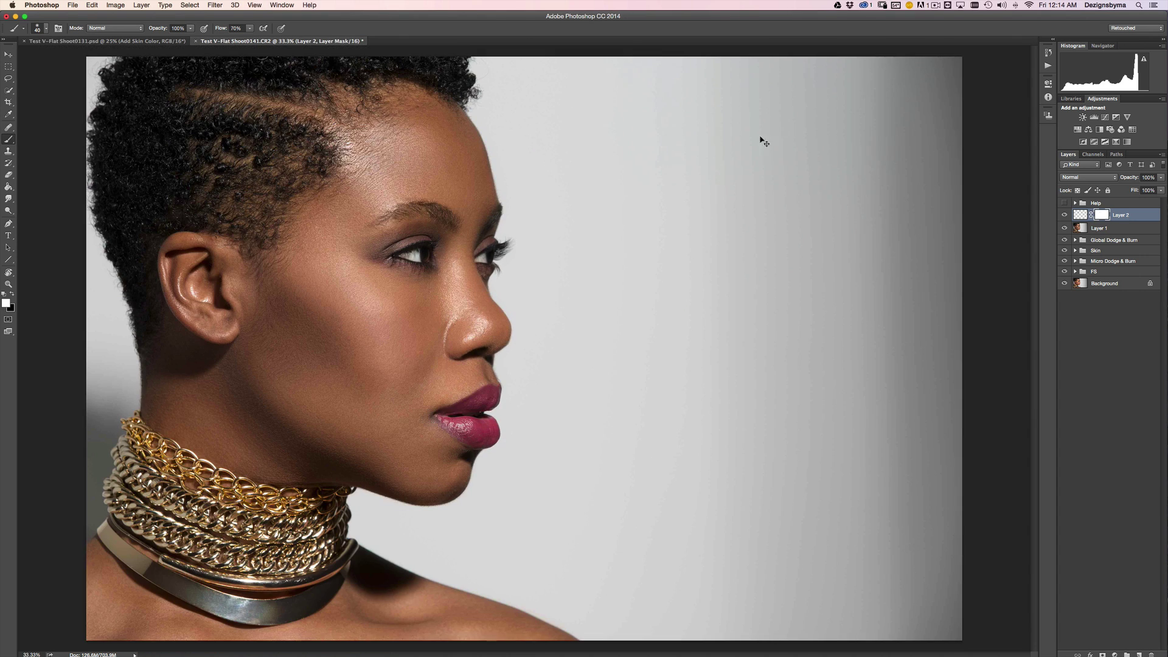
{"action": "key", "text": "super+minus"}
{"action": "key", "text": "super+minus"}
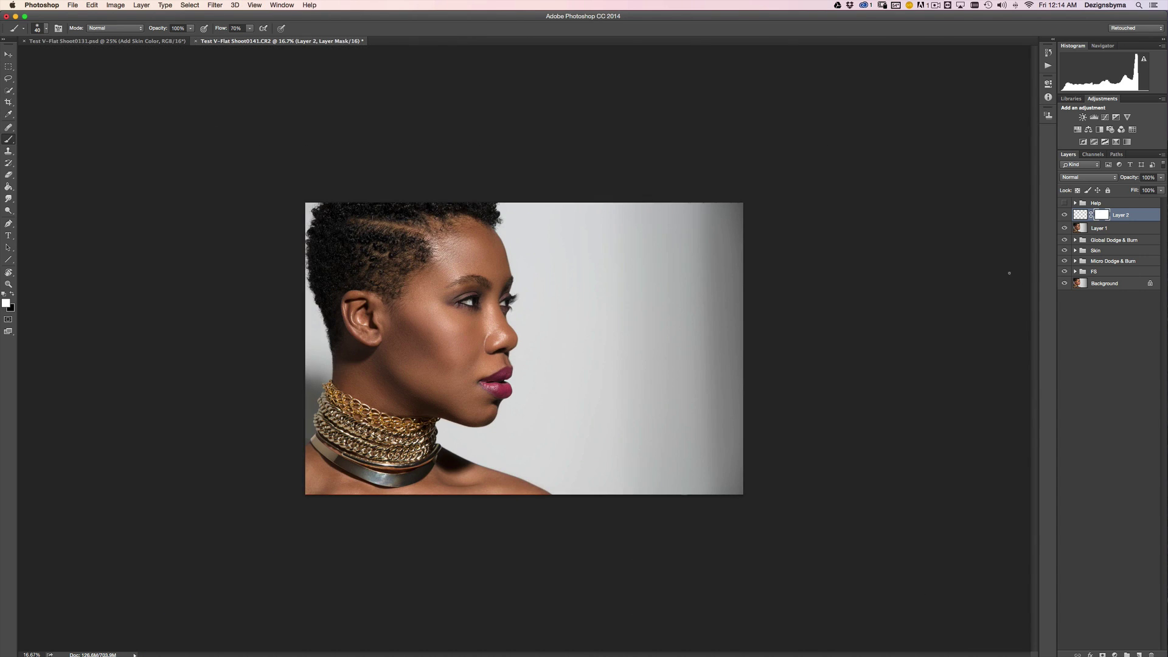
{"action": "left_click", "coordinate": [1065, 216]}
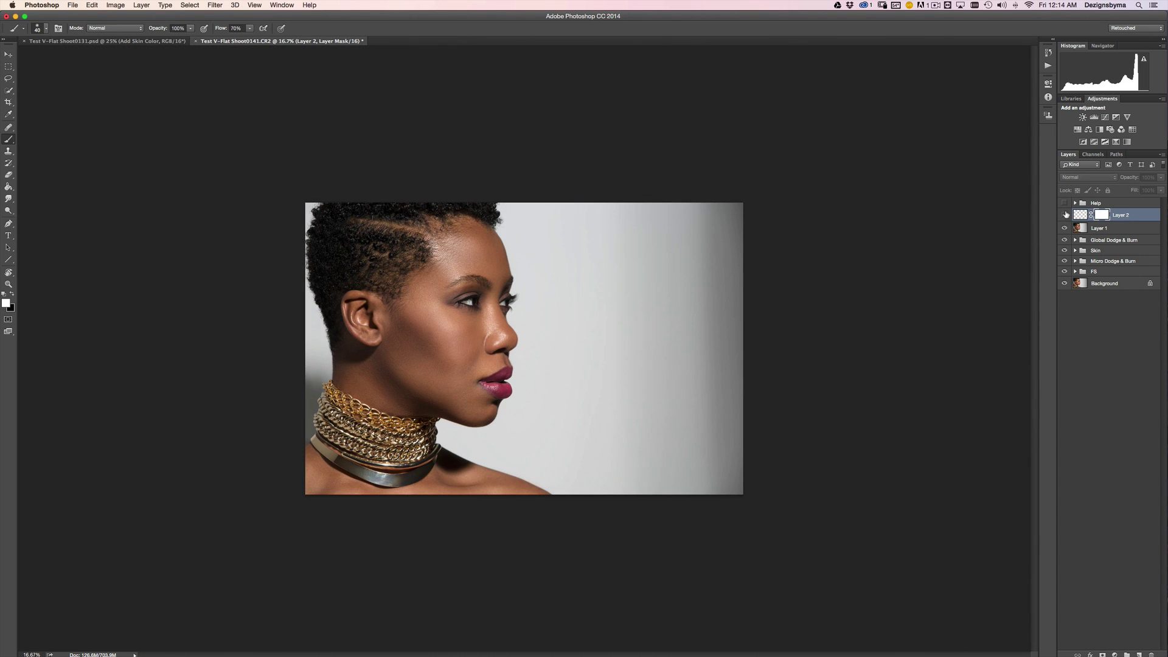
{"action": "left_click", "coordinate": [1065, 216]}
Step: Lower the mask brush flow to 18%, compare the eyebrow with and without the patch, and switch to painting in black
{"action": "key", "text": "super+plus"}
{"action": "key", "text": "super+plus"}
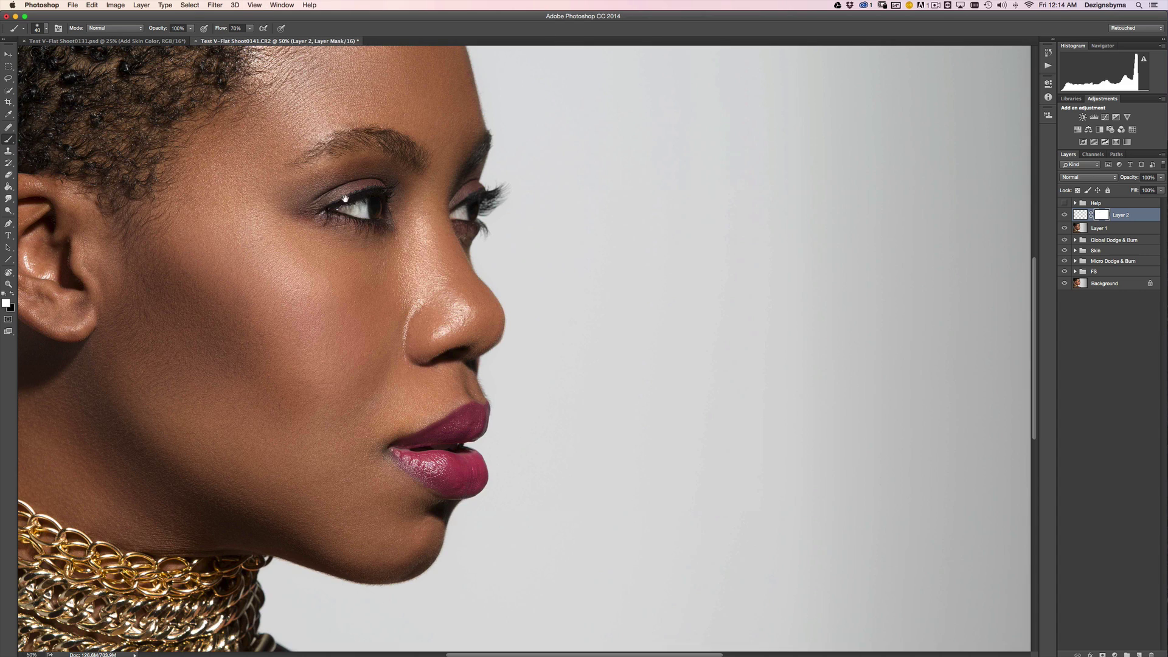
{"action": "key", "text": "super+plus"}
{"action": "key", "text": "super+plus"}
{"action": "left_click_drag", "start_coordinate": [222, 28], "coordinate": [214, 31]}
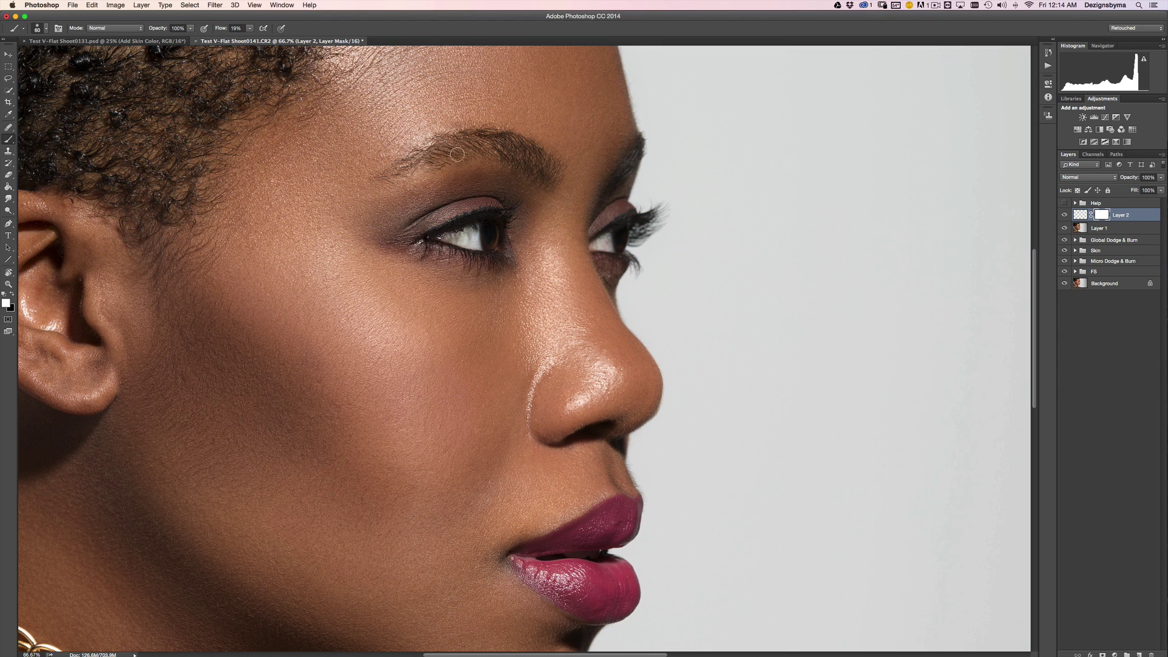
{"action": "left_click", "coordinate": [1065, 216]}
{"action": "left_click", "coordinate": [1064, 215]}
{"action": "key", "text": "x"}
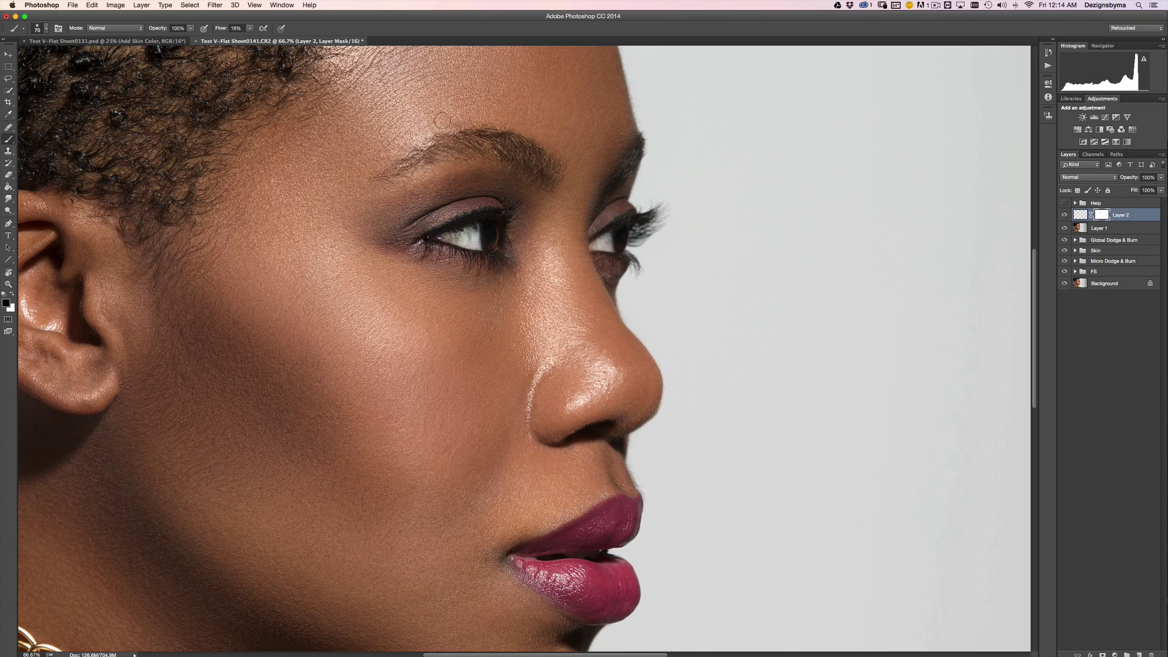
Step: Toggle the brow patch layer off and on to judge the eyebrow shape against the full face
{"action": "key", "text": "super+minus"}
{"action": "key", "text": "super+minus"}
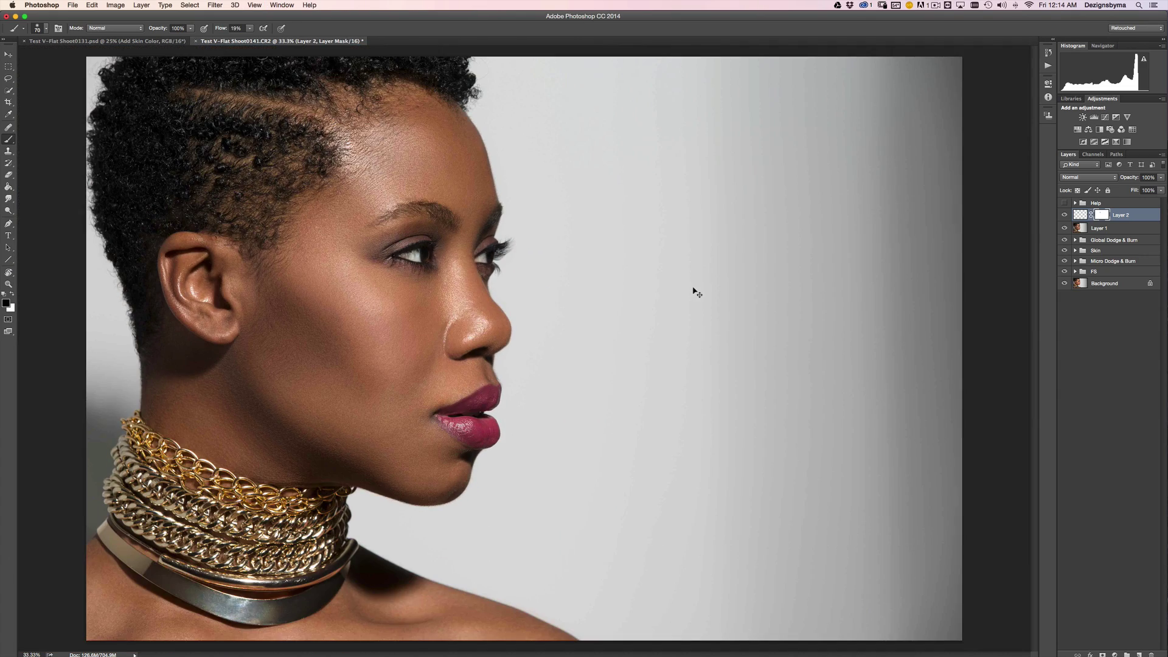
{"action": "key", "text": "super+plus"}
{"action": "key", "text": "super+plus"}
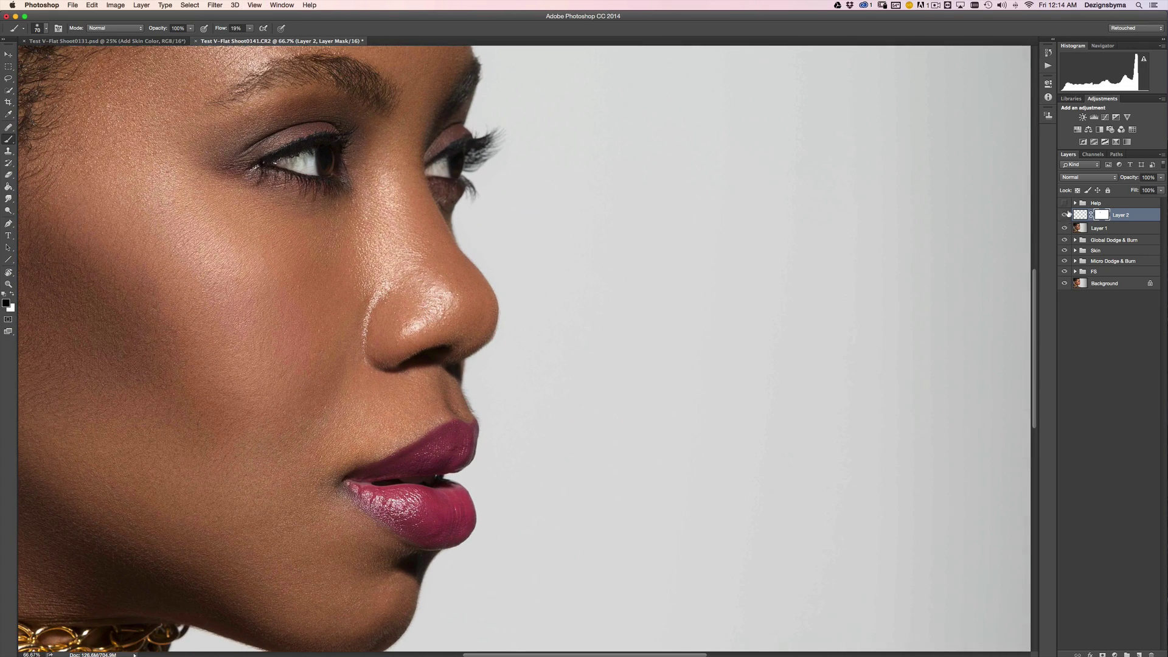
{"action": "left_click", "coordinate": [1065, 215]}
{"action": "left_click", "coordinate": [1065, 215]}
{"action": "key", "text": "super+minus"}
{"action": "key", "text": "super+minus"}
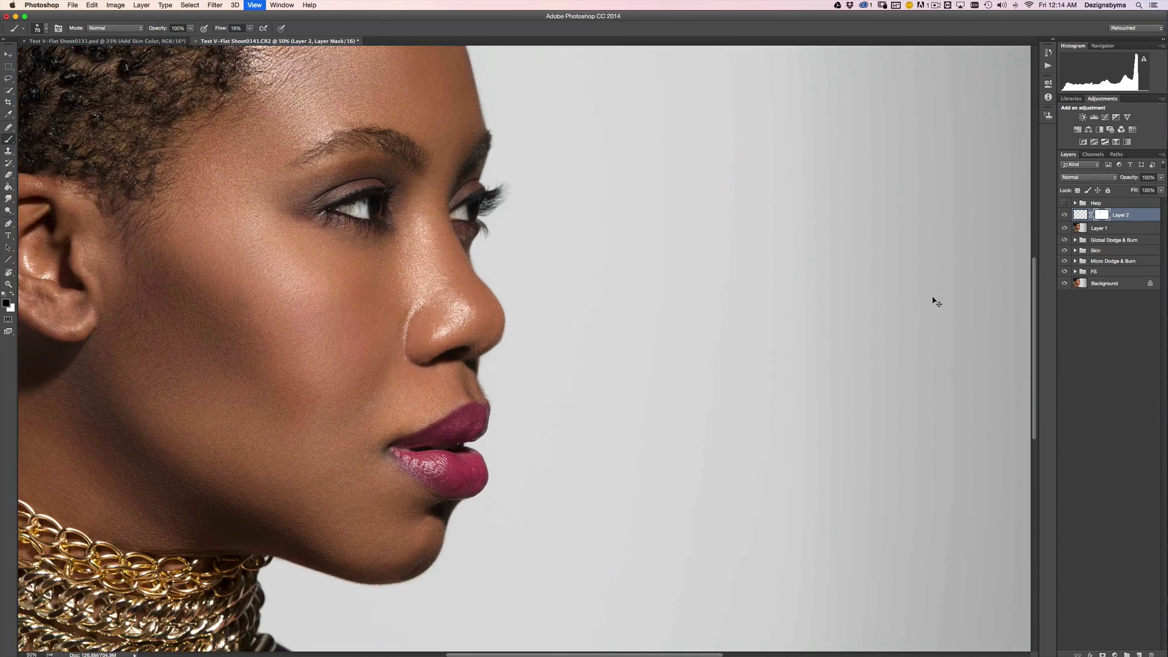
Step: Check the whole portrait's tones in black and white by briefly showing the Help group
{"action": "key", "text": "super+minus"}
{"action": "key", "text": "super+plus"}
{"action": "key", "text": "super+plus"}
{"action": "key", "text": "super+minus"}
{"action": "key", "text": "super+minus"}
{"action": "key", "text": "super+minus"}
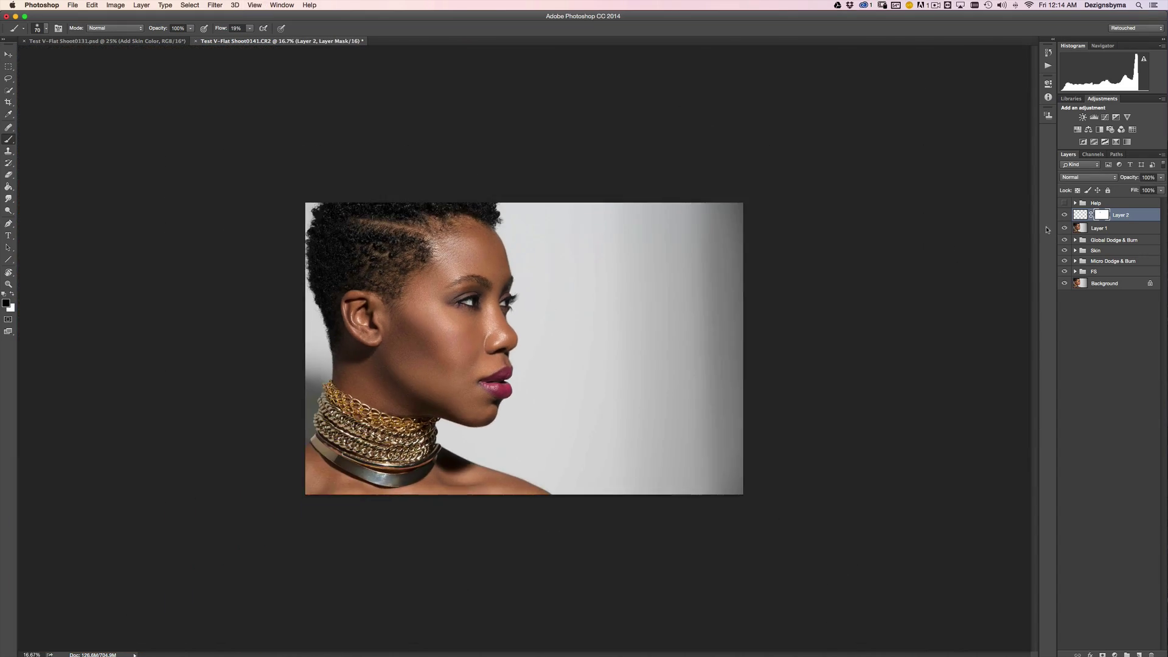
{"action": "left_click", "coordinate": [1065, 205]}
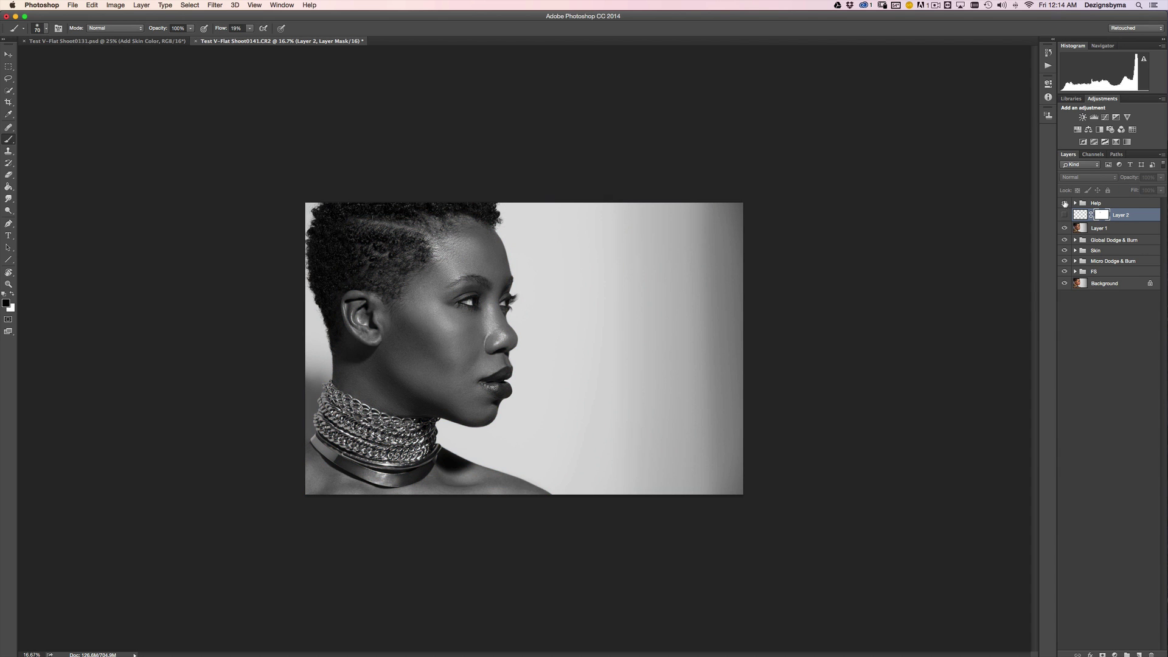
{"action": "left_click", "coordinate": [1064, 204]}
Step: Add a new layer above the brow patch in Soft Light mode and prepare a white brush at 1% flow
{"action": "key", "text": "super+plus"}
{"action": "key", "text": "super+plus"}
{"action": "key", "text": "super+plus"}
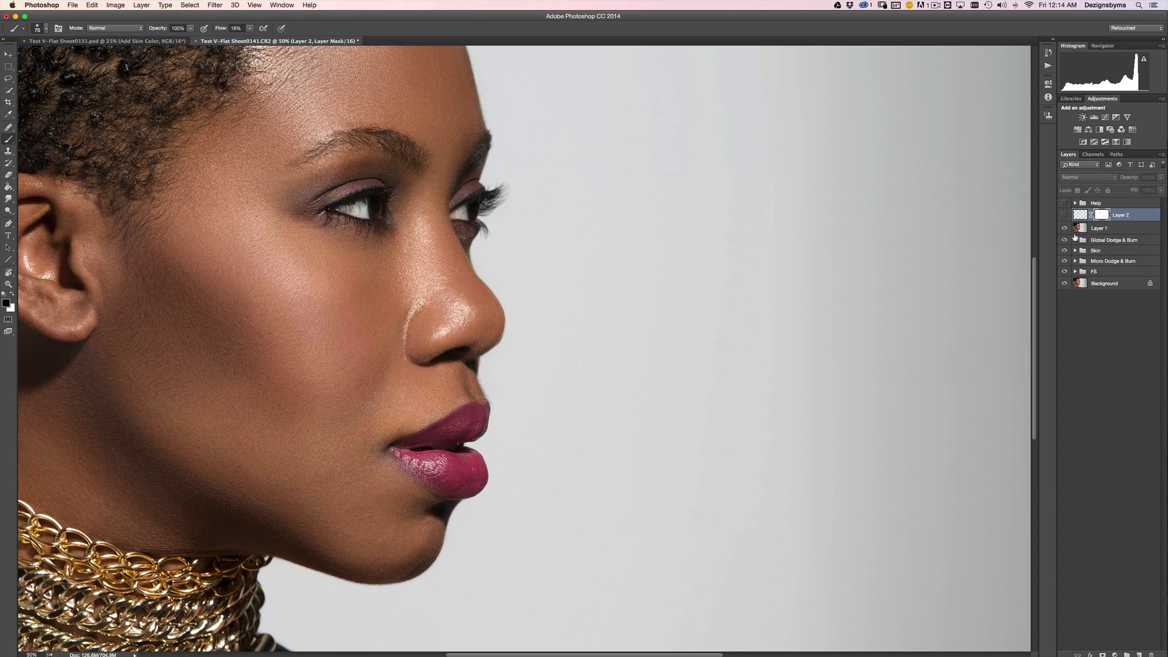
{"action": "left_click", "coordinate": [1140, 655]}
{"action": "left_click", "coordinate": [1076, 178]}
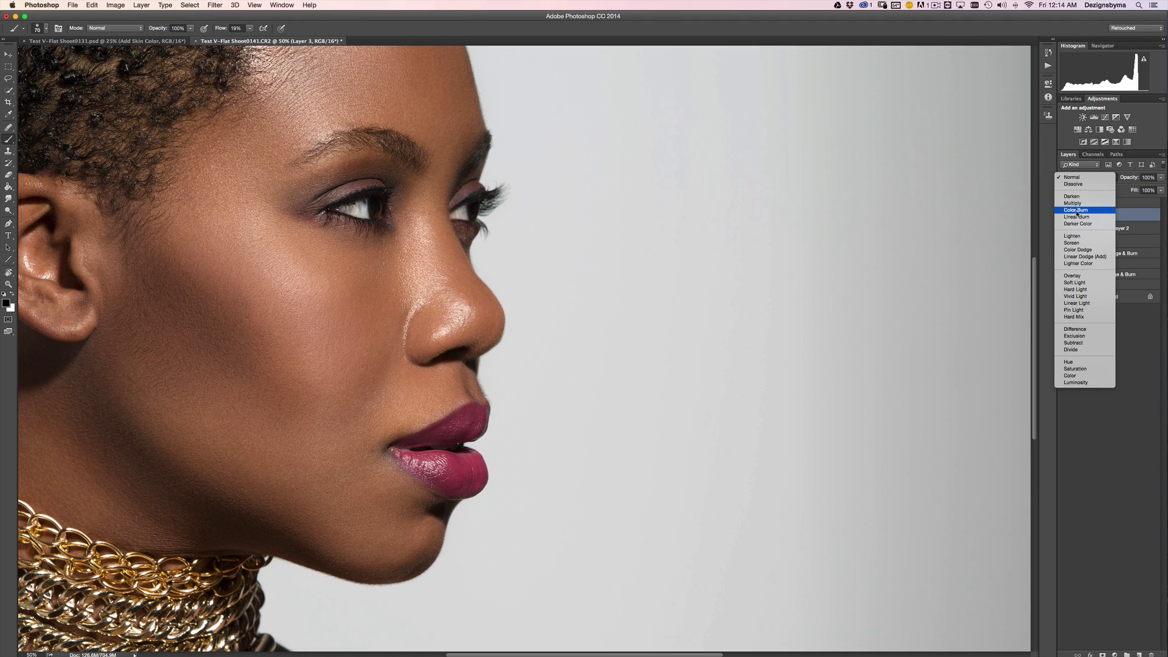
{"action": "scroll", "coordinate": [1085, 284], "scroll_direction": "down", "scroll_amount": 2}
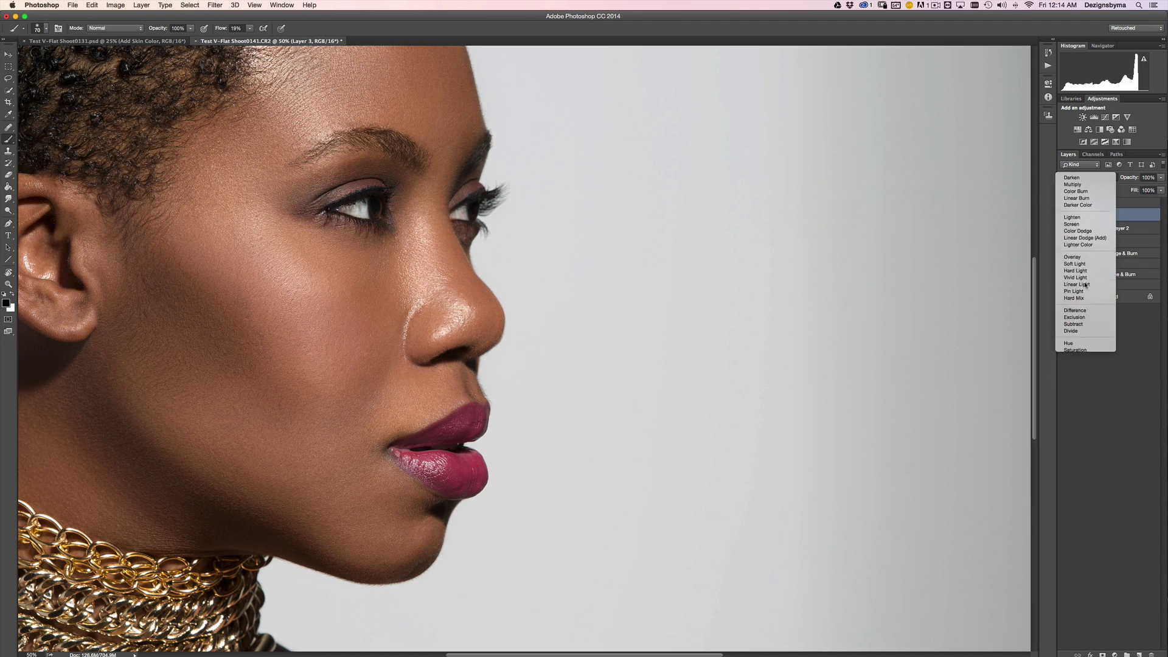
{"action": "left_click", "coordinate": [1076, 264]}
{"action": "left_click", "coordinate": [12, 294]}
{"action": "left_click_drag", "start_coordinate": [224, 30], "coordinate": [187, 28]}
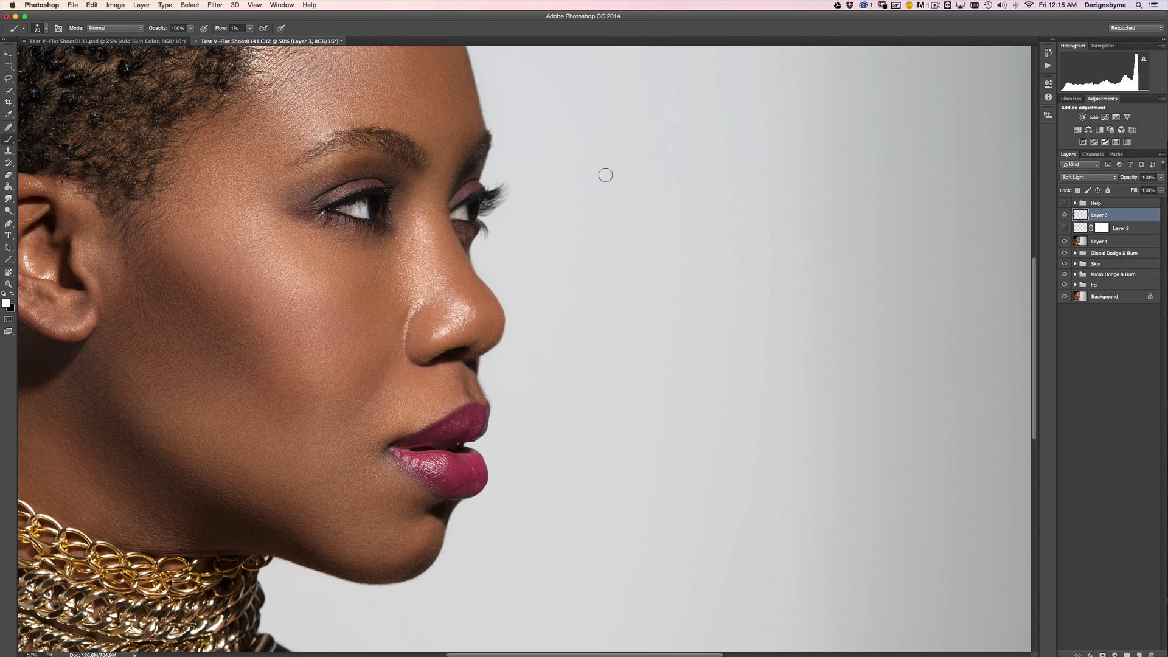
Step: Make the brow patch layer visible again and compare the portrait with and without the Soft Light layer
{"action": "left_click", "coordinate": [1065, 228]}
{"action": "key", "text": "super+minus"}
{"action": "key", "text": "super+minus"}
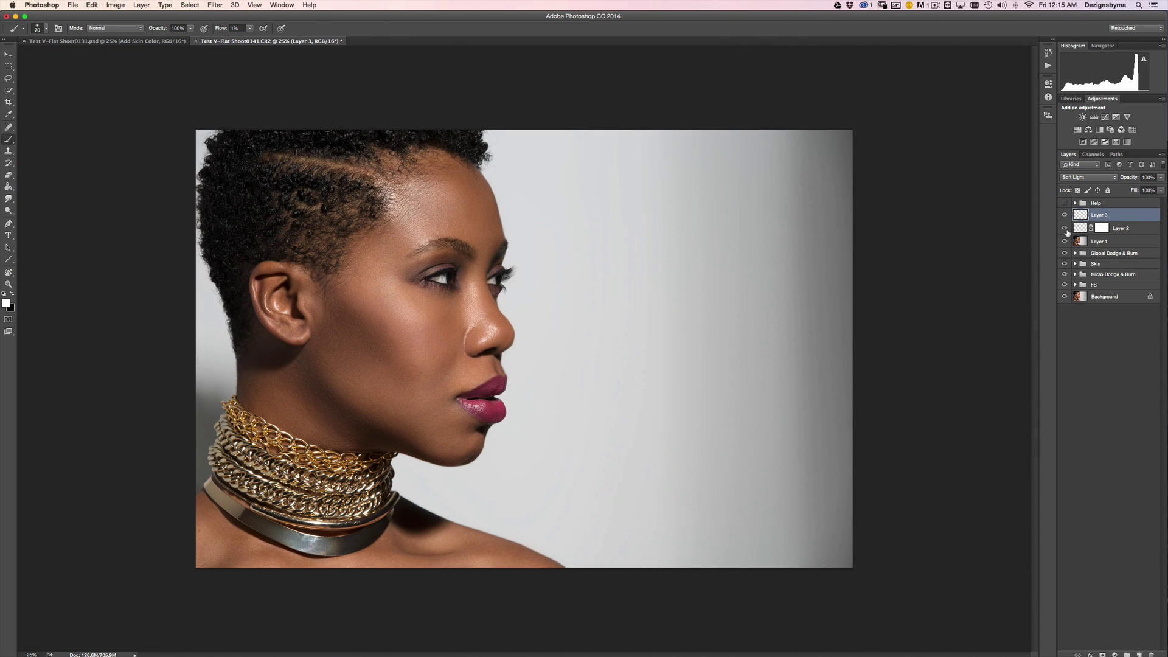
{"action": "left_click", "coordinate": [1069, 213]}
Step: Examine the light on the face from the full portrait down to the nose and lips
{"action": "key", "text": "super+minus"}
{"action": "key", "text": "super+minus"}
{"action": "key", "text": "super+plus"}
{"action": "key", "text": "super+plus"}
{"action": "key", "text": "super+plus"}
{"action": "key", "text": "super+plus"}
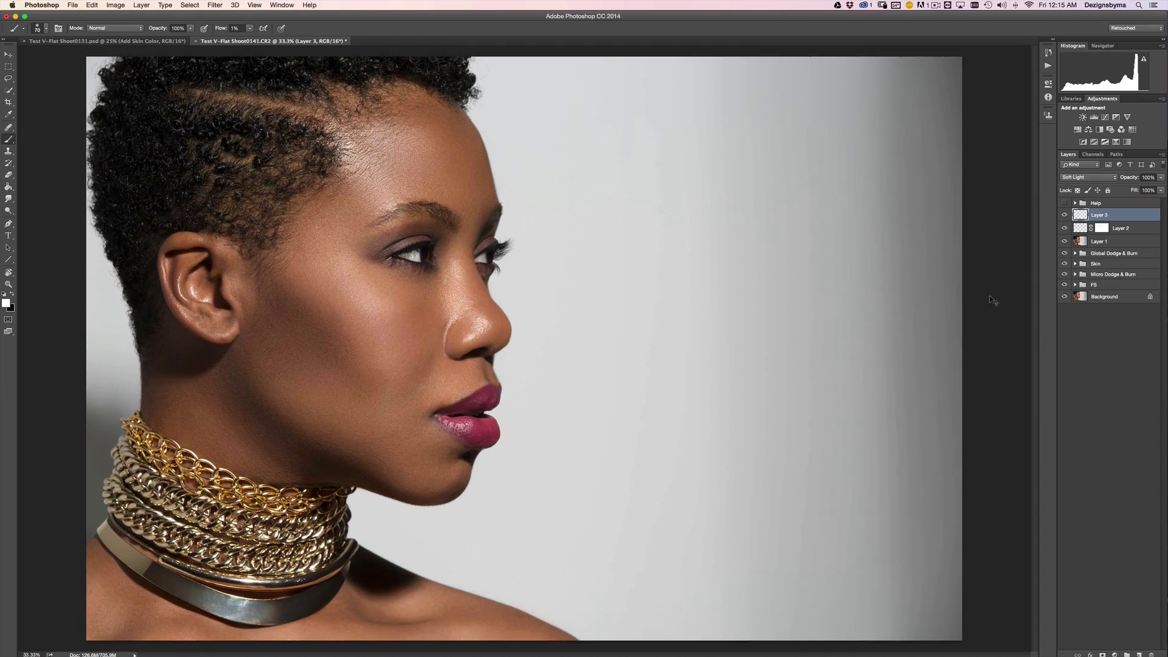
{"action": "scroll", "coordinate": [583, 237], "scroll_direction": "left", "scroll_amount": 5}
{"action": "scroll", "coordinate": [582, 237], "scroll_direction": "up", "scroll_amount": 2}
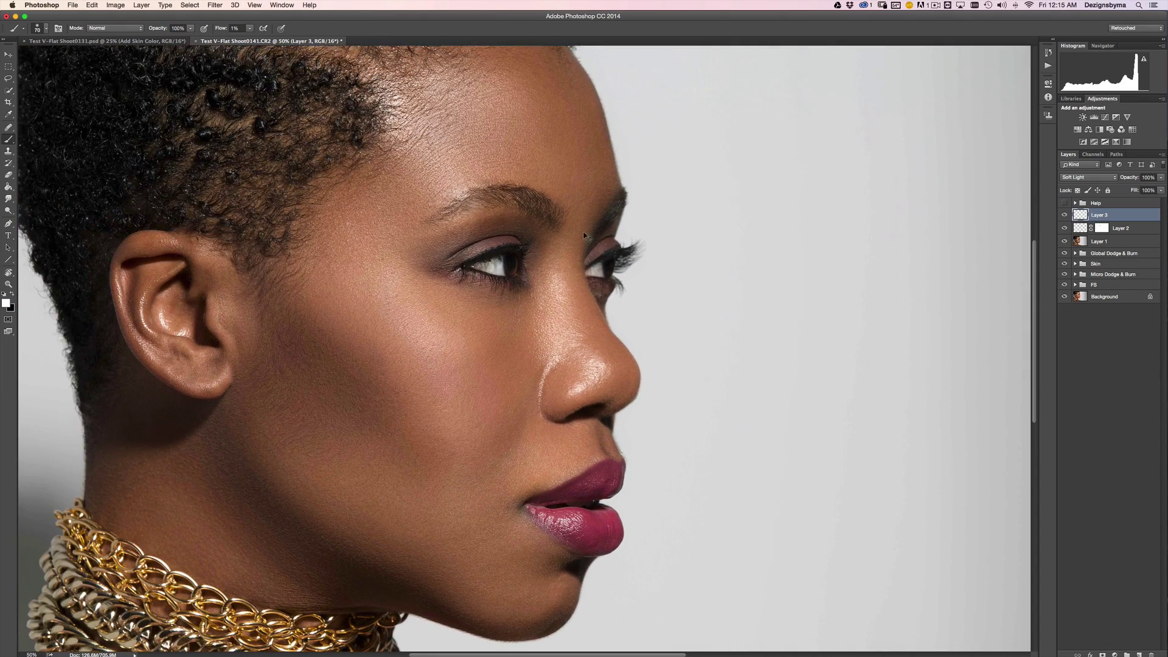
{"action": "key", "text": "super+minus"}
{"action": "key", "text": "super+minus"}
{"action": "key", "text": "super+plus"}
{"action": "key", "text": "super+plus"}
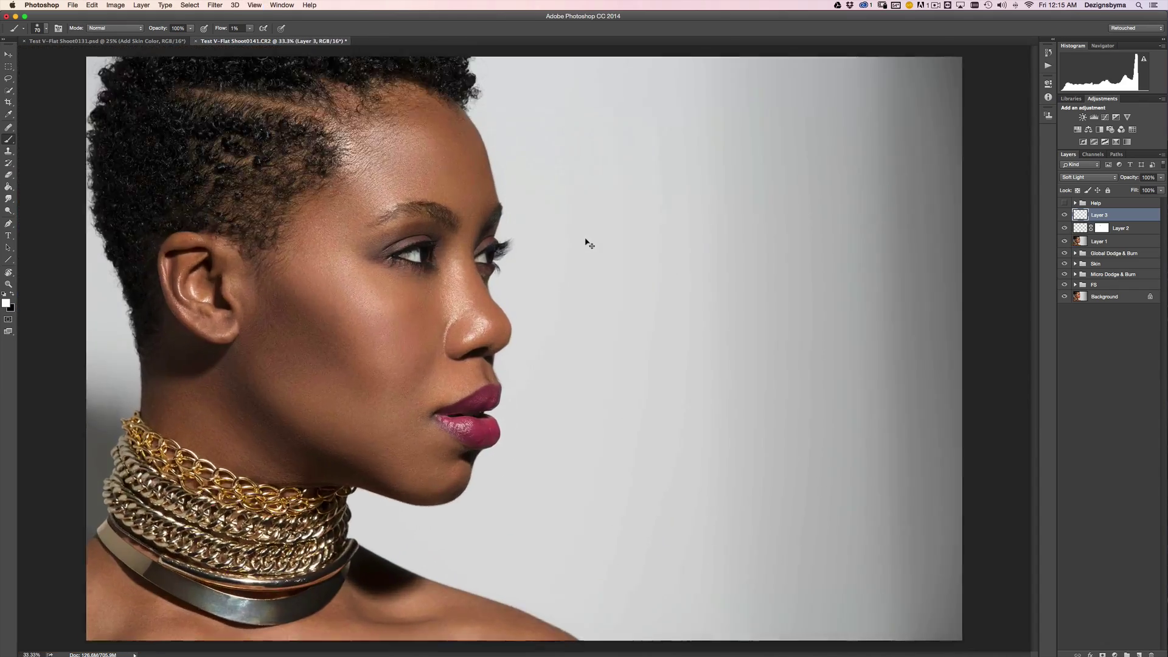
{"action": "key", "text": "super+plus"}
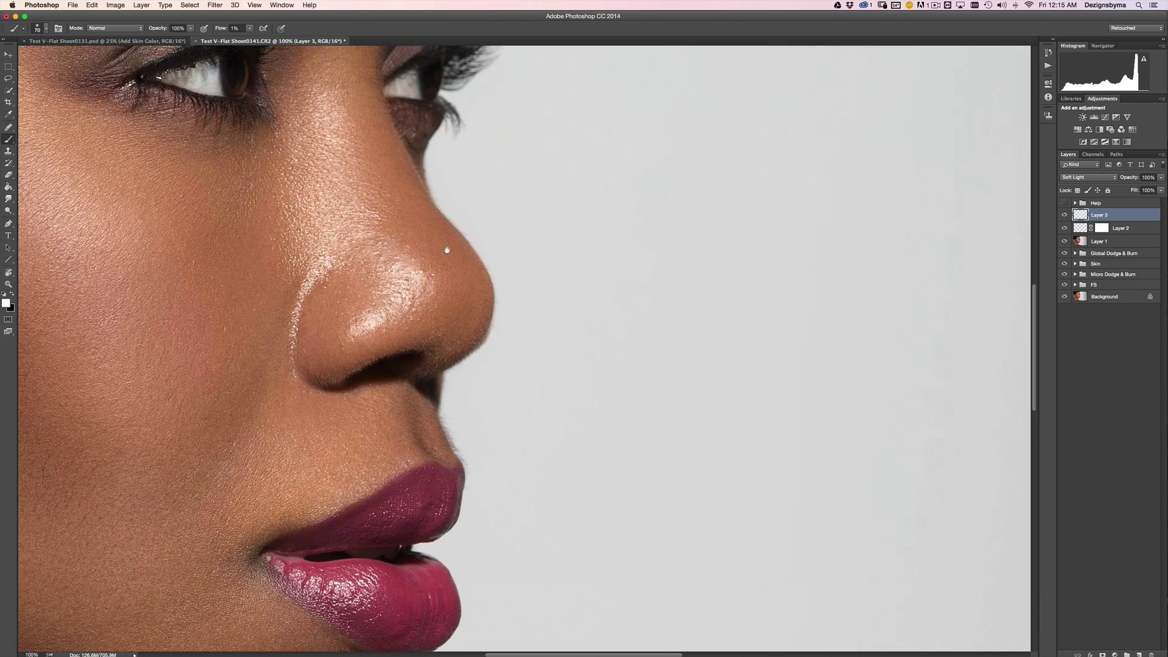
Step: Examine the retouched skin around the eyes, nose and lips both close up and in the full portrait
{"action": "key", "text": "super+plus"}
{"action": "key", "text": "super+minus"}
{"action": "key", "text": "super+minus"}
{"action": "key", "text": "super+minus"}
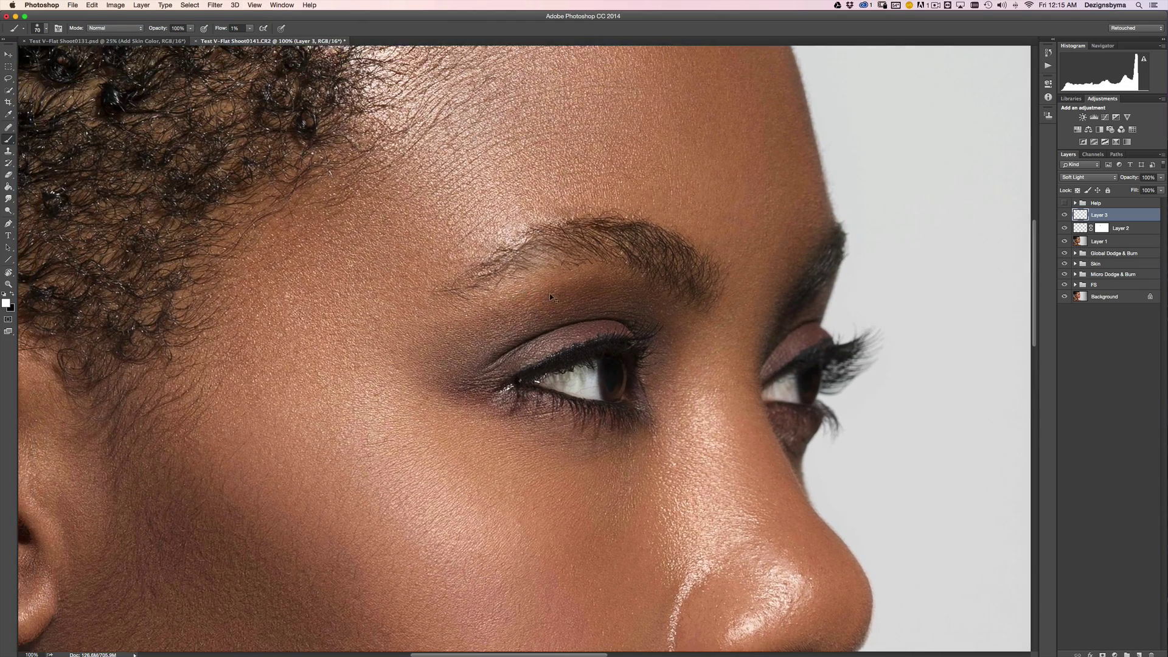
{"action": "key", "text": "super+minus"}
{"action": "key", "text": "super+minus"}
{"action": "key", "text": "super+minus"}
{"action": "key", "text": "super+minus"}
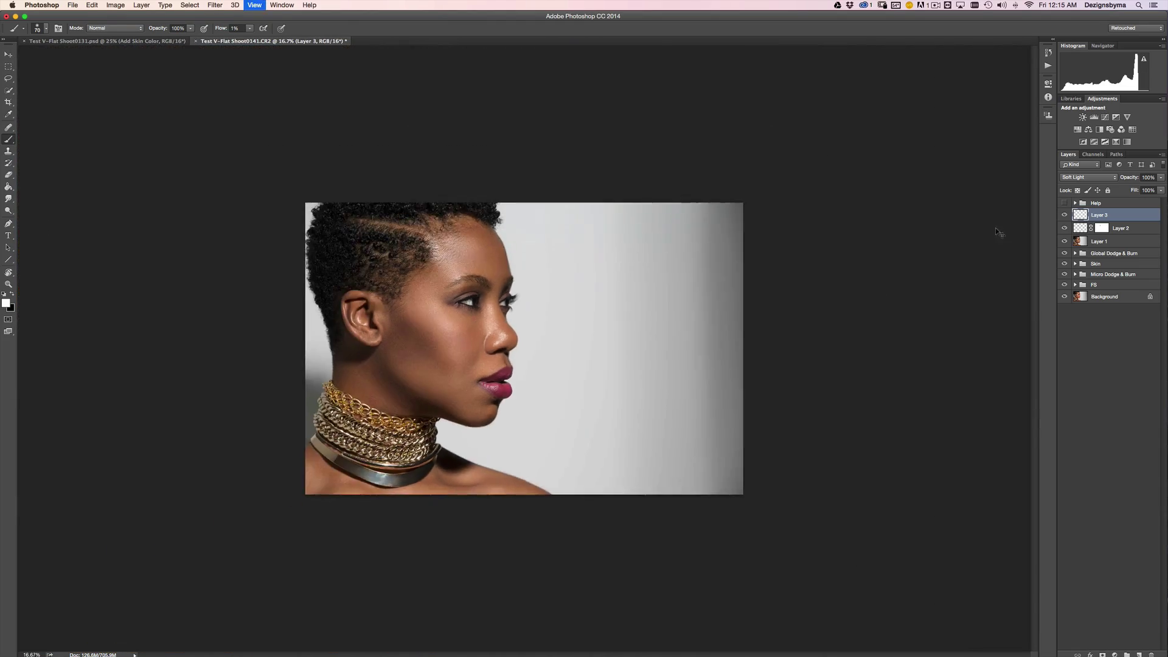
{"action": "key", "text": "super+plus"}
{"action": "key", "text": "super+plus"}
{"action": "key", "text": "super+plus"}
{"action": "key", "text": "super+plus"}
{"action": "key", "text": "super+plus"}
{"action": "key", "text": "super+minus"}
{"action": "key", "text": "super+minus"}
{"action": "key", "text": "super+plus"}
{"action": "key", "text": "super+plus"}
{"action": "key", "text": "super+plus"}
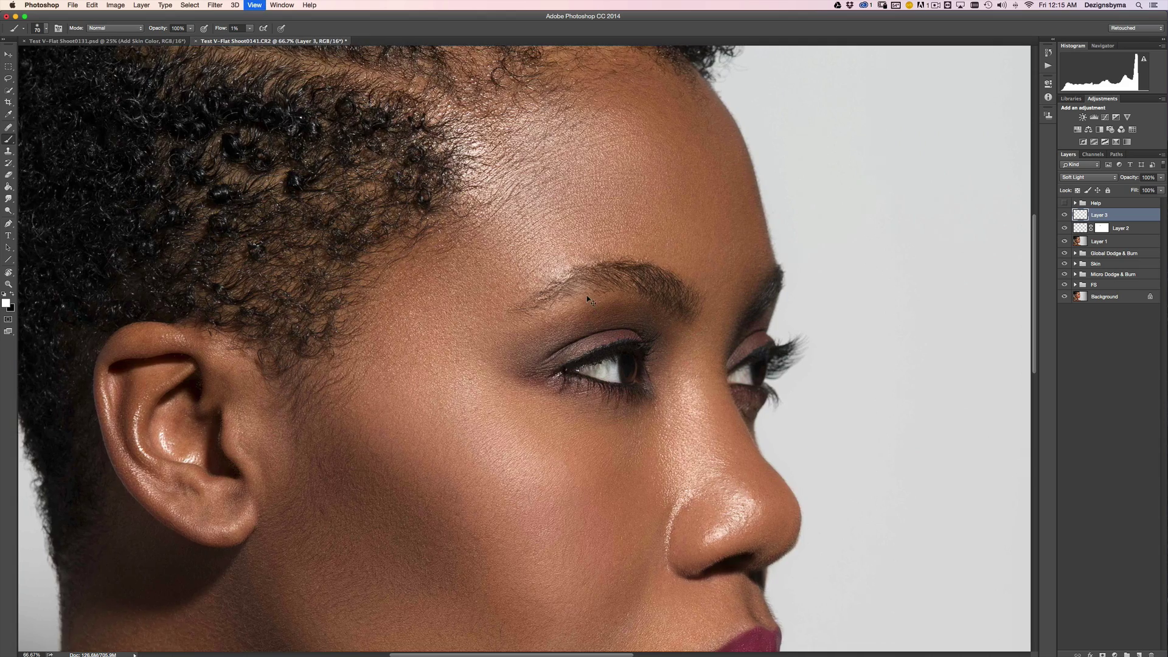
Step: On Layer 1, clone nearby skin along the upper edge of the near eyebrow with the Clone Stamp
{"action": "key", "text": "super+plus"}
{"action": "left_click", "coordinate": [1080, 239]}
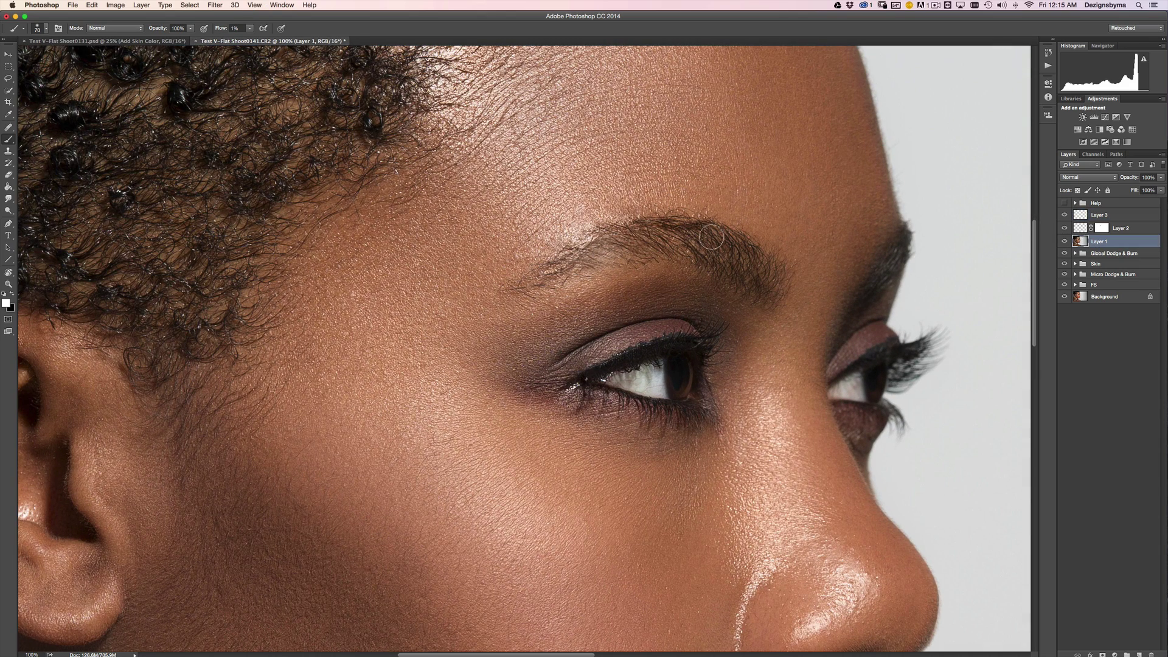
{"action": "left_click", "coordinate": [7, 152]}
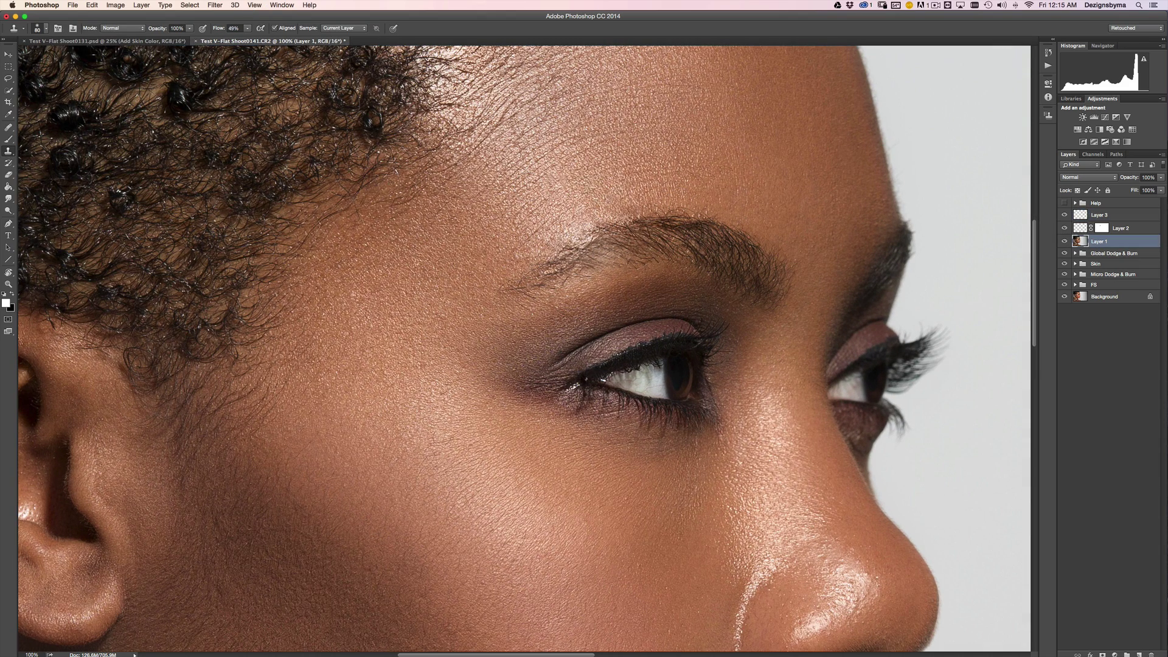
{"action": "left_click", "coordinate": [598, 232], "text": "alt"}
{"action": "left_click_drag", "start_coordinate": [602, 230], "coordinate": [607, 233]}
{"action": "key", "text": "super+minus"}
{"action": "key", "text": "super+minus"}
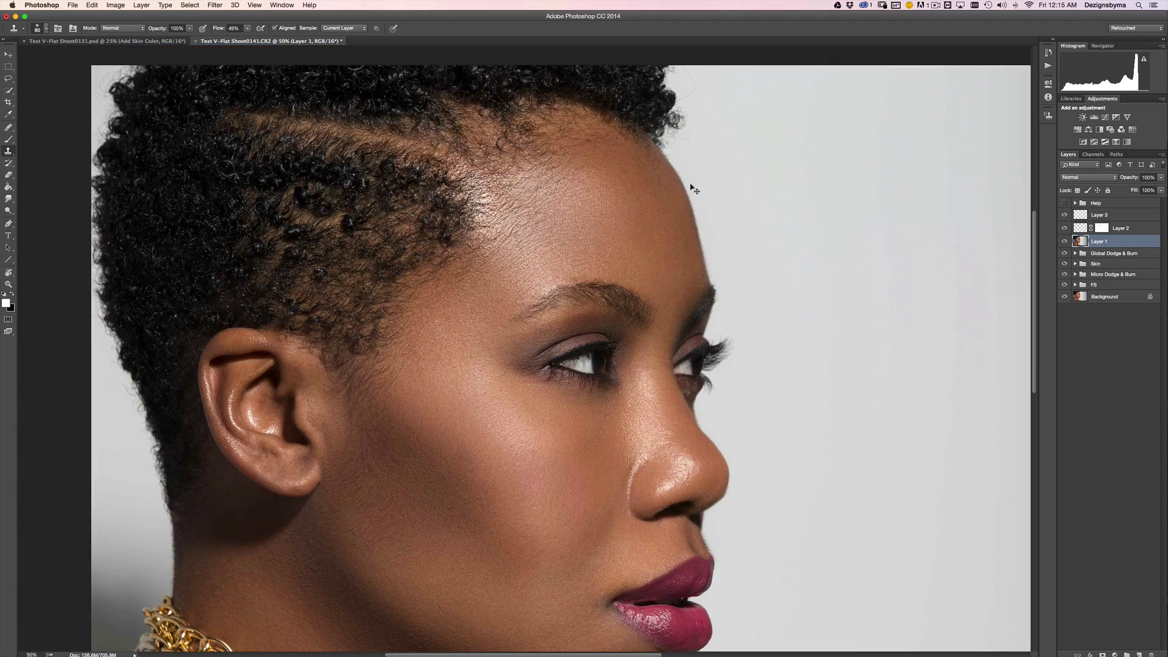
Step: Hide the Soft Light layer named Layer 3 and delete it
{"action": "key", "text": "super+plus"}
{"action": "key", "text": "super+plus"}
{"action": "key", "text": "super+plus"}
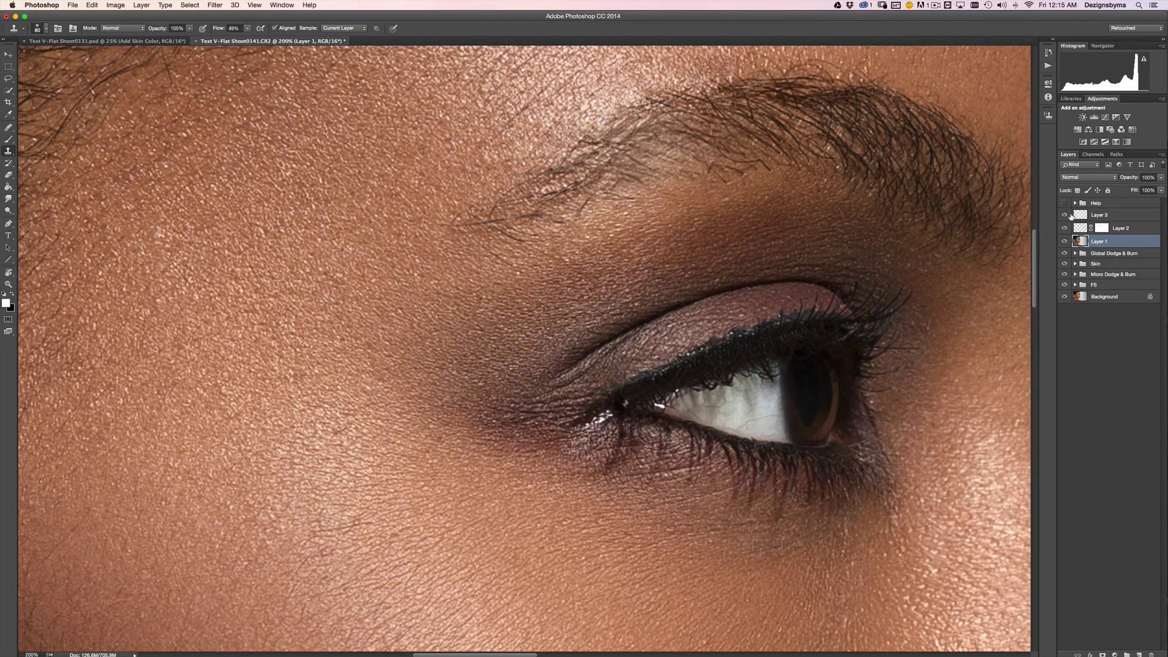
{"action": "left_click", "coordinate": [1065, 215]}
{"action": "left_click_drag", "start_coordinate": [1104, 214], "coordinate": [1153, 653]}
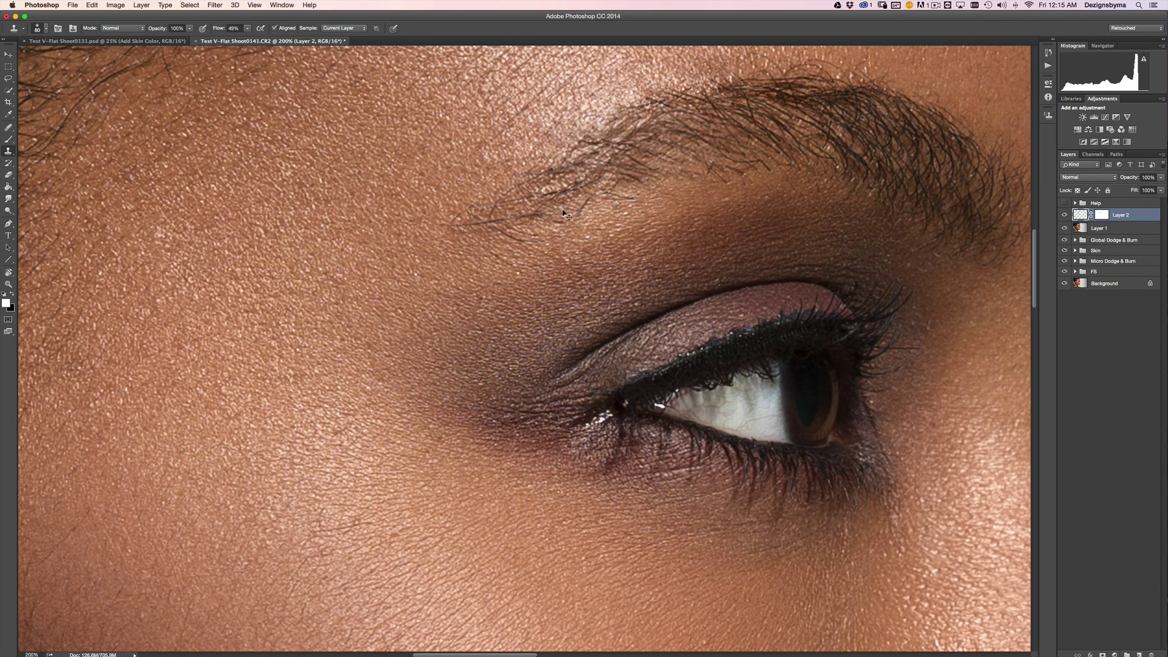
Step: Compare the eye and eyebrow retouching in the full portrait and at closer magnifications
{"action": "key", "text": "super+minus"}
{"action": "key", "text": "super+minus"}
{"action": "key", "text": "super+minus"}
{"action": "key", "text": "super+minus"}
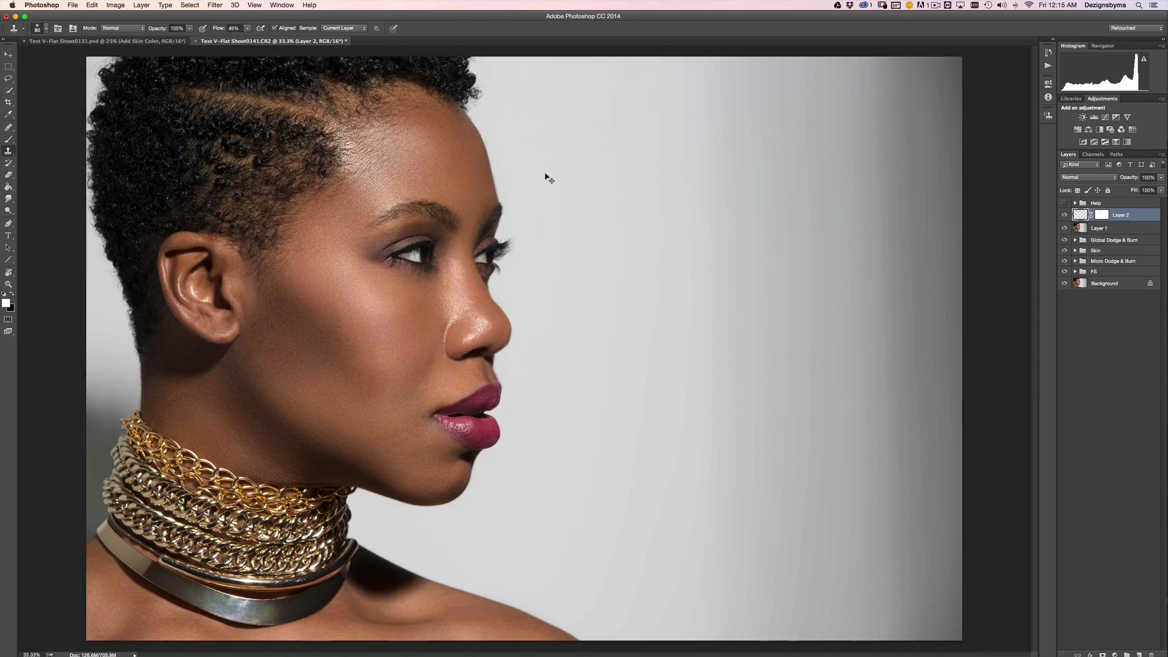
{"action": "key", "text": "super+plus"}
{"action": "key", "text": "super+minus"}
{"action": "key", "text": "super+minus"}
{"action": "key", "text": "super+minus"}
{"action": "key", "text": "super+minus"}
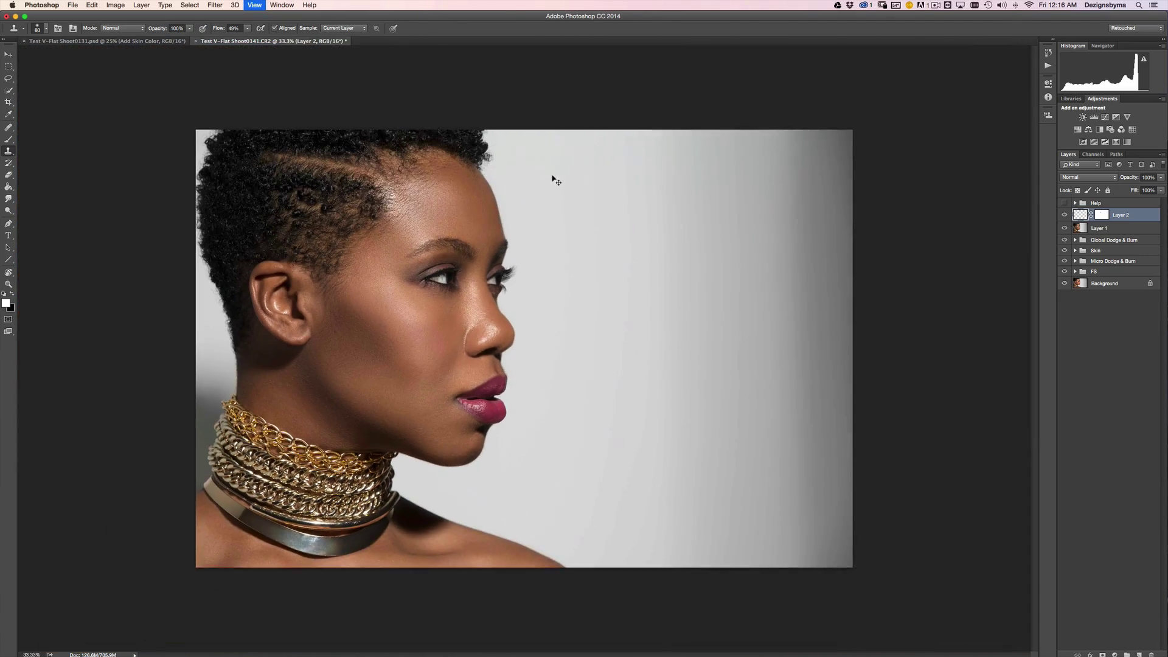
{"action": "key", "text": "super+plus"}
{"action": "key", "text": "super+plus"}
{"action": "key", "text": "super+plus"}
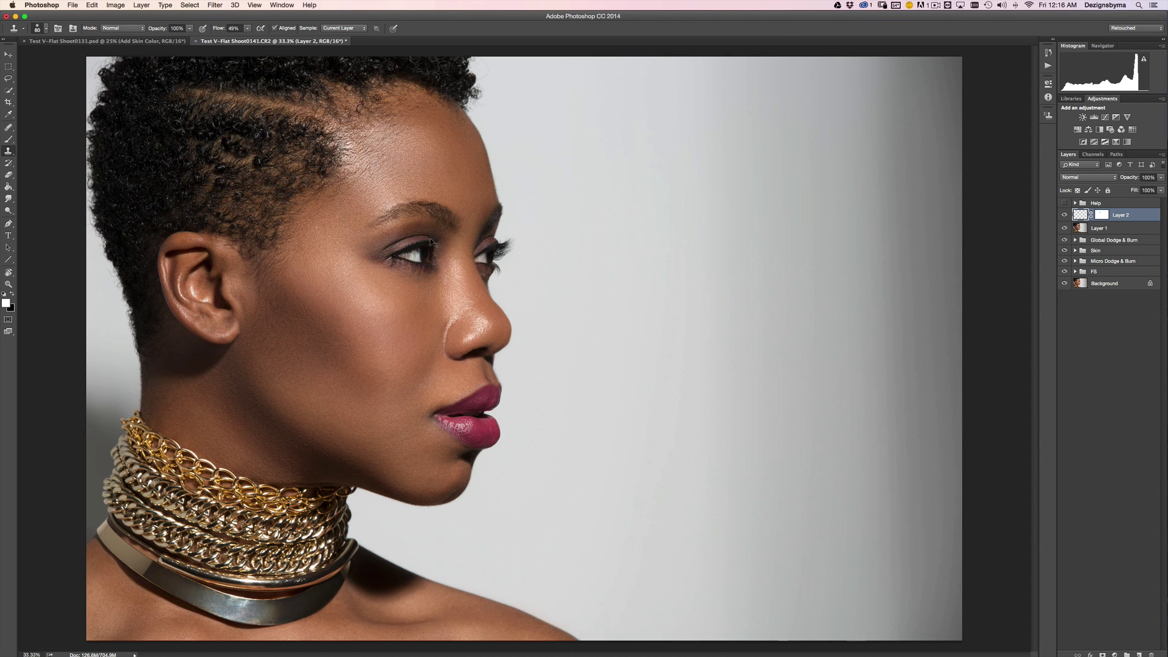
{"action": "key", "text": "super+plus"}
{"action": "key", "text": "super+minus"}
{"action": "key", "text": "super+minus"}
{"action": "key", "text": "super+minus"}
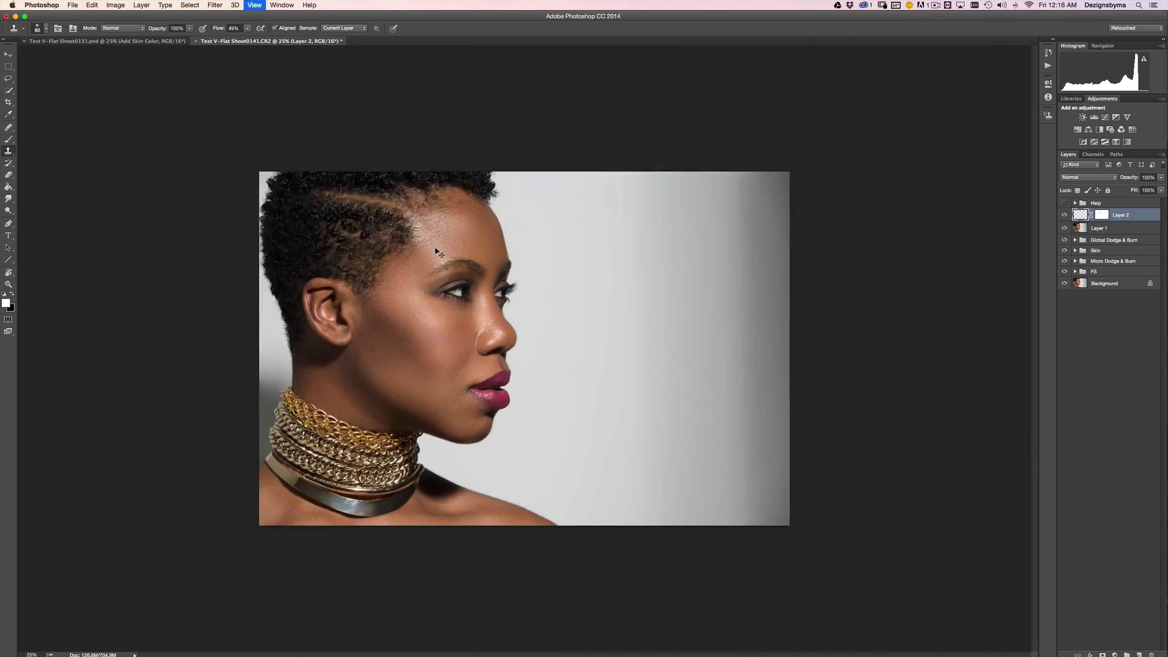
{"action": "key", "text": "super+plus"}
{"action": "key", "text": "super+plus"}
{"action": "key", "text": "super+plus"}
{"action": "key", "text": "super+plus"}
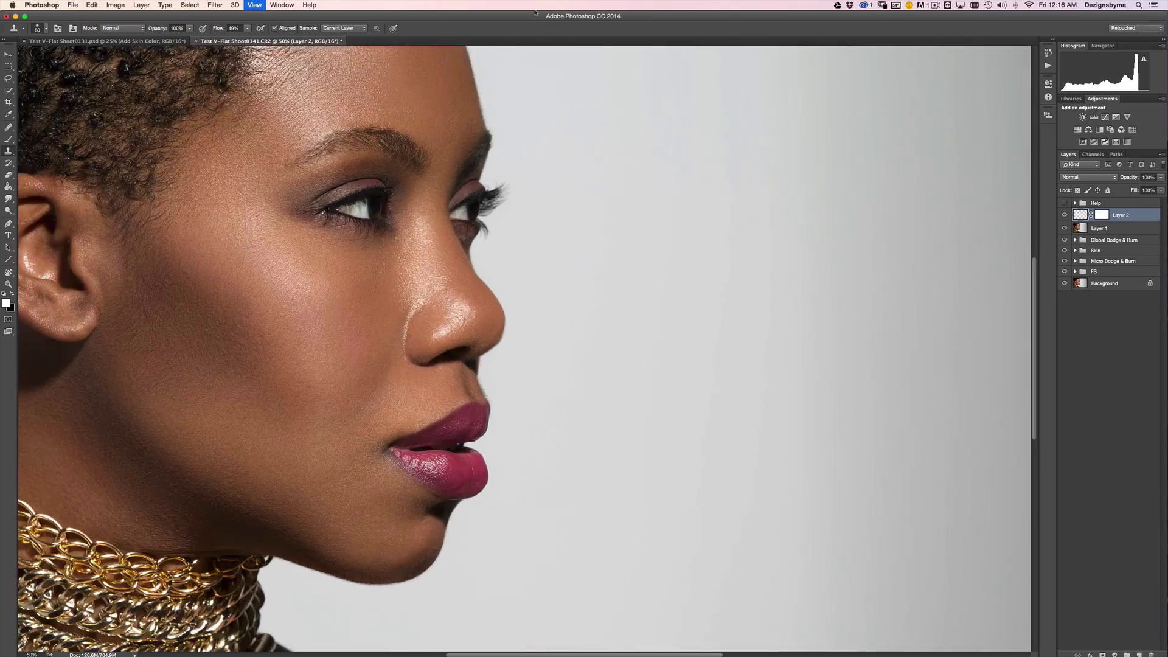
Step: Make Layer 1 active and reduce the Clone Stamp brush size for the near eyebrow
{"action": "key", "text": "super+plus"}
{"action": "key", "text": "super+plus"}
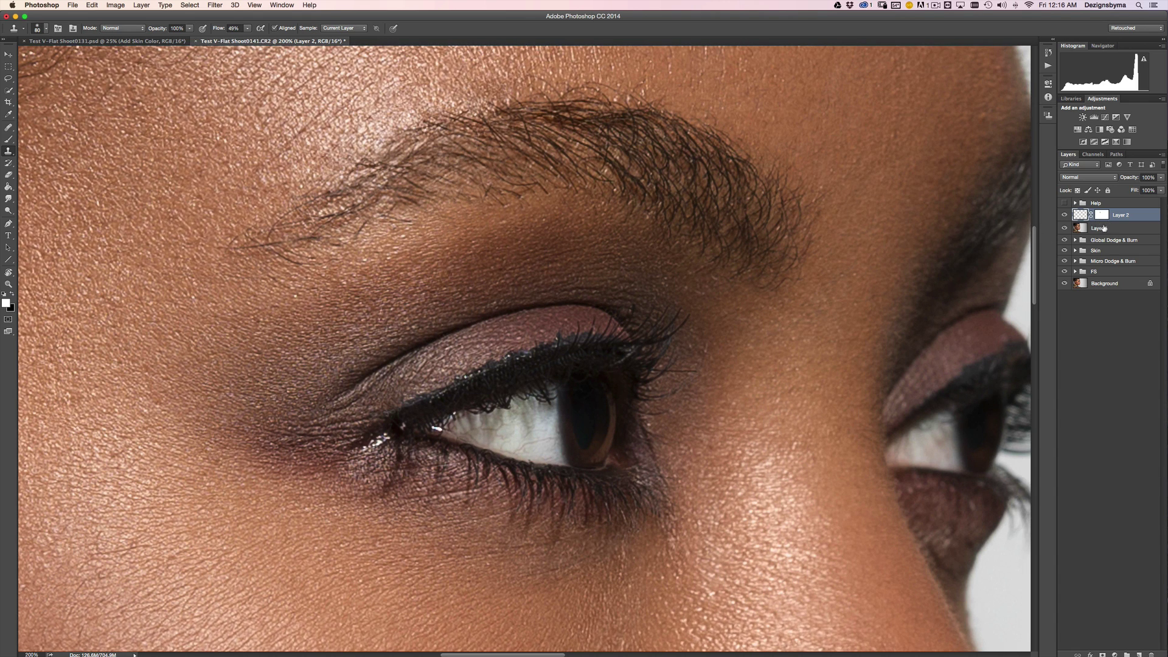
{"action": "left_click", "coordinate": [1104, 228]}
{"action": "key", "text": "bracketleft"}
{"action": "key", "text": "bracketleft"}
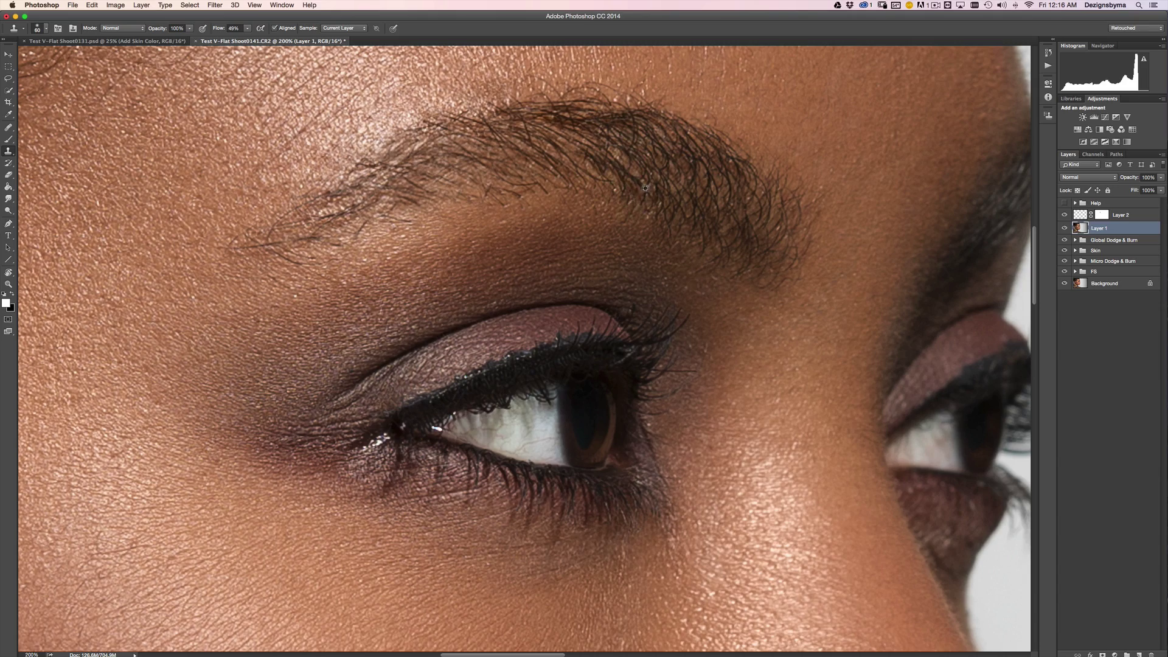
Step: Group Layer 1 and Layer 2 together and name the group Eye/Eyebrow
{"action": "key", "text": "super+minus"}
{"action": "key", "text": "super+minus"}
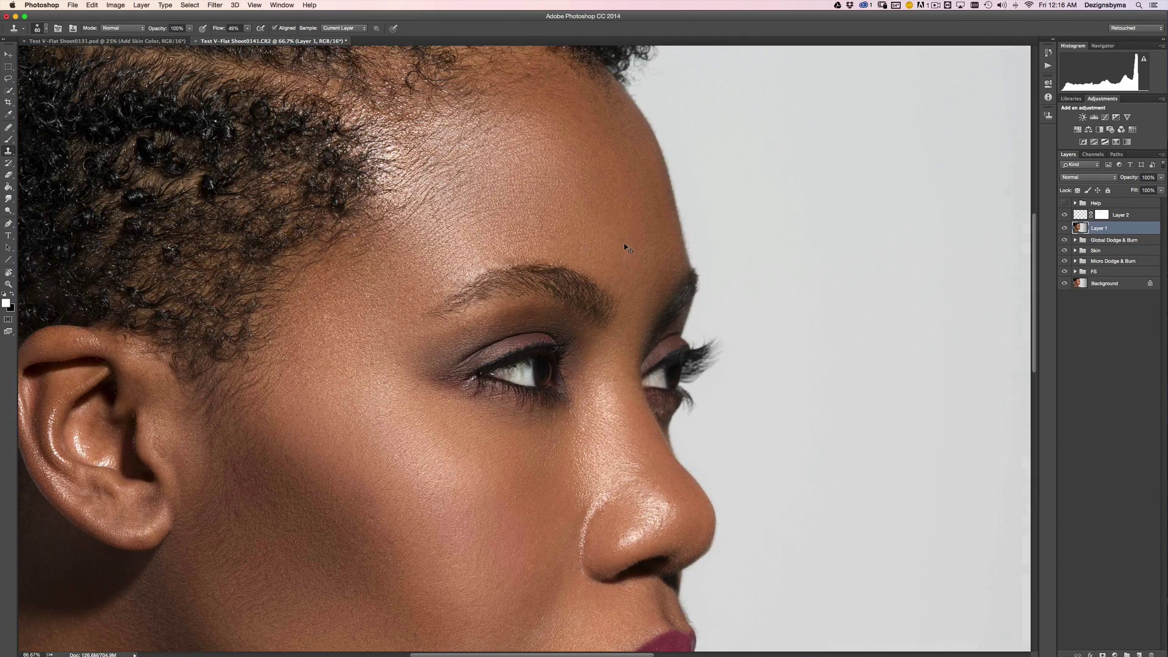
{"action": "key", "text": "super+minus"}
{"action": "key", "text": "super+minus"}
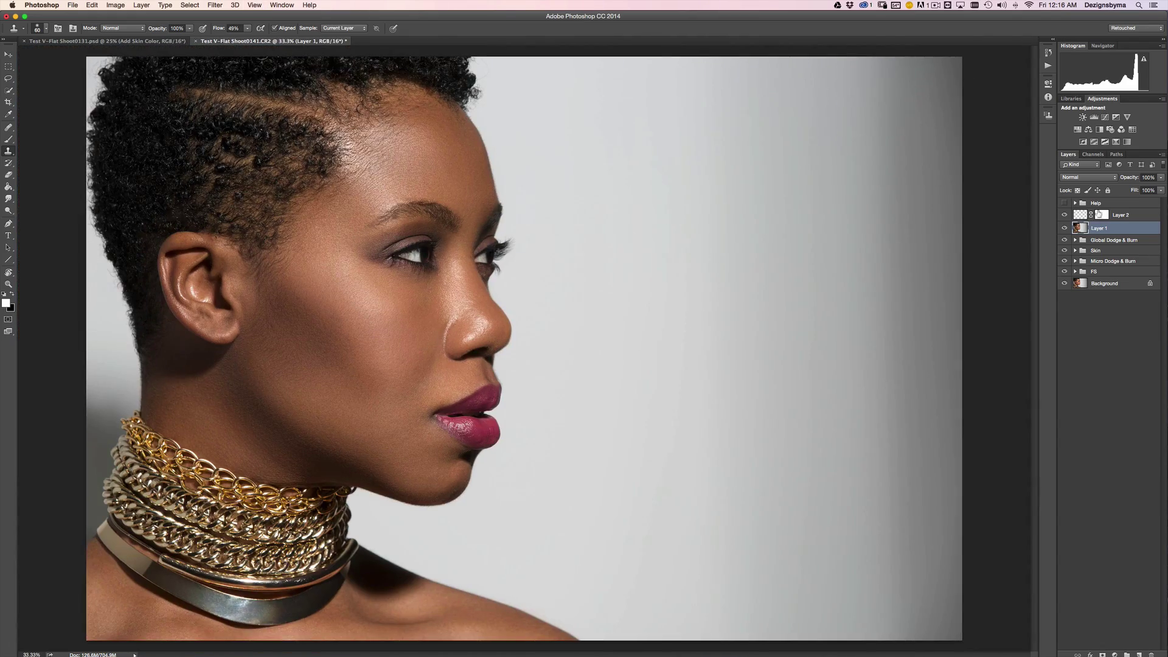
{"action": "key", "text": "super+plus"}
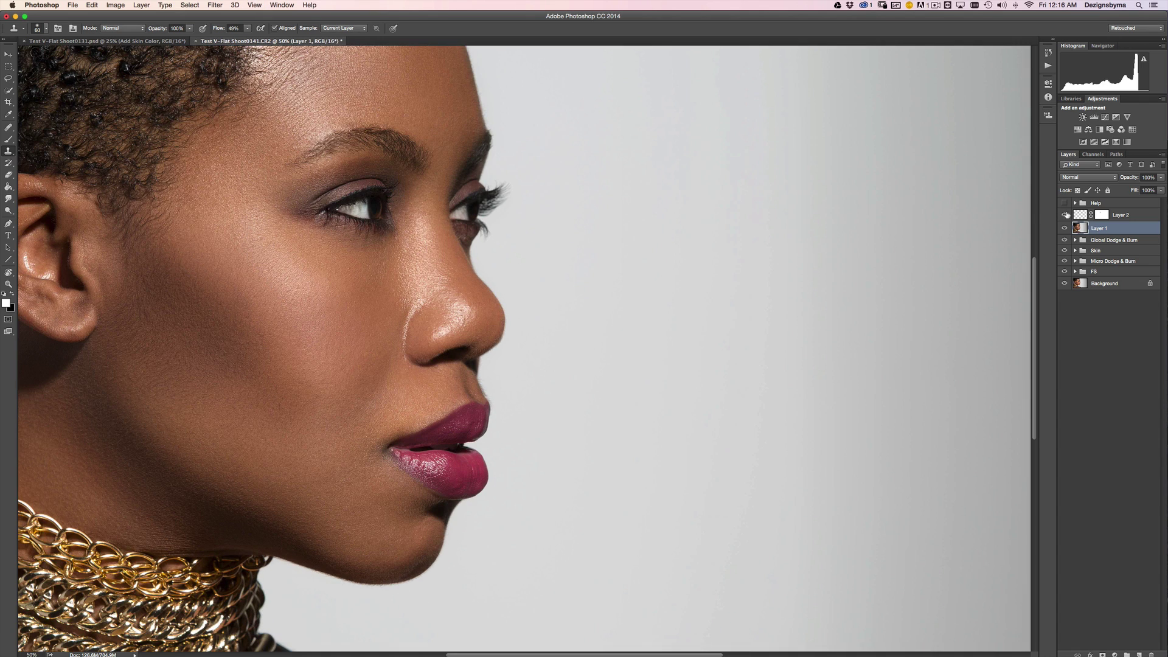
{"action": "left_click", "coordinate": [1144, 216], "text": "shift"}
{"action": "key", "text": "super+g"}
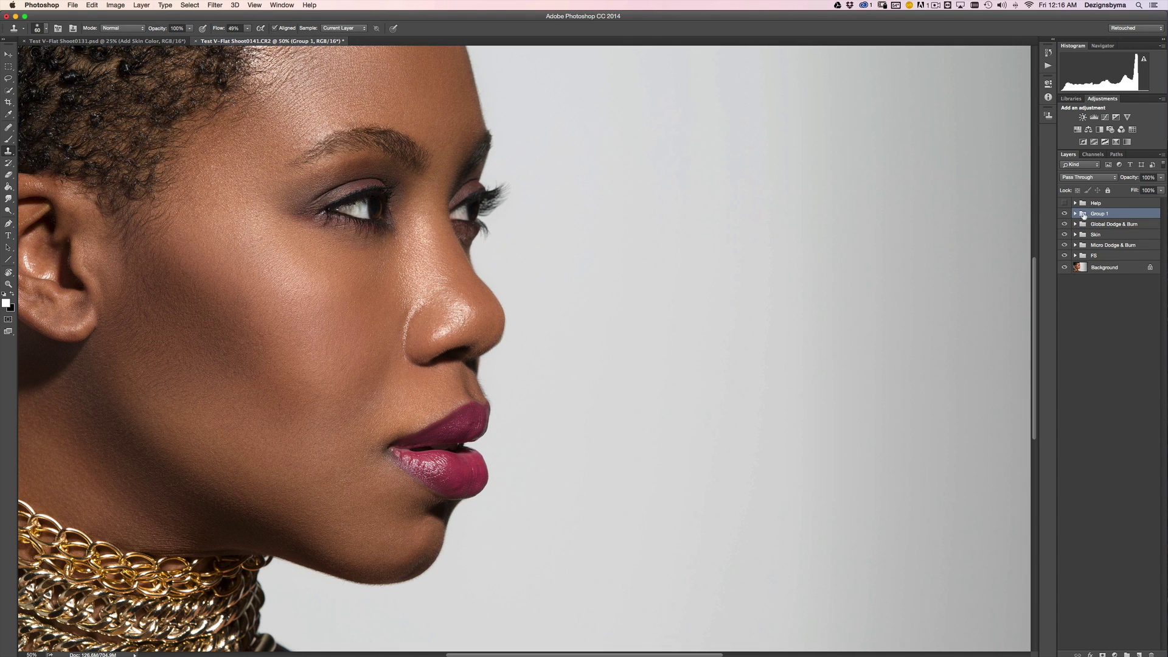
{"action": "double_click", "coordinate": [1100, 214]}
{"action": "type", "text": "Eye"}
{"action": "key", "text": "Return"}
Step: Review the whole portrait and the face at several magnifications to check the retouching so far
{"action": "key", "text": "super+minus"}
{"action": "key", "text": "super+minus"}
{"action": "key", "text": "super+minus"}
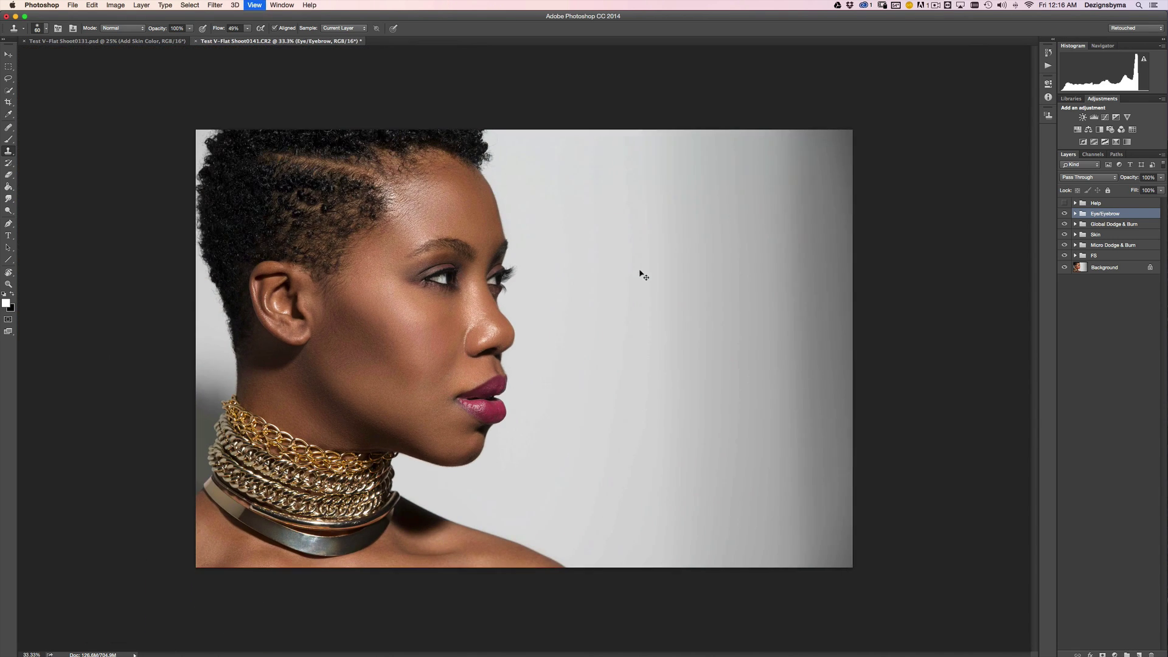
{"action": "key", "text": "super+plus"}
{"action": "key", "text": "super+plus"}
{"action": "key", "text": "super+plus"}
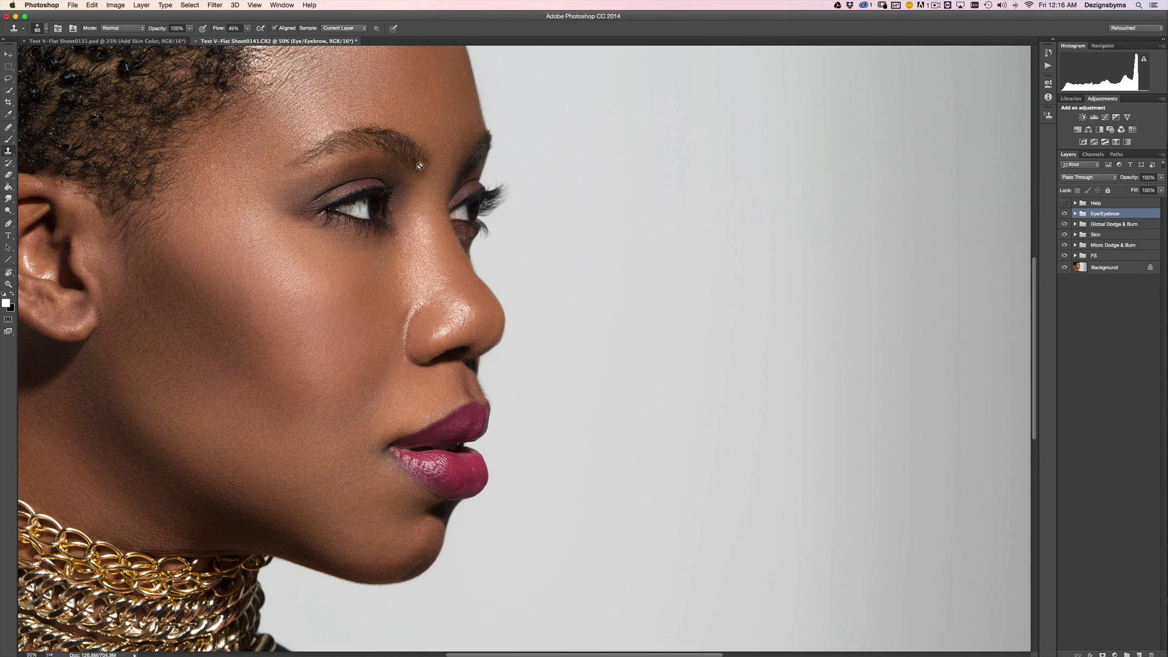
{"action": "key", "text": "super+minus"}
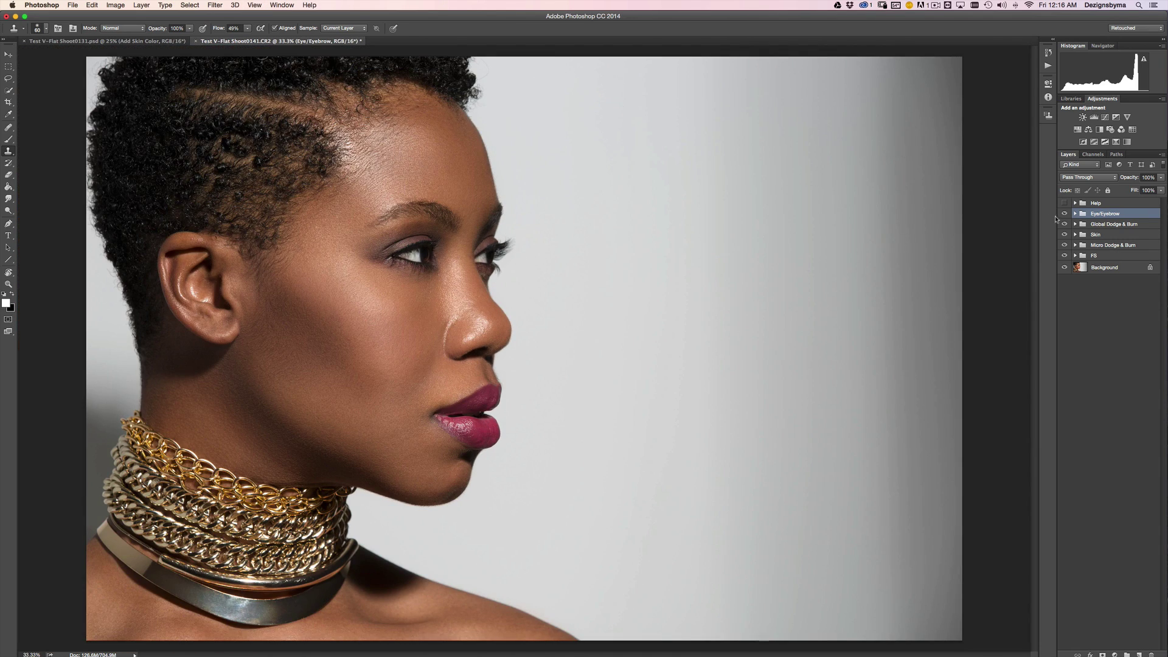
{"action": "key", "text": "super+plus"}
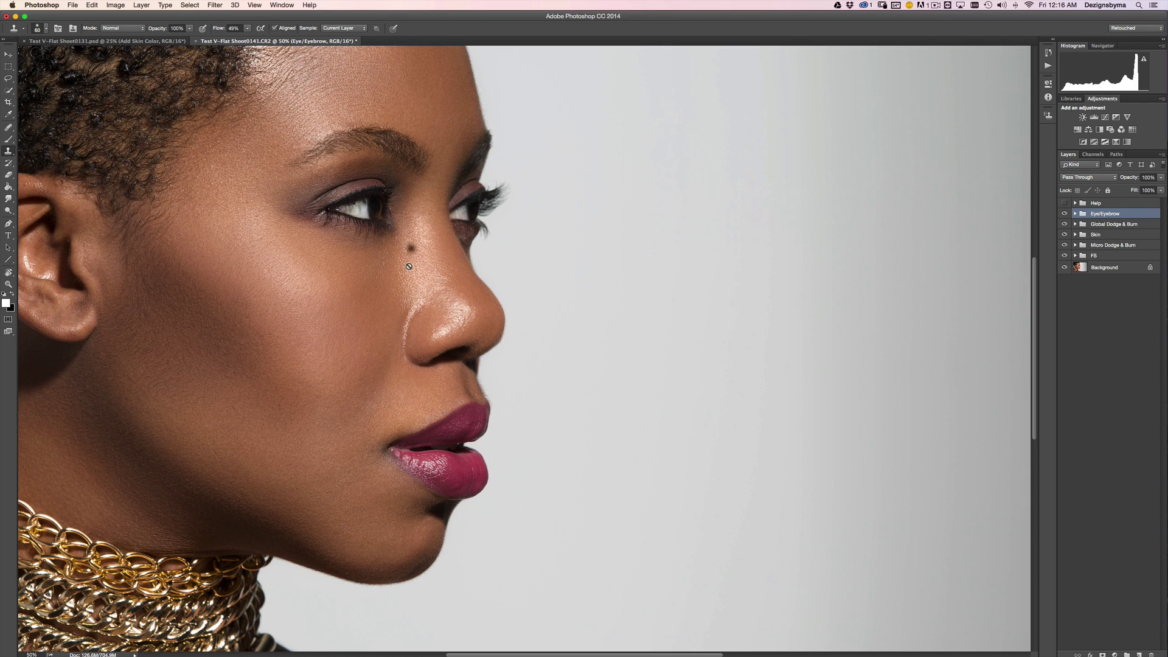
{"action": "key", "text": "super+minus"}
{"action": "key", "text": "super+minus"}
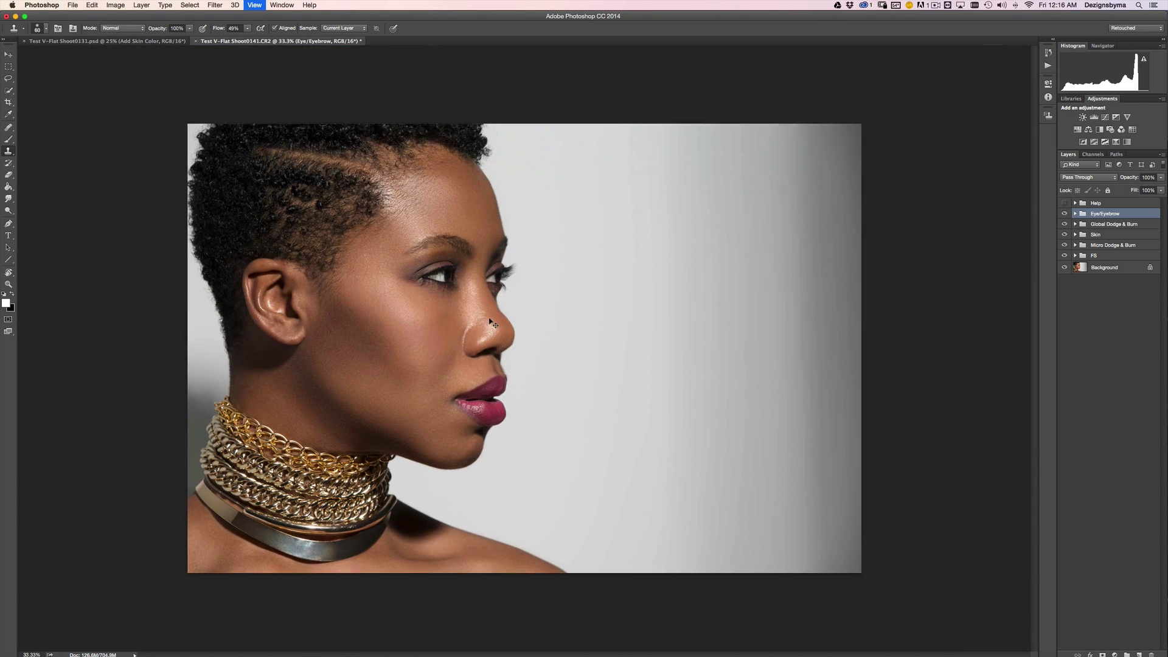
Step: Stamp the visible image onto a new layer above the Eye/Eyebrow group and duplicate that layer
{"action": "key", "text": "super+plus"}
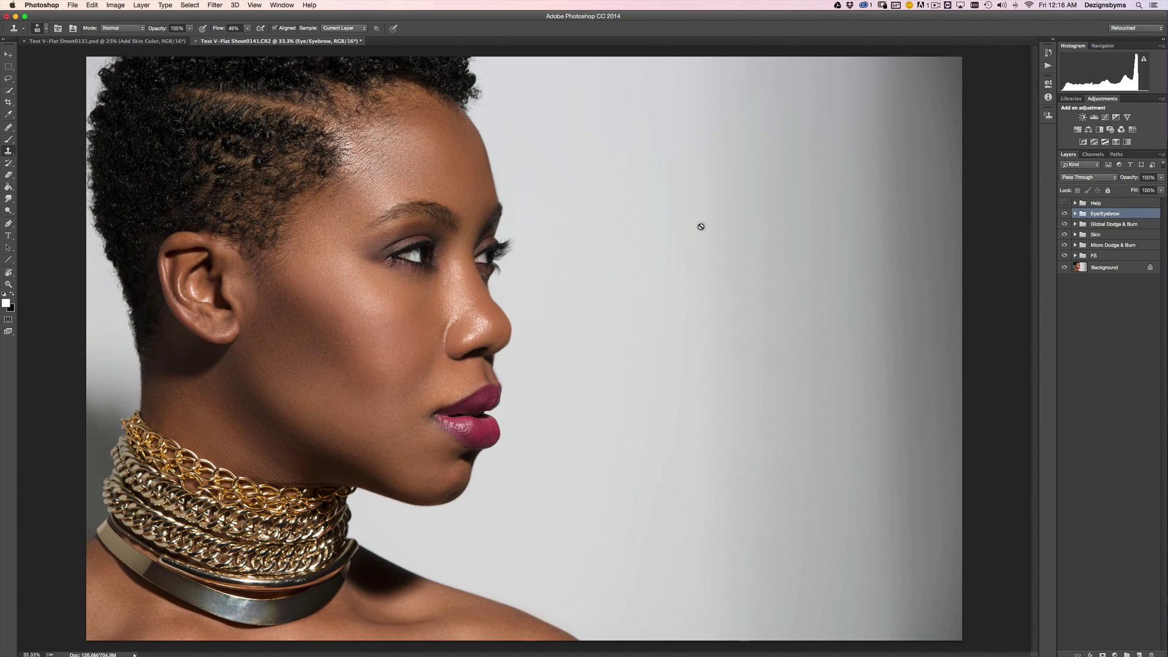
{"action": "key", "text": "super+alt+shift+n"}
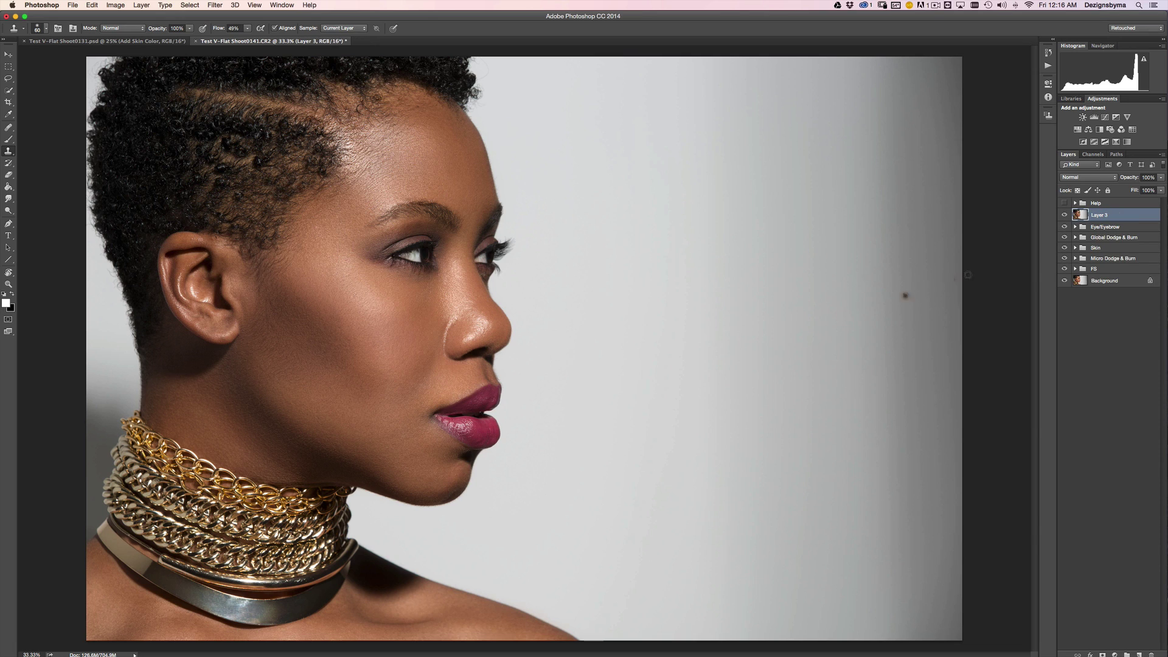
{"action": "key", "text": "super+j"}
Step: Group the stamped layer with its copy and name the group FS2
{"action": "left_click", "coordinate": [1113, 229], "text": "shift"}
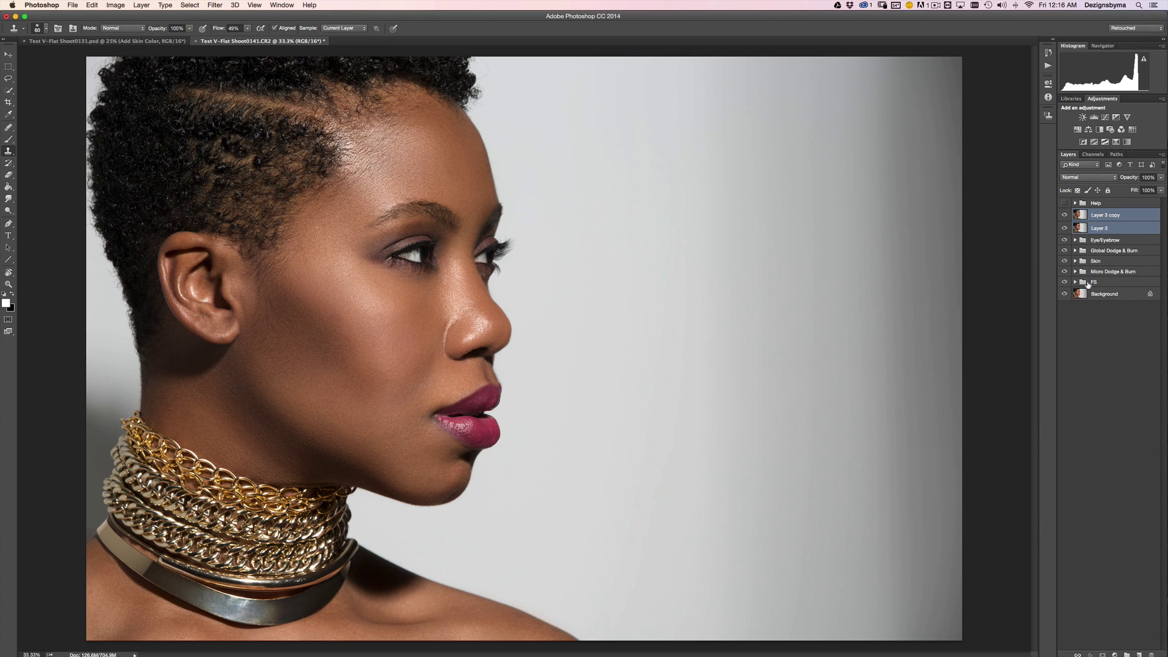
{"action": "key", "text": "super+g"}
{"action": "double_click", "coordinate": [1101, 214]}
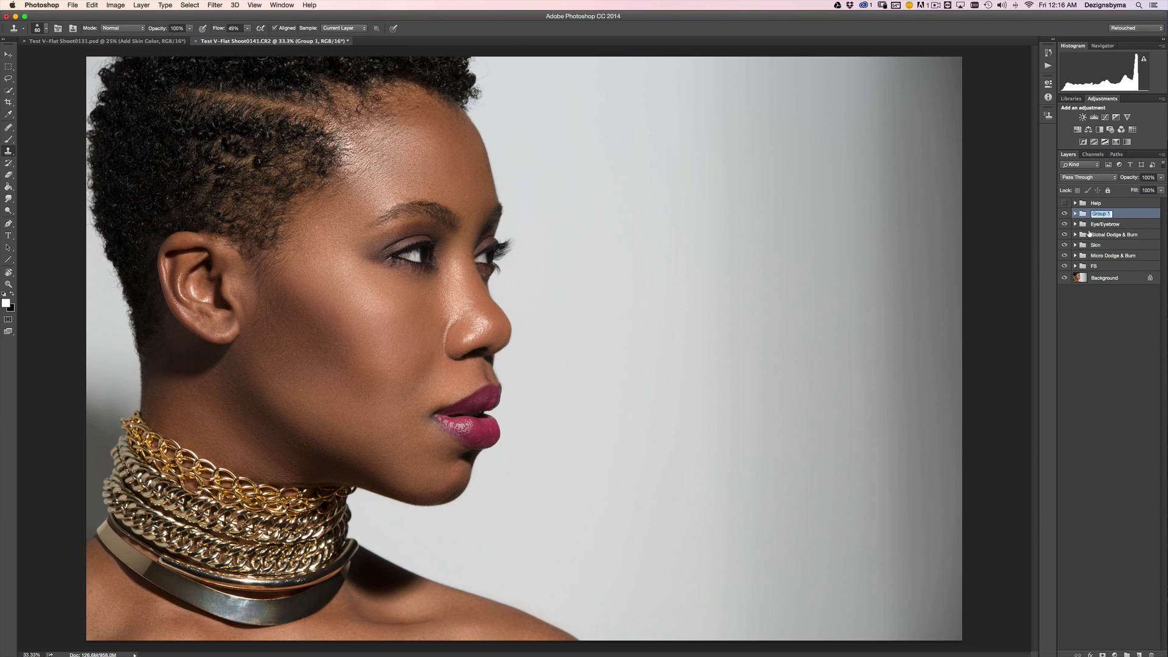
{"action": "type", "text": "FS2"}
{"action": "key", "text": "Return"}
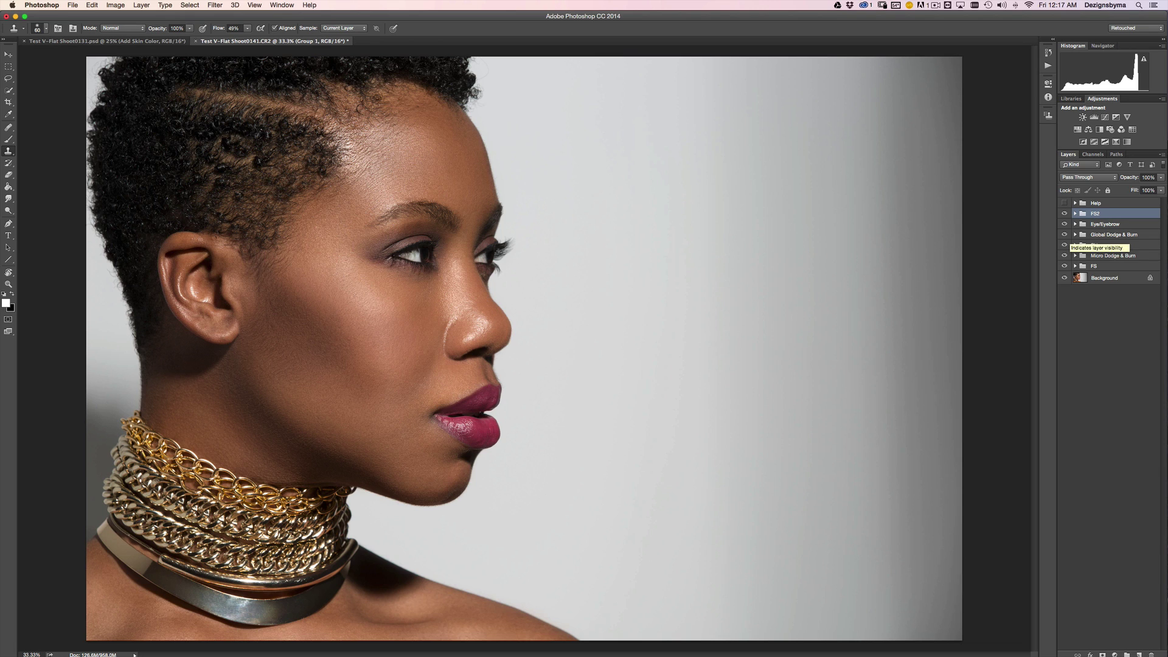
Step: Inside the FS2 group, rename the upper layer High and the lower layer Low
{"action": "left_click", "coordinate": [1076, 214]}
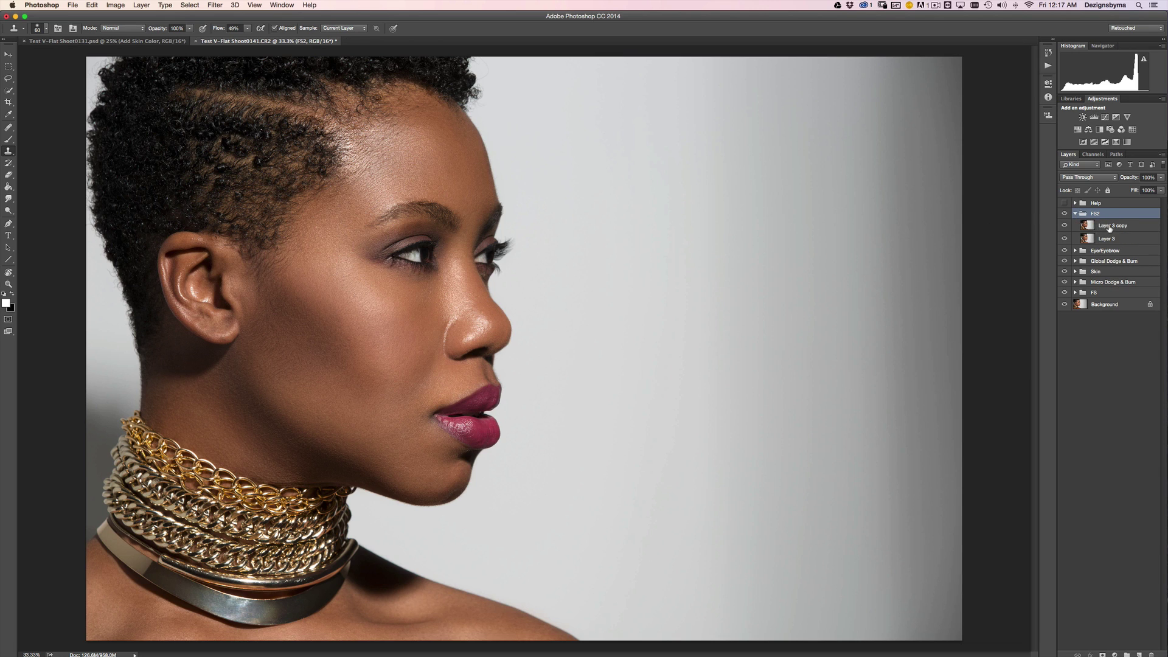
{"action": "double_click", "coordinate": [1109, 226]}
{"action": "type", "text": "Hiogh"}
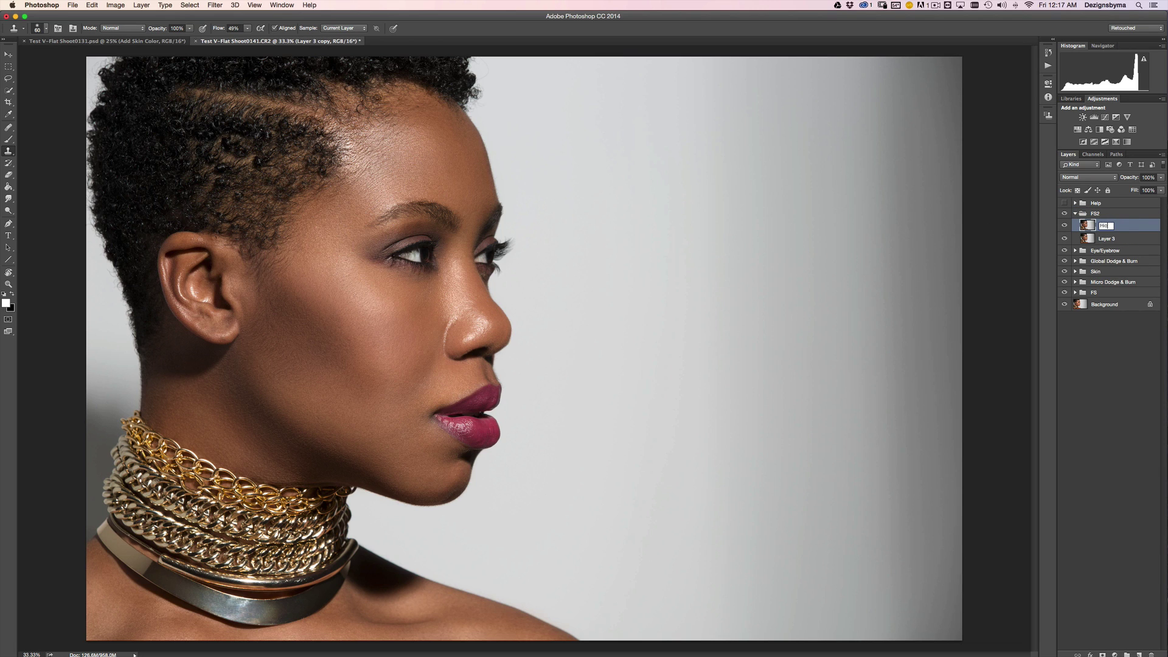
{"action": "key", "text": "Return"}
{"action": "double_click", "coordinate": [1107, 239]}
{"action": "type", "text": "Low"}
{"action": "key", "text": "Return"}
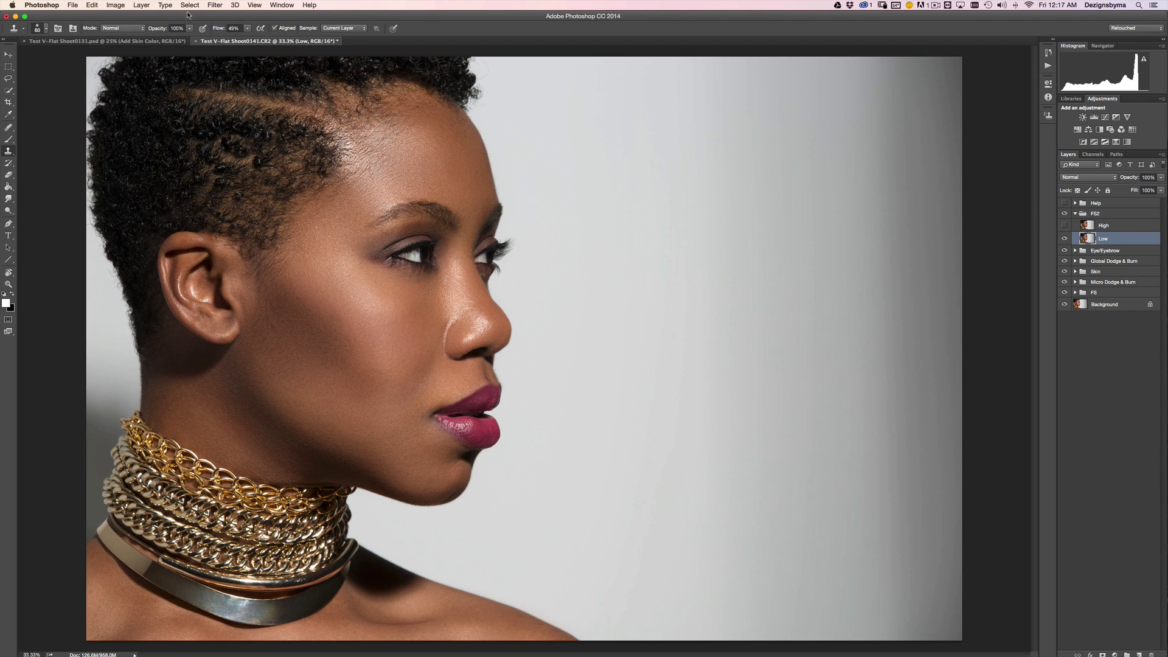
Step: With the High layer hidden, apply a Gaussian Blur to the Low layer in the FS2 group
{"action": "left_click", "coordinate": [216, 6]}
{"action": "mouse_move", "coordinate": [244, 123]}
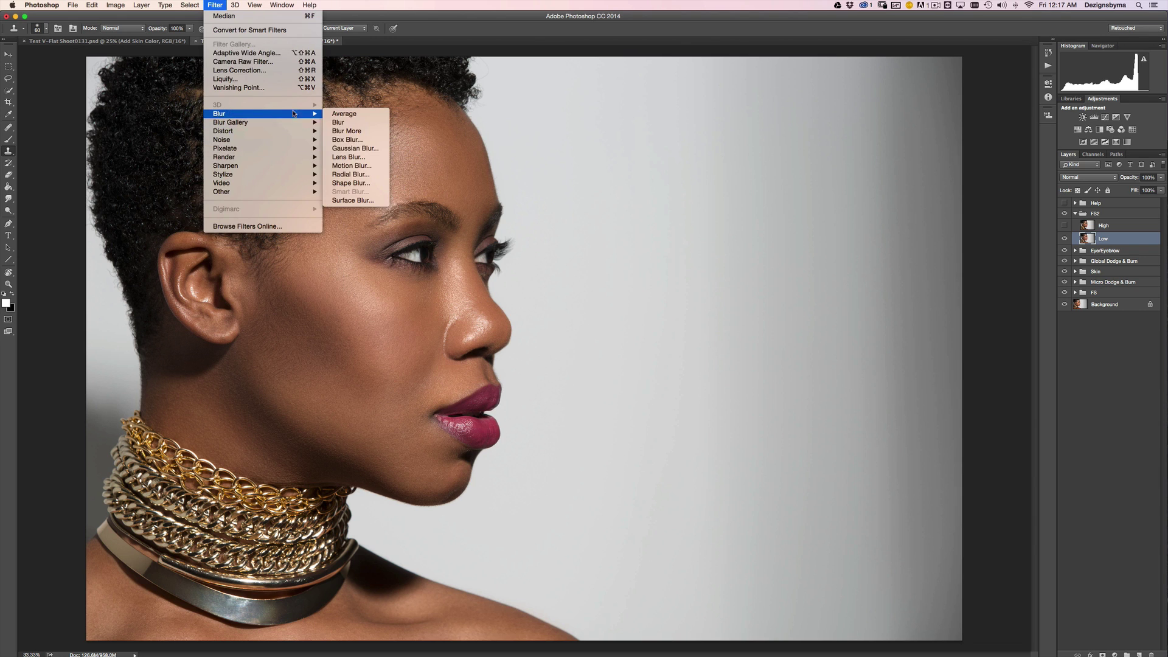
{"action": "left_click", "coordinate": [350, 152]}
{"action": "left_click", "coordinate": [627, 255]}
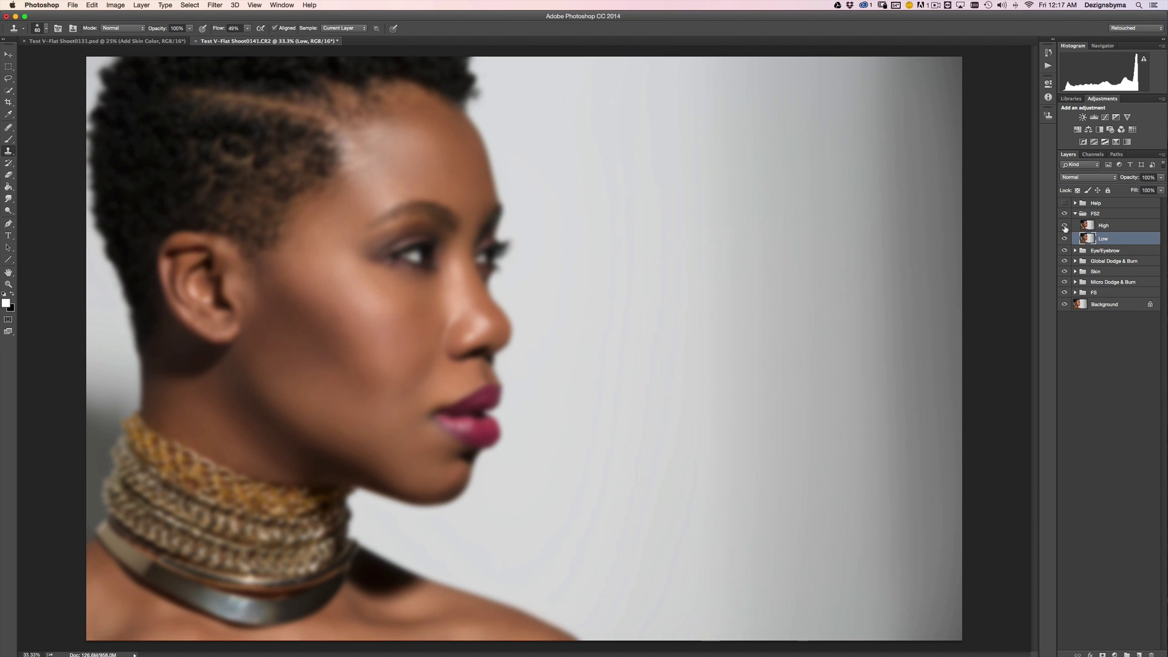
Step: Make the High layer in the FS2 group visible again and select it
{"action": "left_click", "coordinate": [1065, 227]}
{"action": "key", "text": "alt+bracketright"}
{"action": "left_click", "coordinate": [118, 6]}
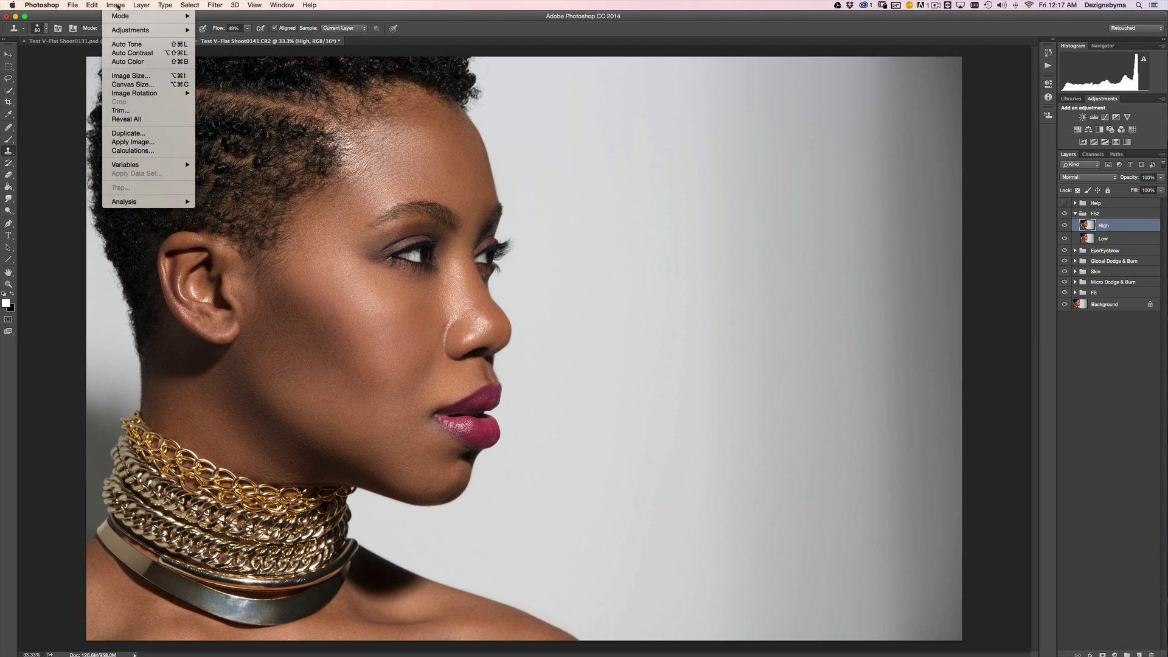
{"action": "left_click", "coordinate": [174, 144]}
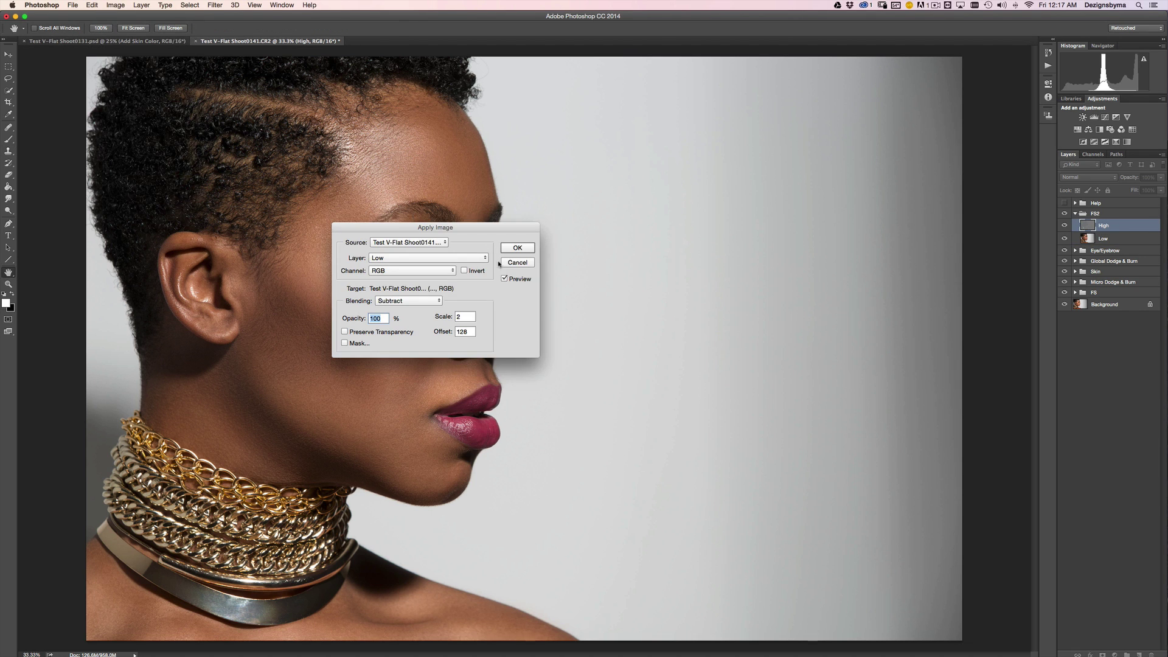
{"action": "left_click", "coordinate": [463, 258]}
{"action": "left_click", "coordinate": [463, 258]}
{"action": "left_click", "coordinate": [462, 258]}
{"action": "left_click", "coordinate": [447, 195]}
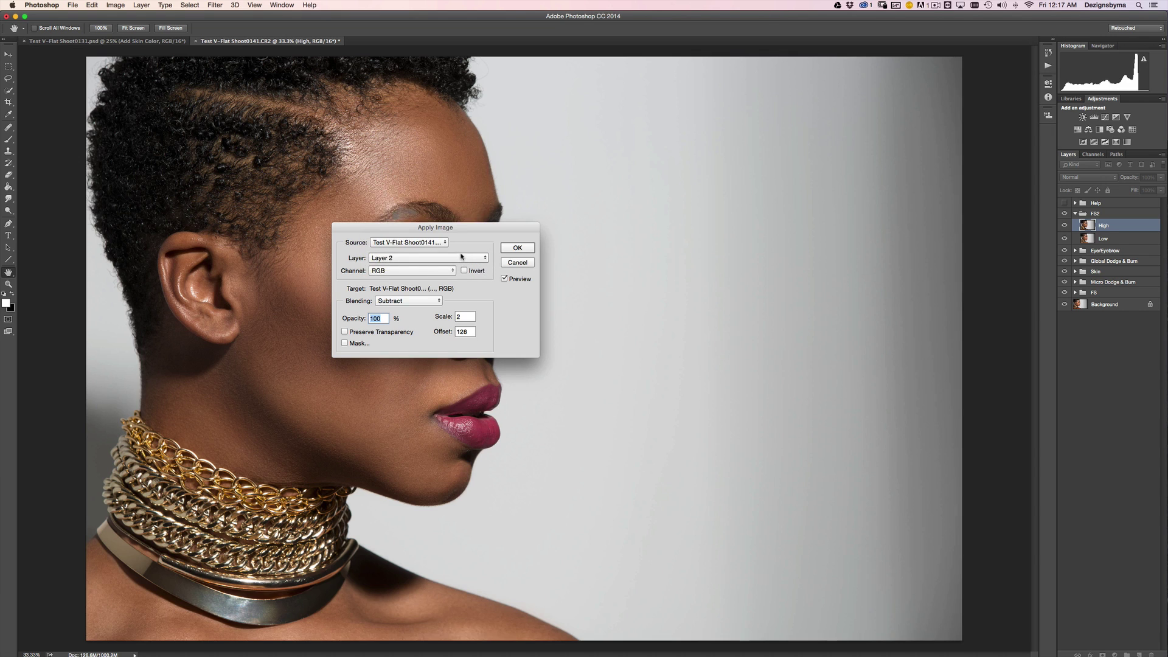
{"action": "left_click", "coordinate": [462, 258]}
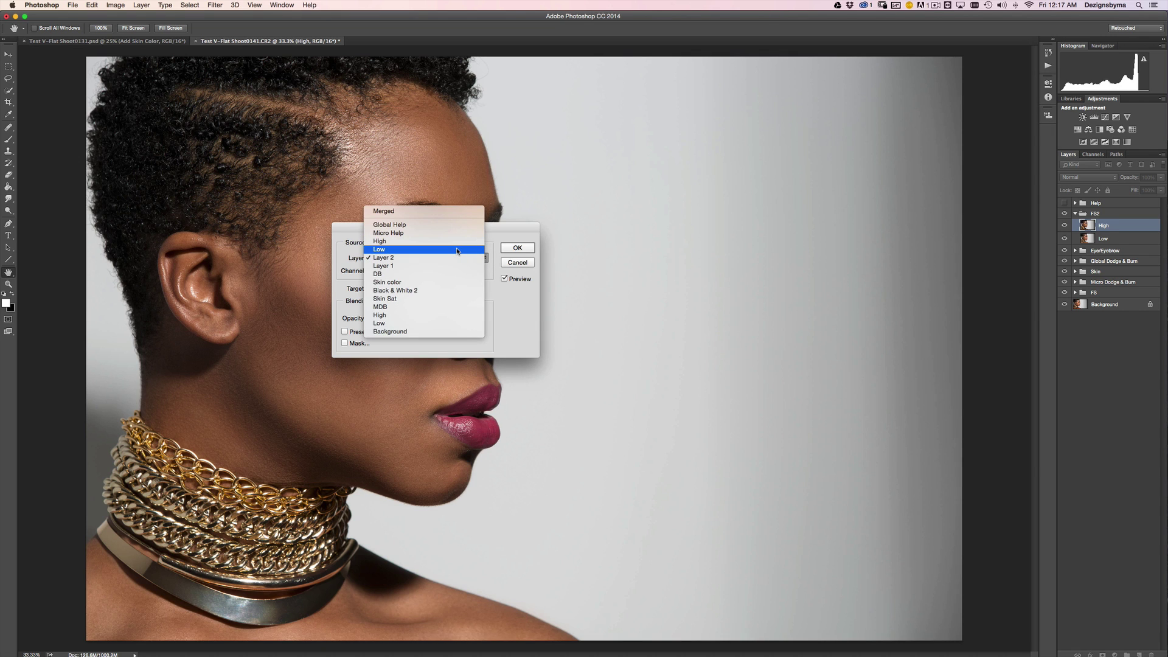
{"action": "left_click", "coordinate": [457, 250]}
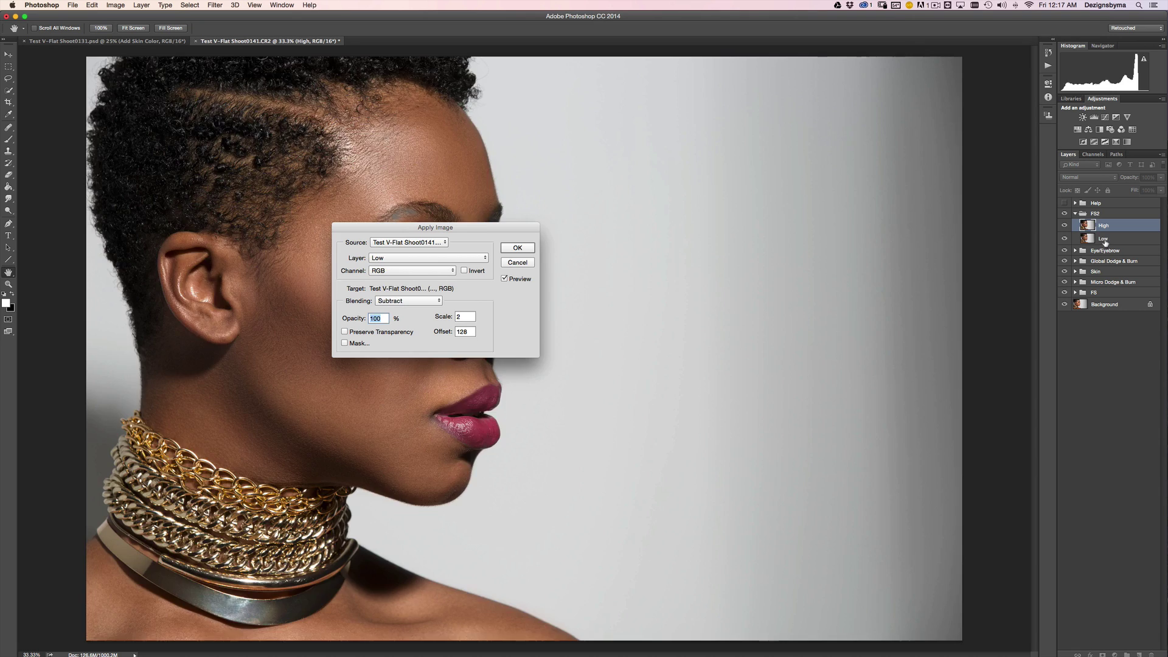
{"action": "left_click", "coordinate": [516, 262]}
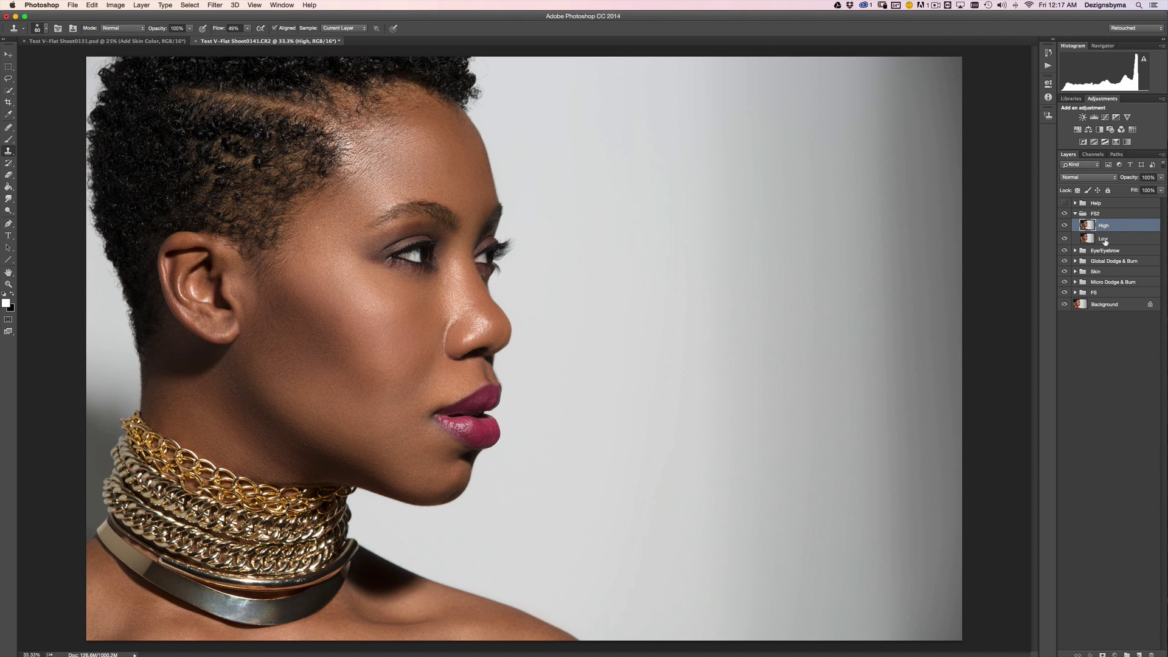
Step: Rename the Low layer in the FS2 group Low2 and the High layer High2
{"action": "double_click", "coordinate": [1104, 240]}
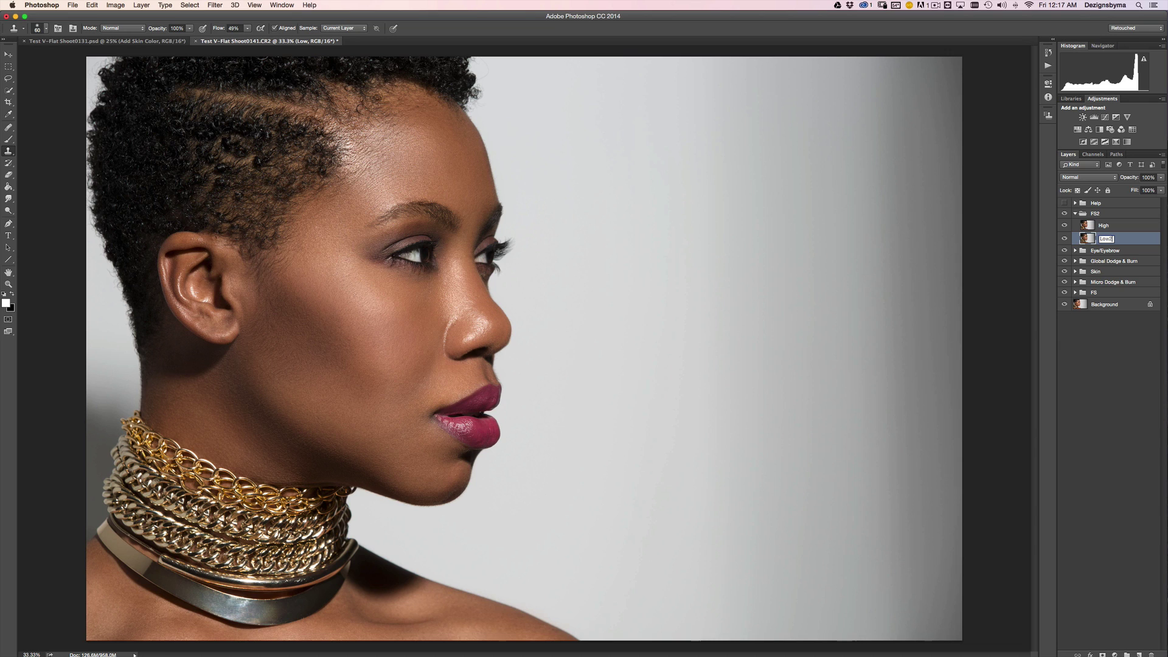
{"action": "type", "text": "2"}
{"action": "double_click", "coordinate": [1103, 226]}
{"action": "key", "text": "Right"}
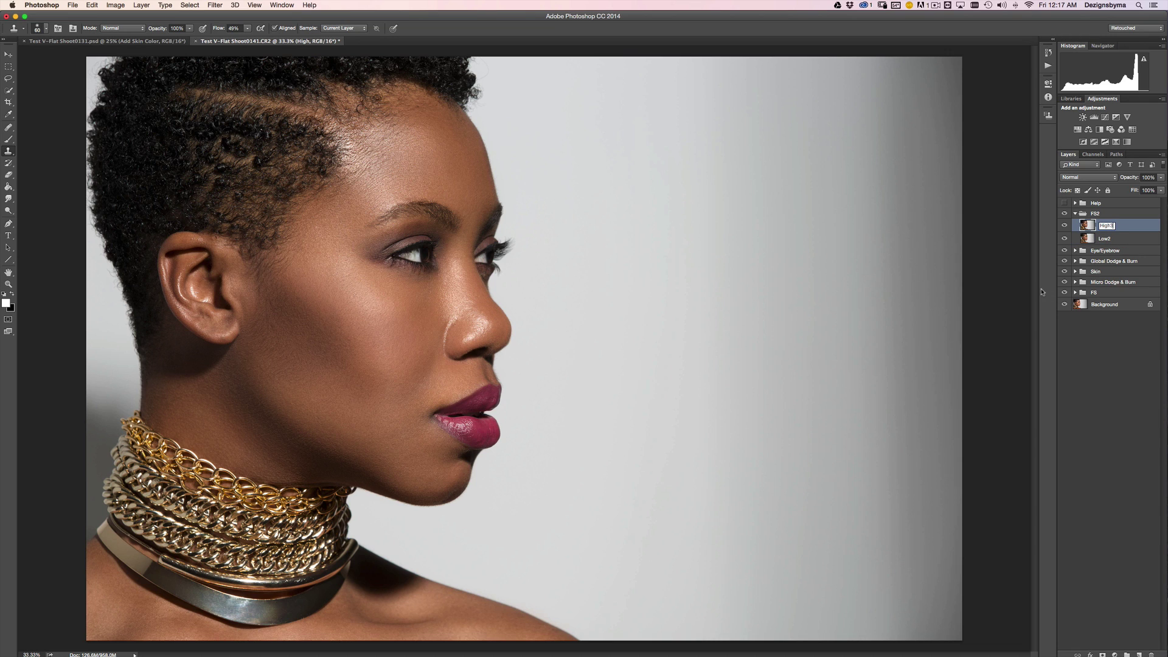
{"action": "type", "text": "2"}
{"action": "key", "text": "Return"}
{"action": "left_click", "coordinate": [1087, 242]}
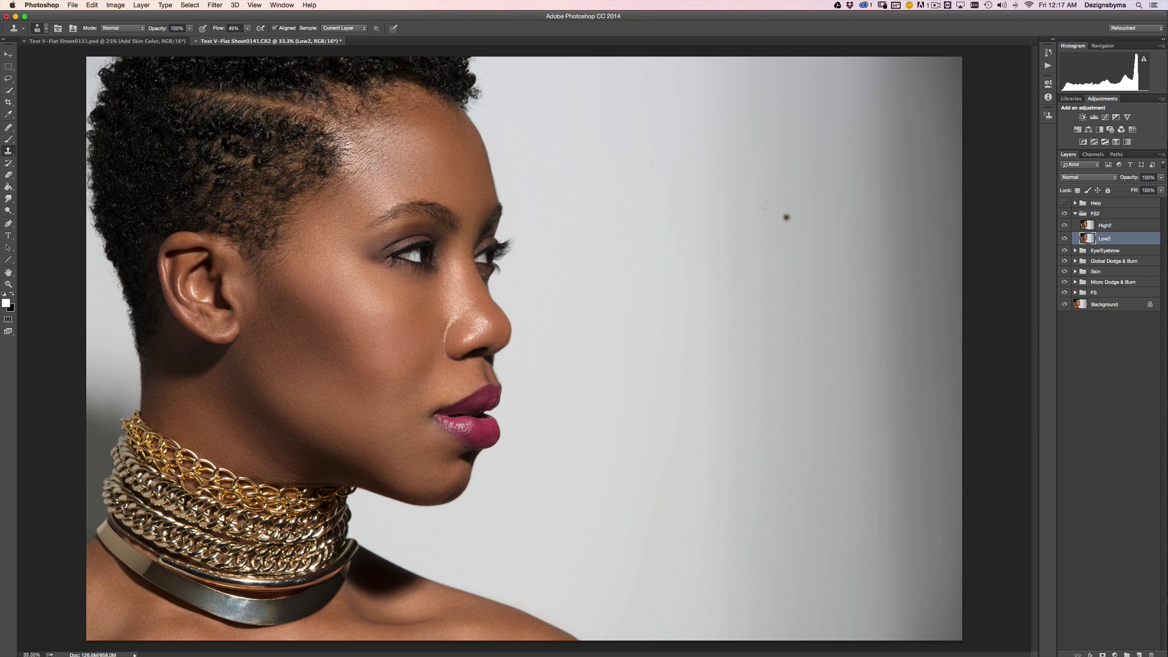
{"action": "left_click", "coordinate": [116, 5]}
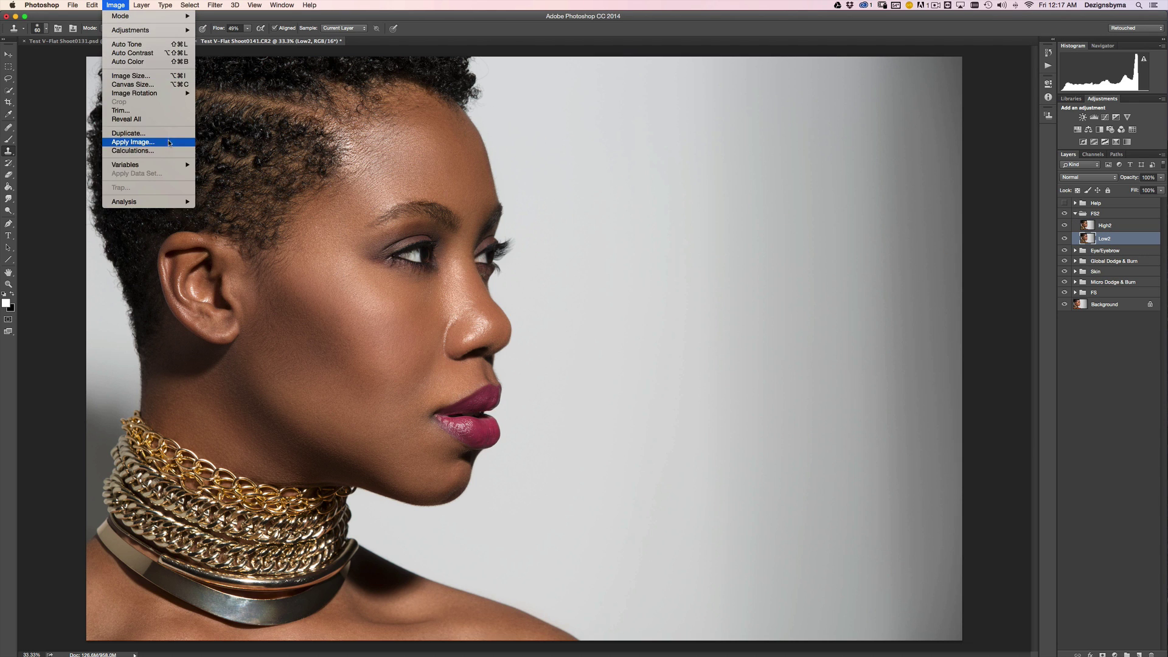
{"action": "left_click", "coordinate": [140, 142]}
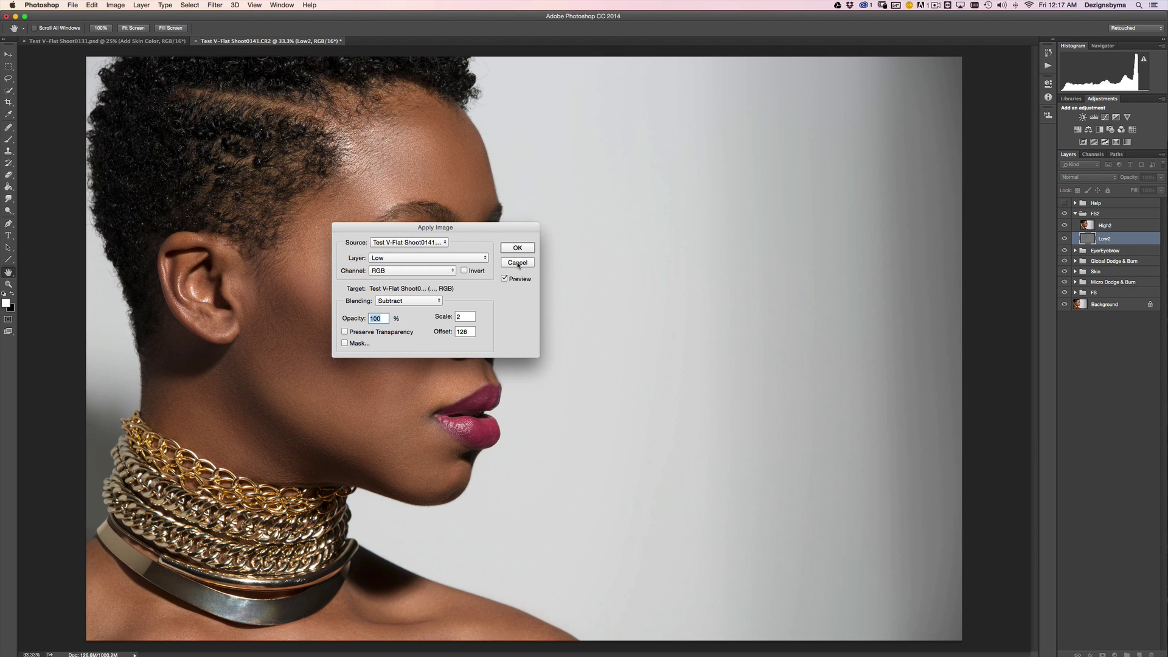
{"action": "left_click", "coordinate": [517, 263]}
Step: Use Apply Image on High2 with layer Low2, Subtract blending, scale 2 and offset 128, and set High2's blend mode to Linear Light
{"action": "left_click", "coordinate": [1103, 228]}
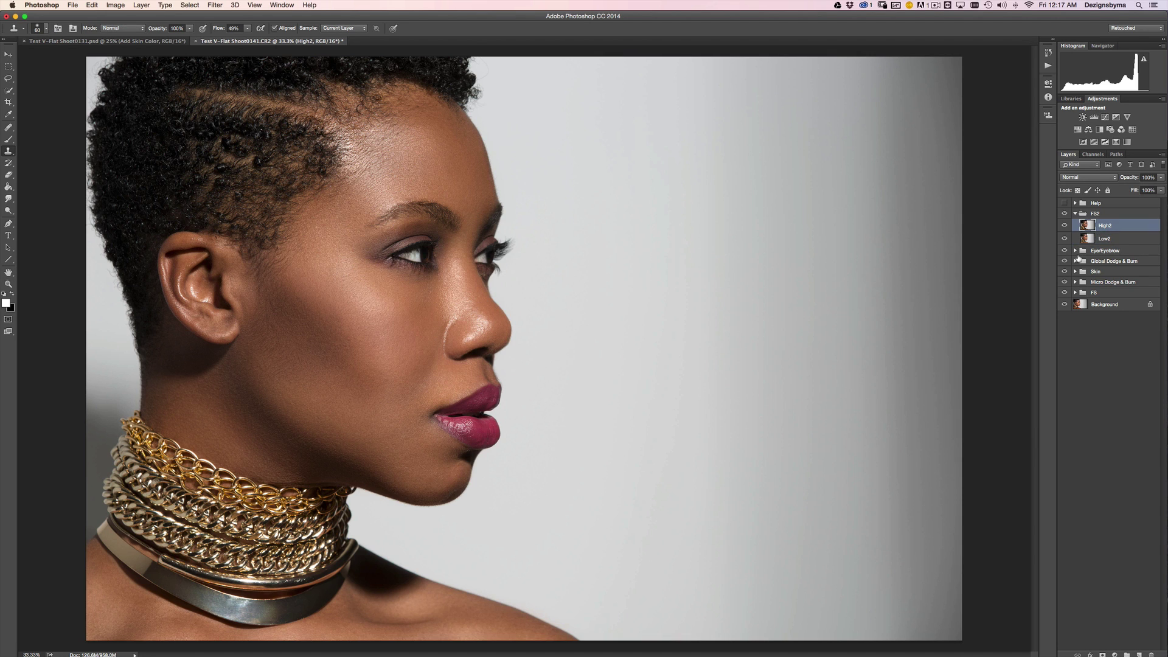
{"action": "left_click", "coordinate": [1065, 225]}
{"action": "left_click", "coordinate": [1064, 225]}
{"action": "left_click", "coordinate": [116, 5]}
{"action": "left_click", "coordinate": [133, 144]}
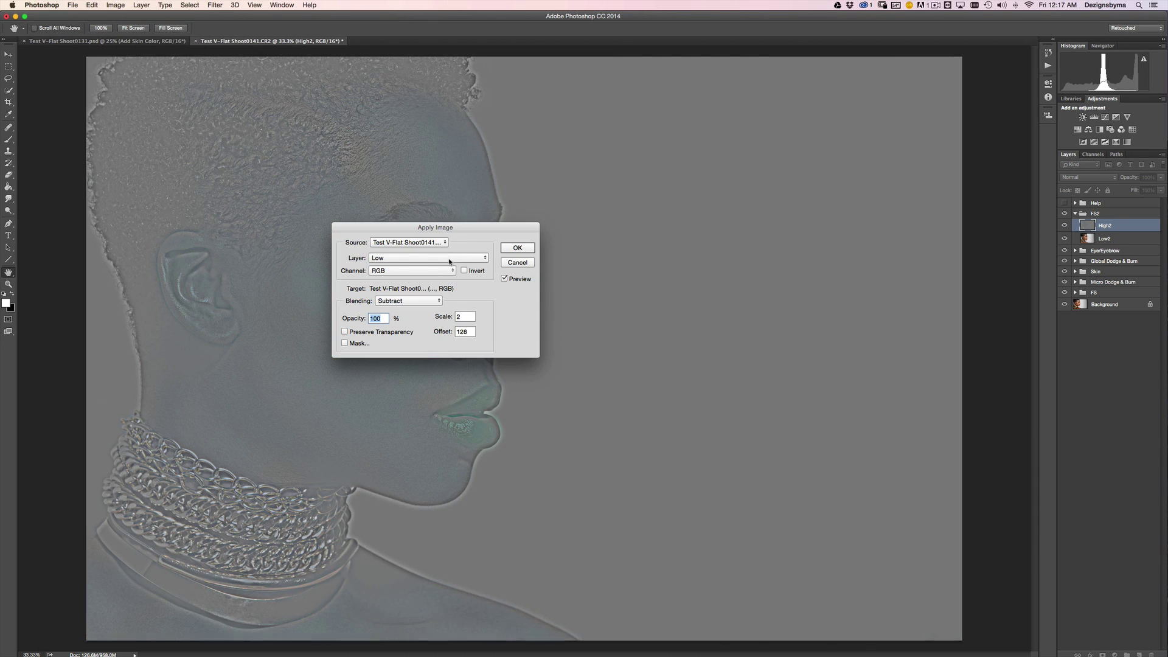
{"action": "left_click", "coordinate": [452, 258]}
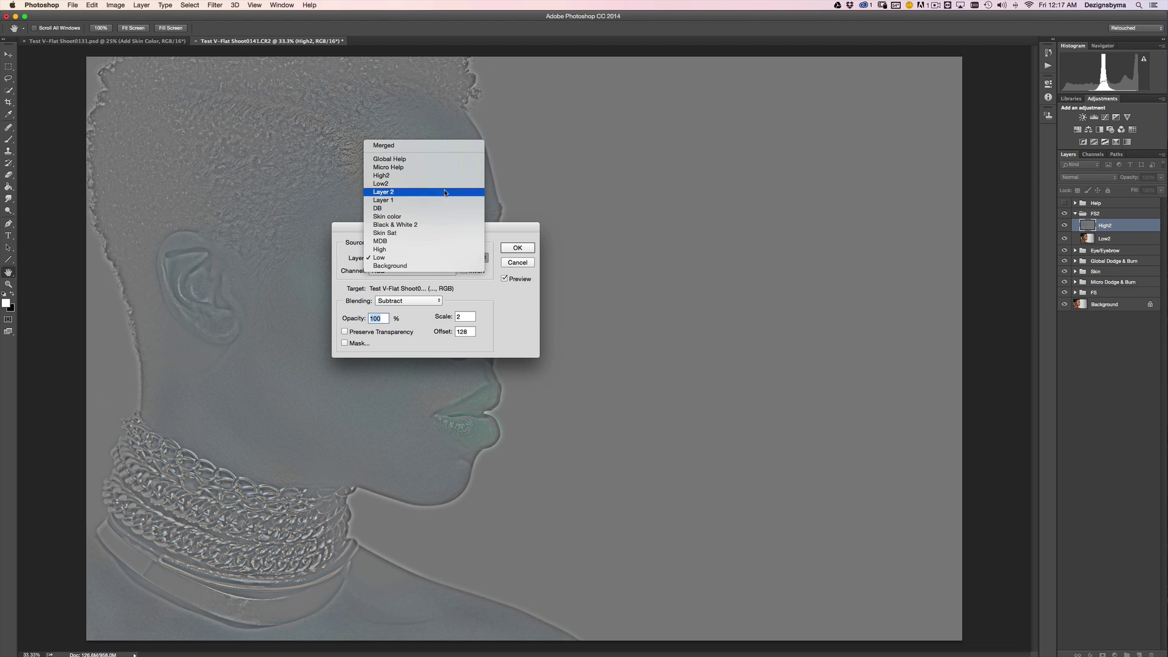
{"action": "left_click", "coordinate": [445, 183]}
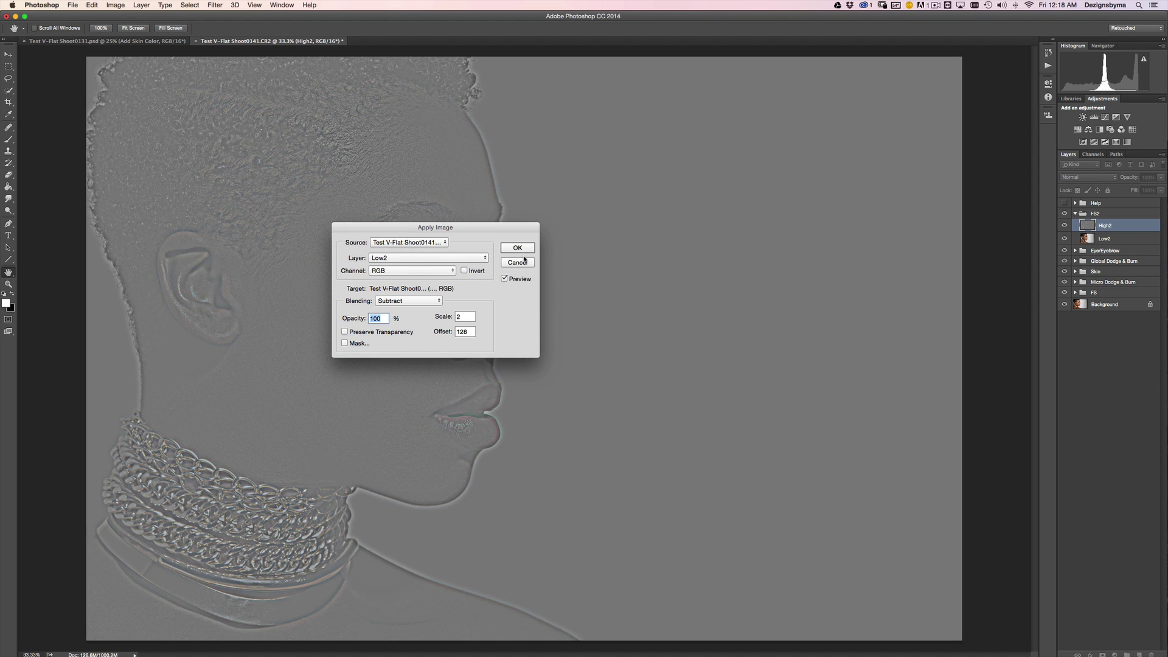
{"action": "left_click", "coordinate": [508, 248]}
{"action": "left_click", "coordinate": [1089, 178]}
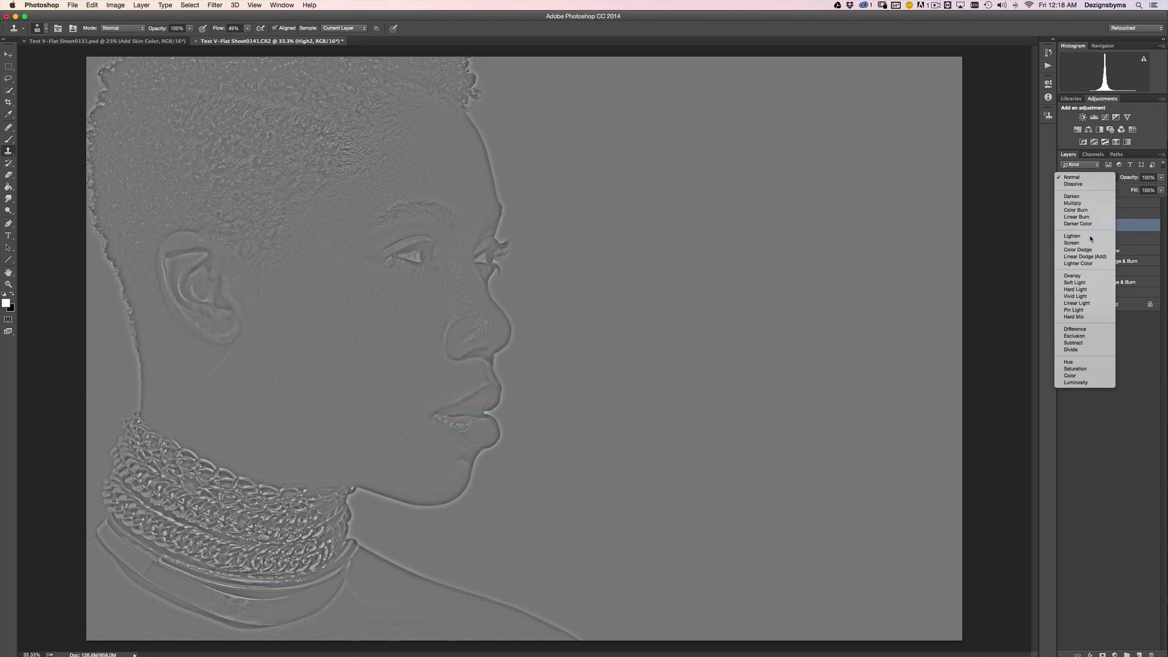
{"action": "left_click", "coordinate": [1103, 302]}
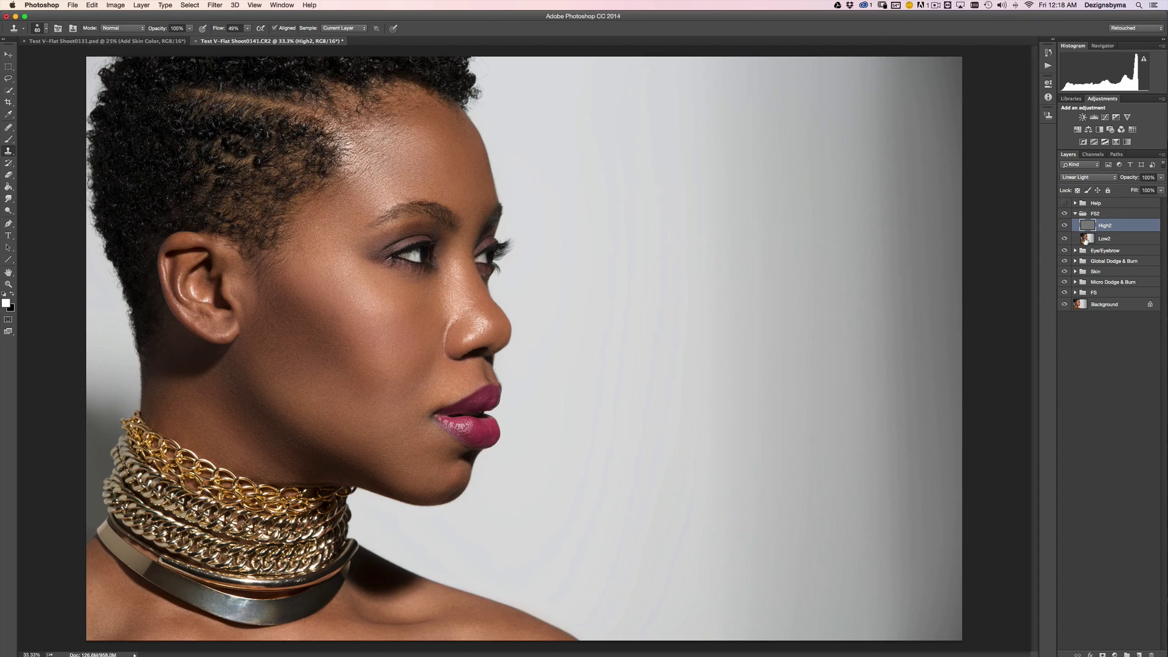
Step: On the Low2 layer, outline the nose and its bridge up to between the eyebrows with the Lasso tool, feathered 15 px
{"action": "left_click", "coordinate": [1086, 240]}
{"action": "key", "text": "super+equal"}
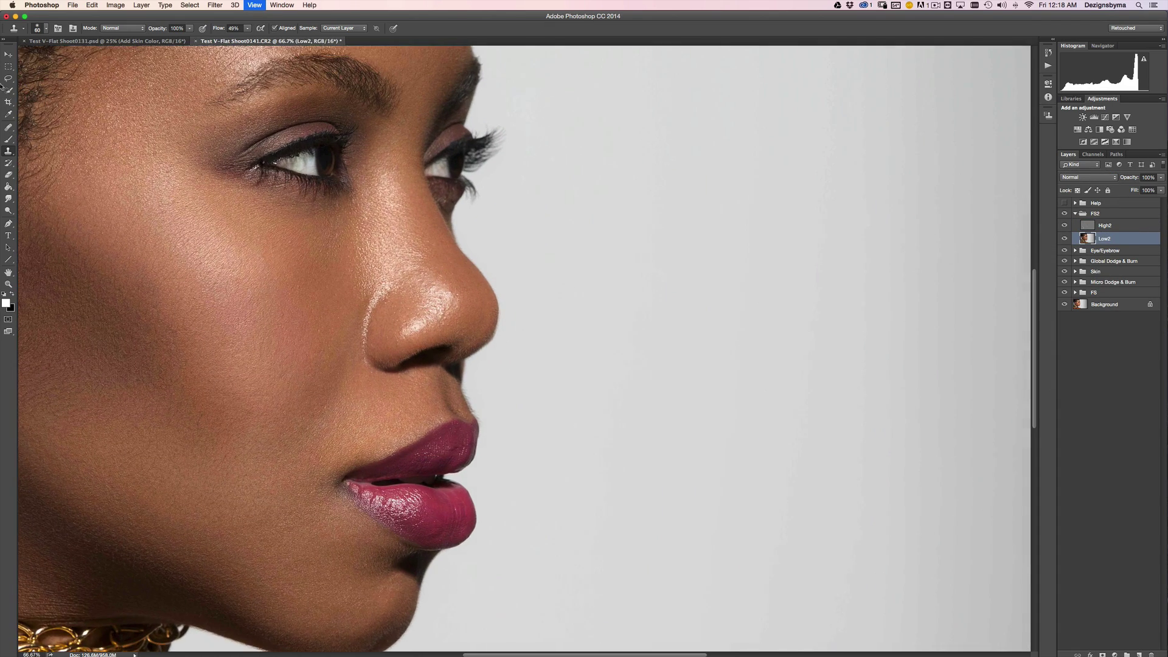
{"action": "key", "text": "super+minus"}
{"action": "left_click", "coordinate": [8, 80]}
{"action": "mouse_move", "coordinate": [444, 208]}
{"action": "left_mouse_down"}
{"action": "mouse_move", "coordinate": [467, 119]}
{"action": "mouse_move", "coordinate": [435, 117]}
{"action": "mouse_move", "coordinate": [424, 179]}
{"action": "left_mouse_up"}
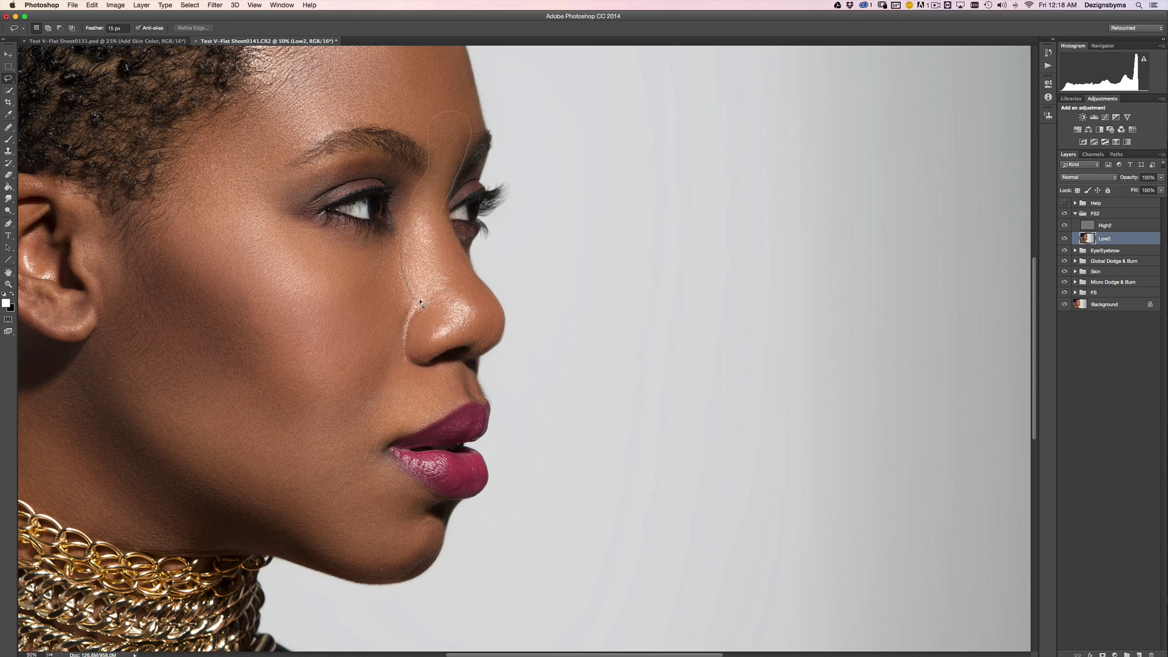
{"action": "mouse_move", "coordinate": [408, 339]}
{"action": "left_mouse_down"}
{"action": "mouse_move", "coordinate": [422, 361]}
{"action": "mouse_move", "coordinate": [472, 351]}
{"action": "left_mouse_up"}
{"action": "left_click_drag", "start_coordinate": [442, 216], "coordinate": [443, 217]}
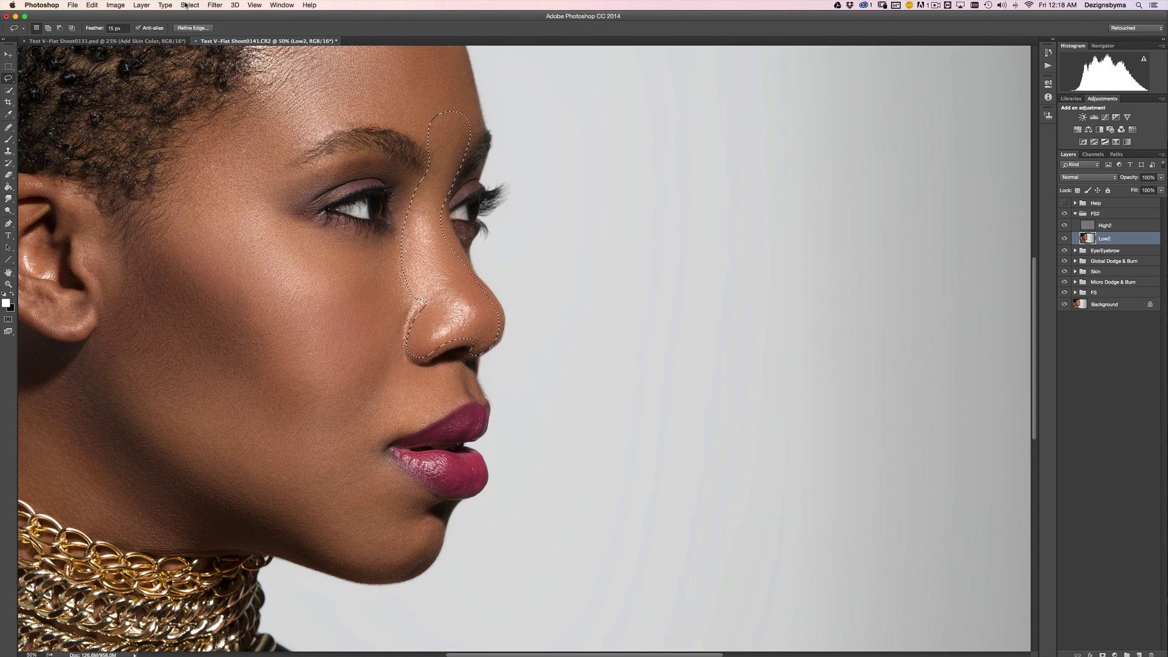
Step: Apply a Median noise filter with a 40-pixel radius to the selected nose area and deselect it
{"action": "left_click", "coordinate": [215, 5]}
{"action": "mouse_move", "coordinate": [270, 140]}
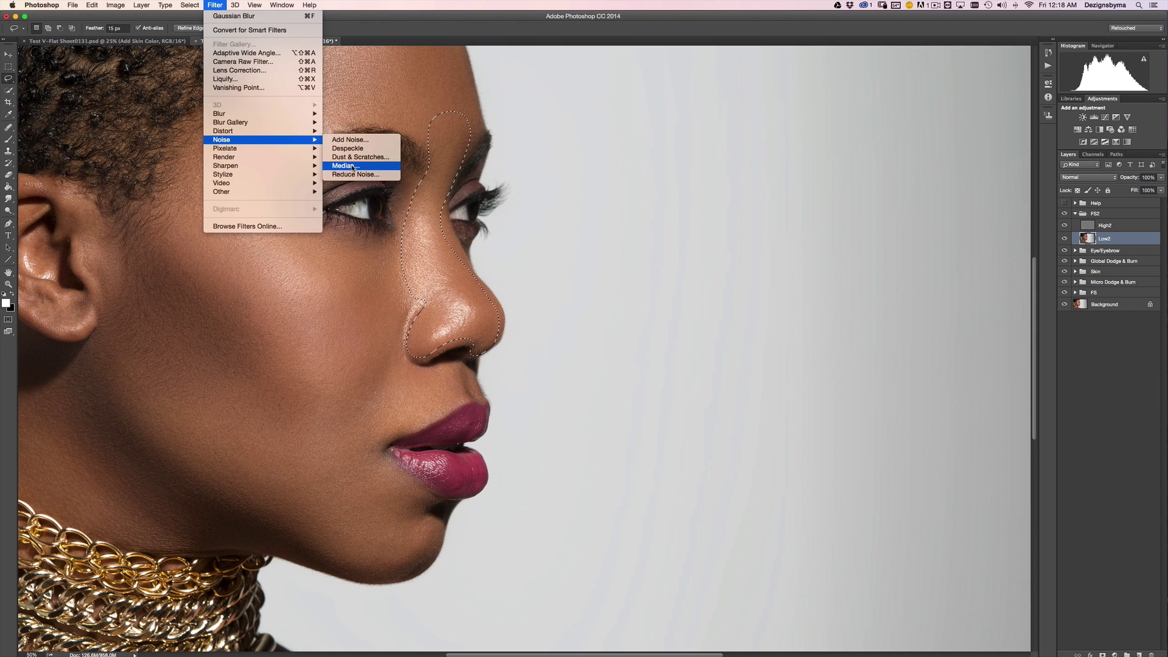
{"action": "left_click", "coordinate": [352, 166]}
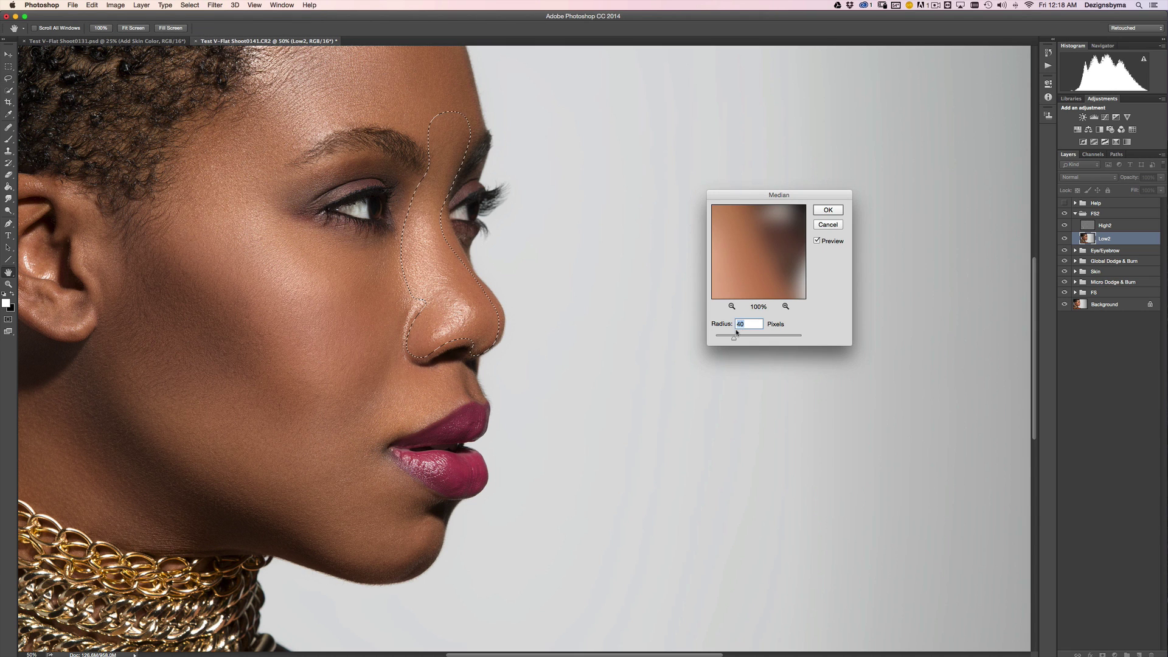
{"action": "left_click", "coordinate": [828, 210]}
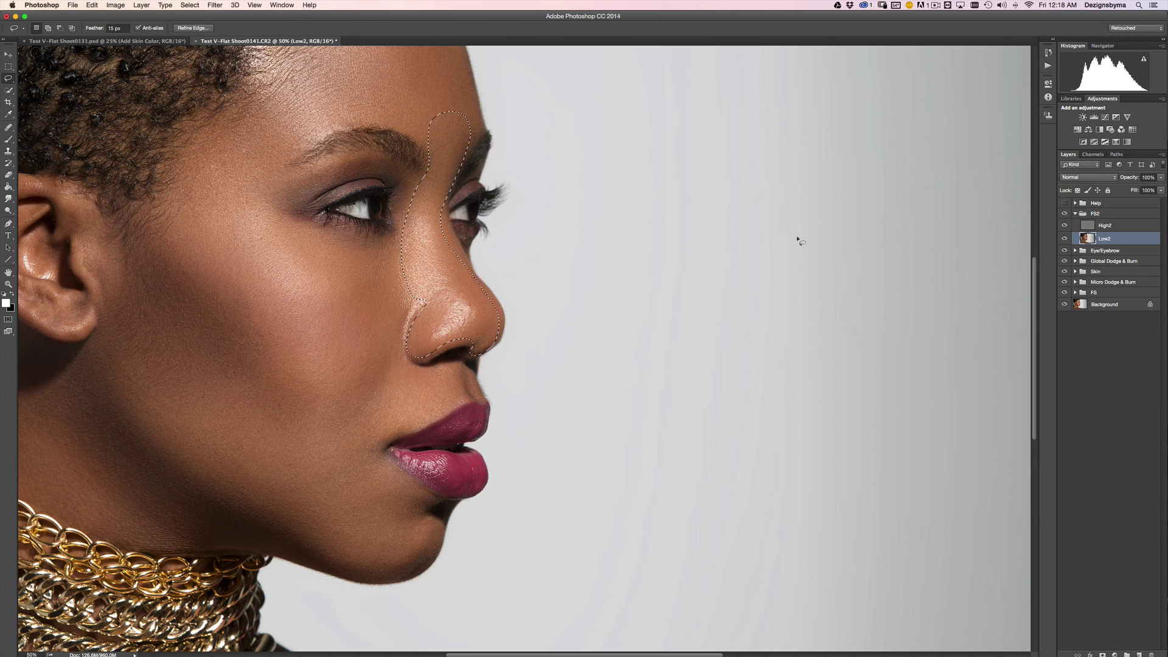
{"action": "key", "text": "super+d"}
Step: Outline the forehead skin directly above the near eyebrow with the Lasso tool and clear the selection
{"action": "key", "text": "super+plus"}
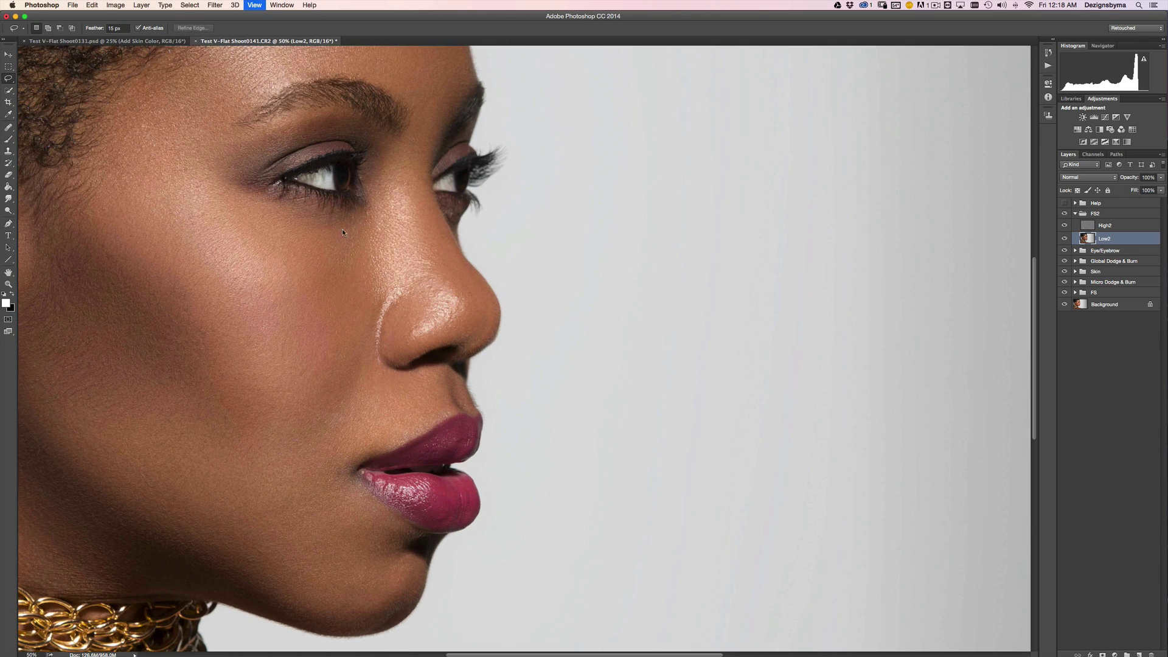
{"action": "key", "text": "super+plus"}
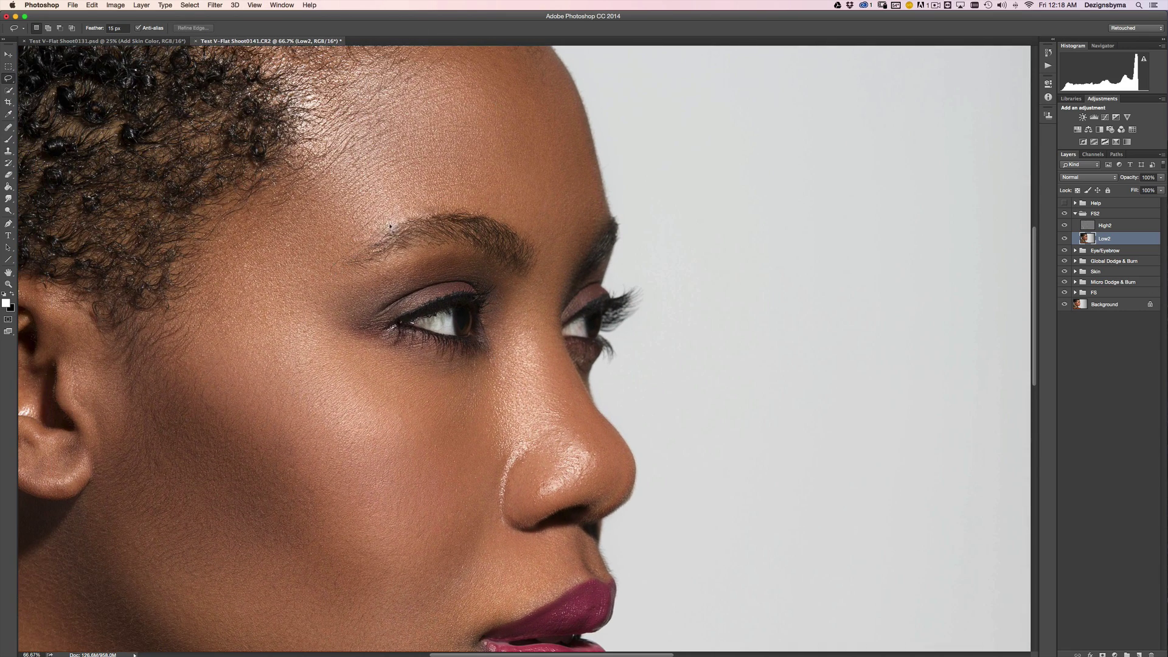
{"action": "mouse_move", "coordinate": [418, 214]}
{"action": "left_mouse_down"}
{"action": "mouse_move", "coordinate": [483, 215]}
{"action": "mouse_move", "coordinate": [524, 238]}
{"action": "mouse_move", "coordinate": [544, 213]}
{"action": "left_mouse_up"}
{"action": "left_click_drag", "start_coordinate": [324, 278], "coordinate": [326, 278]}
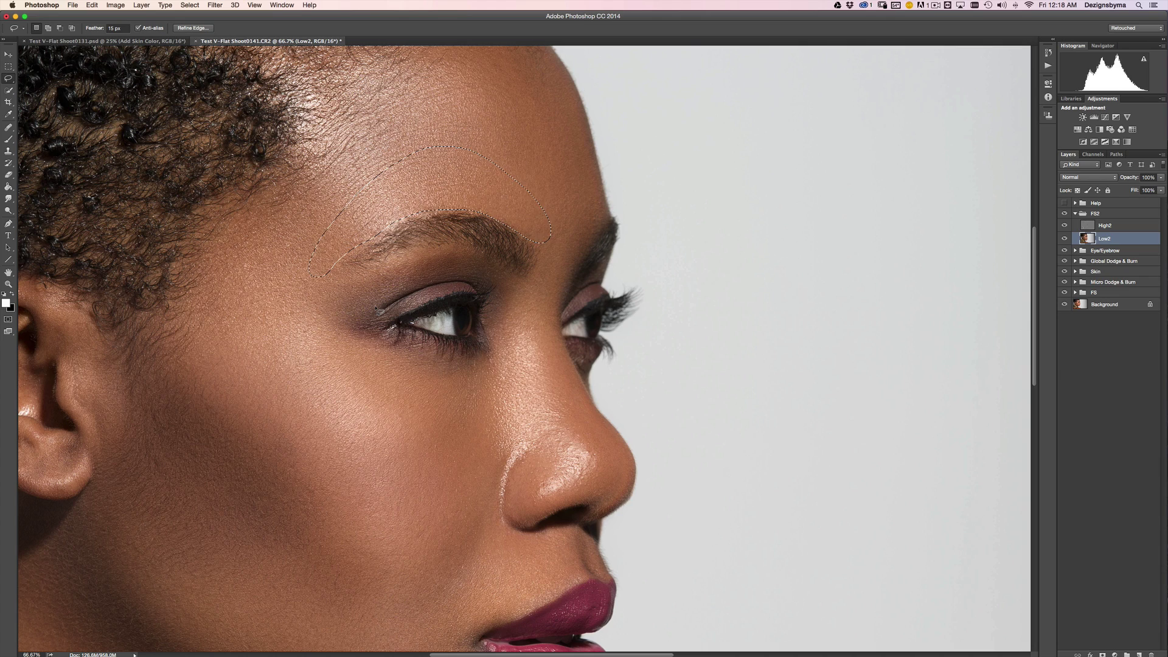
{"action": "key", "text": "super+d"}
{"action": "key", "text": "super+minus"}
{"action": "key", "text": "super+plus"}
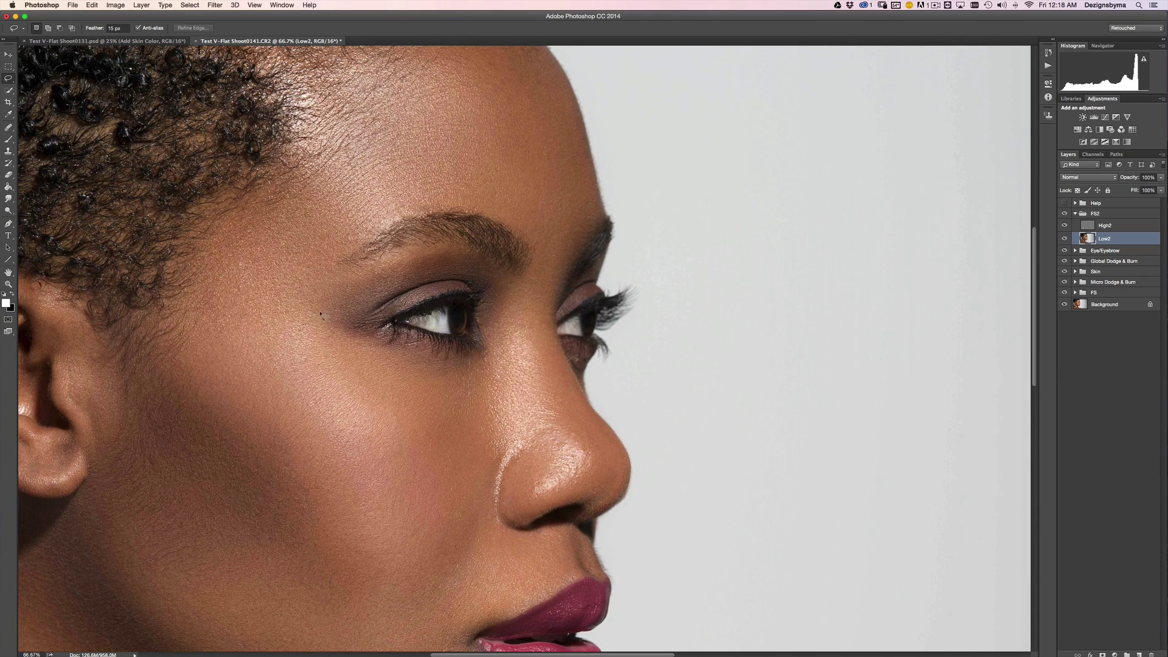
Step: Lasso the skin beside the near eye's outer corner on Low2, reapply the Median filter and deselect
{"action": "mouse_move", "coordinate": [378, 258]}
{"action": "left_mouse_down"}
{"action": "mouse_move", "coordinate": [463, 266]}
{"action": "mouse_move", "coordinate": [451, 248]}
{"action": "mouse_move", "coordinate": [382, 253]}
{"action": "left_mouse_up"}
{"action": "left_click_drag", "start_coordinate": [305, 293], "coordinate": [308, 300]}
{"action": "key", "text": "super+f"}
{"action": "key", "text": "super+d"}
{"action": "key", "text": "super+minus"}
{"action": "key", "text": "super+equal"}
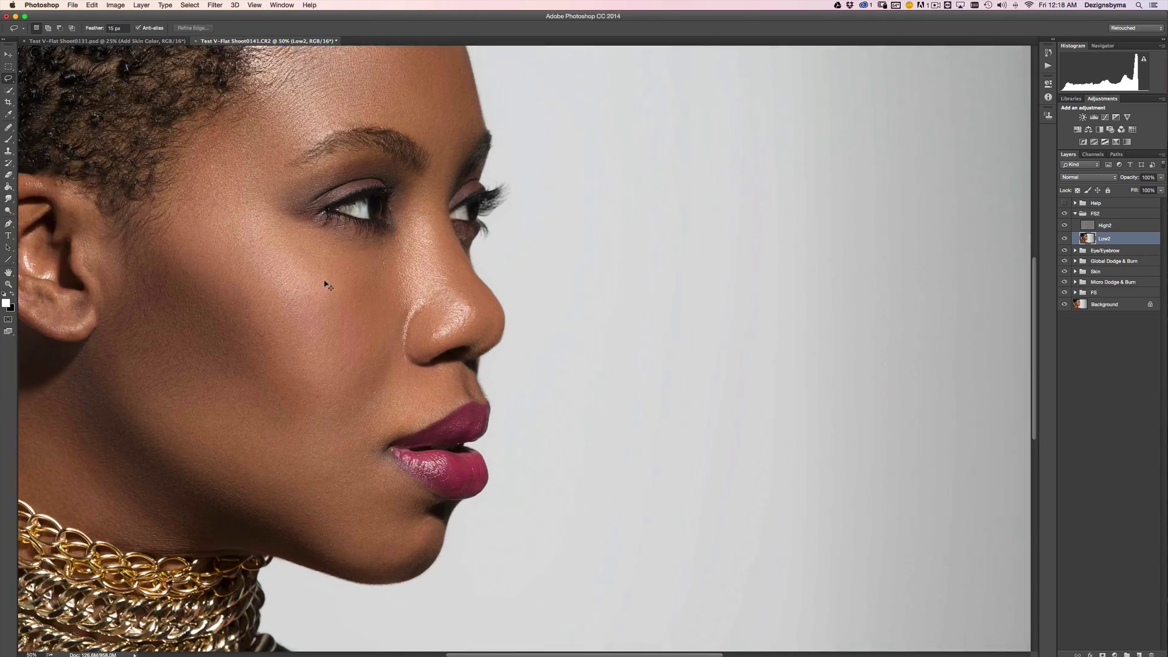
Step: Lasso the temple skin near the hairline on Low2, reapply the Median filter and deselect
{"action": "scroll", "coordinate": [329, 405], "scroll_direction": "left", "scroll_amount": 10}
{"action": "scroll", "coordinate": [329, 405], "scroll_direction": "down", "scroll_amount": 3}
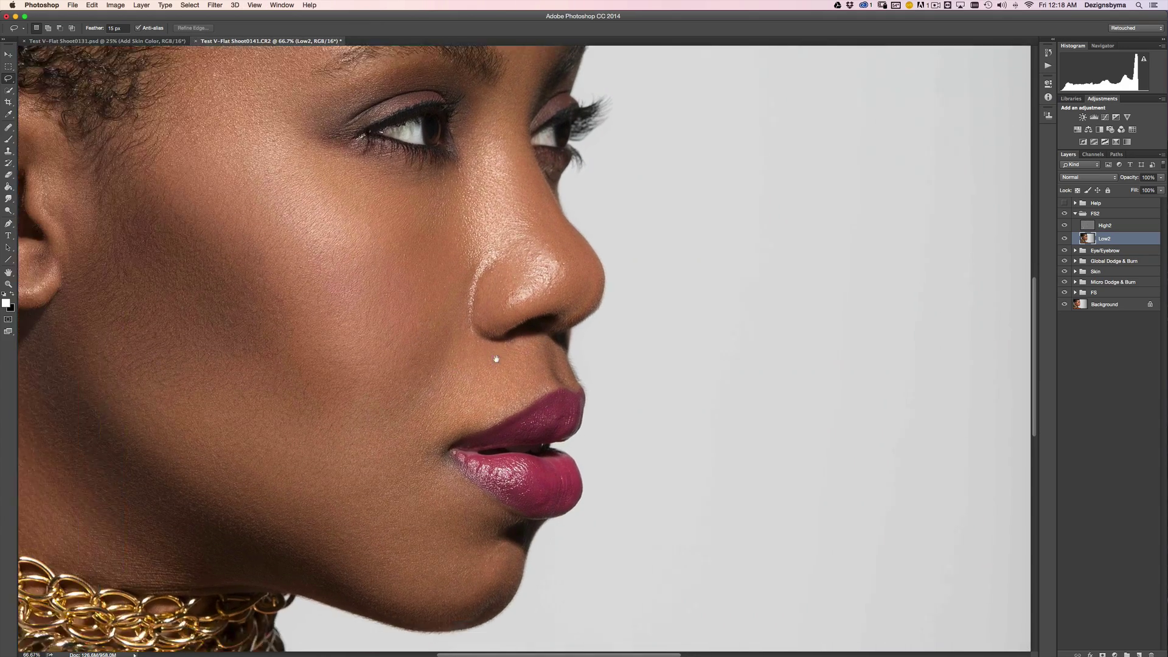
{"action": "scroll", "coordinate": [327, 312], "scroll_direction": "up", "scroll_amount": 8}
{"action": "scroll", "coordinate": [327, 312], "scroll_direction": "left", "scroll_amount": 2}
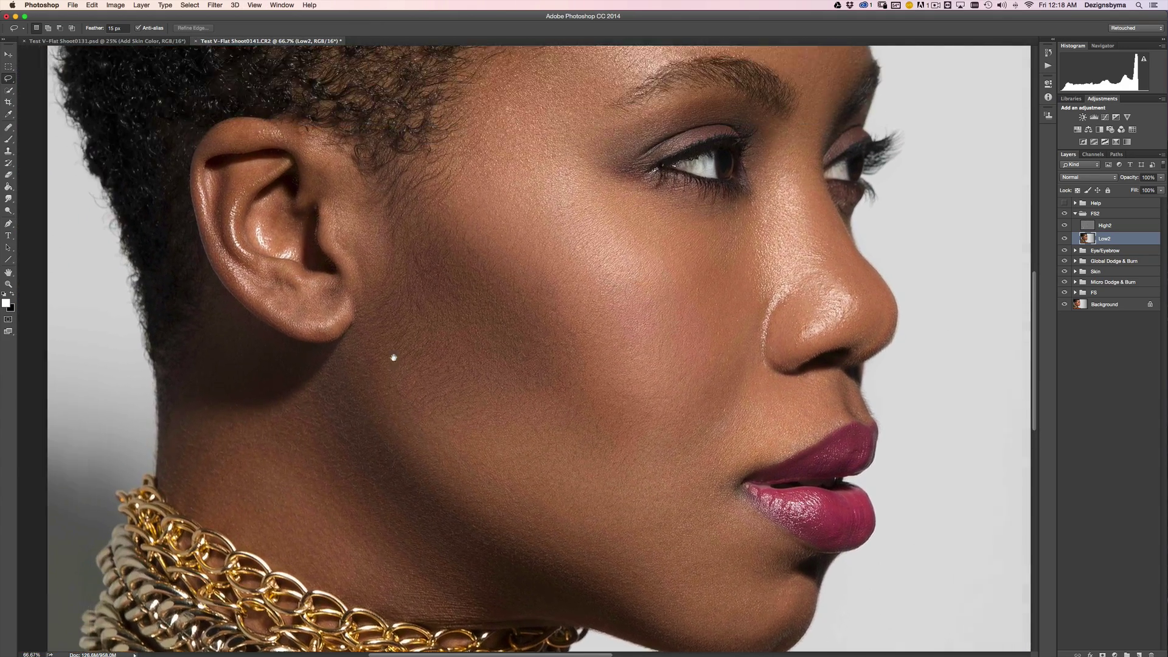
{"action": "scroll", "coordinate": [499, 308], "scroll_direction": "up", "scroll_amount": 6}
{"action": "scroll", "coordinate": [500, 309], "scroll_direction": "right", "scroll_amount": 5}
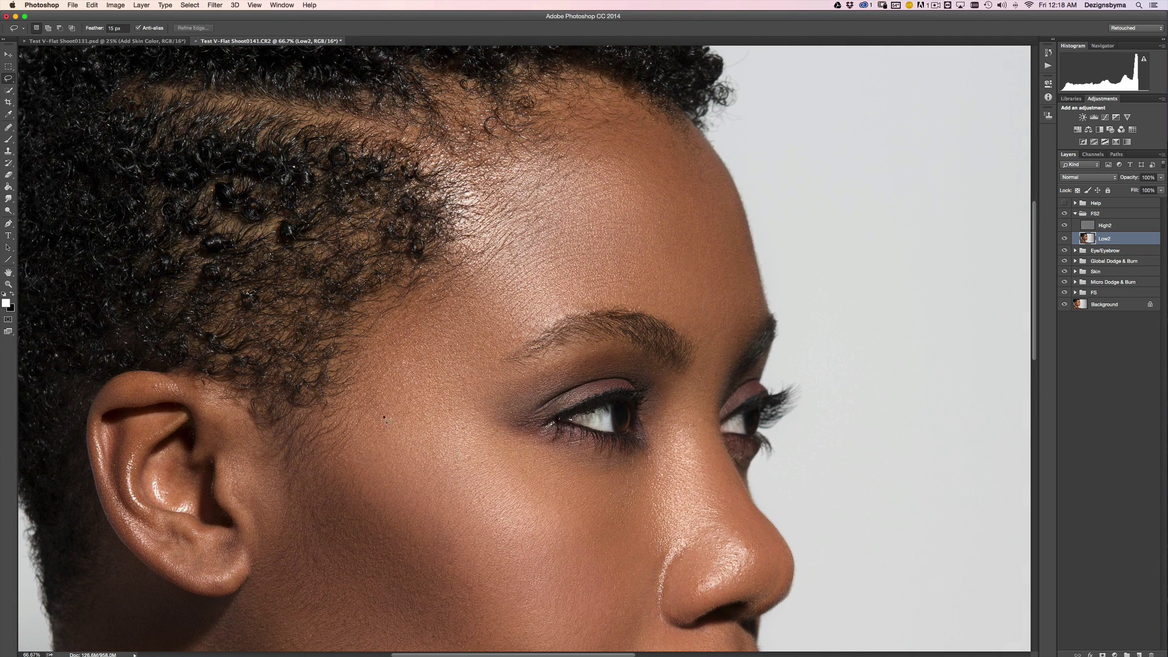
{"action": "left_click_drag", "start_coordinate": [457, 268], "coordinate": [466, 261]}
{"action": "key", "text": "super+f"}
{"action": "key", "text": "super+d"}
Step: Lasso a tall oval on the front of the forehead above the nose bridge, reapply the Median filter and deselect
{"action": "mouse_move", "coordinate": [693, 161]}
{"action": "left_mouse_down"}
{"action": "mouse_move", "coordinate": [734, 222]}
{"action": "mouse_move", "coordinate": [746, 298]}
{"action": "mouse_move", "coordinate": [731, 332]}
{"action": "mouse_move", "coordinate": [686, 321]}
{"action": "left_mouse_up"}
{"action": "left_click_drag", "start_coordinate": [647, 217], "coordinate": [694, 173]}
{"action": "key", "text": "super+f"}
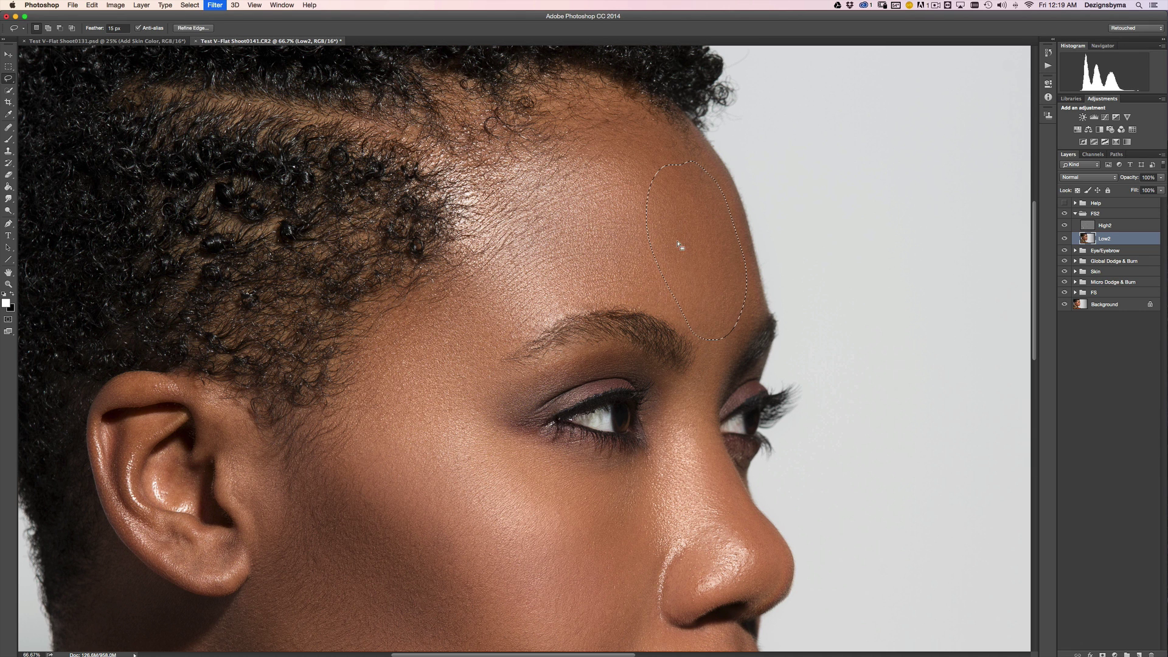
{"action": "key", "text": "super+d"}
{"action": "key", "text": "super+minus"}
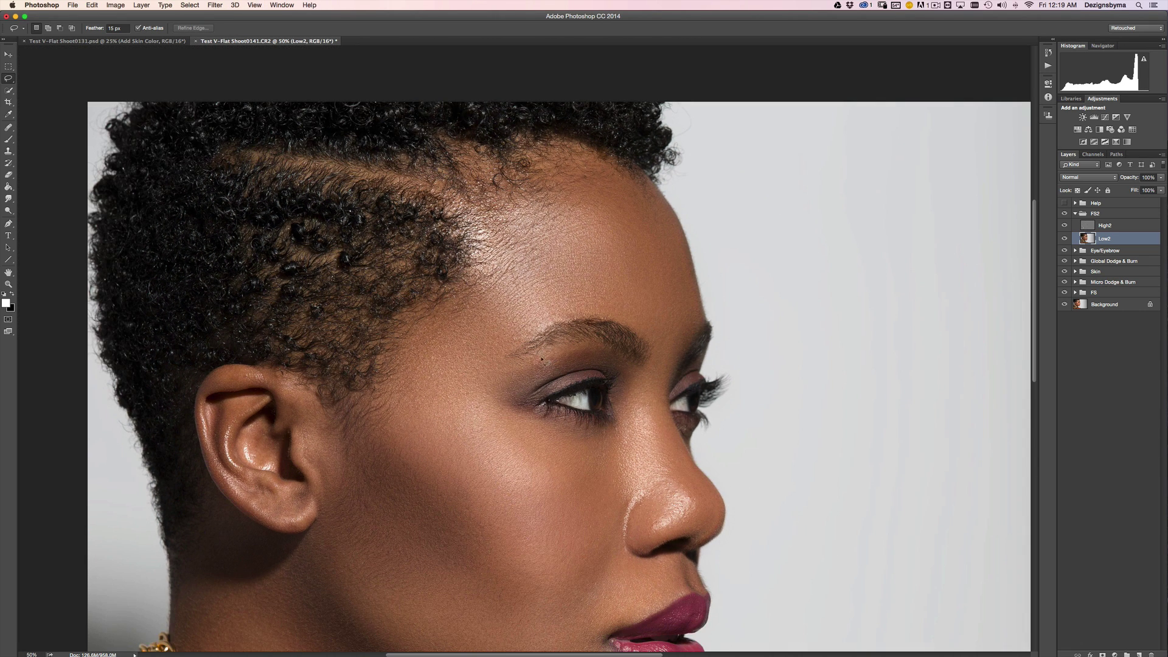
{"action": "key", "text": "super+plus"}
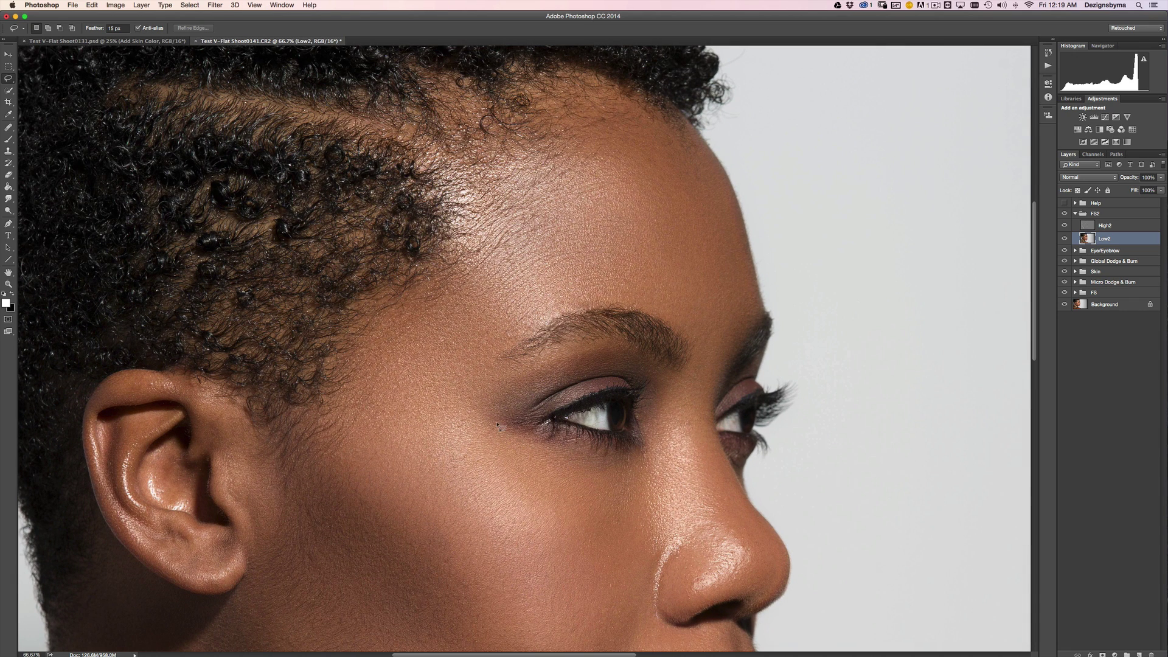
Step: Lasso the skin beneath the near eye on Low2, reapply the Median filter and deselect
{"action": "left_click_drag", "start_coordinate": [593, 451], "coordinate": [628, 451]}
{"action": "left_click_drag", "start_coordinate": [475, 453], "coordinate": [542, 430]}
{"action": "key", "text": "super+f"}
{"action": "key", "text": "super+d"}
{"action": "key", "text": "super+minus"}
{"action": "key", "text": "super+minus"}
{"action": "key", "text": "super+plus"}
{"action": "key", "text": "super+plus"}
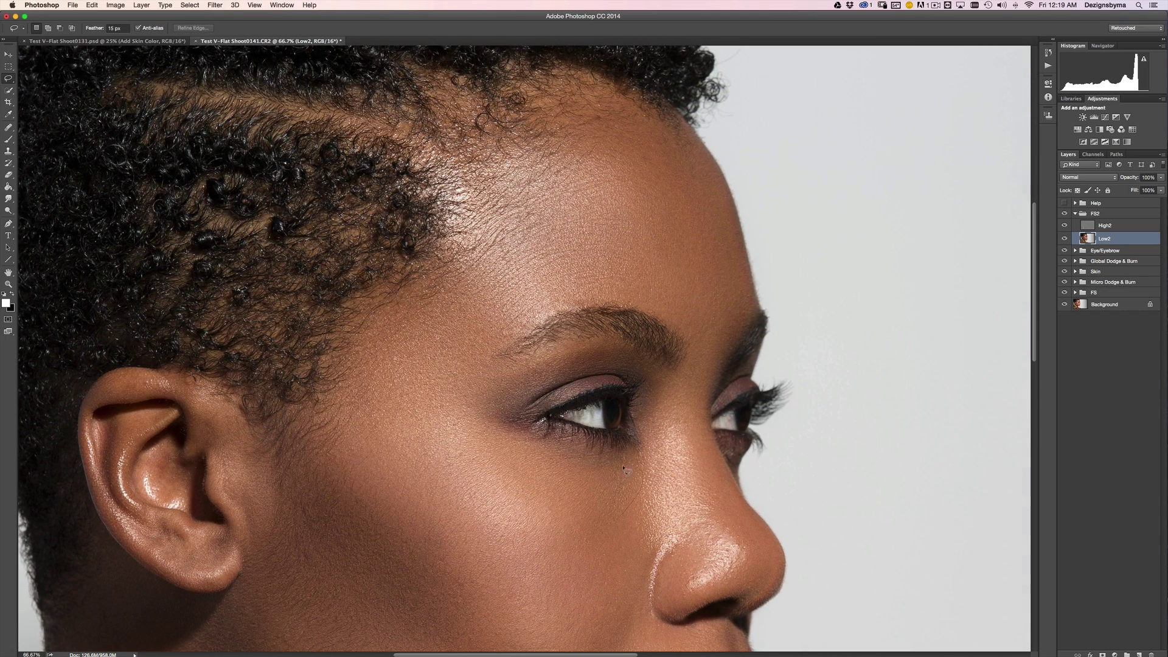
Step: Lasso the skin between the near eye's inner corner and the nose on Low2, reapply the Median filter and deselect
{"action": "left_click_drag", "start_coordinate": [628, 467], "coordinate": [633, 469]}
{"action": "key", "text": "super+f"}
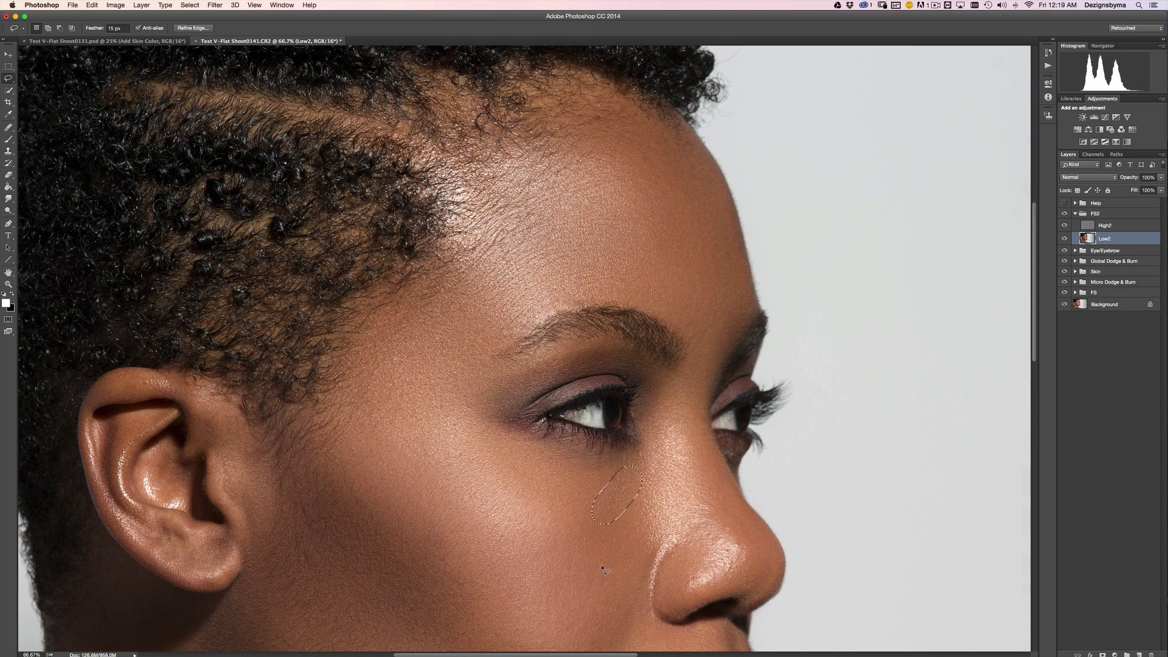
{"action": "key", "text": "super+d"}
Step: Collapse the FS2 layer group
{"action": "key", "text": "super+minus"}
{"action": "key", "text": "super+minus"}
{"action": "key", "text": "super+minus"}
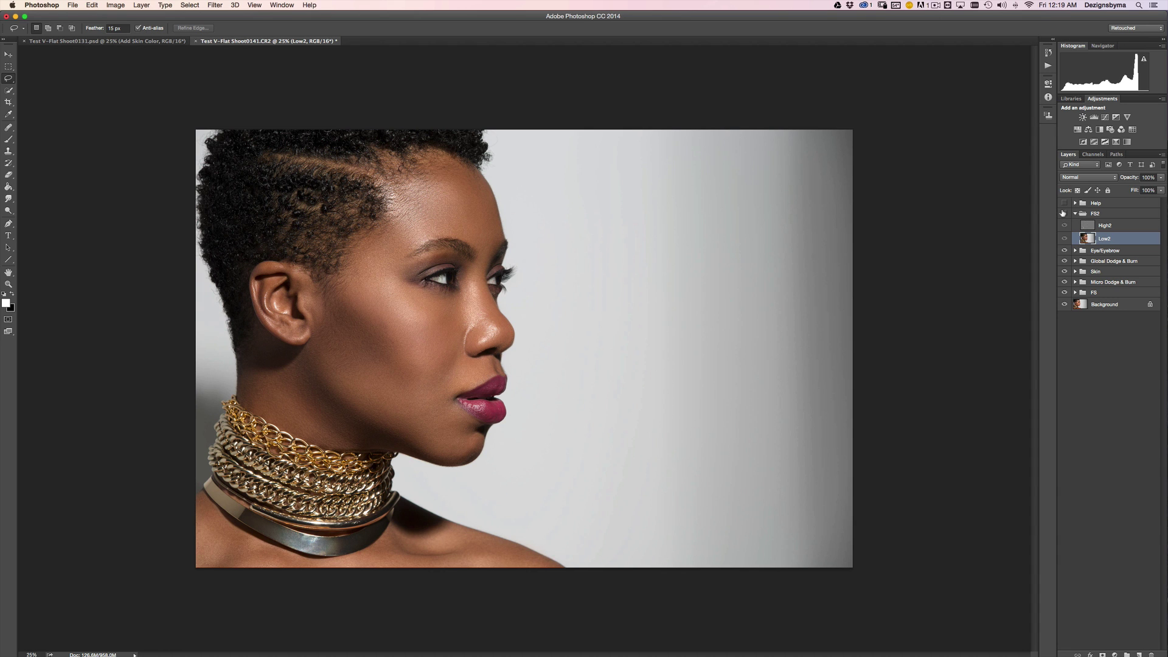
{"action": "left_click", "coordinate": [1076, 214]}
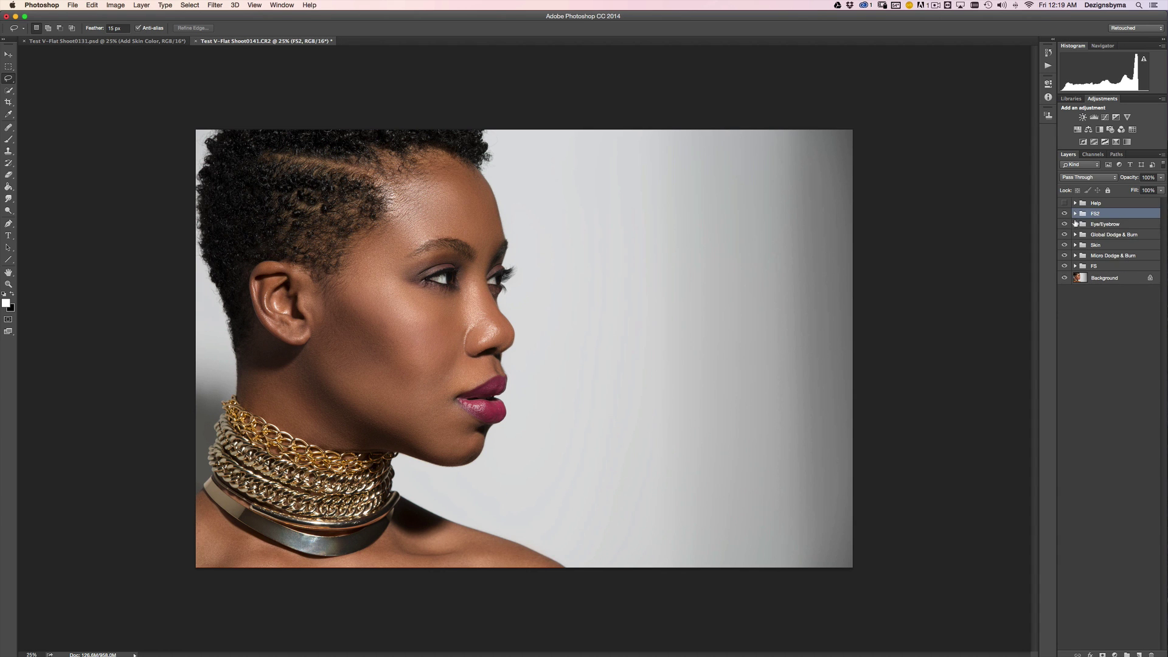
Step: Examine the smoothed skin on the cheek, jaw and forehead at several magnifications
{"action": "key", "text": "super+plus"}
{"action": "key", "text": "super+plus"}
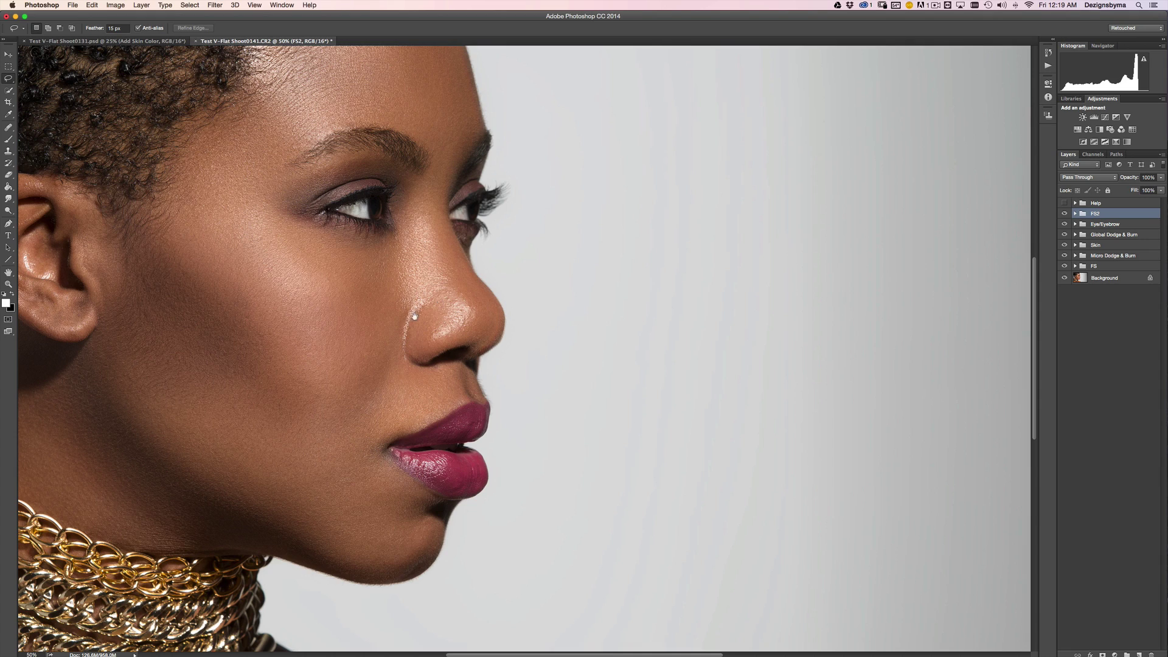
{"action": "left_click_drag", "start_coordinate": [328, 351], "coordinate": [469, 334]}
{"action": "left_click_drag", "start_coordinate": [480, 384], "coordinate": [459, 269]}
{"action": "mouse_move", "coordinate": [561, 288]}
{"action": "left_mouse_down"}
{"action": "mouse_move", "coordinate": [556, 249]}
{"action": "mouse_move", "coordinate": [554, 276]}
{"action": "left_mouse_up"}
{"action": "scroll", "coordinate": [554, 276], "scroll_direction": "up", "scroll_amount": 5}
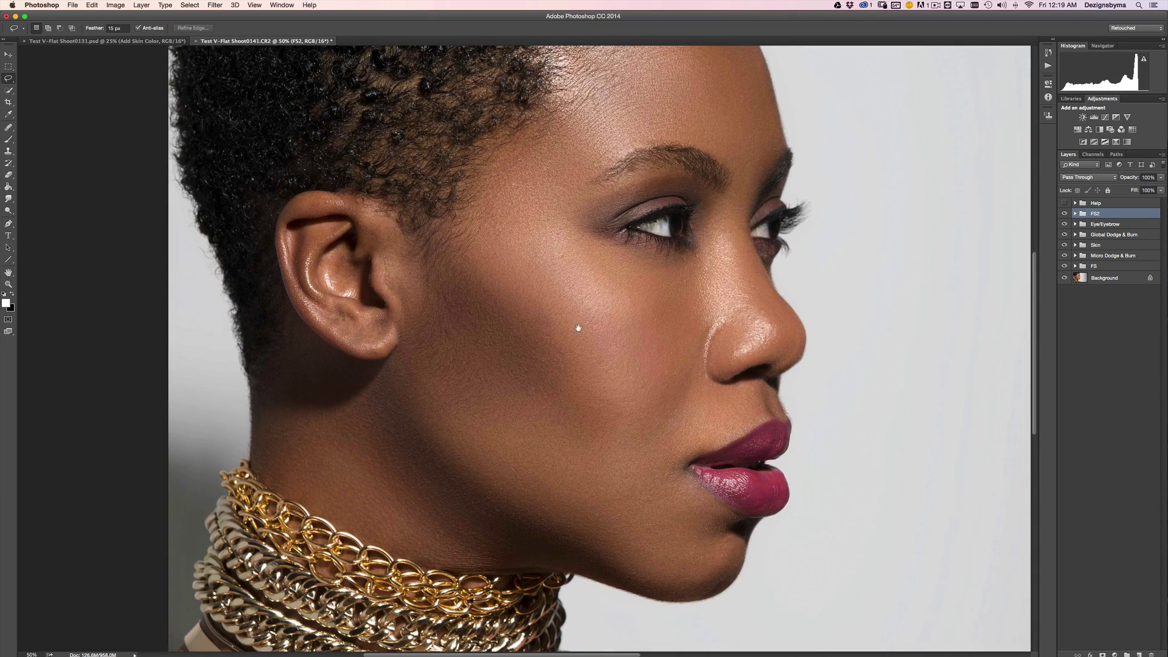
{"action": "left_click_drag", "start_coordinate": [579, 328], "coordinate": [545, 385]}
{"action": "scroll", "coordinate": [526, 325], "scroll_direction": "right", "scroll_amount": 2}
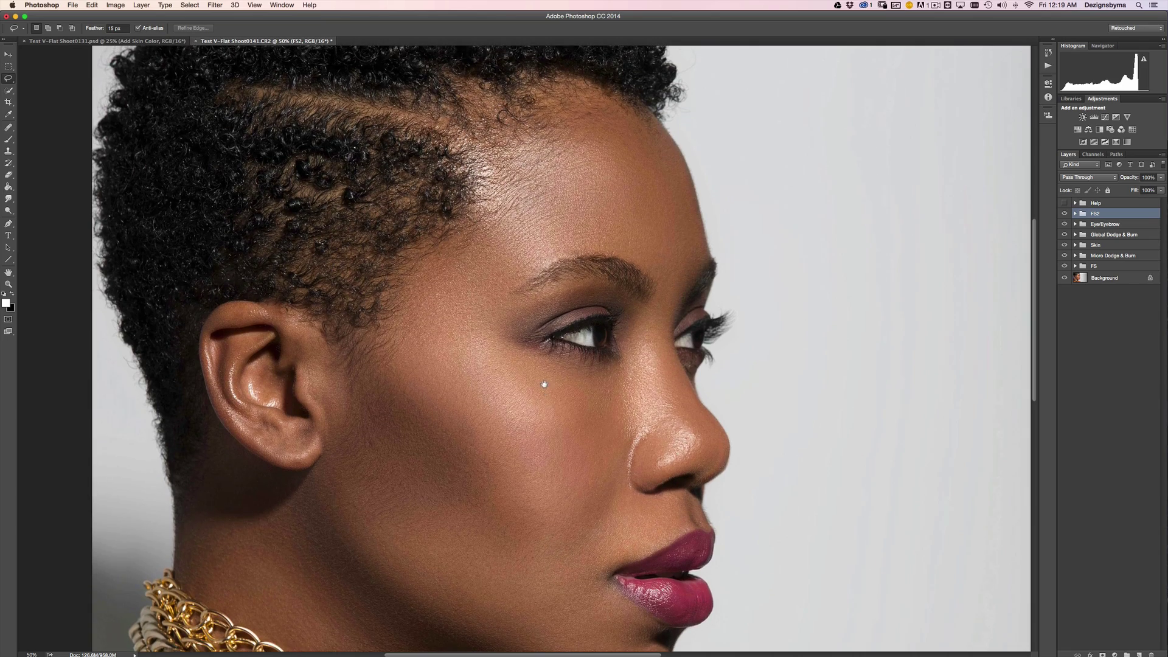
{"action": "key", "text": "super+minus"}
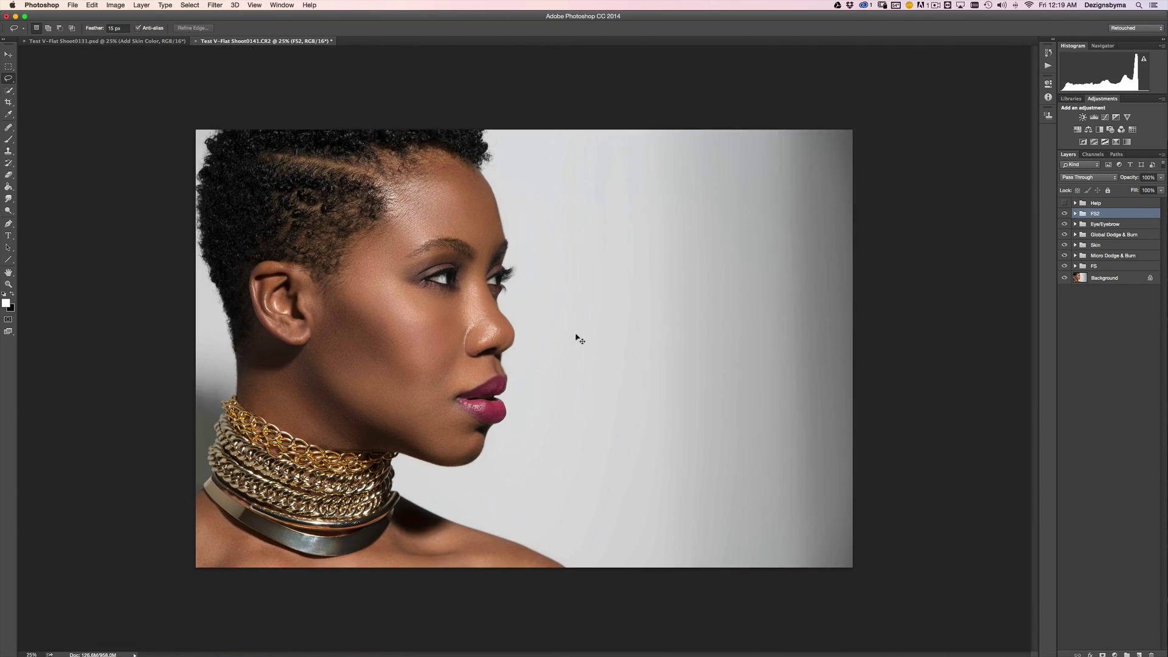
{"action": "key", "text": "super+plus"}
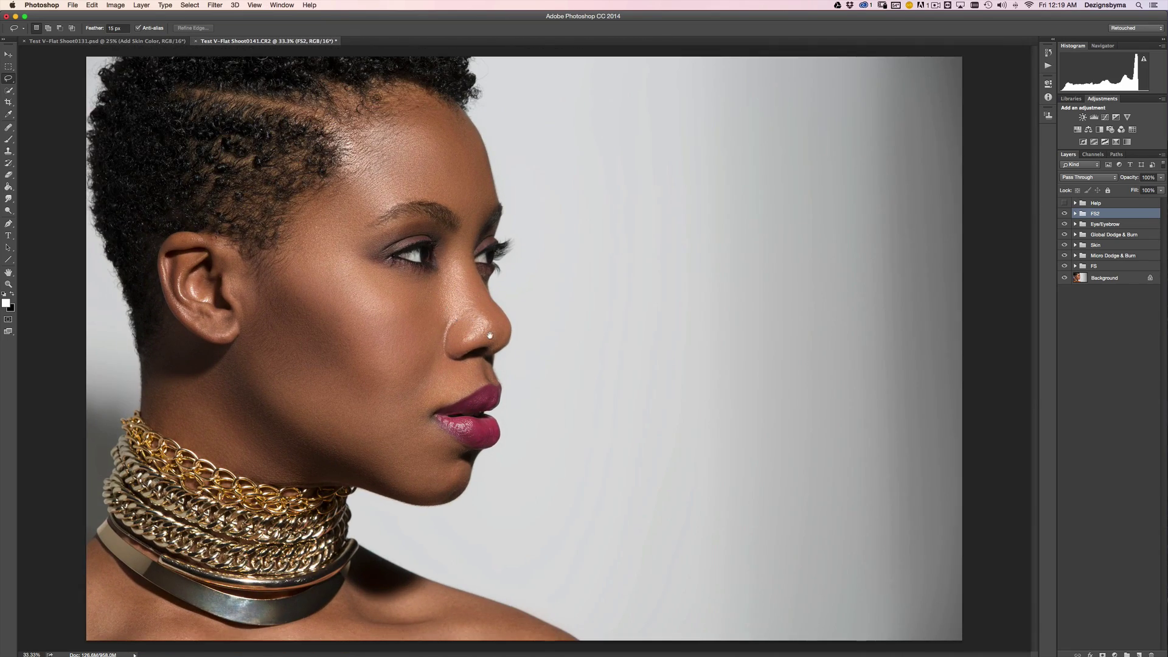
{"action": "key", "text": "super+plus"}
{"action": "scroll", "coordinate": [503, 358], "scroll_direction": "up", "scroll_amount": 3}
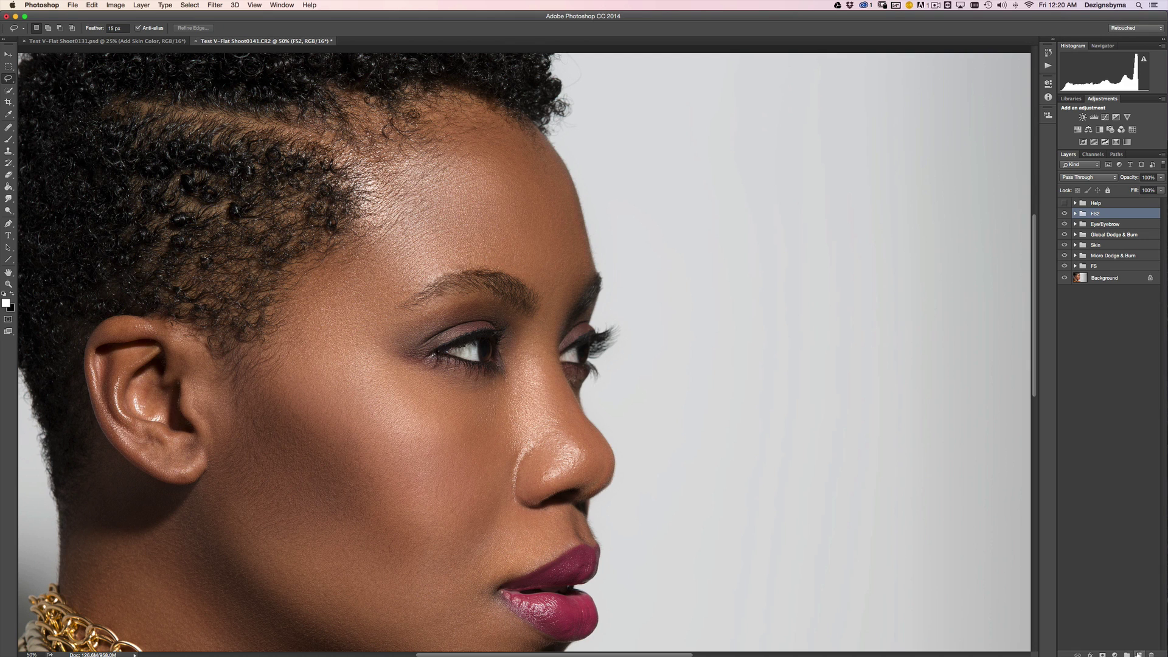
Step: Add a new layer above the FS2 group and set its blend mode to Color
{"action": "left_click", "coordinate": [1138, 654]}
{"action": "left_click", "coordinate": [1087, 177]}
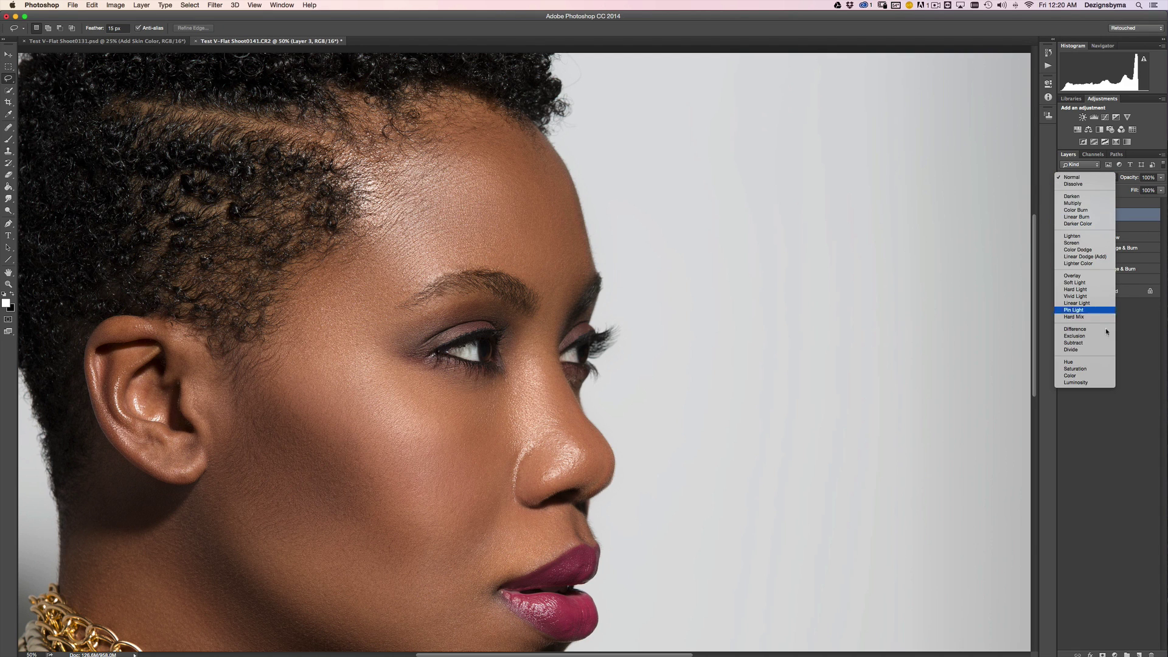
{"action": "left_click", "coordinate": [1098, 378]}
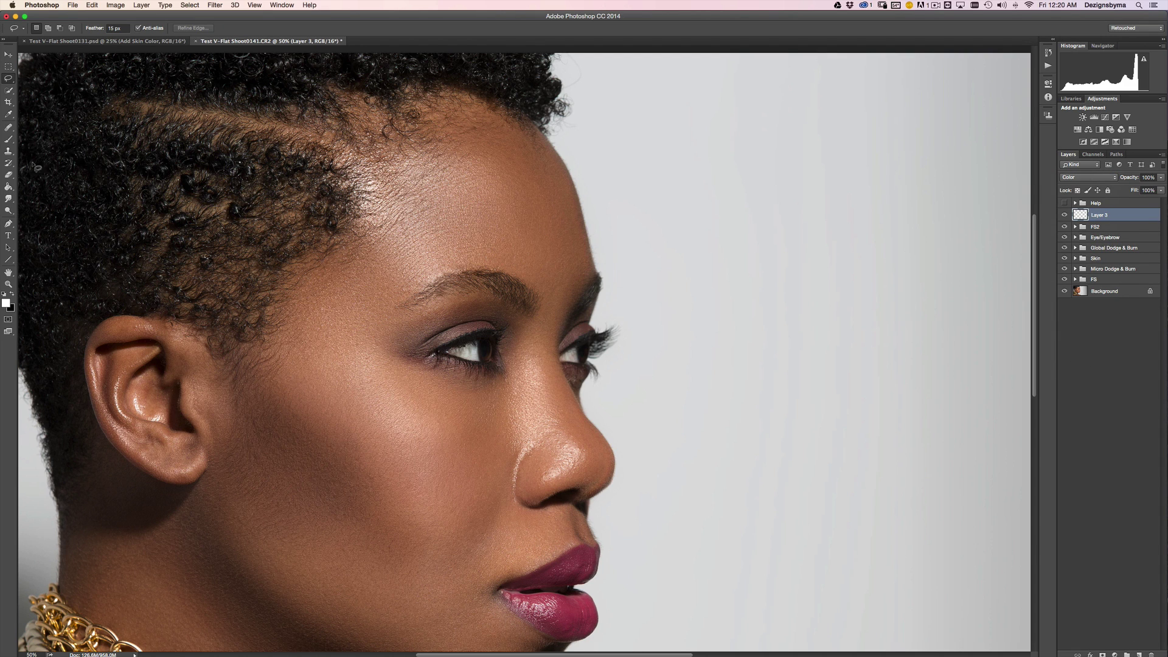
Step: Sample the brown skin tone on the upper forehead and fill the new Color layer with it
{"action": "left_click", "coordinate": [9, 140]}
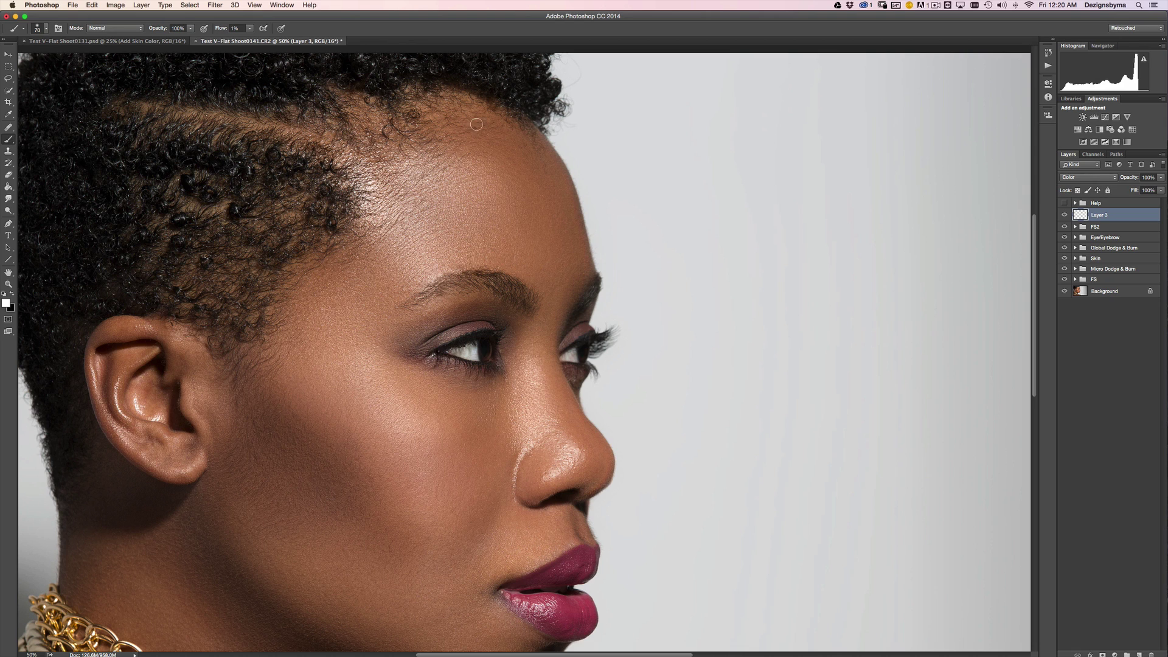
{"action": "left_click", "coordinate": [508, 132], "text": "alt"}
{"action": "left_click", "coordinate": [8, 186]}
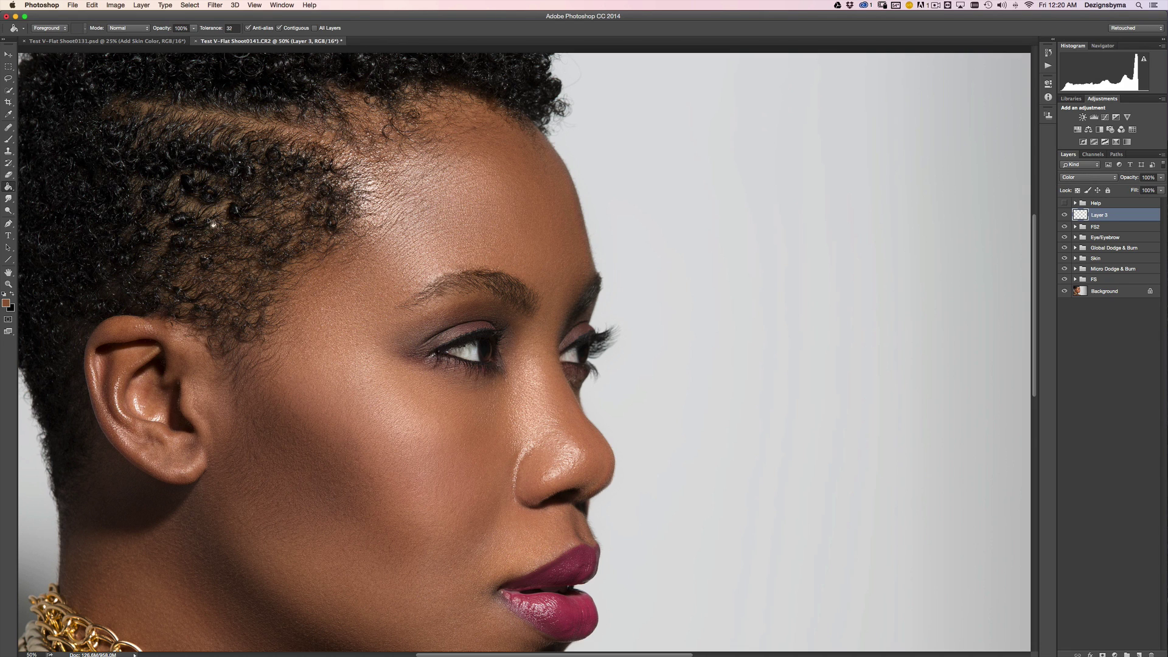
{"action": "left_click", "coordinate": [413, 231]}
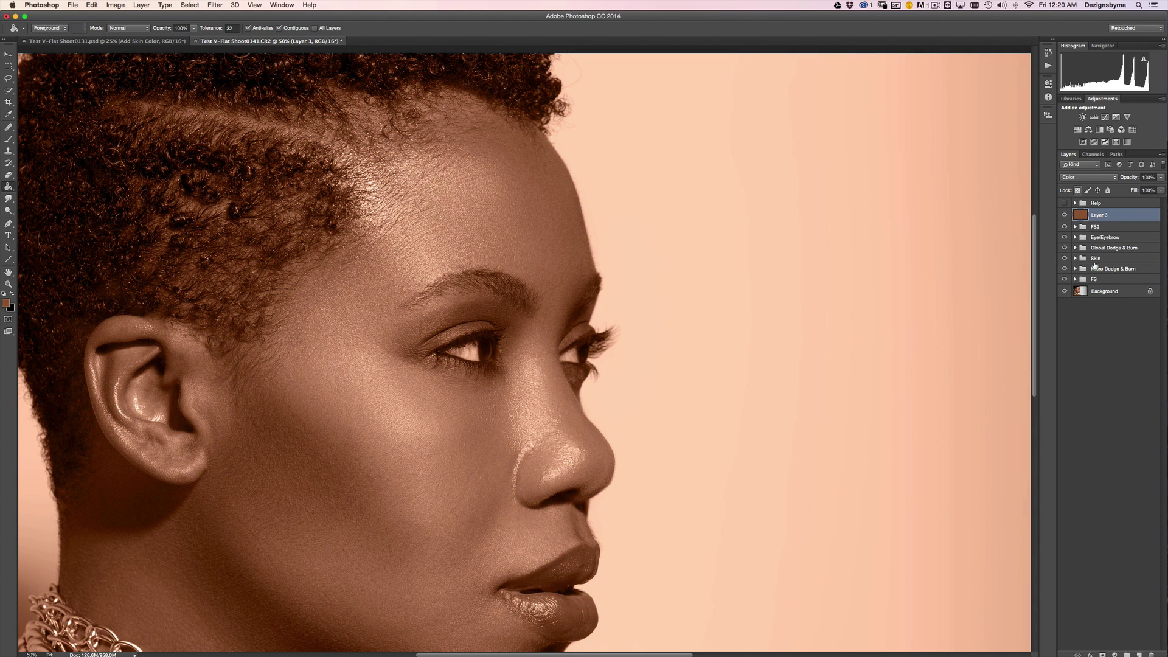
Step: Add an inverted mask to the skin-color layer and brush white at 3% flow on the forehead near the hairline
{"action": "left_click", "coordinate": [1103, 655]}
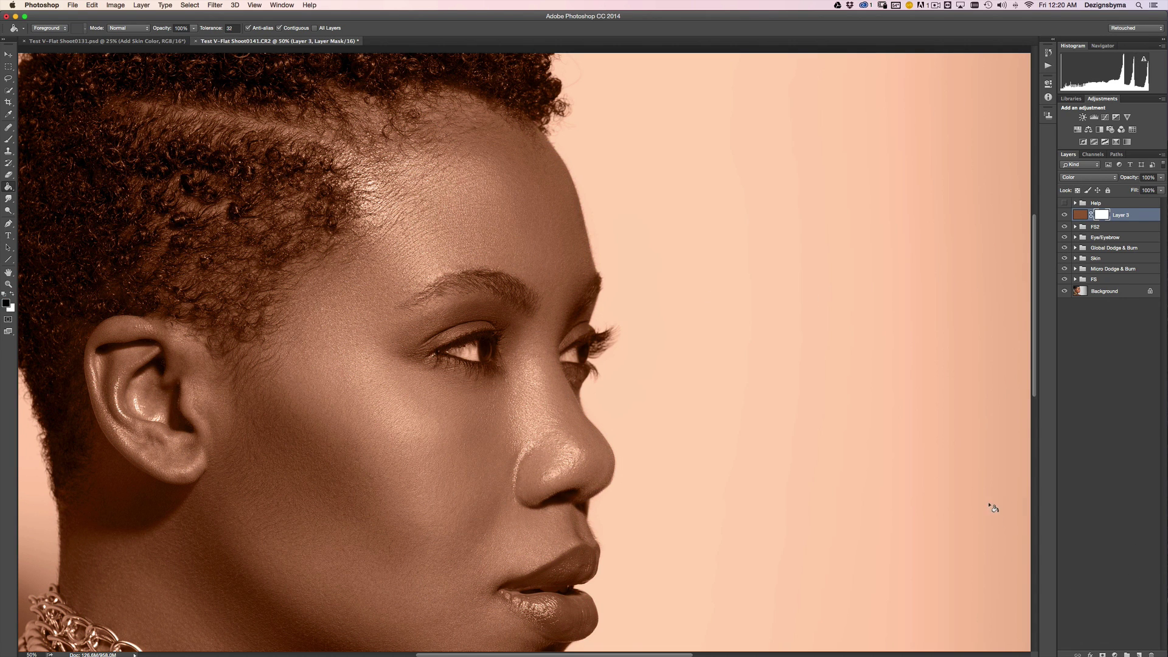
{"action": "key", "text": "super+i"}
{"action": "left_click", "coordinate": [9, 139]}
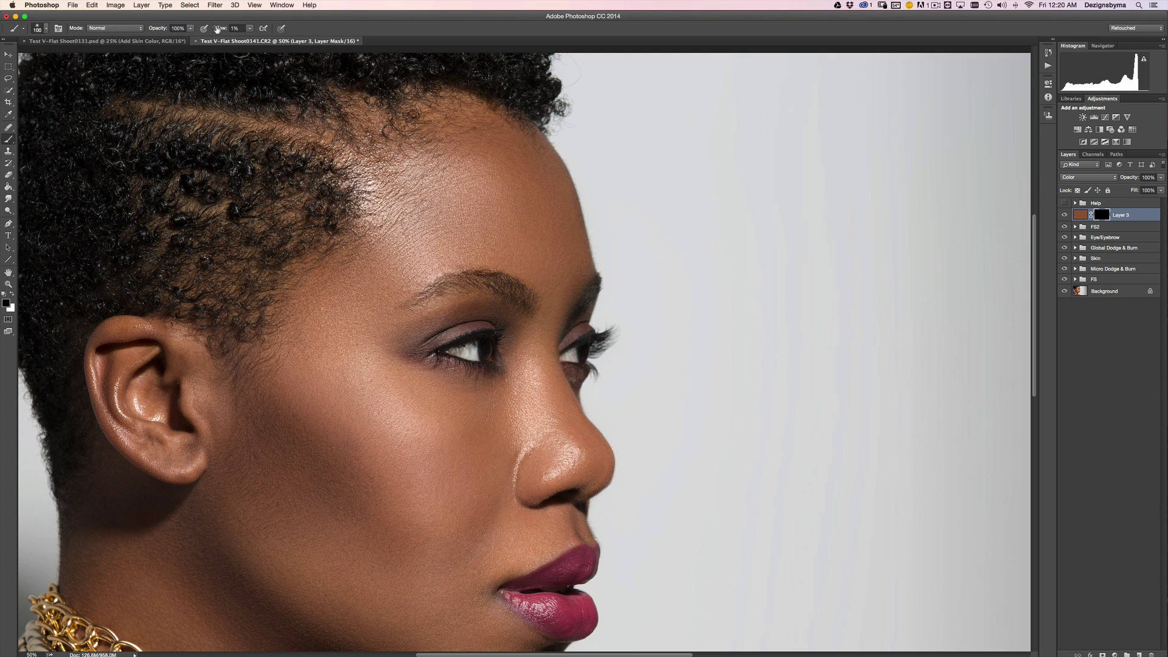
{"action": "left_click_drag", "start_coordinate": [218, 28], "coordinate": [221, 28]}
{"action": "key", "text": "bracketright"}
{"action": "key", "text": "x"}
{"action": "mouse_move", "coordinate": [446, 99]}
{"action": "left_mouse_down"}
{"action": "mouse_move", "coordinate": [481, 112]}
{"action": "mouse_move", "coordinate": [483, 129]}
{"action": "mouse_move", "coordinate": [443, 98]}
{"action": "left_mouse_up"}
{"action": "key", "text": "bracketleft"}
{"action": "key", "text": "bracketleft"}
{"action": "key", "text": "super+minus"}
{"action": "key", "text": "super+minus"}
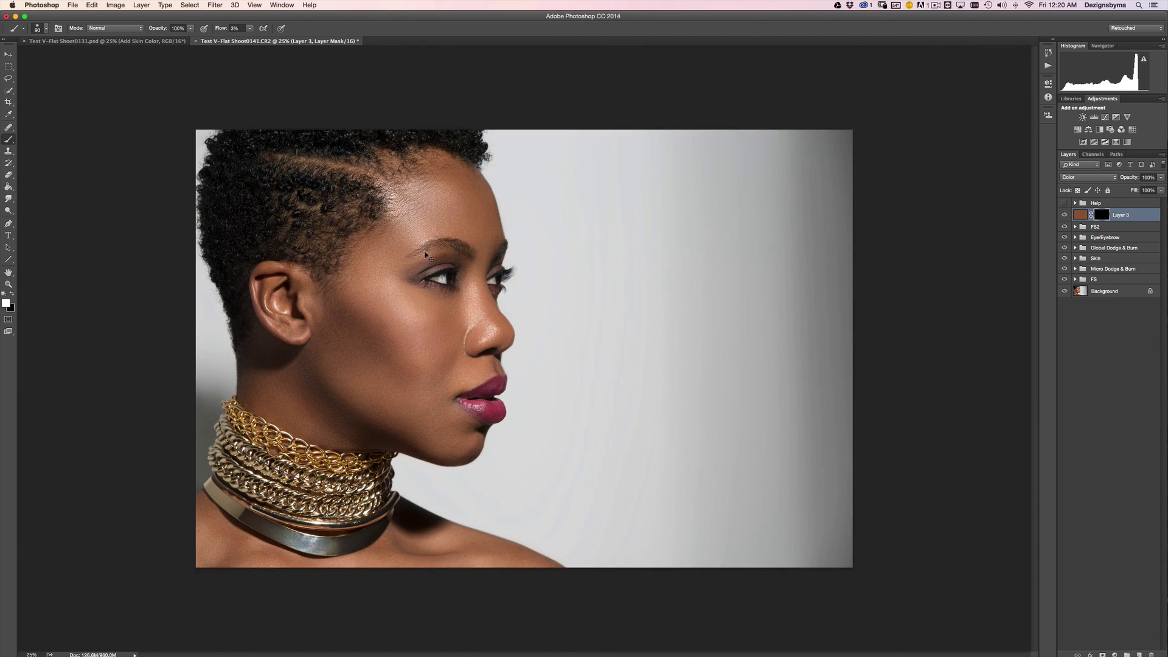
Step: Paint more skin color into the mask along the forehead hairline with a larger brush at 3% flow
{"action": "key", "text": "super+equal"}
{"action": "key", "text": "bracketright"}
{"action": "key", "text": "bracketright"}
{"action": "key", "text": "bracketright"}
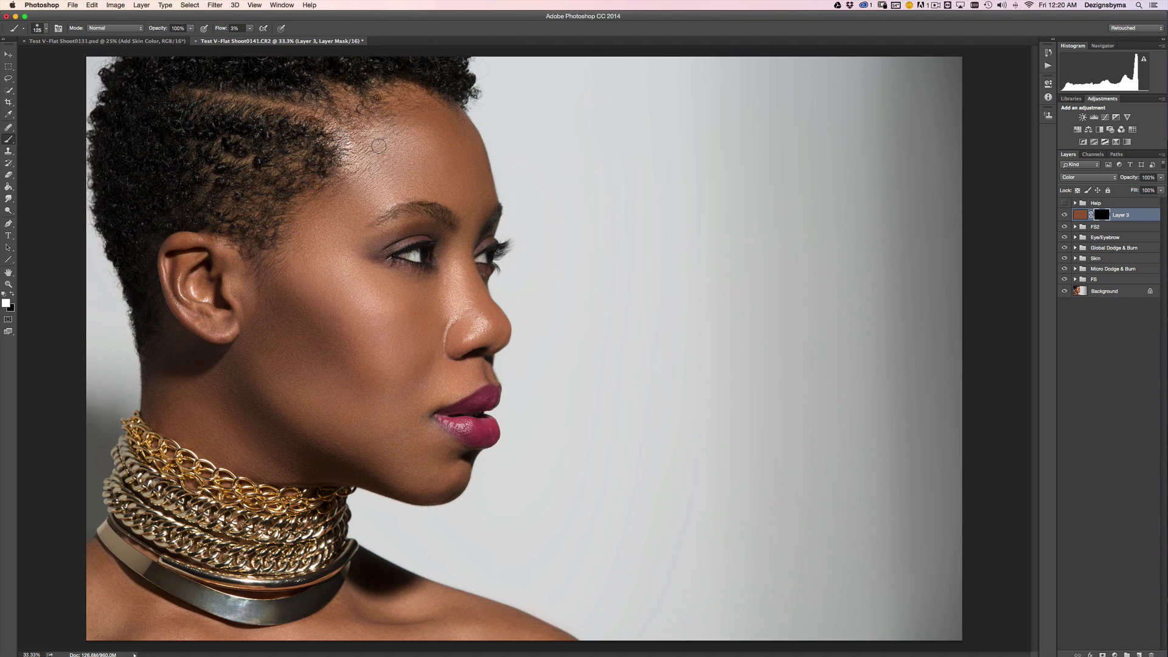
{"action": "mouse_move", "coordinate": [351, 122]}
{"action": "left_mouse_down"}
{"action": "mouse_move", "coordinate": [393, 109]}
{"action": "mouse_move", "coordinate": [379, 88]}
{"action": "mouse_move", "coordinate": [416, 105]}
{"action": "left_mouse_up"}
{"action": "key", "text": "bracketleft"}
{"action": "key", "text": "bracketleft"}
{"action": "key", "text": "bracketright"}
Step: Delete the masked skin-color layer above the FS2 group
{"action": "key", "text": "super+minus"}
{"action": "key", "text": "super+minus"}
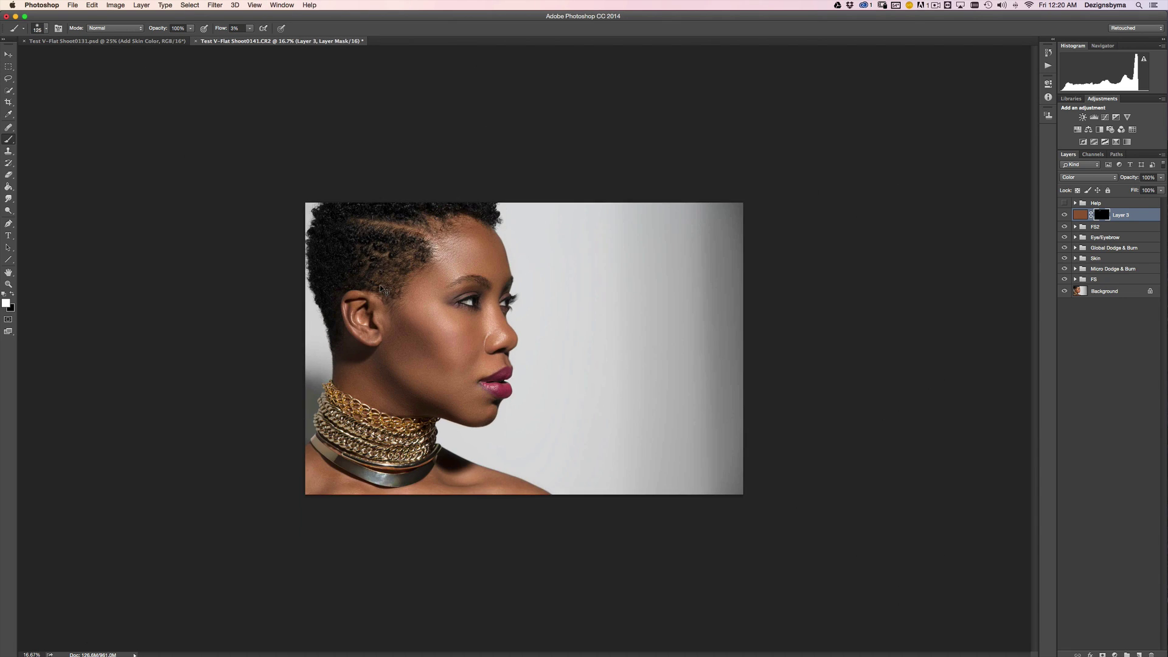
{"action": "key", "text": "super+plus"}
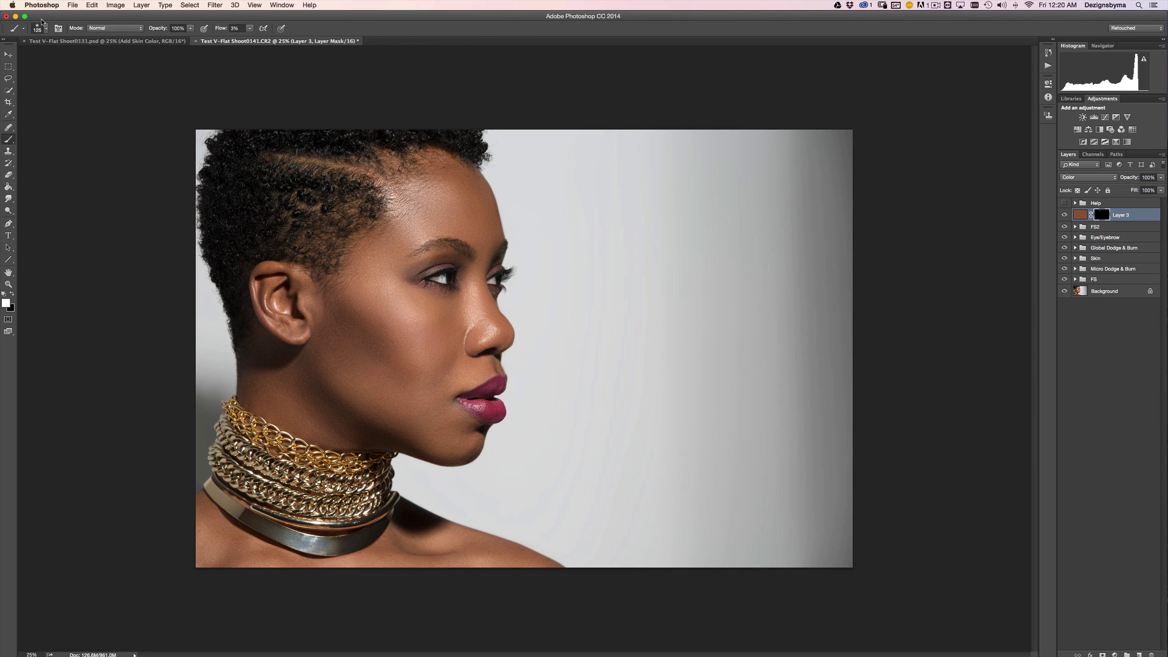
{"action": "left_click_drag", "start_coordinate": [1143, 215], "coordinate": [1156, 644]}
Step: Examine the whole portrait and the forehead skin at several magnifications
{"action": "key", "text": "super+minus"}
{"action": "key", "text": "super+equal"}
{"action": "key", "text": "super+equal"}
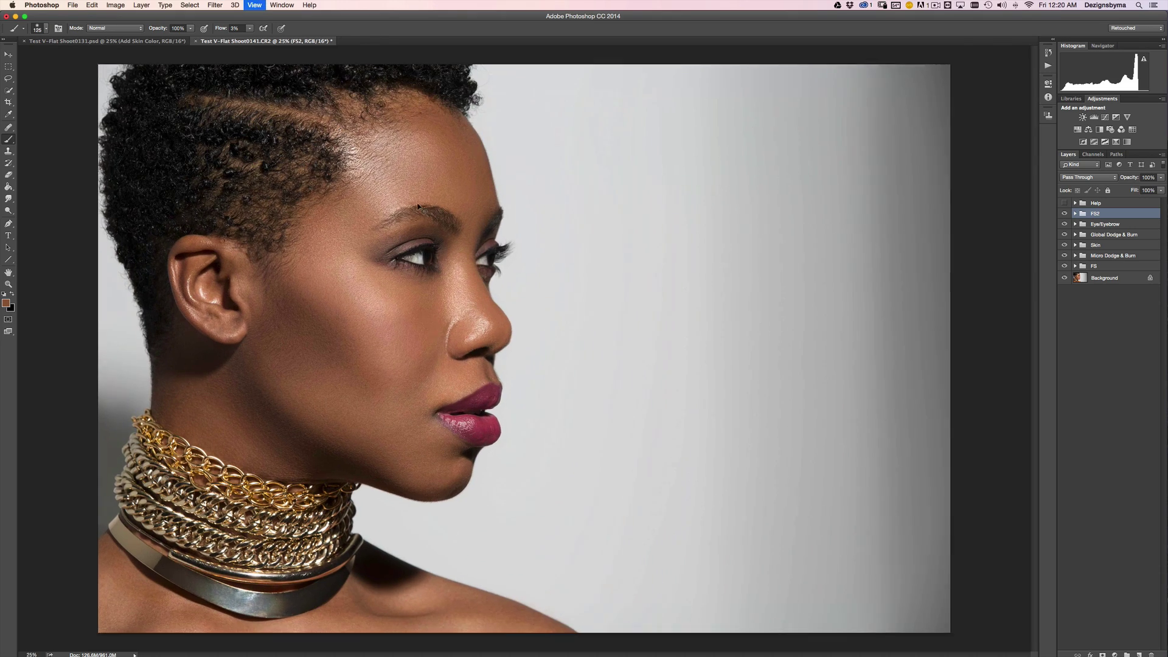
{"action": "key", "text": "super+equal"}
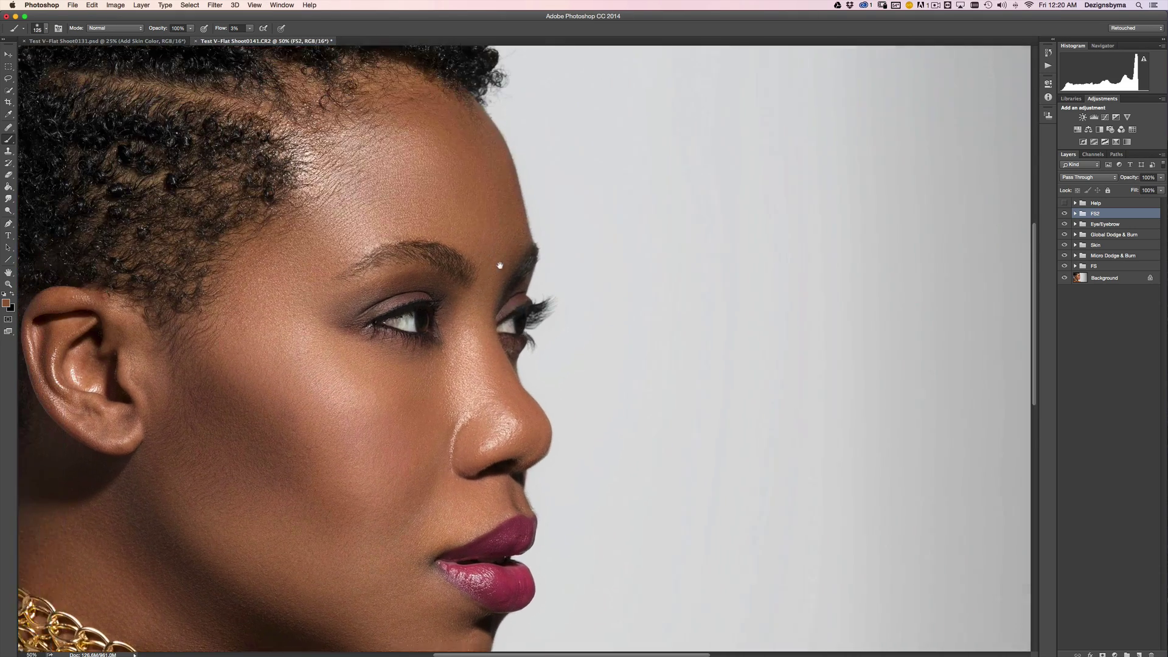
{"action": "scroll", "coordinate": [485, 207], "scroll_direction": "up", "scroll_amount": 5}
{"action": "key", "text": "super+minus"}
{"action": "key", "text": "super+minus"}
{"action": "key", "text": "super+minus"}
{"action": "key", "text": "super+minus"}
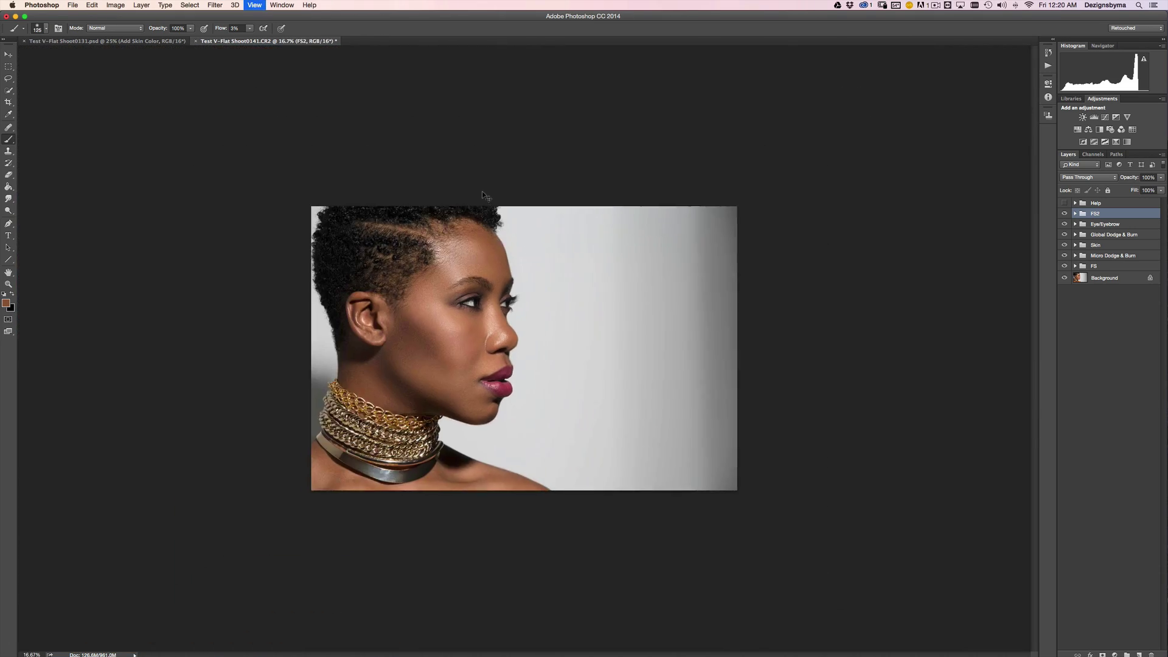
{"action": "key", "text": "super+equal"}
{"action": "key", "text": "super+equal"}
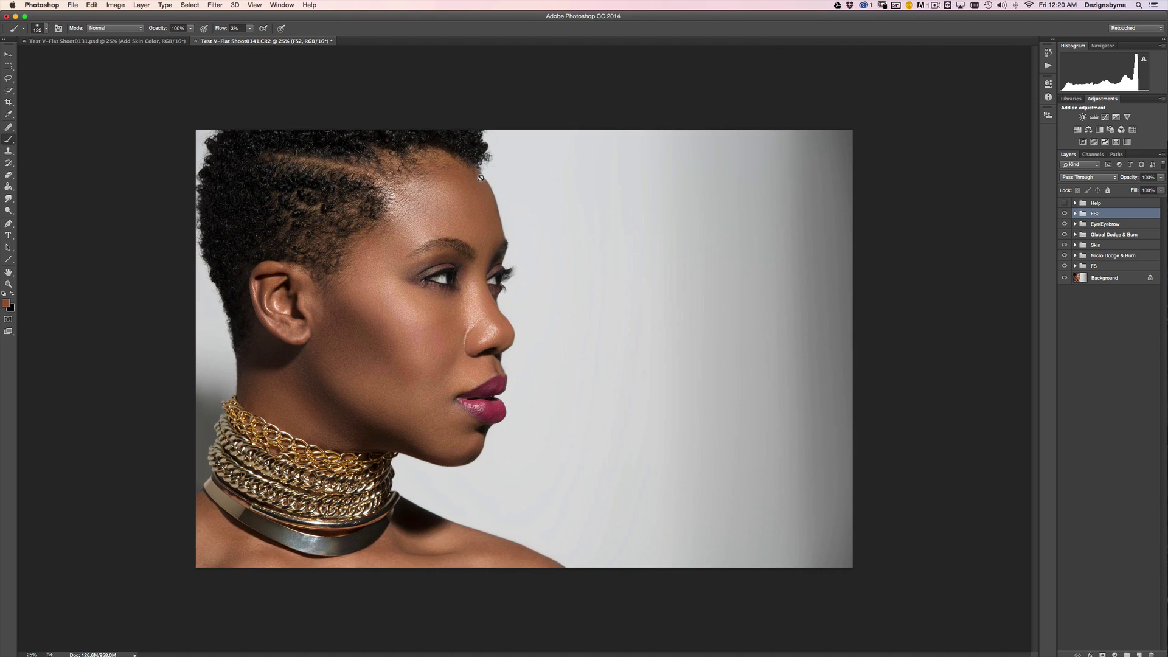
Step: Examine the skin on the cheek and around the nose and mouth up close
{"action": "key", "text": "super+equal"}
{"action": "key", "text": "super+minus"}
{"action": "key", "text": "super+equal"}
{"action": "key", "text": "super+equal"}
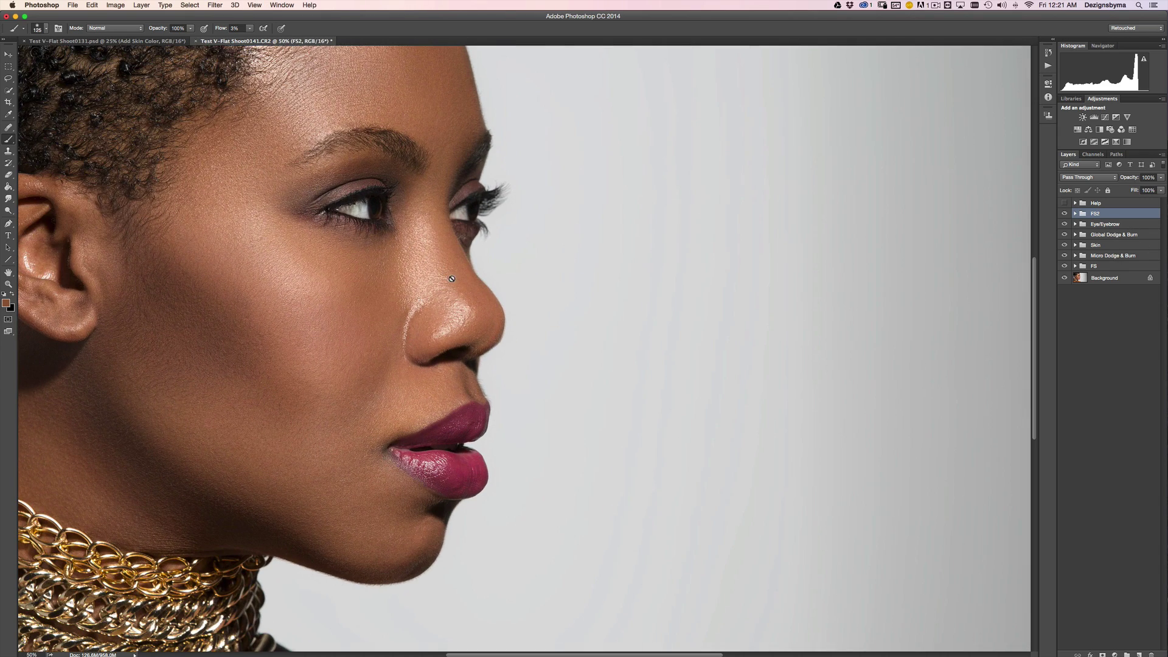
{"action": "key", "text": "super+minus"}
{"action": "key", "text": "super+equal"}
{"action": "left_click_drag", "start_coordinate": [348, 285], "coordinate": [404, 305]}
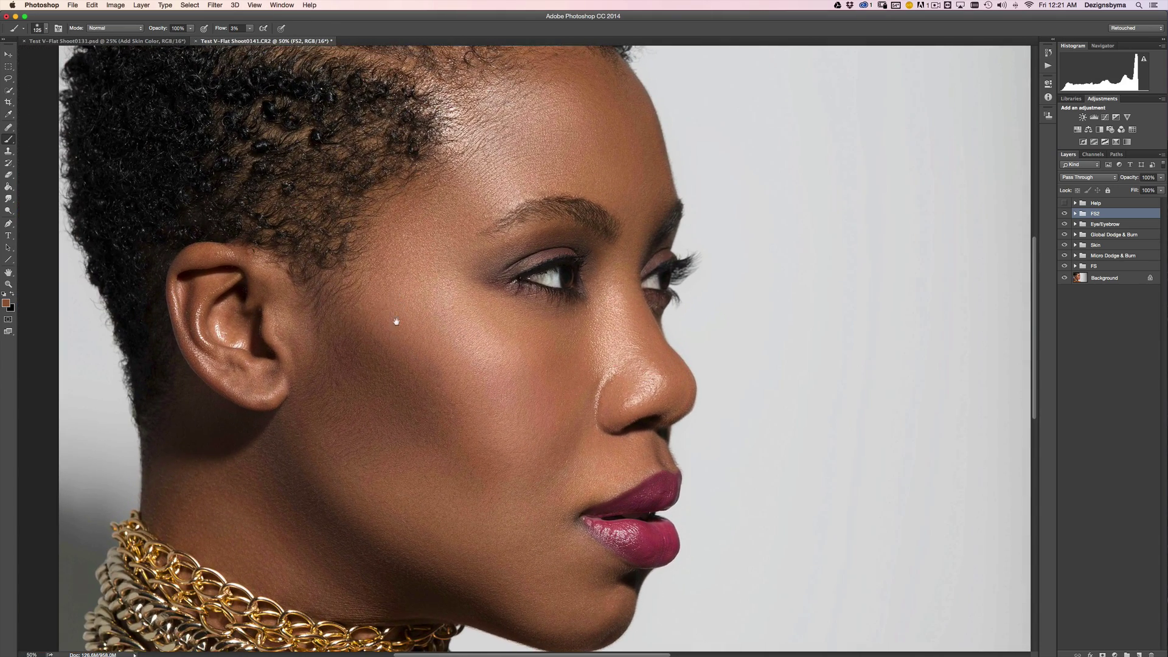
{"action": "scroll", "coordinate": [393, 316], "scroll_direction": "down", "scroll_amount": 3}
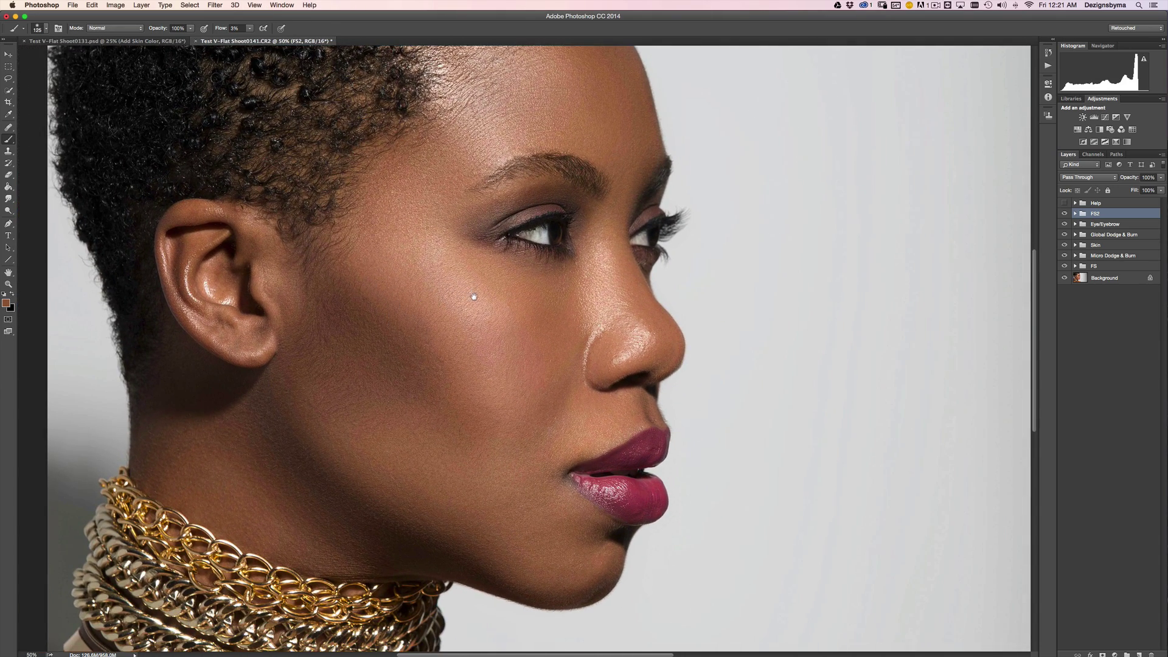
{"action": "key", "text": "super+equal"}
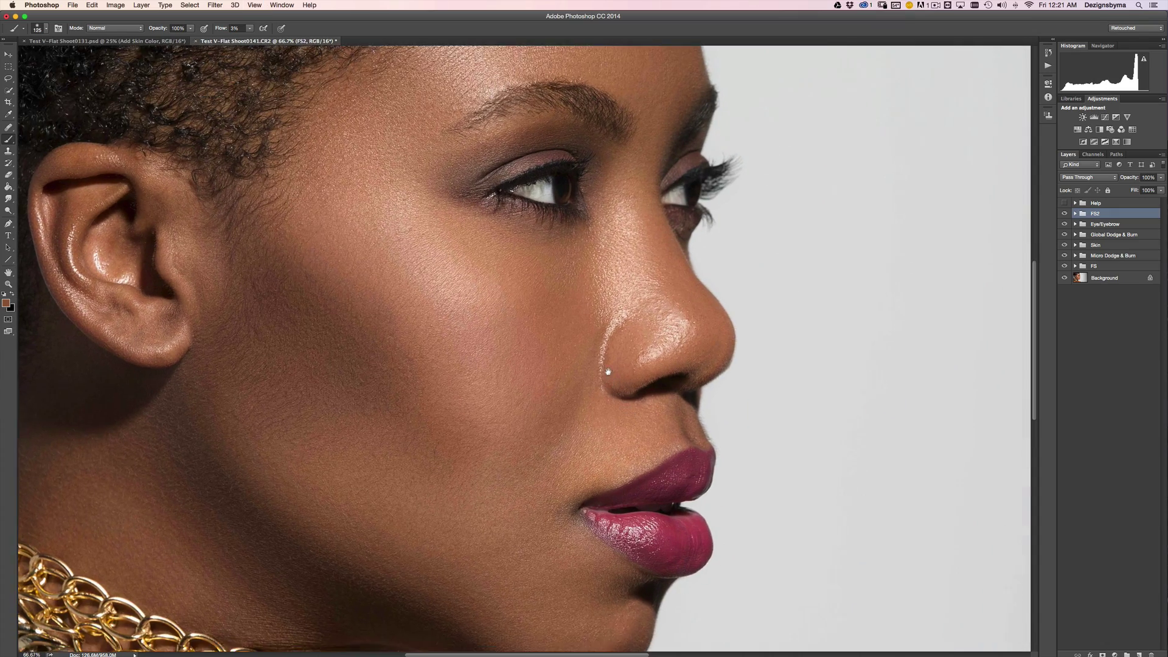
{"action": "left_click_drag", "start_coordinate": [630, 438], "coordinate": [597, 365]}
{"action": "key", "text": "super+equal"}
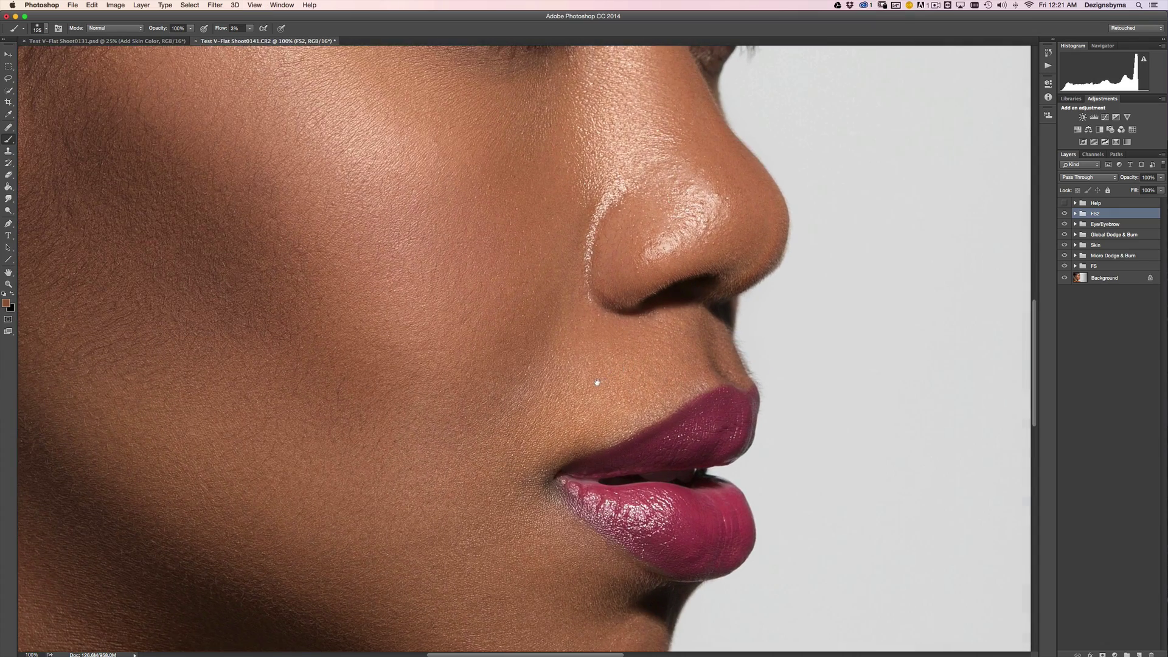
{"action": "key", "text": "super+minus"}
Step: Compare the skin with the FS2 group hidden and shown, and lower the group's opacity to 46%
{"action": "left_click", "coordinate": [1065, 213]}
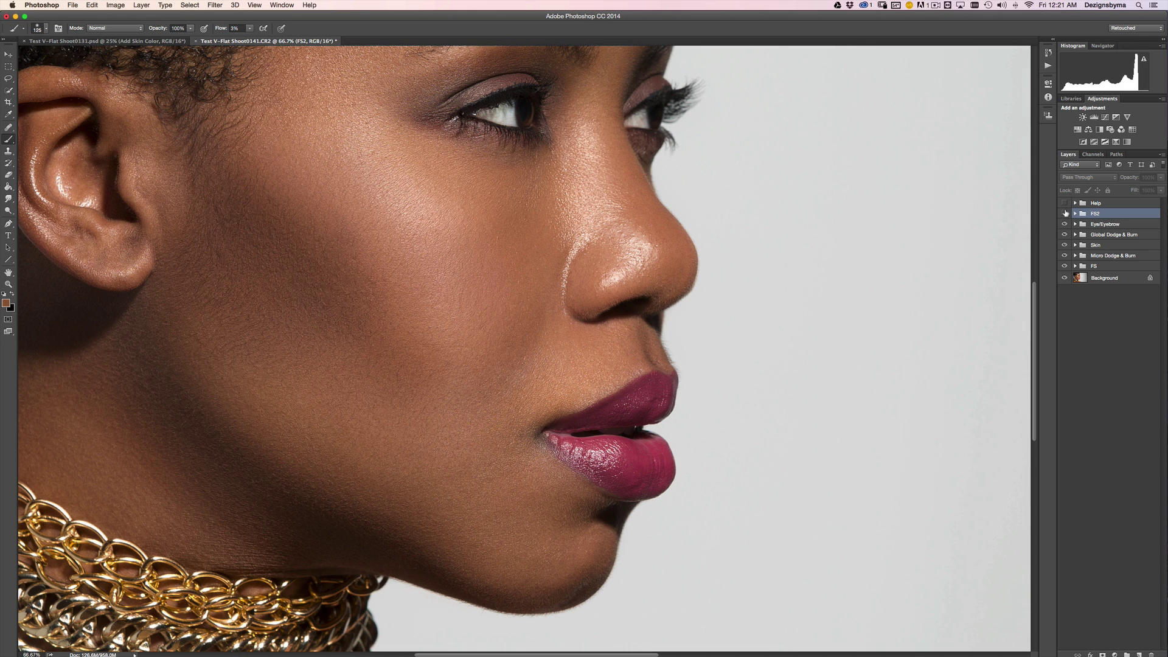
{"action": "left_click", "coordinate": [1064, 214]}
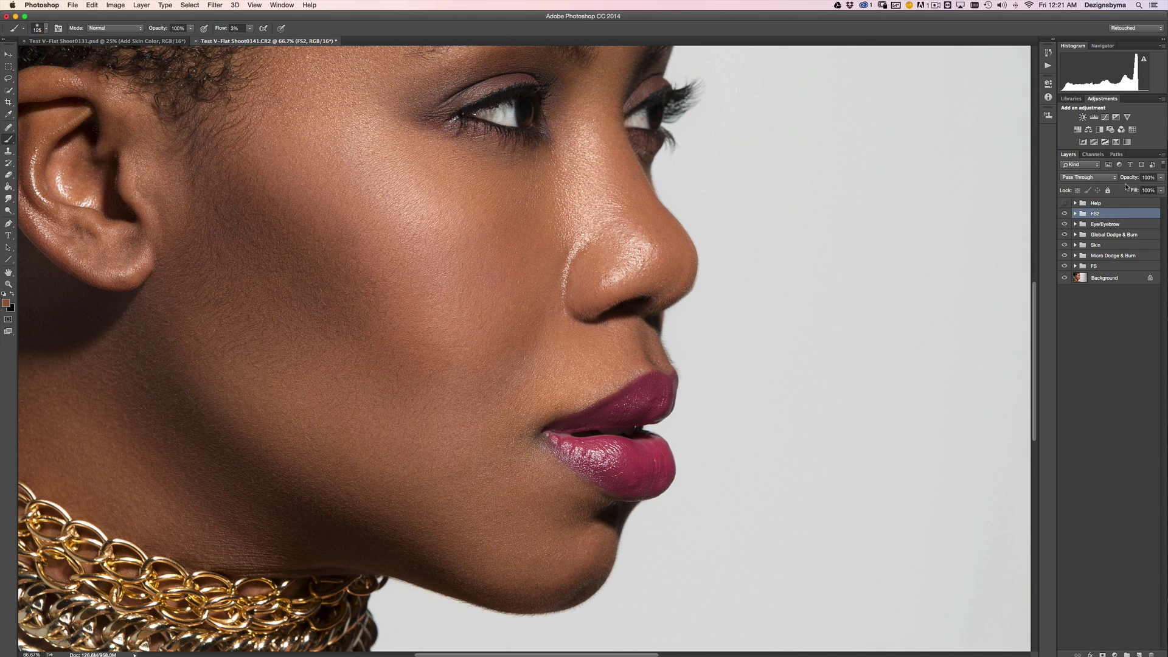
{"action": "mouse_move", "coordinate": [1129, 177]}
{"action": "left_mouse_down"}
{"action": "mouse_move", "coordinate": [1113, 178]}
{"action": "mouse_move", "coordinate": [1125, 178]}
{"action": "left_mouse_up"}
{"action": "key", "text": "super+minus"}
{"action": "key", "text": "super+minus"}
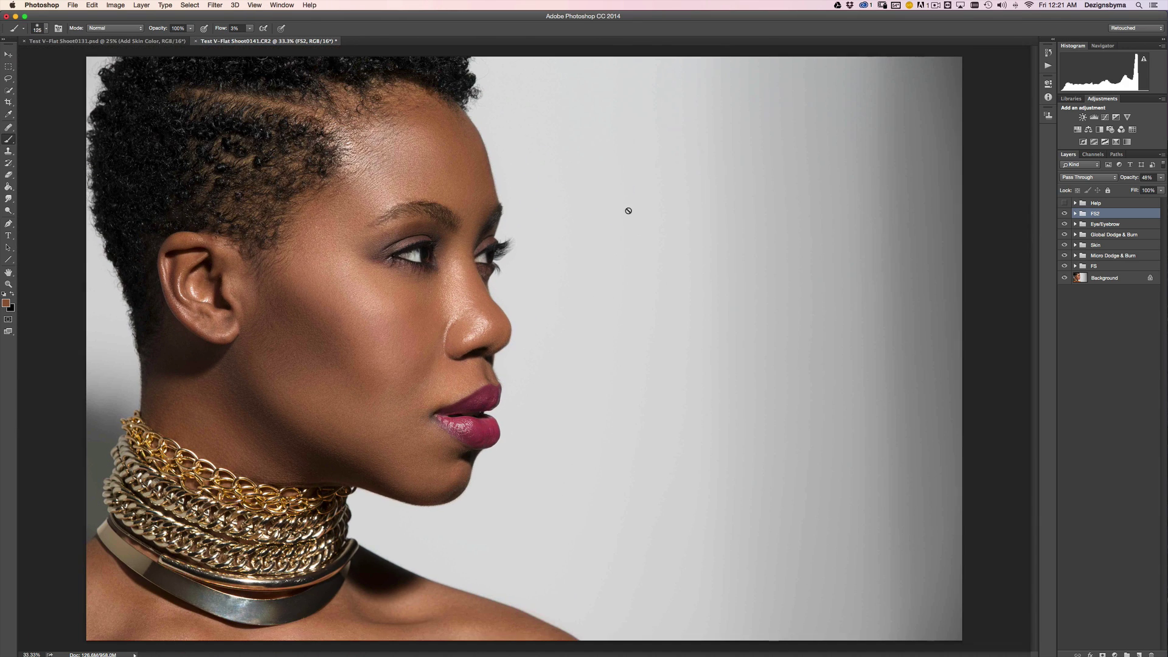
Step: Compare the portrait with the FS2 group hidden and shown at its reduced opacity
{"action": "key", "text": "super+plus"}
{"action": "left_click", "coordinate": [1064, 213]}
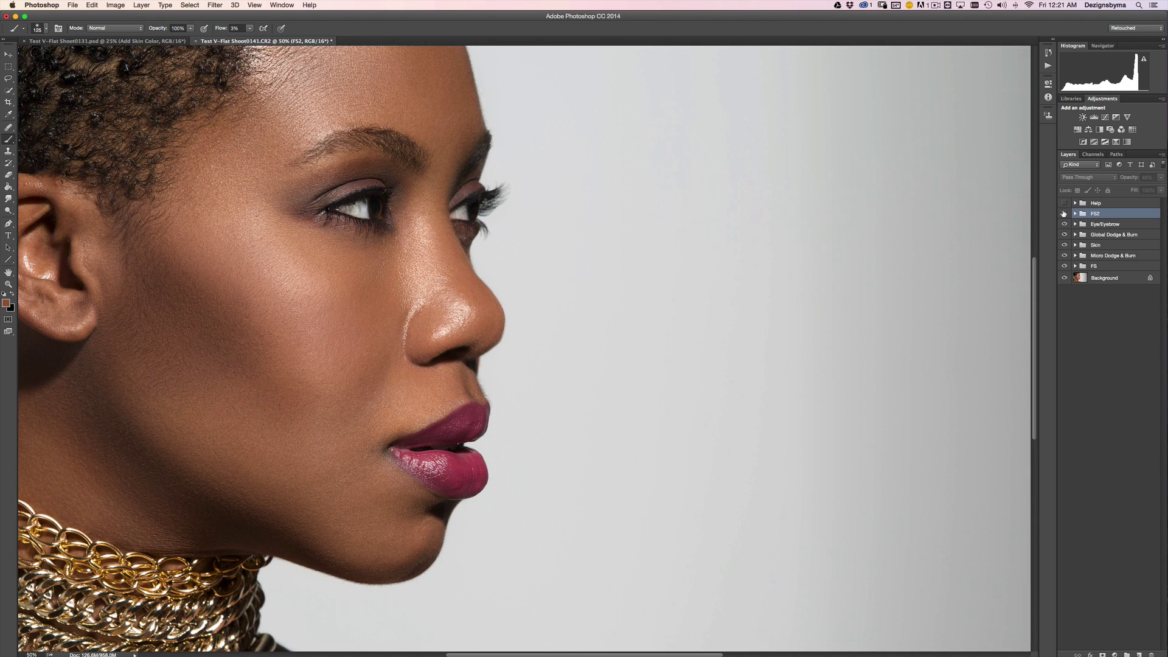
{"action": "left_click", "coordinate": [1064, 214]}
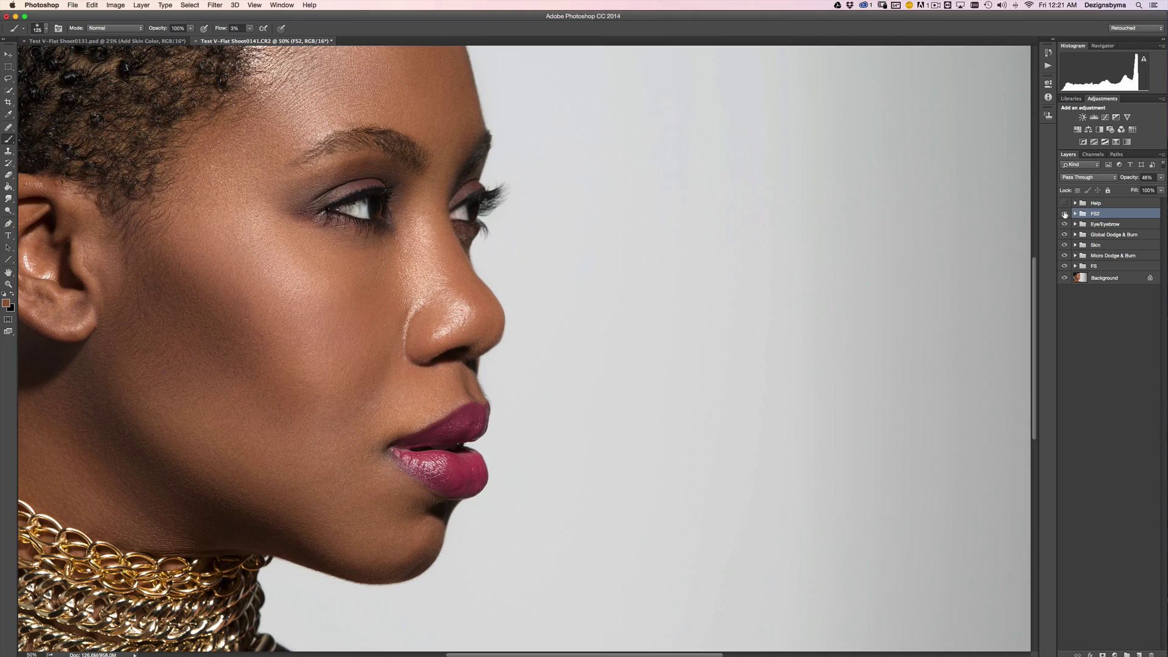
{"action": "key", "text": "super+minus"}
{"action": "key", "text": "super+minus"}
{"action": "key", "text": "super+plus"}
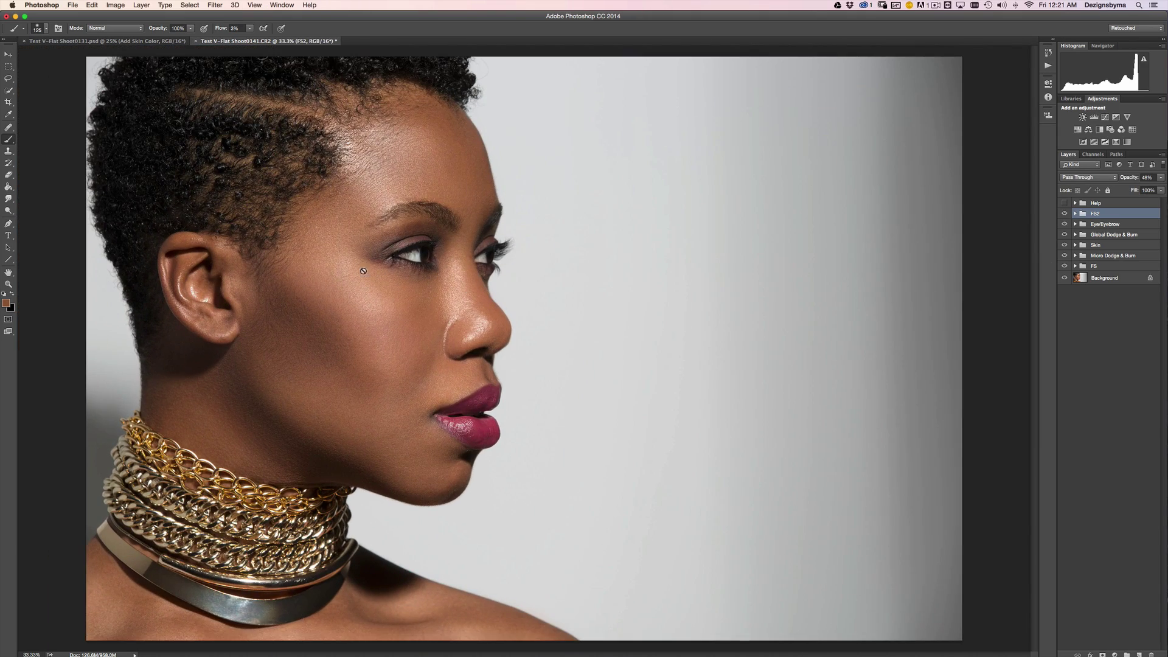
Step: Examine the skin on the forehead, cheek and jaw up close and the portrait as a whole
{"action": "key", "text": "super+plus"}
{"action": "scroll", "coordinate": [377, 207], "scroll_direction": "up", "scroll_amount": 3}
{"action": "scroll", "coordinate": [377, 206], "scroll_direction": "left", "scroll_amount": 2}
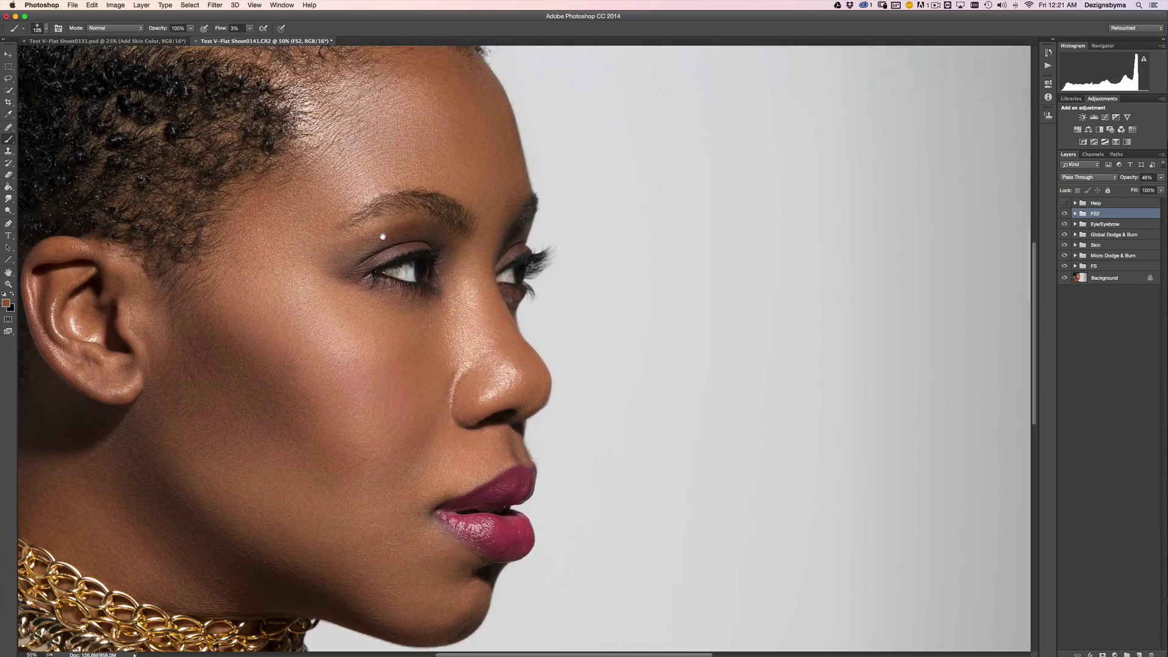
{"action": "scroll", "coordinate": [369, 215], "scroll_direction": "up", "scroll_amount": 2}
{"action": "scroll", "coordinate": [368, 215], "scroll_direction": "left", "scroll_amount": 2}
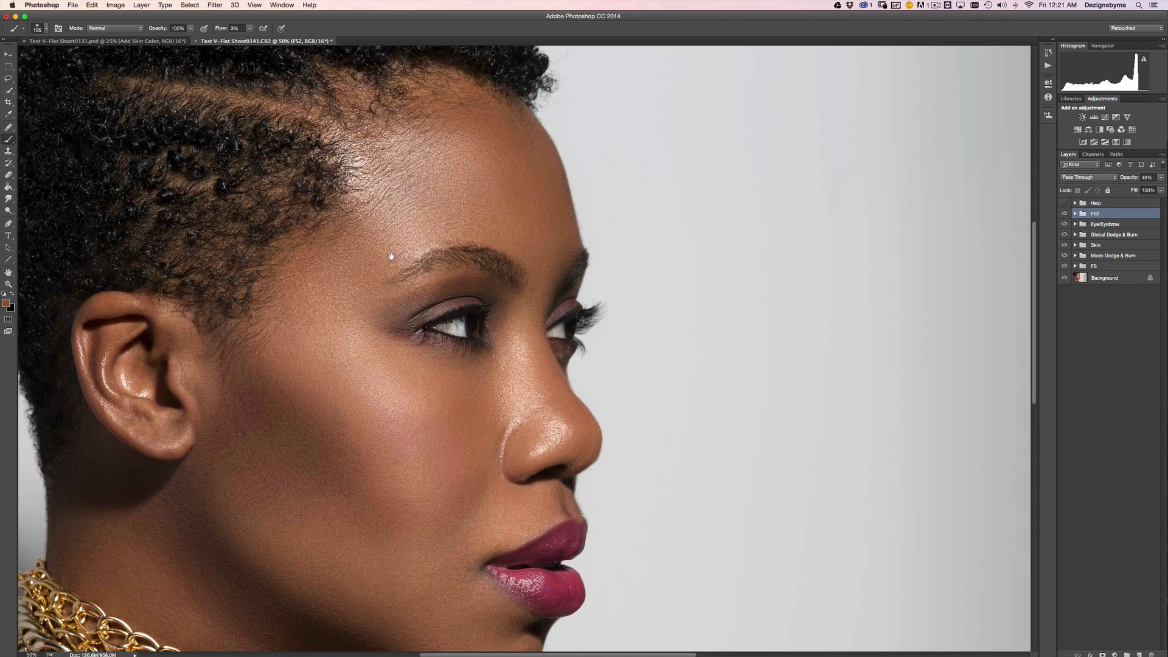
{"action": "scroll", "coordinate": [393, 264], "scroll_direction": "left", "scroll_amount": 1}
{"action": "scroll", "coordinate": [393, 264], "scroll_direction": "down", "scroll_amount": 5}
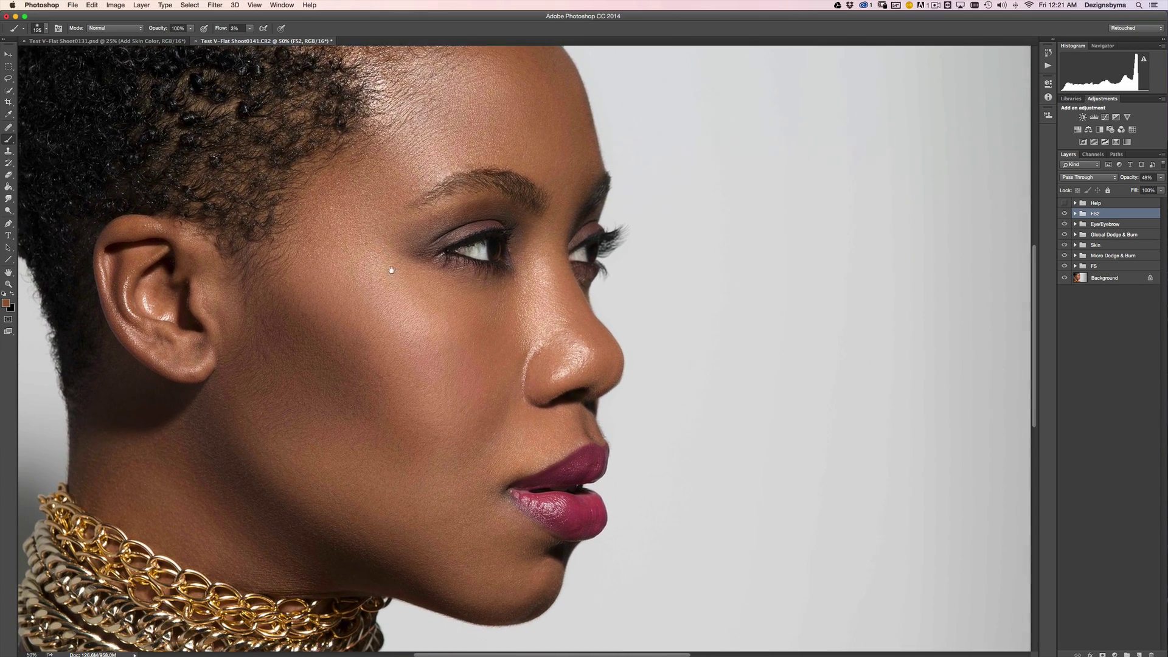
{"action": "scroll", "coordinate": [391, 275], "scroll_direction": "left", "scroll_amount": 4}
{"action": "scroll", "coordinate": [392, 275], "scroll_direction": "up", "scroll_amount": 1}
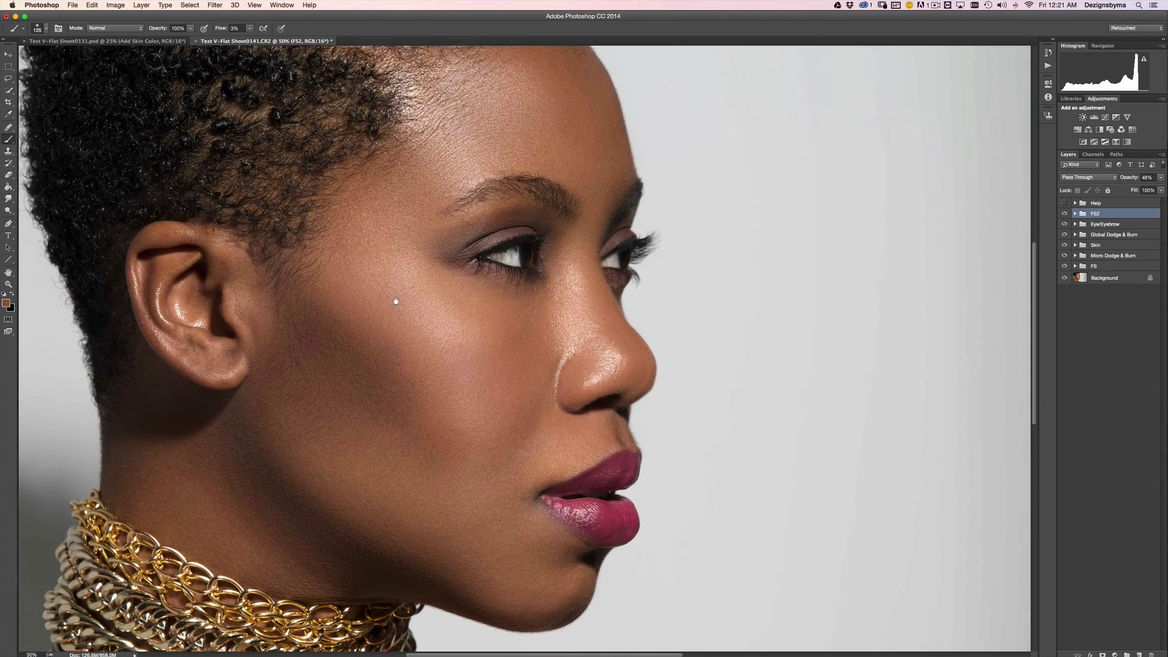
{"action": "scroll", "coordinate": [394, 312], "scroll_direction": "up", "scroll_amount": 1}
{"action": "key", "text": "super+minus"}
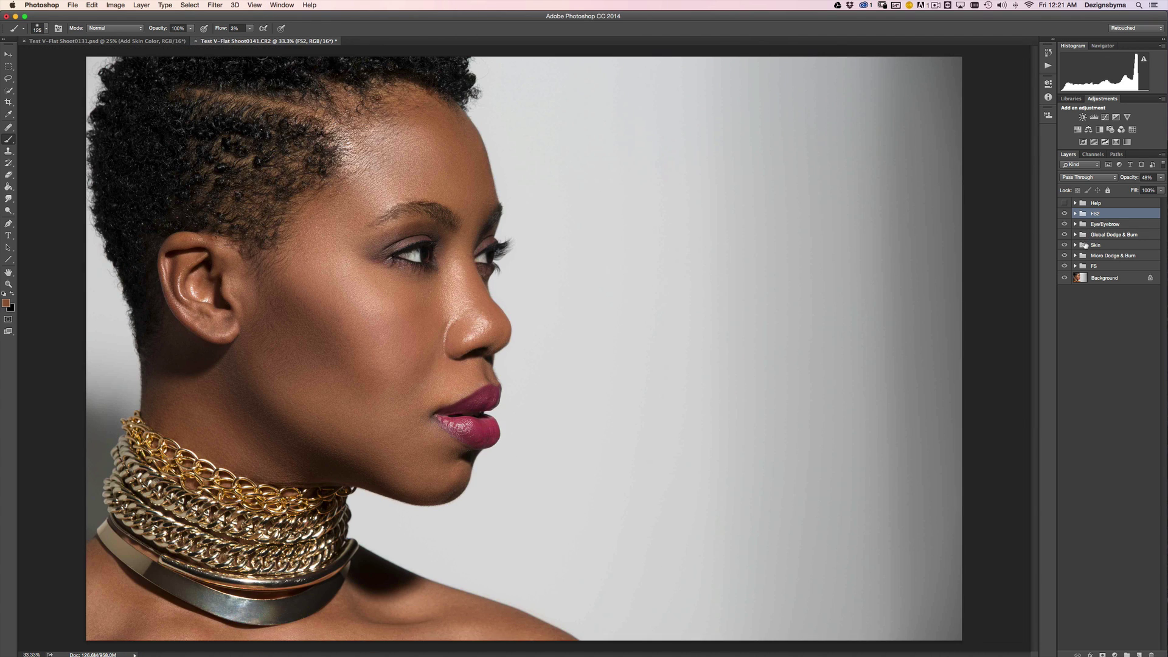
Step: Add a Hue/Saturation adjustment layer above the FS2 group and set the Reds saturation to +9
{"action": "left_click", "coordinate": [1078, 130]}
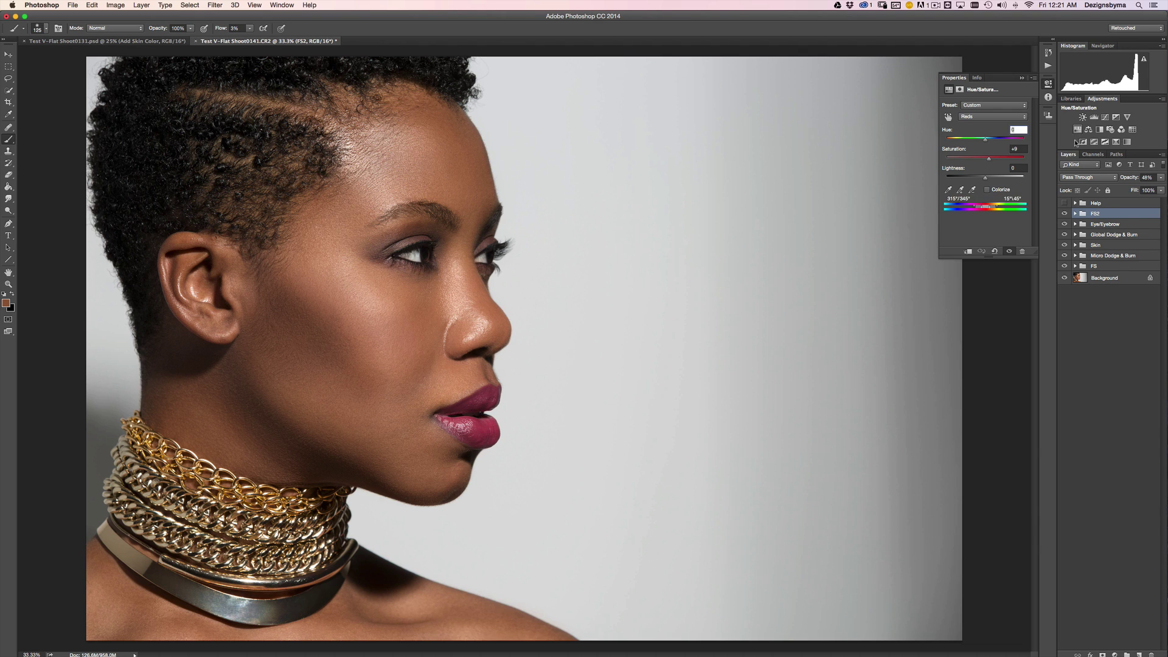
{"action": "left_click", "coordinate": [990, 117]}
{"action": "left_click", "coordinate": [990, 123]}
{"action": "key", "text": "Tab"}
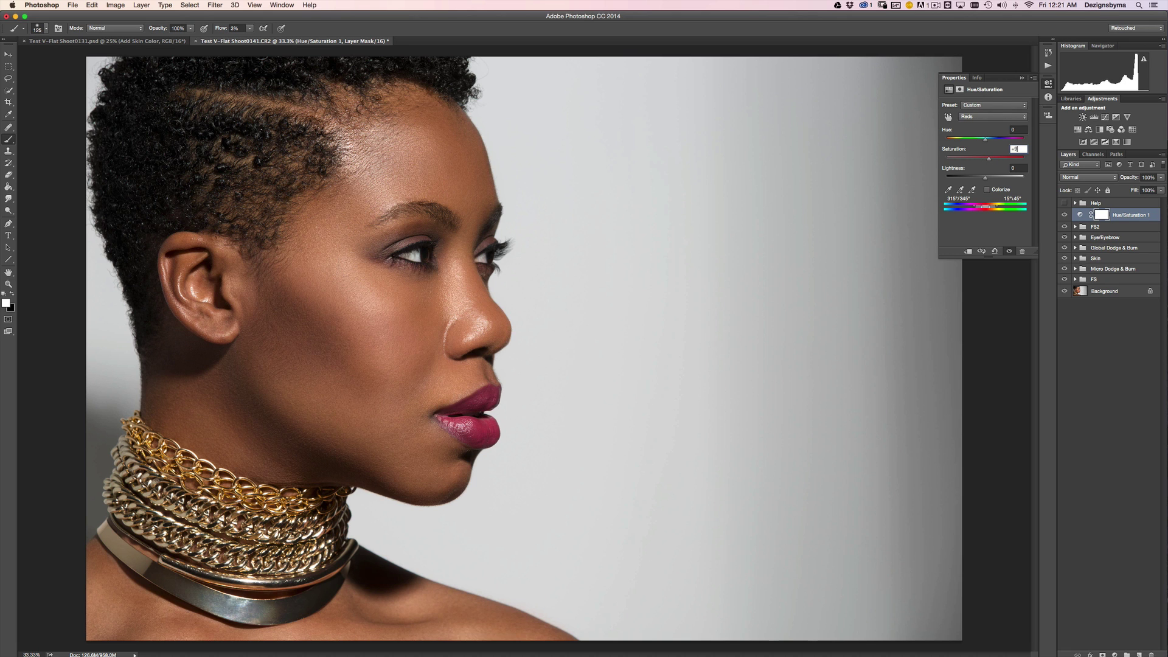
{"action": "key", "text": "super+minus"}
{"action": "key", "text": "super+minus"}
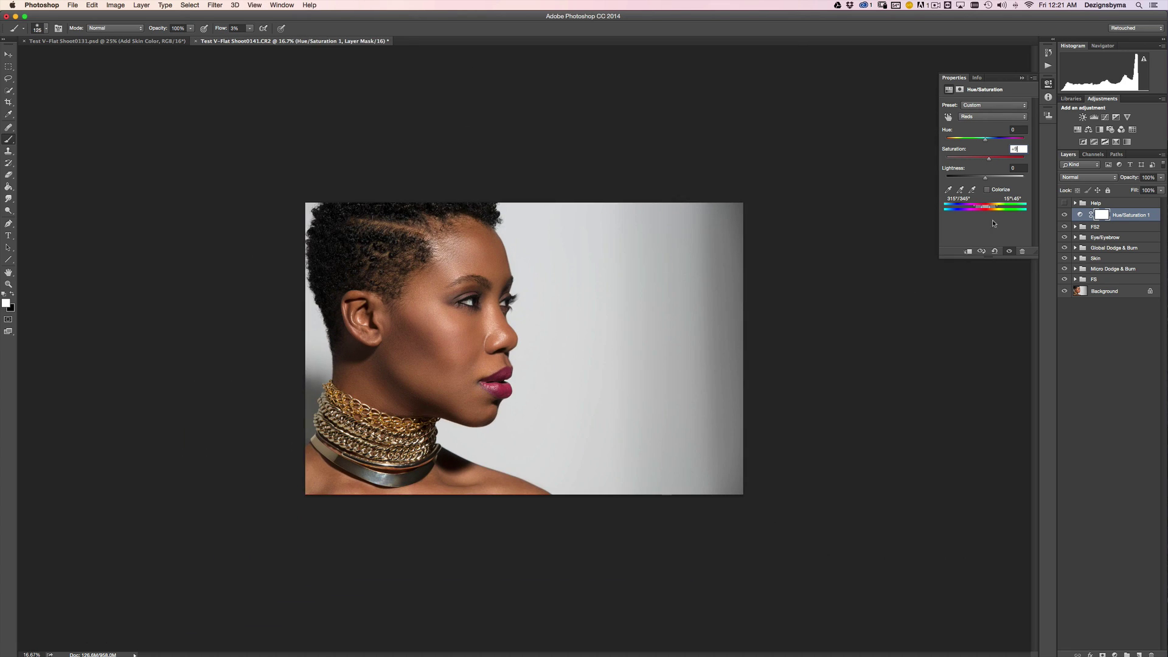
{"action": "left_click", "coordinate": [1023, 78]}
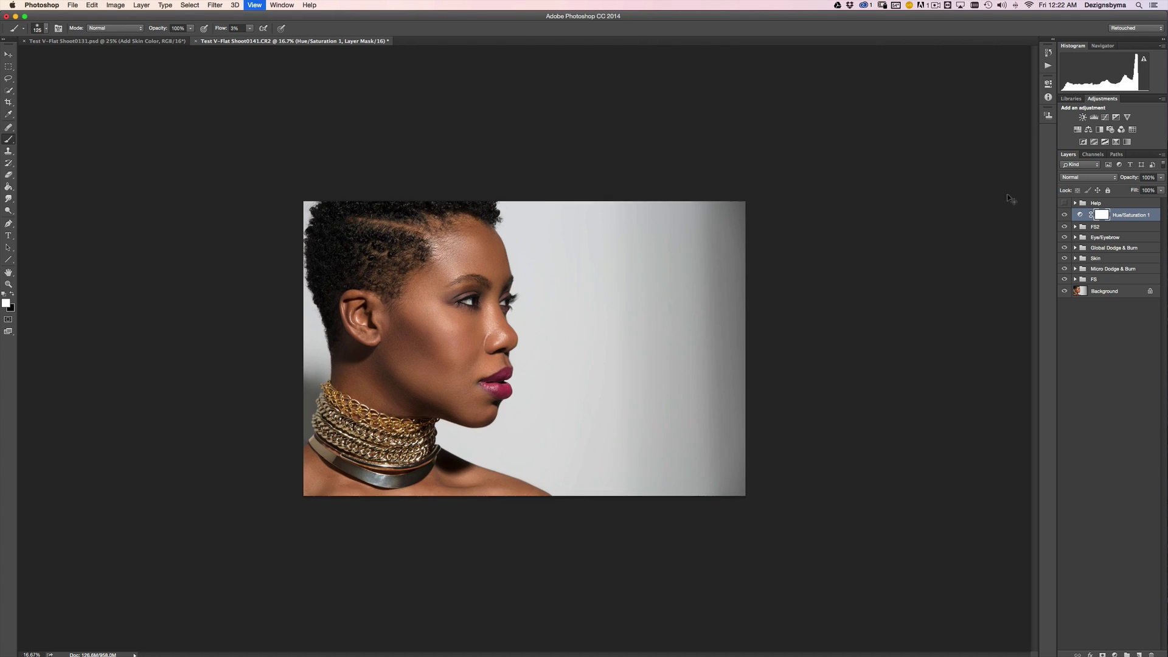
Step: Compare the image without and with the Hue/Saturation layer, and rename that layer as Add Skin Sat
{"action": "key", "text": "super+plus"}
{"action": "left_click", "coordinate": [1065, 216]}
{"action": "left_click", "coordinate": [1065, 216]}
{"action": "double_click", "coordinate": [1125, 216]}
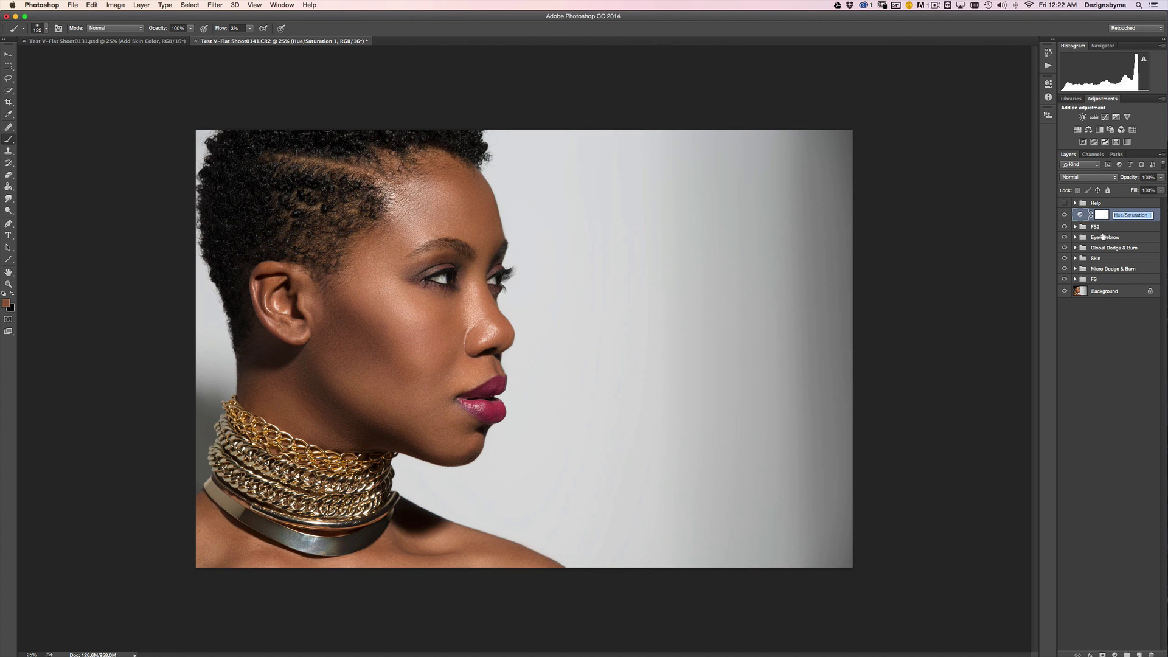
{"action": "type", "text": "A"}
{"action": "type", "text": "Add"}
{"action": "type", "text": " Skin Sat"}
{"action": "key", "text": "Return"}
Step: Compare the portrait with the Add Skin Sat layer hidden and shown at reduced magnifications
{"action": "key", "text": "super+minus"}
{"action": "key", "text": "super+plus"}
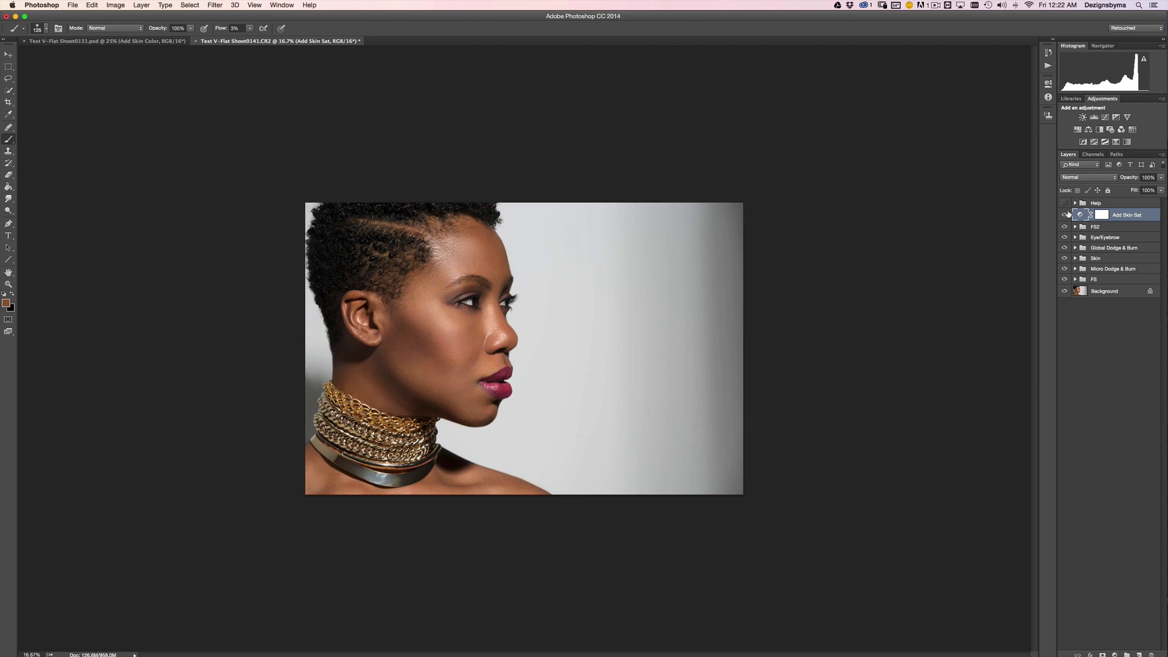
{"action": "left_click", "coordinate": [1064, 216]}
{"action": "left_click", "coordinate": [1065, 216]}
{"action": "left_click", "coordinate": [1064, 216]}
{"action": "left_click", "coordinate": [1063, 216]}
{"action": "key", "text": "super+plus"}
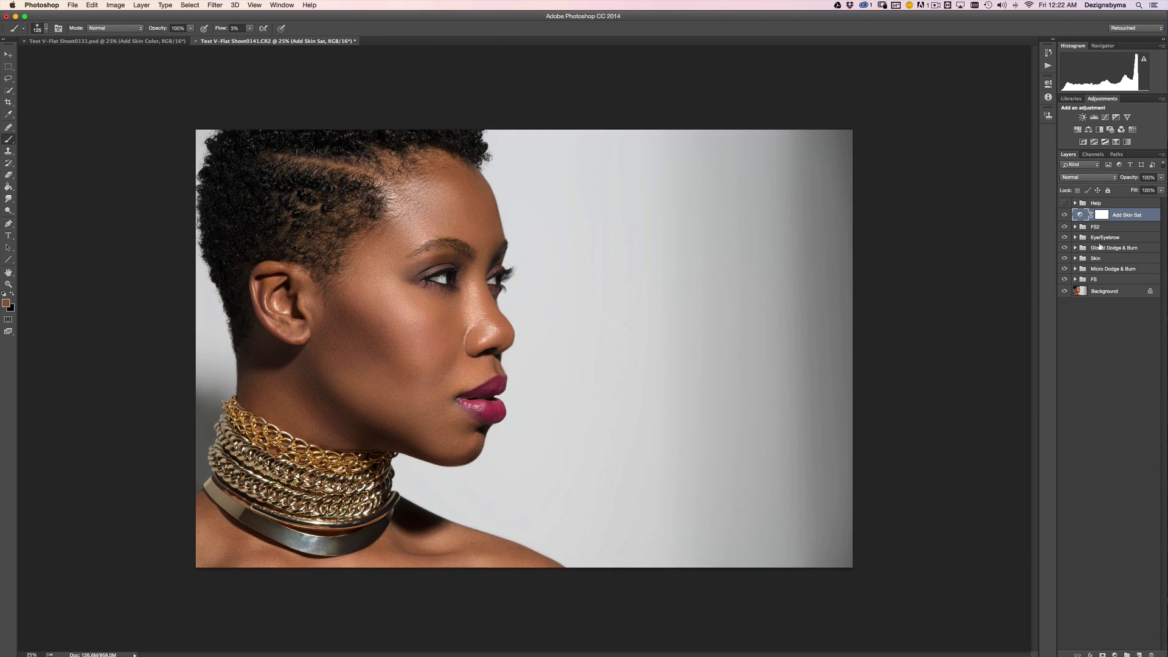
{"action": "key", "text": "super+minus"}
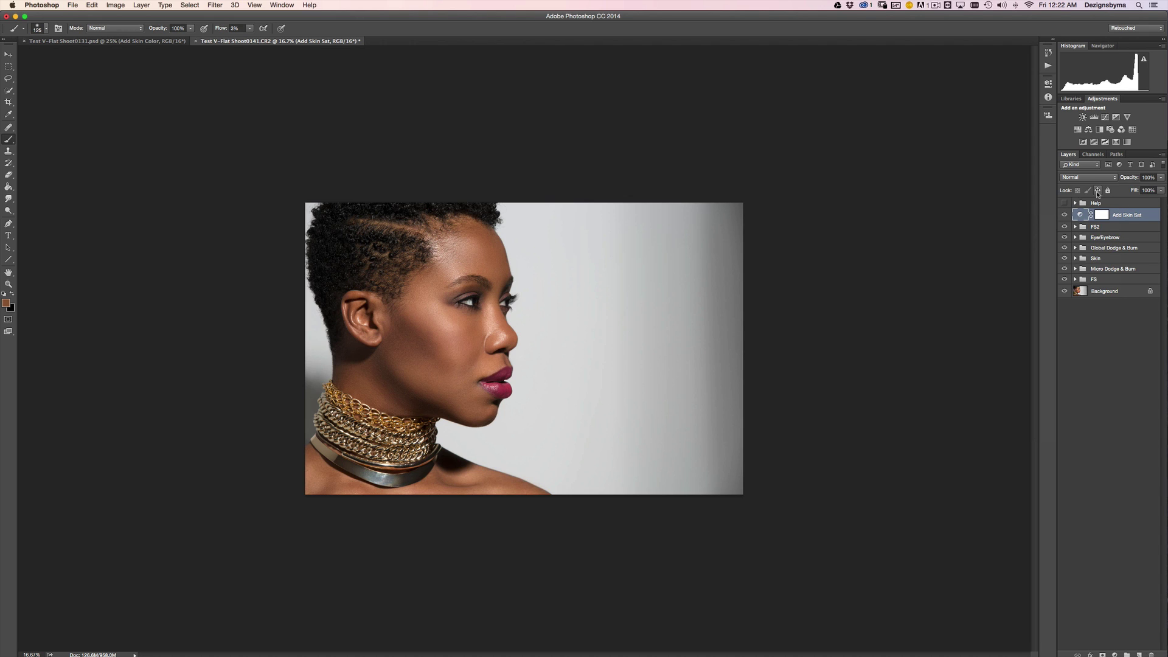
{"action": "left_click", "coordinate": [852, 311]}
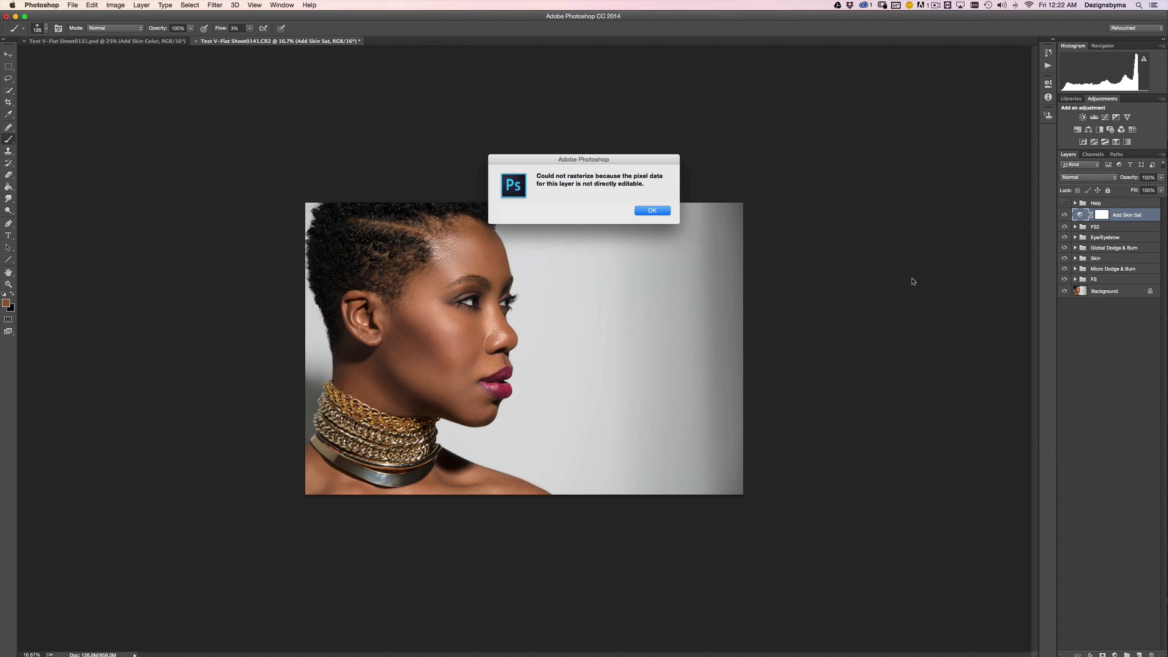
{"action": "left_click", "coordinate": [652, 211]}
{"action": "left_click", "coordinate": [1121, 229]}
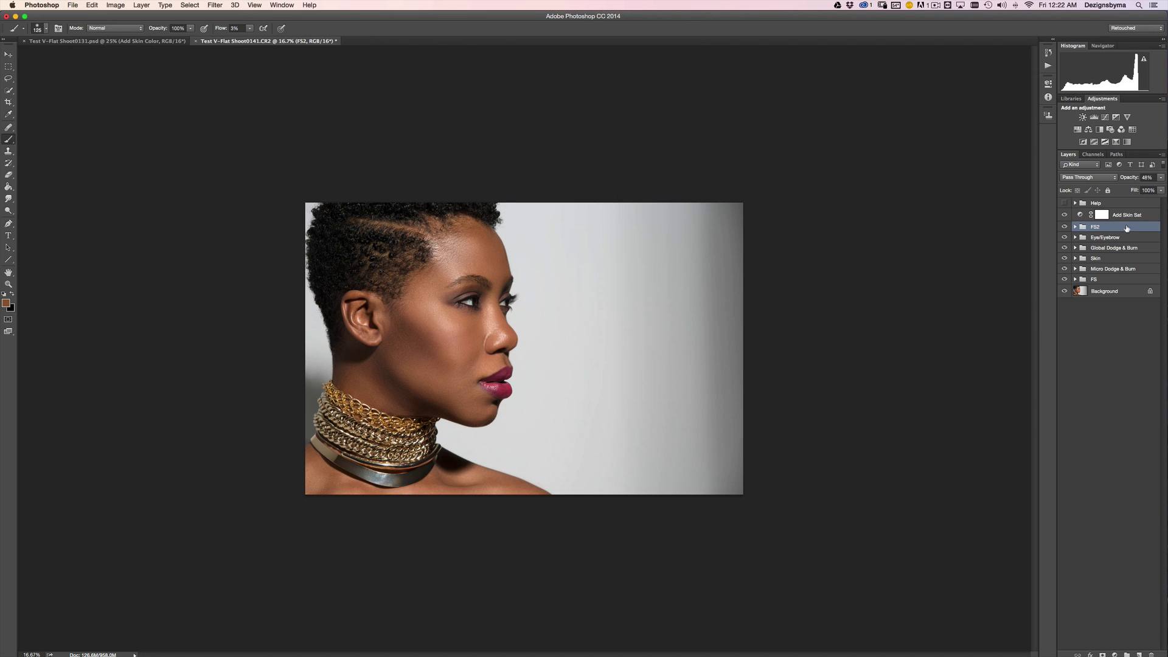
Step: Stamp all visible layers into a new merged layer directly above the Add Skin Sat layer
{"action": "left_click", "coordinate": [1155, 217]}
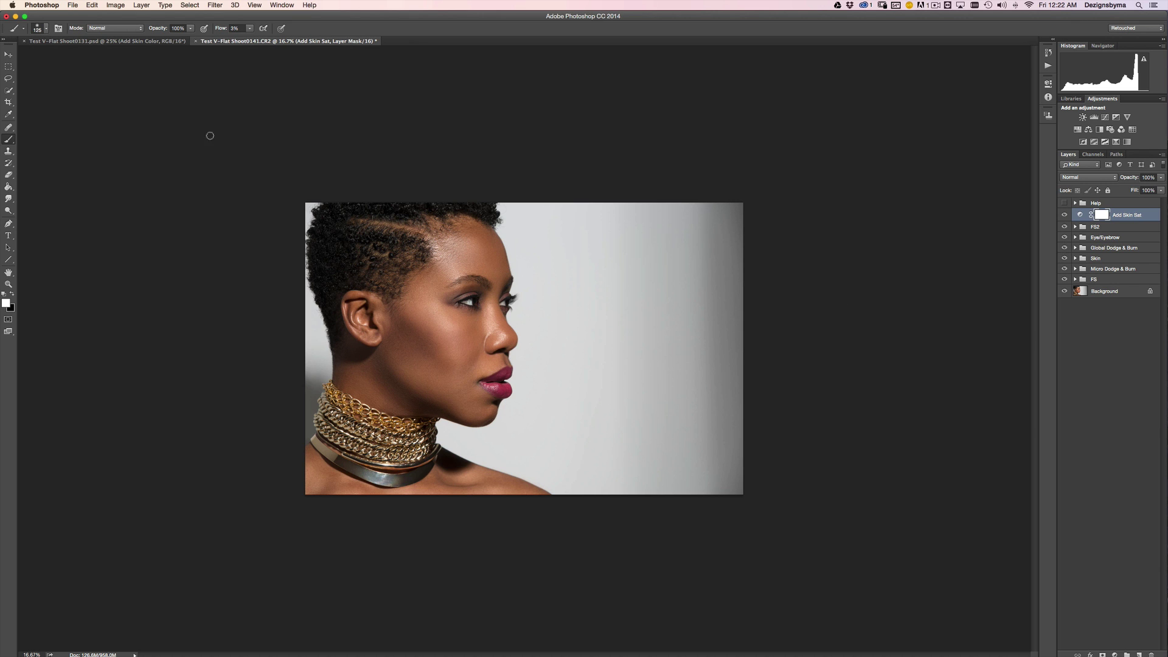
{"action": "left_click", "coordinate": [7, 55]}
{"action": "key", "text": "super+equal"}
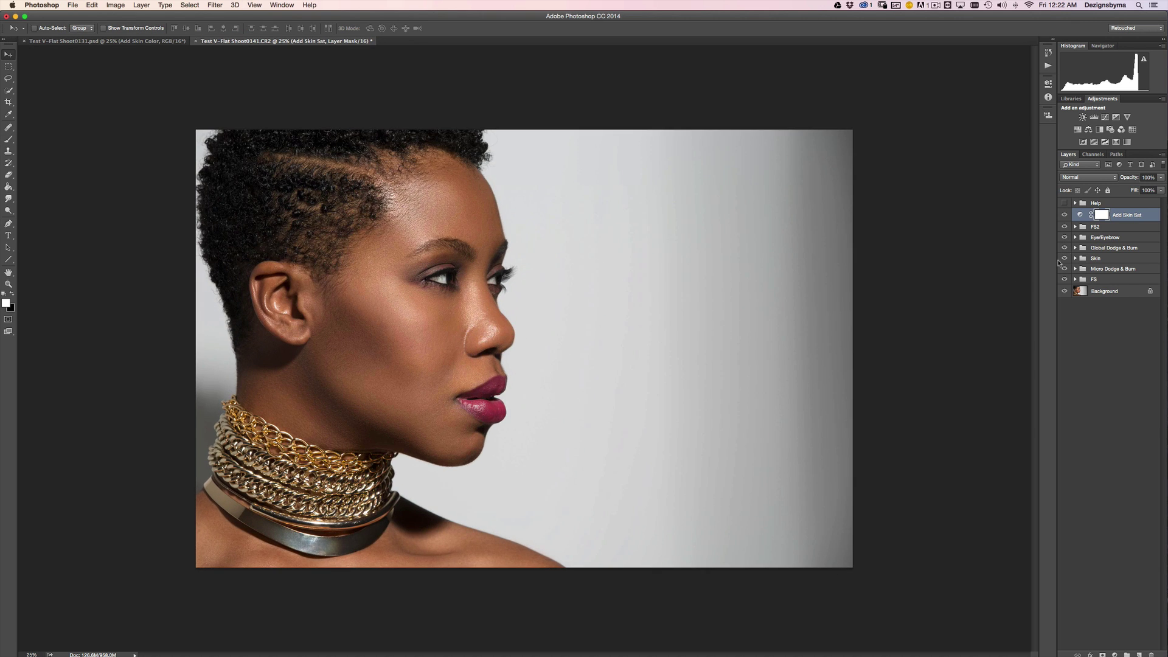
{"action": "key", "text": "super+equal"}
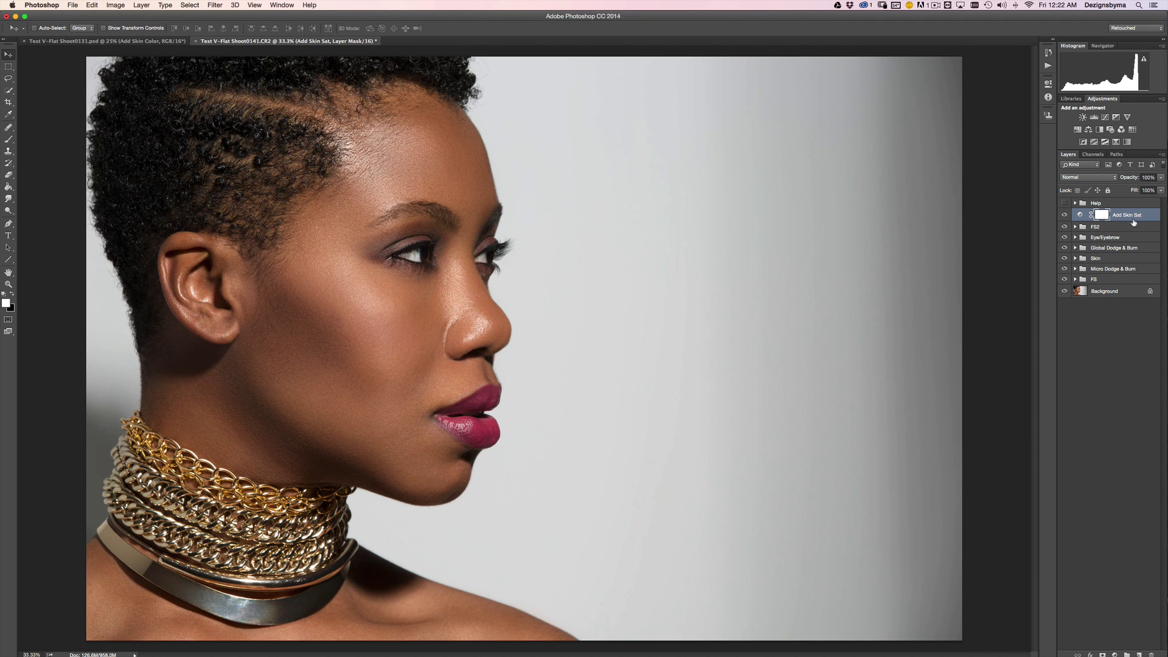
{"action": "key", "text": "super+minus"}
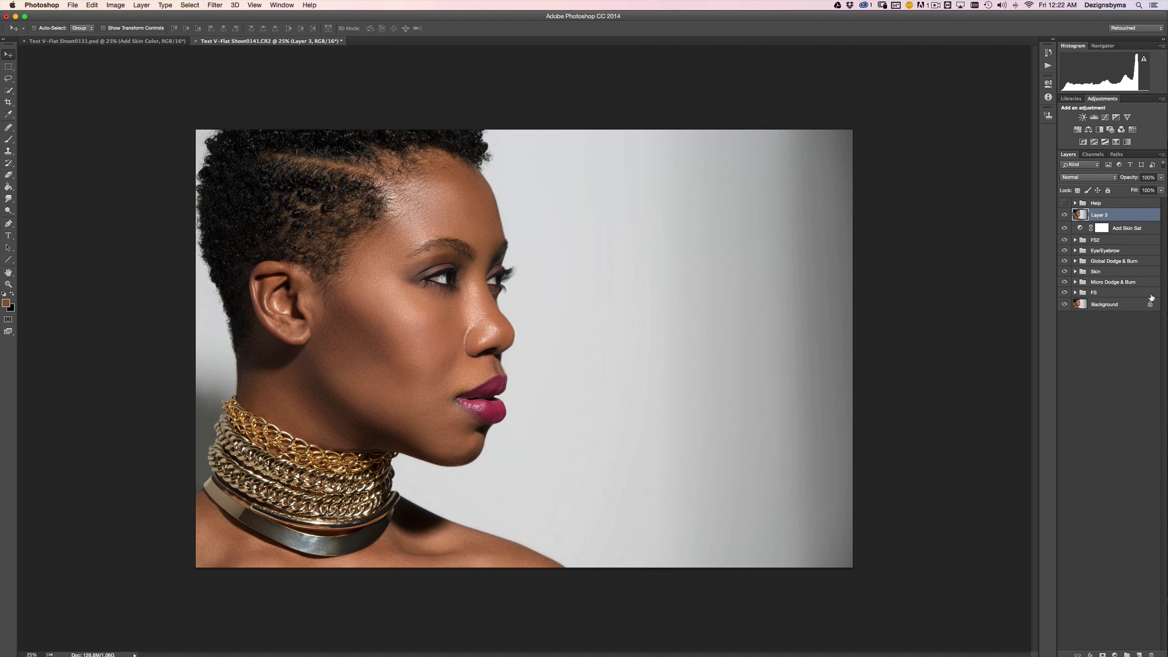
Step: Rename the merged layer as Sharpen and set its blend mode to Linear Light
{"action": "left_click", "coordinate": [1093, 178]}
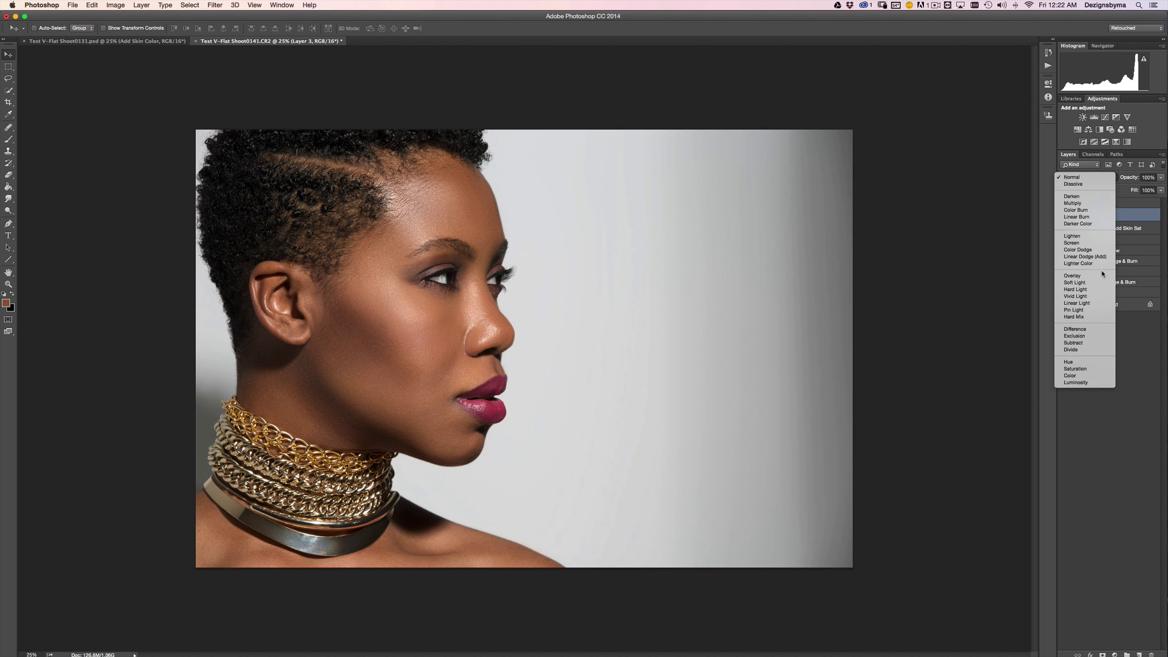
{"action": "left_click", "coordinate": [1075, 177]}
{"action": "key", "text": "super+equal"}
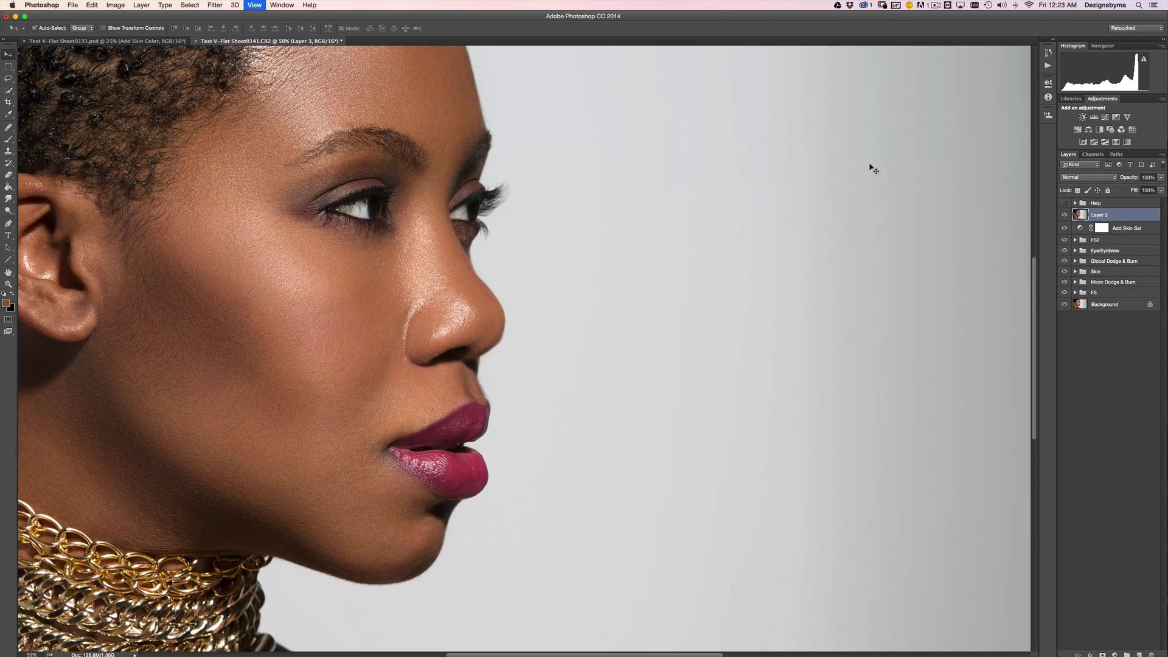
{"action": "key", "text": "super+equal"}
{"action": "key", "text": "super+equal"}
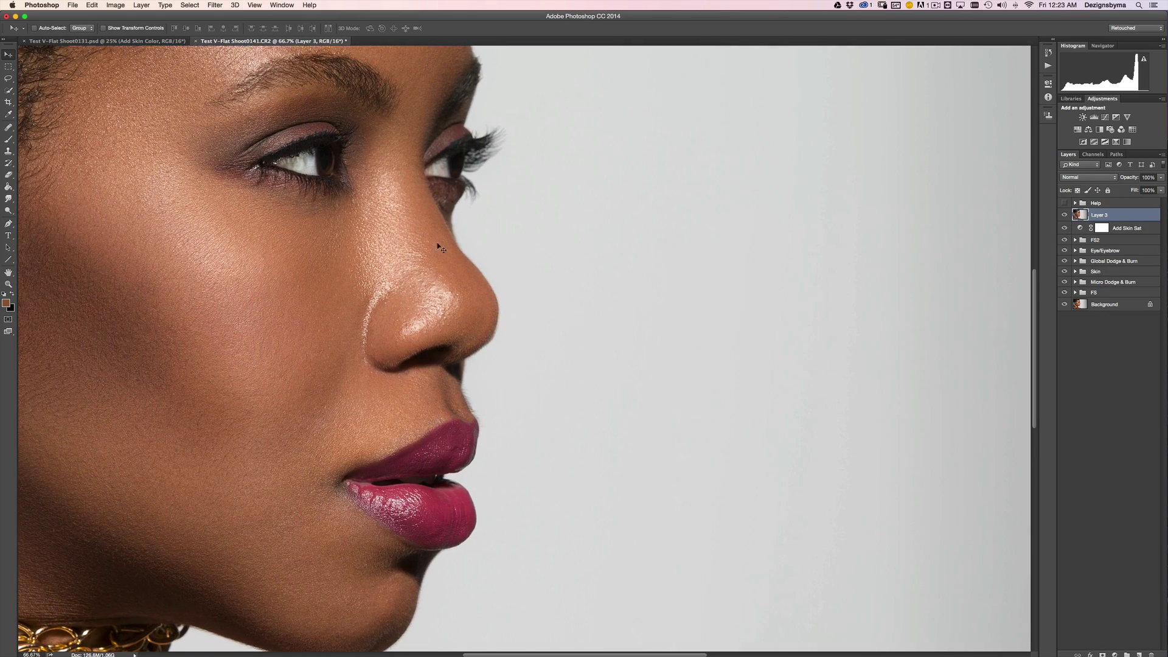
{"action": "left_click_drag", "start_coordinate": [450, 285], "coordinate": [621, 300]}
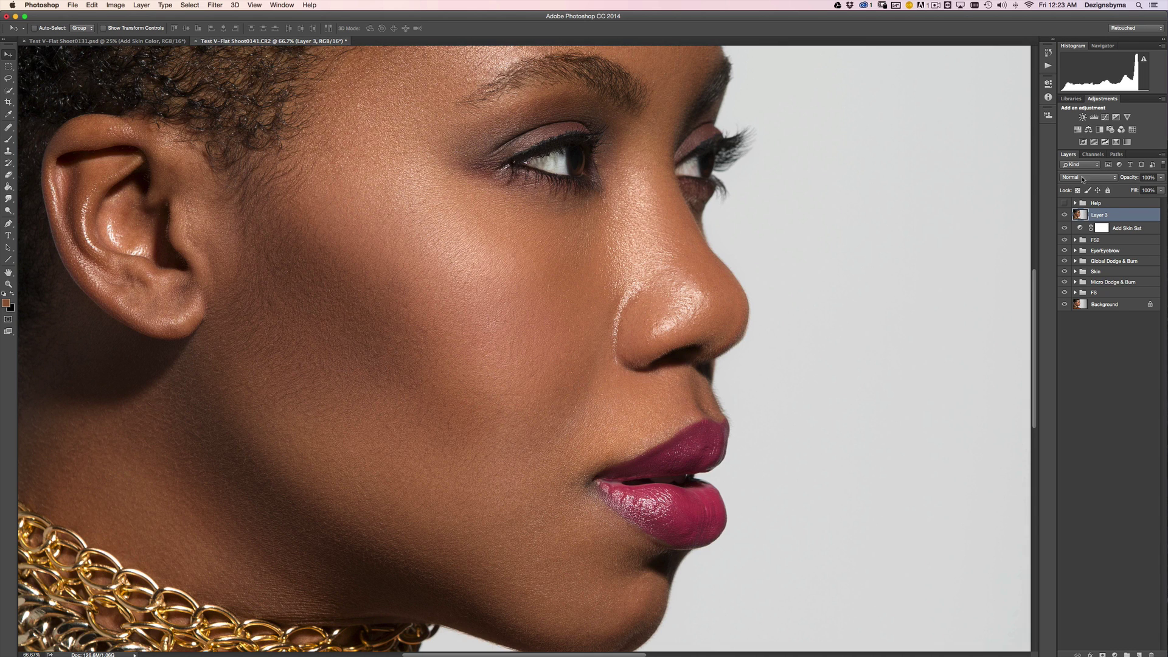
{"action": "double_click", "coordinate": [1103, 217]}
{"action": "type", "text": "Sharpen"}
{"action": "key", "text": "Return"}
{"action": "left_click", "coordinate": [1085, 177]}
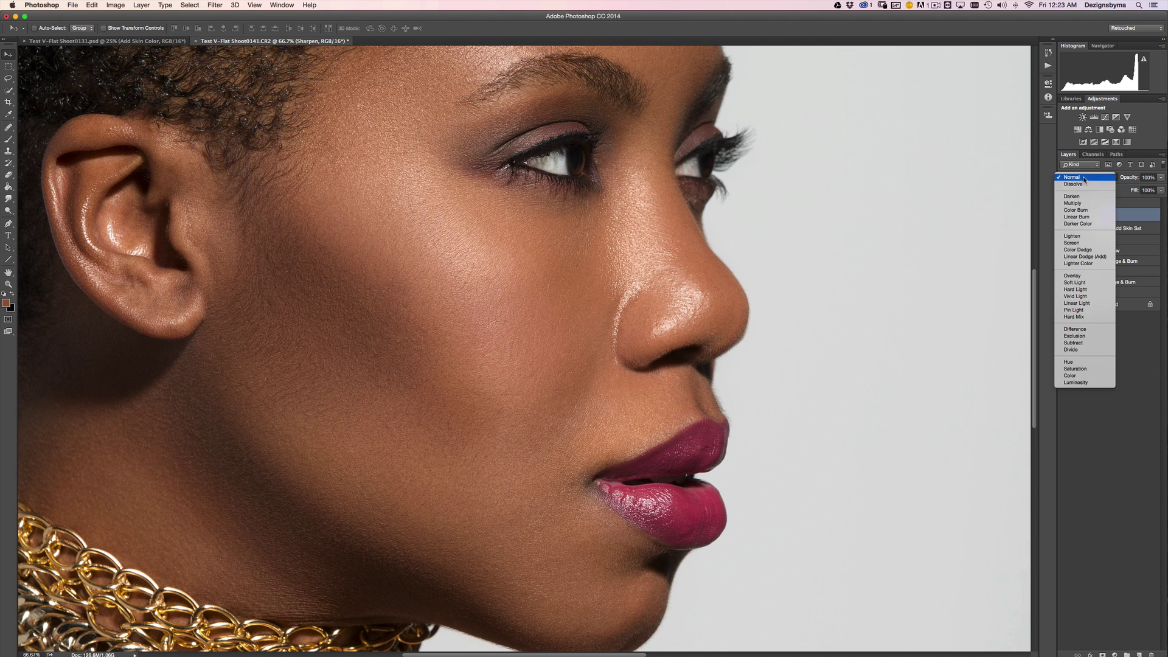
{"action": "left_click", "coordinate": [1077, 304]}
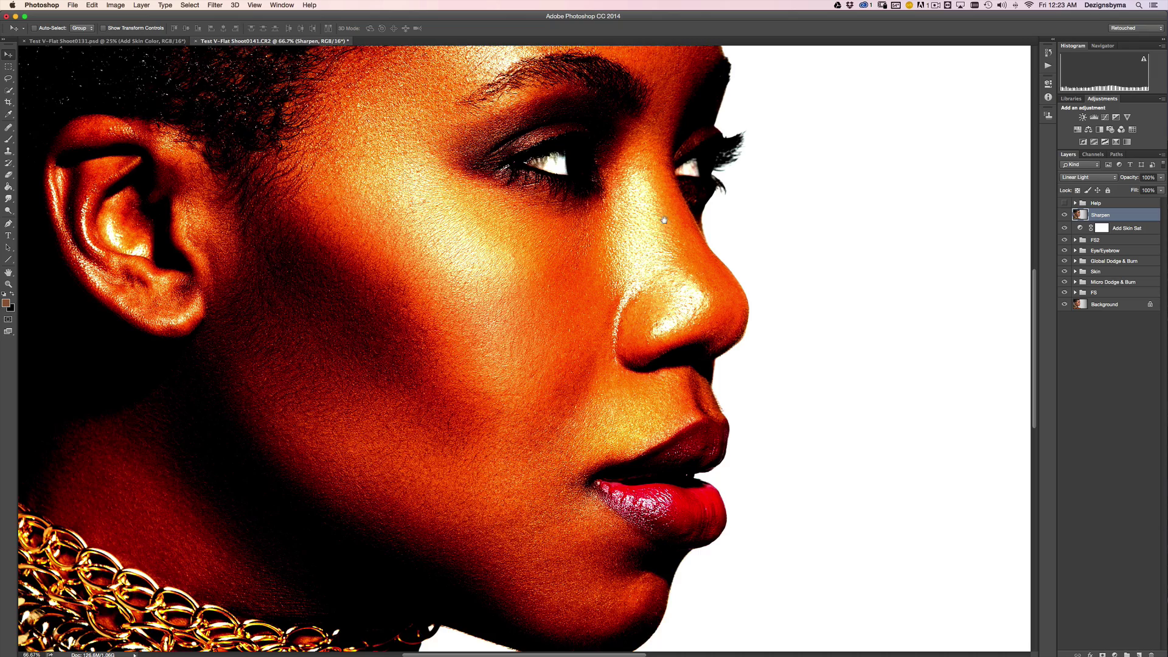
Step: Examine the Linear Light effect on the hair, forehead, cheek, mouth and necklace up close
{"action": "scroll", "coordinate": [663, 218], "scroll_direction": "up", "scroll_amount": 6}
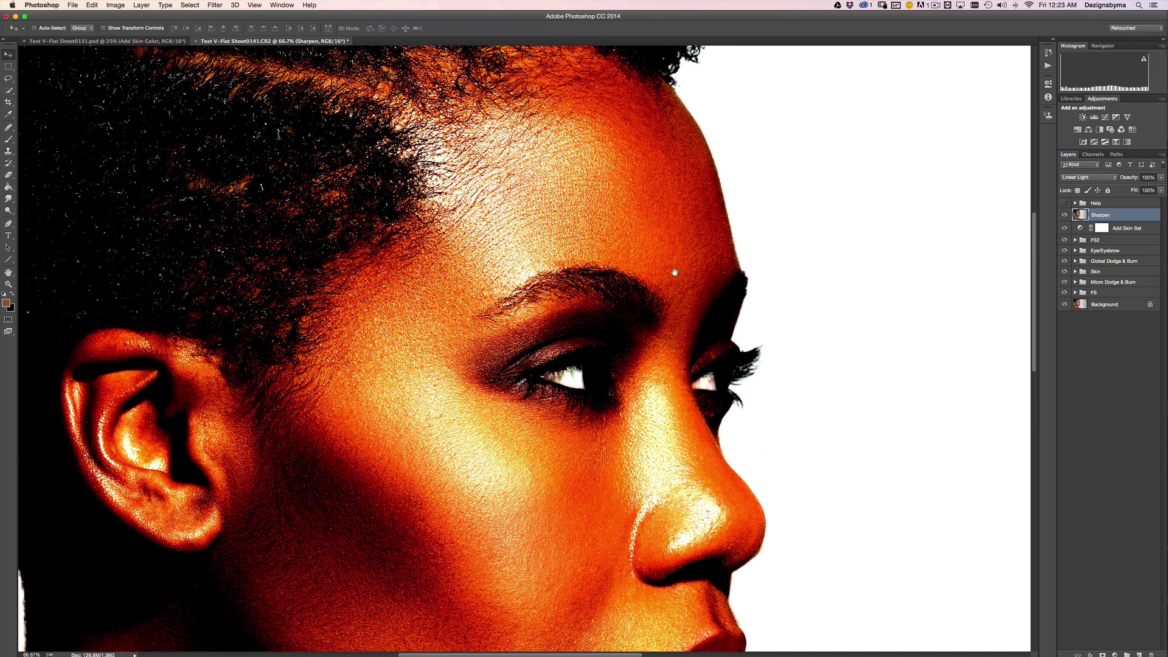
{"action": "scroll", "coordinate": [564, 176], "scroll_direction": "down", "scroll_amount": 5}
{"action": "scroll", "coordinate": [565, 176], "scroll_direction": "left", "scroll_amount": 3}
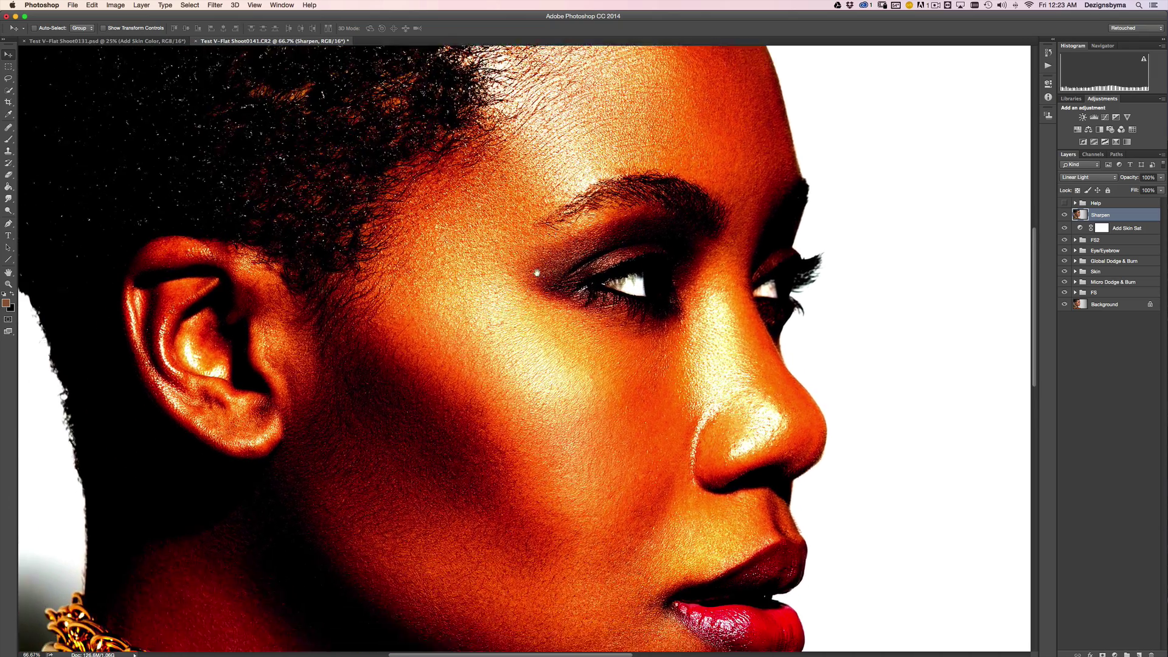
{"action": "scroll", "coordinate": [539, 315], "scroll_direction": "down", "scroll_amount": 6}
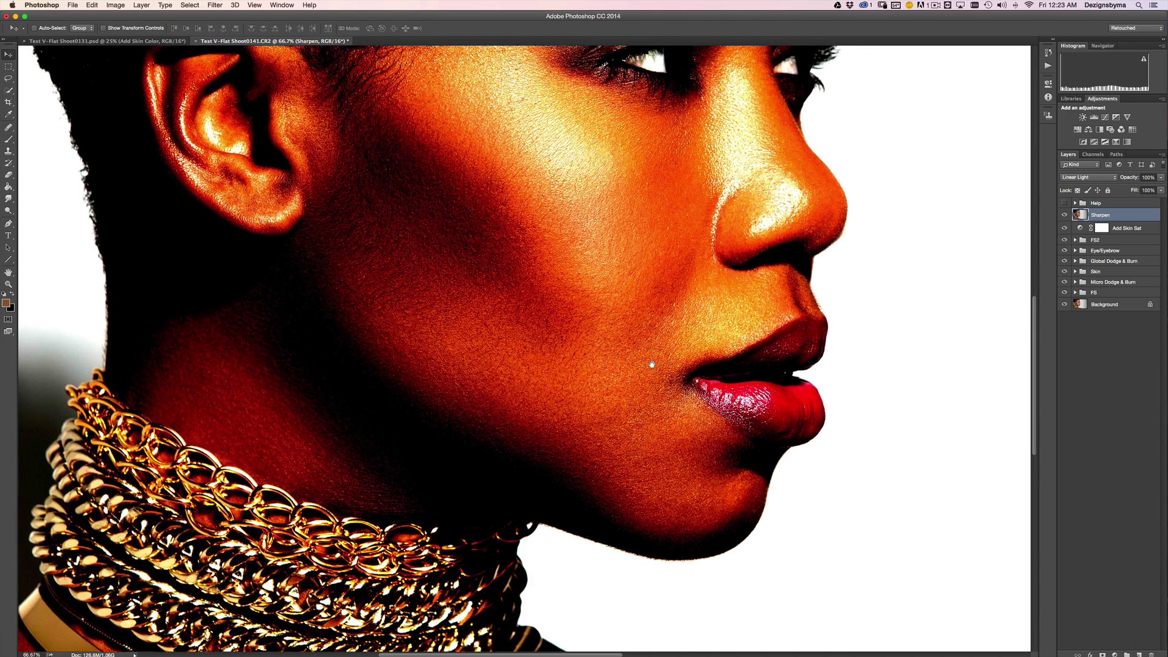
{"action": "scroll", "coordinate": [654, 364], "scroll_direction": "up", "scroll_amount": 1}
{"action": "scroll", "coordinate": [654, 363], "scroll_direction": "right", "scroll_amount": 1}
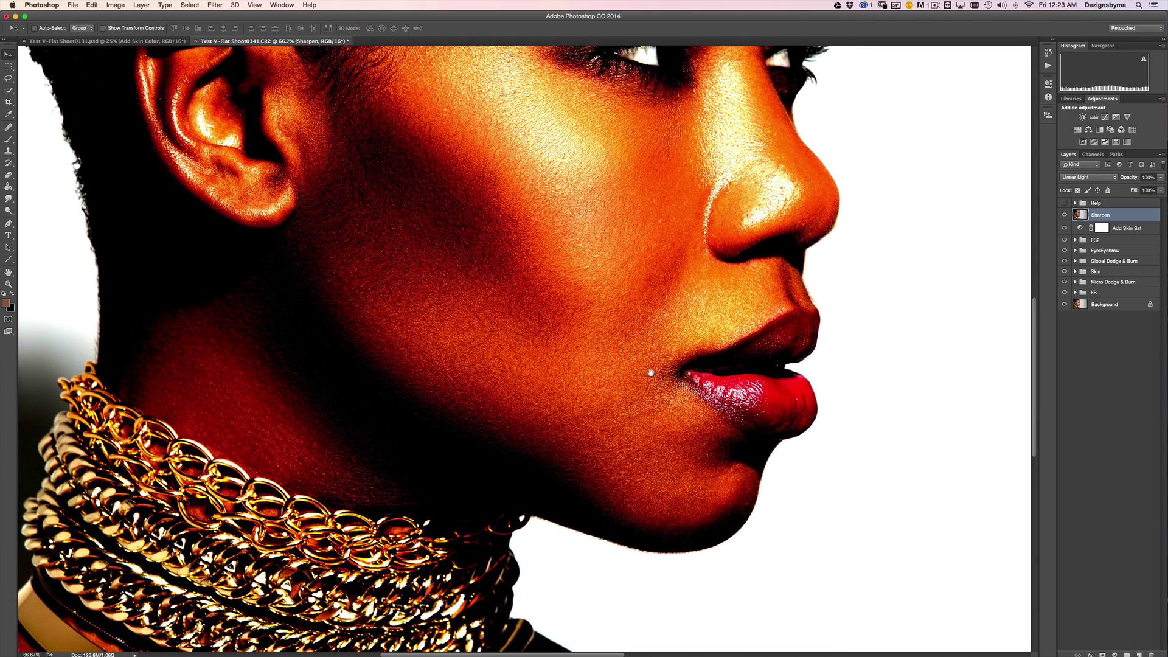
{"action": "scroll", "coordinate": [653, 417], "scroll_direction": "up", "scroll_amount": 3}
{"action": "scroll", "coordinate": [619, 303], "scroll_direction": "up", "scroll_amount": 5}
{"action": "scroll", "coordinate": [620, 302], "scroll_direction": "right", "scroll_amount": 1}
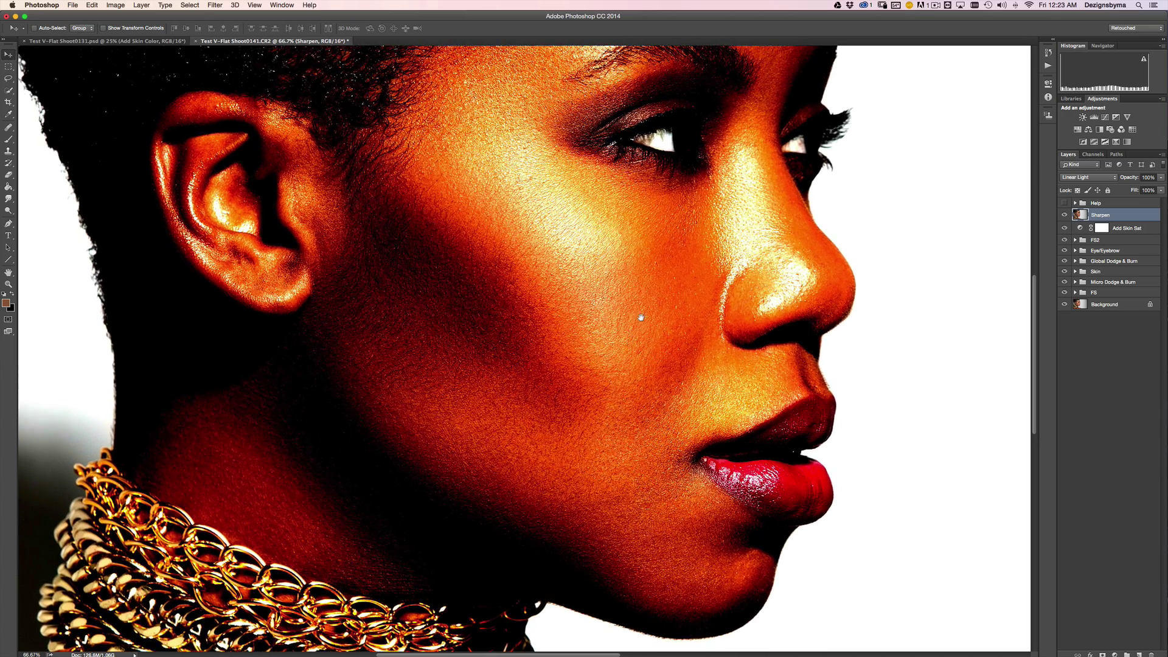
{"action": "scroll", "coordinate": [639, 279], "scroll_direction": "up", "scroll_amount": 5}
{"action": "scroll", "coordinate": [640, 279], "scroll_direction": "right", "scroll_amount": 1}
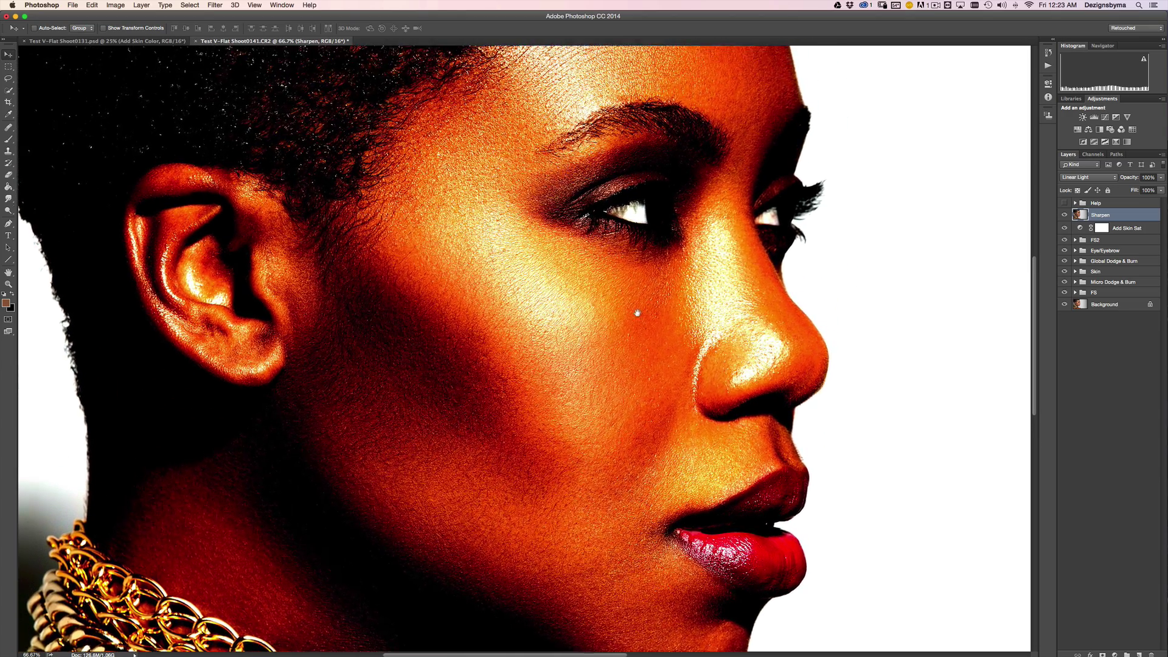
{"action": "scroll", "coordinate": [634, 310], "scroll_direction": "up", "scroll_amount": 6}
{"action": "scroll", "coordinate": [633, 311], "scroll_direction": "right", "scroll_amount": 1}
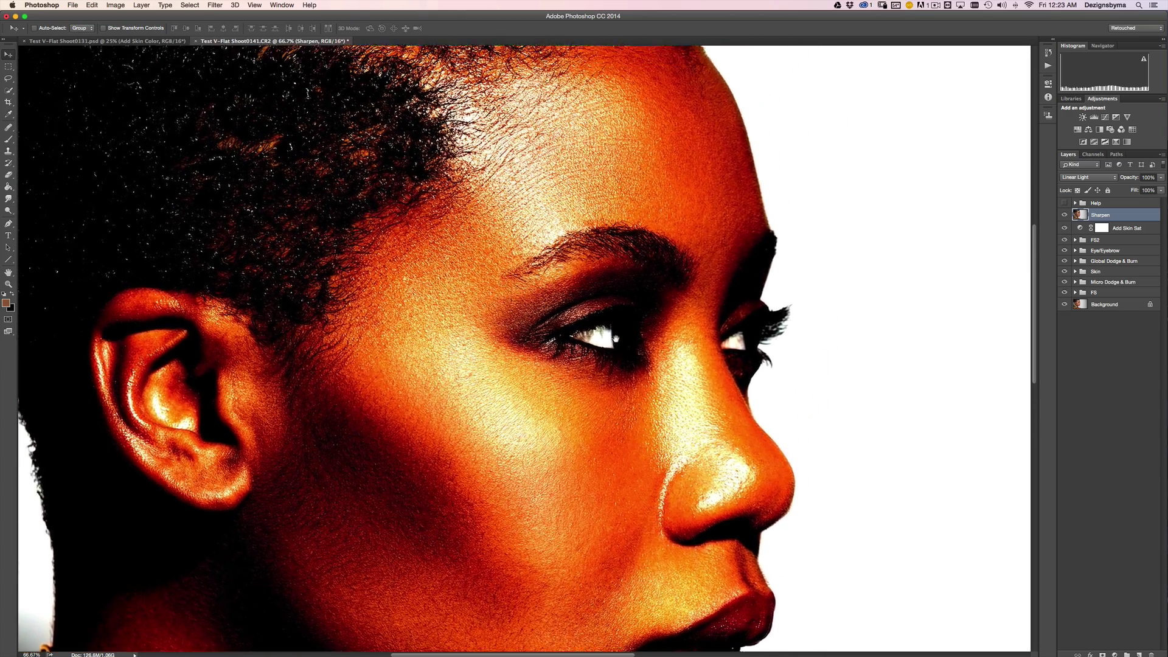
{"action": "left_click_drag", "start_coordinate": [616, 339], "coordinate": [642, 363]}
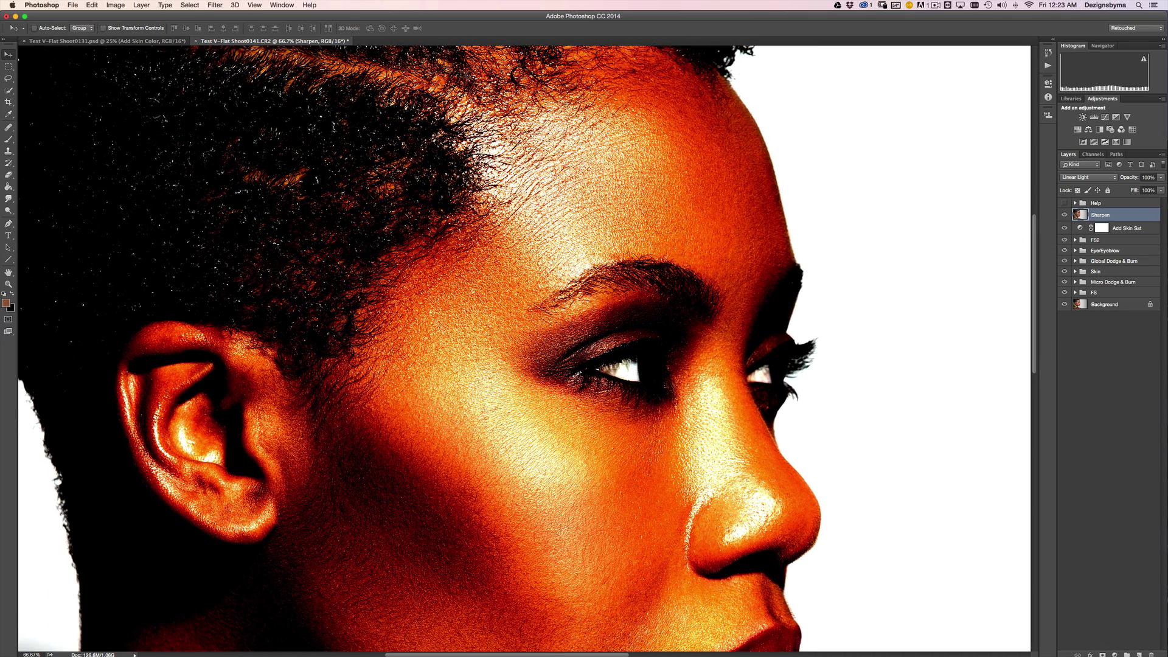
{"action": "left_click", "coordinate": [216, 5]}
{"action": "mouse_move", "coordinate": [269, 143]}
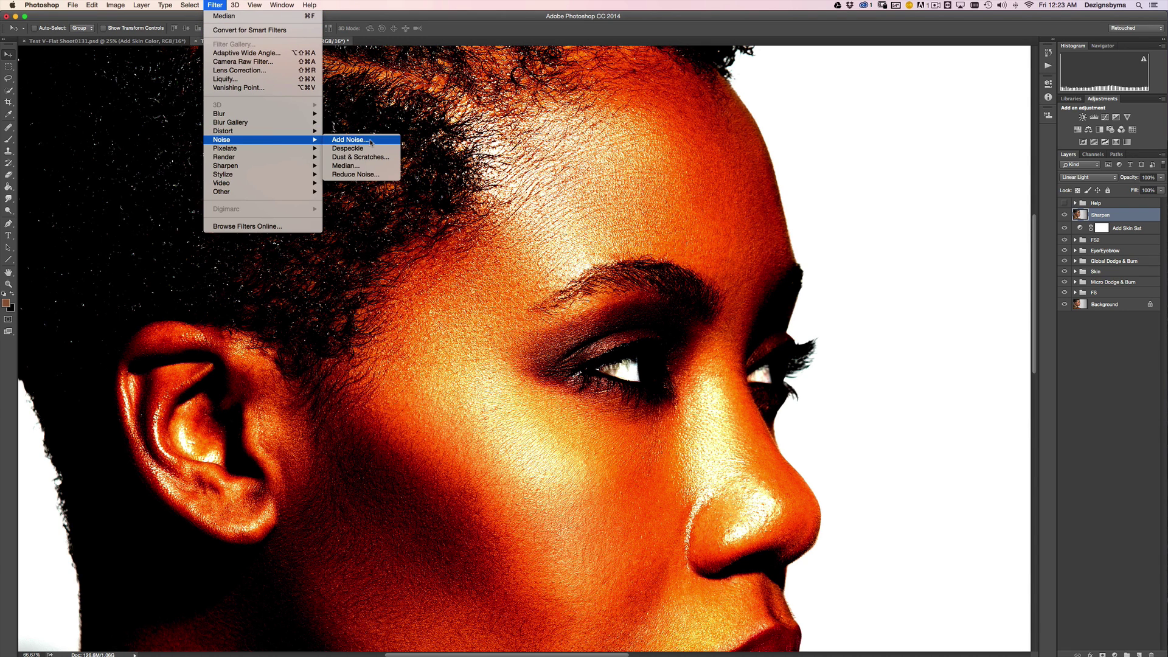
{"action": "left_click", "coordinate": [350, 140]}
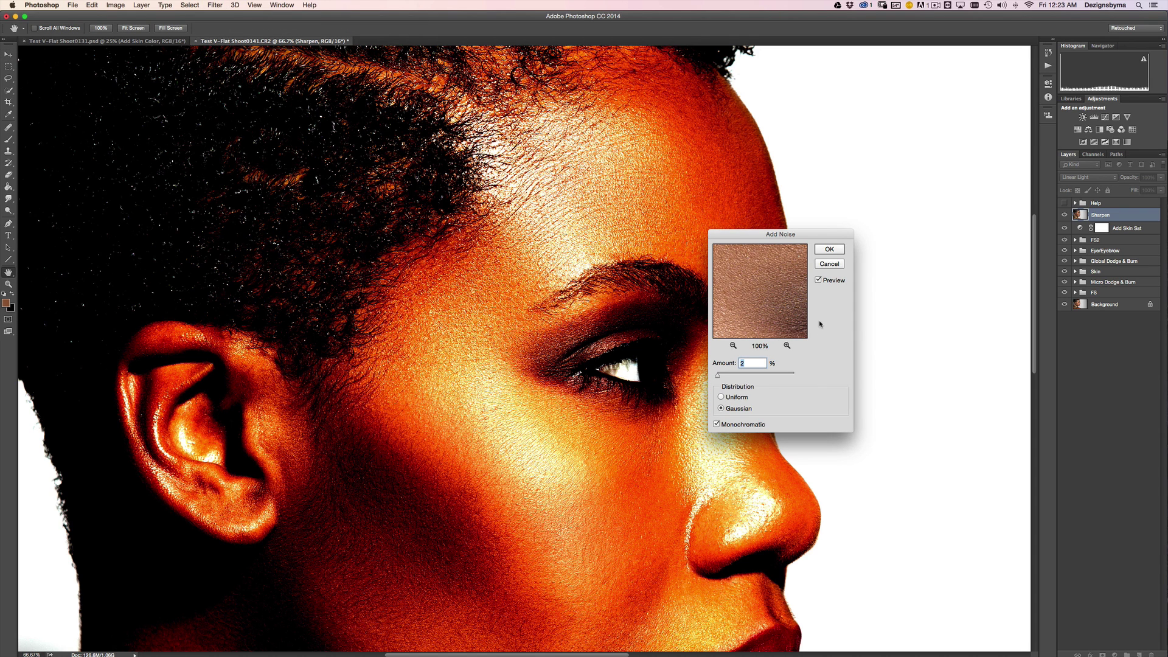
{"action": "left_click", "coordinate": [831, 265]}
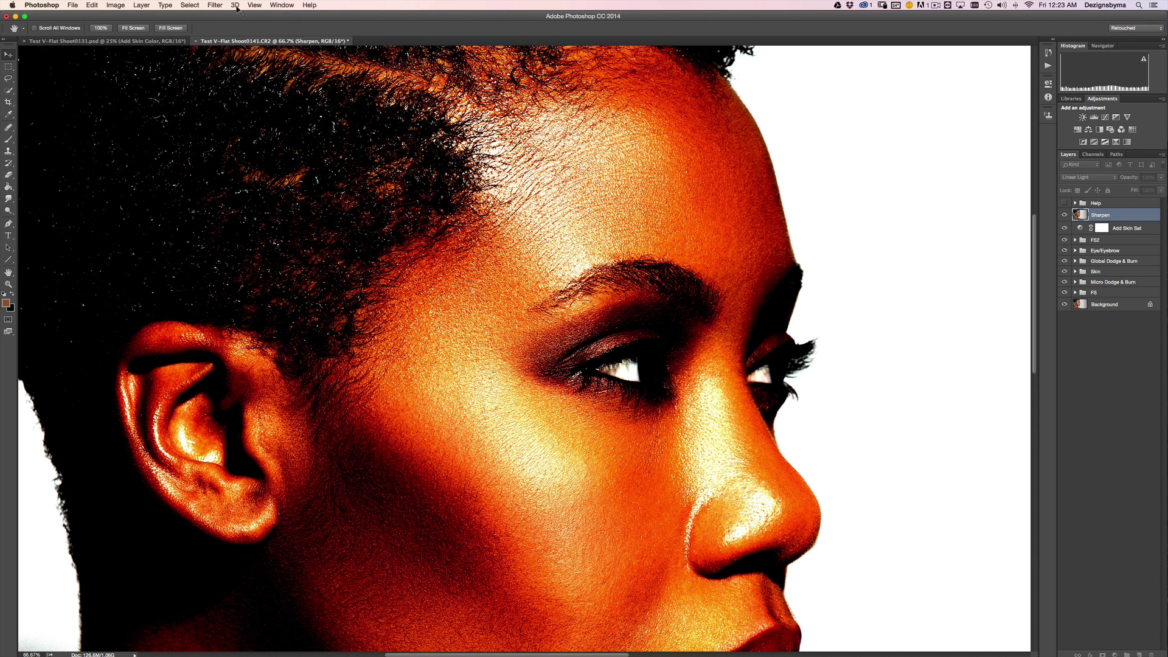
Step: Apply a High Pass filter with a 1.0 pixel radius to the Sharpen layer
{"action": "left_click", "coordinate": [214, 5]}
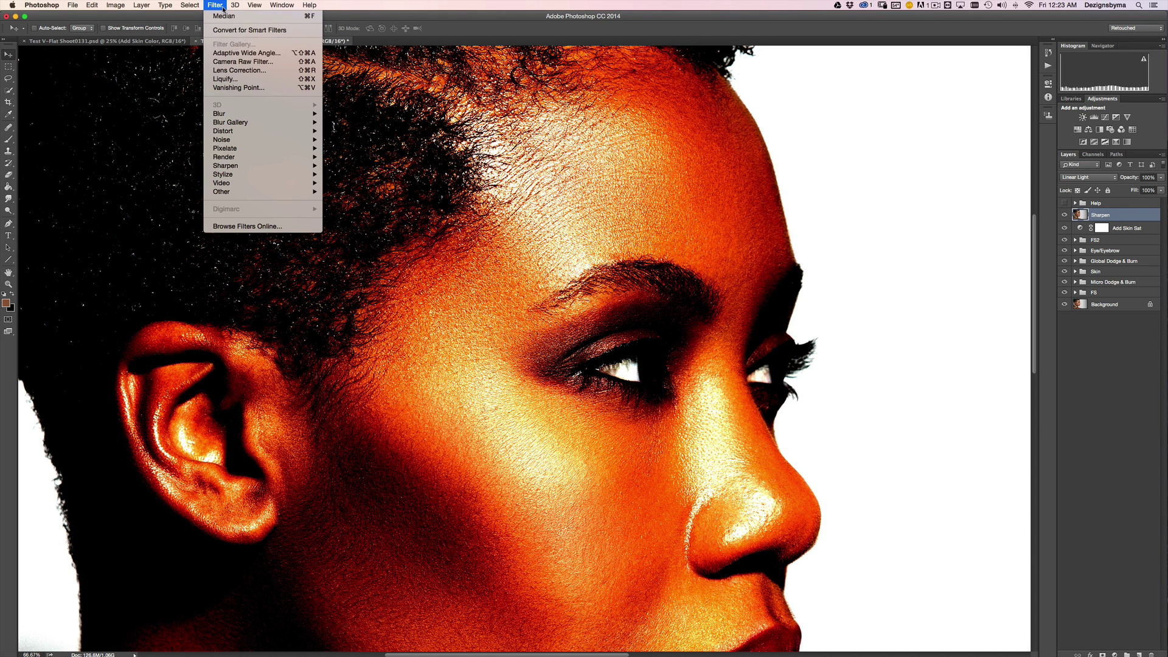
{"action": "mouse_move", "coordinate": [265, 192]}
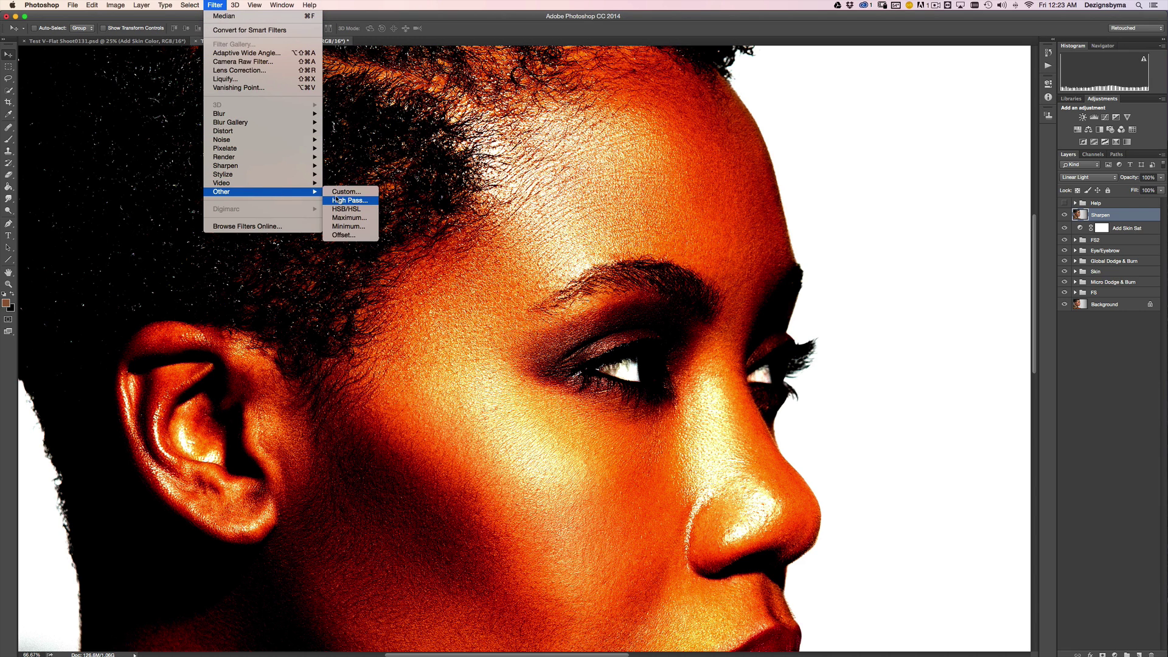
{"action": "left_click", "coordinate": [346, 201]}
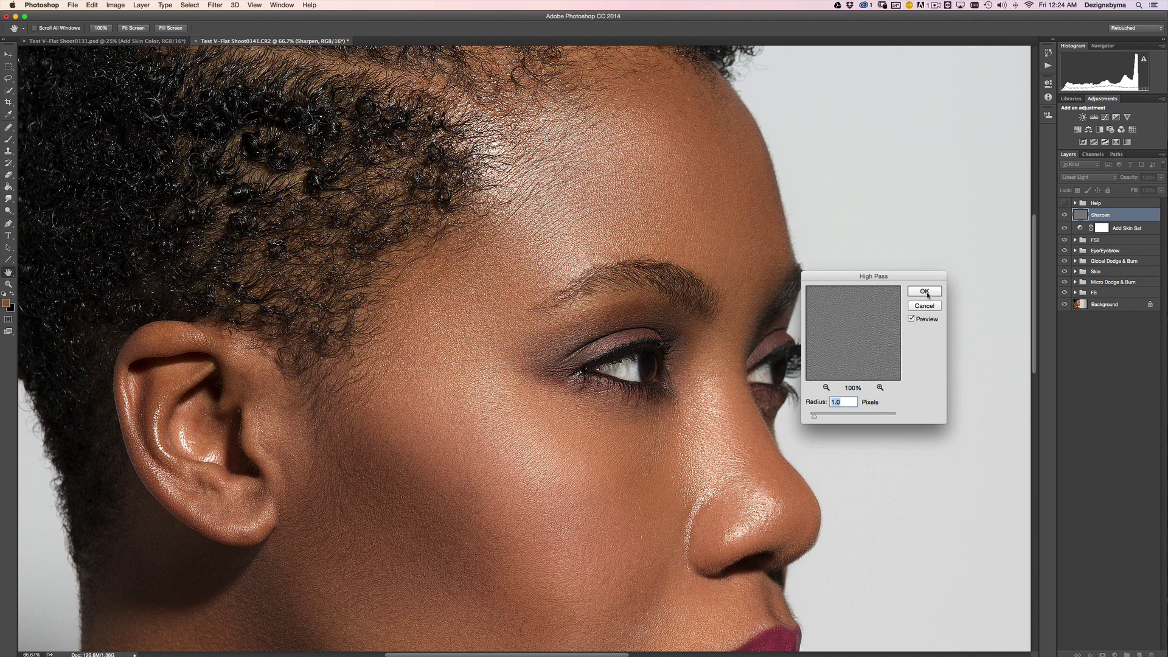
{"action": "left_click", "coordinate": [925, 291]}
{"action": "key", "text": "v"}
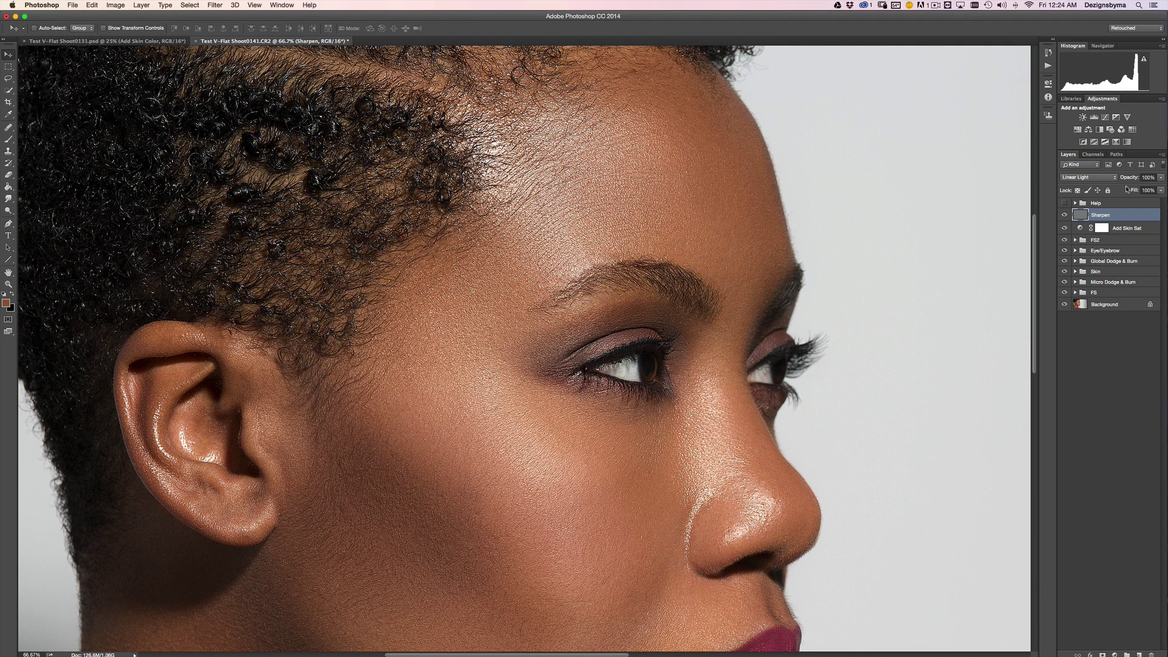
Step: Lower the Sharpen layer's opacity to 10%
{"action": "left_click_drag", "start_coordinate": [1130, 178], "coordinate": [1119, 177]}
{"action": "left_click_drag", "start_coordinate": [1130, 180], "coordinate": [1118, 177]}
{"action": "left_click_drag", "start_coordinate": [1097, 180], "coordinate": [1098, 180]}
Step: Compare the face with the Sharpen layer hidden and shown, then inspect the skin, lips and necklace
{"action": "scroll", "coordinate": [858, 289], "scroll_direction": "down", "scroll_amount": 5}
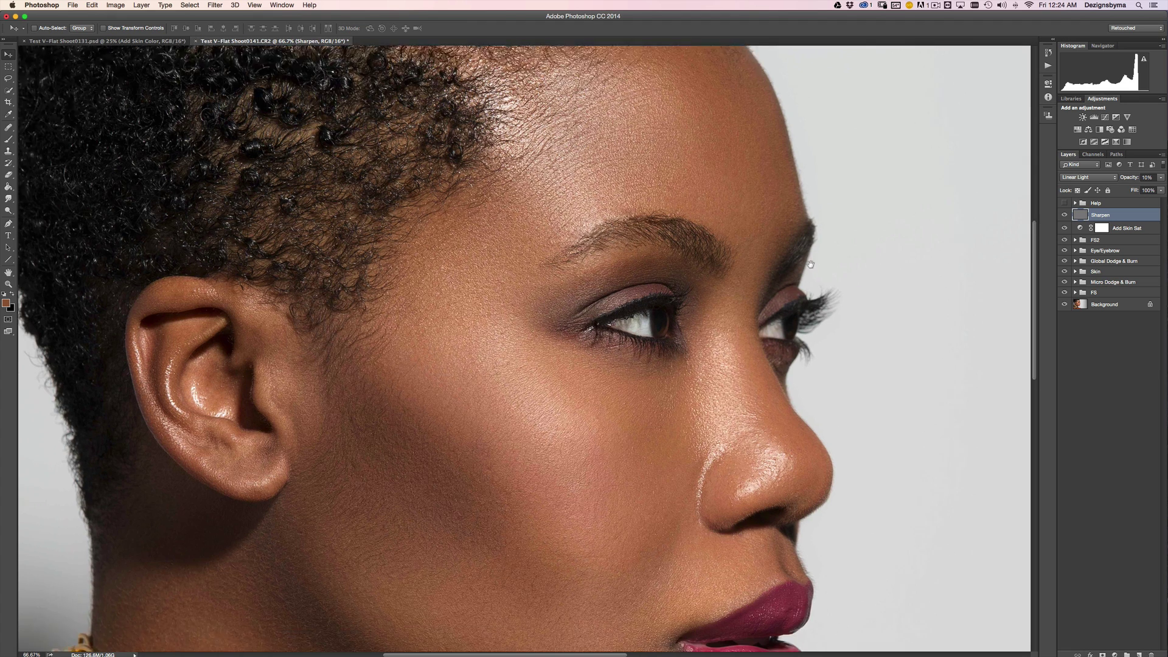
{"action": "left_click", "coordinate": [1064, 216]}
{"action": "left_click", "coordinate": [1065, 216]}
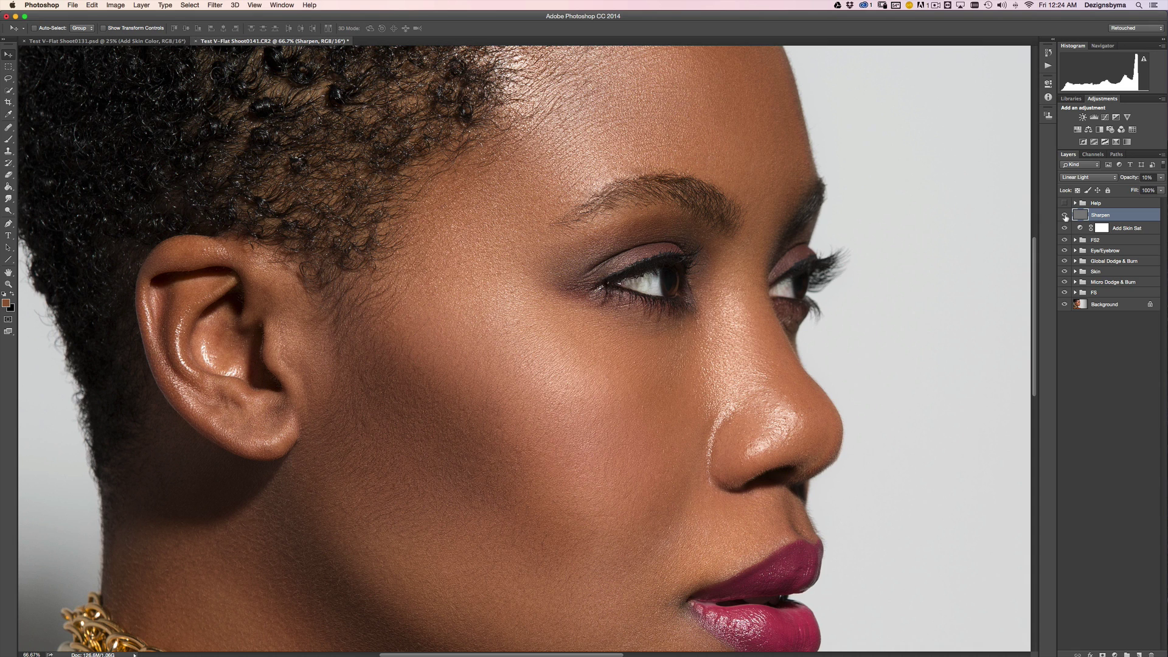
{"action": "left_click", "coordinate": [1064, 215]}
{"action": "left_click", "coordinate": [1065, 216]}
{"action": "left_click_drag", "start_coordinate": [654, 496], "coordinate": [688, 335]}
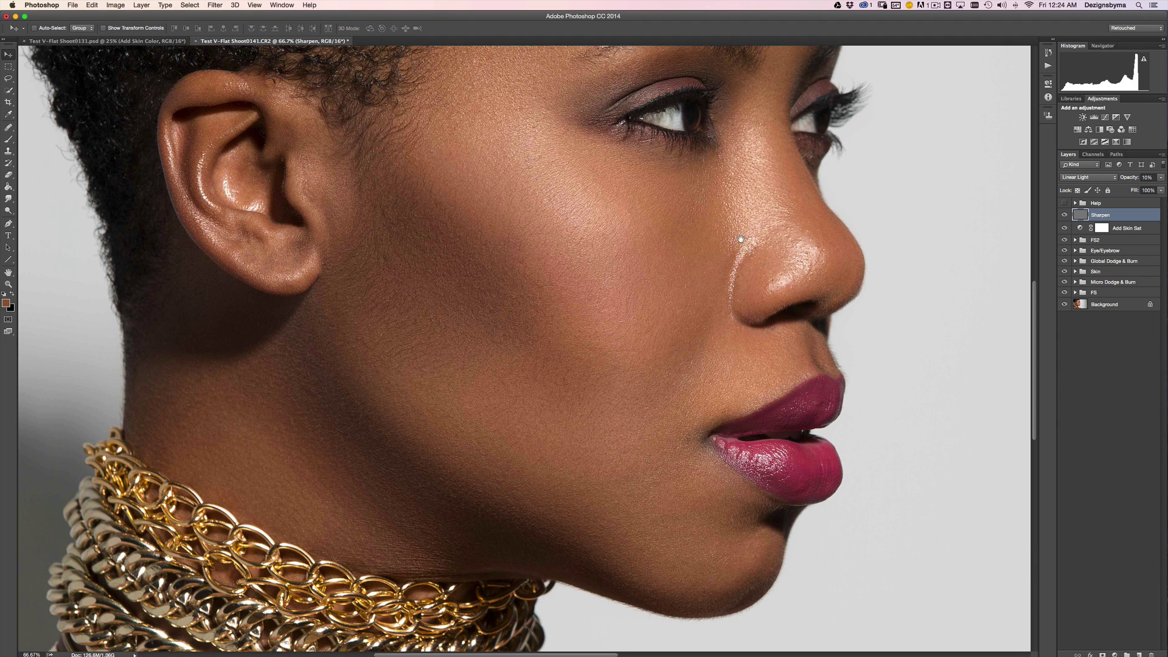
{"action": "left_click_drag", "start_coordinate": [747, 219], "coordinate": [731, 241]}
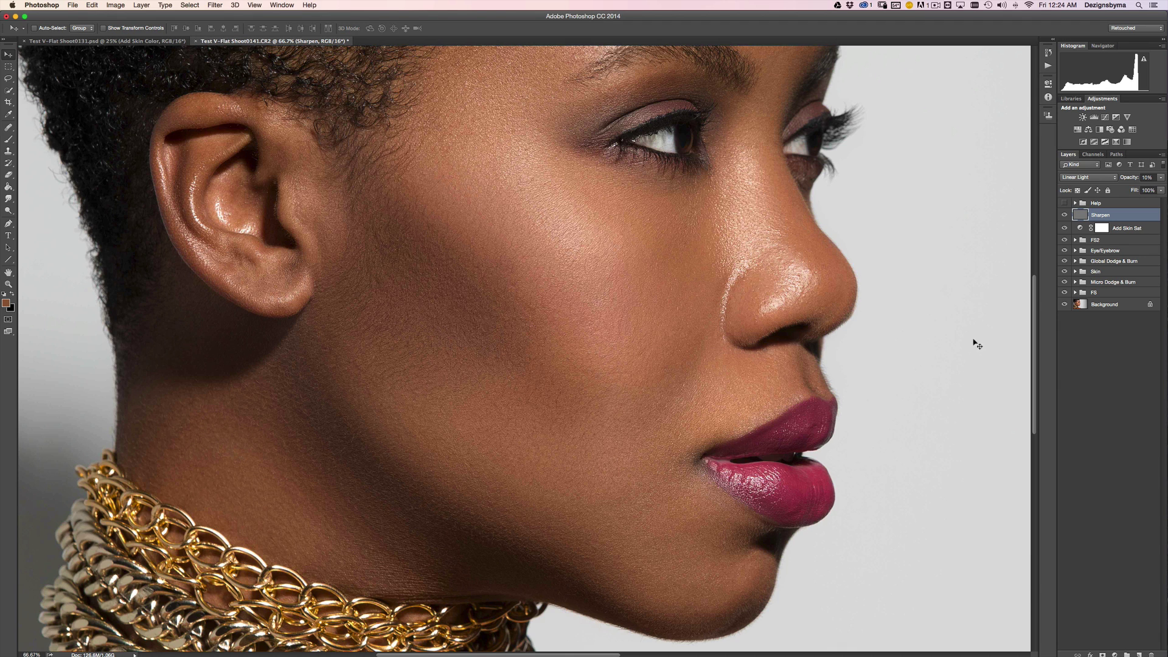
Step: Stamp all visible layers into a new layer above Sharpen and open it in the Liquify filter
{"action": "key", "text": "super+minus"}
{"action": "key", "text": "super+minus"}
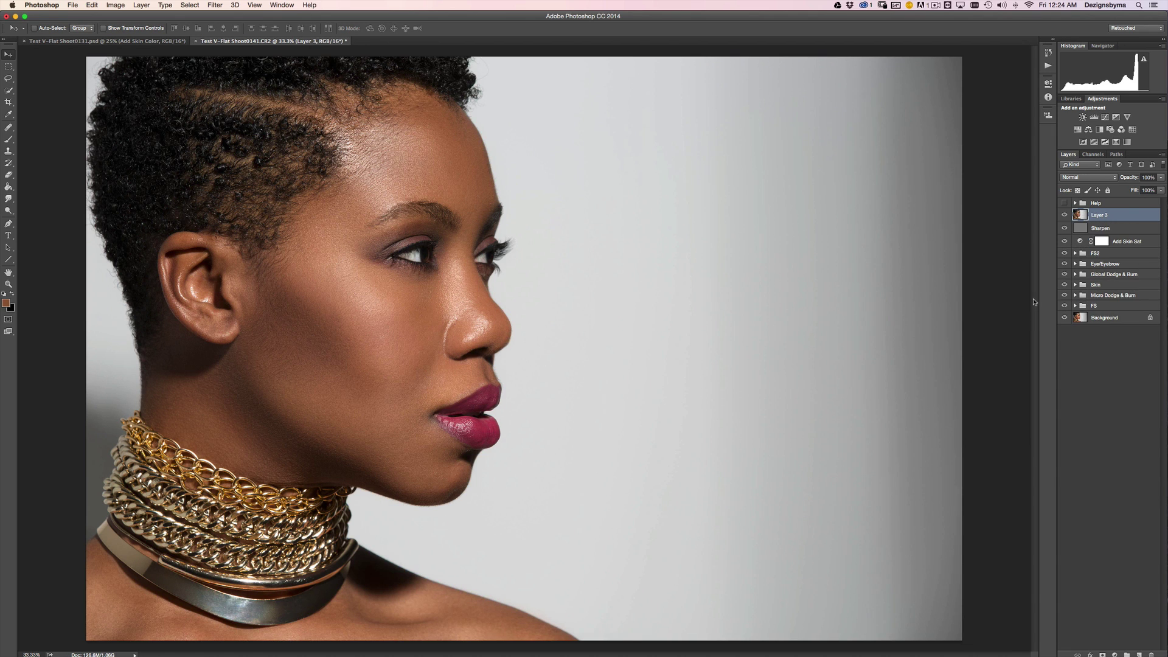
{"action": "left_click", "coordinate": [215, 5]}
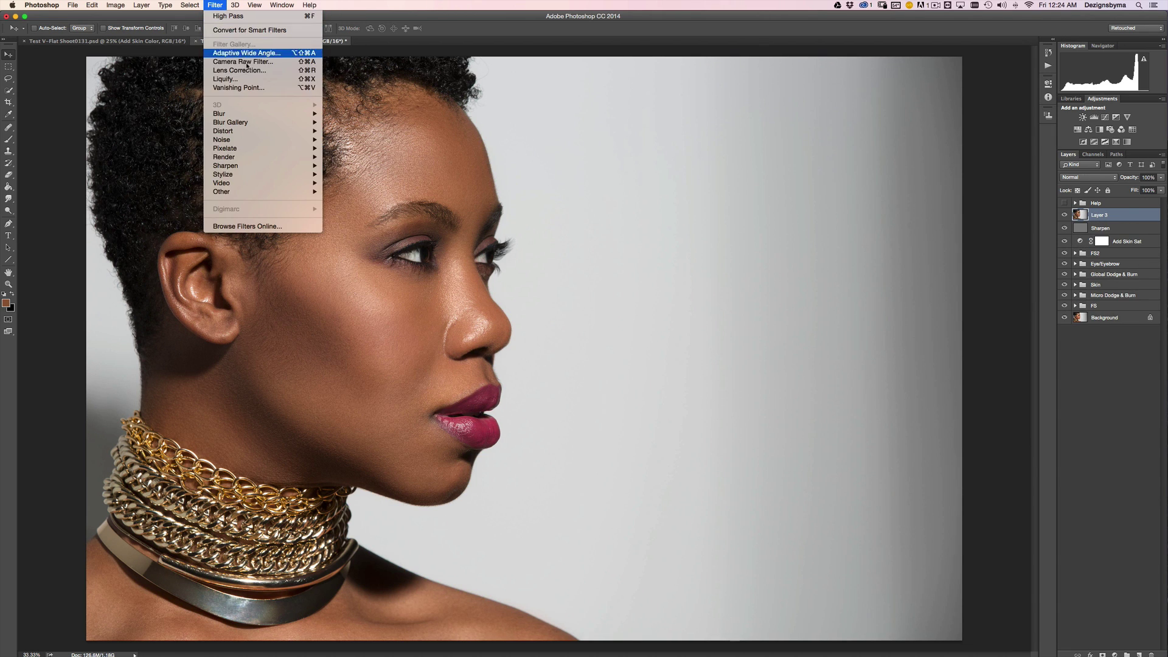
{"action": "left_click", "coordinate": [251, 80]}
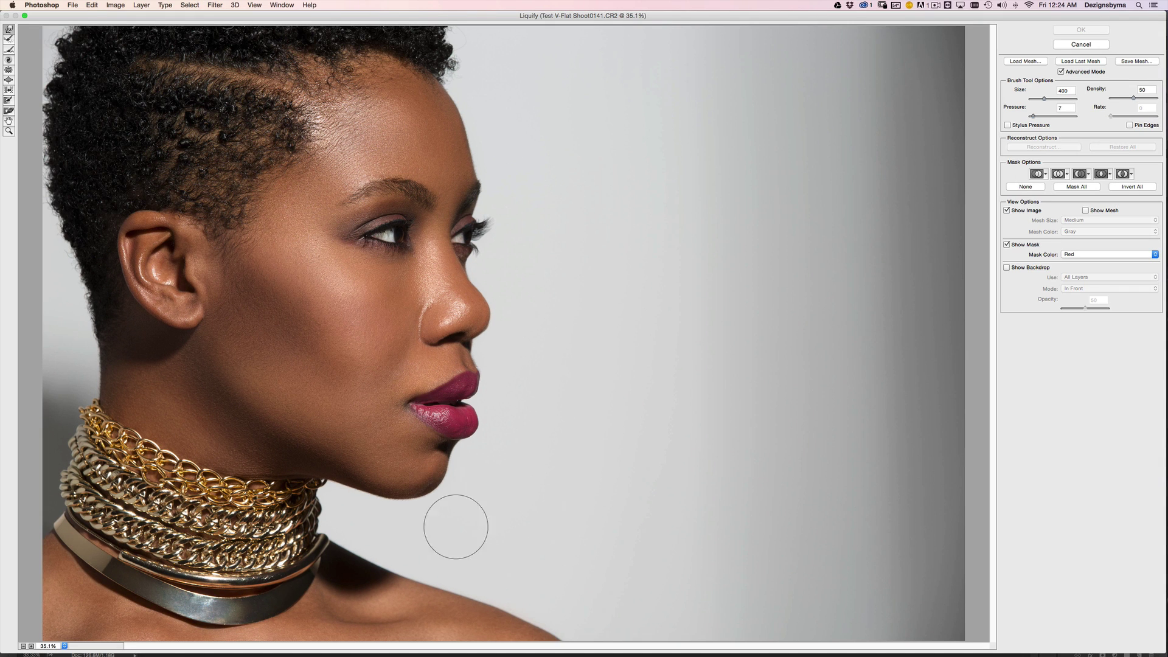
Step: Set the Liquify brush size to 600 and nudge the shoulder edge beside the necklace slightly upward
{"action": "key", "text": "bracketright"}
{"action": "key", "text": "bracketright"}
{"action": "key", "text": "bracketleft"}
{"action": "left_click_drag", "start_coordinate": [377, 559], "coordinate": [382, 553]}
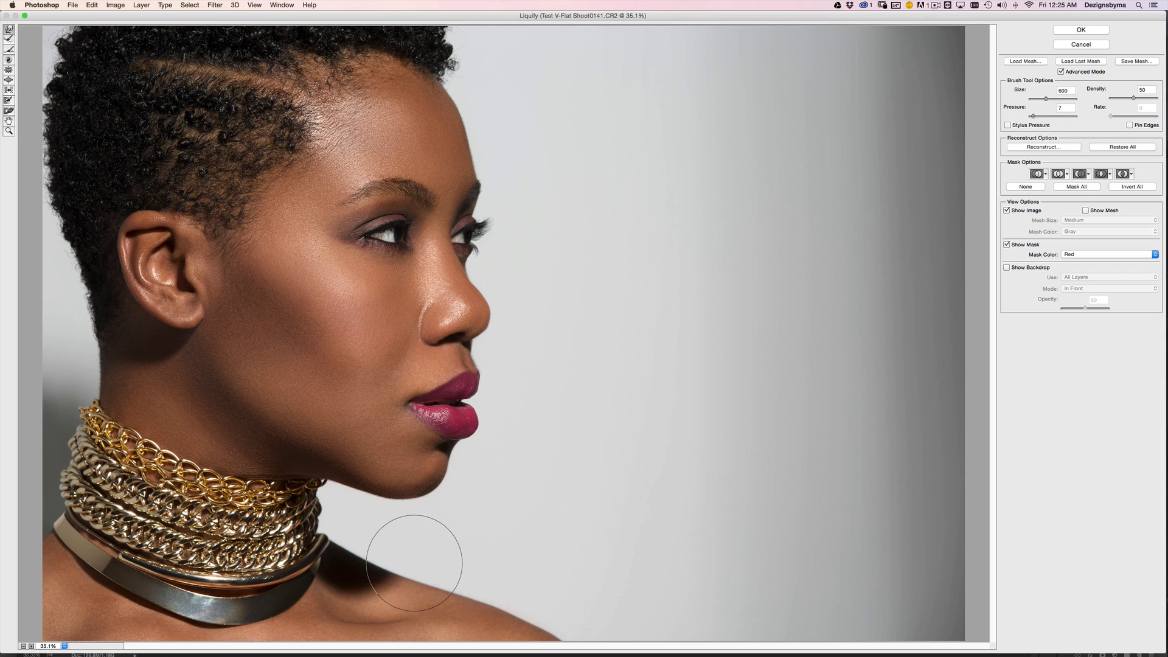
Step: Reduce the Liquify brush size to 100 for fine shaping around the lips
{"action": "key", "text": "bracketleft"}
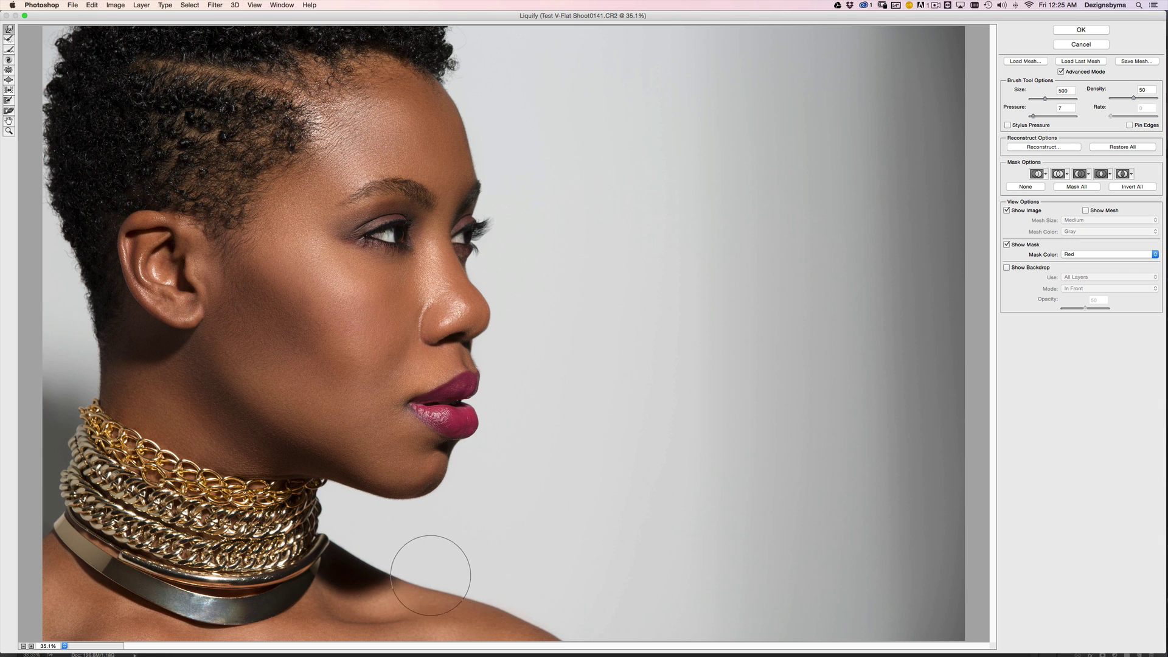
{"action": "key", "text": "bracketleft"}
{"action": "key", "text": "super+equal"}
{"action": "key", "text": "super+equal"}
{"action": "key", "text": "super+equal"}
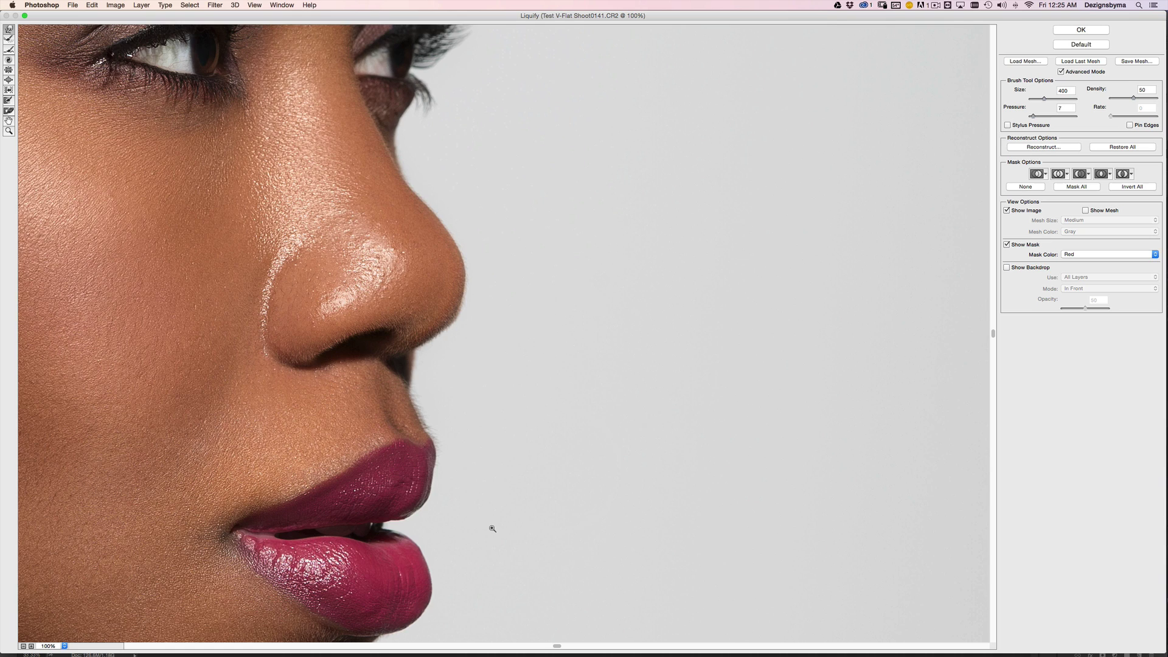
{"action": "scroll", "coordinate": [469, 473], "scroll_direction": "down", "scroll_amount": 5}
{"action": "key", "text": "bracketleft"}
{"action": "key", "text": "bracketleft"}
{"action": "key", "text": "bracketleft"}
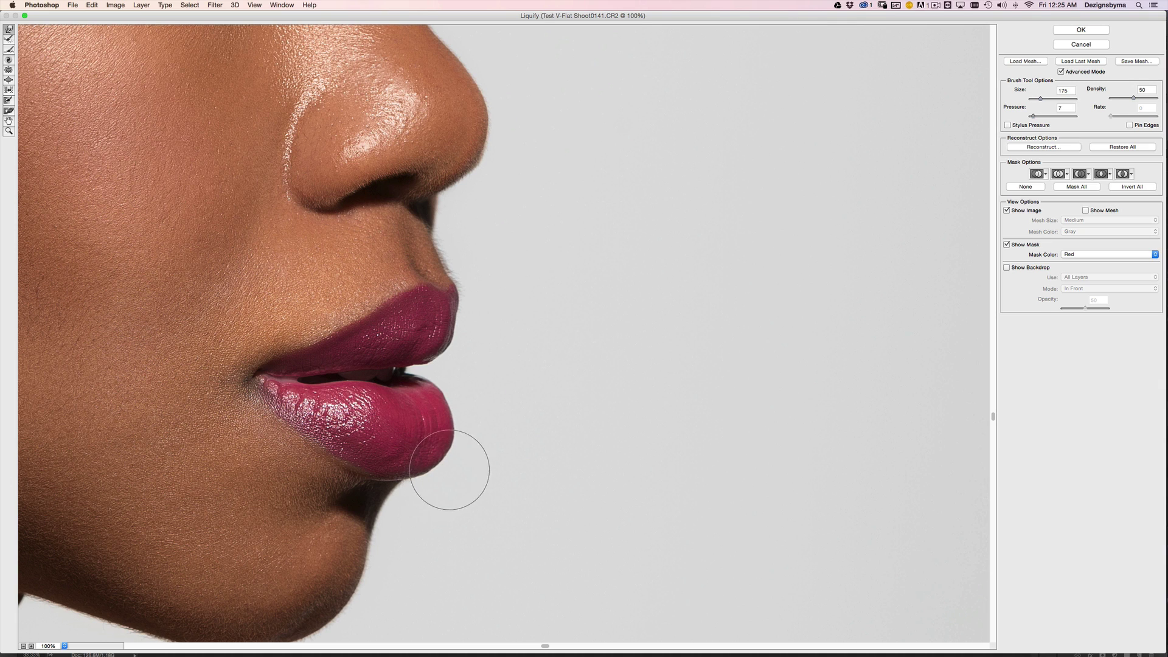
{"action": "key", "text": "bracketleft"}
{"action": "key", "text": "bracketleft"}
{"action": "key", "text": "bracketleft"}
Step: Set the Liquify brush size to 300 for broader shaping of the head and face
{"action": "key", "text": "super+minus"}
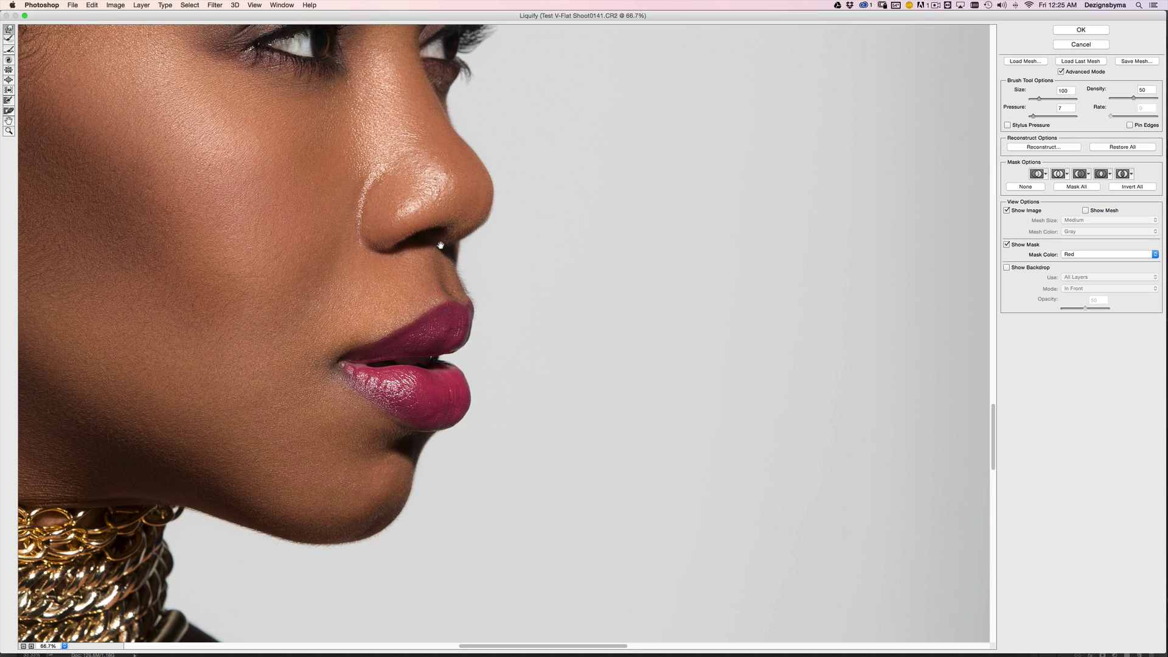
{"action": "key", "text": "super+minus"}
{"action": "key", "text": "super+minus"}
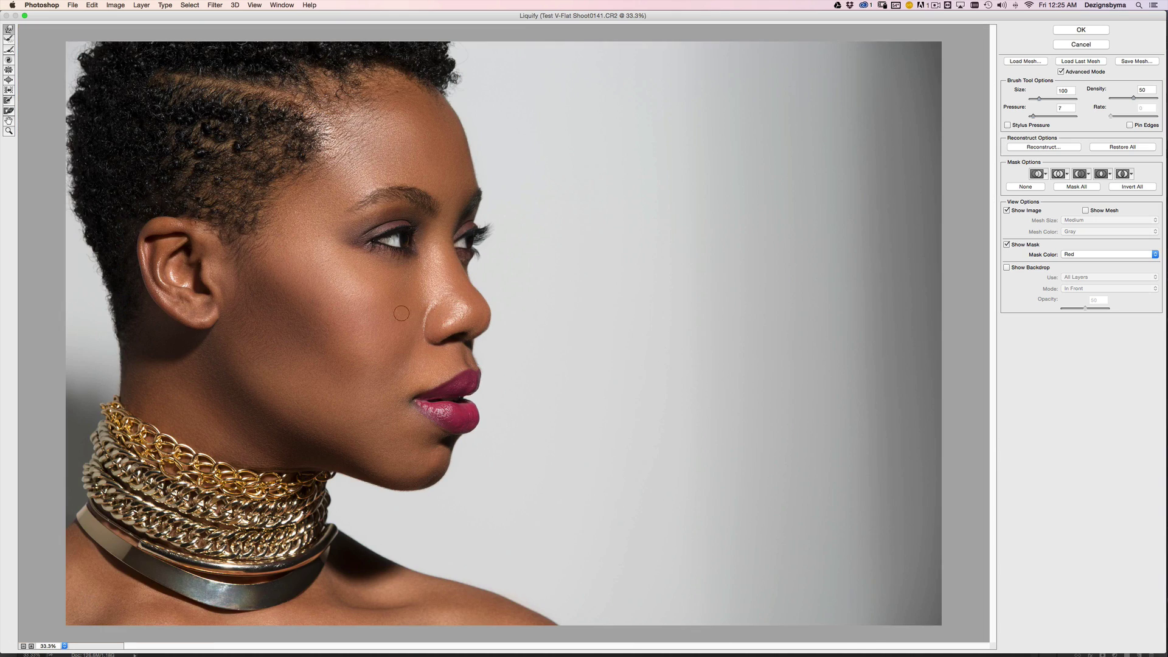
{"action": "key", "text": "bracketright"}
{"action": "key", "text": "bracketright"}
{"action": "key", "text": "bracketright"}
{"action": "key", "text": "bracketright"}
{"action": "key", "text": "bracketright"}
{"action": "key", "text": "bracketright"}
{"action": "key", "text": "bracketright"}
{"action": "key", "text": "bracketright"}
{"action": "key", "text": "bracketright"}
{"action": "key", "text": "bracketright"}
{"action": "key", "text": "bracketright"}
{"action": "key", "text": "bracketright"}
{"action": "key", "text": "bracketright"}
{"action": "key", "text": "bracketleft"}
{"action": "key", "text": "bracketleft"}
{"action": "key", "text": "bracketleft"}
{"action": "key", "text": "bracketleft"}
{"action": "key", "text": "bracketleft"}
{"action": "key", "text": "bracketleft"}
{"action": "key", "text": "bracketright"}
{"action": "key", "text": "bracketleft"}
Step: Reduce the Liquify brush size to 125 for finer shaping around the eyebrow and eye
{"action": "key", "text": "super+equal"}
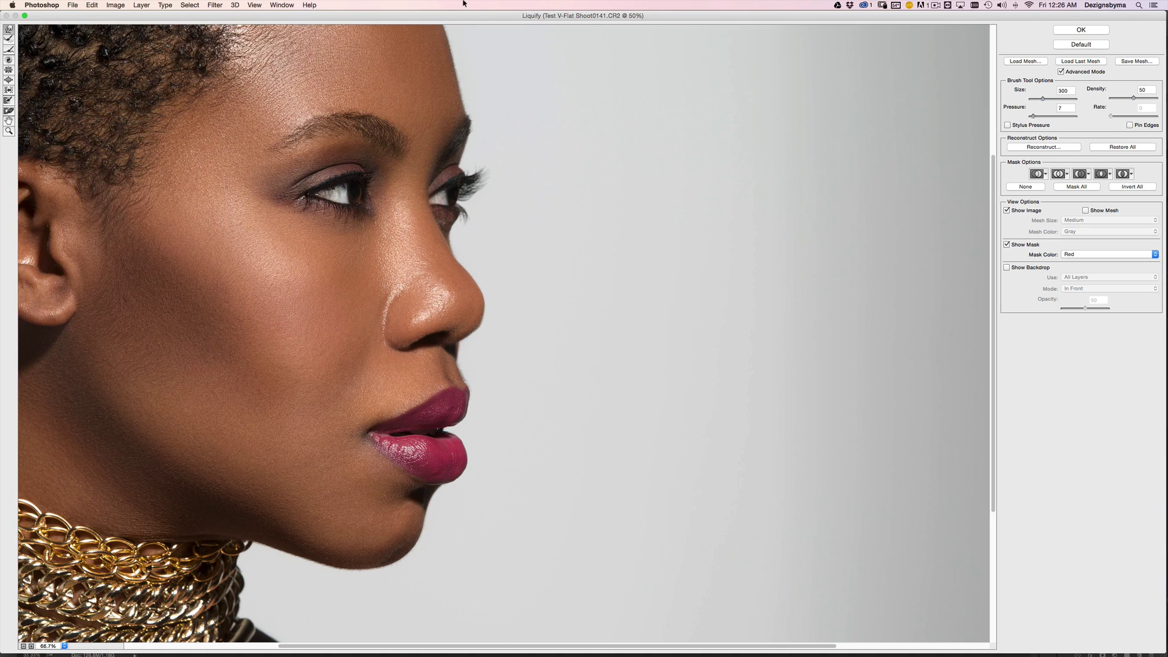
{"action": "scroll", "coordinate": [391, 316], "scroll_direction": "up", "scroll_amount": 5}
{"action": "scroll", "coordinate": [391, 316], "scroll_direction": "left", "scroll_amount": 5}
{"action": "key", "text": "bracketleft"}
{"action": "key", "text": "bracketleft"}
{"action": "key", "text": "bracketleft"}
{"action": "key", "text": "bracketleft"}
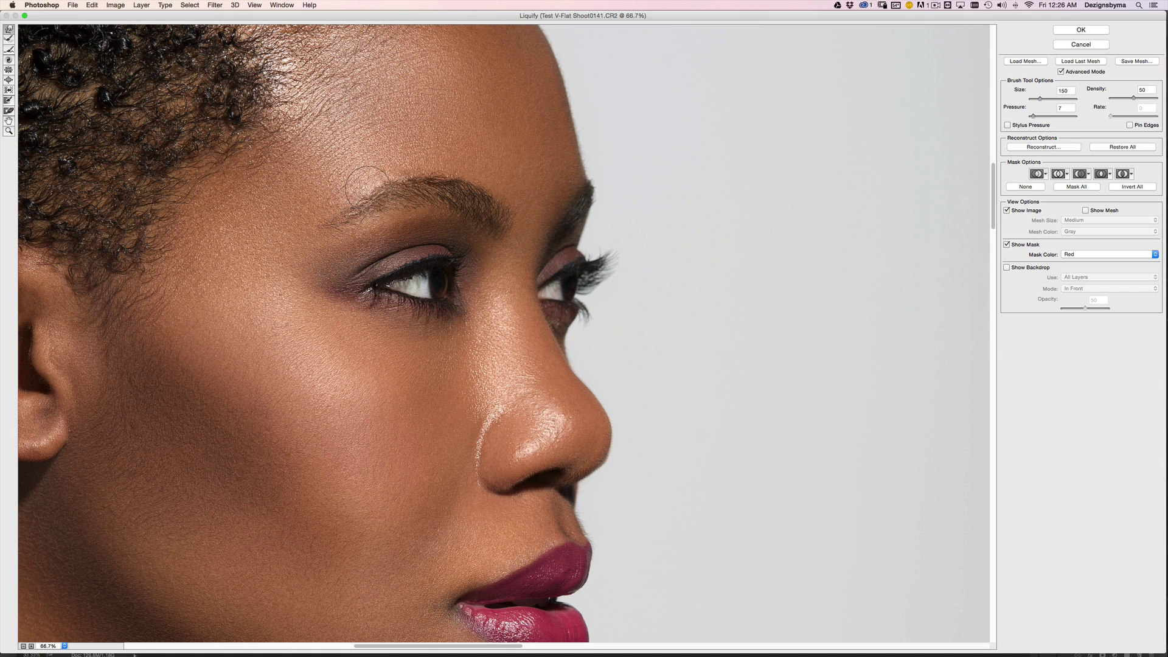
{"action": "key", "text": "bracketleft"}
Step: Enlarge the Liquify brush for overall shaping of the portrait and apply the Liquify changes
{"action": "key", "text": "super+minus"}
{"action": "key", "text": "super+minus"}
{"action": "key", "text": "super+minus"}
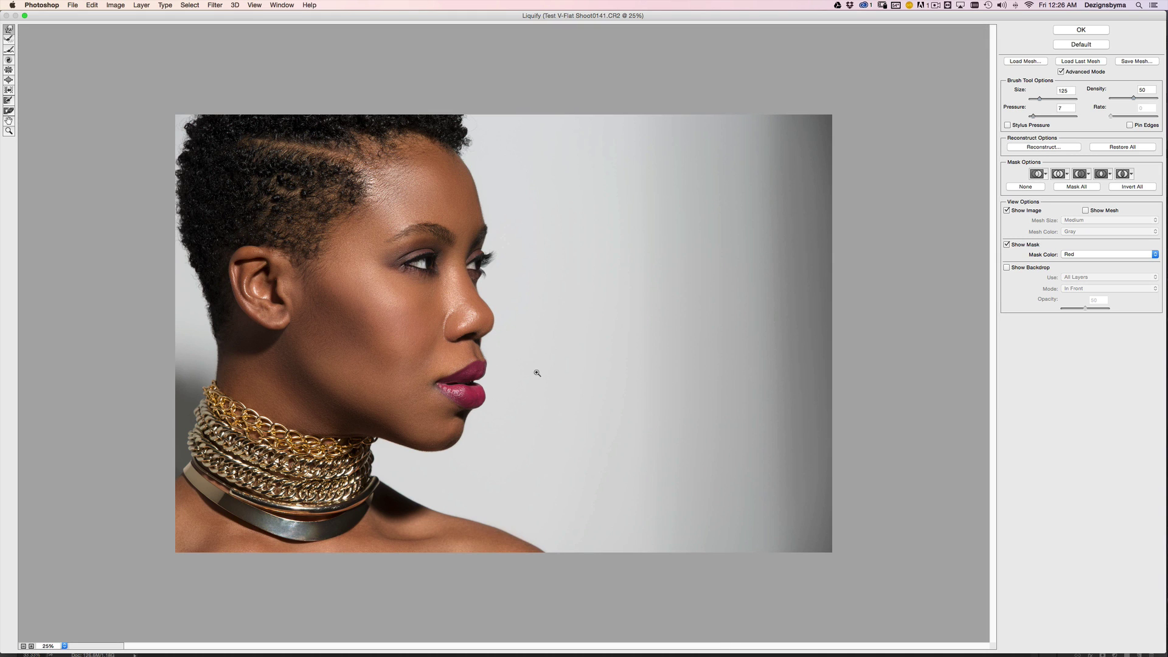
{"action": "key", "text": "bracketright"}
{"action": "key", "text": "bracketright"}
{"action": "key", "text": "bracketright"}
{"action": "key", "text": "bracketright"}
{"action": "key", "text": "bracketright"}
{"action": "key", "text": "bracketright"}
{"action": "key", "text": "super+space"}
{"action": "key", "text": "bracketright"}
{"action": "key", "text": "bracketright"}
{"action": "key", "text": "bracketright"}
{"action": "key", "text": "bracketright"}
{"action": "key", "text": "bracketleft"}
{"action": "key", "text": "bracketleft"}
{"action": "key", "text": "bracketright"}
{"action": "left_click", "coordinate": [1077, 32]}
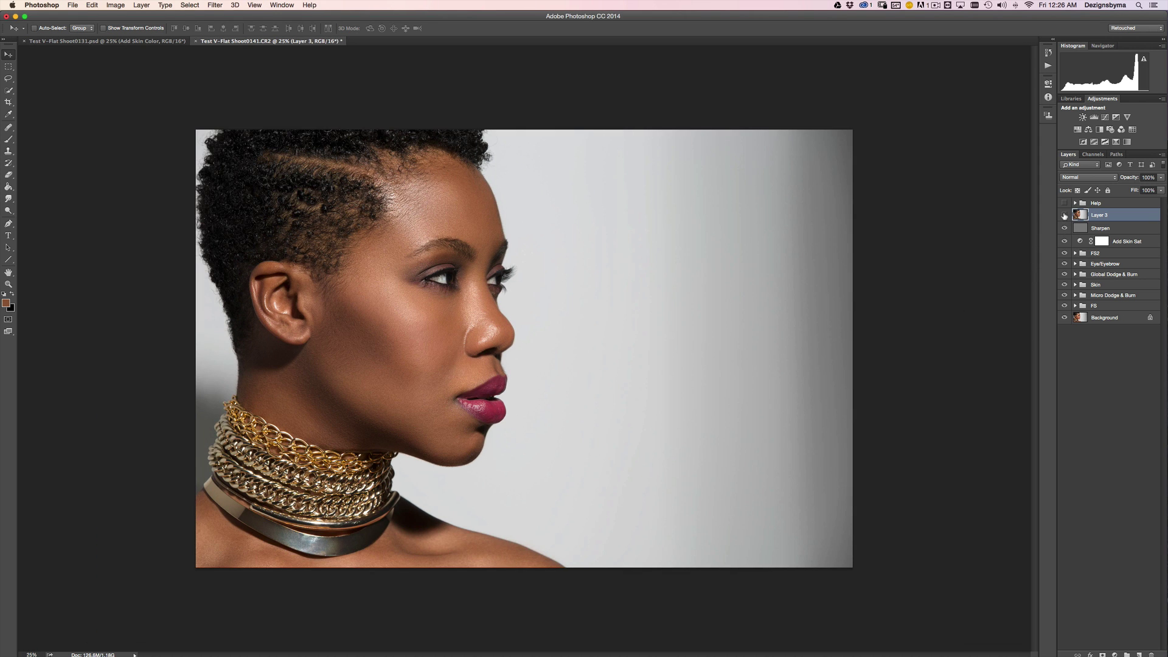
Step: Compare the portrait with the liquified layer hidden and shown, briefly displaying the Help group in black and white
{"action": "left_click", "coordinate": [1065, 215]}
{"action": "left_click", "coordinate": [1065, 214]}
{"action": "left_click", "coordinate": [1065, 215]}
{"action": "left_click", "coordinate": [1065, 215]}
{"action": "left_click", "coordinate": [1065, 215]}
{"action": "left_click", "coordinate": [1065, 203]}
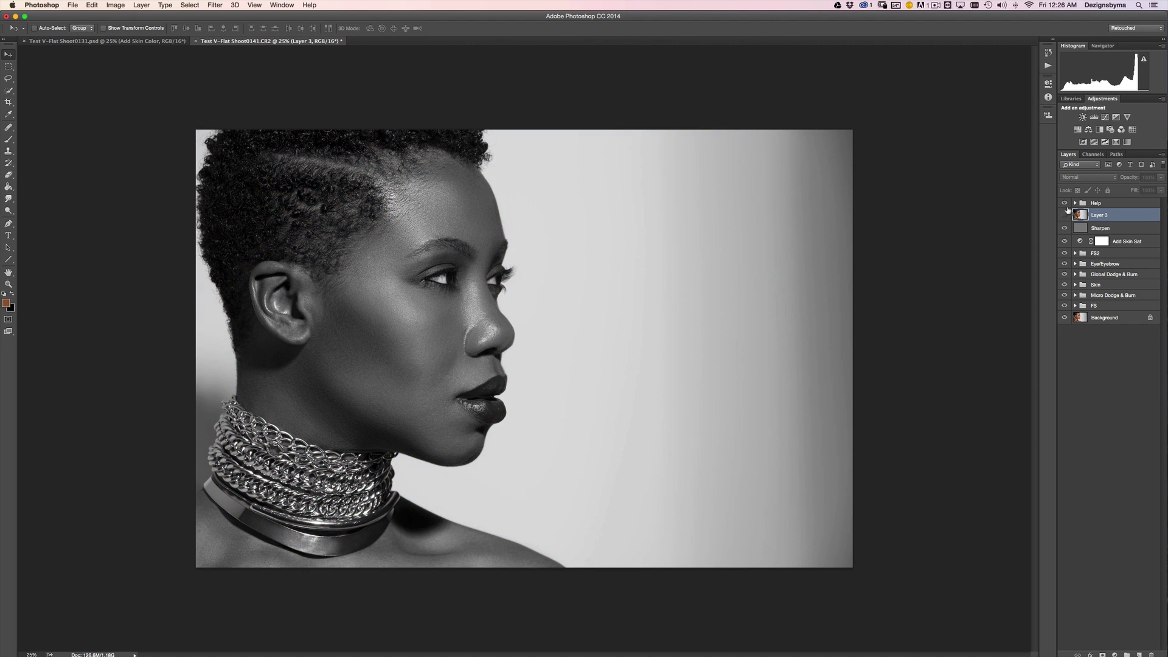
{"action": "left_click", "coordinate": [1065, 203]}
{"action": "left_click", "coordinate": [1065, 215]}
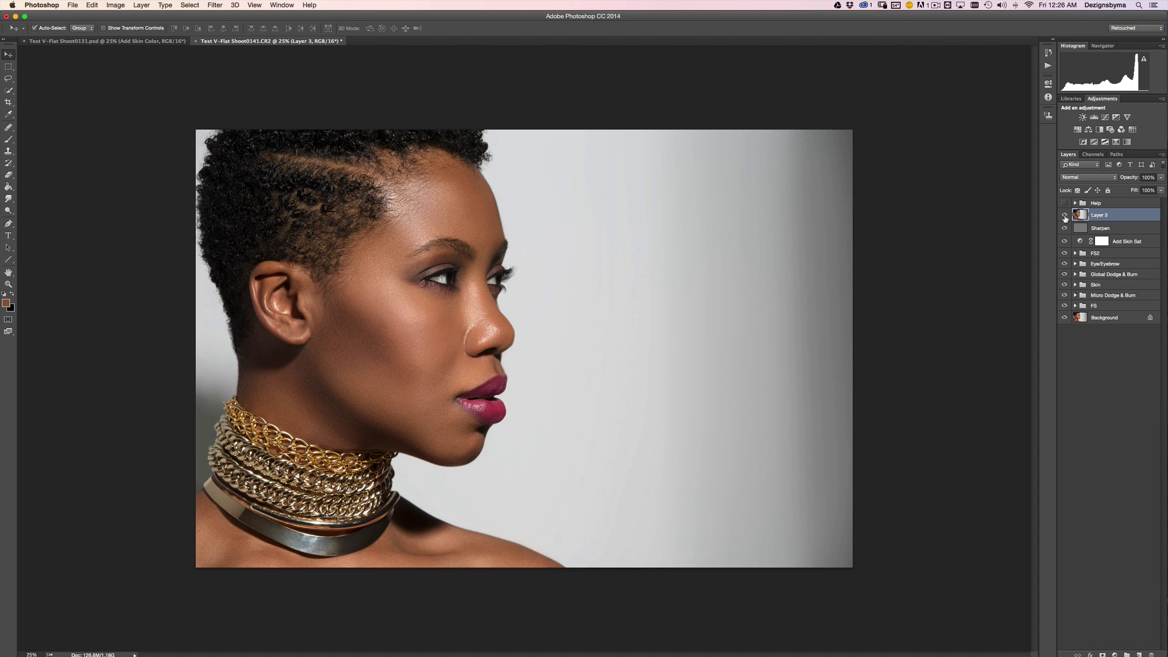
Step: Examine the whole portrait and its grey background at different magnifications
{"action": "key", "text": "super+minus"}
{"action": "key", "text": "super+plus"}
{"action": "key", "text": "super+minus"}
{"action": "key", "text": "super+plus"}
{"action": "key", "text": "super+plus"}
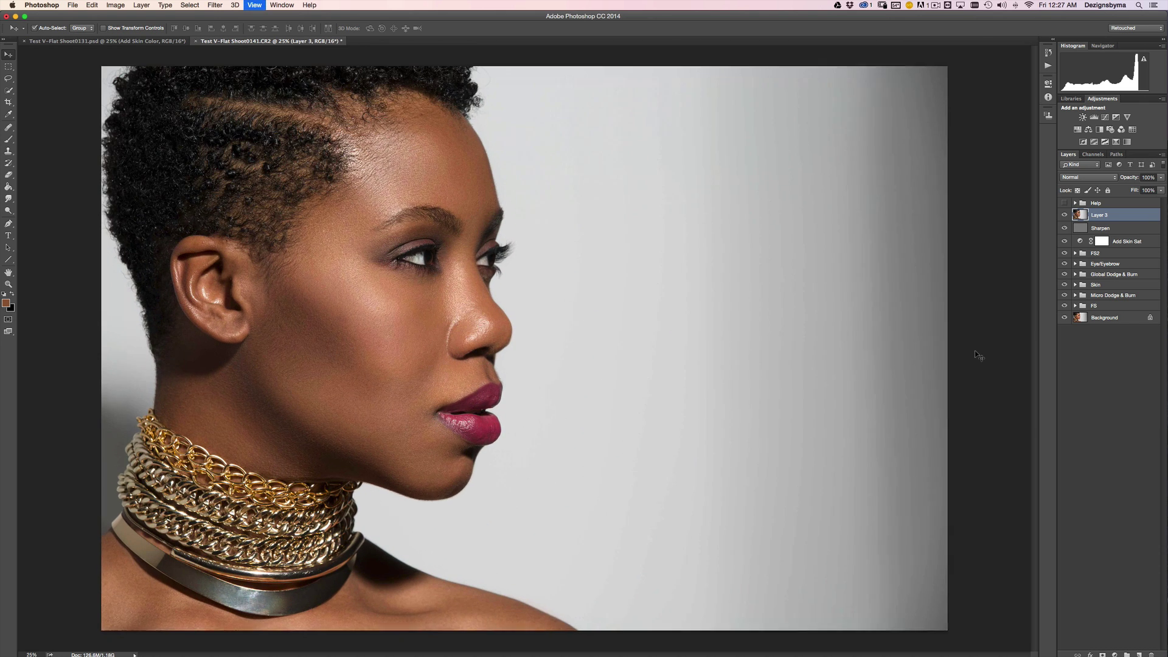
{"action": "key", "text": "super+minus"}
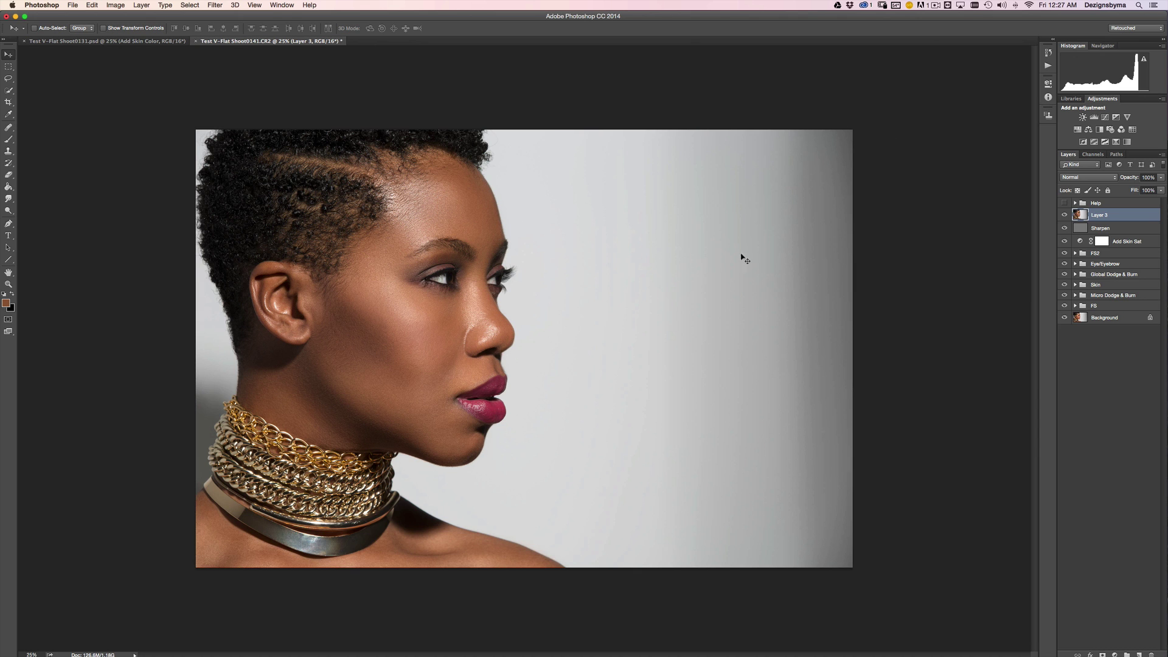
{"action": "key", "text": "super+plus"}
{"action": "key", "text": "super+minus"}
{"action": "key", "text": "super+plus"}
{"action": "key", "text": "super+minus"}
Step: Stamp all visible layers into a new top merged layer and rename the liquified layer below it as Shape
{"action": "key", "text": "super"}
{"action": "key", "text": "super+alt+shift+e"}
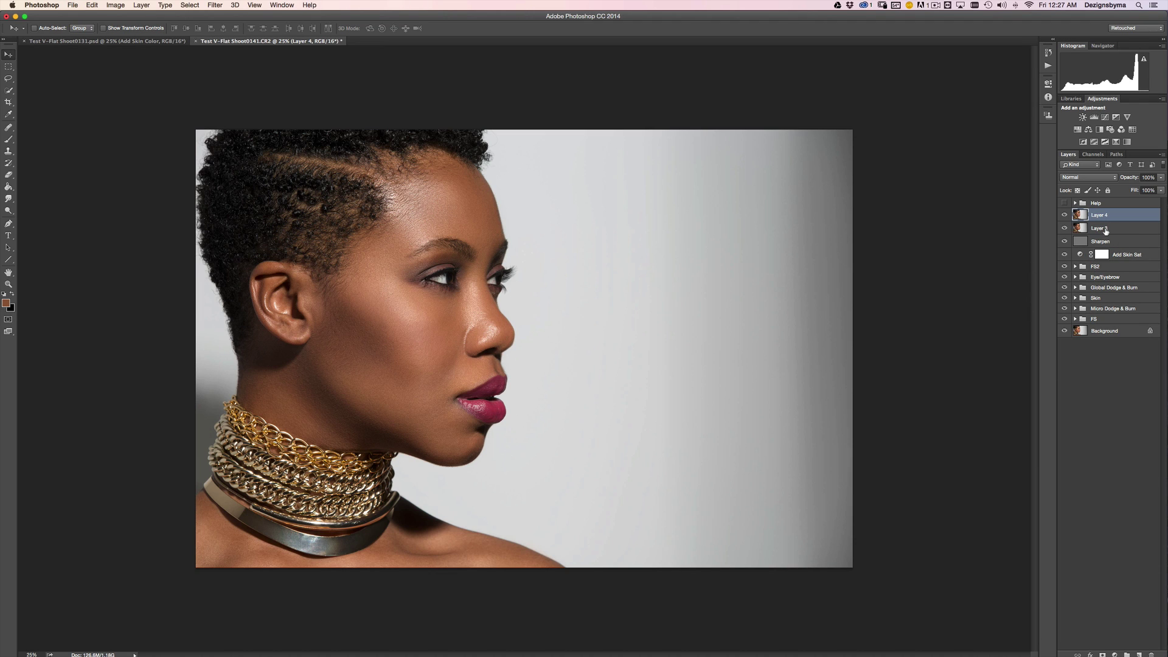
{"action": "double_click", "coordinate": [1100, 229]}
{"action": "type", "text": "Sha[e"}
{"action": "key", "text": "Return"}
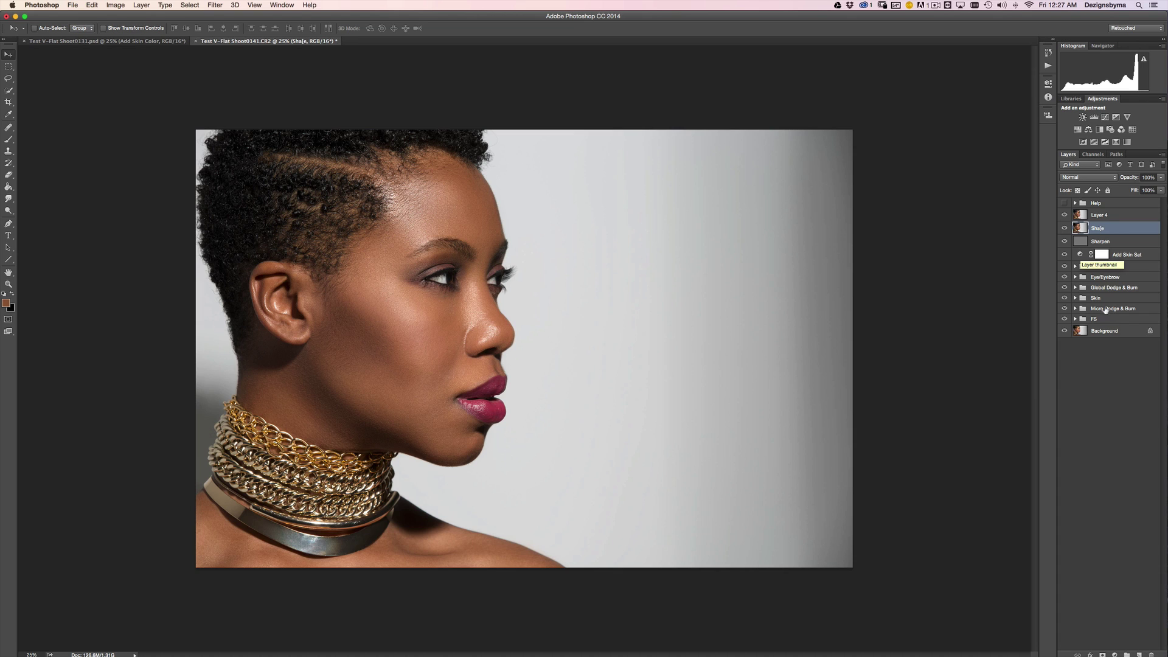
{"action": "double_click", "coordinate": [1098, 228]}
{"action": "type", "text": "Shape"}
{"action": "key", "text": "Return"}
Step: Rename the new merged layer above Shape as BG
{"action": "double_click", "coordinate": [1101, 215]}
{"action": "type", "text": "BG"}
{"action": "key", "text": "Return"}
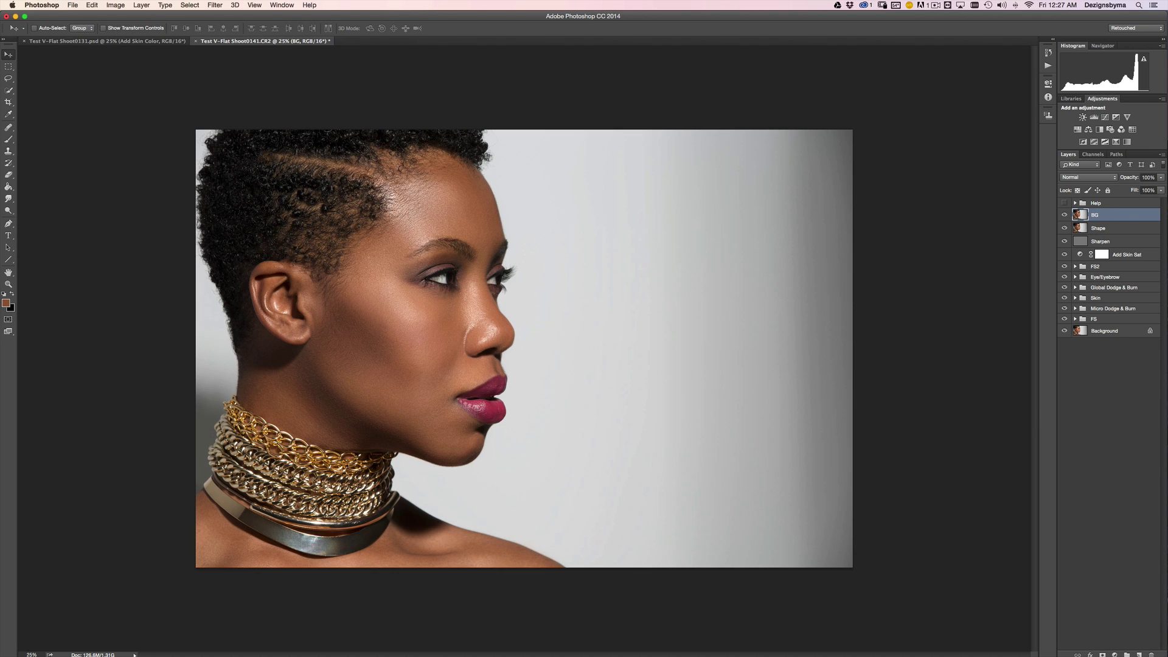
Step: Select the grey backdrop in front of the face on the BG layer with the Quick Selection tool
{"action": "left_click", "coordinate": [9, 90]}
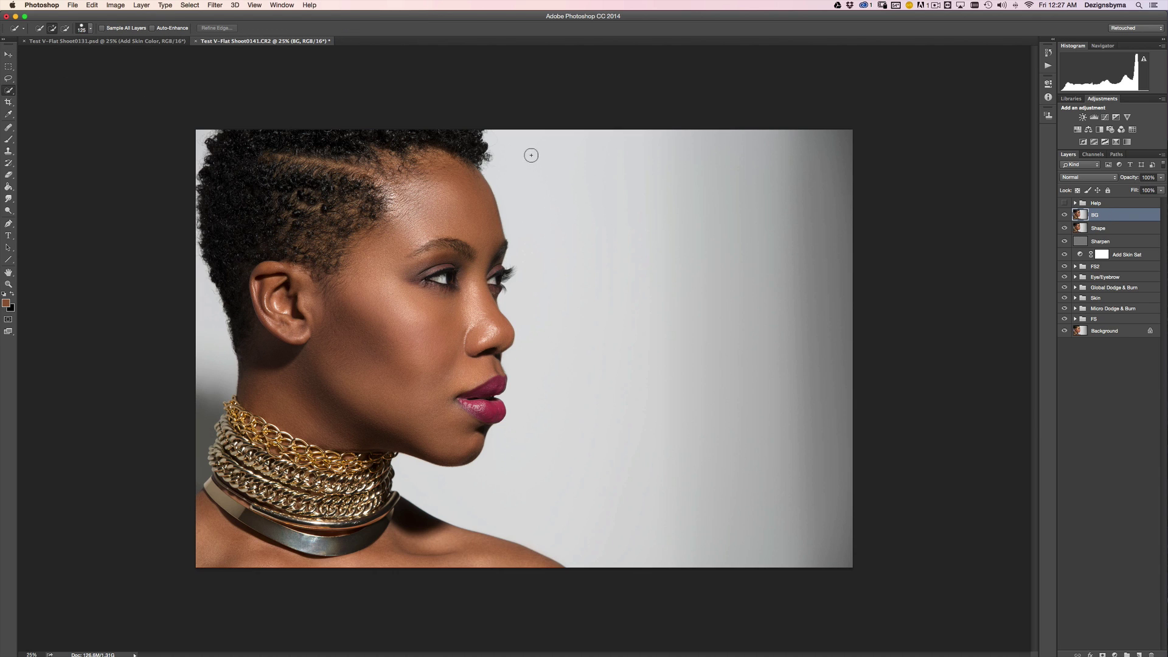
{"action": "mouse_move", "coordinate": [527, 131]}
{"action": "left_mouse_down"}
{"action": "mouse_move", "coordinate": [548, 162]}
{"action": "mouse_move", "coordinate": [706, 282]}
{"action": "mouse_move", "coordinate": [738, 341]}
{"action": "mouse_move", "coordinate": [704, 352]}
{"action": "left_mouse_up"}
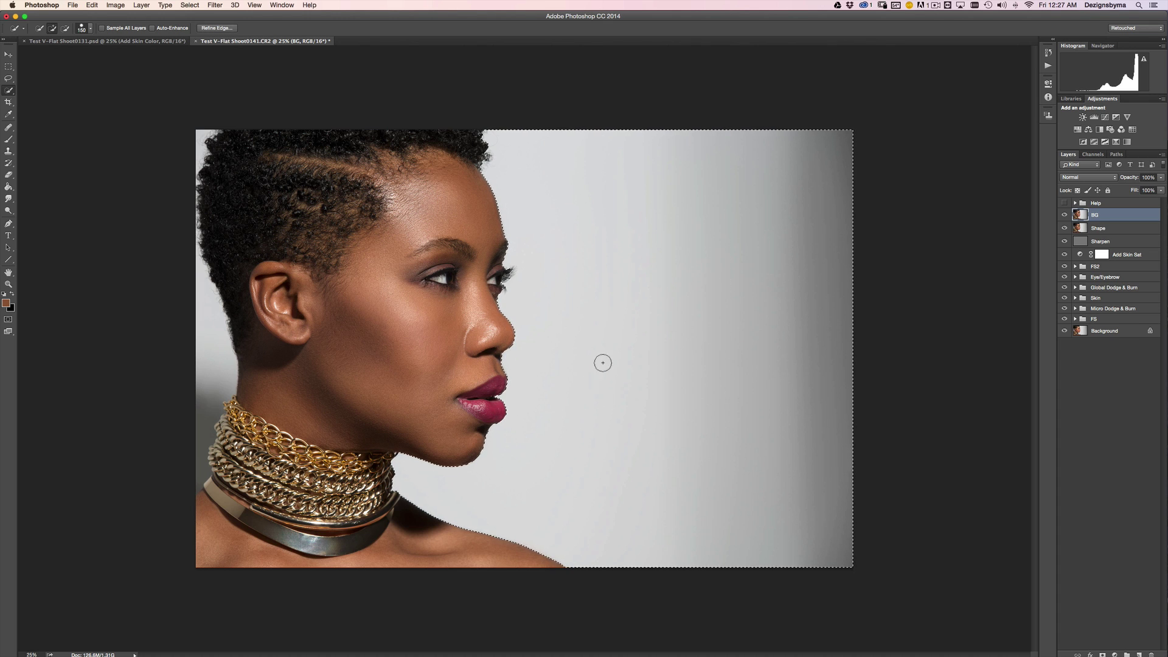
Step: Subtract the small area by the eyelashes from the backdrop selection with a smaller Quick Selection brush
{"action": "key", "text": "super+plus"}
{"action": "key", "text": "bracketleft"}
{"action": "key", "text": "bracketleft"}
{"action": "key", "text": "bracketleft"}
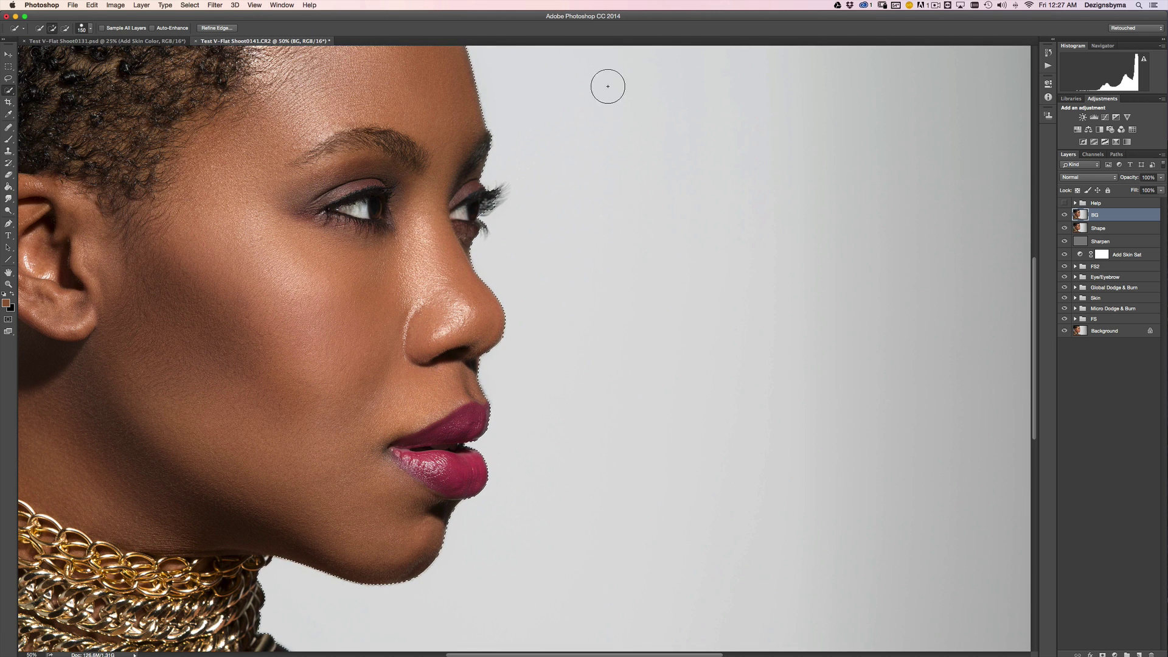
{"action": "key", "text": "bracketleft"}
{"action": "key", "text": "bracketleft"}
{"action": "key", "text": "bracketleft"}
{"action": "key", "text": "bracketleft"}
{"action": "key", "text": "bracketleft"}
{"action": "key", "text": "bracketleft"}
{"action": "key", "text": "bracketleft"}
{"action": "key", "text": "alt"}
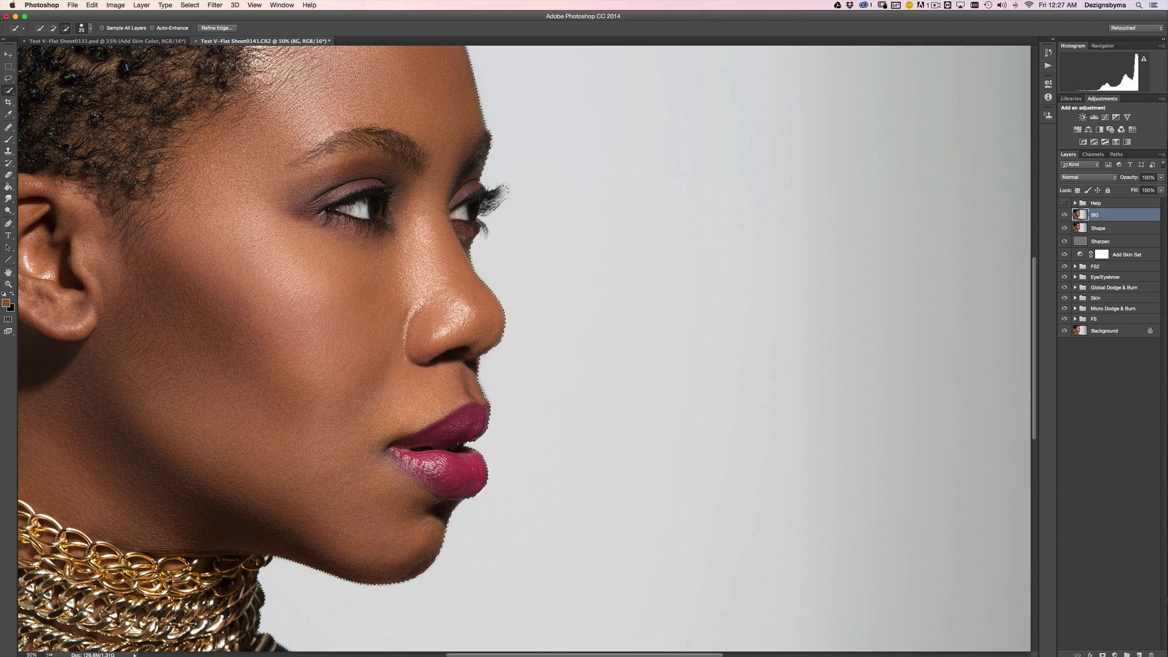
{"action": "left_click_drag", "start_coordinate": [481, 217], "coordinate": [485, 230]}
{"action": "key", "text": "super+minus"}
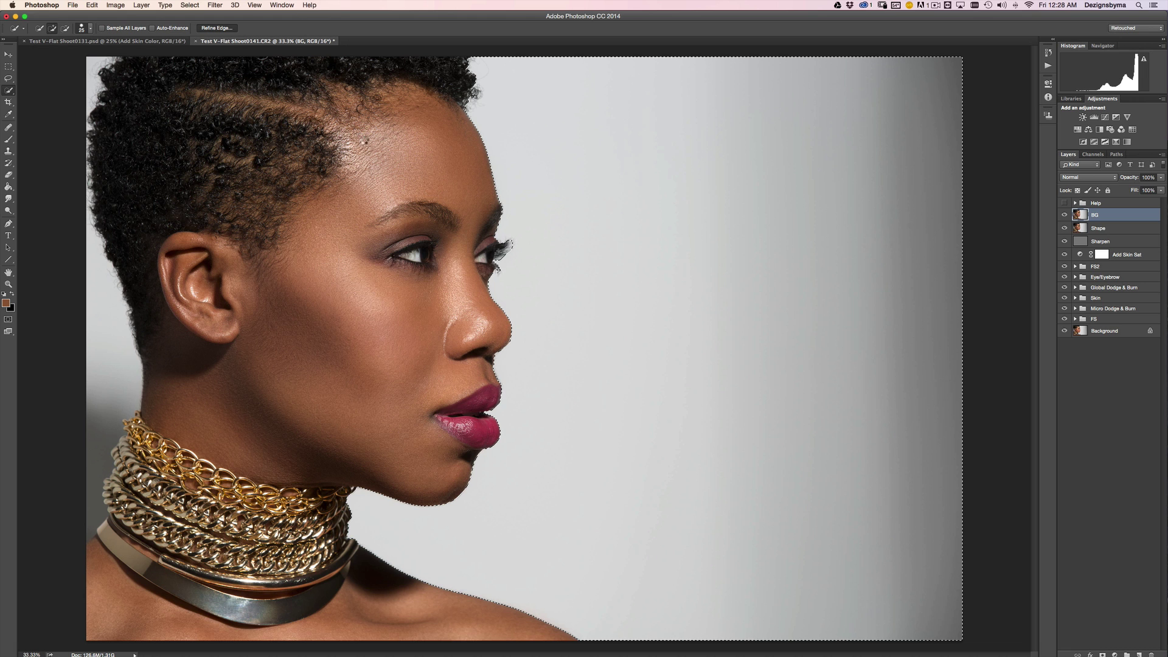
Step: Start Refine Edge on the backdrop selection and set its feather to 3.2 px
{"action": "key", "text": "super+alt+r"}
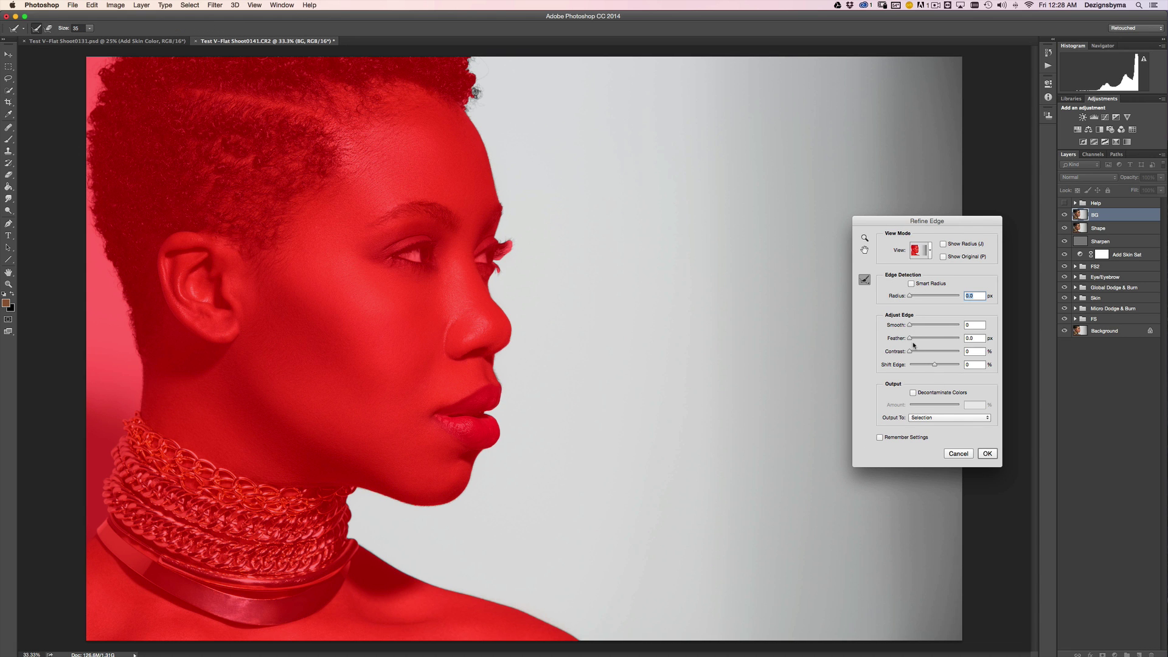
{"action": "key", "text": "super+equal"}
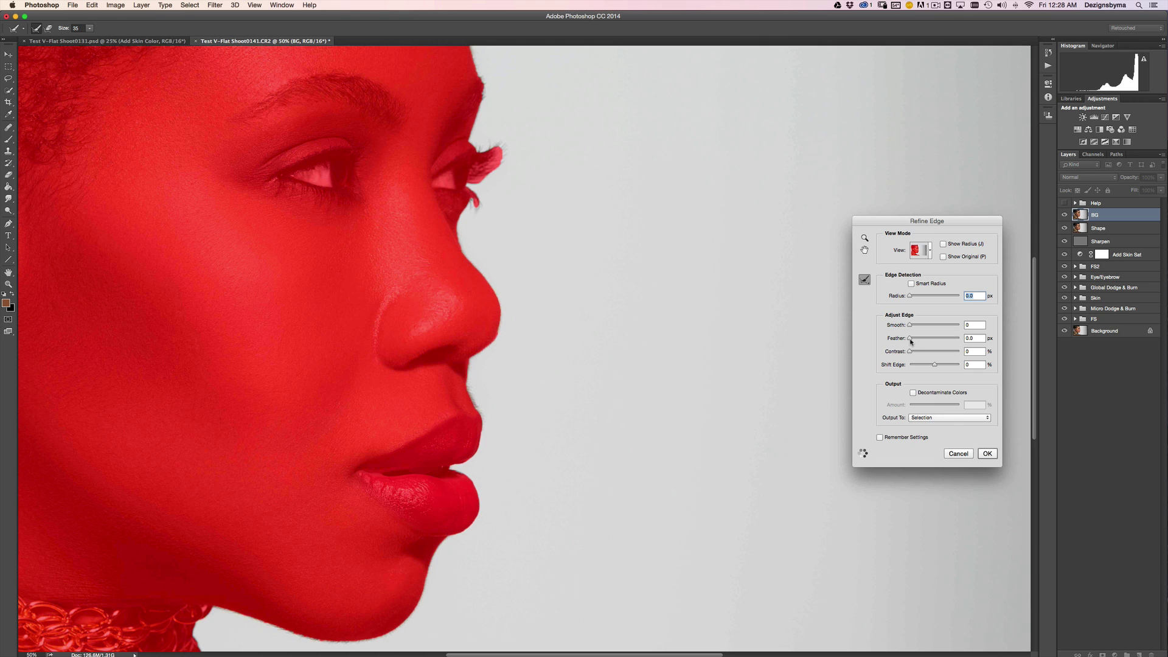
{"action": "key", "text": "super+equal"}
{"action": "left_click_drag", "start_coordinate": [911, 341], "coordinate": [914, 342]}
{"action": "left_click", "coordinate": [918, 339]}
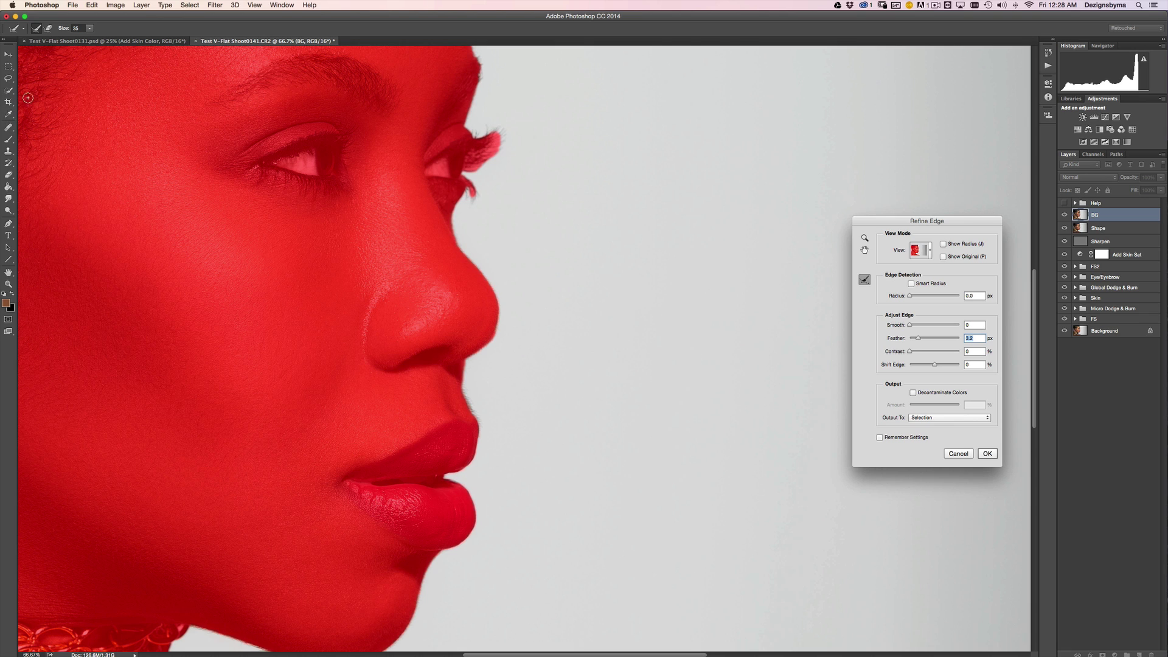
Step: Refine the selection edge at the eyelashes and along the jaw and chin with the Refine Radius brush
{"action": "left_click", "coordinate": [489, 141]}
{"action": "key", "text": "bracketleft"}
{"action": "left_click_drag", "start_coordinate": [512, 484], "coordinate": [557, 358]}
{"action": "left_click_drag", "start_coordinate": [552, 272], "coordinate": [555, 213]}
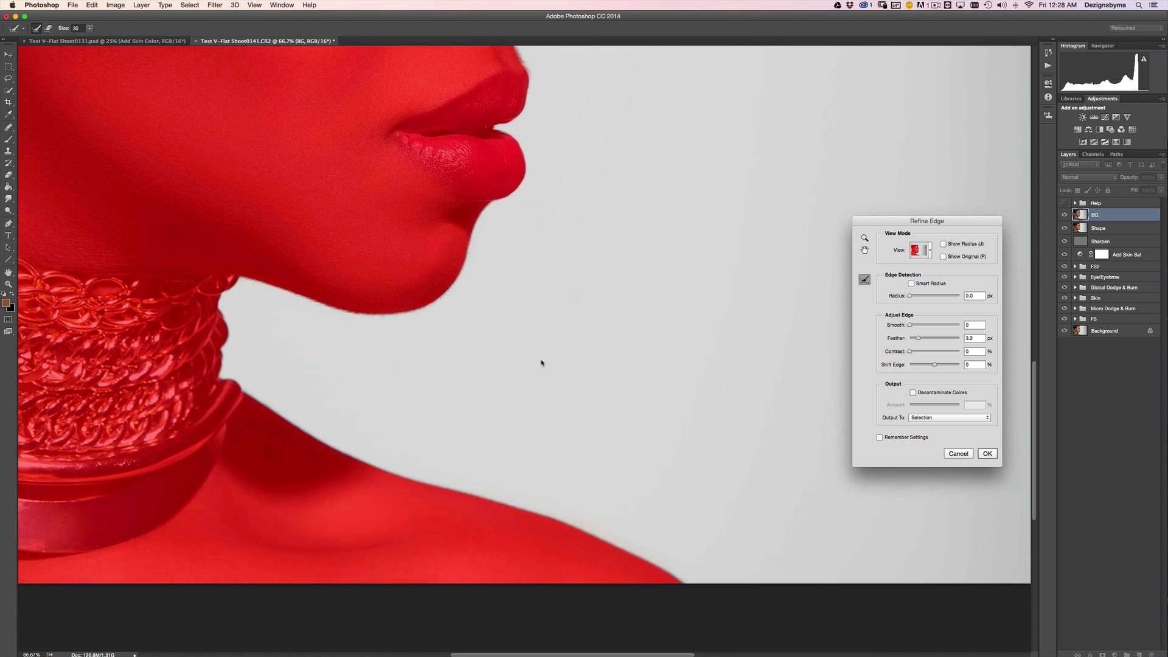
{"action": "key", "text": "]"}
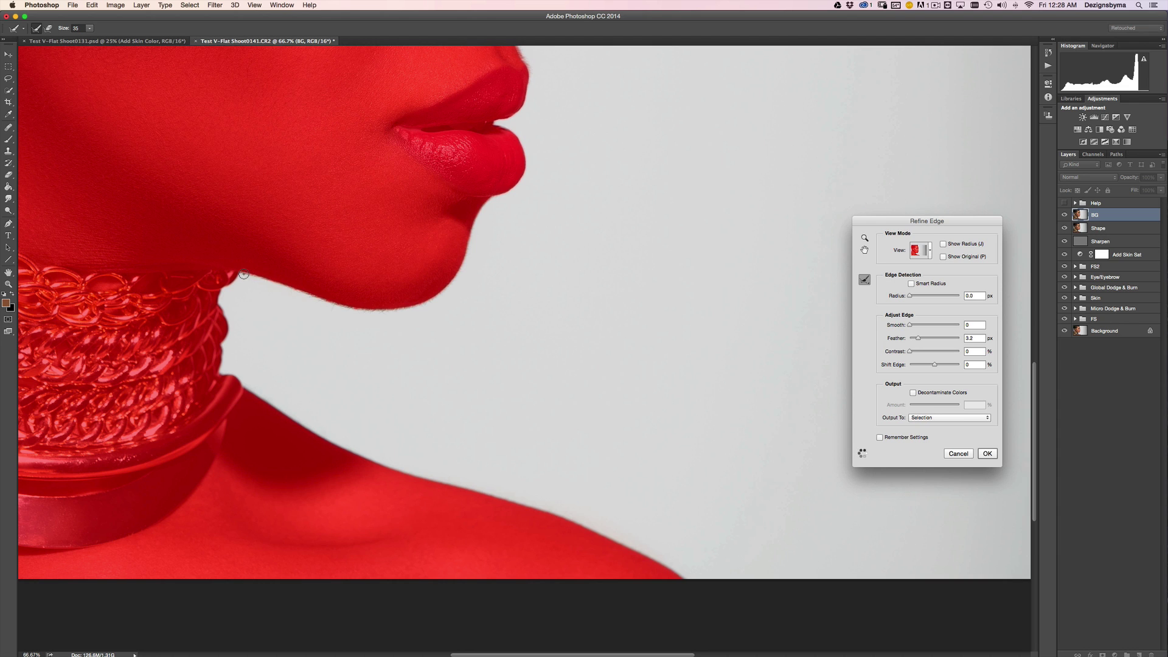
{"action": "mouse_move", "coordinate": [289, 287]}
{"action": "left_mouse_down"}
{"action": "mouse_move", "coordinate": [381, 312]}
{"action": "mouse_move", "coordinate": [454, 280]}
{"action": "mouse_move", "coordinate": [434, 294]}
{"action": "mouse_move", "coordinate": [443, 292]}
{"action": "mouse_move", "coordinate": [505, 194]}
{"action": "left_mouse_up"}
{"action": "left_click_drag", "start_coordinate": [593, 127], "coordinate": [616, 377]}
Step: Refine the selection edge from the brow up the forehead and around the curly front hairline
{"action": "scroll", "coordinate": [596, 290], "scroll_direction": "up", "scroll_amount": 5}
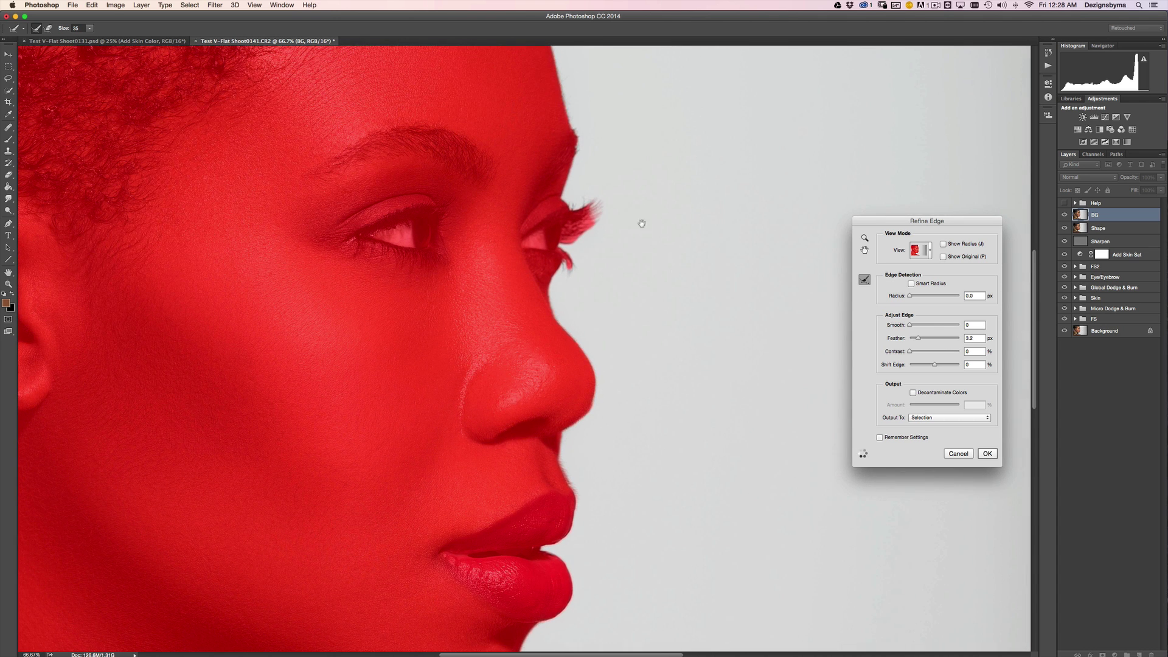
{"action": "scroll", "coordinate": [660, 435], "scroll_direction": "up", "scroll_amount": 7}
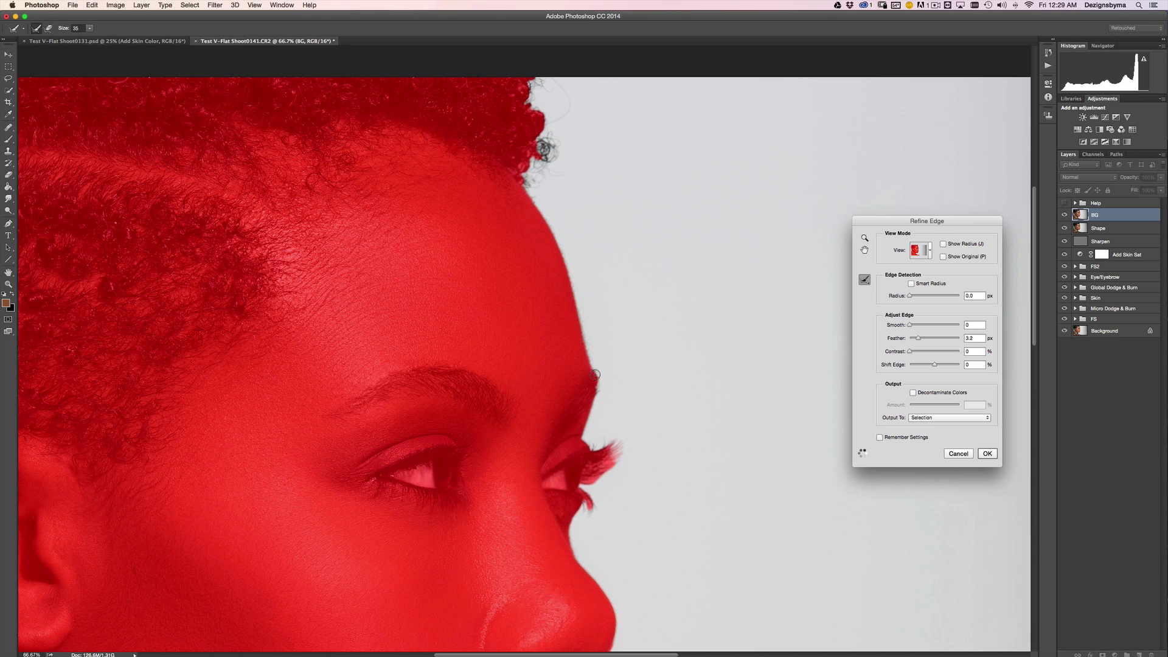
{"action": "mouse_move", "coordinate": [594, 380]}
{"action": "left_mouse_down"}
{"action": "mouse_move", "coordinate": [572, 275]}
{"action": "mouse_move", "coordinate": [522, 179]}
{"action": "left_mouse_up"}
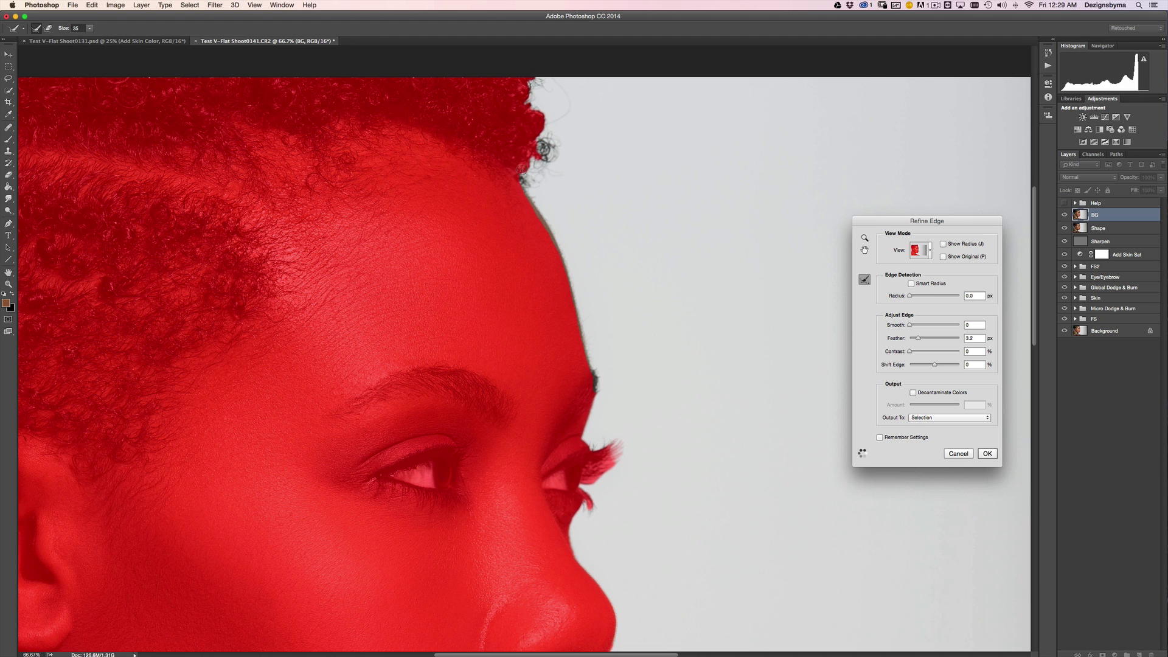
{"action": "mouse_move", "coordinate": [522, 180]}
{"action": "left_mouse_down"}
{"action": "mouse_move", "coordinate": [553, 153]}
{"action": "mouse_move", "coordinate": [532, 137]}
{"action": "mouse_move", "coordinate": [552, 115]}
{"action": "mouse_move", "coordinate": [538, 106]}
{"action": "mouse_move", "coordinate": [536, 73]}
{"action": "left_mouse_up"}
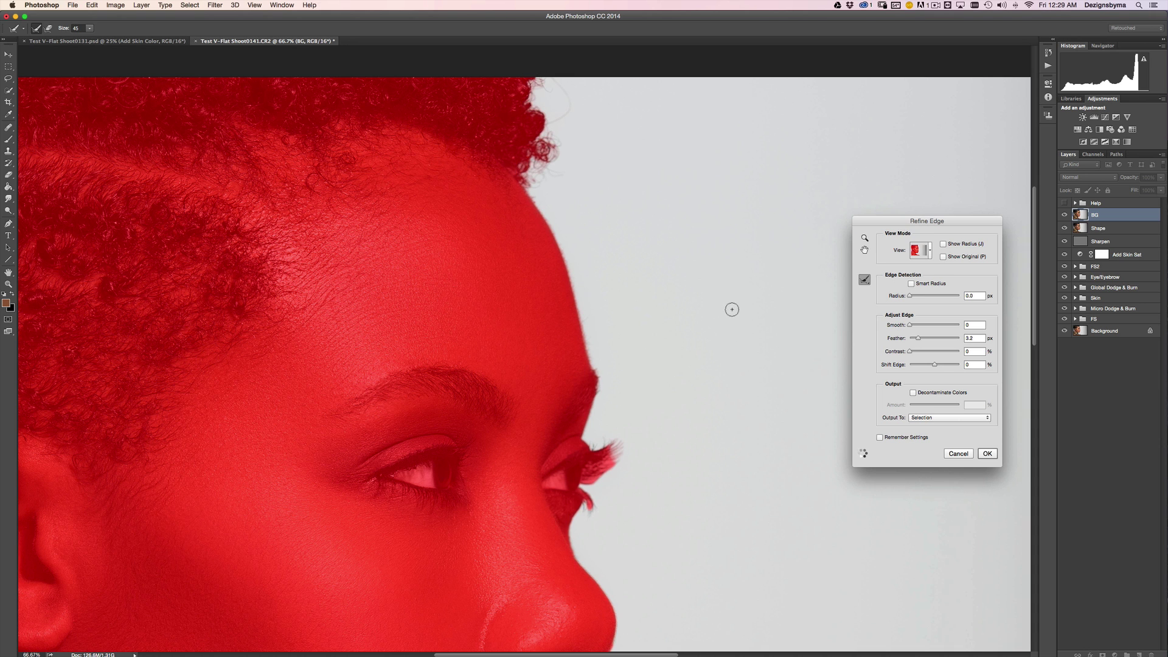
Step: Output the refined selection as a New Layer with Layer Mask
{"action": "key", "text": "super+minus"}
{"action": "key", "text": "super+minus"}
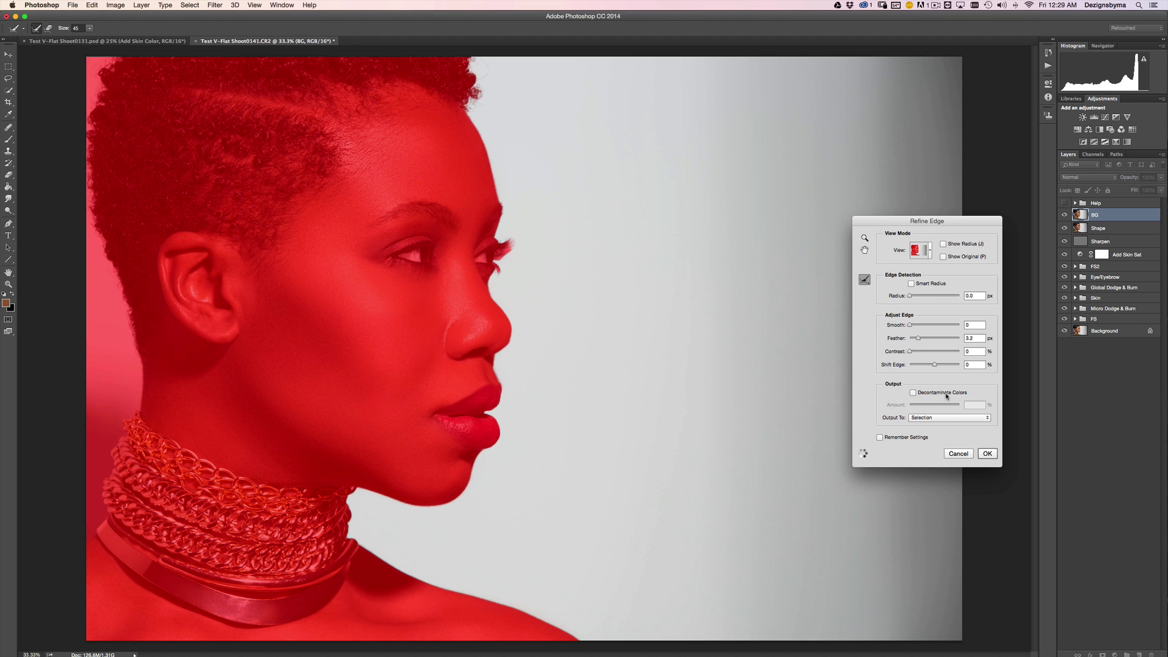
{"action": "key", "text": "super+minus"}
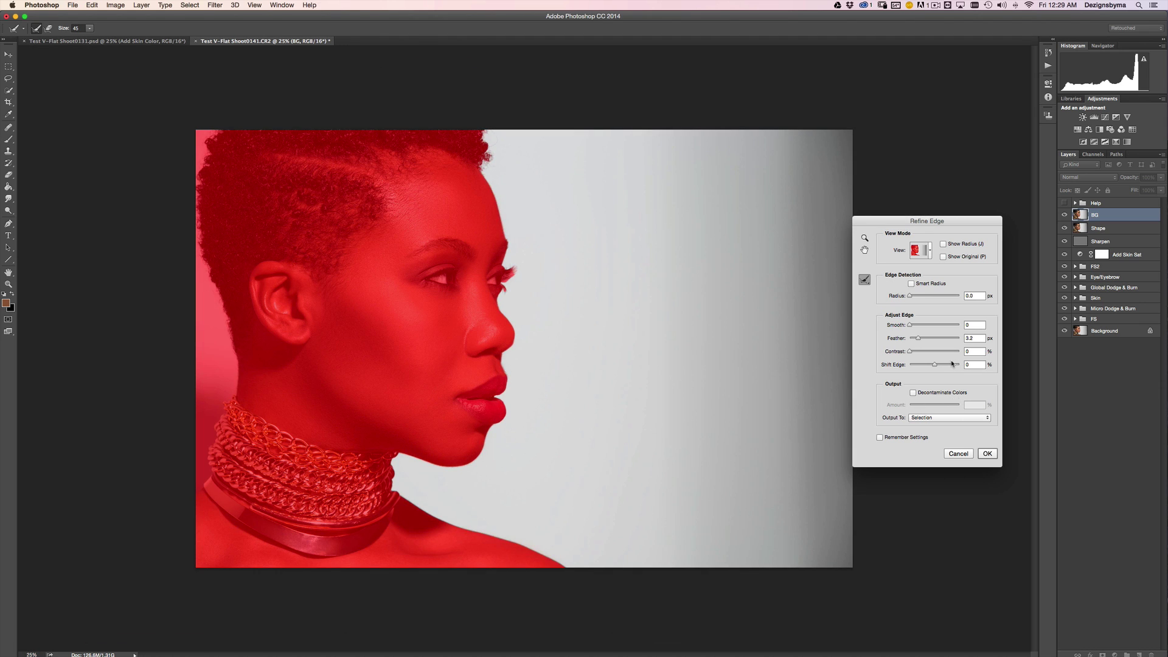
{"action": "left_click", "coordinate": [931, 417]}
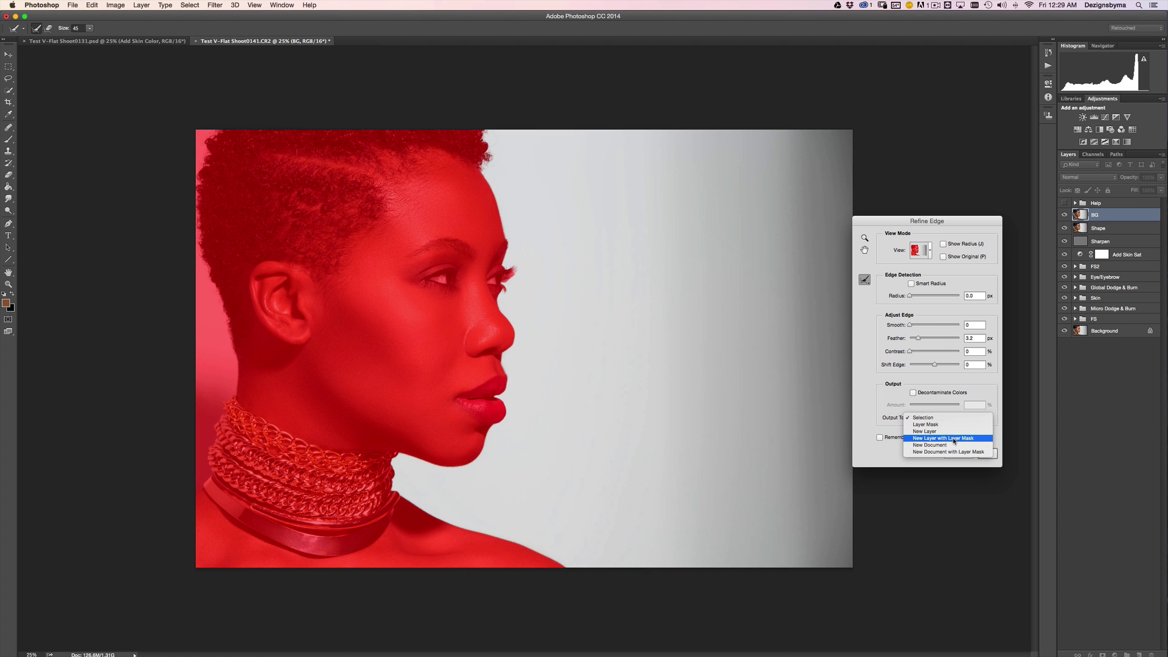
{"action": "left_click", "coordinate": [953, 439]}
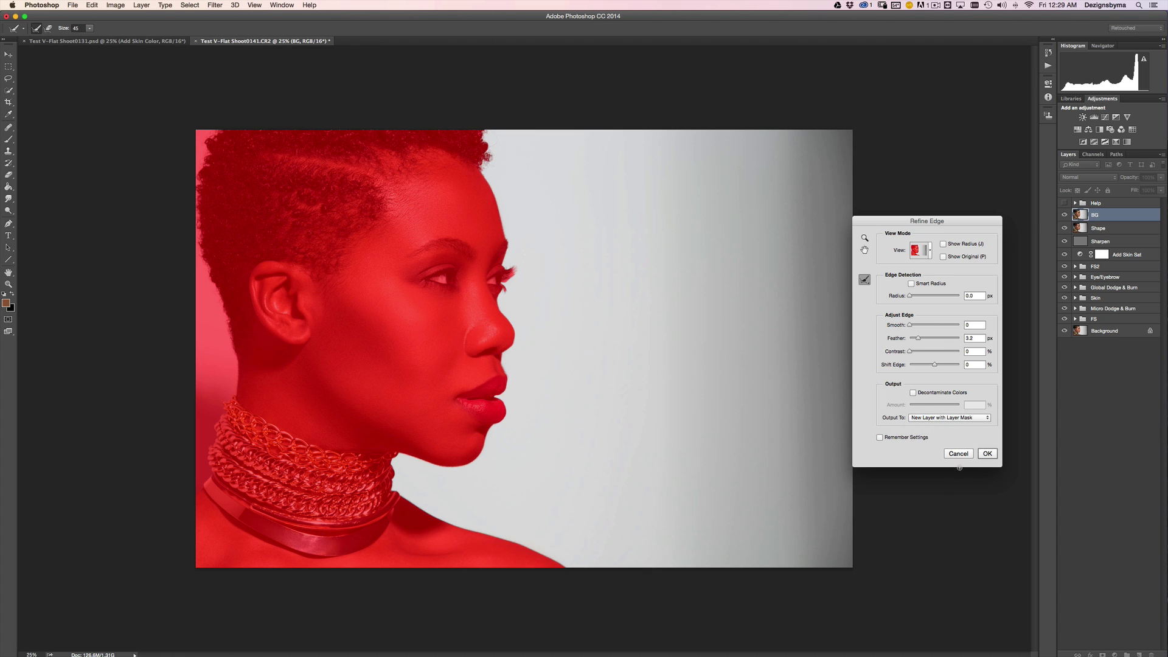
{"action": "left_click", "coordinate": [987, 454]}
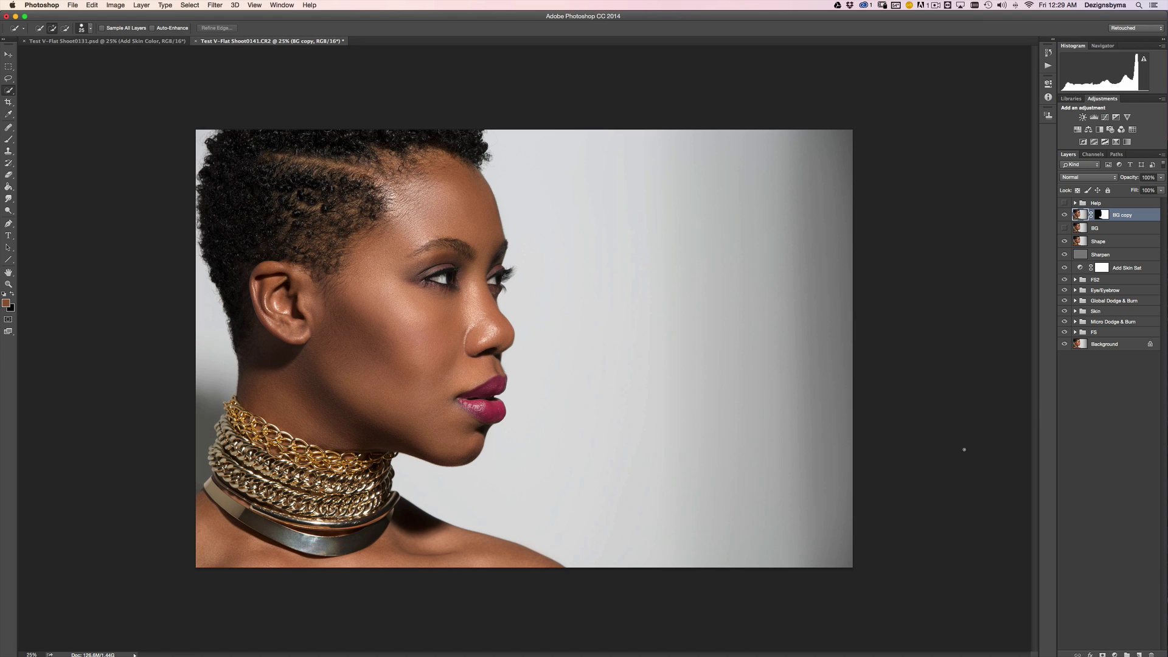
Step: Check the BG copy cutout with its layer mask on and off and with the layer shown alone
{"action": "left_click", "coordinate": [1104, 217], "text": "shift"}
{"action": "left_click", "coordinate": [1104, 217], "text": "shift"}
{"action": "left_click", "coordinate": [1103, 215], "text": "shift"}
{"action": "left_click", "coordinate": [1065, 216], "text": "alt"}
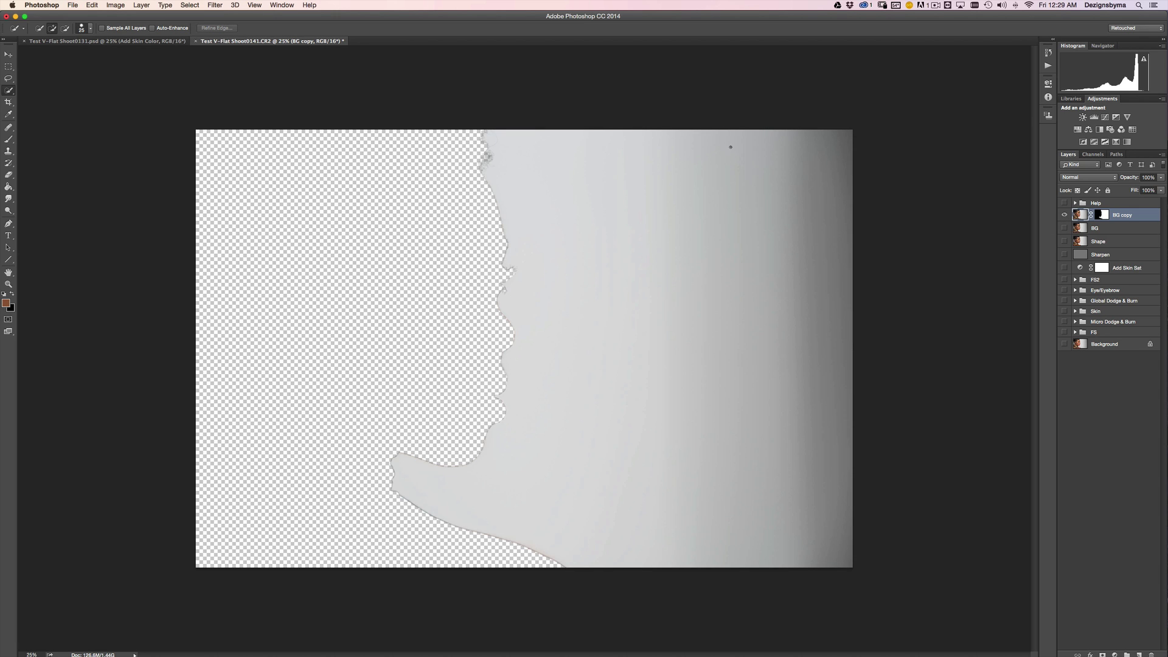
{"action": "left_click", "coordinate": [1064, 216], "text": "alt"}
{"action": "left_click", "coordinate": [1065, 216], "text": "alt"}
{"action": "left_click", "coordinate": [1065, 216], "text": "alt"}
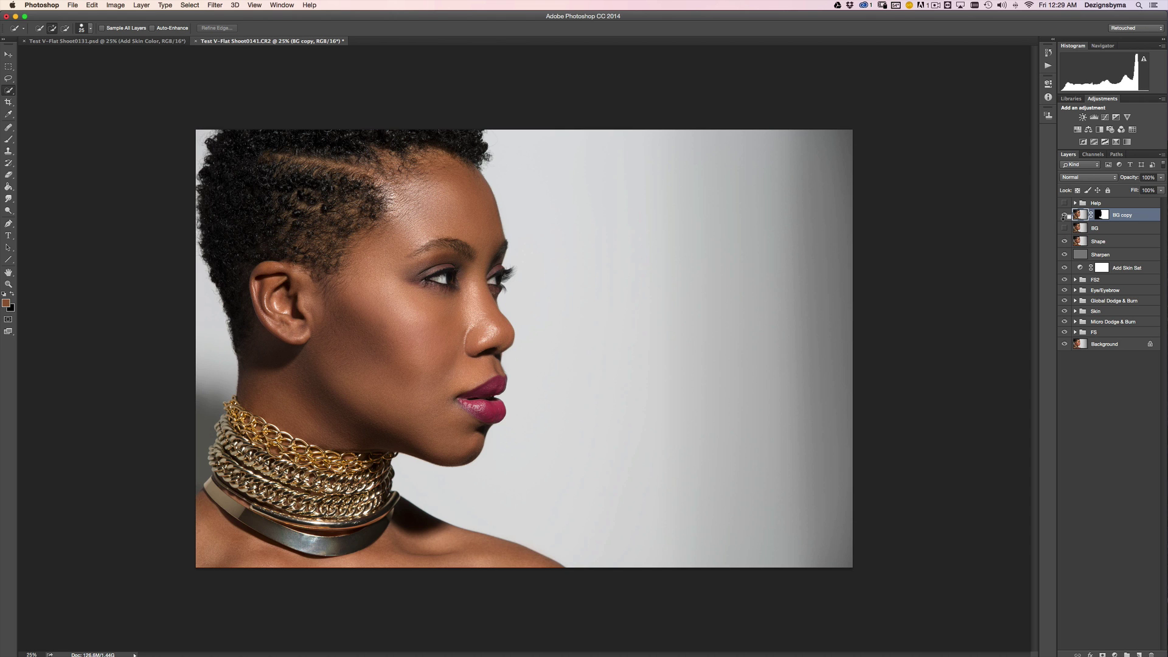
{"action": "left_click", "coordinate": [1065, 216], "text": "alt"}
{"action": "left_click", "coordinate": [1065, 216], "text": "alt"}
{"action": "left_click", "coordinate": [1103, 215]}
{"action": "key", "text": "super+plus"}
{"action": "key", "text": "super+minus"}
{"action": "key", "text": "super+plus"}
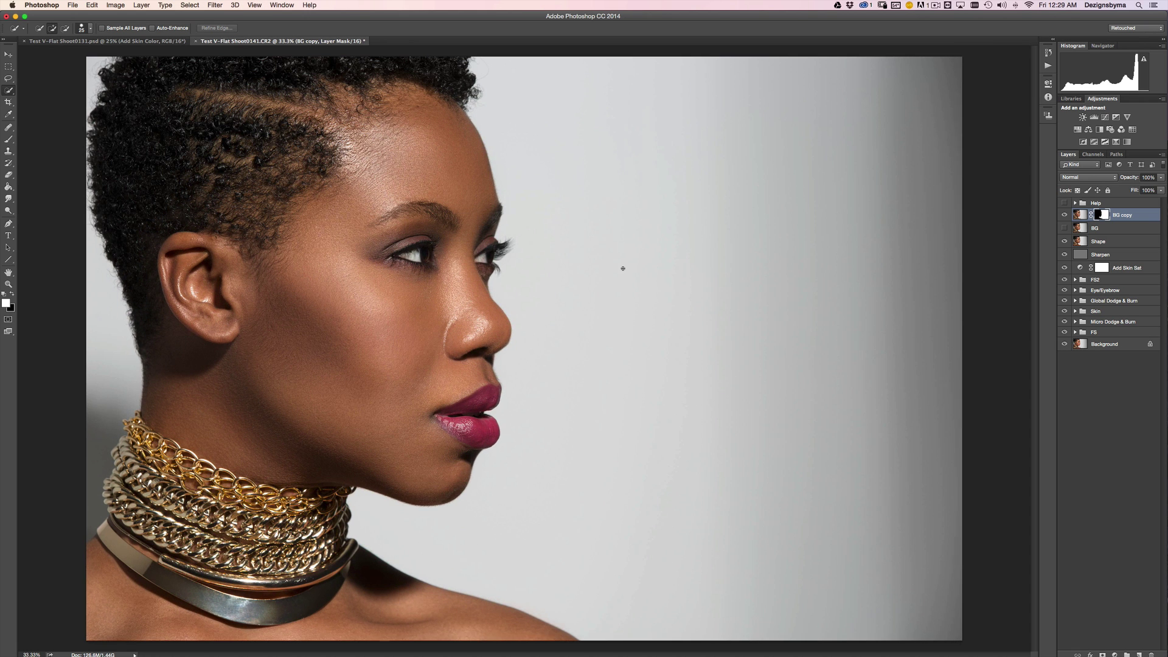
{"action": "key", "text": "super+minus"}
{"action": "key", "text": "super+plus"}
Step: Add a blank layer clipped to the BG copy layer and sample the light grey backdrop beside the forehead
{"action": "left_click", "coordinate": [11, 141]}
{"action": "left_click", "coordinate": [9, 187]}
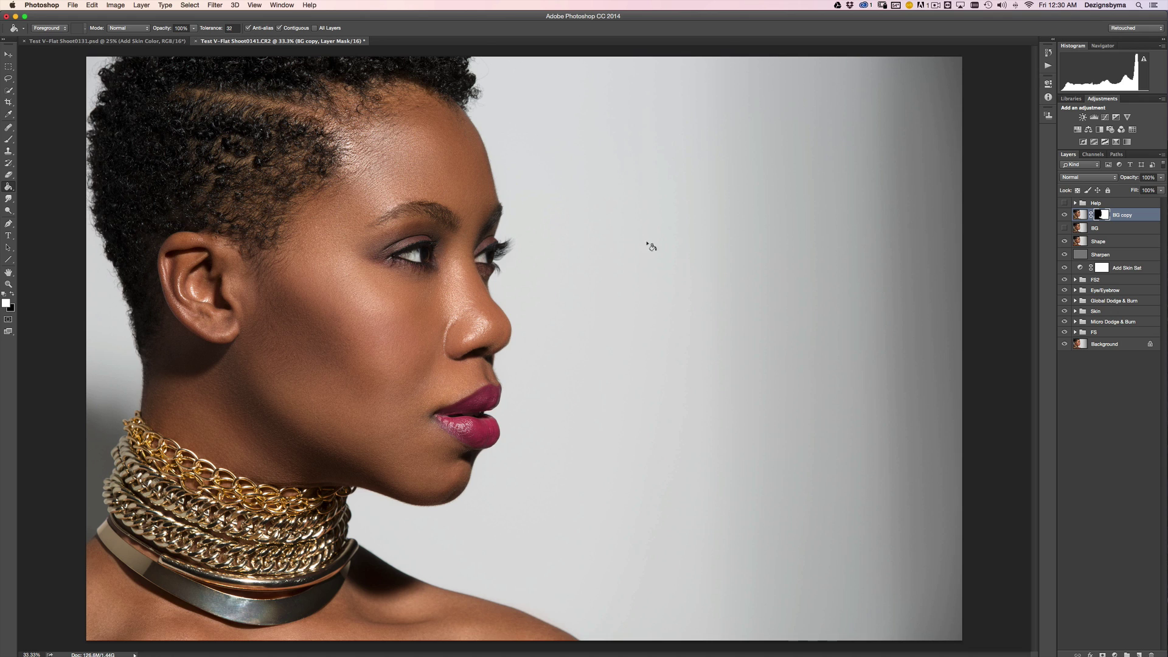
{"action": "left_click", "coordinate": [1140, 654]}
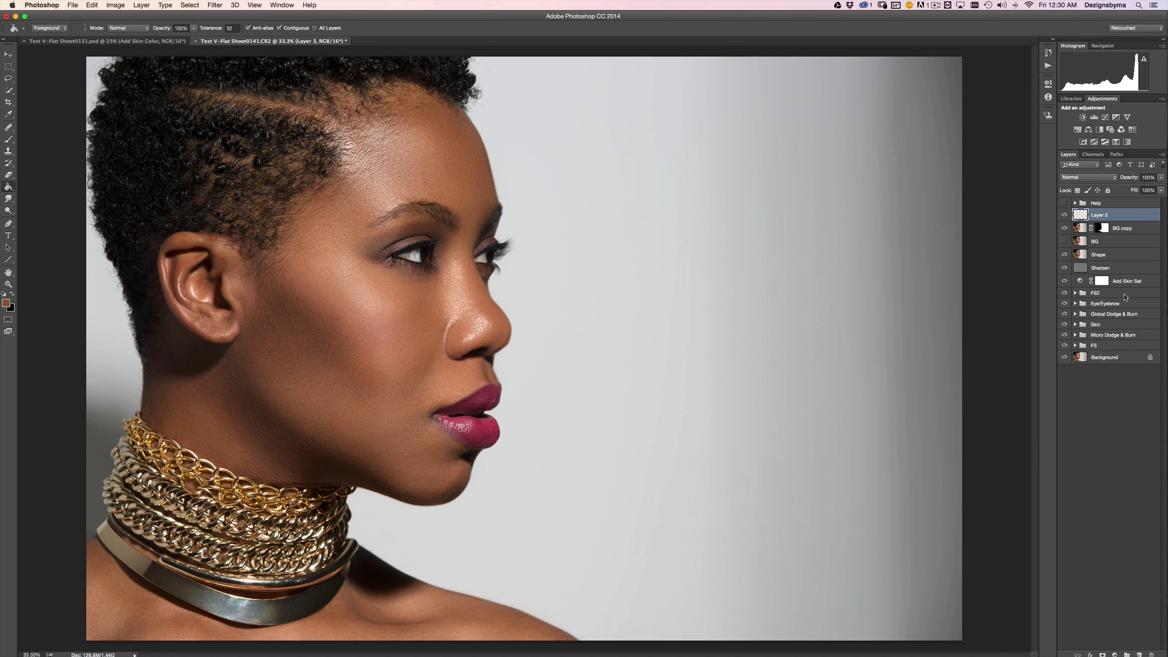
{"action": "left_click", "coordinate": [1127, 227]}
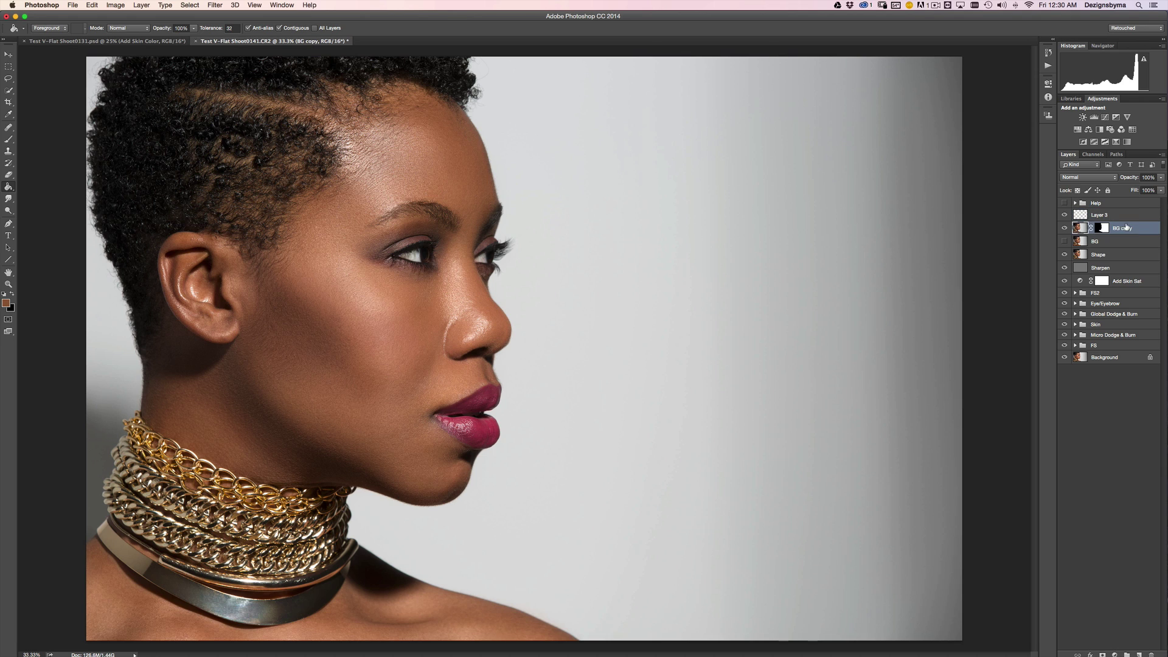
{"action": "left_click", "coordinate": [1124, 219], "text": "alt"}
{"action": "left_click", "coordinate": [512, 177], "text": "alt"}
Step: Try filling the backdrop on the BG copy layer with the sampled light grey using the Paint Bucket
{"action": "left_click", "coordinate": [614, 218]}
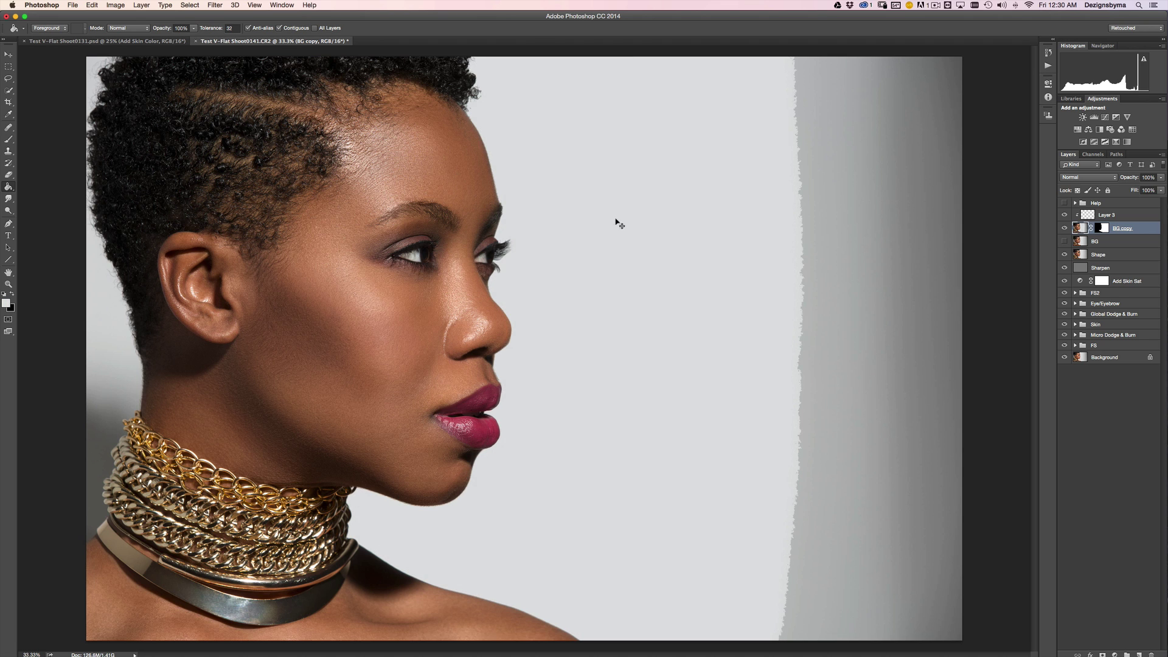
{"action": "key", "text": "super+minus"}
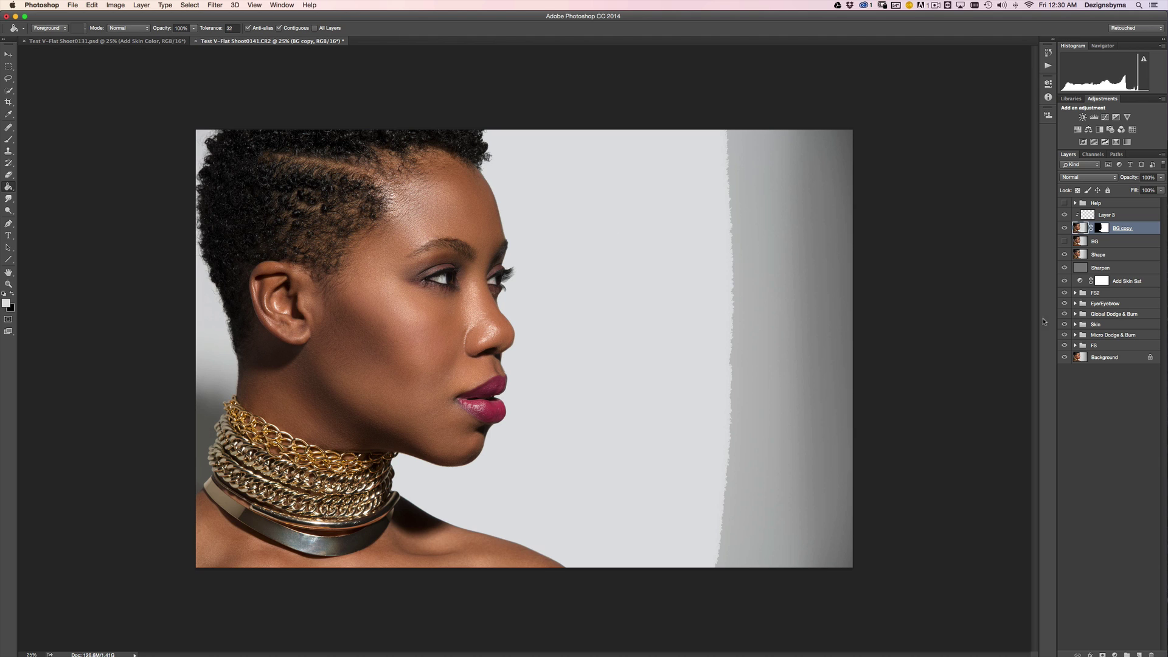
{"action": "key", "text": "super+z"}
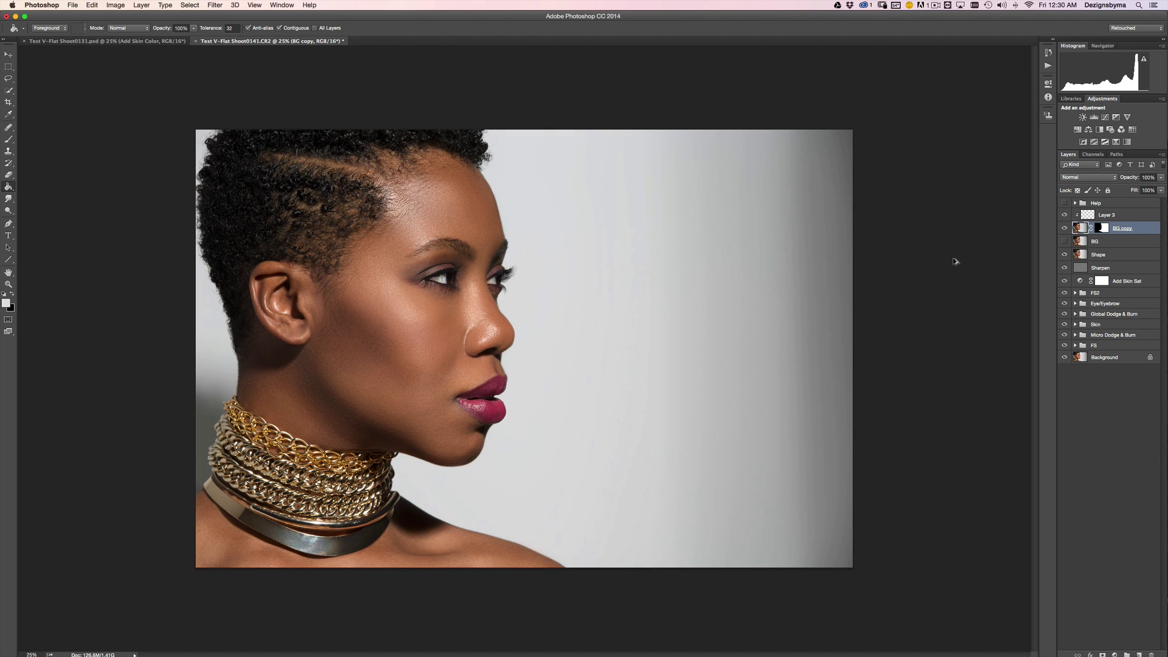
Step: Set the Brush tool's flow to 100% and make the clipped Layer 3 active
{"action": "left_click", "coordinate": [1102, 228]}
{"action": "key", "text": "super+equal"}
{"action": "left_click", "coordinate": [10, 142]}
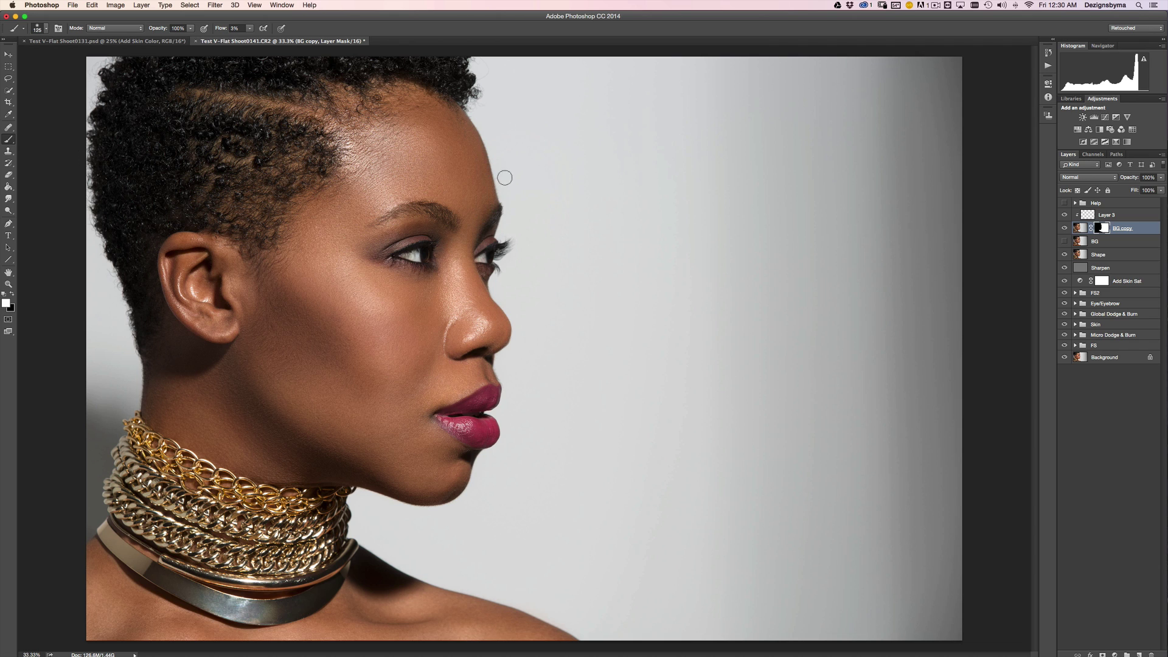
{"action": "left_click_drag", "start_coordinate": [224, 28], "coordinate": [263, 31]}
{"action": "left_click", "coordinate": [1086, 216]}
Step: Paint the whole backdrop in front of the face light grey on Layer 3 with a very large brush
{"action": "key", "text": "bracketright"}
{"action": "key", "text": "bracketright"}
{"action": "key", "text": "bracketright"}
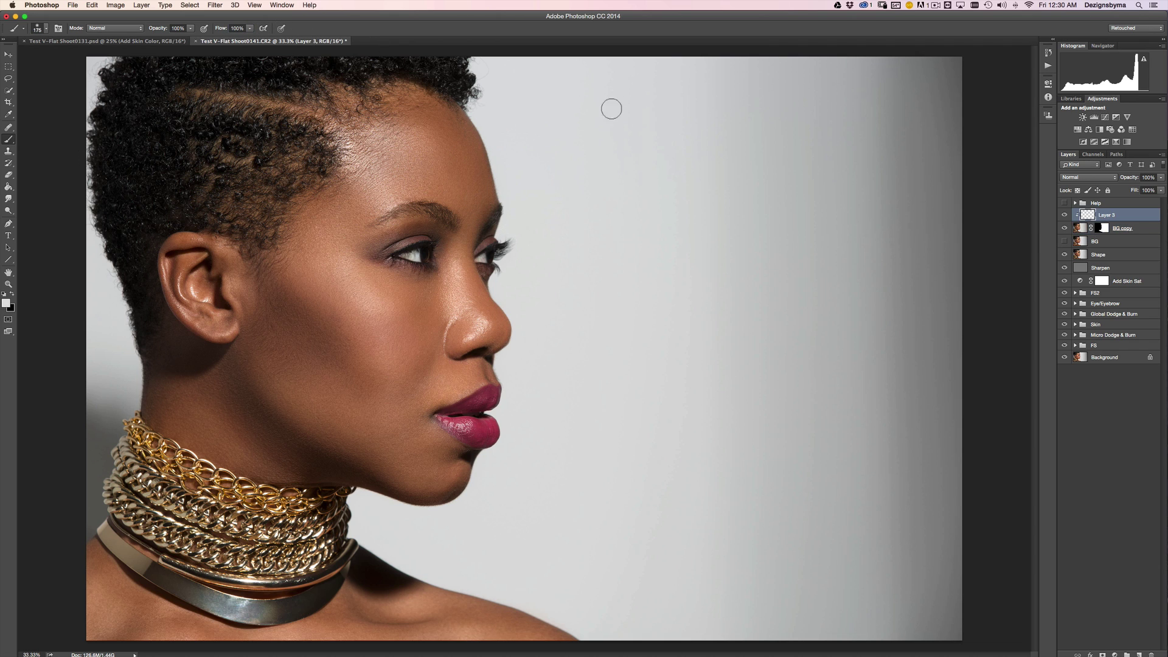
{"action": "key", "text": "super+minus"}
{"action": "key", "text": "bracketright"}
{"action": "key", "text": "bracketright"}
{"action": "key", "text": "bracketright"}
{"action": "key", "text": "bracketright"}
{"action": "key", "text": "bracketright"}
{"action": "key", "text": "bracketright"}
{"action": "key", "text": "bracketright"}
{"action": "key", "text": "bracketright"}
{"action": "key", "text": "bracketright"}
{"action": "key", "text": "bracketright"}
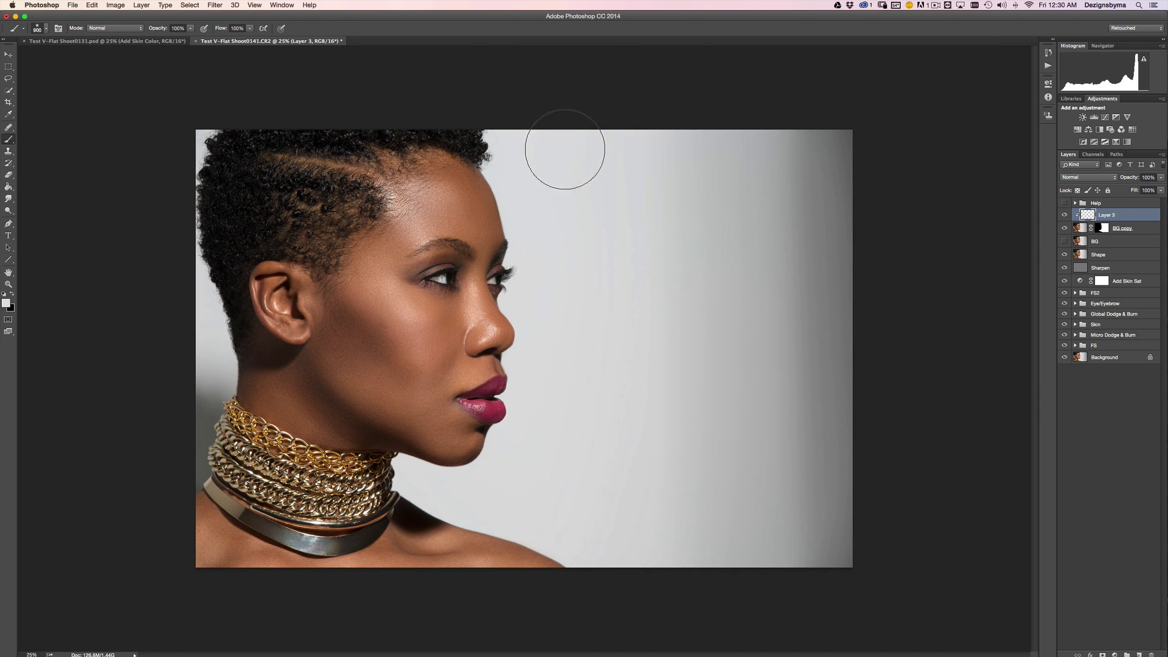
{"action": "mouse_move", "coordinate": [610, 160]}
{"action": "left_mouse_down"}
{"action": "mouse_move", "coordinate": [595, 151]}
{"action": "mouse_move", "coordinate": [685, 183]}
{"action": "mouse_move", "coordinate": [900, 183]}
{"action": "mouse_move", "coordinate": [606, 250]}
{"action": "mouse_move", "coordinate": [856, 300]}
{"action": "mouse_move", "coordinate": [542, 339]}
{"action": "mouse_move", "coordinate": [787, 401]}
{"action": "mouse_move", "coordinate": [598, 466]}
{"action": "mouse_move", "coordinate": [597, 514]}
{"action": "mouse_move", "coordinate": [856, 550]}
{"action": "mouse_move", "coordinate": [644, 558]}
{"action": "mouse_move", "coordinate": [800, 556]}
{"action": "mouse_move", "coordinate": [710, 511]}
{"action": "mouse_move", "coordinate": [639, 449]}
{"action": "mouse_move", "coordinate": [621, 604]}
{"action": "mouse_move", "coordinate": [660, 586]}
{"action": "mouse_move", "coordinate": [814, 122]}
{"action": "mouse_move", "coordinate": [663, 240]}
{"action": "mouse_move", "coordinate": [535, 149]}
{"action": "mouse_move", "coordinate": [568, 417]}
{"action": "mouse_move", "coordinate": [619, 513]}
{"action": "mouse_move", "coordinate": [568, 485]}
{"action": "mouse_move", "coordinate": [527, 381]}
{"action": "mouse_move", "coordinate": [542, 531]}
{"action": "mouse_move", "coordinate": [443, 487]}
{"action": "mouse_move", "coordinate": [417, 489]}
{"action": "mouse_move", "coordinate": [555, 517]}
{"action": "mouse_move", "coordinate": [542, 269]}
{"action": "mouse_move", "coordinate": [680, 187]}
{"action": "left_mouse_up"}
{"action": "key", "text": "bracketleft"}
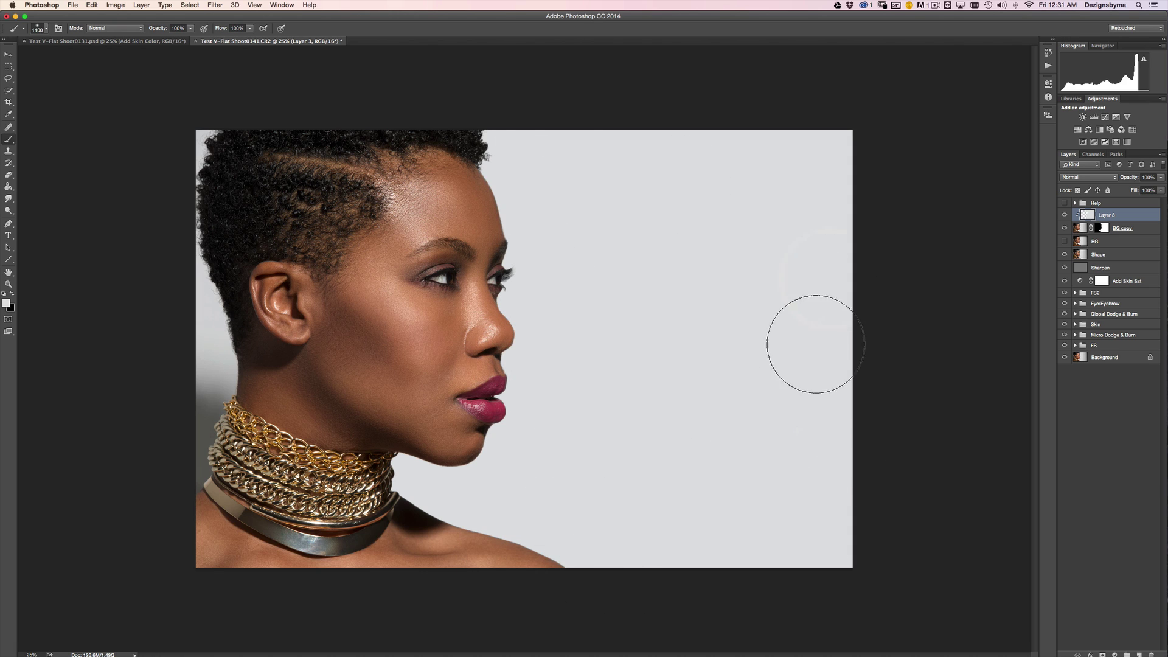
{"action": "key", "text": "bracketleft"}
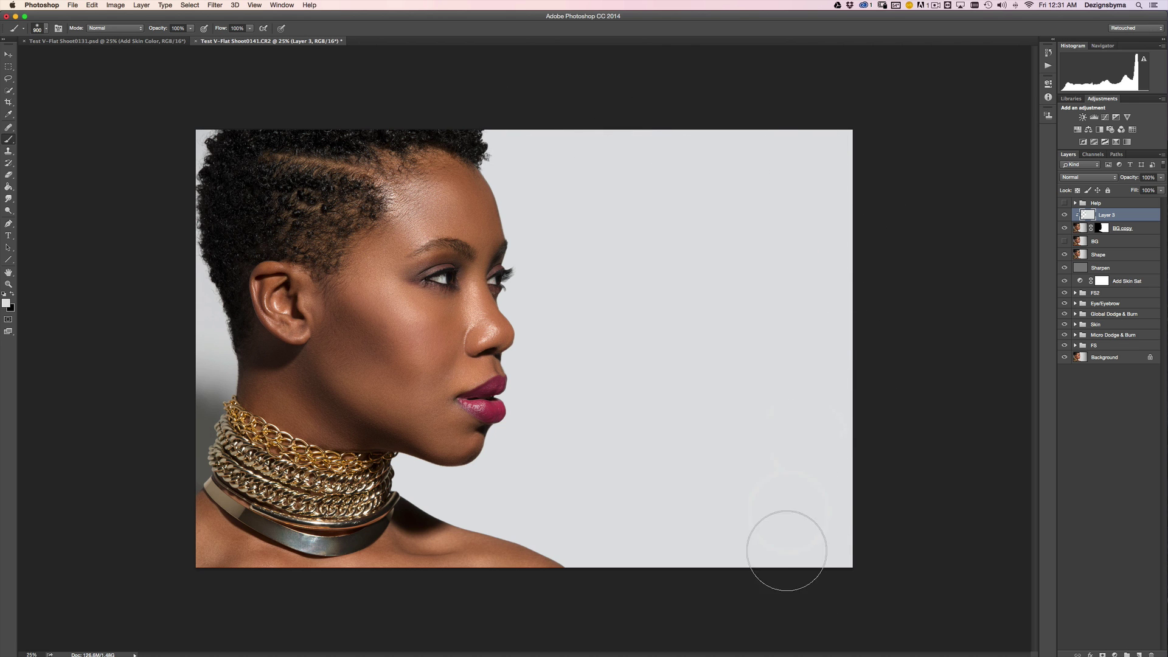
Step: Even out the light grey paint across the backdrop on Layer 3 and select the BG copy layer's mask
{"action": "key", "text": "super+equal"}
{"action": "key", "text": "super+minus"}
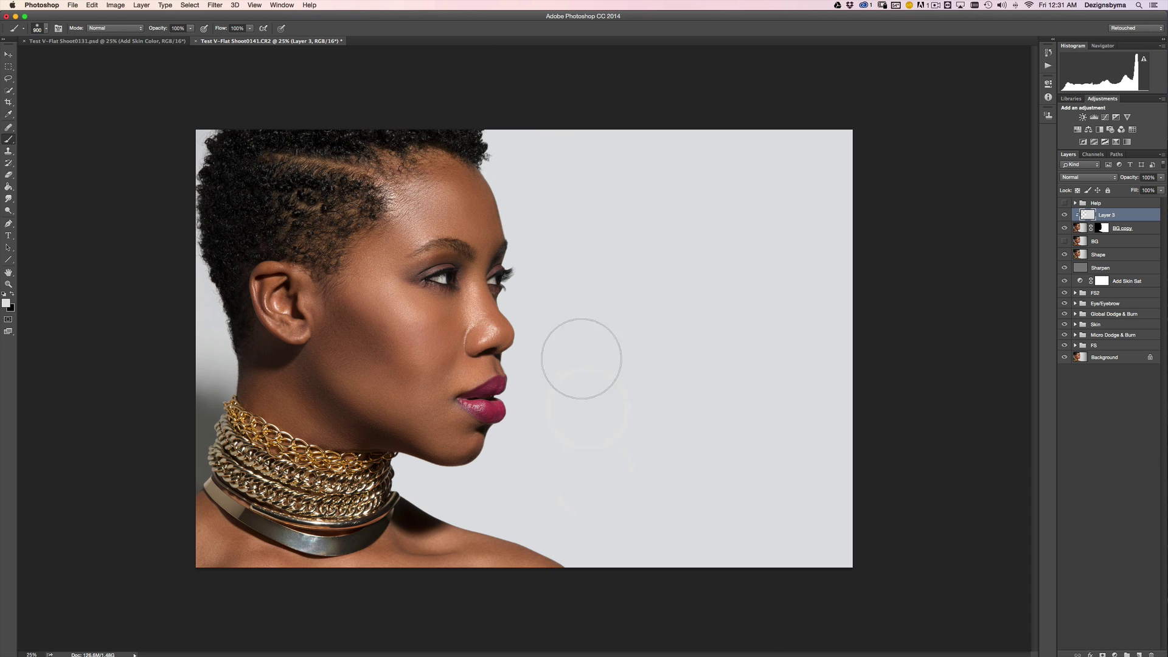
{"action": "key", "text": "super+equal"}
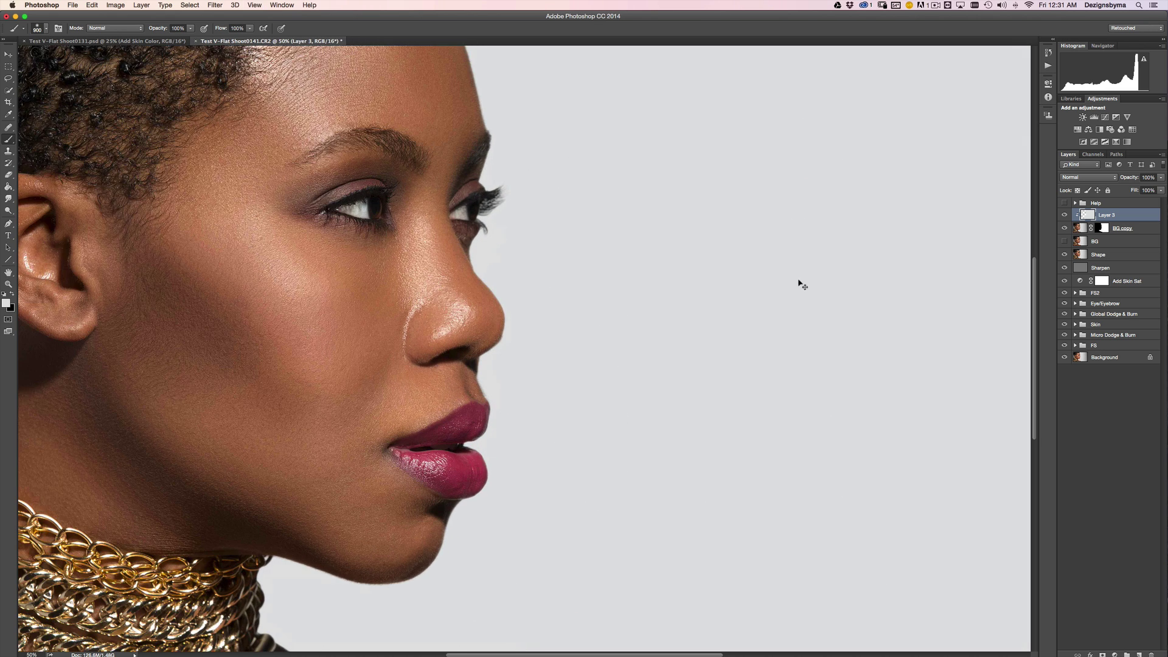
{"action": "key", "text": "super+minus"}
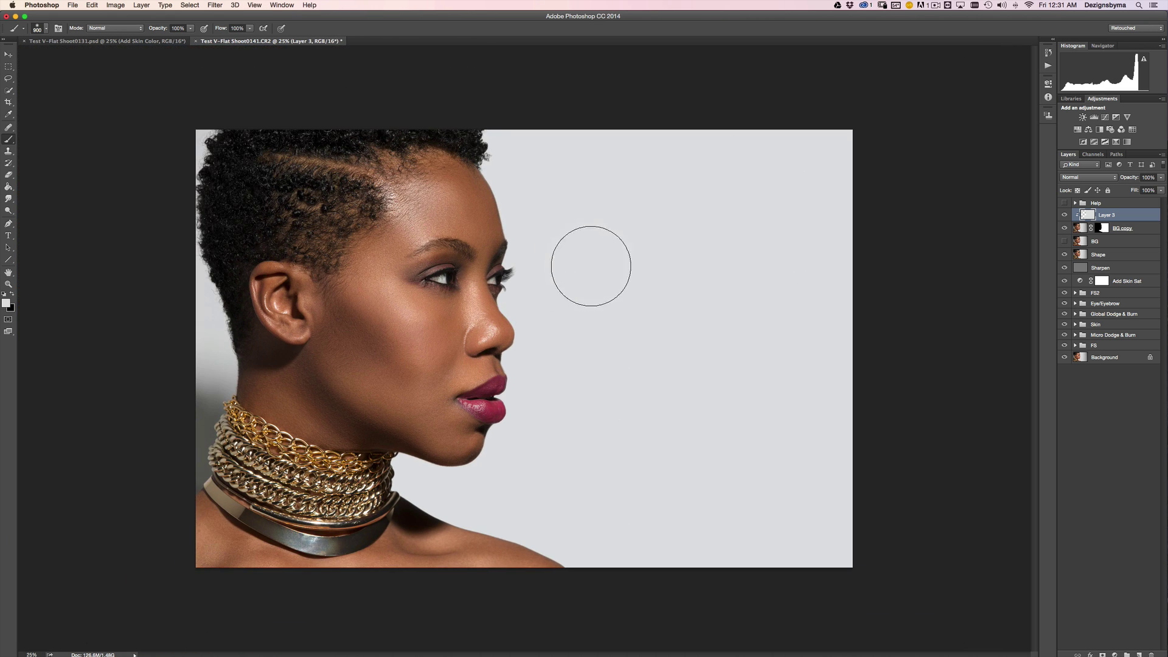
{"action": "mouse_move", "coordinate": [586, 491]}
{"action": "left_mouse_down"}
{"action": "mouse_move", "coordinate": [640, 487]}
{"action": "mouse_move", "coordinate": [545, 485]}
{"action": "mouse_move", "coordinate": [598, 530]}
{"action": "mouse_move", "coordinate": [645, 502]}
{"action": "mouse_move", "coordinate": [558, 548]}
{"action": "mouse_move", "coordinate": [567, 557]}
{"action": "mouse_move", "coordinate": [634, 512]}
{"action": "mouse_move", "coordinate": [697, 416]}
{"action": "mouse_move", "coordinate": [838, 305]}
{"action": "left_mouse_up"}
{"action": "left_click", "coordinate": [1102, 228]}
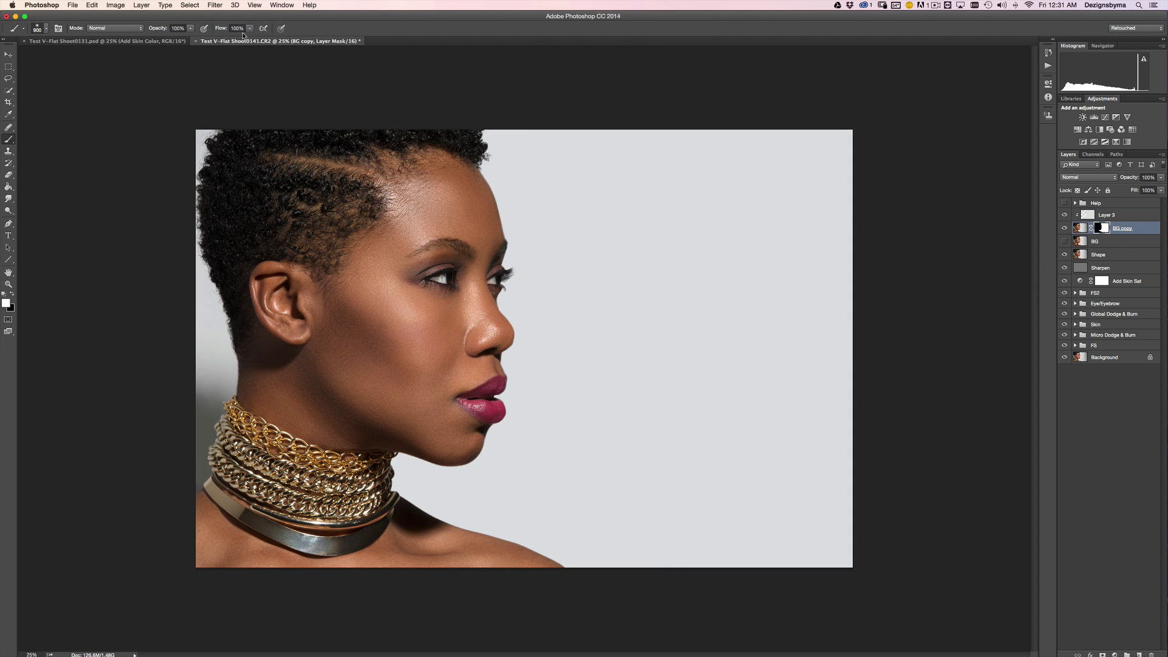
Step: Add 3% Gaussian noise to the BG copy layer's mask with the Add Noise filter after previewing stronger amounts
{"action": "left_click", "coordinate": [220, 5]}
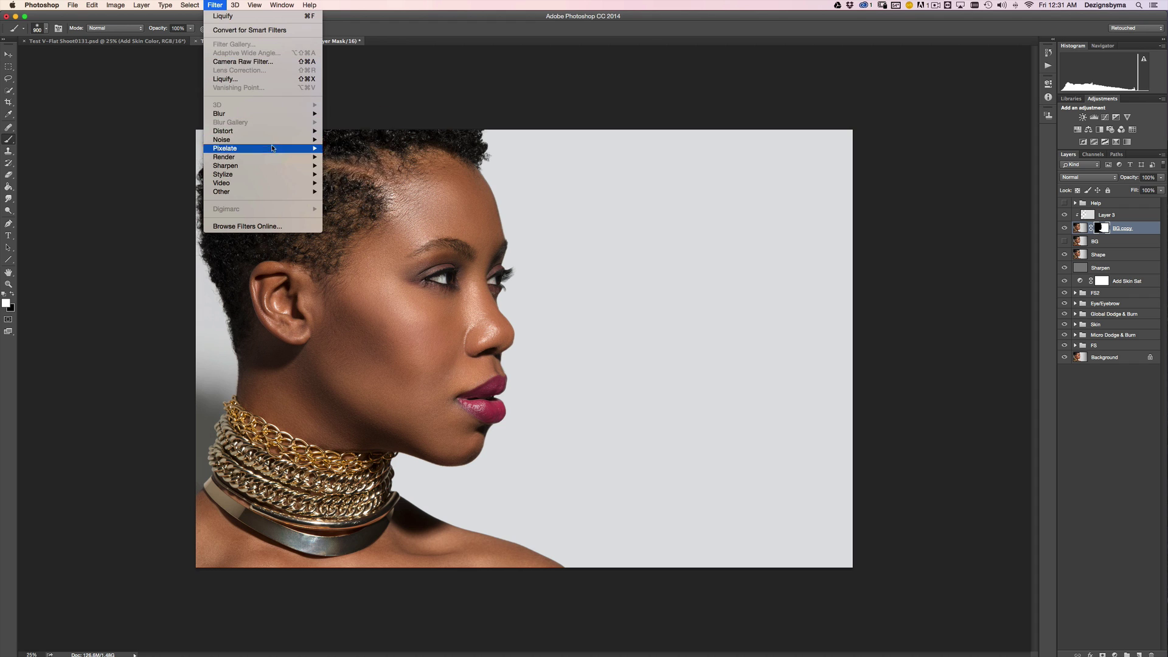
{"action": "mouse_move", "coordinate": [286, 140]}
{"action": "left_click", "coordinate": [336, 141]}
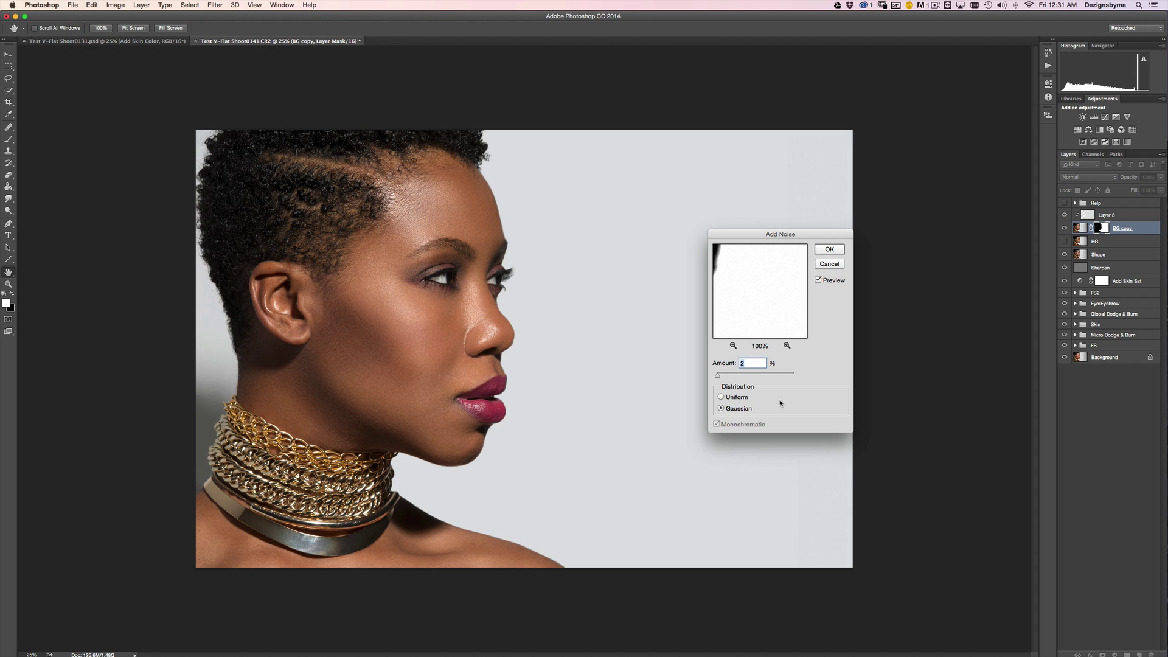
{"action": "key", "text": "super+plus"}
{"action": "key", "text": "super+plus"}
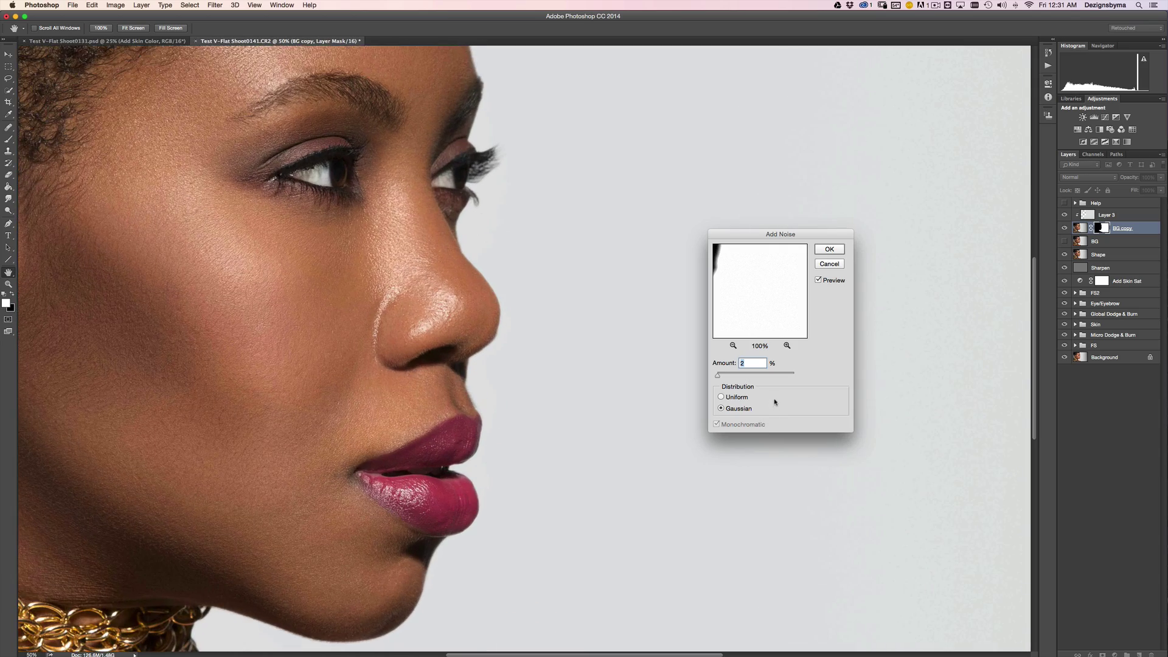
{"action": "key", "text": "super+plus"}
{"action": "key", "text": "super+plus"}
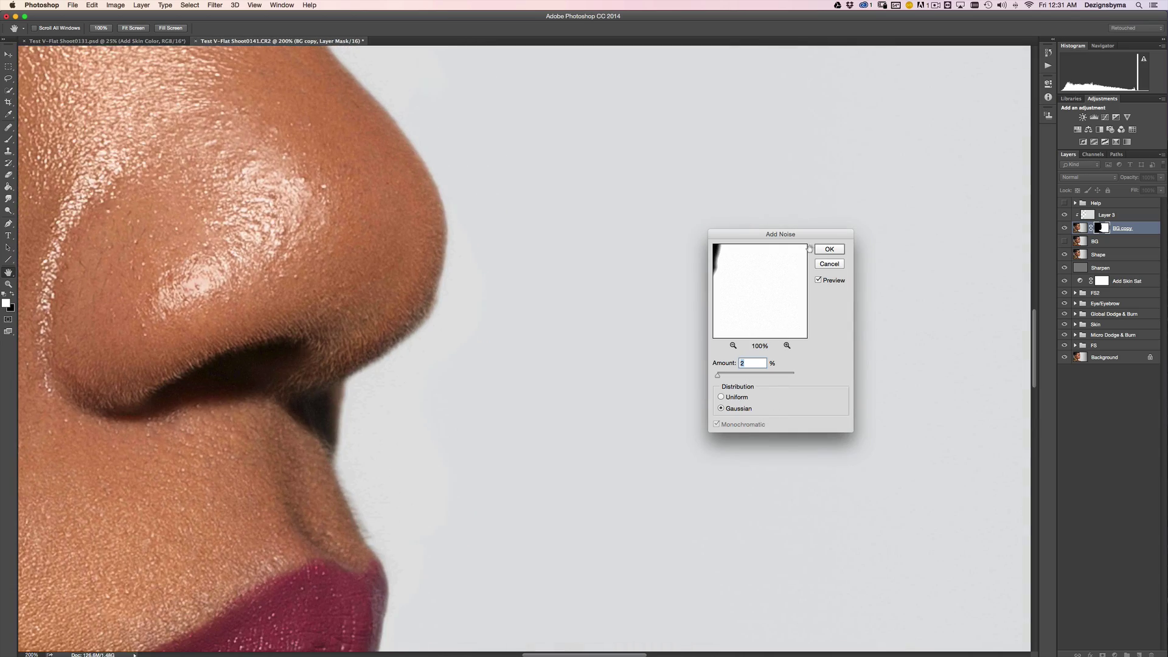
{"action": "key", "text": "super+minus"}
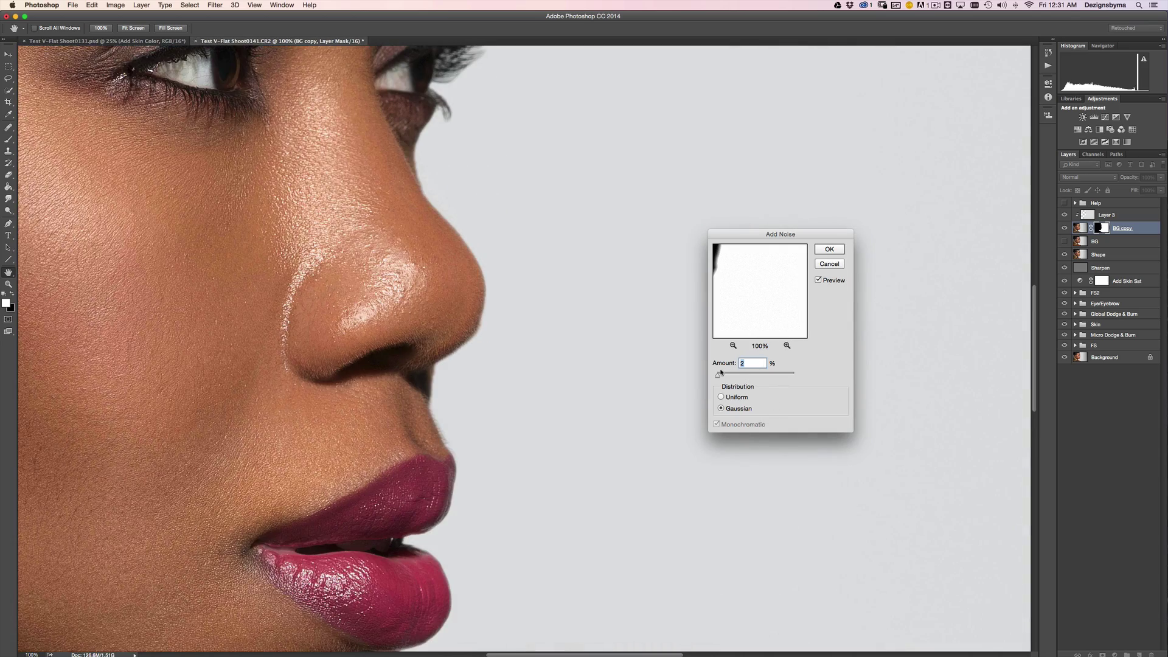
{"action": "left_click", "coordinate": [740, 377]}
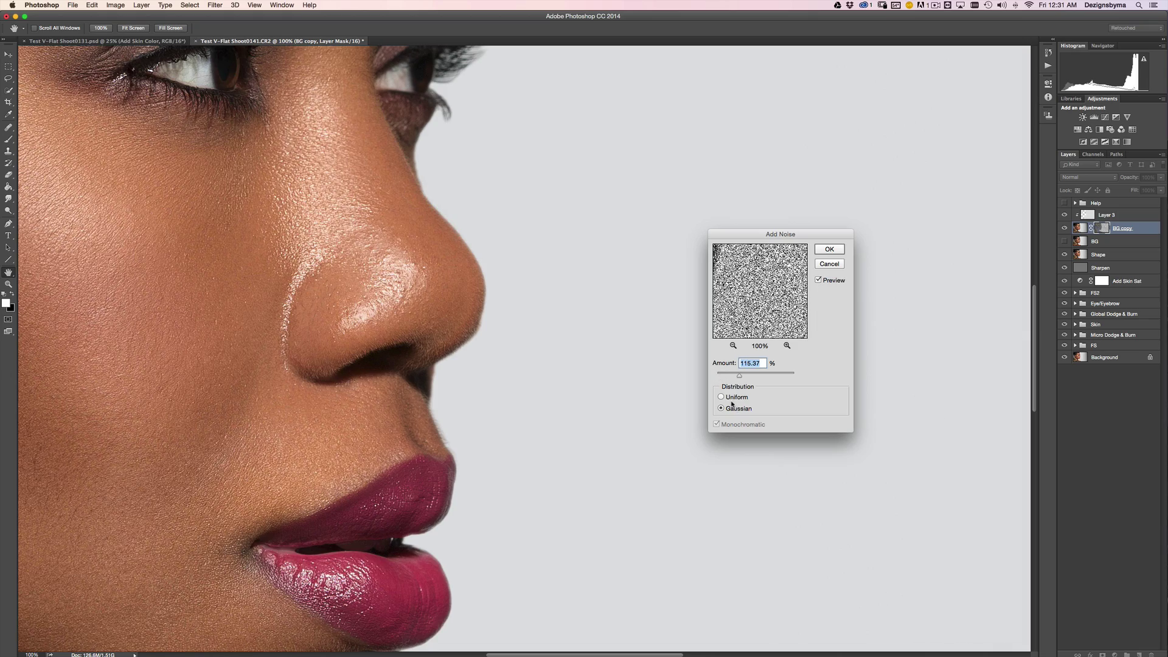
{"action": "key", "text": "super+minus"}
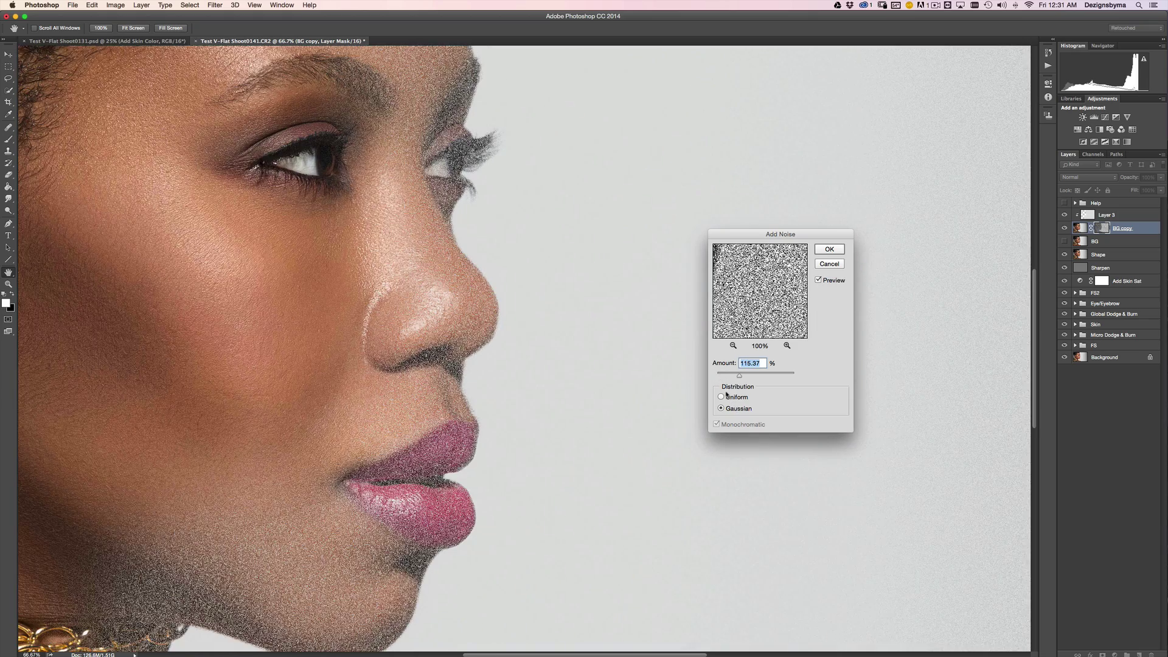
{"action": "key", "text": "super+minus"}
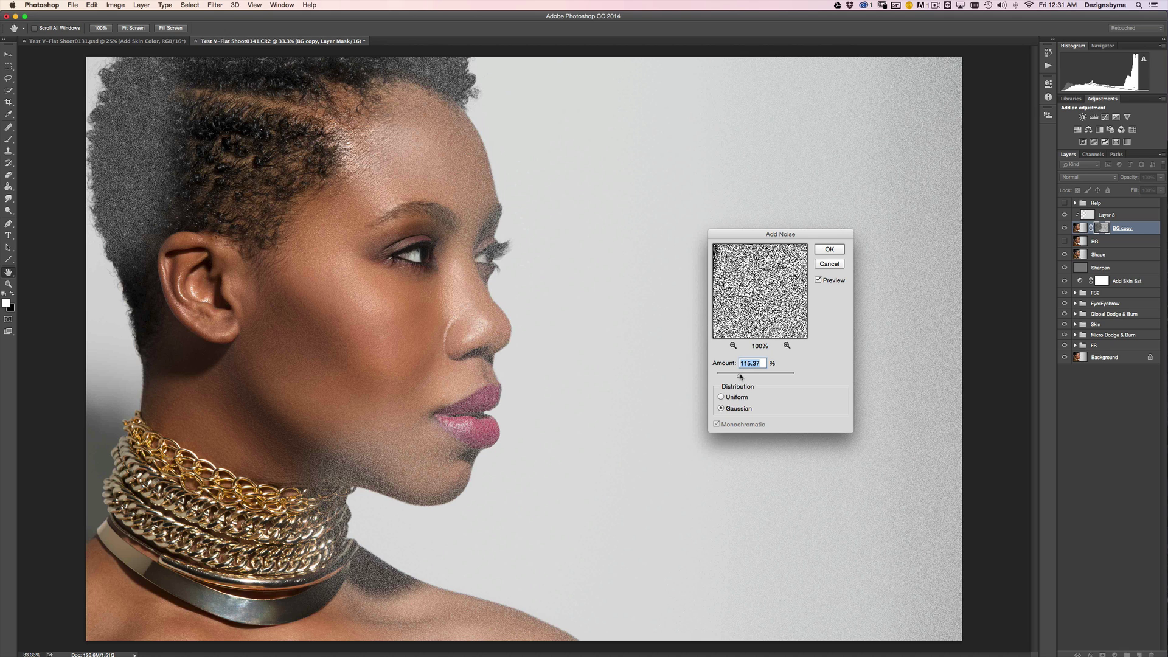
{"action": "left_click_drag", "start_coordinate": [738, 378], "coordinate": [735, 380]}
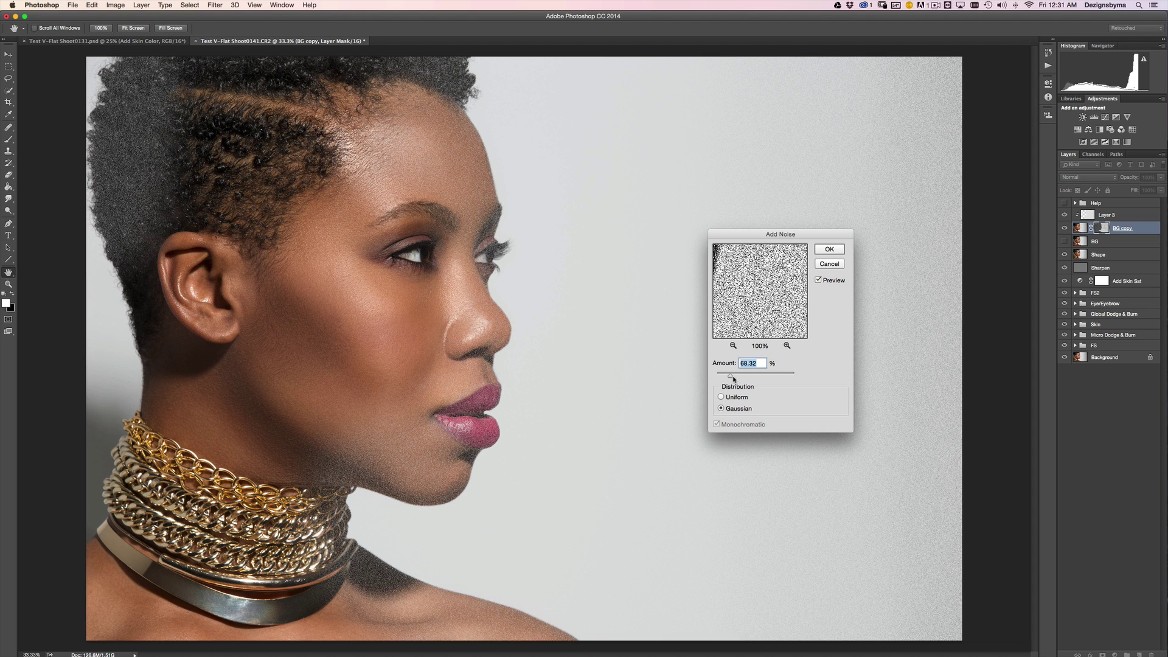
{"action": "left_click", "coordinate": [761, 363]}
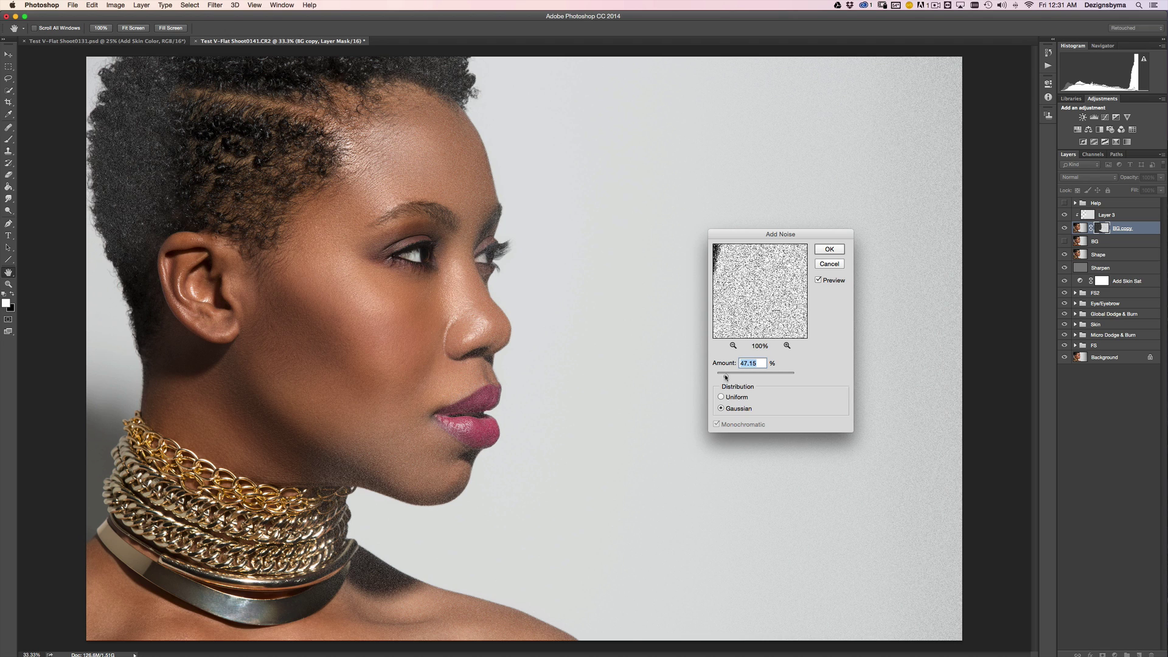
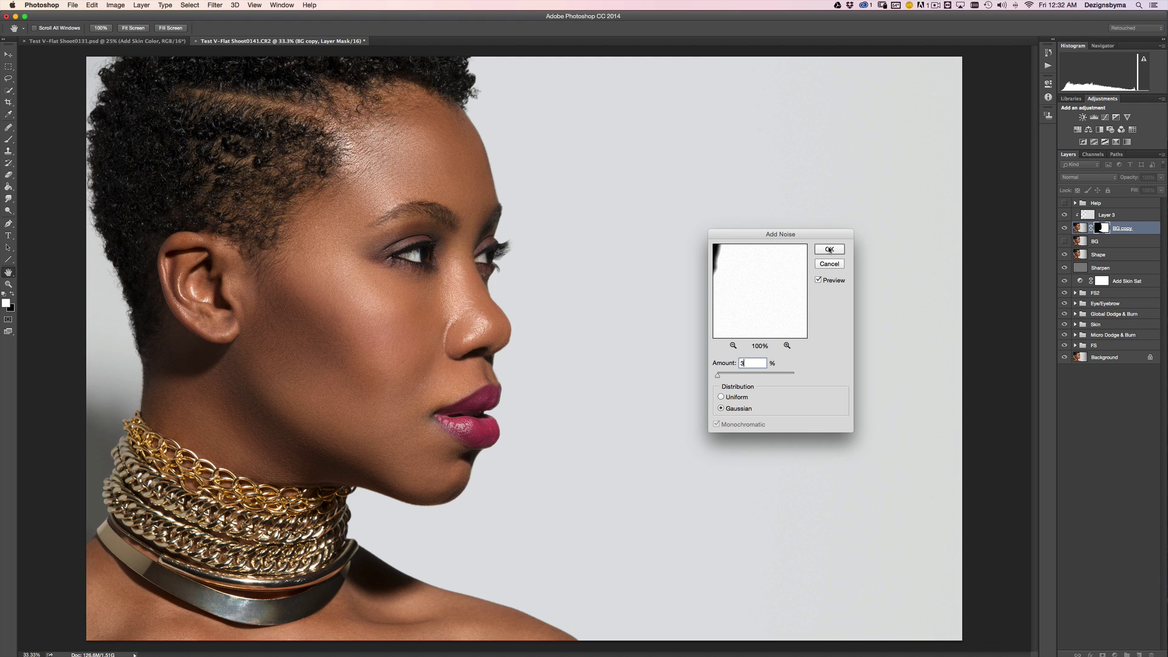
{"action": "left_click", "coordinate": [830, 249]}
Step: Compare the backdrop with the BG copy layer's mask disabled and enabled, leaving the mask enabled
{"action": "key", "text": "b"}
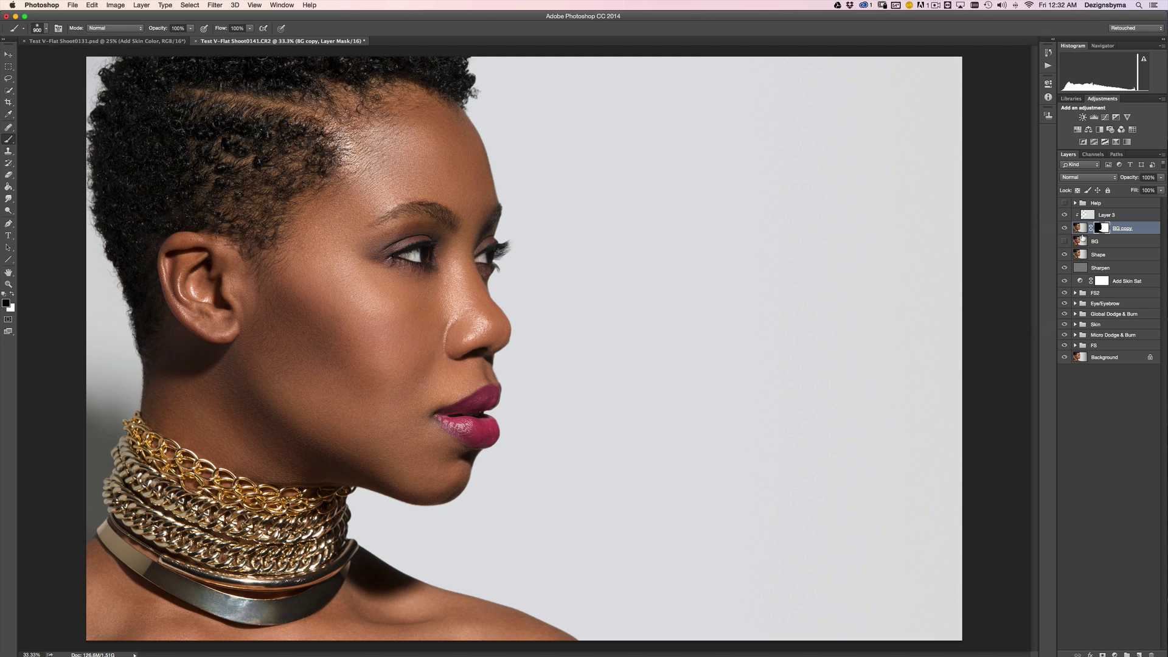
{"action": "left_click", "coordinate": [1103, 229], "text": "shift"}
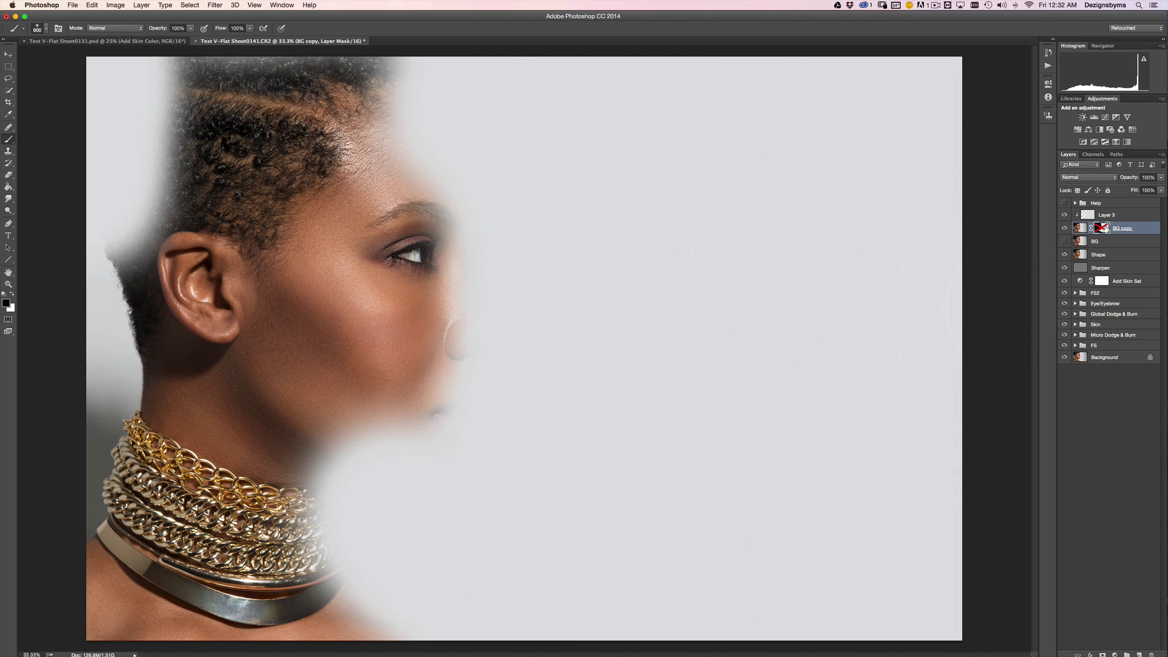
{"action": "left_click", "coordinate": [1103, 229], "text": "shift"}
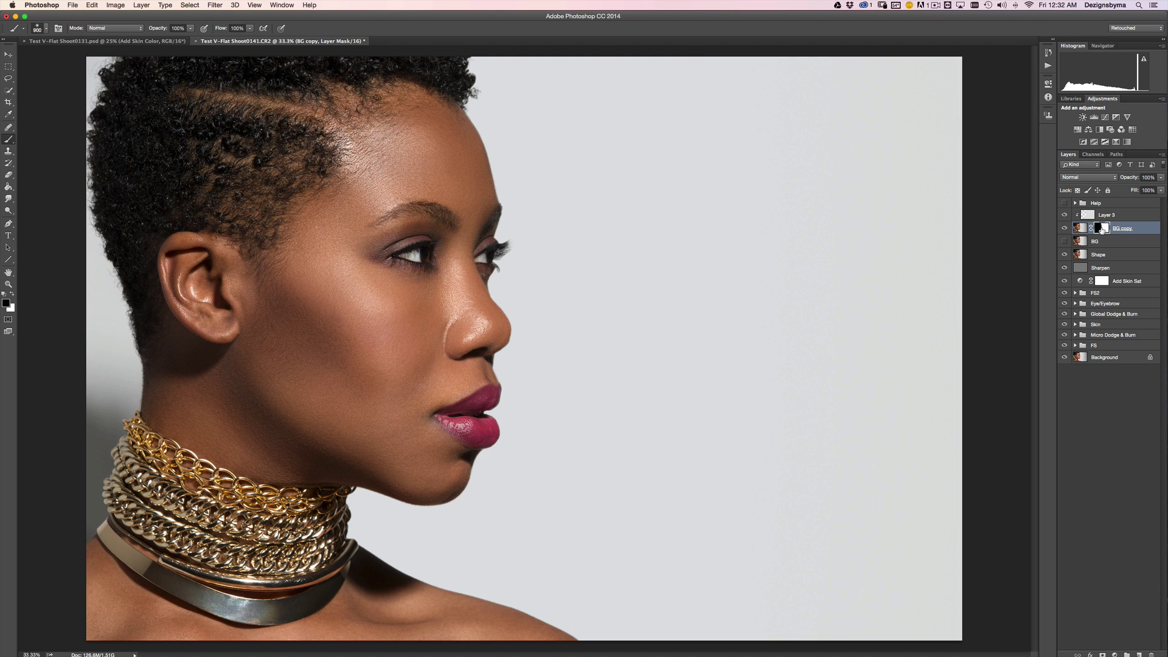
{"action": "left_click", "coordinate": [1104, 229], "text": "shift"}
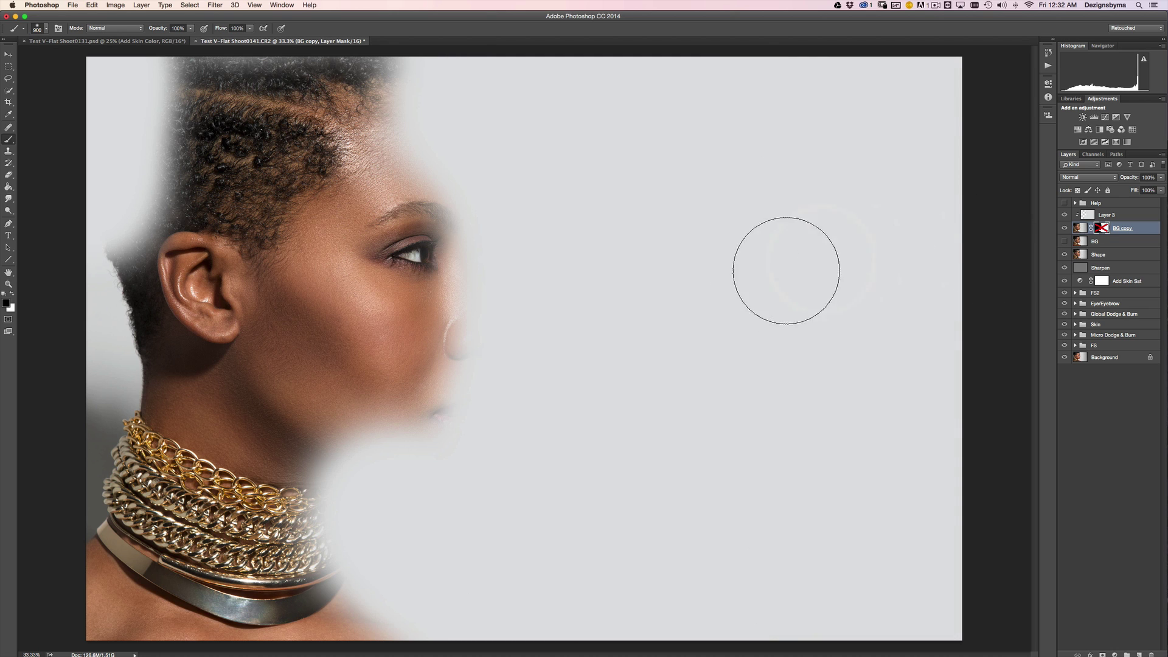
{"action": "key", "text": "bracketright"}
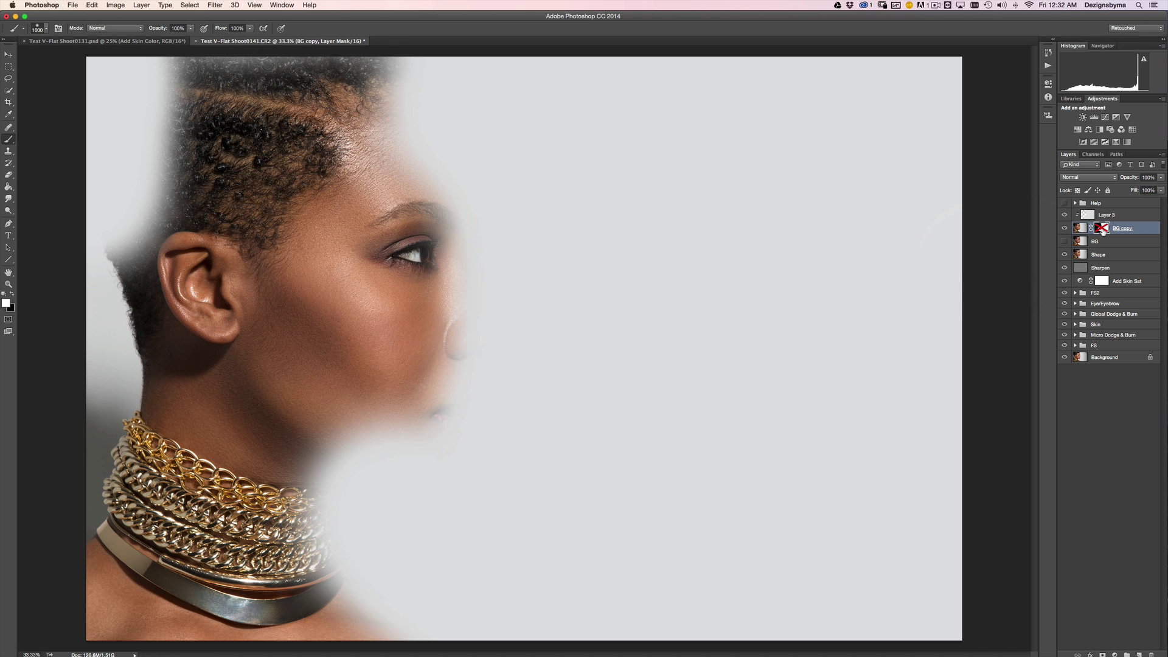
{"action": "left_click", "coordinate": [1103, 228], "text": "shift"}
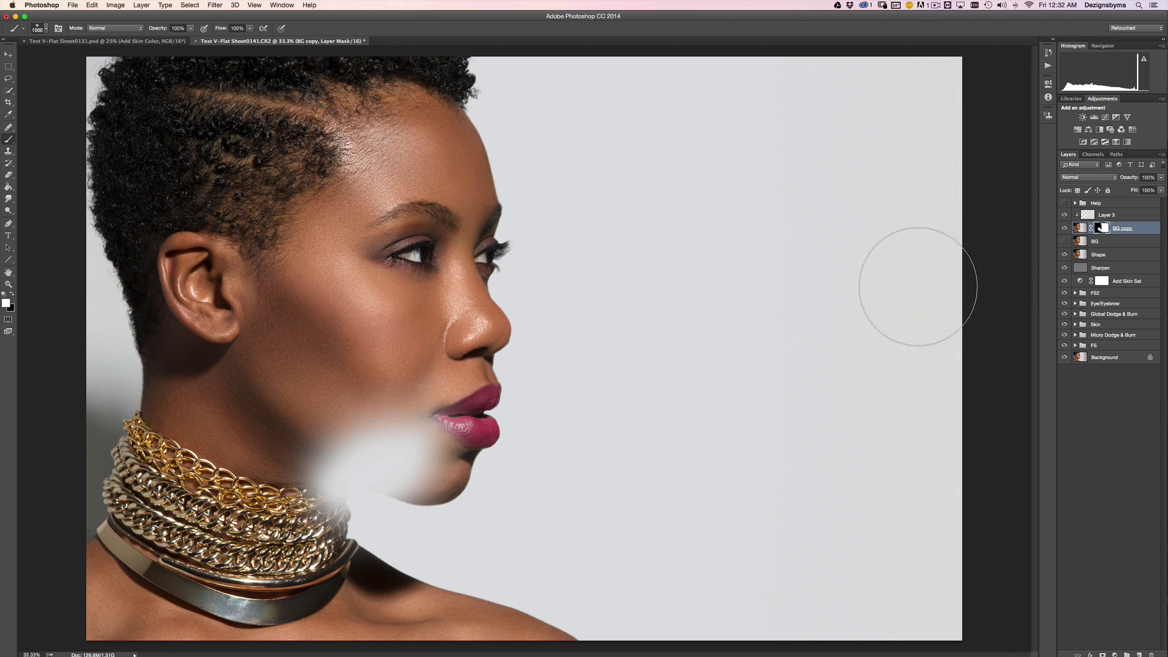
{"action": "key", "text": "super+z"}
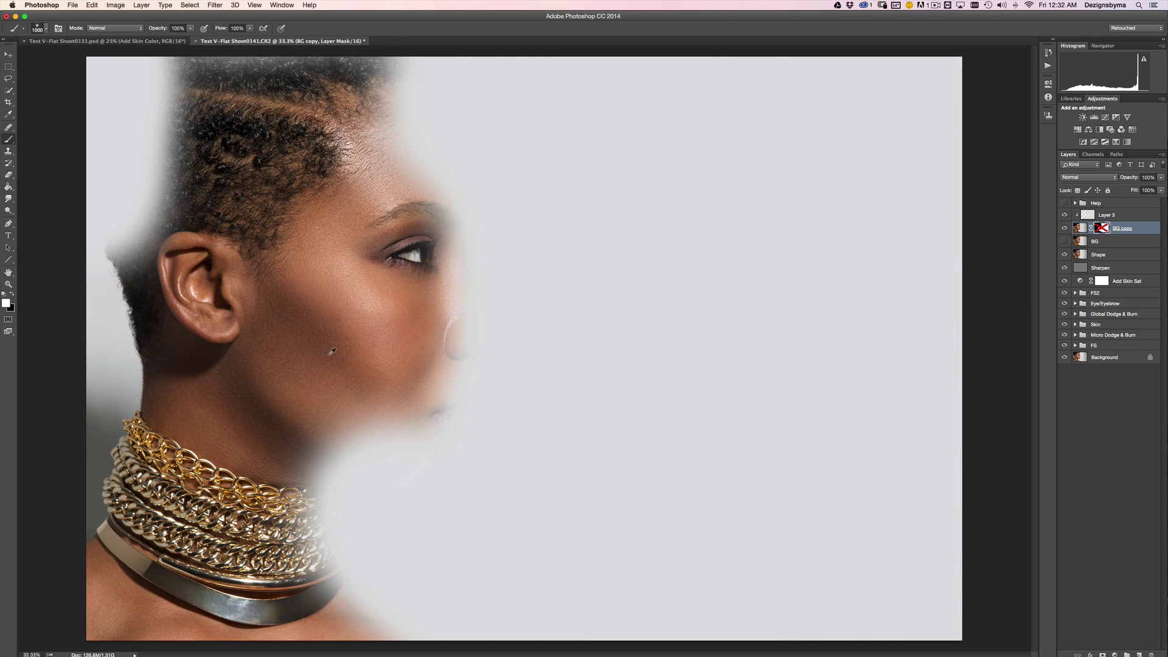
{"action": "key", "text": "super+z"}
{"action": "left_click", "coordinate": [1102, 228], "text": "shift"}
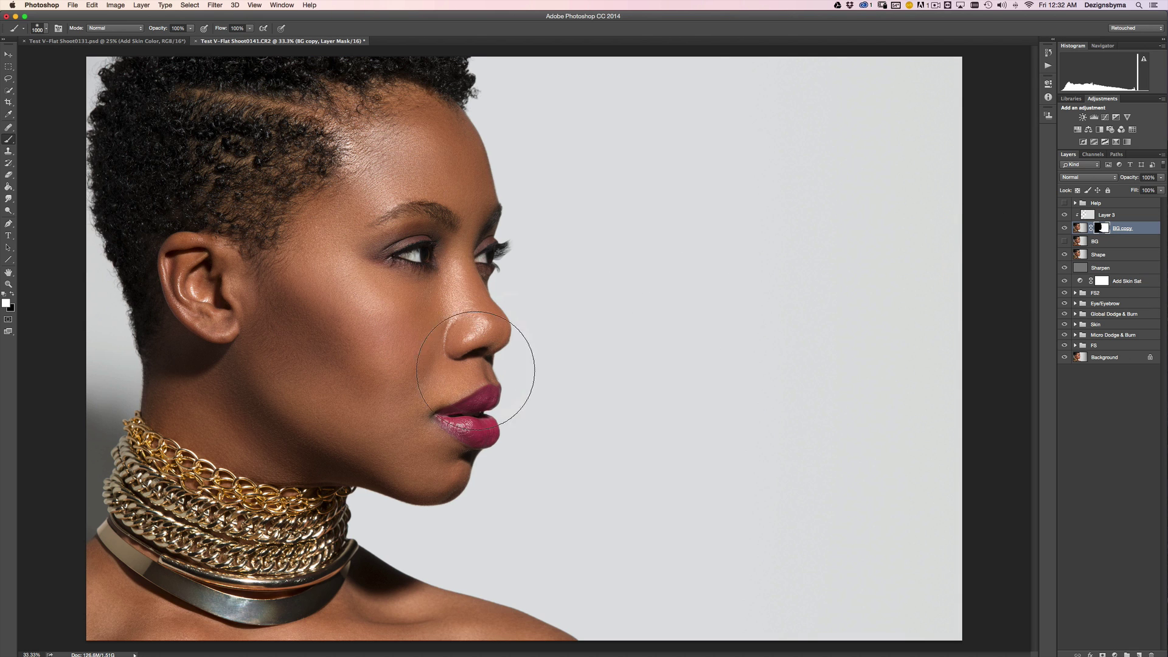
{"action": "key", "text": "bracketleft"}
{"action": "key", "text": "bracketleft"}
{"action": "left_click_drag", "start_coordinate": [359, 438], "coordinate": [368, 464]}
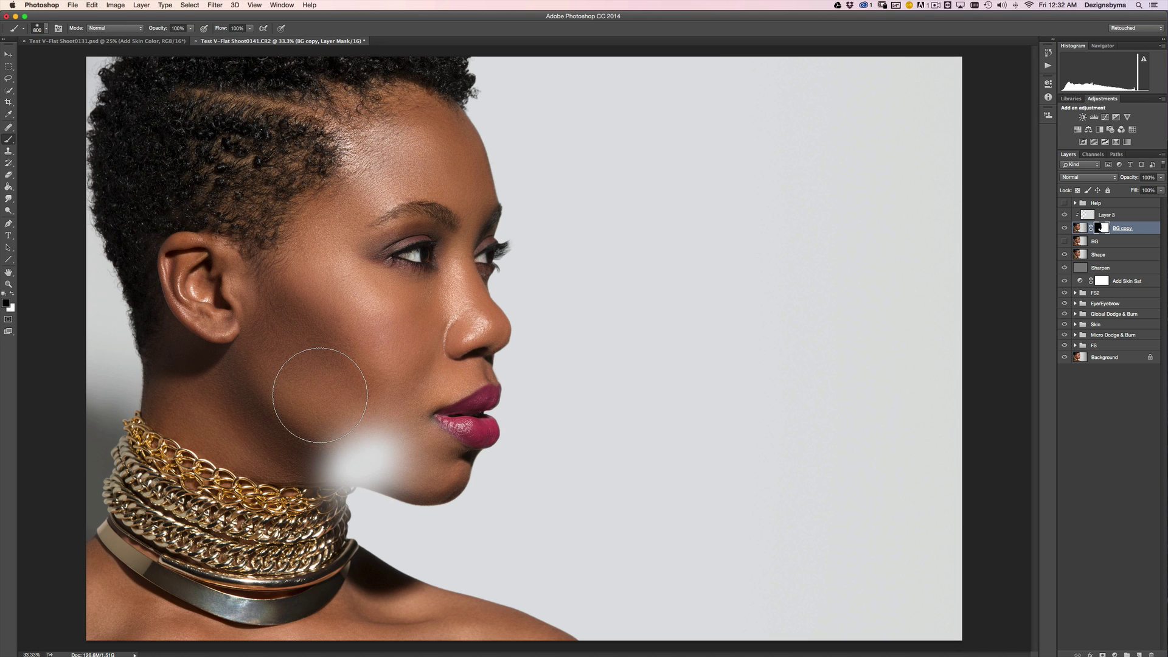
{"action": "key", "text": "ctrl+z"}
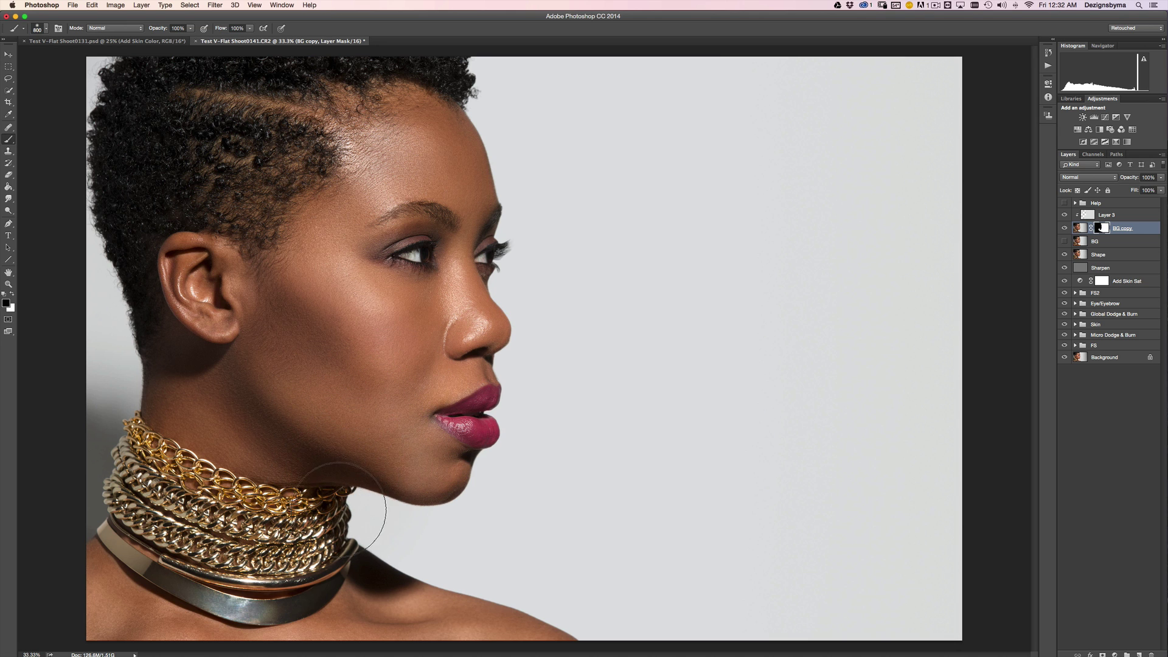
Step: Paint black on the BG copy layer's mask around the profile with a 600 px brush and compare with the mask disabled
{"action": "key", "text": "bracketleft"}
{"action": "key", "text": "bracketleft"}
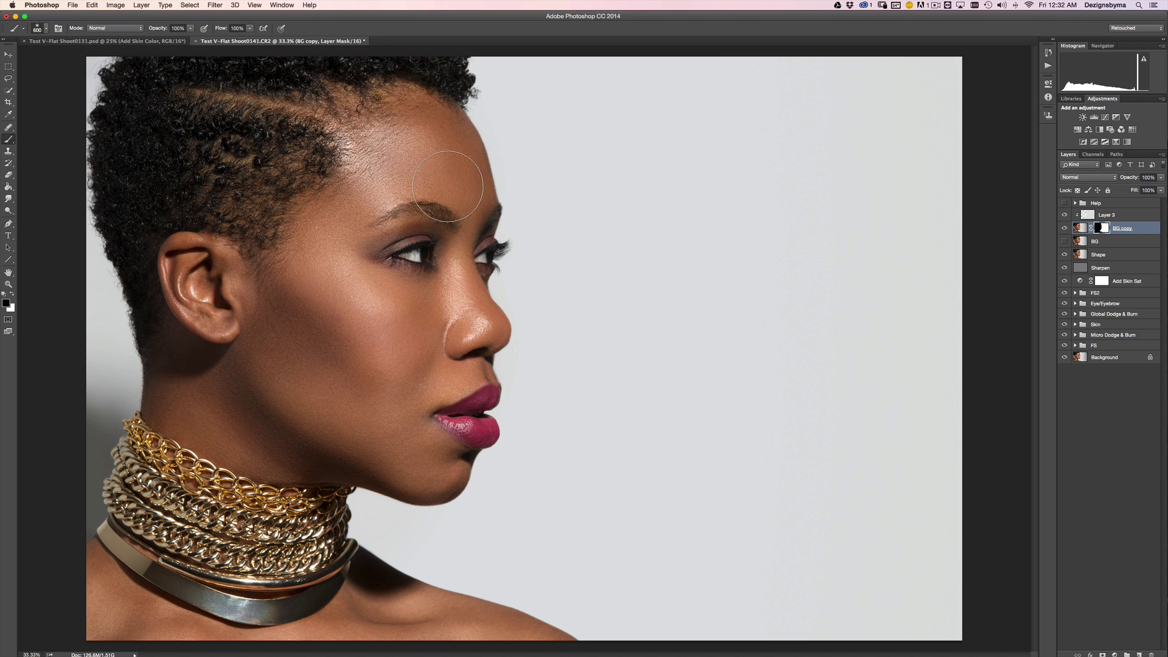
{"action": "key", "text": "bracketright"}
{"action": "key", "text": "bracketright"}
{"action": "key", "text": "bracketleft"}
{"action": "key", "text": "bracketleft"}
{"action": "left_click", "coordinate": [1101, 227], "text": "shift"}
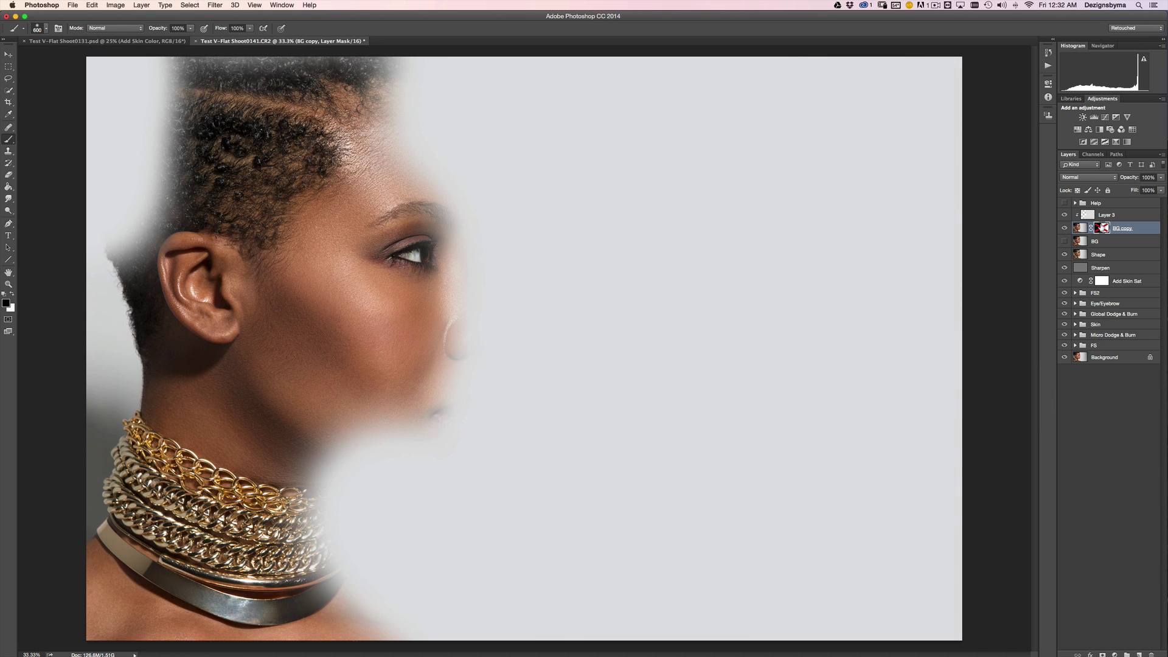
{"action": "left_click", "coordinate": [1099, 229], "text": "shift"}
Step: Add a layer mask to Layer 3 and paint black on it over the face and hair to uncover them
{"action": "left_click", "coordinate": [1122, 220]}
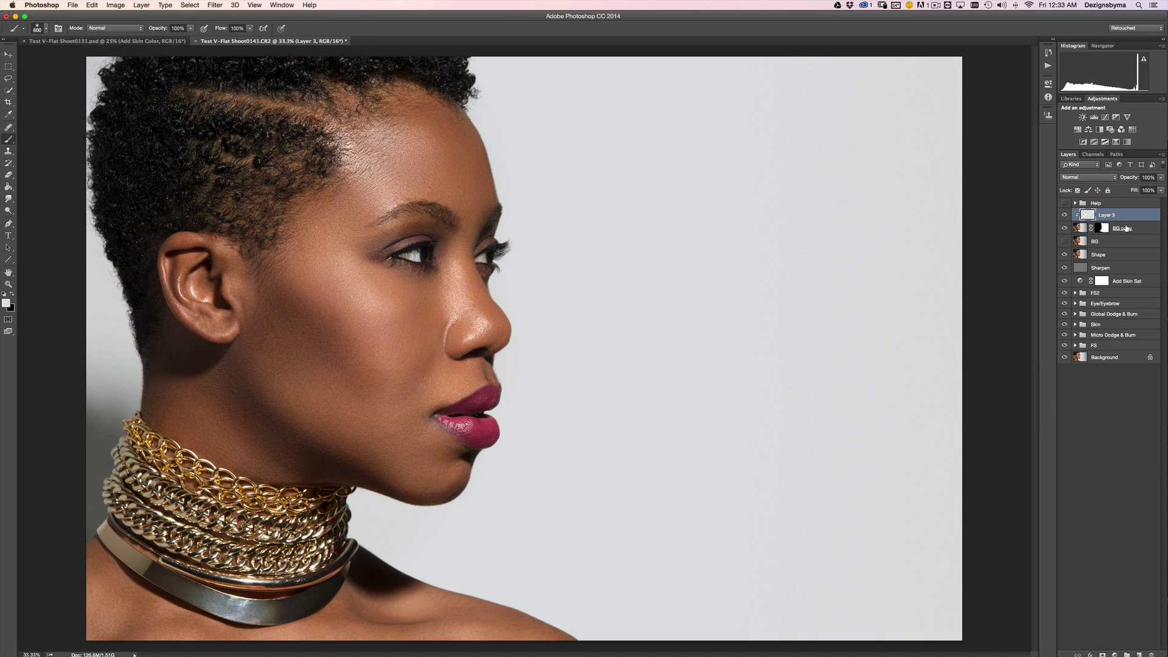
{"action": "left_click", "coordinate": [1103, 654]}
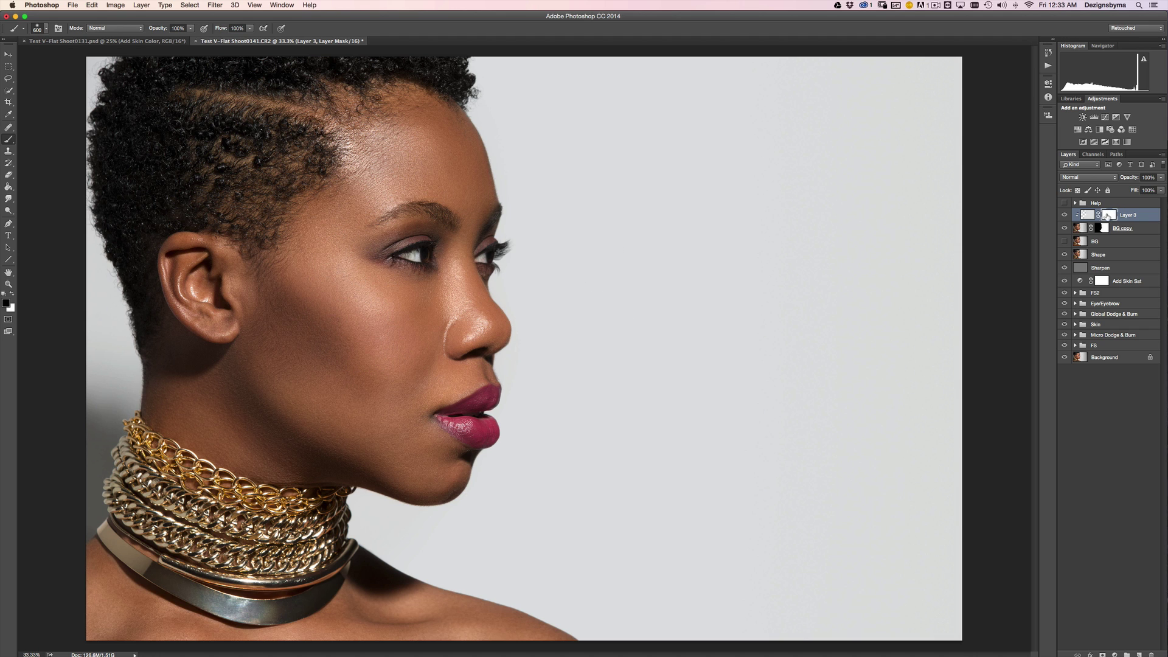
{"action": "key", "text": "bracketright"}
{"action": "left_click_drag", "start_coordinate": [378, 341], "coordinate": [394, 392]}
{"action": "key", "text": "bracketleft"}
{"action": "key", "text": "bracketleft"}
{"action": "key", "text": "bracketleft"}
{"action": "key", "text": "bracketright"}
{"action": "key", "text": "bracketright"}
Step: Check the uncovered face and hair by disabling and re-enabling the BG copy layer's mask
{"action": "left_click", "coordinate": [1104, 229]}
{"action": "left_click", "coordinate": [1104, 229], "text": "shift"}
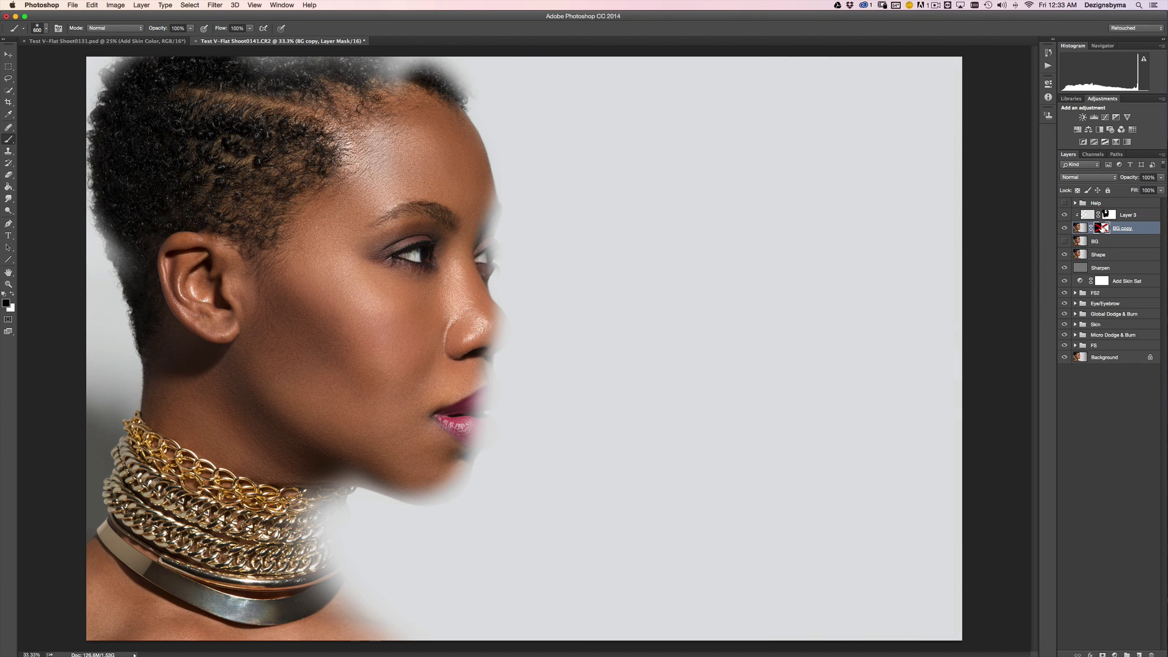
{"action": "left_click", "coordinate": [1103, 228], "text": "shift"}
Step: Paint black on Layer 3's mask over the hair above the forehead and check it with the BG copy mask disabled
{"action": "left_click", "coordinate": [1107, 214]}
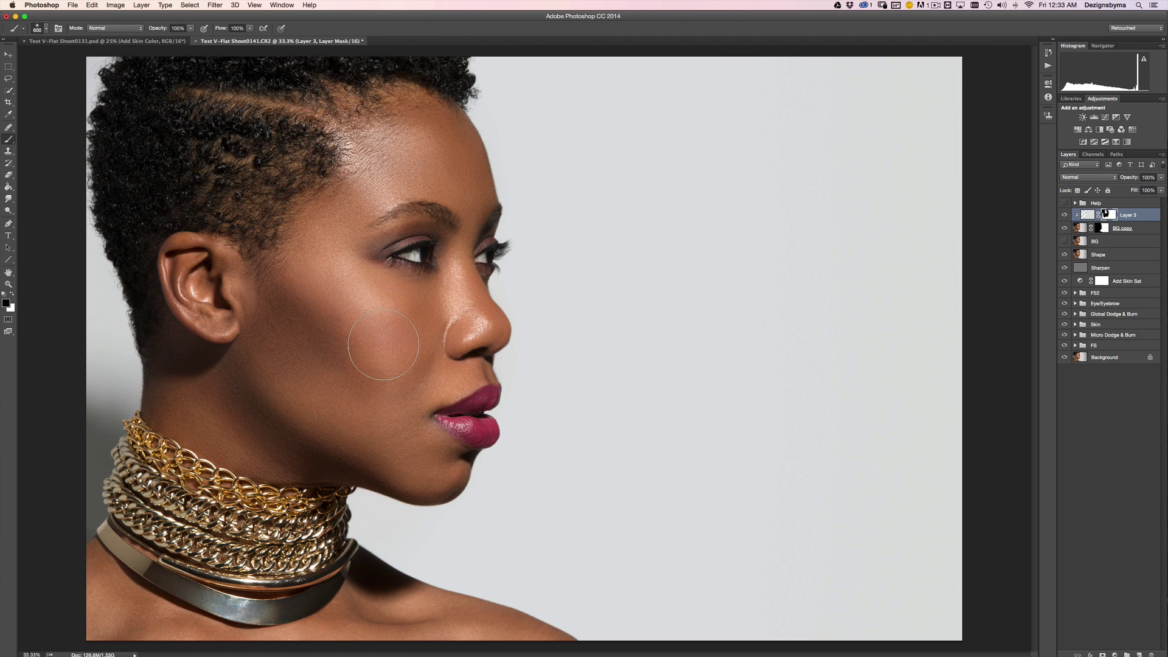
{"action": "left_click", "coordinate": [1103, 228], "text": "shift"}
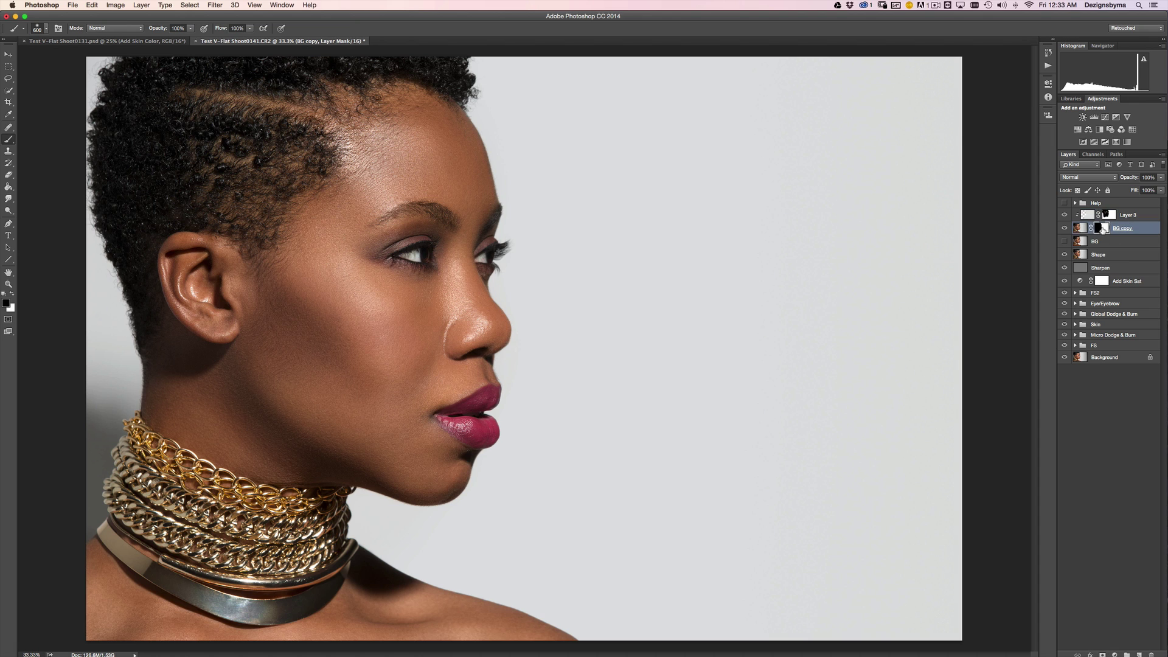
{"action": "left_click", "coordinate": [1102, 228], "text": "shift"}
{"action": "left_click", "coordinate": [1103, 229], "text": "shift"}
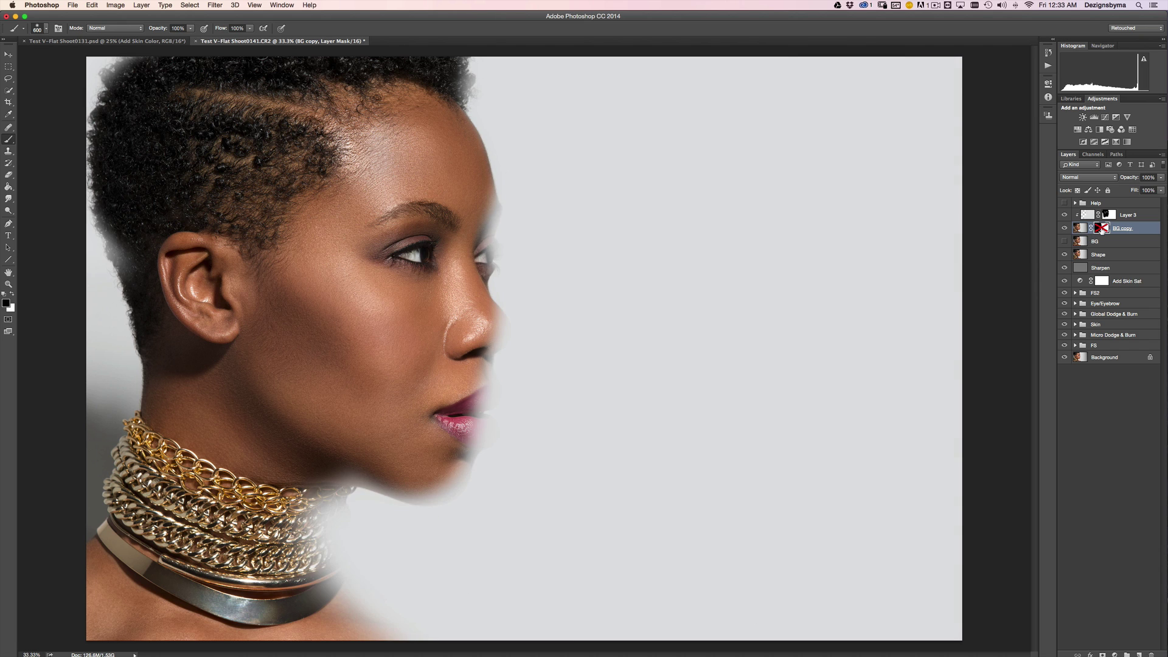
{"action": "left_click", "coordinate": [1103, 229], "text": "shift"}
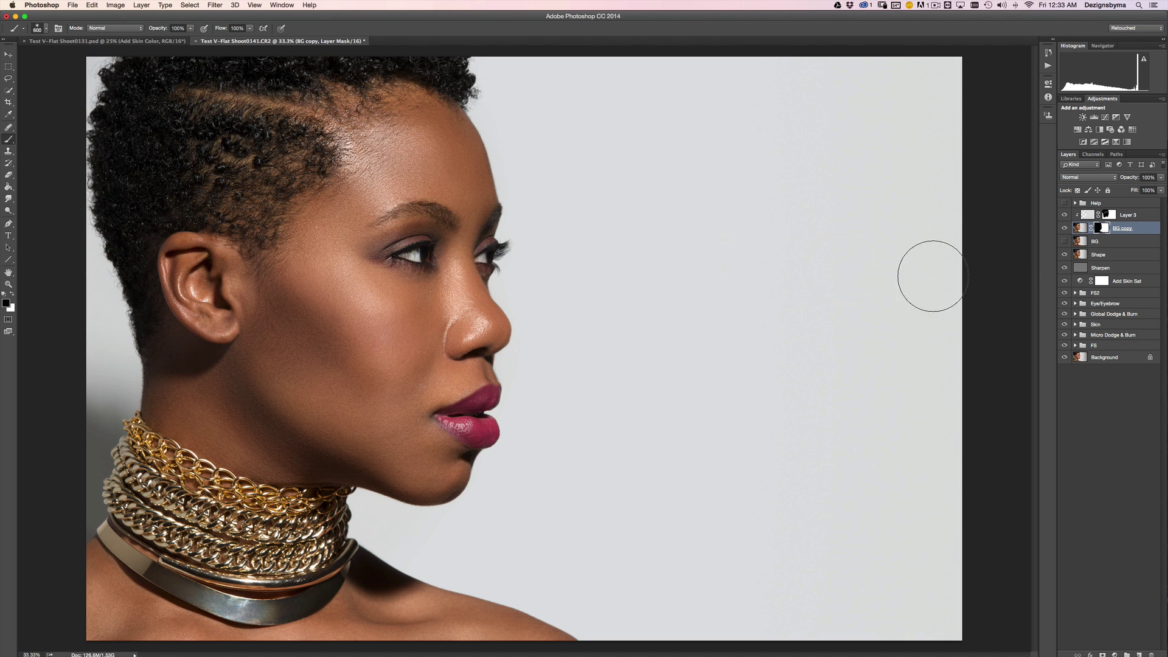
Step: Inspect the Layer 3 masking around the hair and profile by toggling the BG copy layer's mask off and on
{"action": "left_click", "coordinate": [1110, 215]}
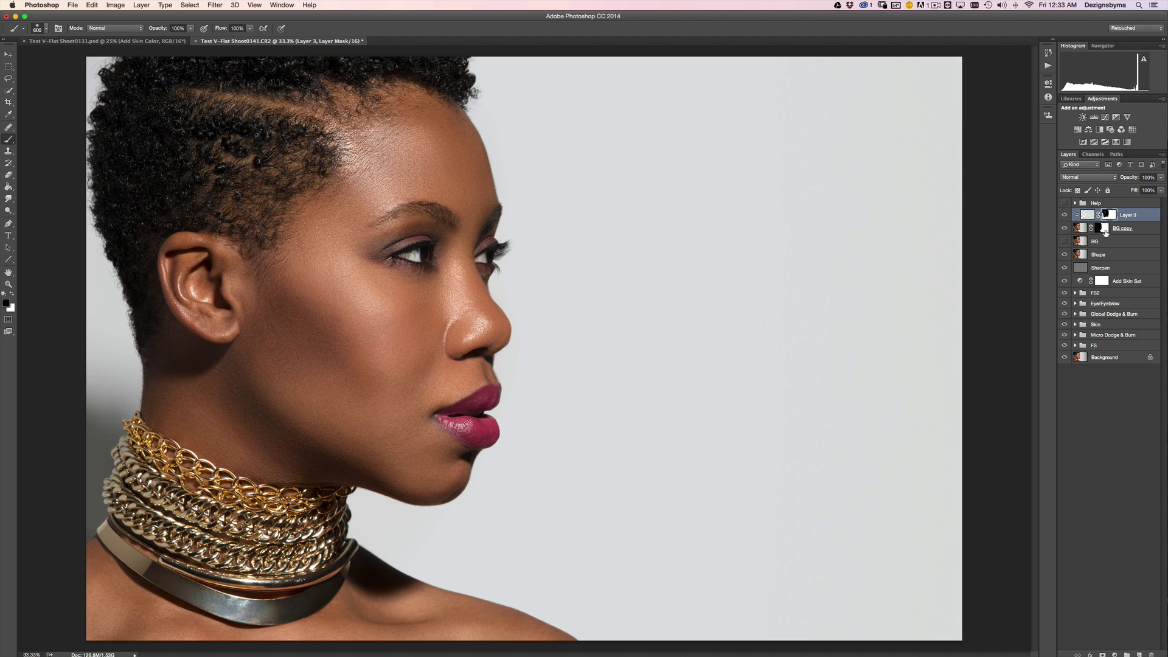
{"action": "left_click", "coordinate": [1104, 232]}
{"action": "left_click", "coordinate": [1103, 229], "text": "shift"}
{"action": "left_click", "coordinate": [1106, 228], "text": "shift"}
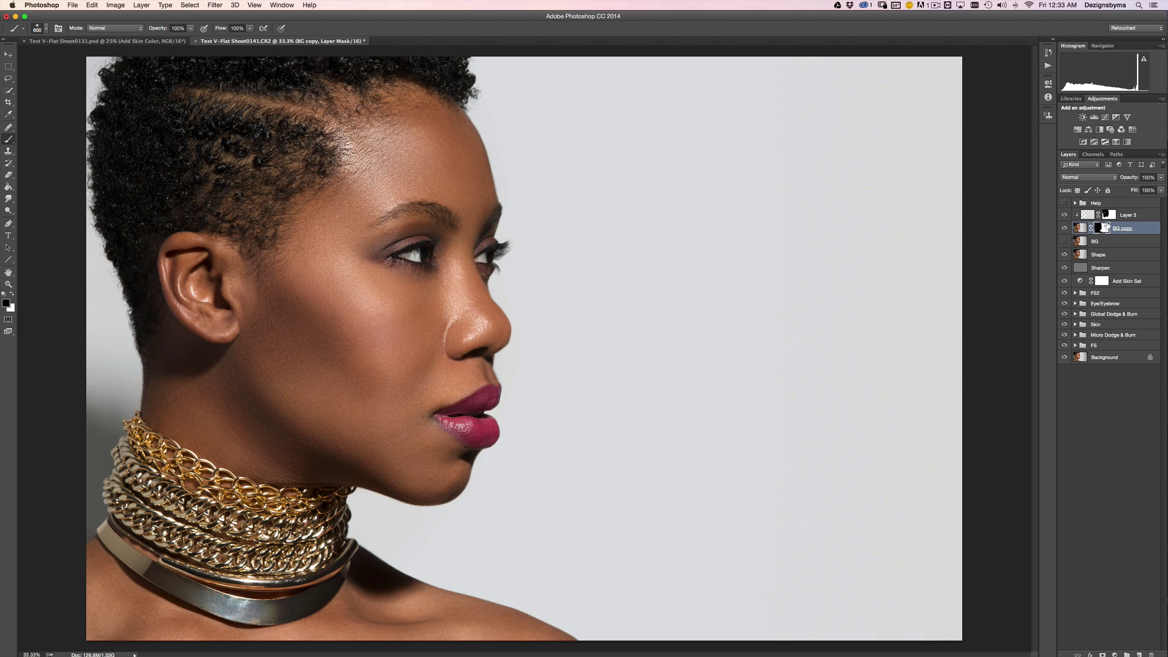
Step: Paint black on Layer 3's mask along the profile, chin and shoulder, reducing the brush to 200 px, and disable the BG copy mask
{"action": "left_click", "coordinate": [1109, 214]}
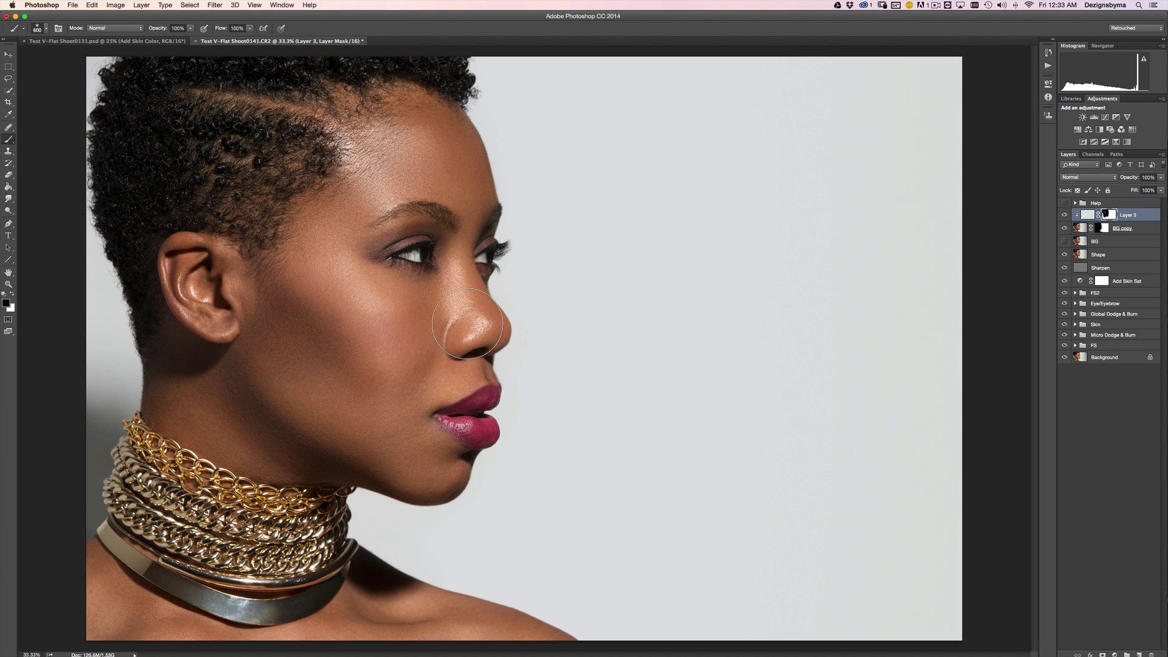
{"action": "key", "text": "bracketright"}
{"action": "key", "text": "bracketright"}
{"action": "key", "text": "bracketright"}
{"action": "key", "text": "bracketleft"}
{"action": "key", "text": "bracketleft"}
{"action": "key", "text": "bracketleft"}
{"action": "key", "text": "bracketleft"}
{"action": "key", "text": "bracketleft"}
{"action": "key", "text": "bracketleft"}
{"action": "left_click", "coordinate": [1109, 229]}
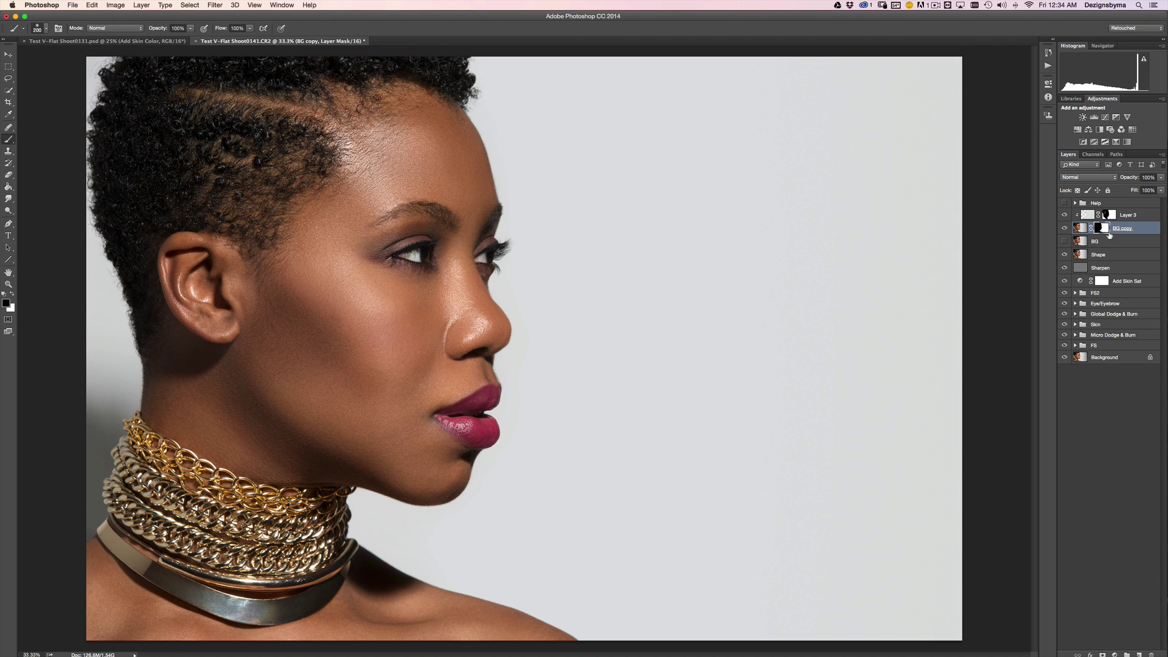
{"action": "left_click", "coordinate": [1107, 230], "text": "shift"}
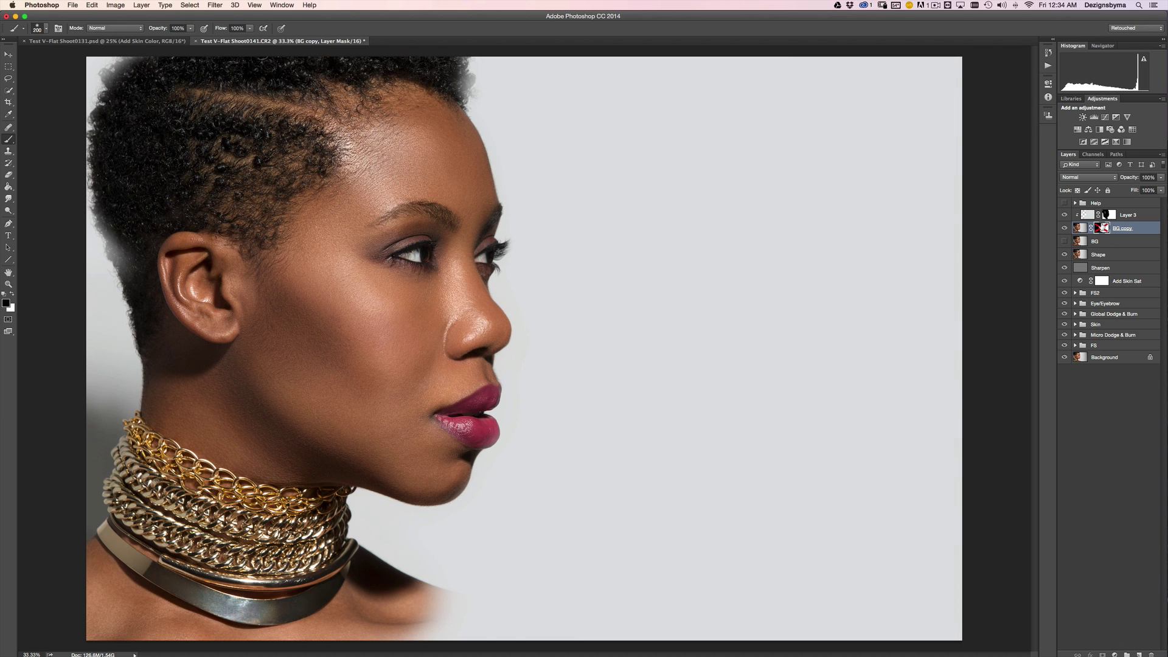
Step: Paint black on Layer 3's mask with a larger brush along the back of the hair, checking it with the BG copy mask disabled
{"action": "left_click", "coordinate": [1103, 225], "text": "shift"}
{"action": "left_click", "coordinate": [1106, 214]}
{"action": "key", "text": "bracketright"}
{"action": "key", "text": "bracketright"}
{"action": "key", "text": "bracketright"}
{"action": "key", "text": "bracketright"}
{"action": "key", "text": "bracketright"}
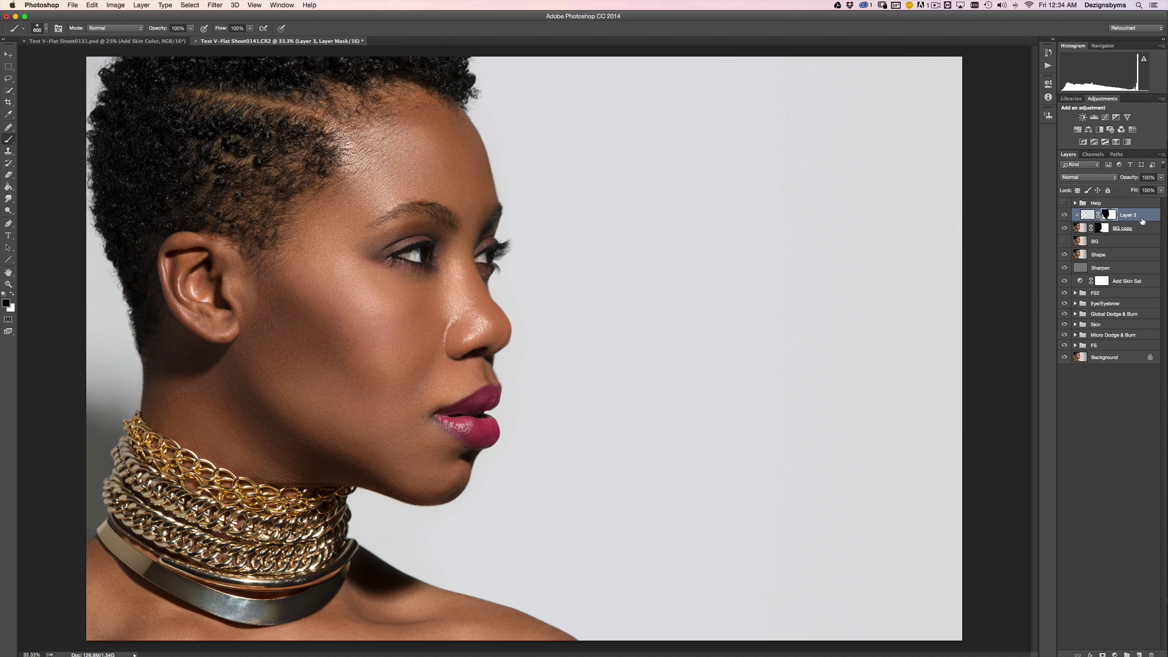
{"action": "key", "text": "alt+bracketleft"}
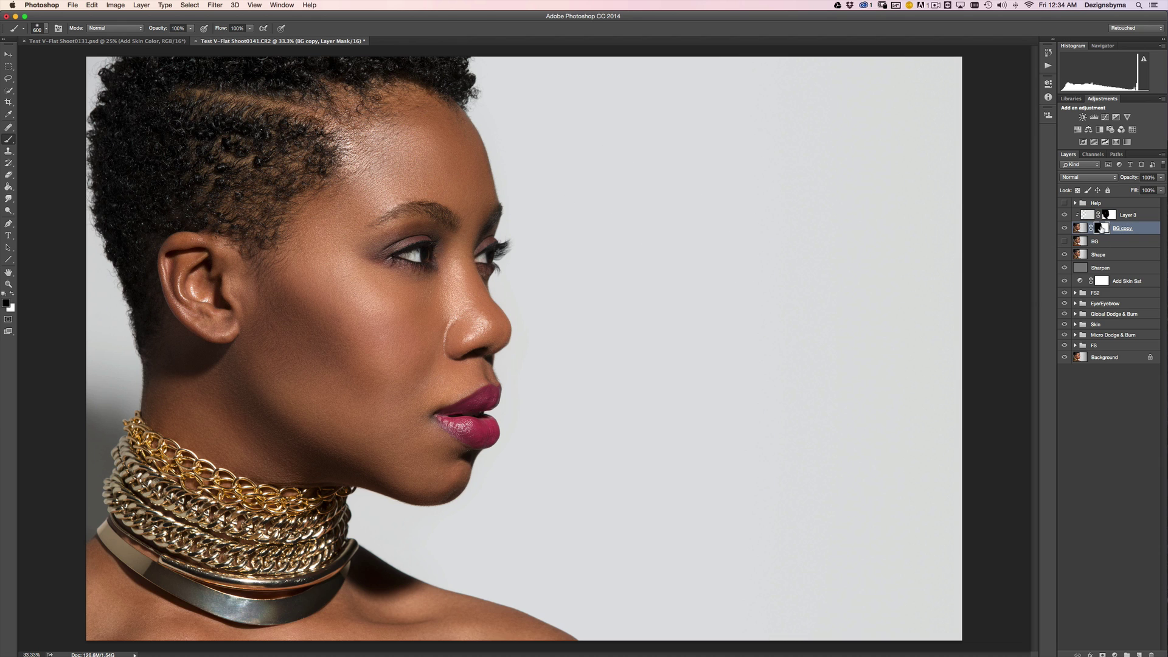
{"action": "left_click", "coordinate": [1102, 229], "text": "shift"}
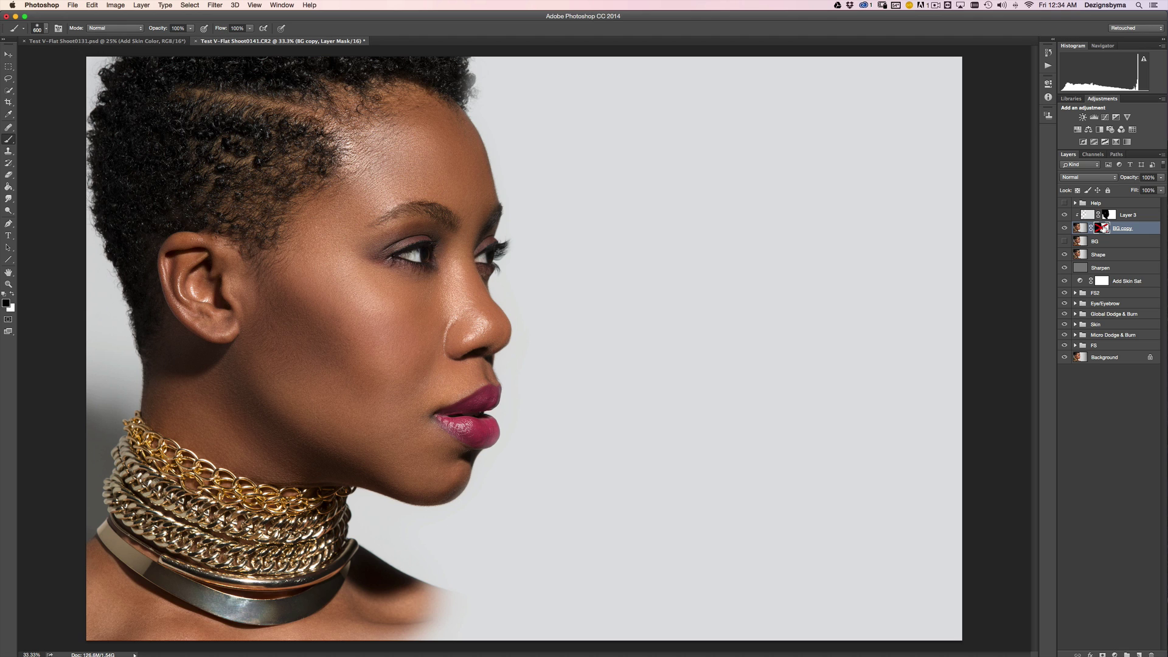
{"action": "left_click", "coordinate": [1102, 228], "text": "shift"}
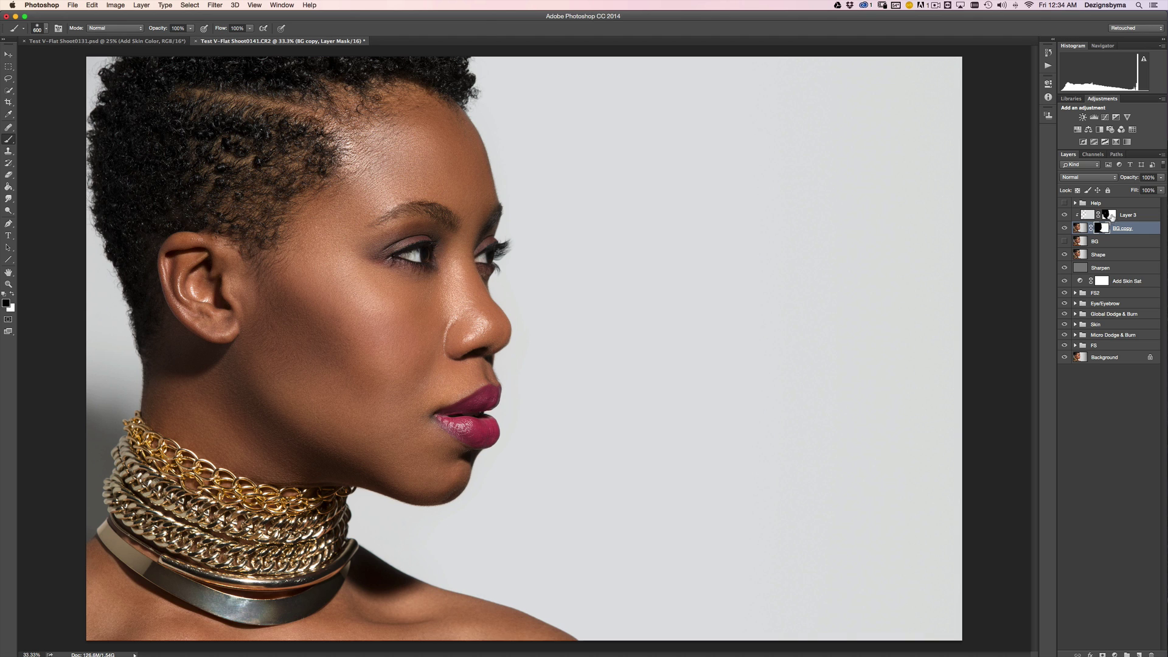
Step: Touch up Layer 3's mask around the front hair edge and face, reducing the brush to 300 px
{"action": "left_click", "coordinate": [1109, 216]}
{"action": "key", "text": "bracketright"}
{"action": "key", "text": "bracketright"}
{"action": "key", "text": "bracketright"}
{"action": "key", "text": "bracketleft"}
{"action": "key", "text": "bracketleft"}
{"action": "key", "text": "bracketleft"}
{"action": "key", "text": "bracketleft"}
{"action": "key", "text": "bracketleft"}
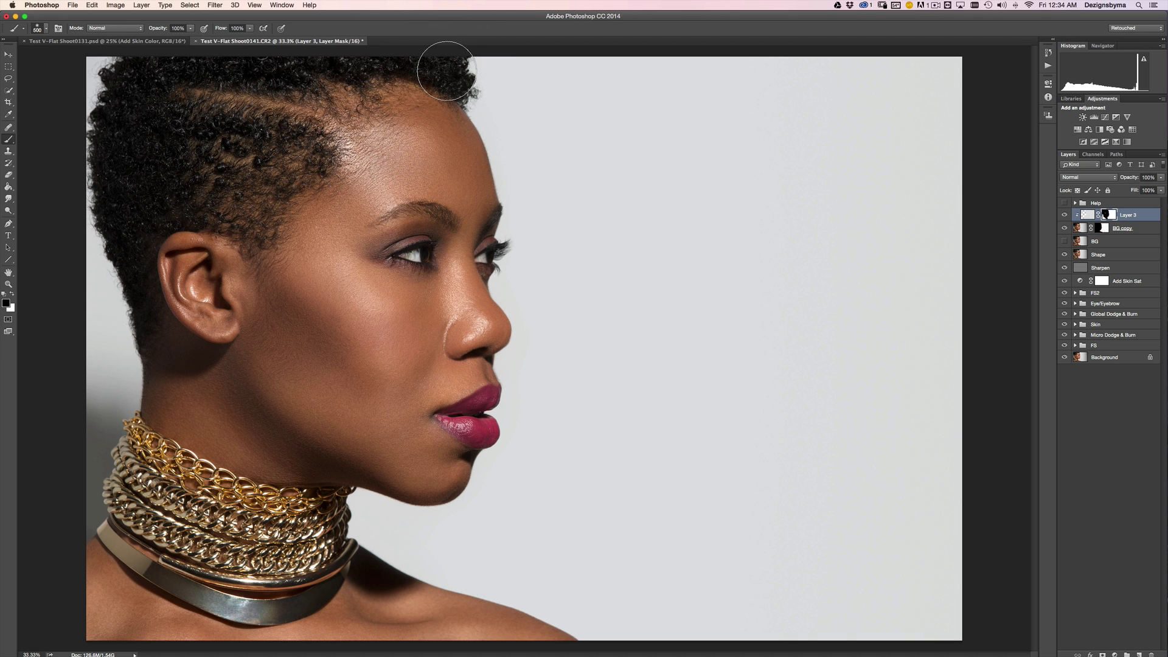
{"action": "key", "text": "bracketright"}
{"action": "key", "text": "bracketright"}
{"action": "key", "text": "bracketleft"}
{"action": "key", "text": "bracketleft"}
{"action": "key", "text": "bracketleft"}
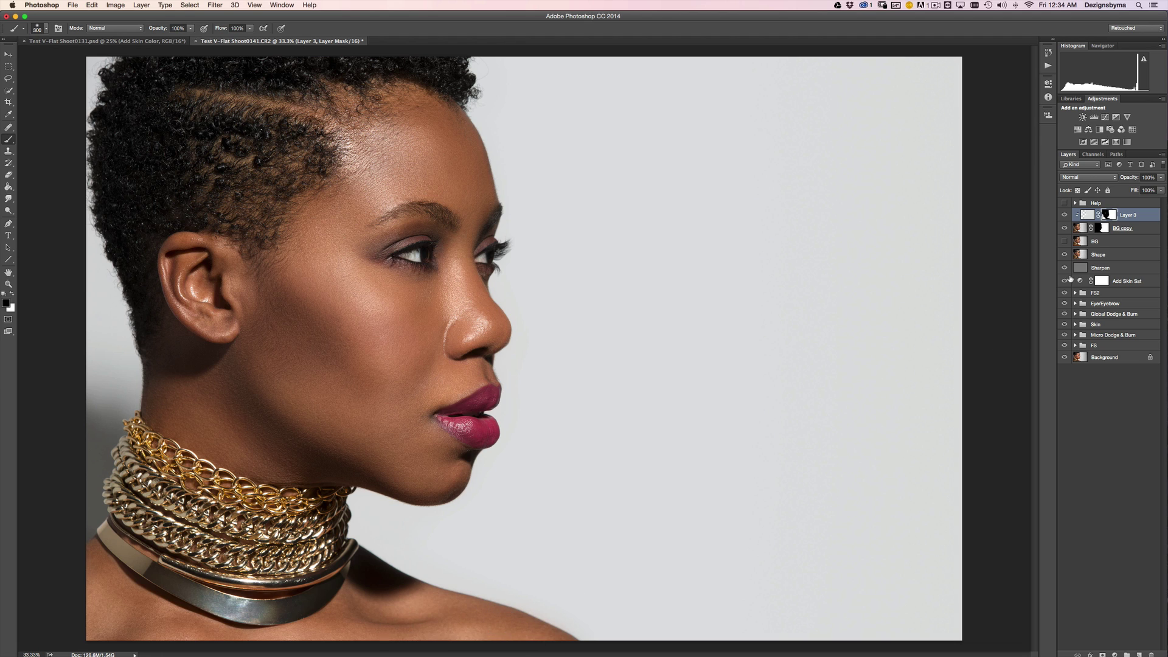
Step: Check the Layer 3 masking around the hair and shoulder by toggling the BG copy layer's mask off and on
{"action": "left_click", "coordinate": [1100, 233]}
{"action": "left_click", "coordinate": [1103, 228], "text": "shift"}
{"action": "left_click", "coordinate": [1103, 229], "text": "shift"}
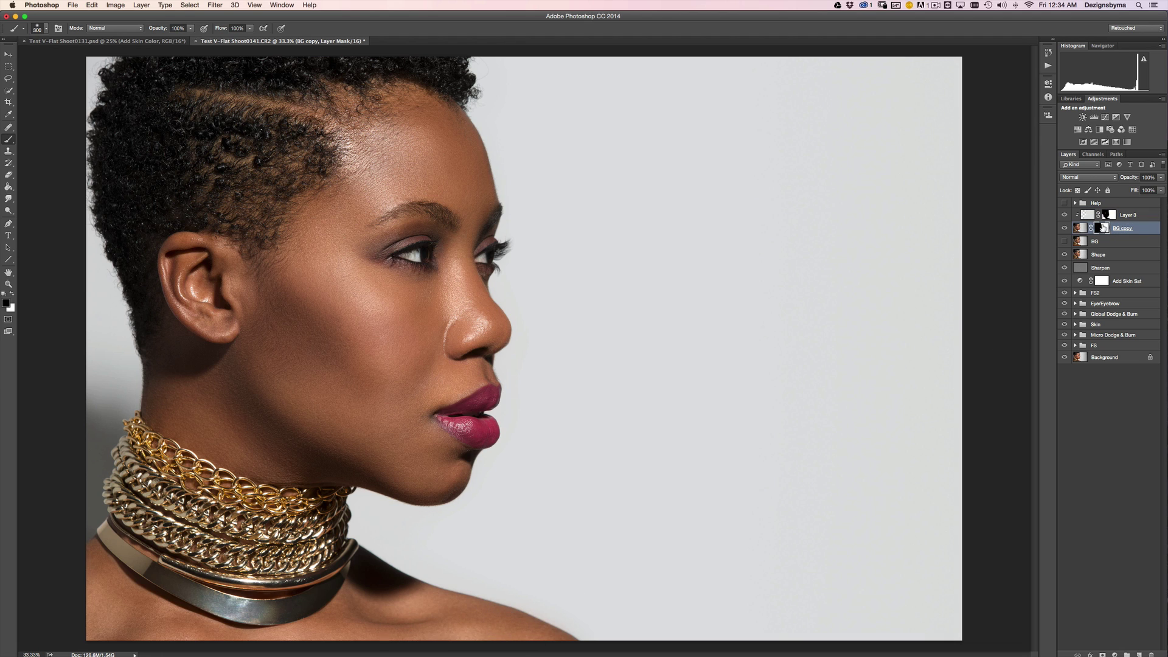
{"action": "left_click", "coordinate": [1104, 228], "text": "shift"}
{"action": "left_click", "coordinate": [1104, 229], "text": "shift"}
{"action": "left_click", "coordinate": [1104, 228], "text": "shift"}
Step: Paint black on Layer 3's mask over the shoulder with the brush reduced to 150 px, and check it with the BG copy mask disabled
{"action": "left_click", "coordinate": [1106, 216]}
{"action": "key", "text": "bracketright"}
{"action": "key", "text": "bracketleft"}
{"action": "key", "text": "bracketleft"}
{"action": "key", "text": "bracketleft"}
{"action": "key", "text": "bracketleft"}
{"action": "key", "text": "bracketleft"}
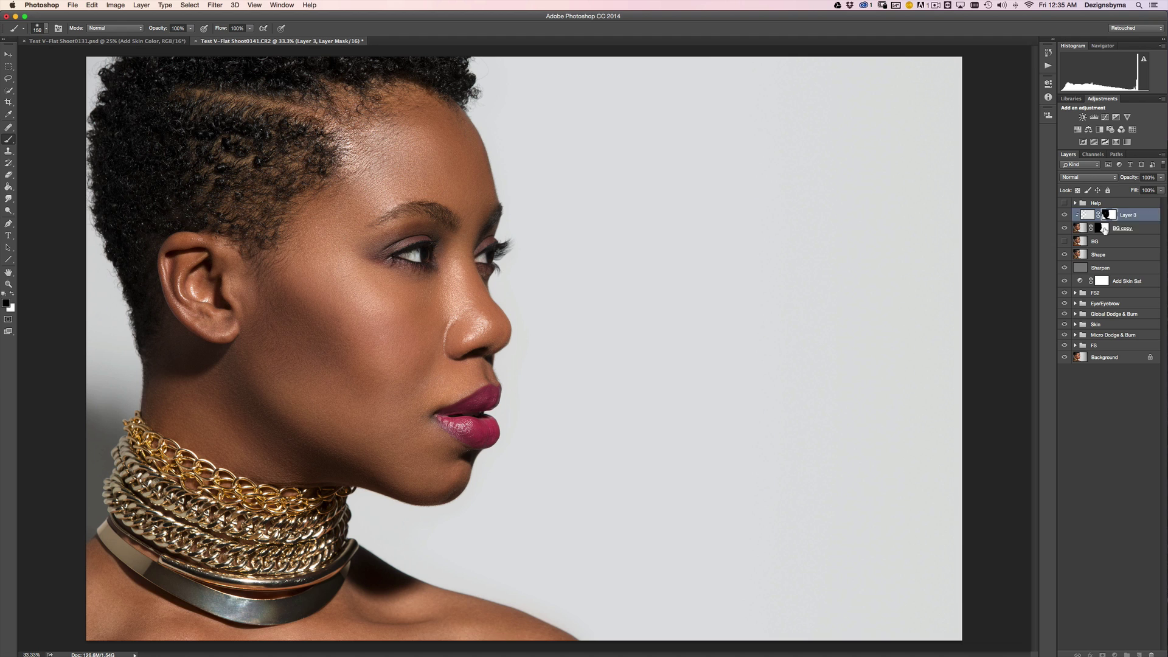
{"action": "left_click", "coordinate": [1105, 229]}
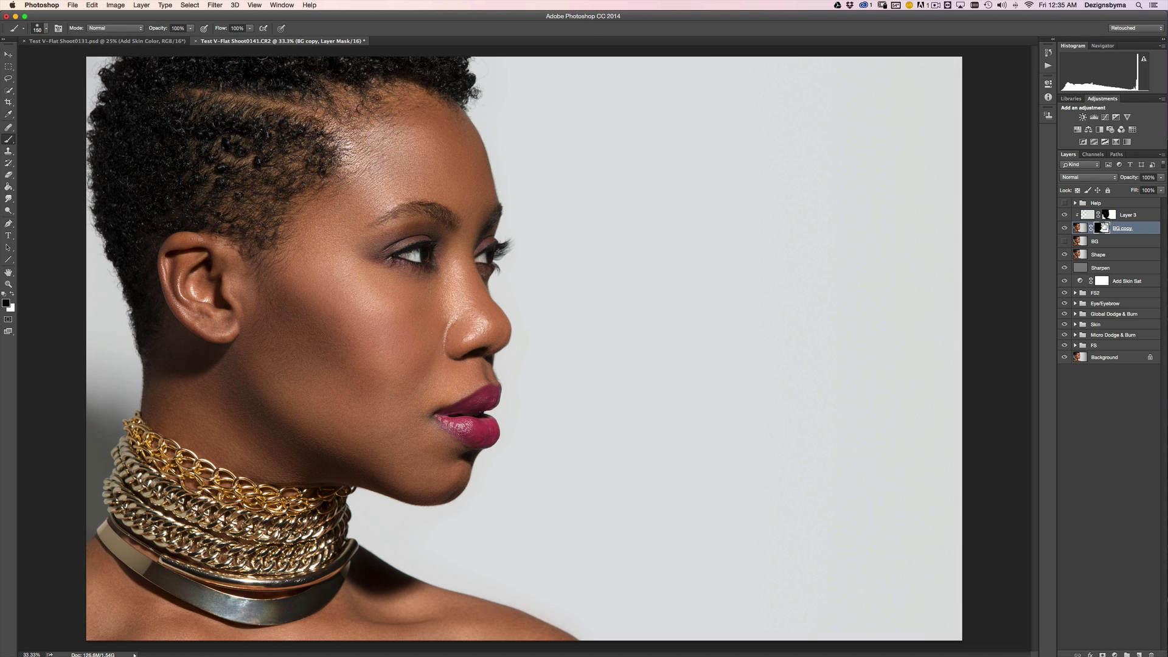
{"action": "double_click", "coordinate": [1106, 227]}
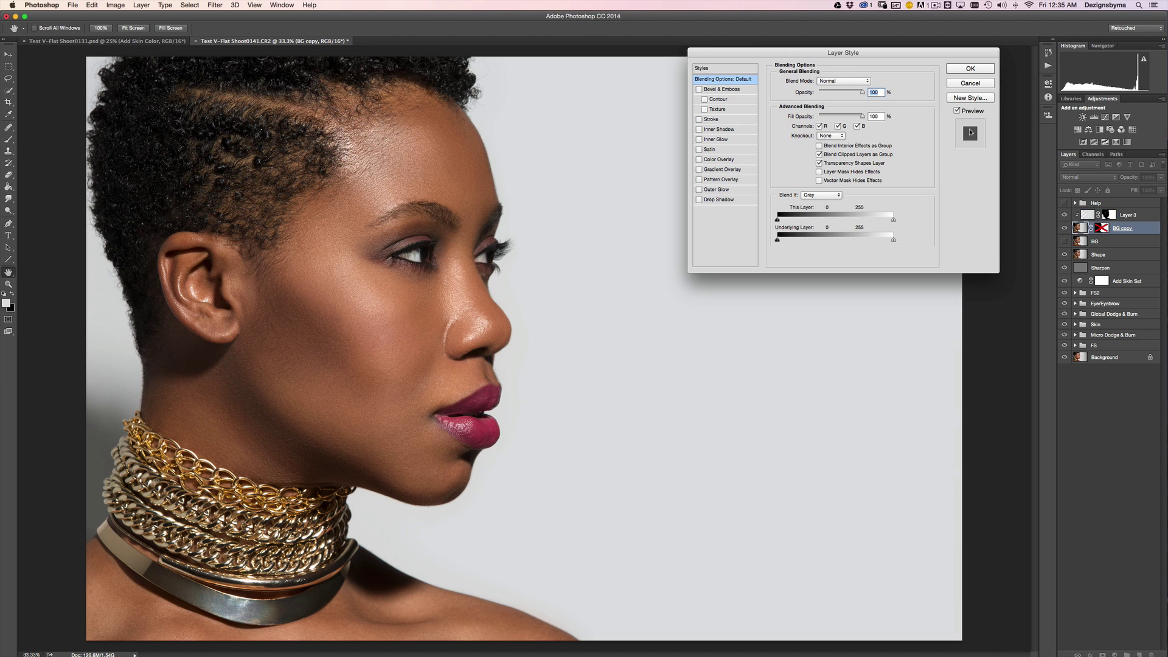
{"action": "left_click", "coordinate": [976, 84]}
{"action": "key", "text": "b"}
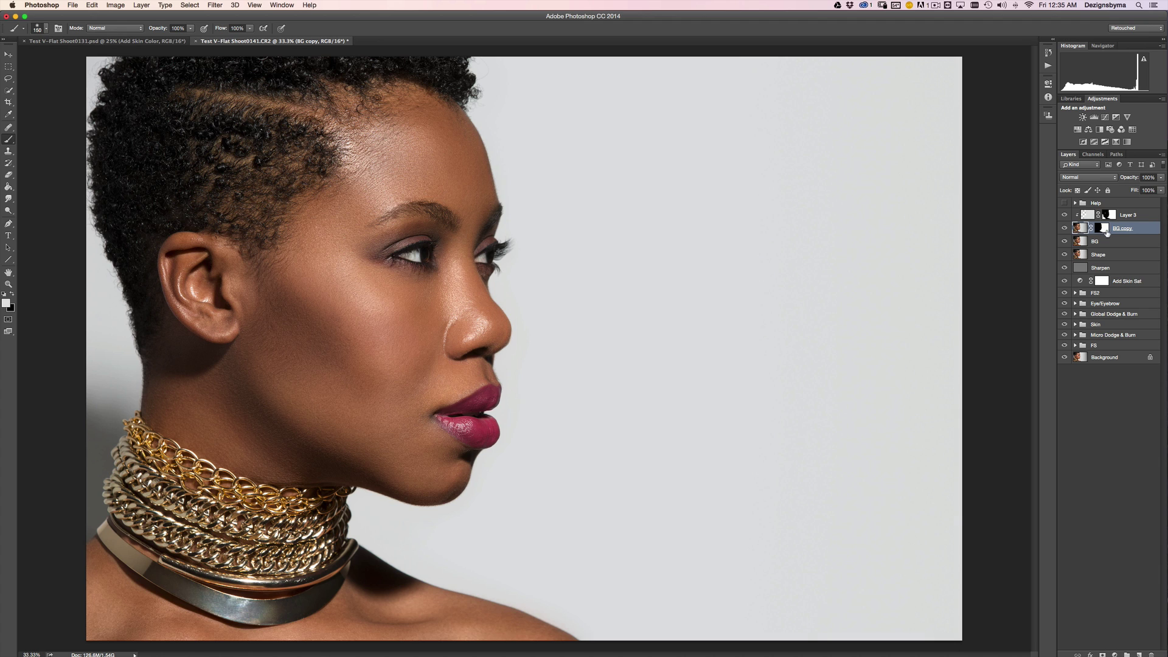
Step: Group Layer 3, BG copy and the BG layer, and name the group BG
{"action": "left_click", "coordinate": [1148, 215]}
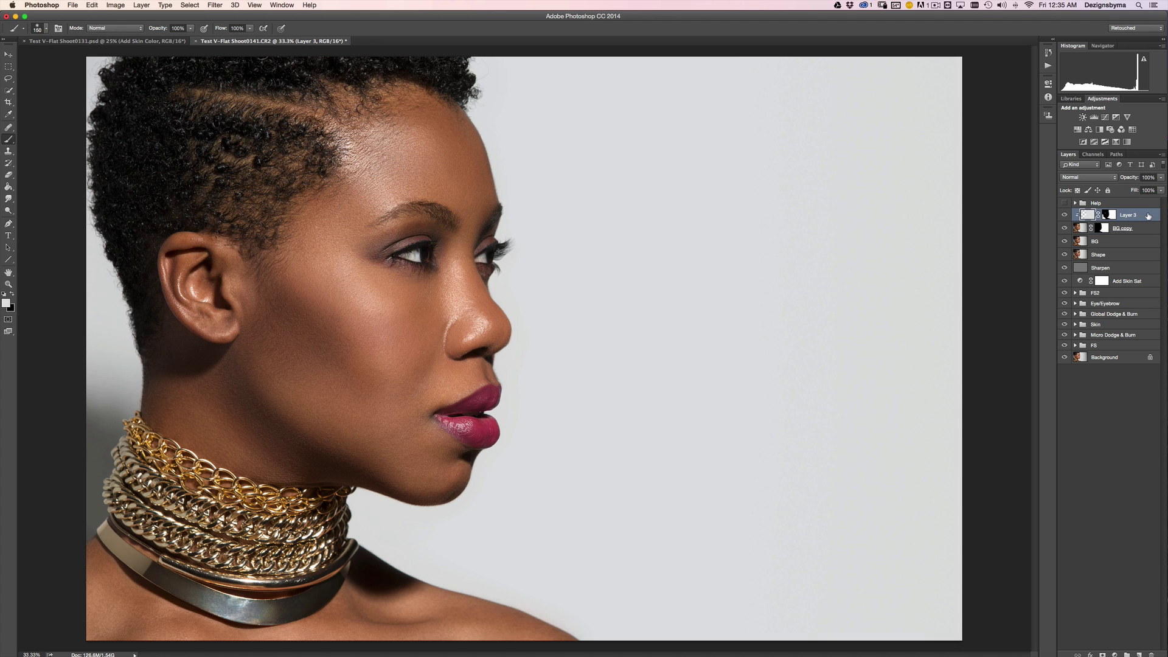
{"action": "left_click", "coordinate": [1142, 244], "text": "shift"}
{"action": "key", "text": "super+g"}
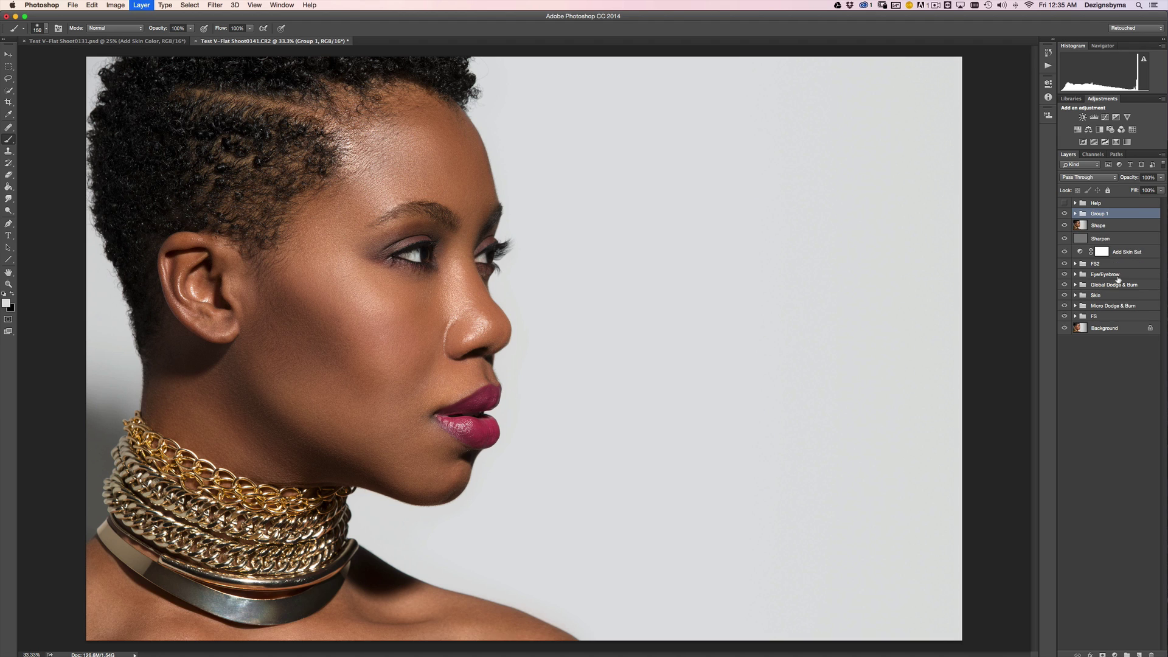
{"action": "double_click", "coordinate": [1100, 214]}
{"action": "type", "text": "BG"}
{"action": "key", "text": "Return"}
Step: Compare the backdrop with and without the cleanup by toggling the BG group's visibility, leaving it visible
{"action": "left_click", "coordinate": [1064, 214]}
{"action": "left_click", "coordinate": [1065, 213]}
{"action": "left_click", "coordinate": [1064, 214]}
{"action": "left_click", "coordinate": [1065, 214]}
{"action": "left_click", "coordinate": [1065, 214]}
{"action": "left_click", "coordinate": [1065, 214]}
Step: Examine the profile edges and backdrop closely around the nose and lips, and then the whole image and the BG group's contents
{"action": "key", "text": "super+equal"}
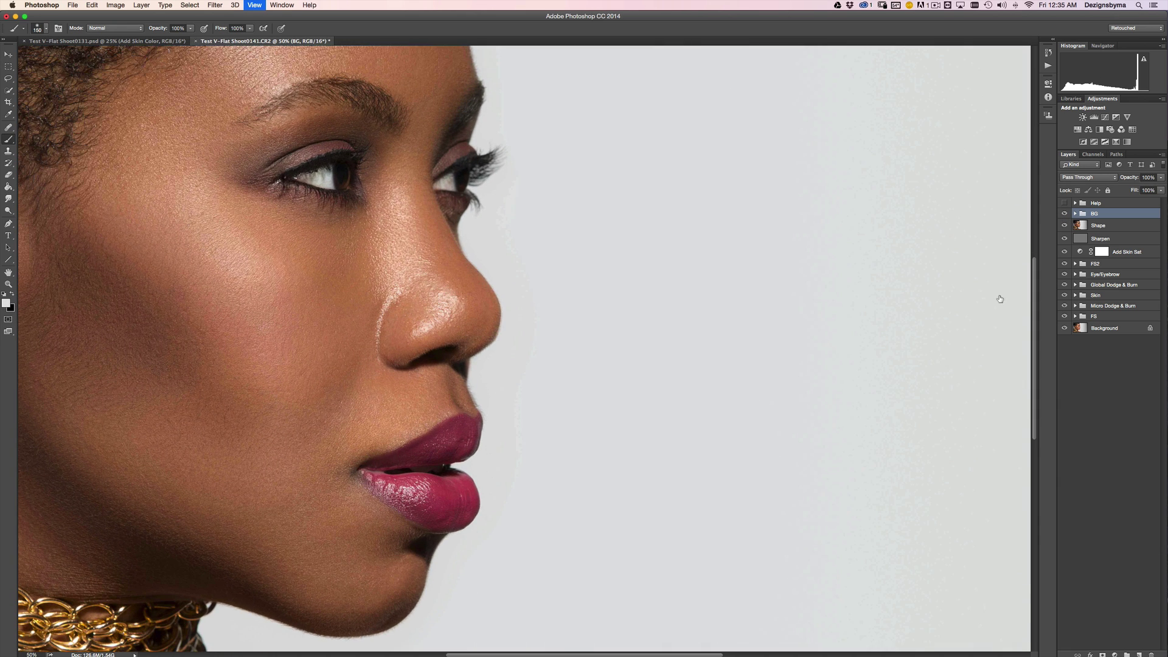
{"action": "key", "text": "super+equal"}
{"action": "key", "text": "super+equal"}
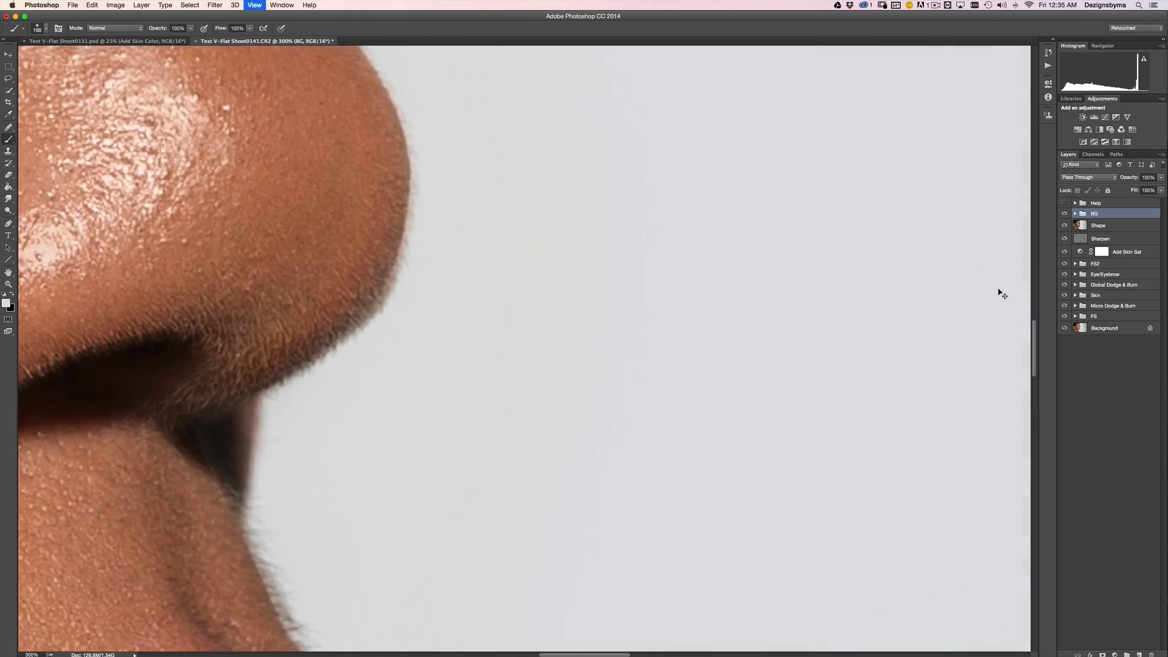
{"action": "key", "text": "super+minus"}
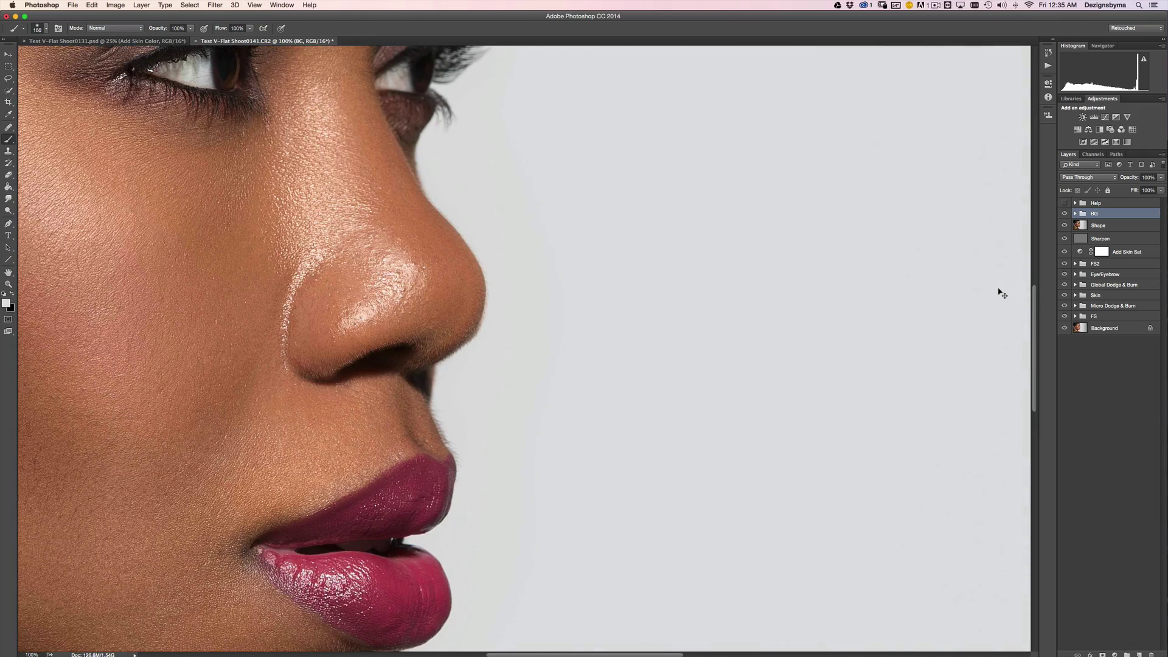
{"action": "key", "text": "super+minus"}
{"action": "key", "text": "super+minus"}
{"action": "key", "text": "super+minus"}
{"action": "key", "text": "super+minus"}
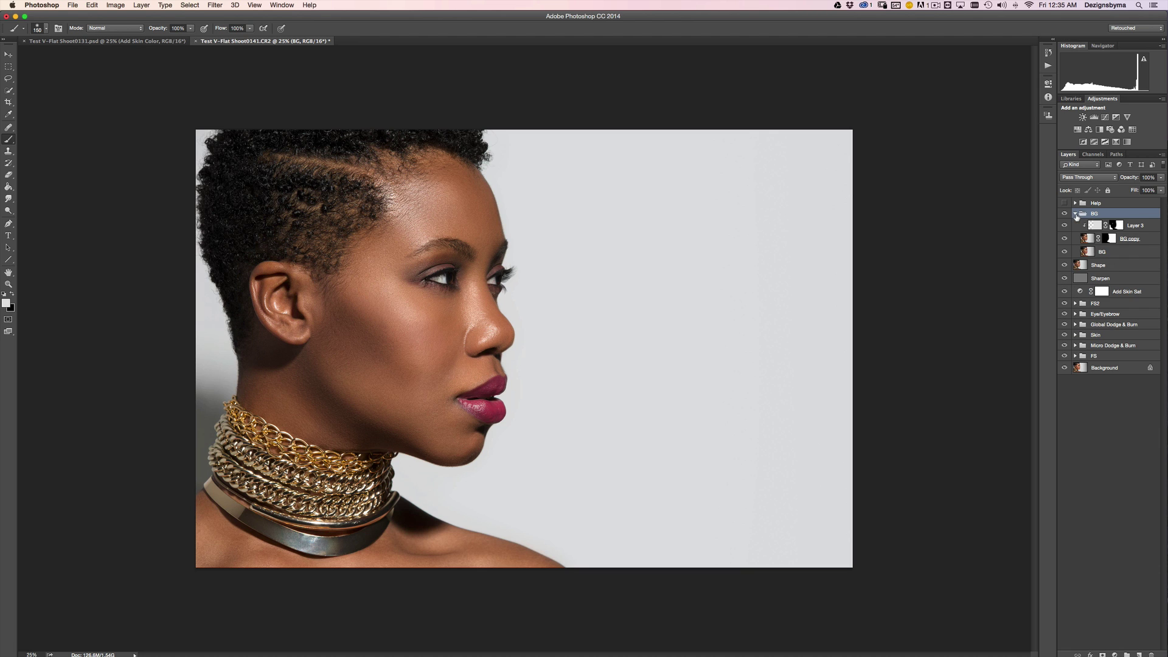
{"action": "key", "text": "super+minus"}
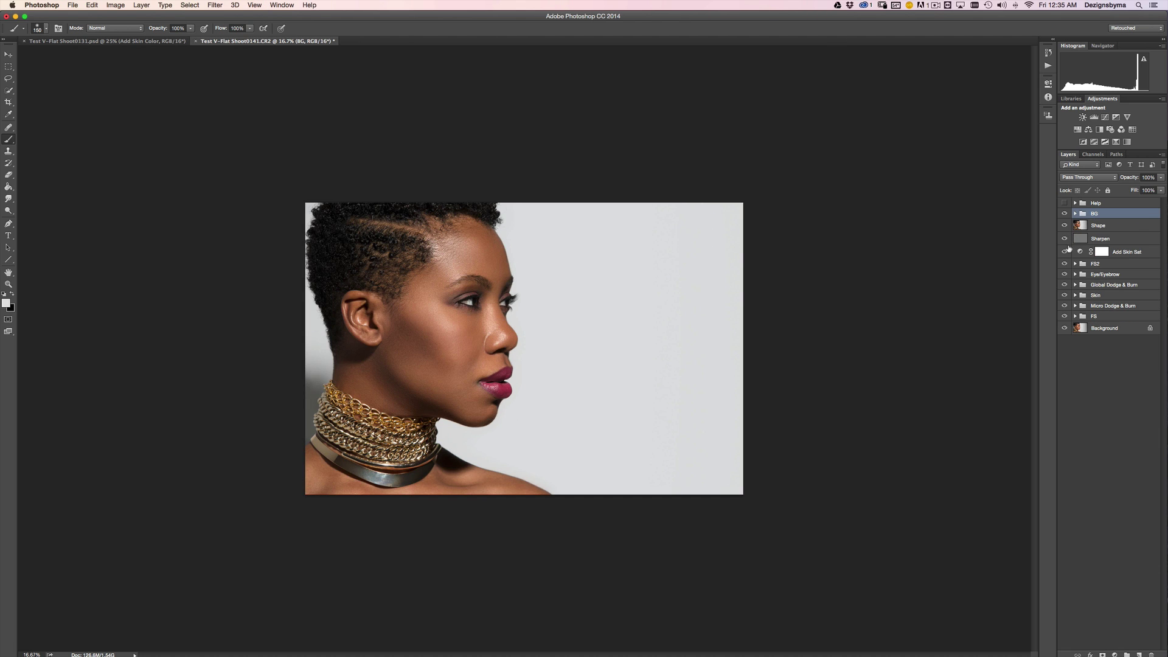
{"action": "key", "text": "super+plus"}
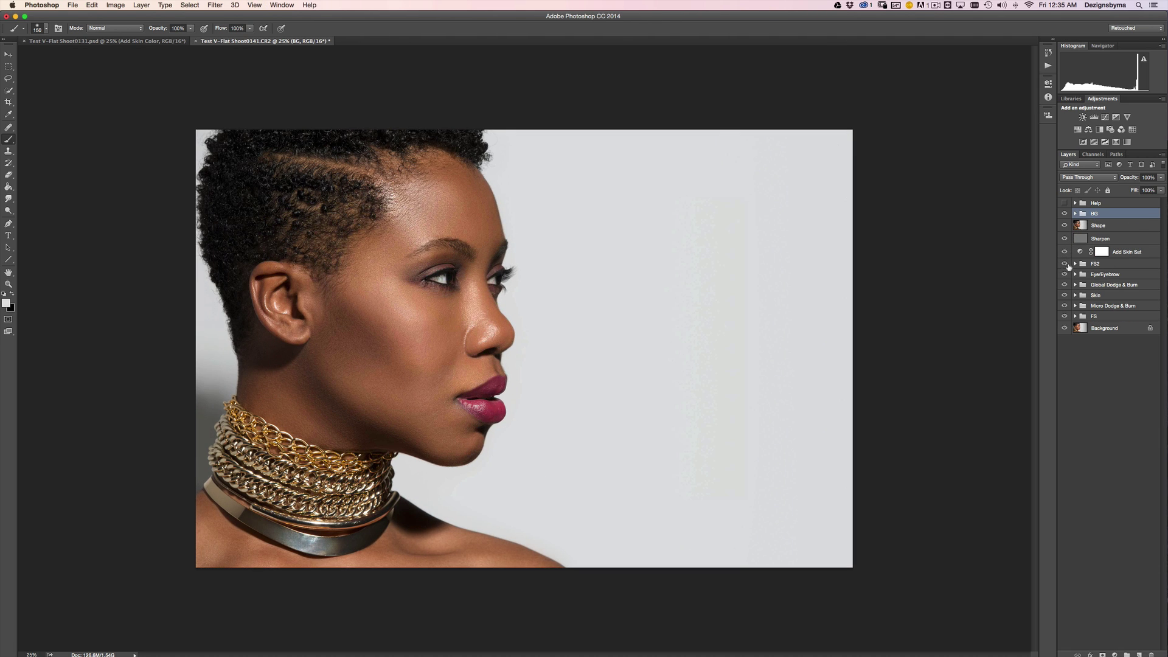
{"action": "key", "text": "super+plus"}
{"action": "key", "text": "super+minus"}
Step: Duplicate the Background layer, name the copy Before and move it above the BG group
{"action": "left_click_drag", "start_coordinate": [1121, 331], "coordinate": [1137, 653]}
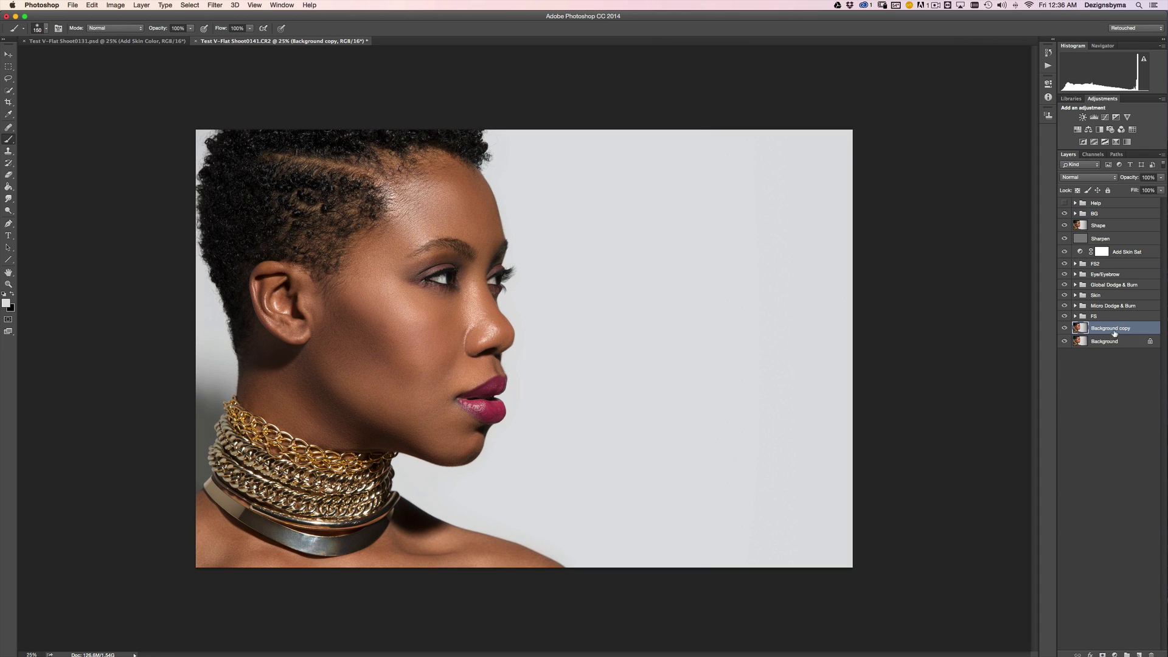
{"action": "double_click", "coordinate": [1111, 330]}
{"action": "type", "text": "Before"}
{"action": "key", "text": "Return"}
{"action": "left_click_drag", "start_coordinate": [1113, 328], "coordinate": [1119, 208]}
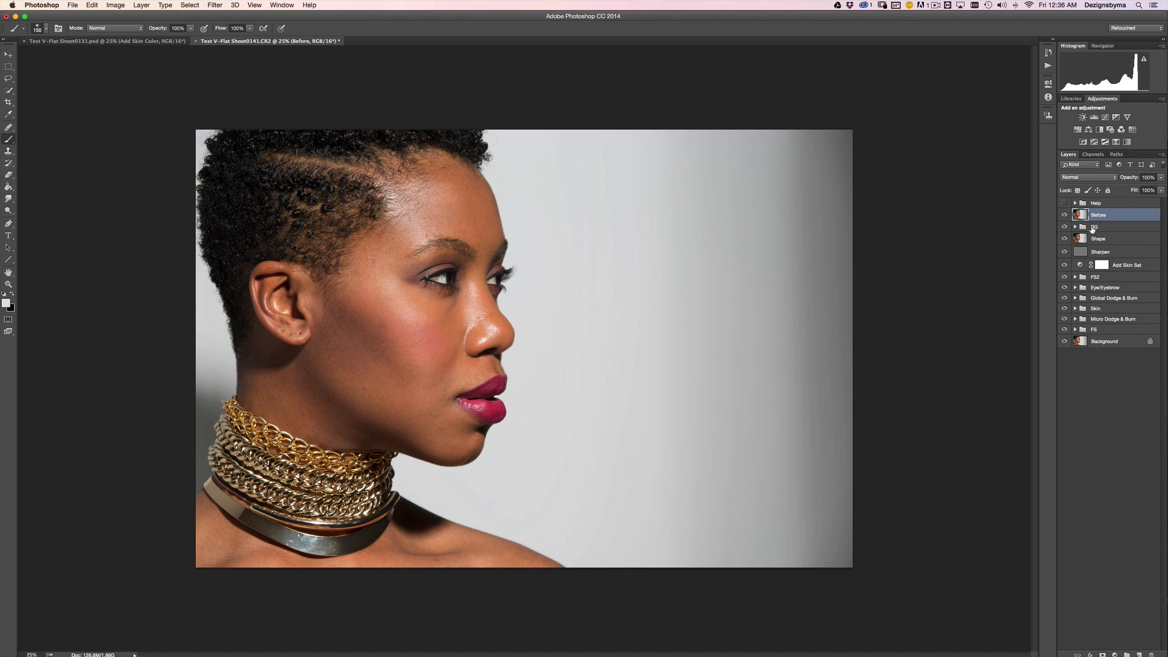
Step: Compare the original and retouched portrait by toggling the Before layer's visibility, leaving it hidden
{"action": "left_click", "coordinate": [1064, 216]}
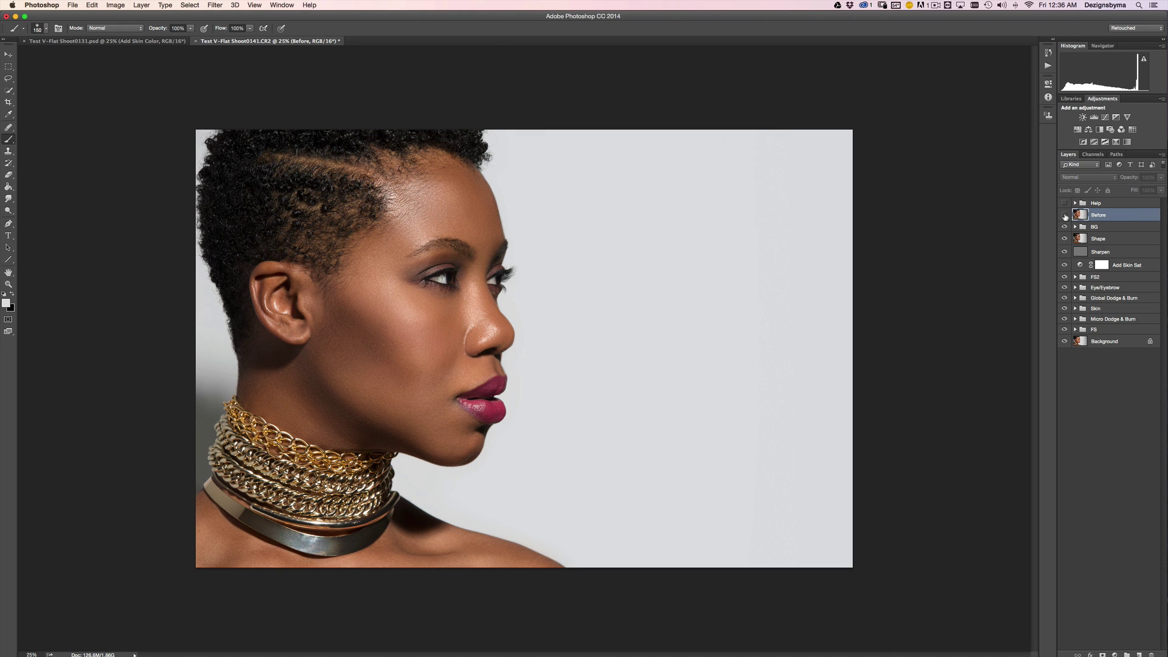
{"action": "left_click", "coordinate": [1064, 215]}
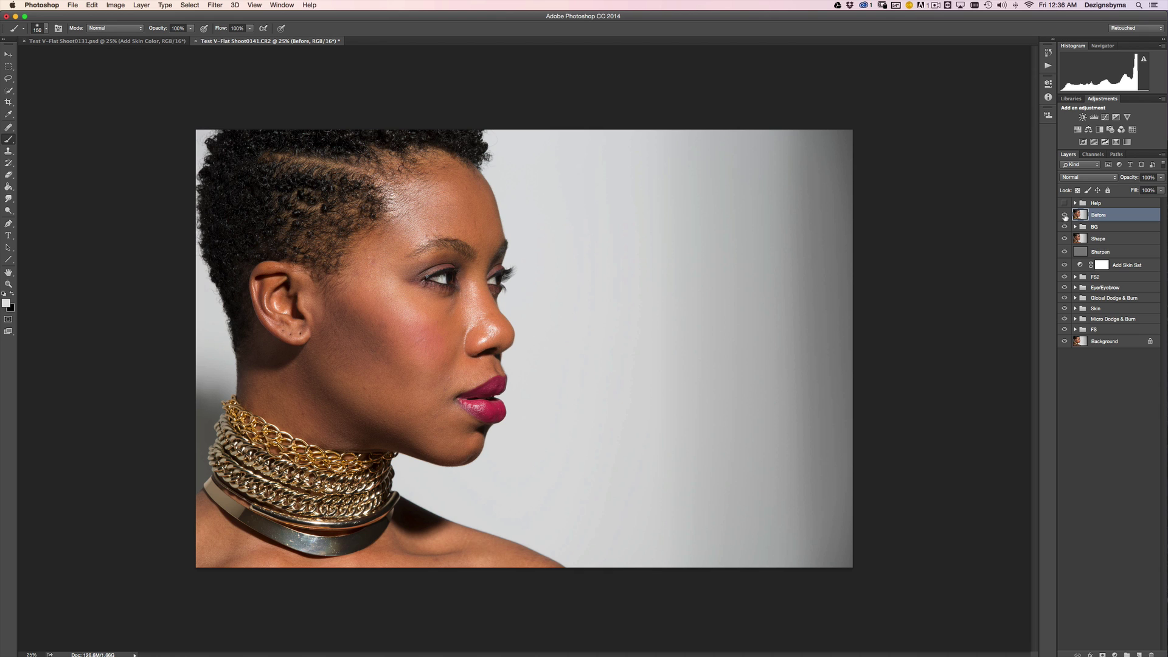
{"action": "left_click", "coordinate": [1065, 216]}
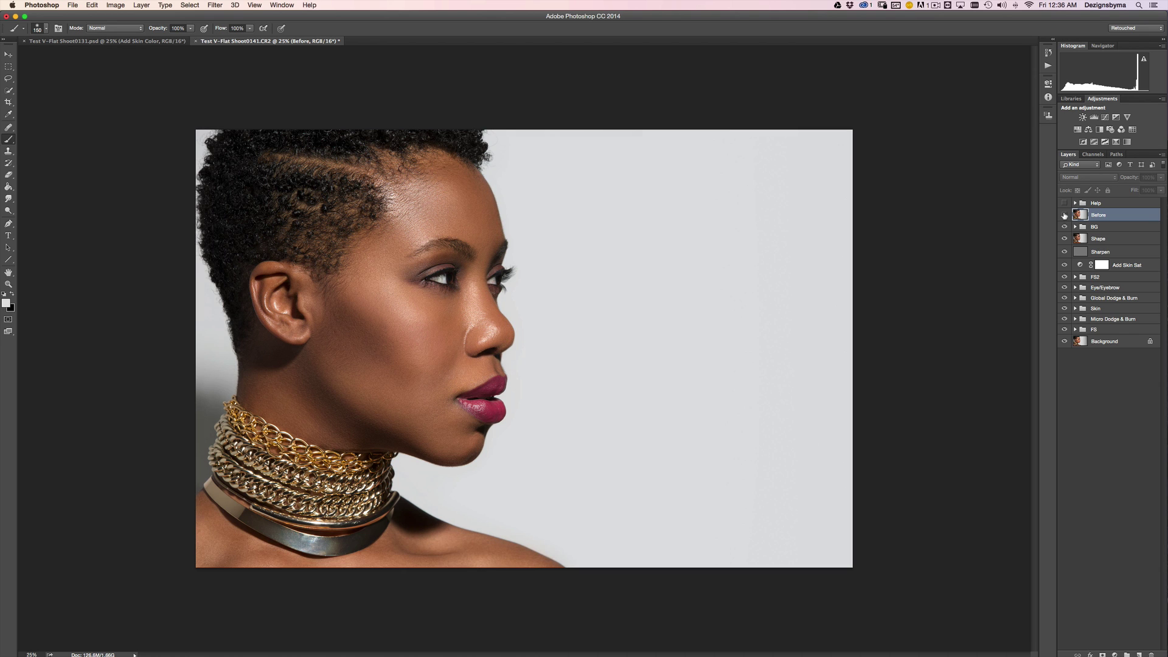
{"action": "left_click", "coordinate": [1064, 216]}
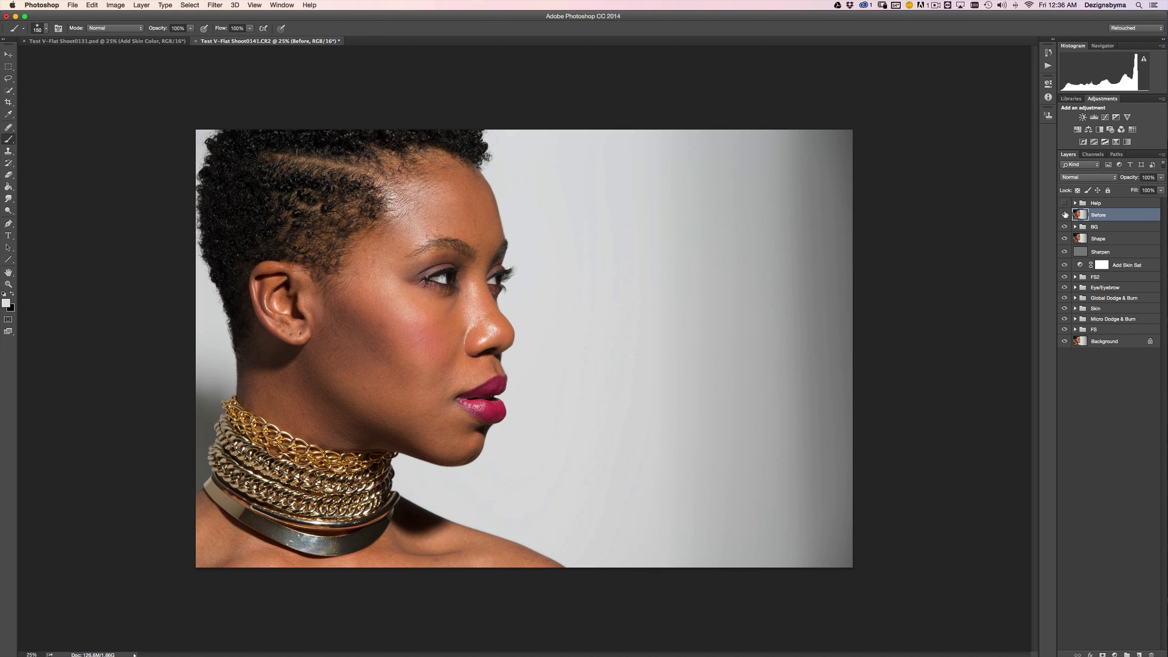
{"action": "left_click", "coordinate": [1064, 215]}
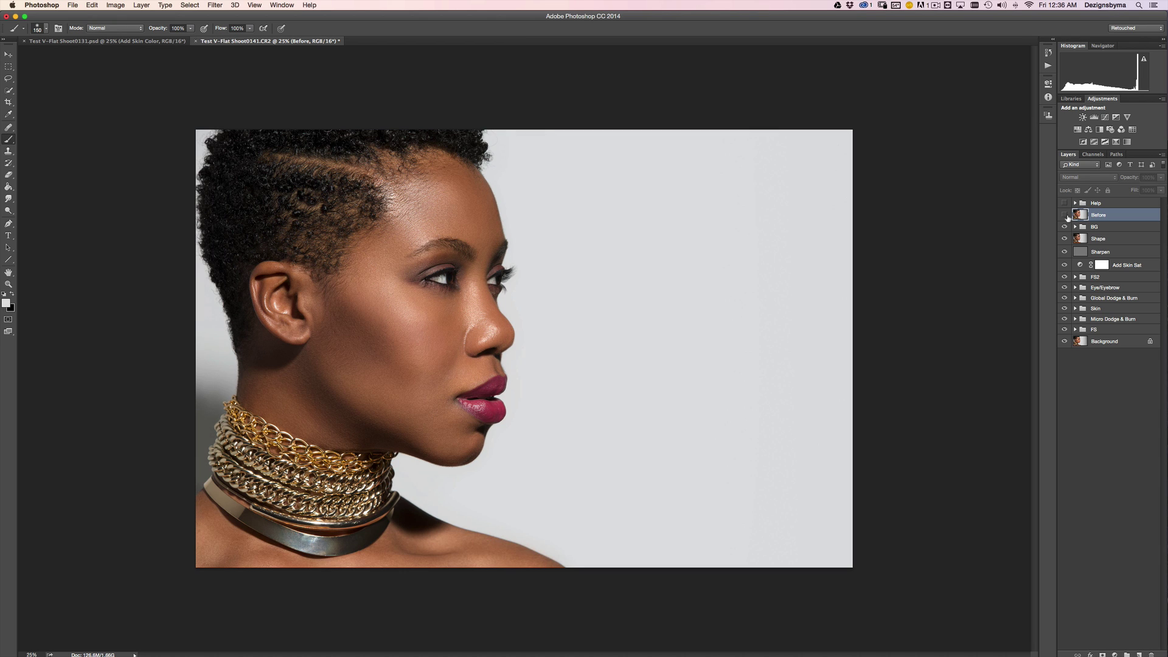
{"action": "left_click", "coordinate": [1064, 216]}
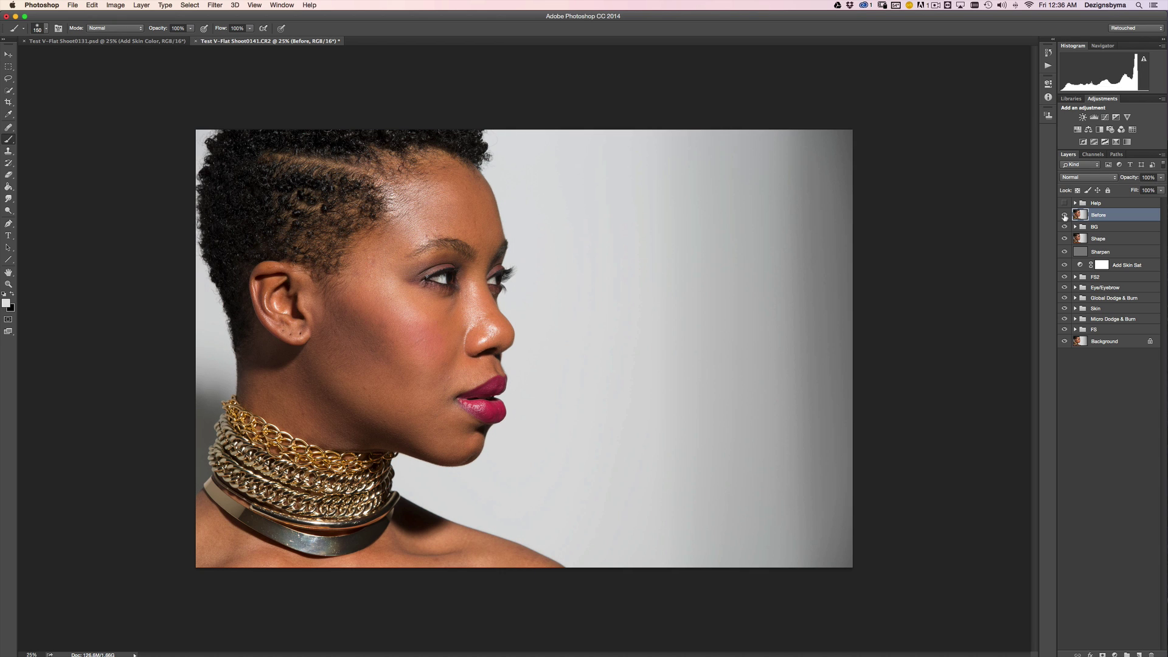
{"action": "left_click", "coordinate": [1064, 215]}
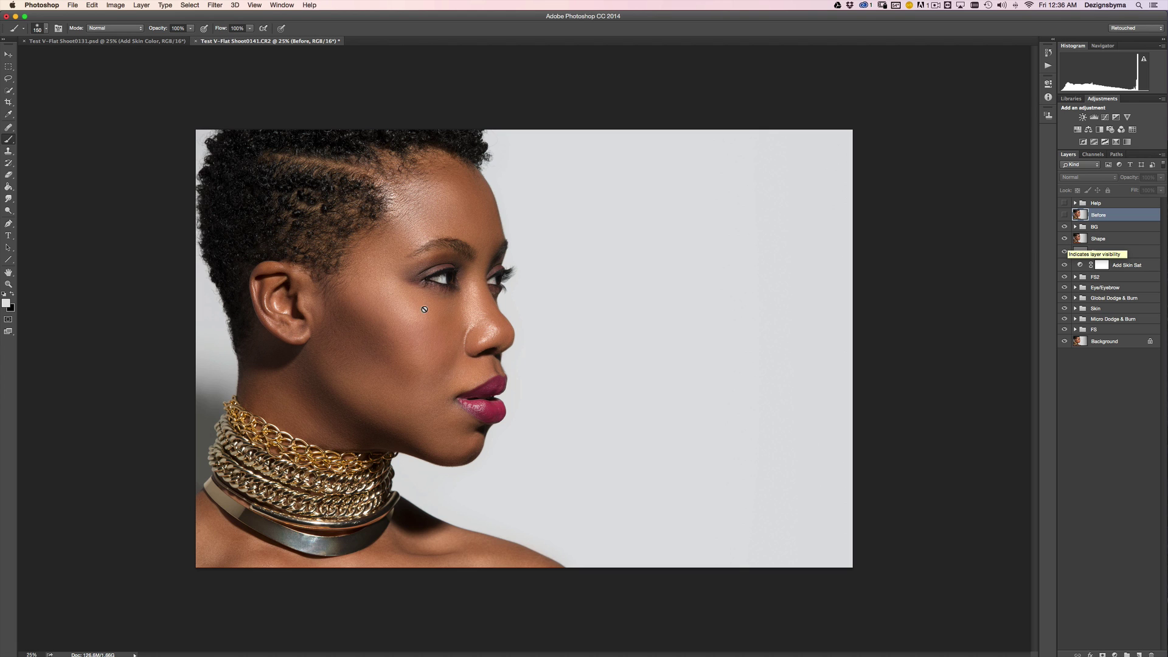
{"action": "left_click", "coordinate": [1065, 215]}
{"action": "left_click", "coordinate": [1065, 216]}
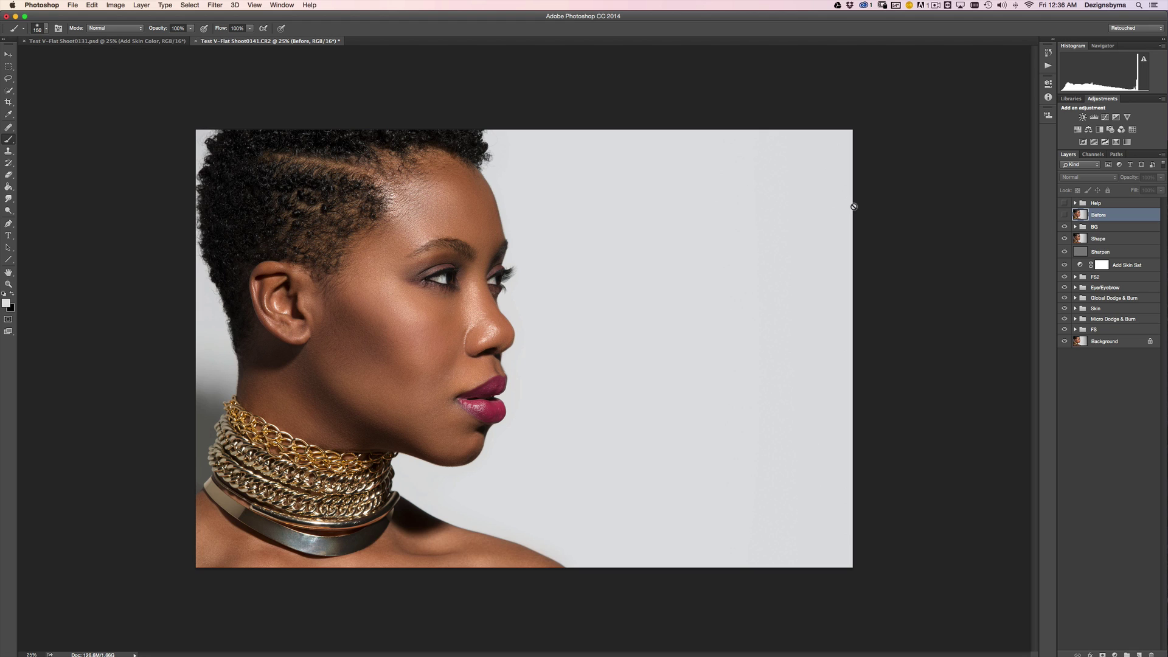